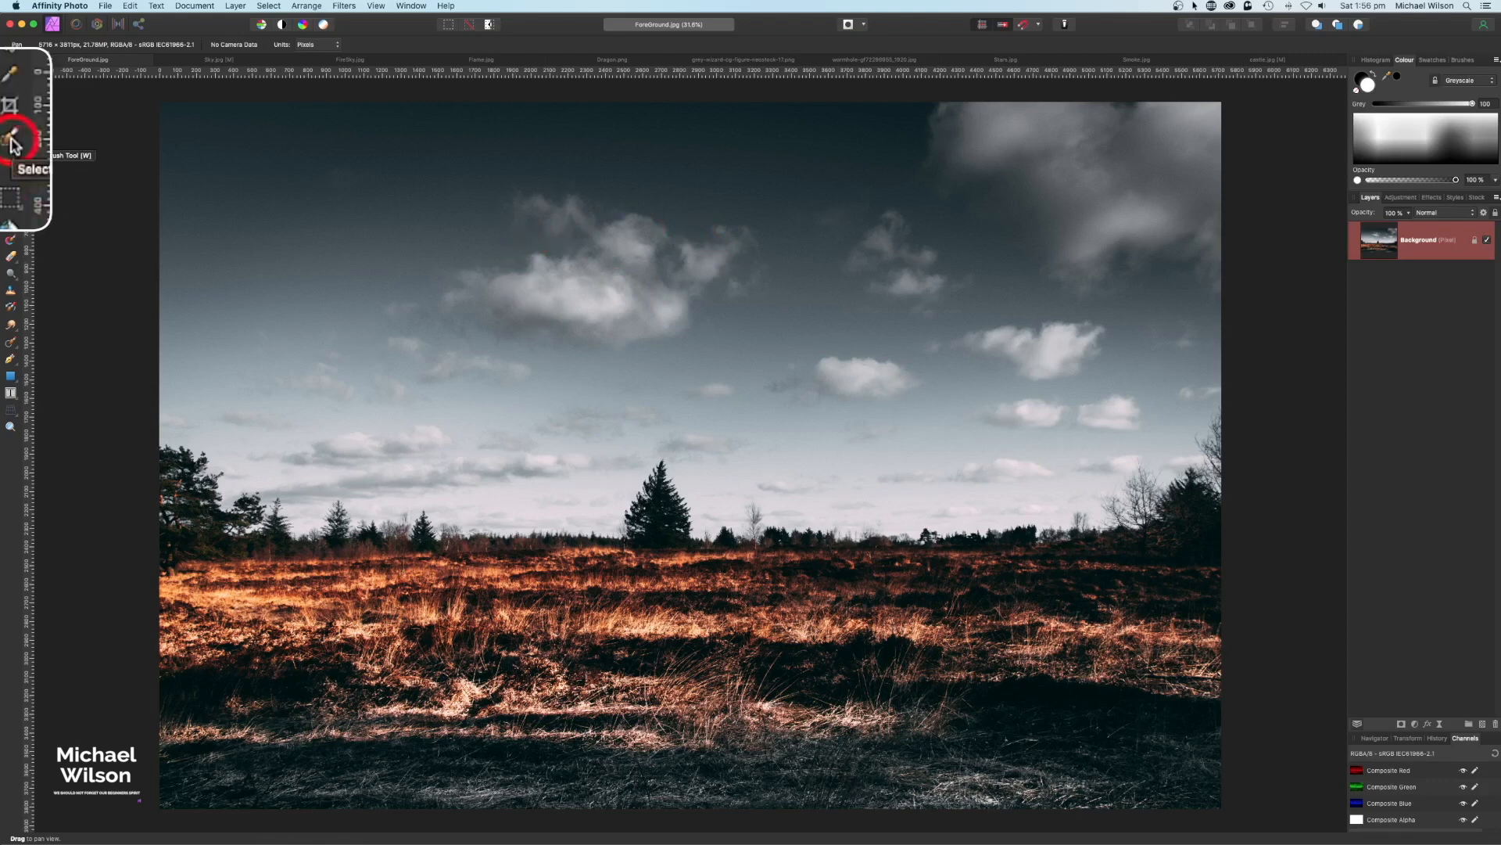
# Select the field and the trees along the horizon in the ForeGround image with the Selection Brush
pyautogui.click(11, 140)
pyautogui.moveTo(506, 667)
pyautogui.mouseDown()
pyautogui.moveTo(388, 607)
pyautogui.moveTo(379, 578)
pyautogui.moveTo(195, 538)
pyautogui.moveTo(671, 585)
pyautogui.moveTo(198, 722)
pyautogui.moveTo(341, 748)
pyautogui.moveTo(877, 670)
pyautogui.moveTo(780, 627)
pyautogui.moveTo(735, 559)
pyautogui.moveTo(1136, 579)
pyautogui.moveTo(1189, 523)
pyautogui.mouseUp()
pyautogui.moveTo(652, 589)
pyautogui.mouseDown()
pyautogui.moveTo(698, 622)
pyautogui.moveTo(666, 552)
pyautogui.moveTo(1124, 624)
pyautogui.moveTo(1195, 545)
pyautogui.moveTo(1223, 415)
pyautogui.mouseUp()
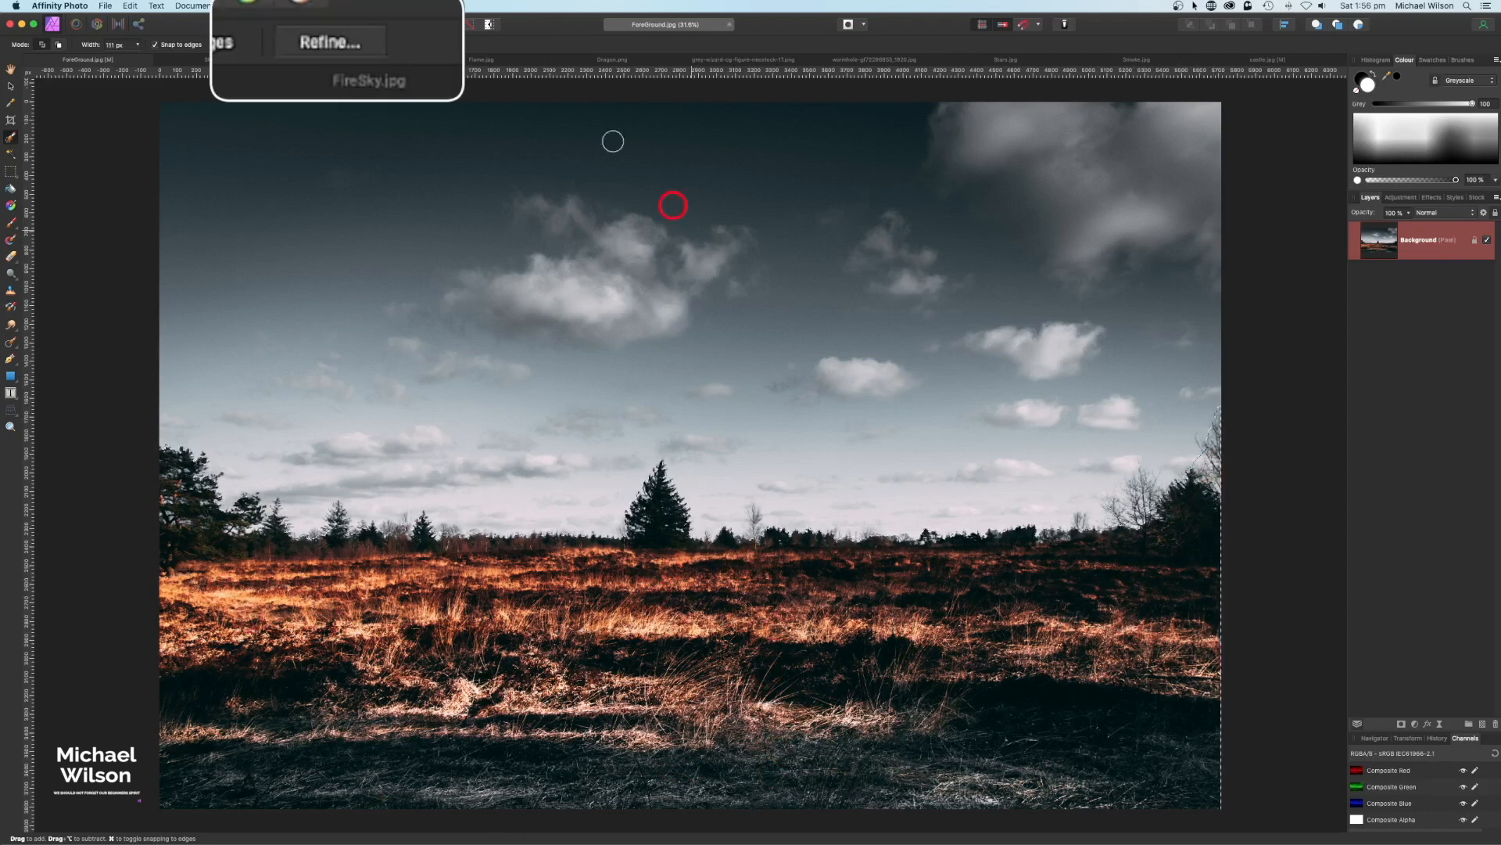
# Refine the selection by painting matte over the whole tree line with an enlarged brush, and apply it as a selection
pyautogui.click(335, 45)
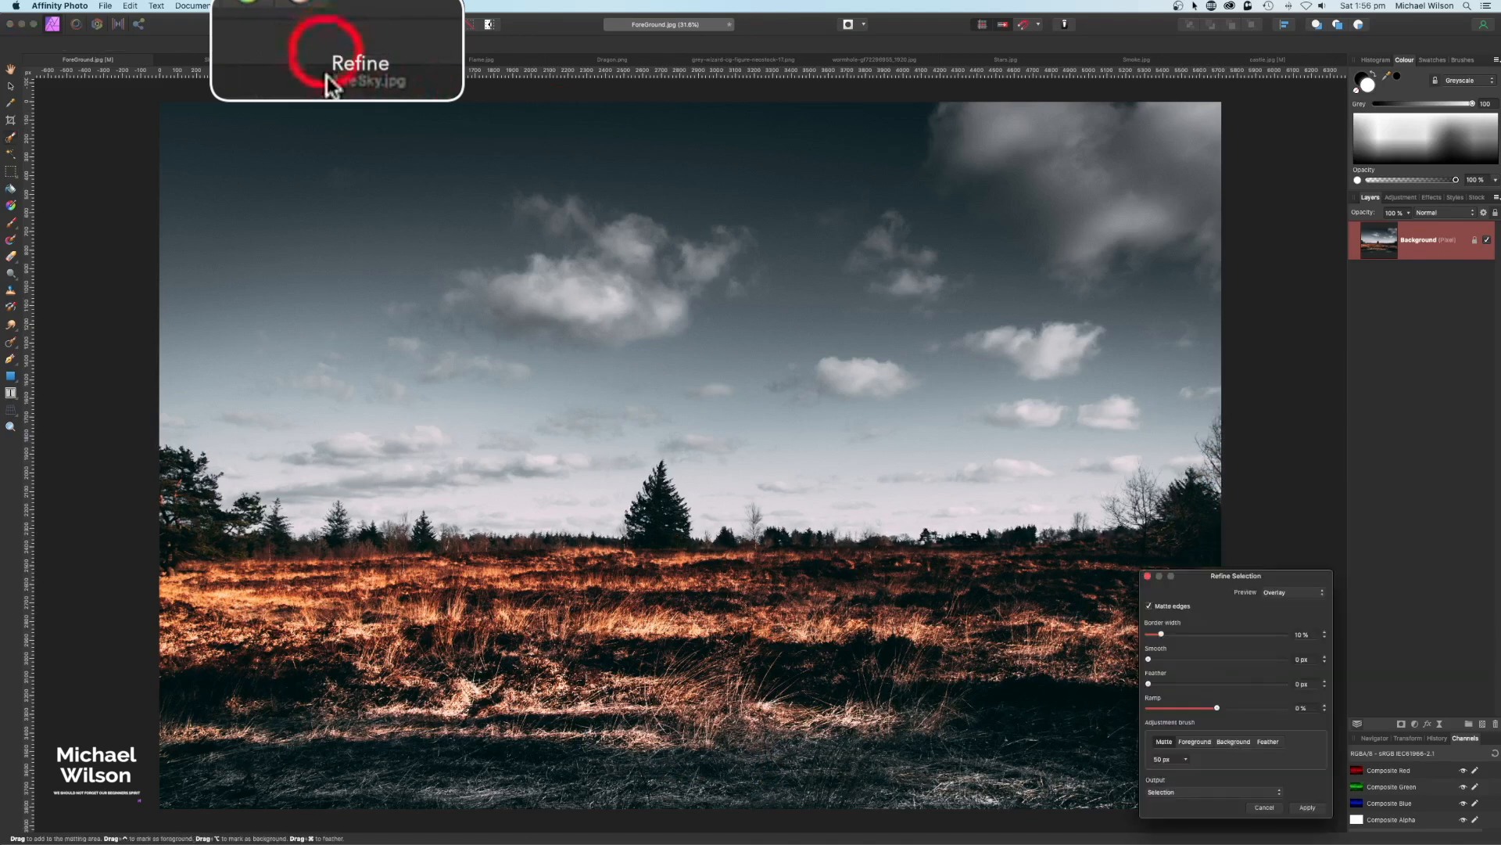
pyautogui.moveTo(1302, 587); pyautogui.dragTo(1434, 455)
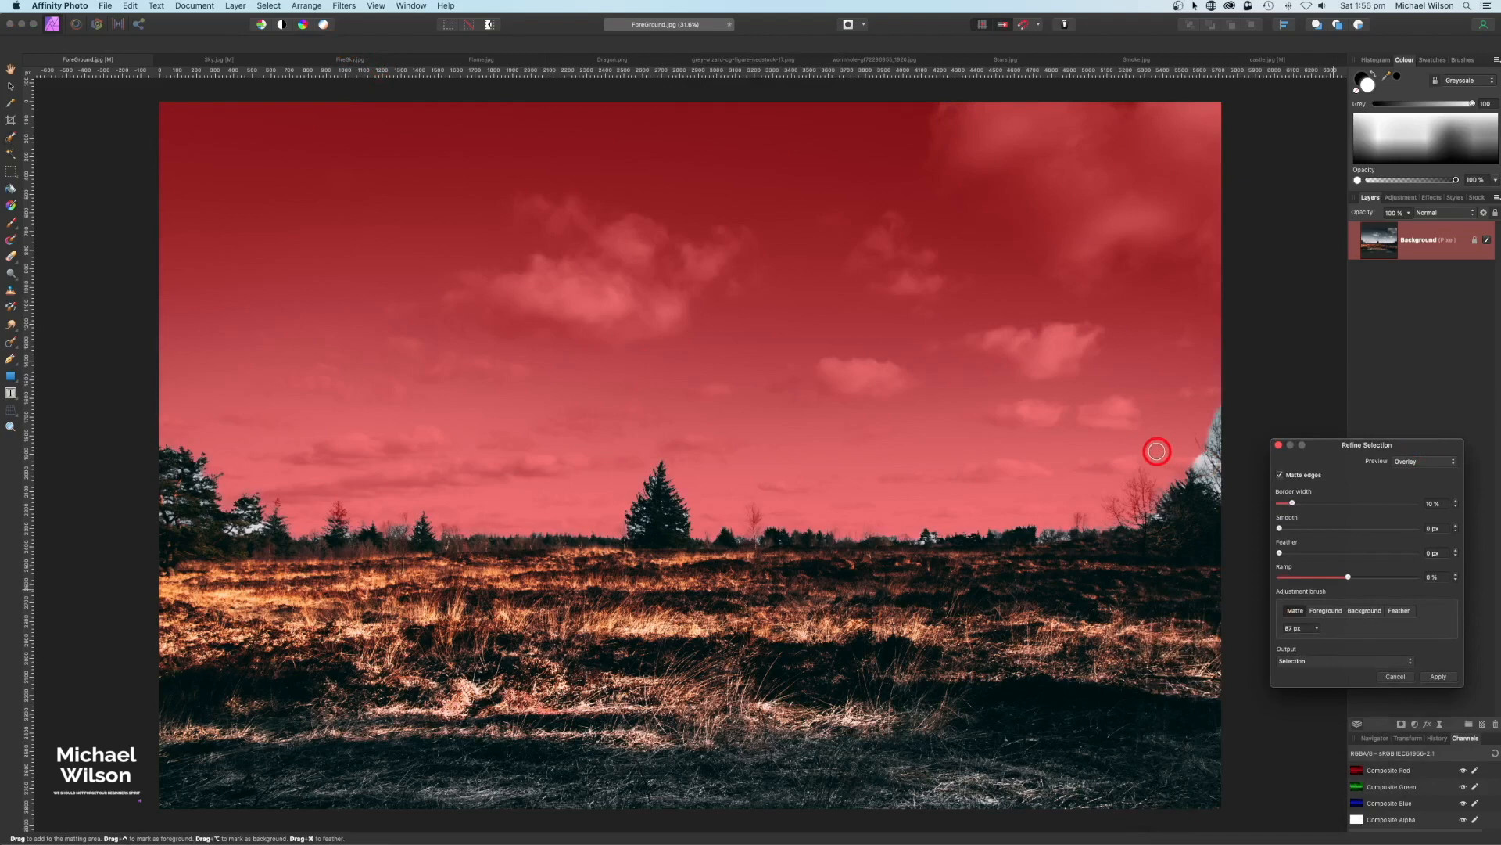
pyautogui.press(']')
pyautogui.moveTo(1155, 445)
pyautogui.mouseDown()
pyautogui.moveTo(1205, 432)
pyautogui.moveTo(1178, 505)
pyautogui.moveTo(657, 536)
pyautogui.moveTo(647, 486)
pyautogui.moveTo(639, 527)
pyautogui.moveTo(470, 545)
pyautogui.mouseUp()
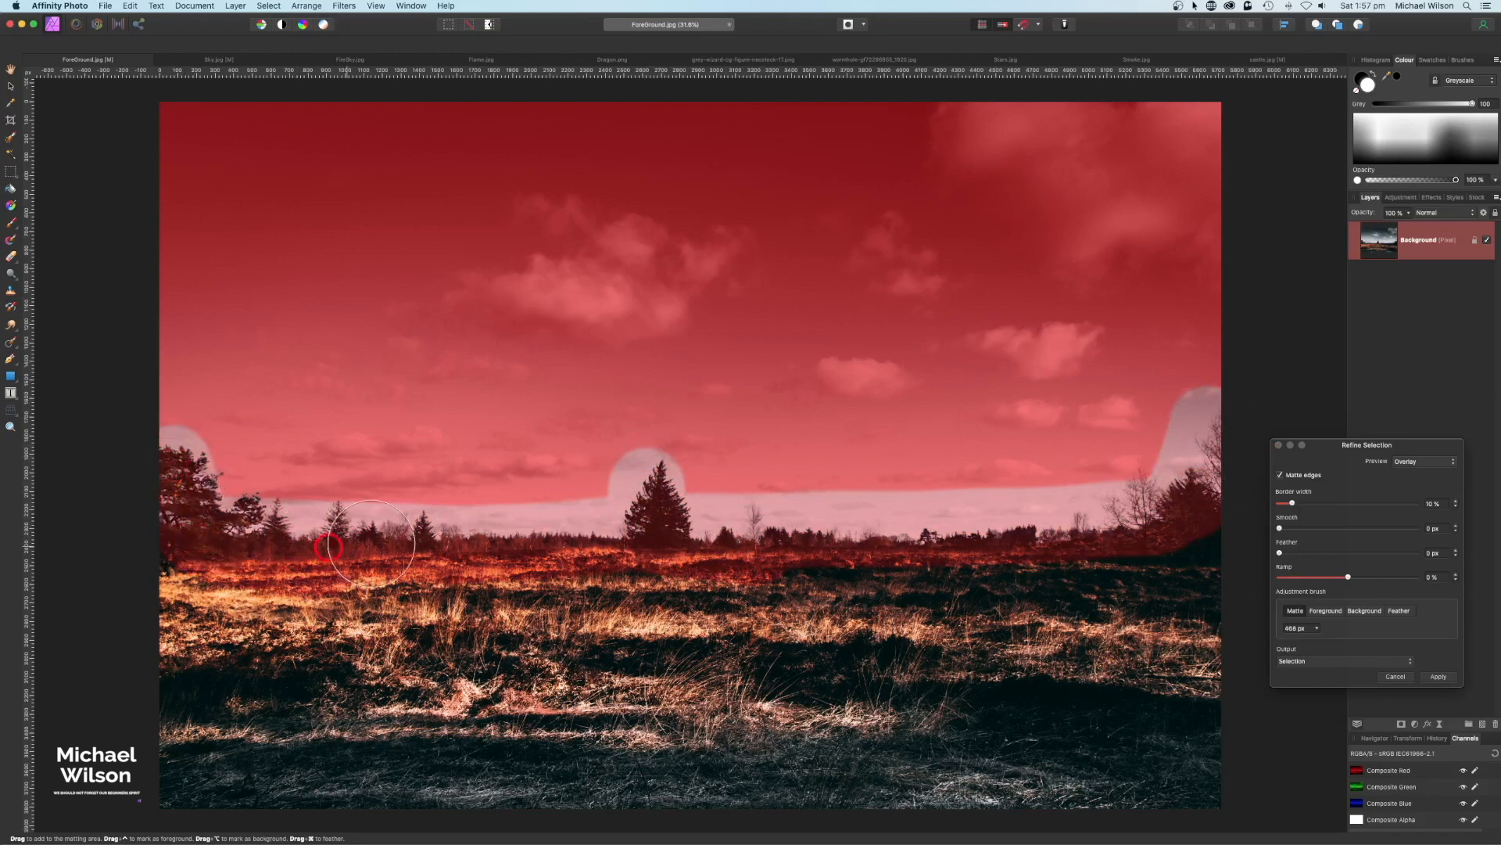
pyautogui.moveTo(371, 543)
pyautogui.mouseDown()
pyautogui.moveTo(924, 551)
pyautogui.moveTo(1087, 541)
pyautogui.mouseUp()
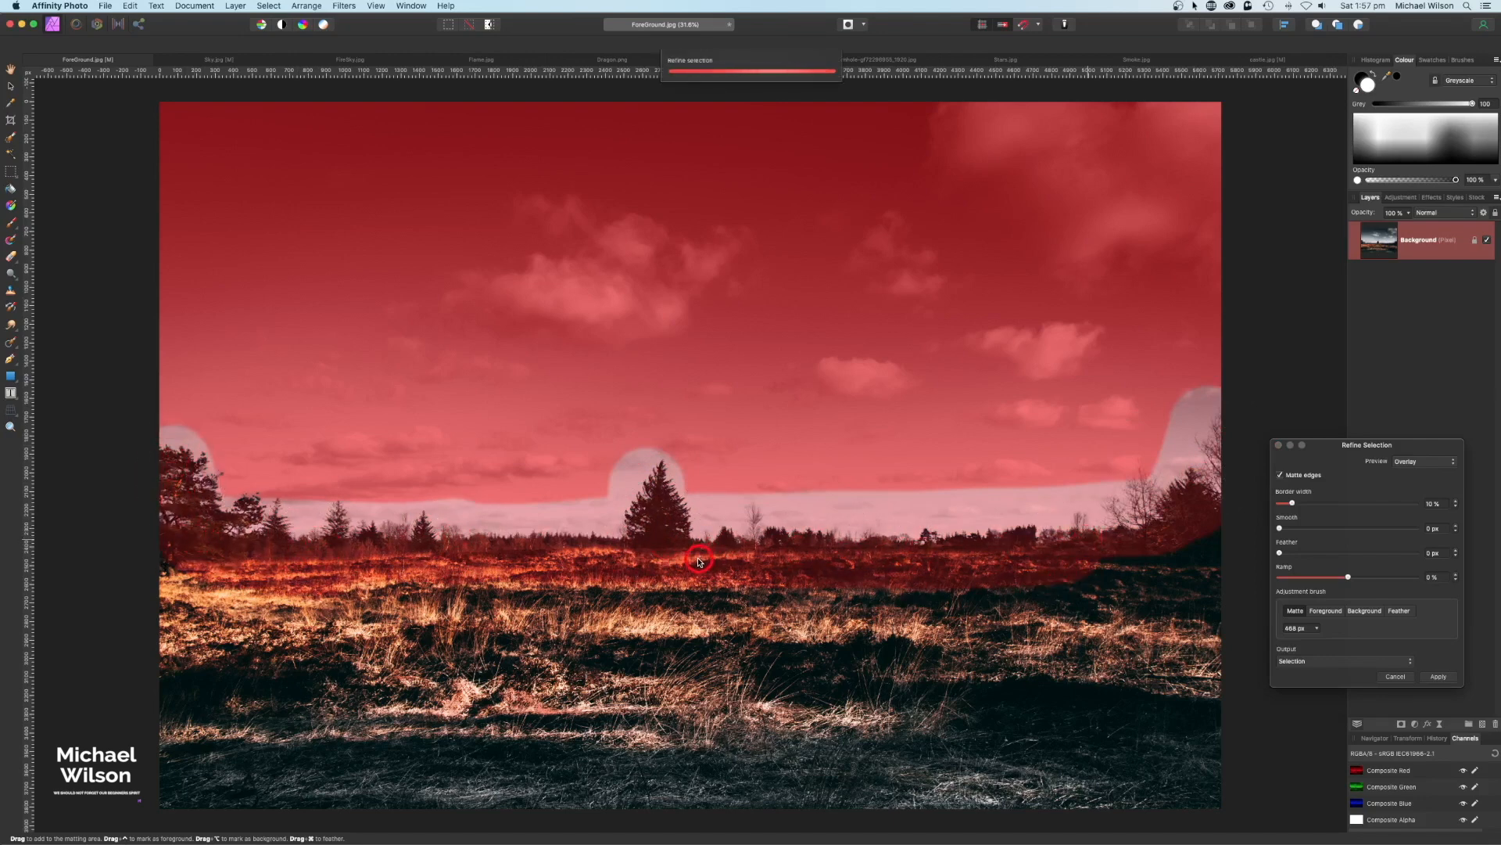
pyautogui.click(1441, 676)
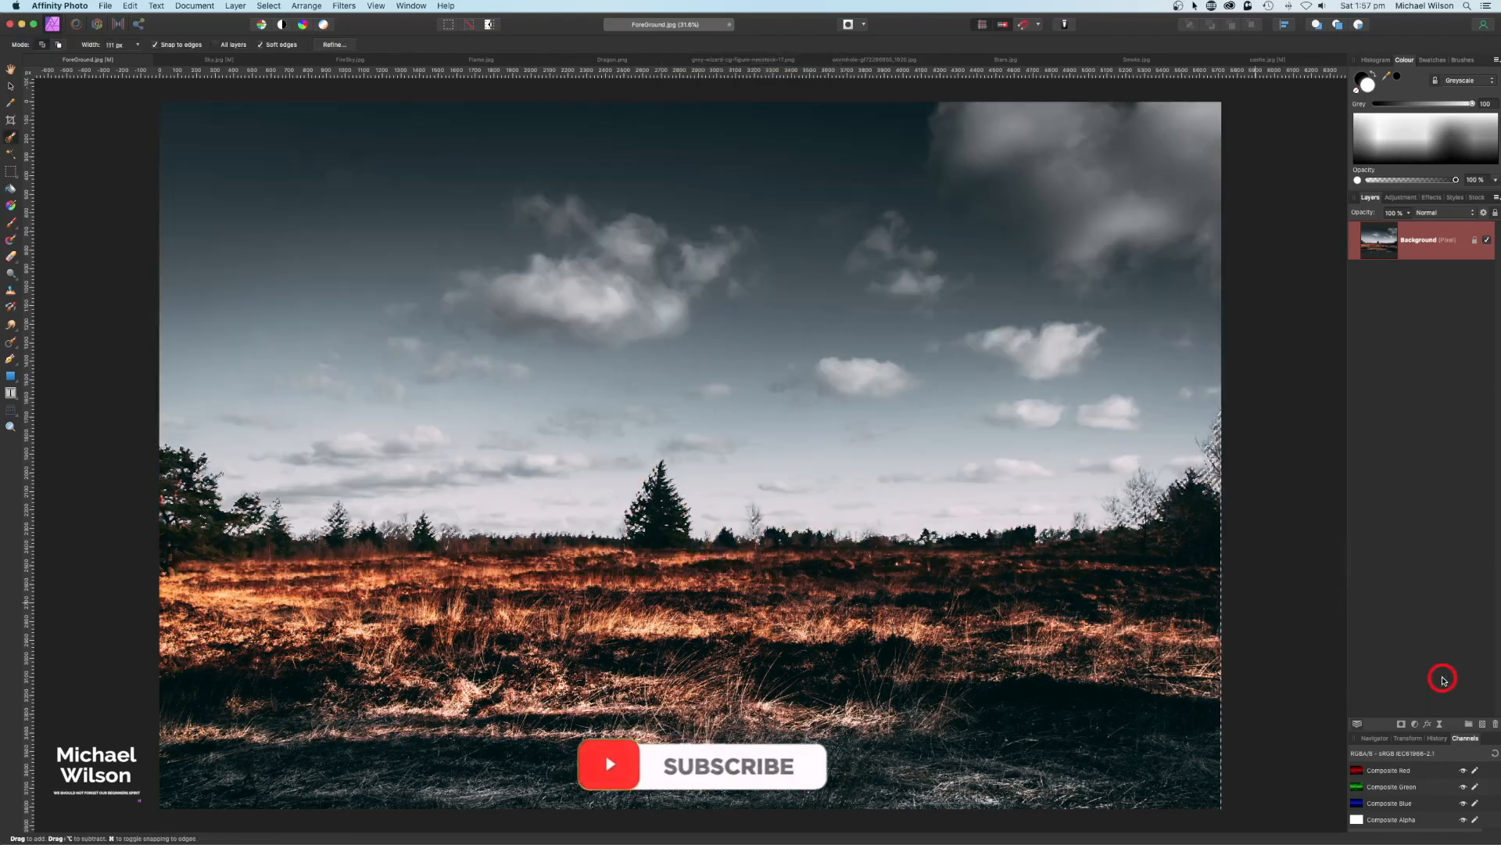
# Invert the selection and delete the original sky from the ForeGround image
pyautogui.click(448, 25)
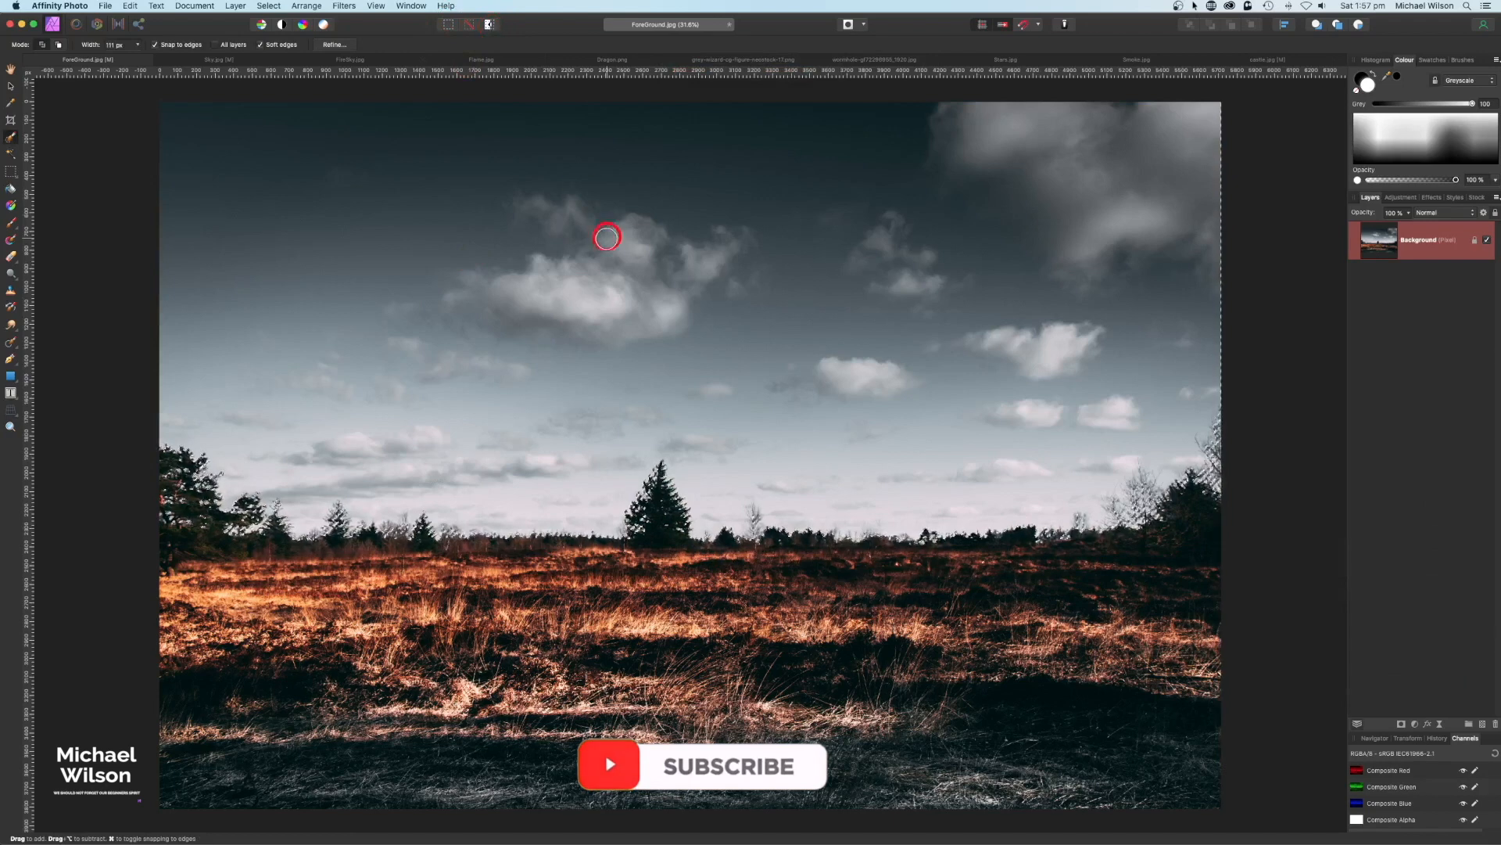
pyautogui.press('Delete')
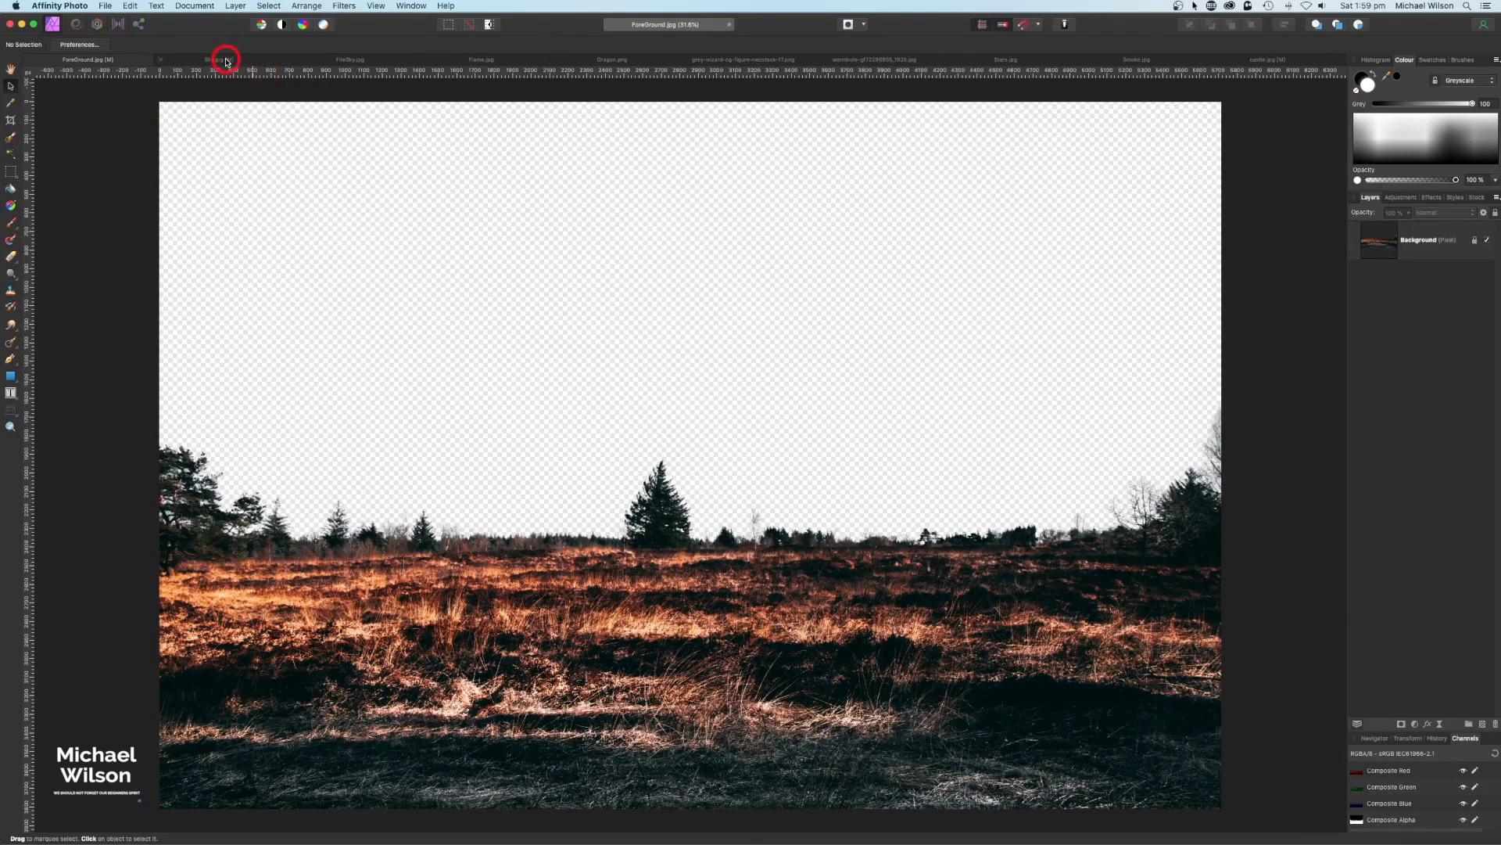
# Copy a rectangular marquee selection of the cloudy sky above the houses in Sky.jpg and paste it into the ForeGround document
pyautogui.click(226, 61)
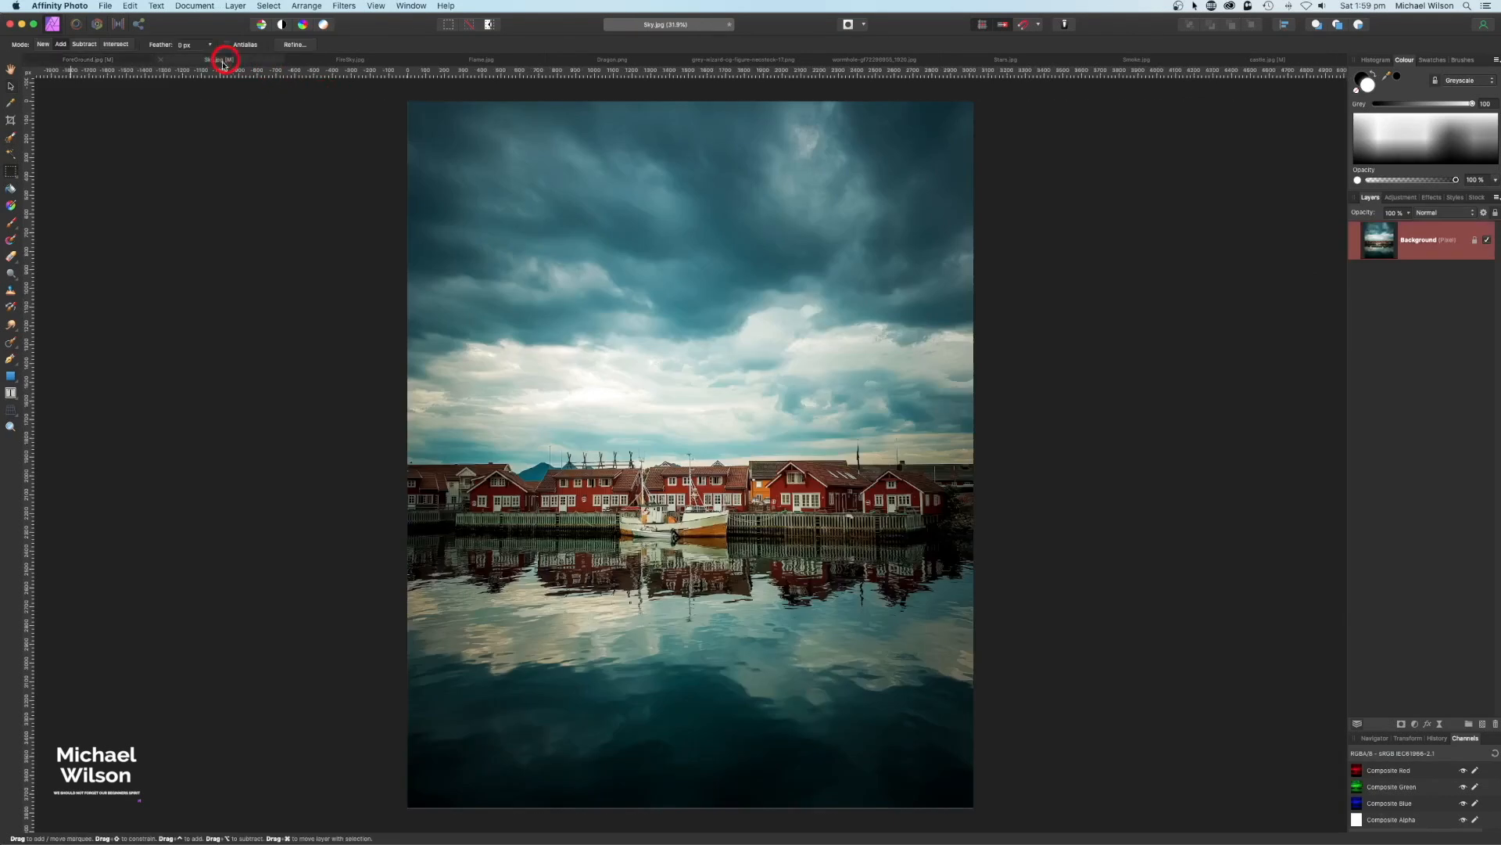
pyautogui.click(14, 163)
pyautogui.moveTo(393, 104); pyautogui.dragTo(968, 434)
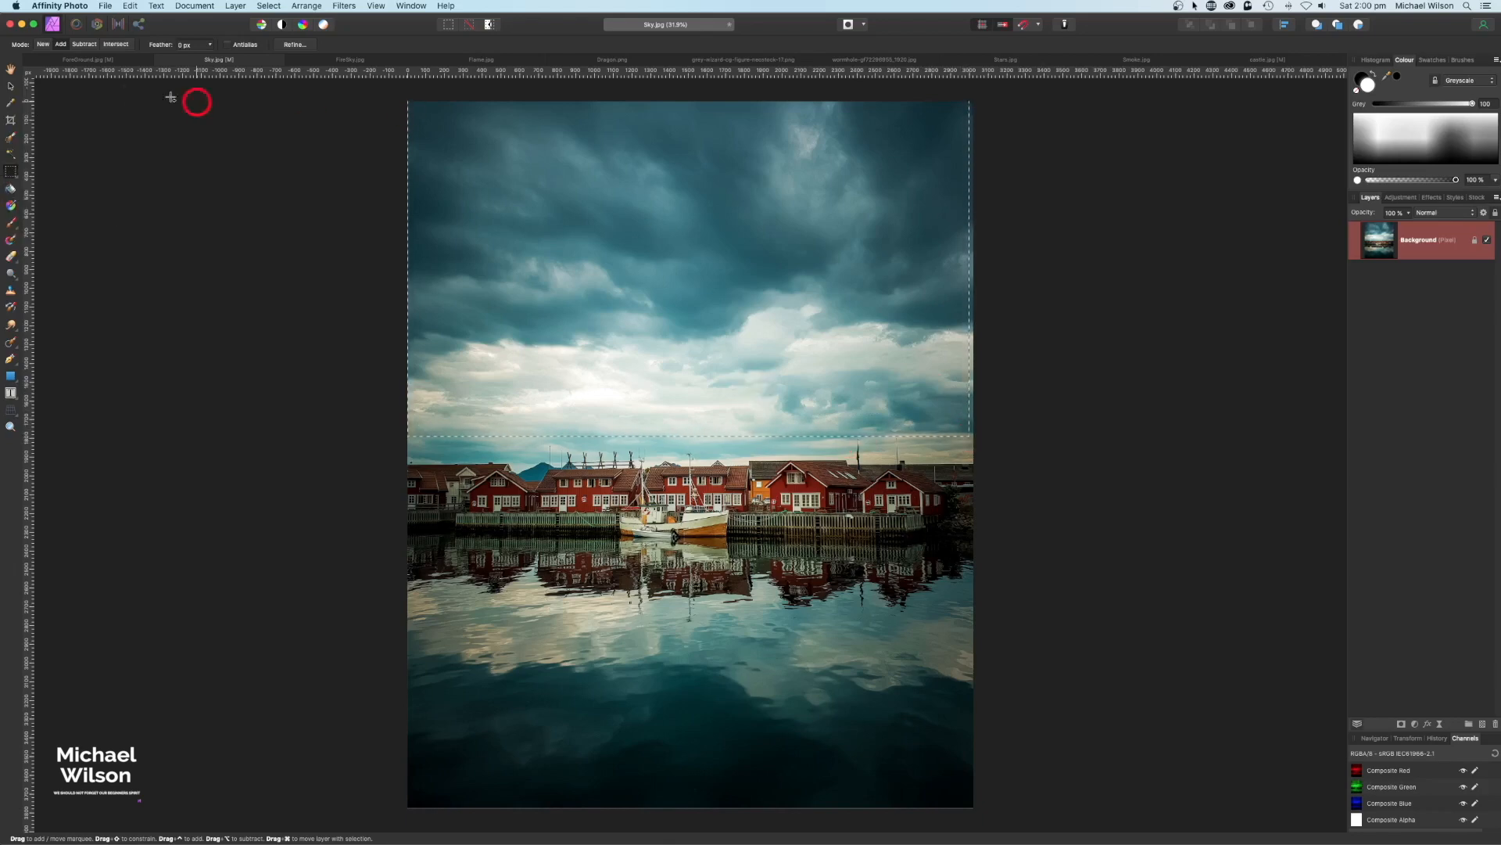
pyautogui.click(87, 60)
pyautogui.press('v')
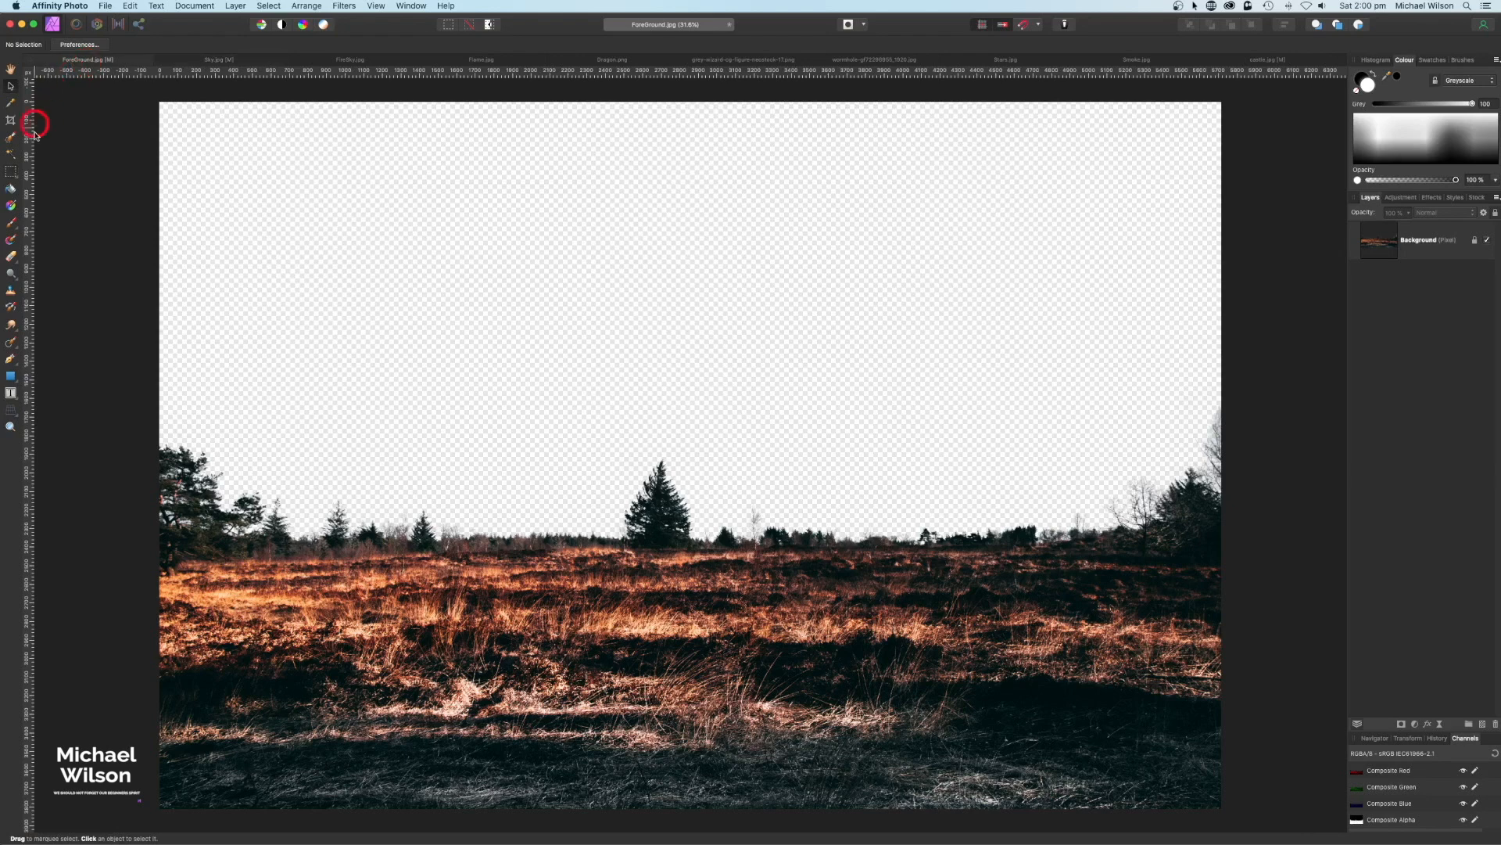
pyautogui.click(1382, 242)
pyautogui.press('super+v')
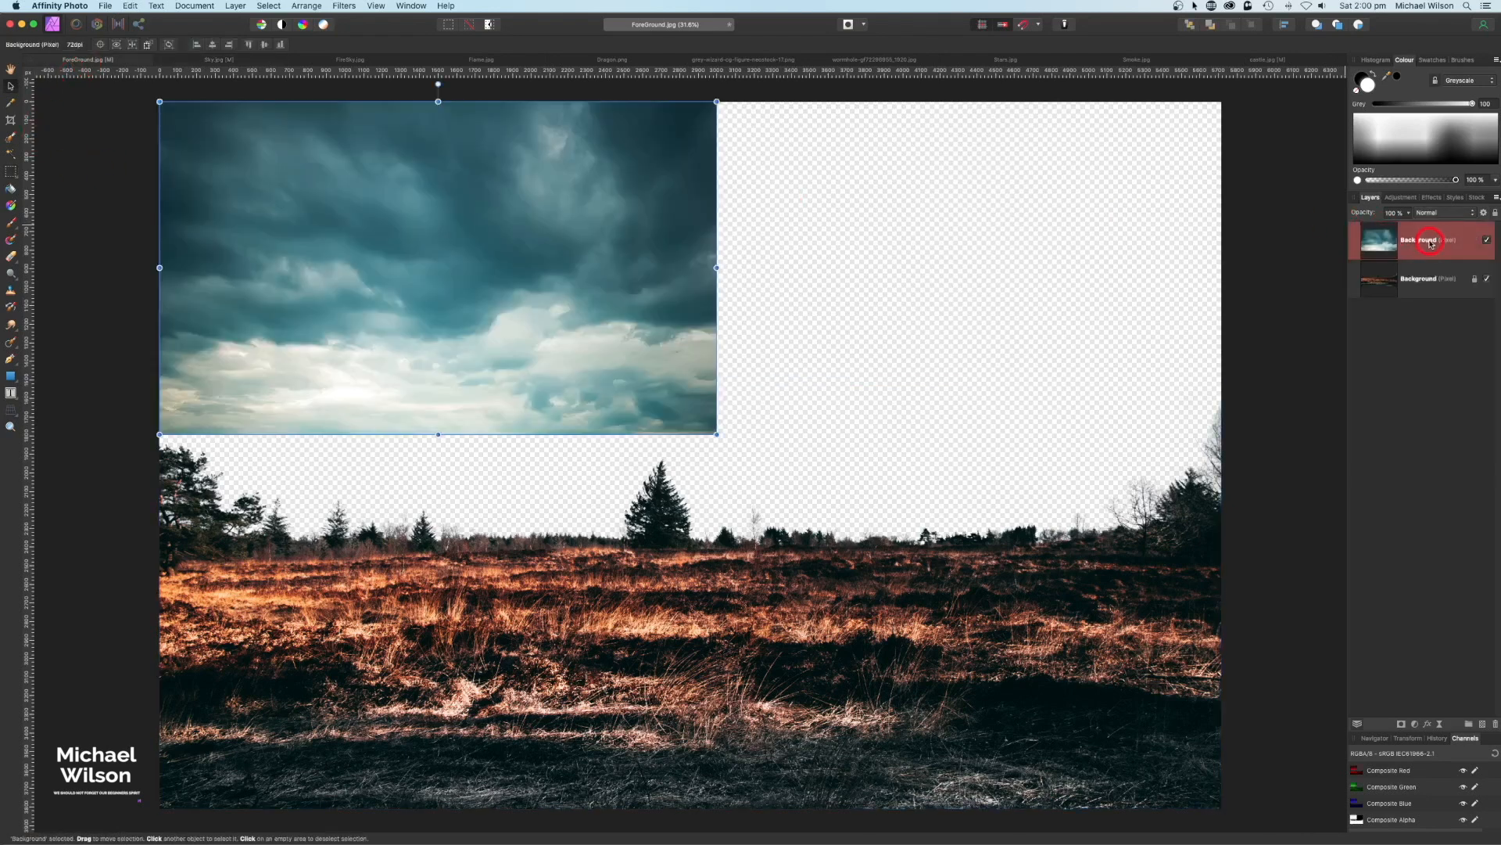
# Move the pasted clouds layer below the field layer and rename it Sky
pyautogui.moveTo(1429, 246); pyautogui.dragTo(1419, 307)
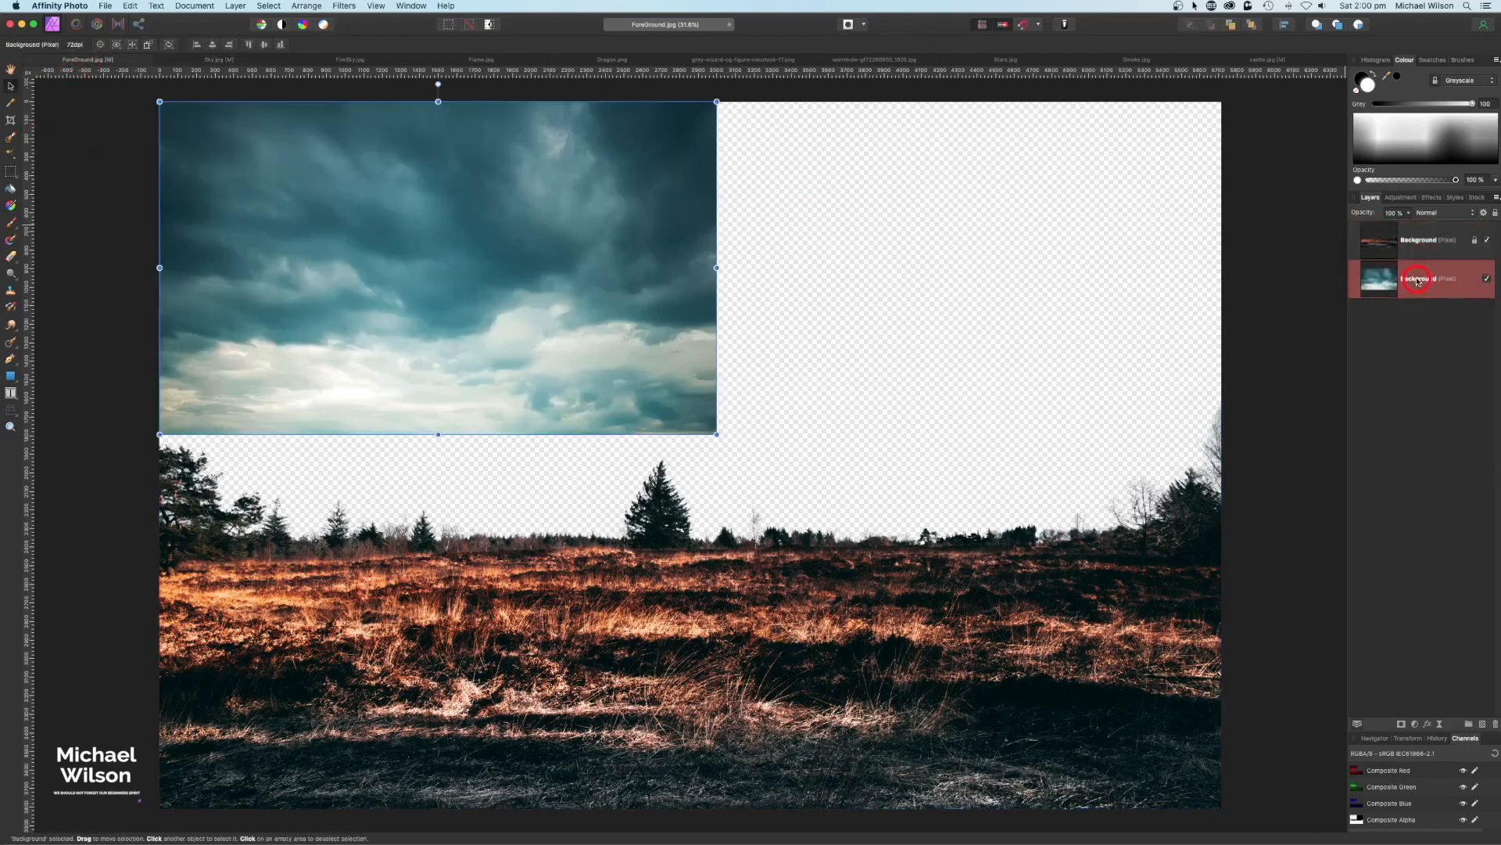
pyautogui.write('Sky')
pyautogui.press('Return')
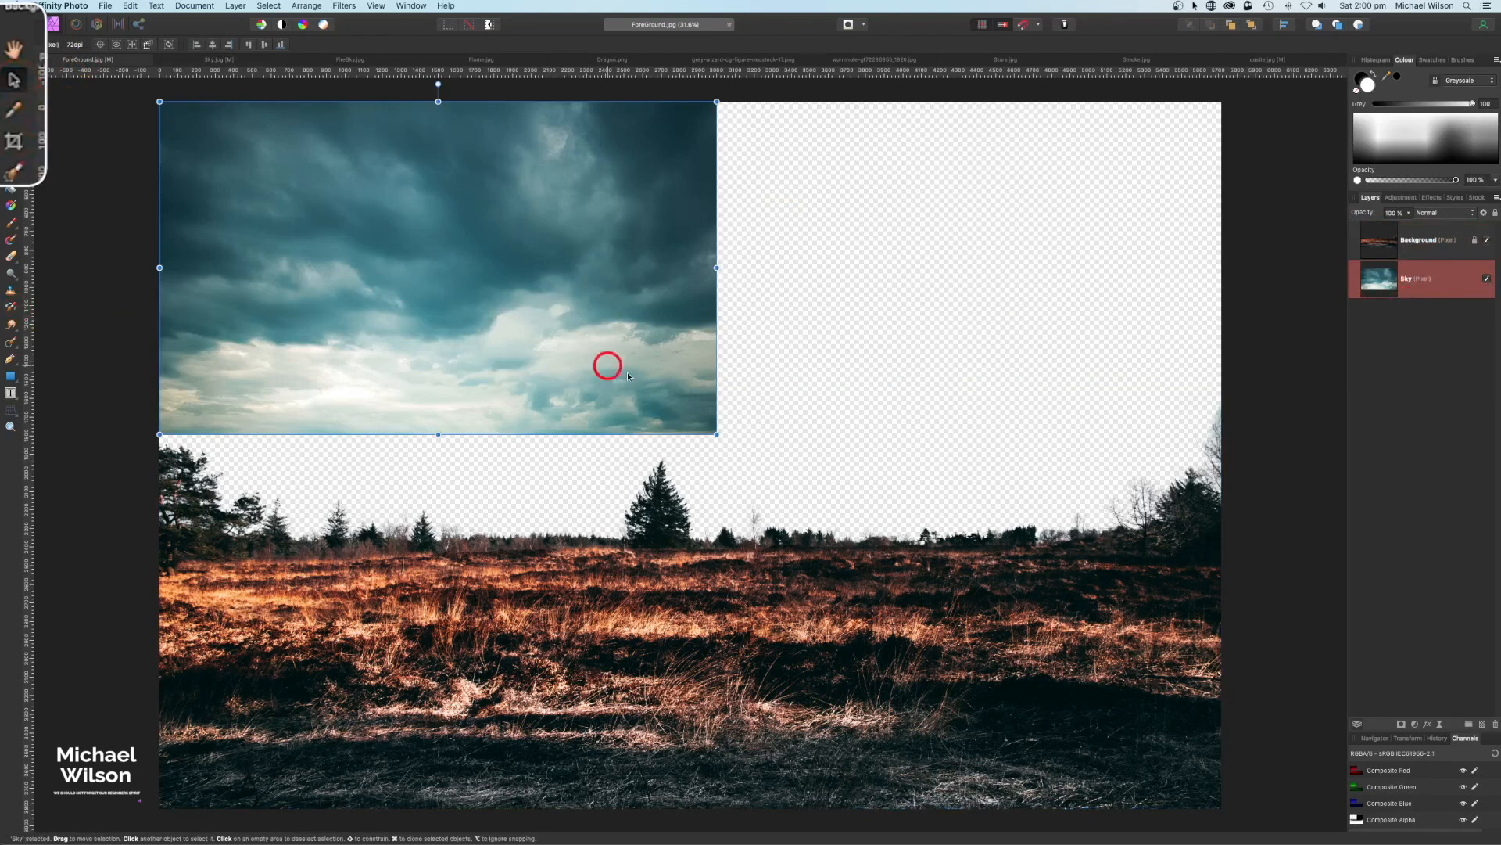
# Enlarge the Sky layer beyond the canvas width and move it up so the clouds fill the area above the horizon
pyautogui.moveTo(717, 434); pyautogui.dragTo(1301, 704)
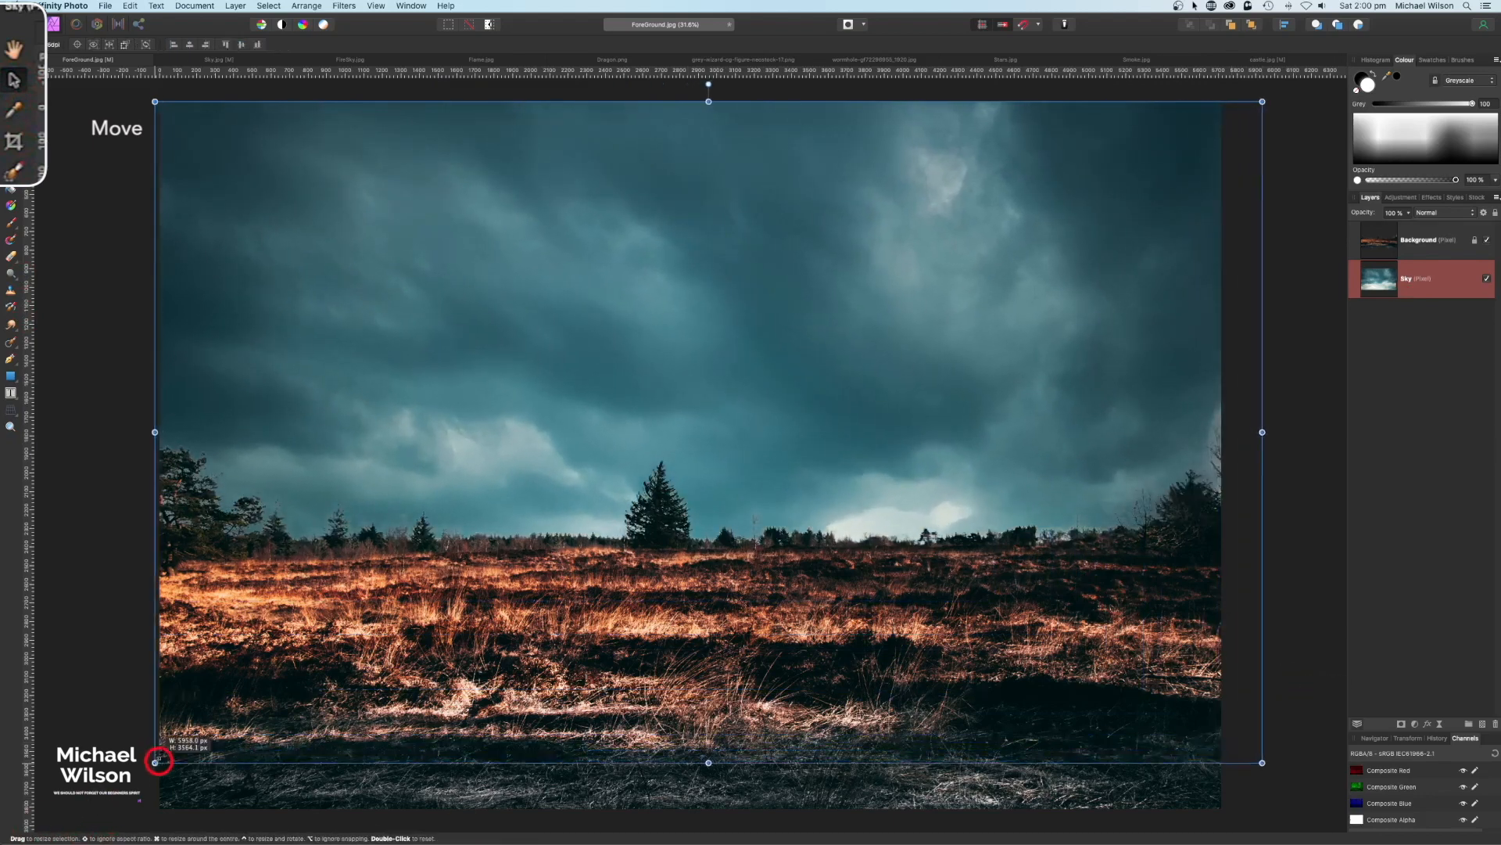
pyautogui.moveTo(673, 688); pyautogui.dragTo(655, 456)
pyautogui.click(1264, 490)
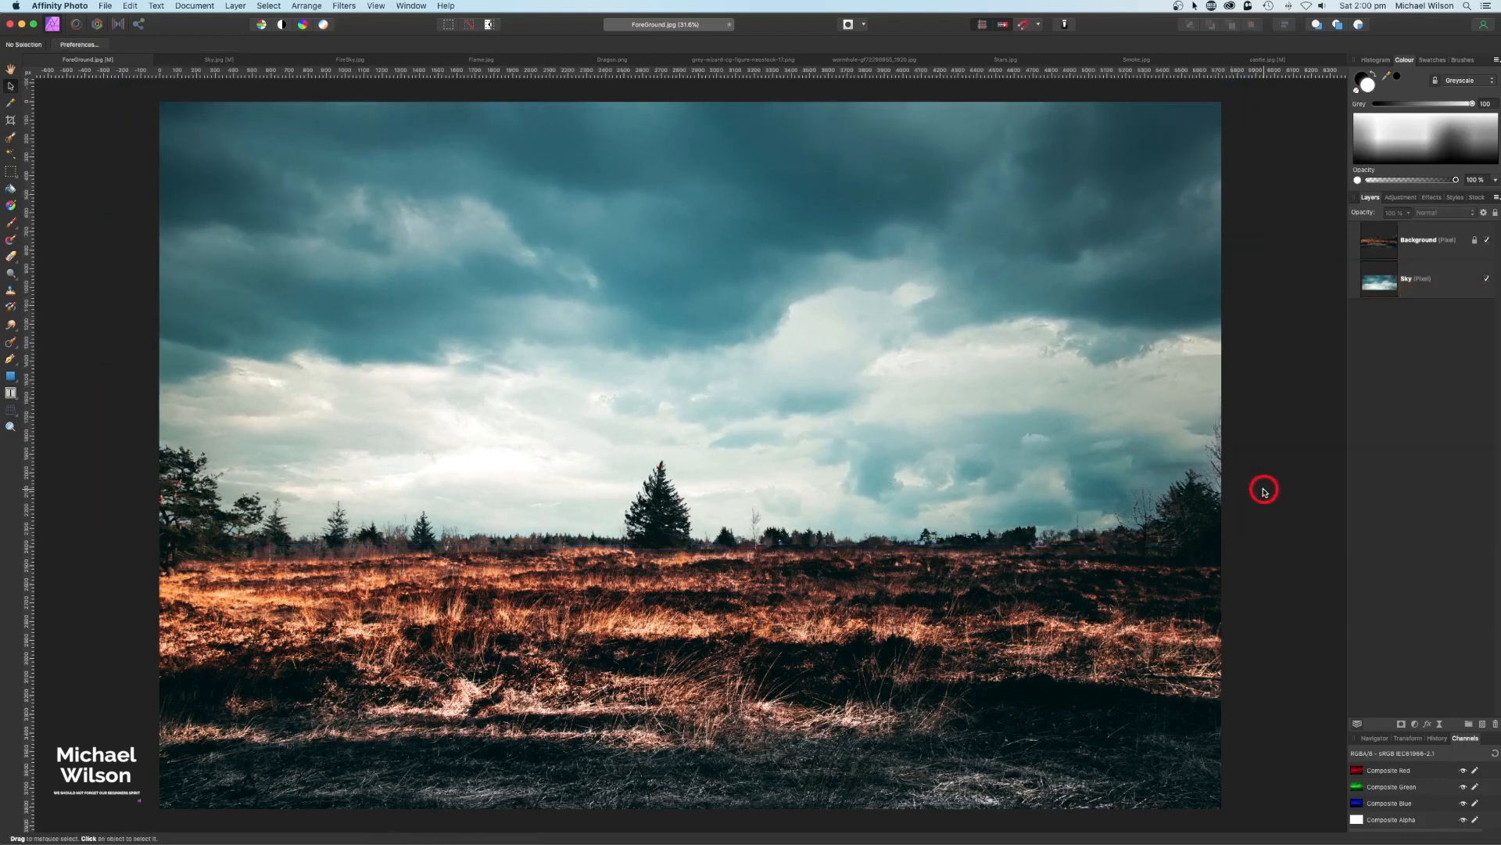
# Rename the field layer ForeGround and nest a Recolour adjustment inside it
pyautogui.click(1412, 244)
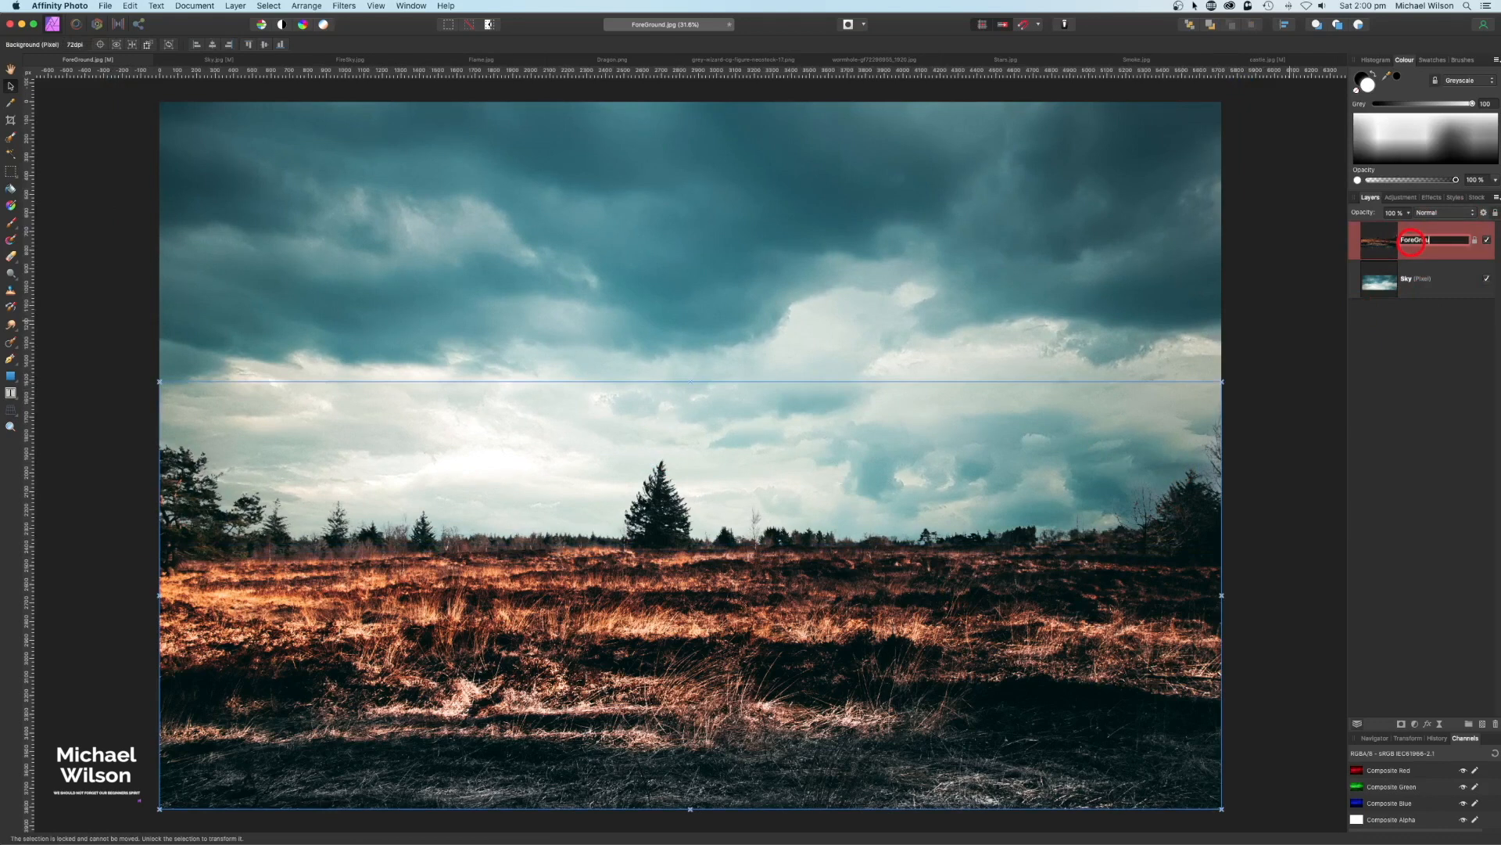
pyautogui.click(1416, 727)
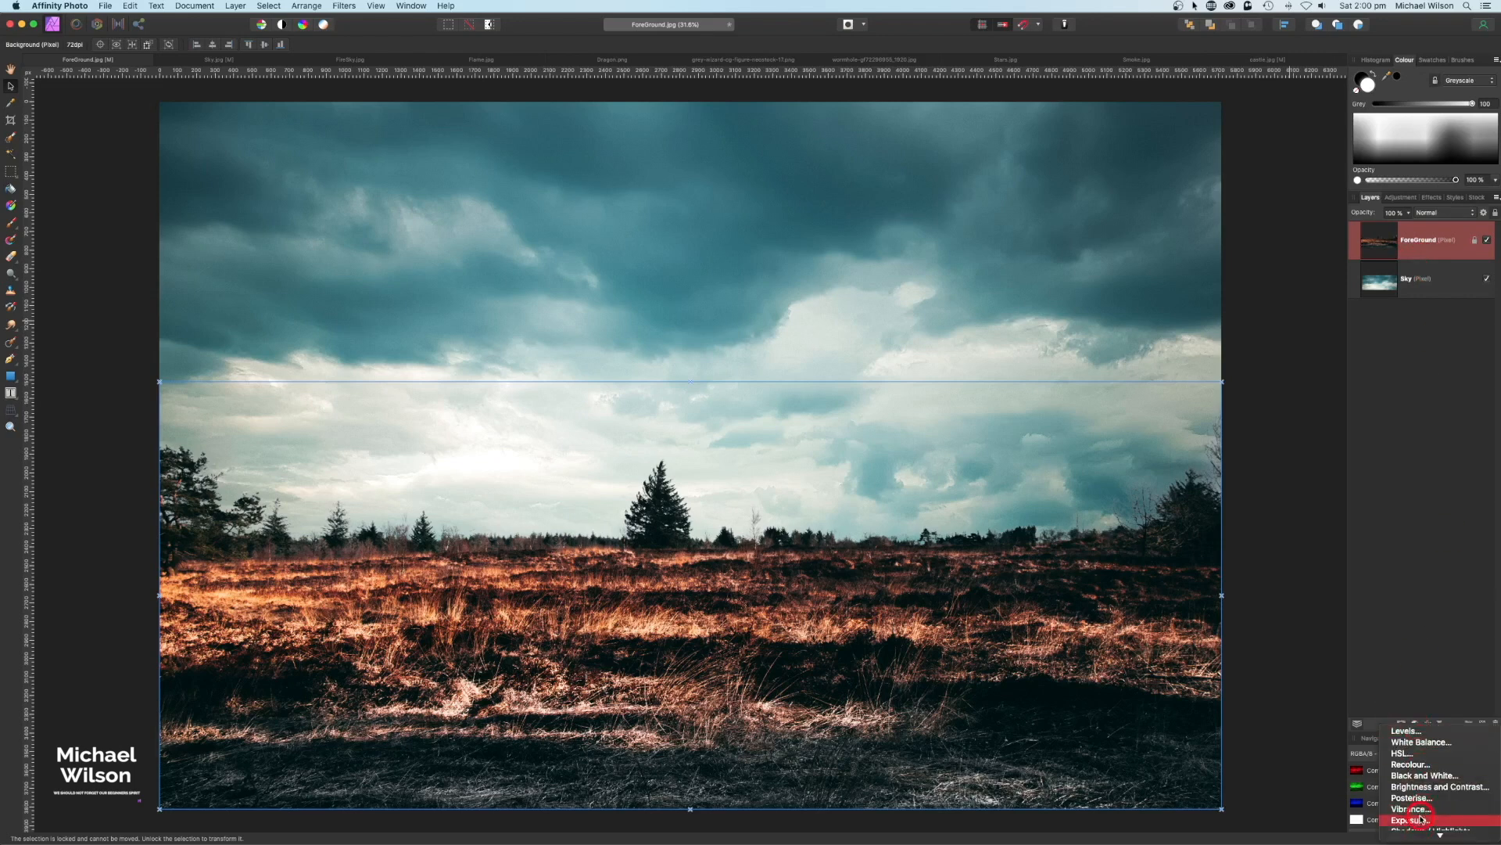
pyautogui.click(1410, 764)
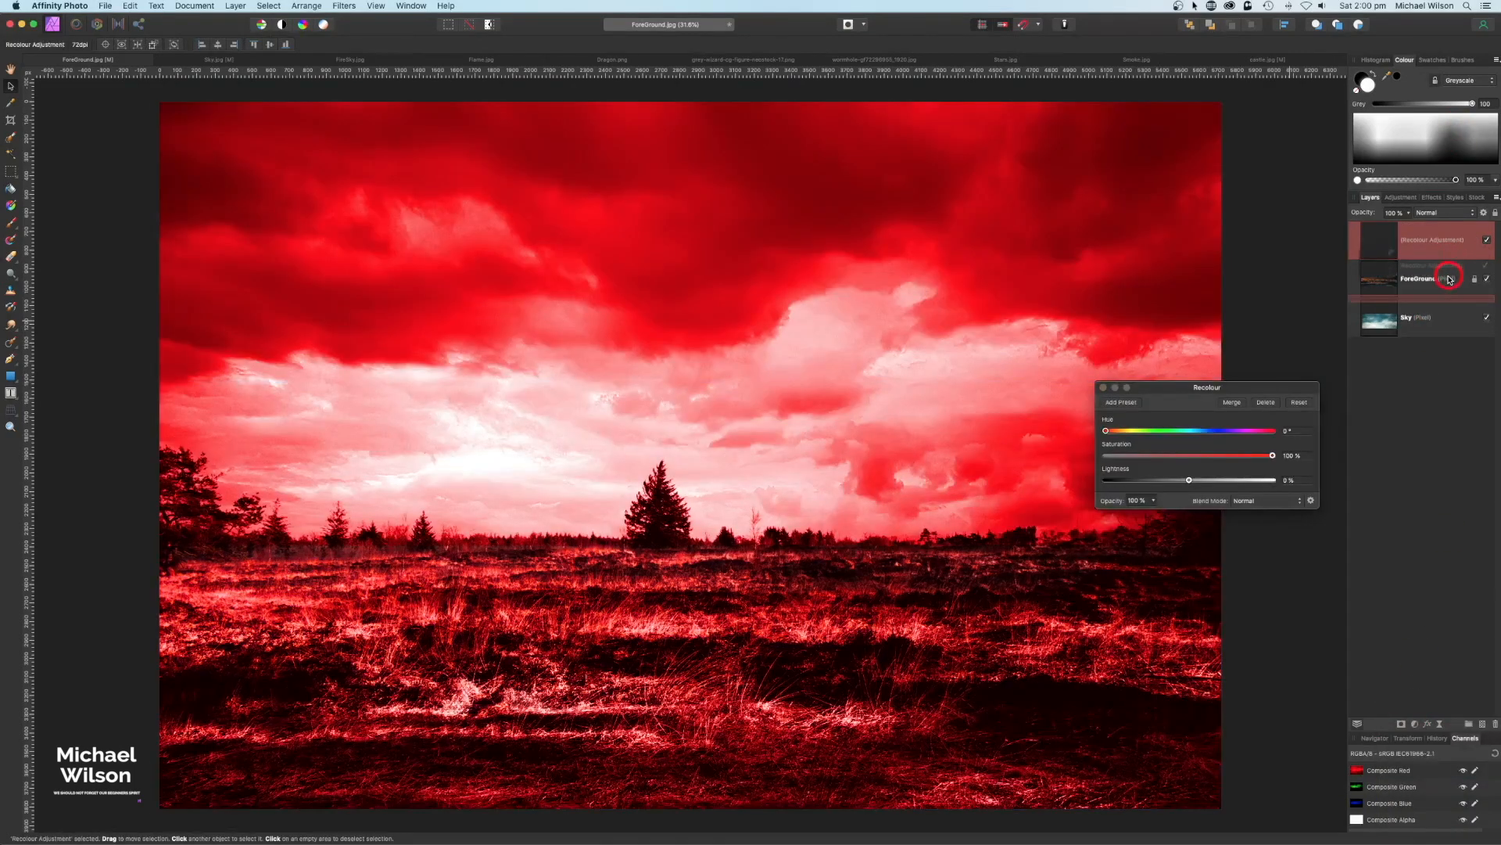
pyautogui.moveTo(1443, 248); pyautogui.dragTo(1476, 281)
# Set the Recolour adjustment's hue to about 21° for a fiery orange field and collapse the ForeGround layer
pyautogui.click(1106, 431)
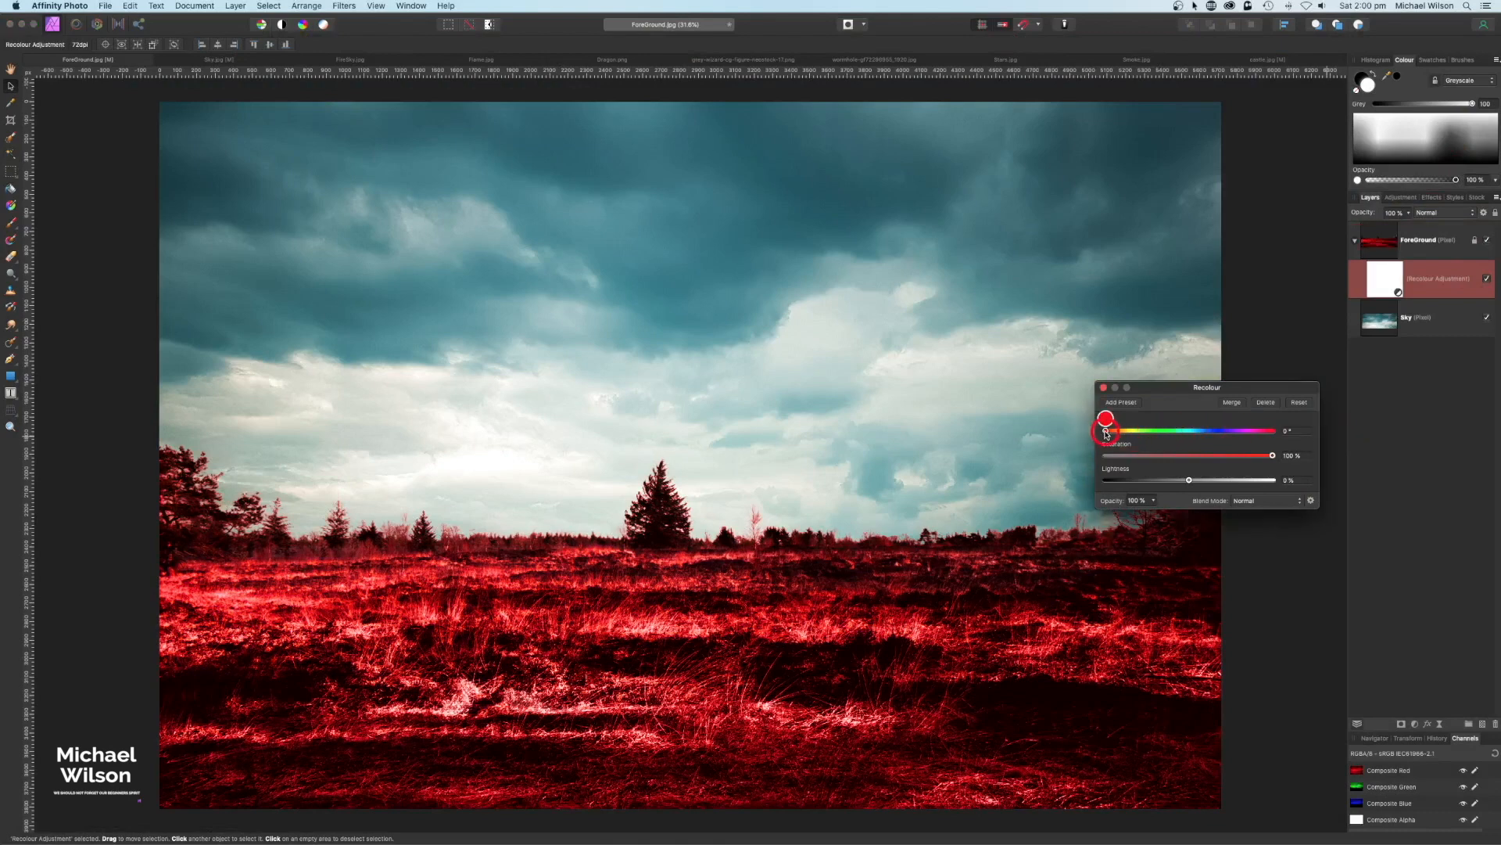
pyautogui.moveTo(1108, 435); pyautogui.dragTo(1115, 435)
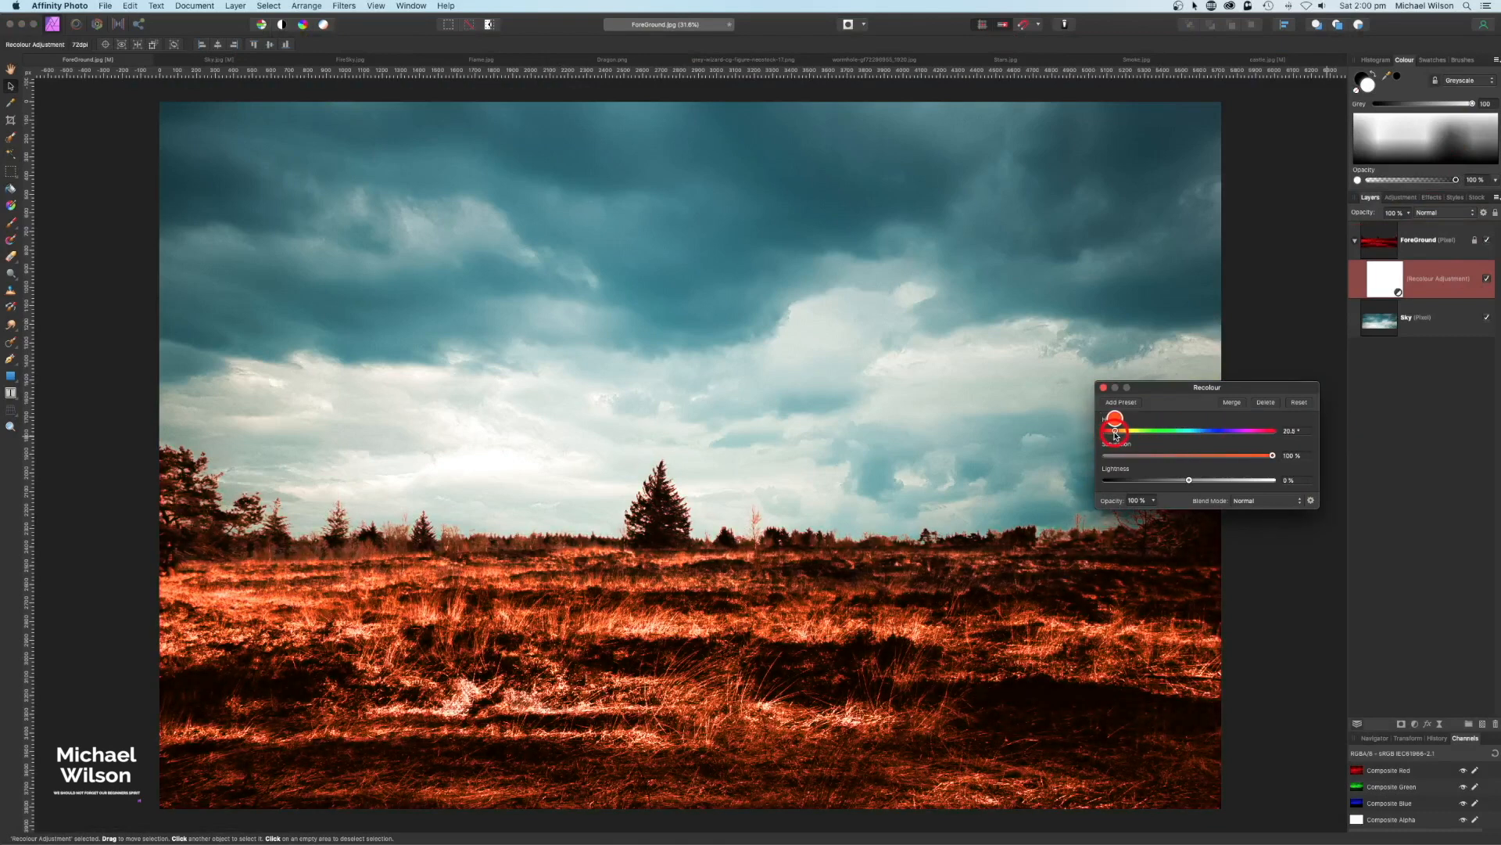
pyautogui.click(1104, 388)
pyautogui.click(1354, 241)
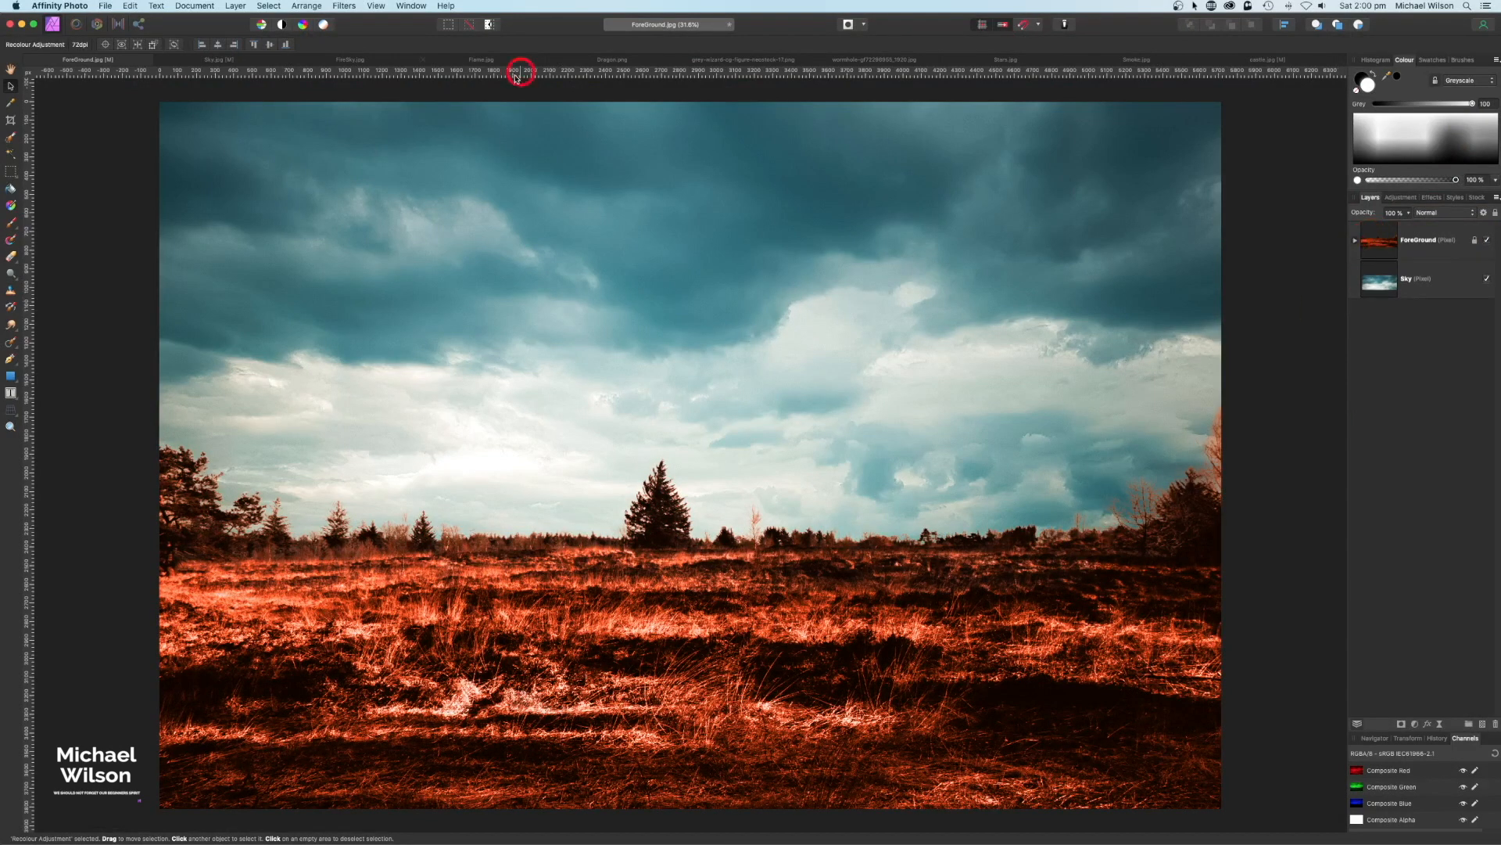
# Copy the FireSky.jpg image and paste it directly above the Sky layer in the ForeGround document
pyautogui.click(344, 60)
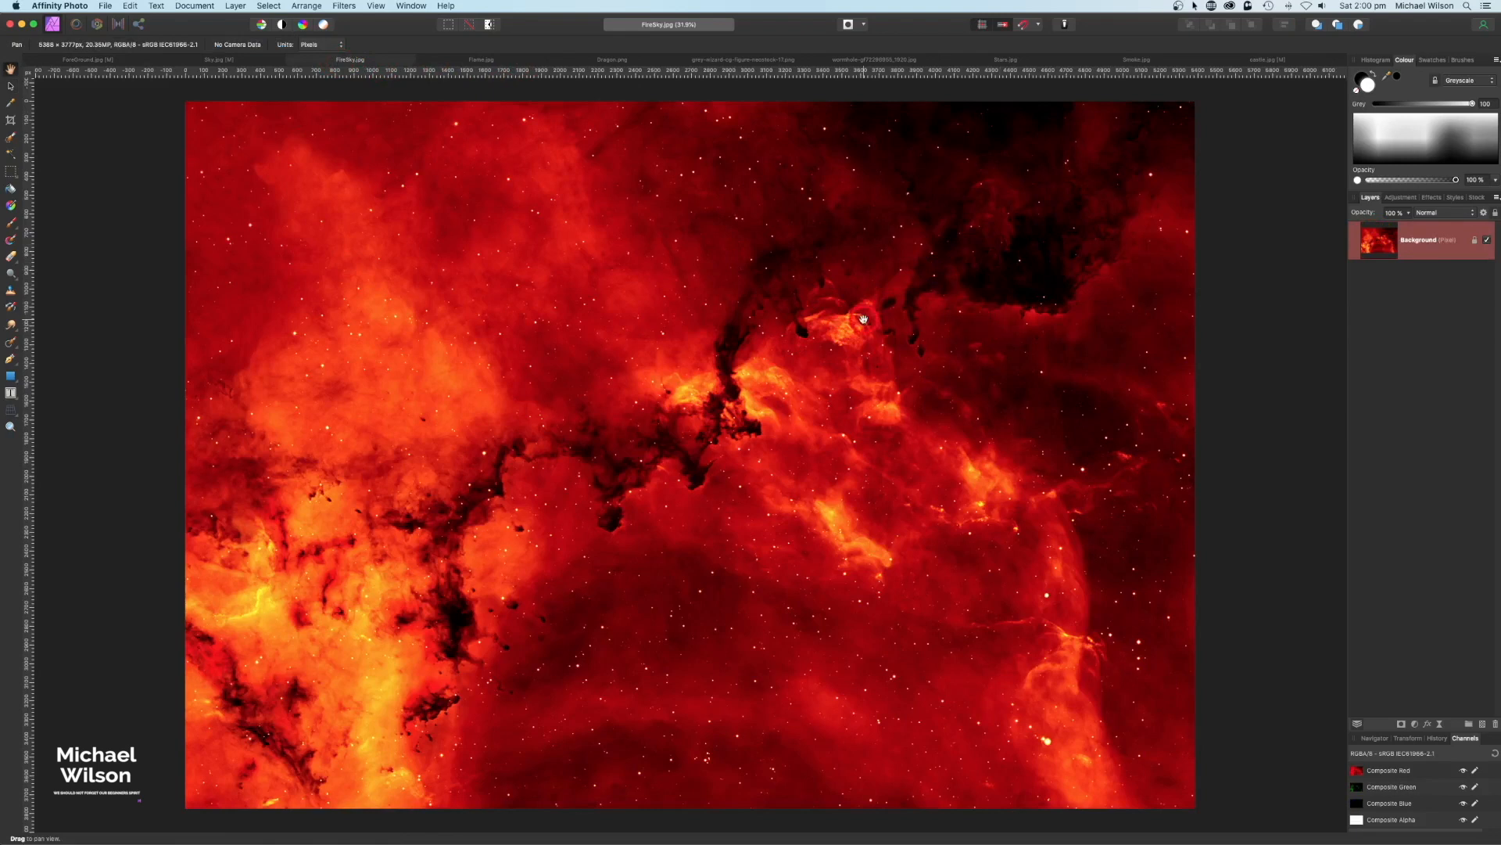
pyautogui.click(90, 61)
pyautogui.click(1434, 327)
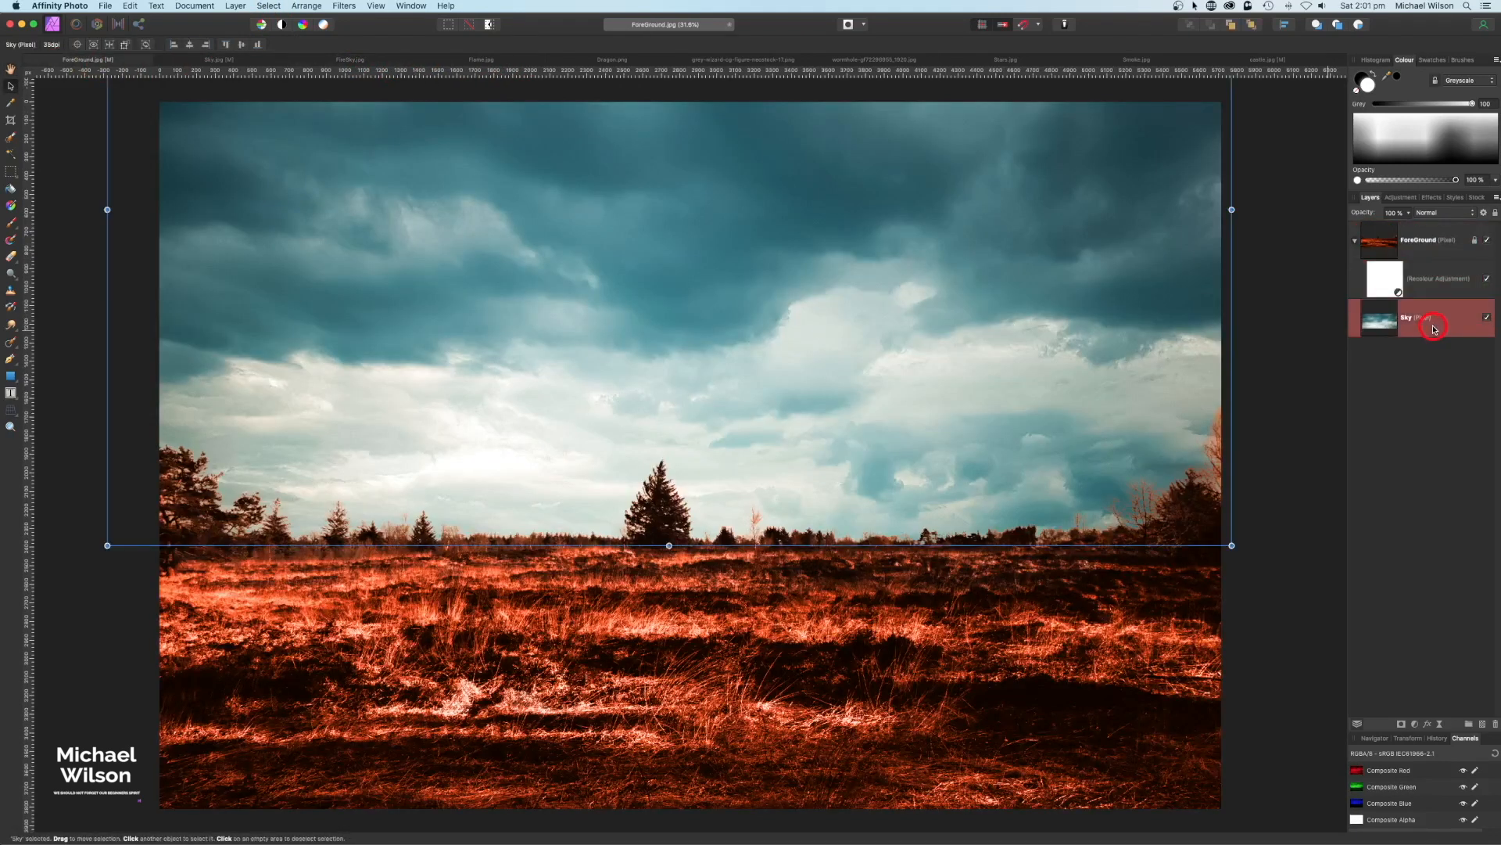
pyautogui.press('super+v')
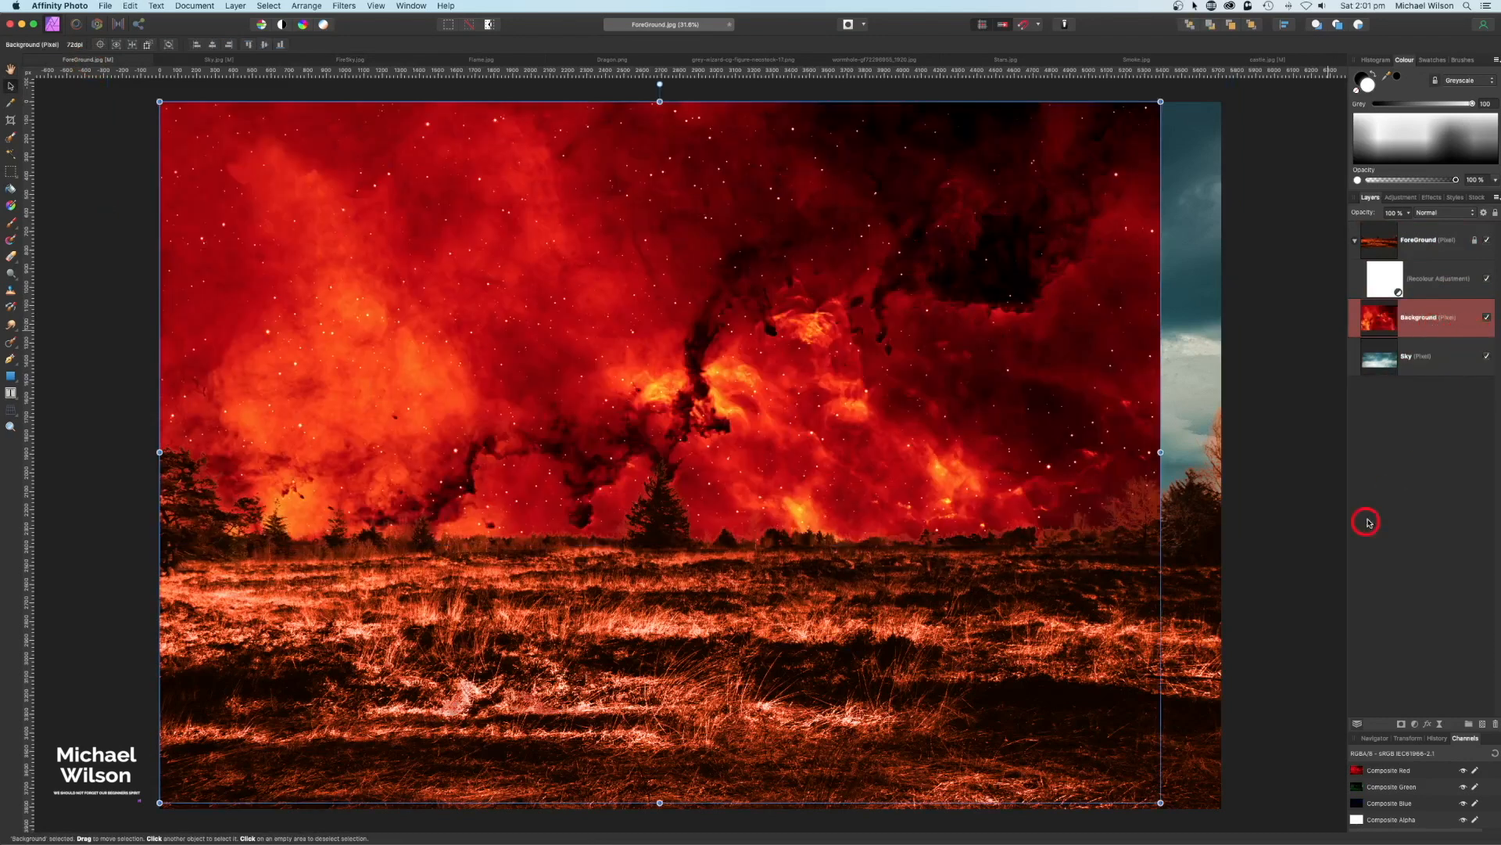
# Enlarge the red nebula layer, move it up behind the field, and stretch it slightly to cover the full canvas width
pyautogui.moveTo(1160, 803); pyautogui.dragTo(1255, 811)
pyautogui.moveTo(934, 675); pyautogui.dragTo(925, 513)
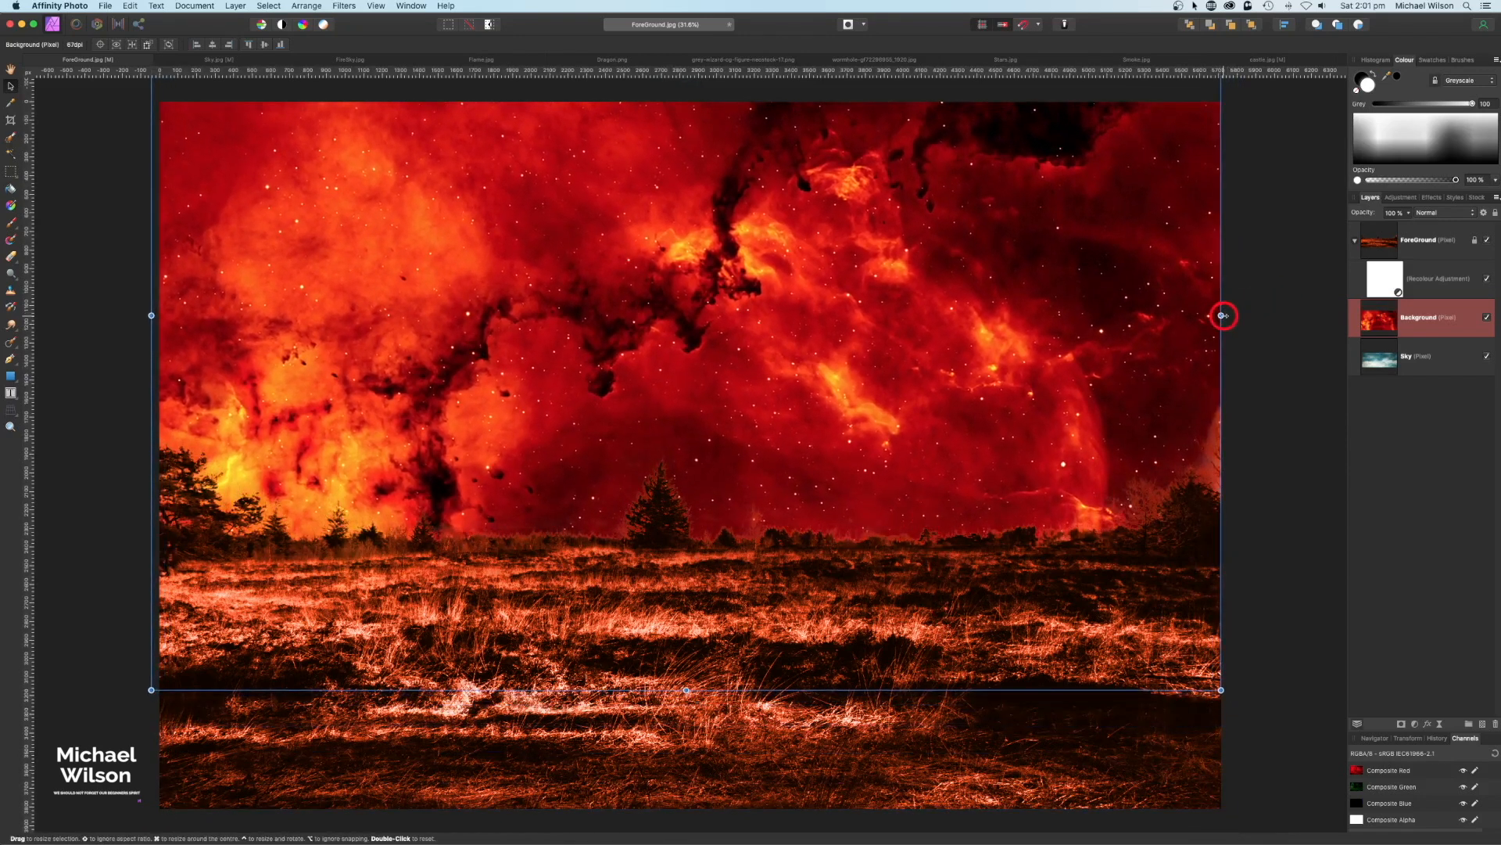
pyautogui.moveTo(1222, 315); pyautogui.dragTo(1230, 315)
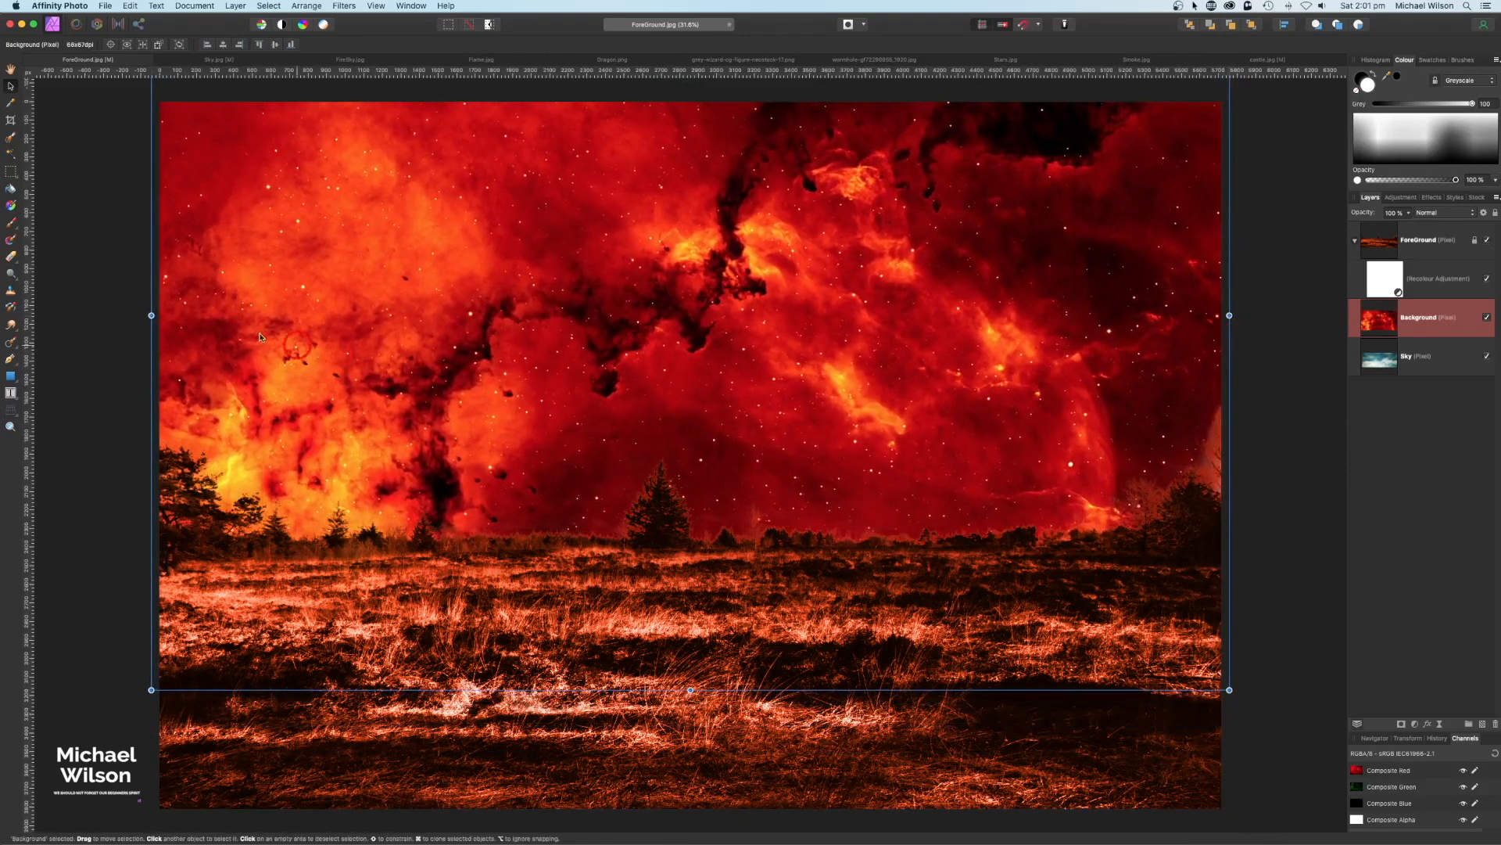
# Set the nebula layer's blend mode to Average and rename the layer Fire Sky
pyautogui.click(1435, 213)
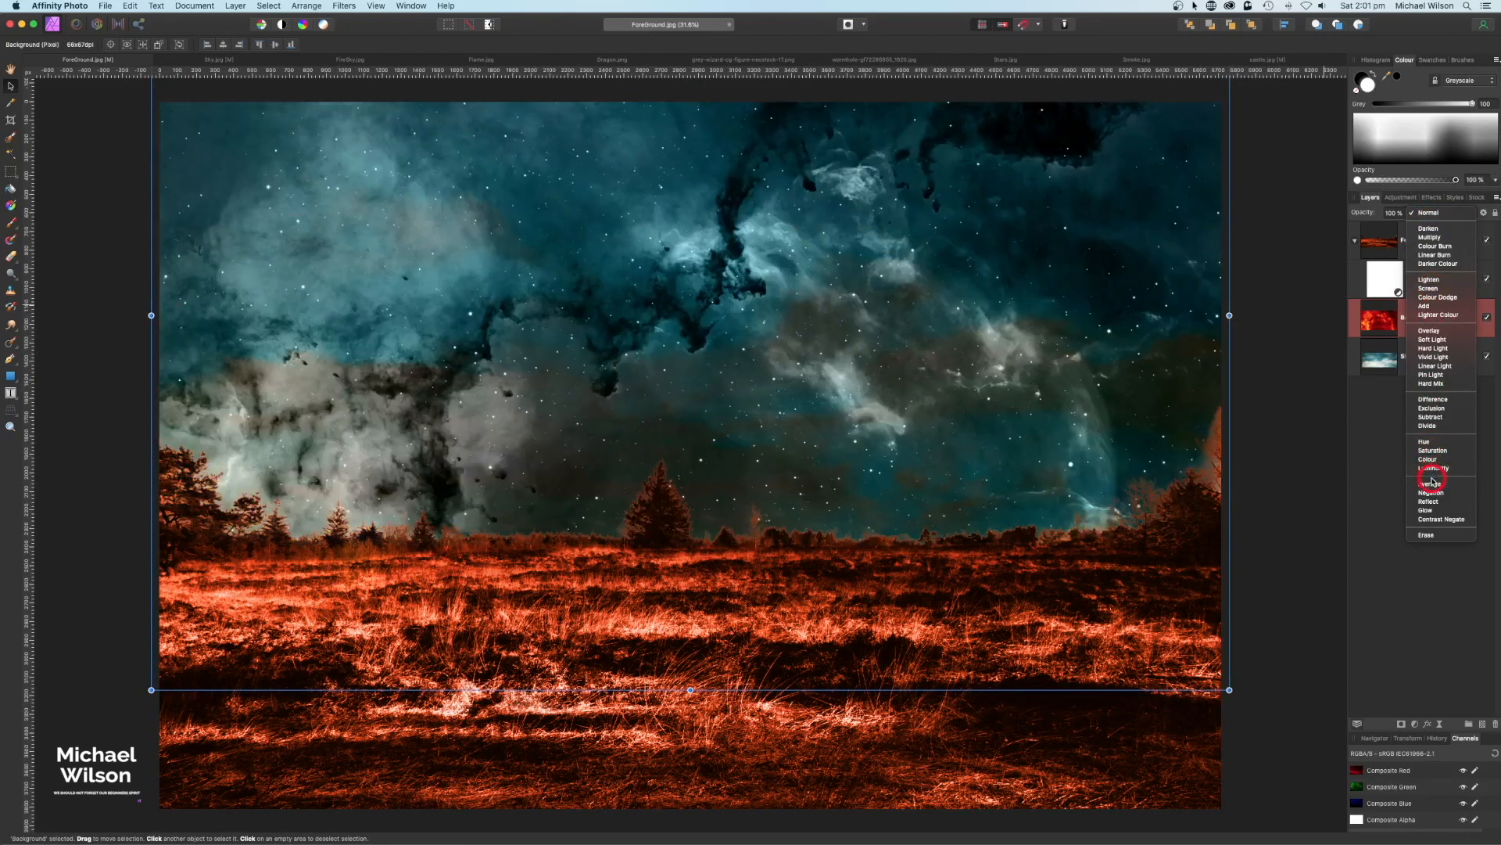
pyautogui.click(1461, 481)
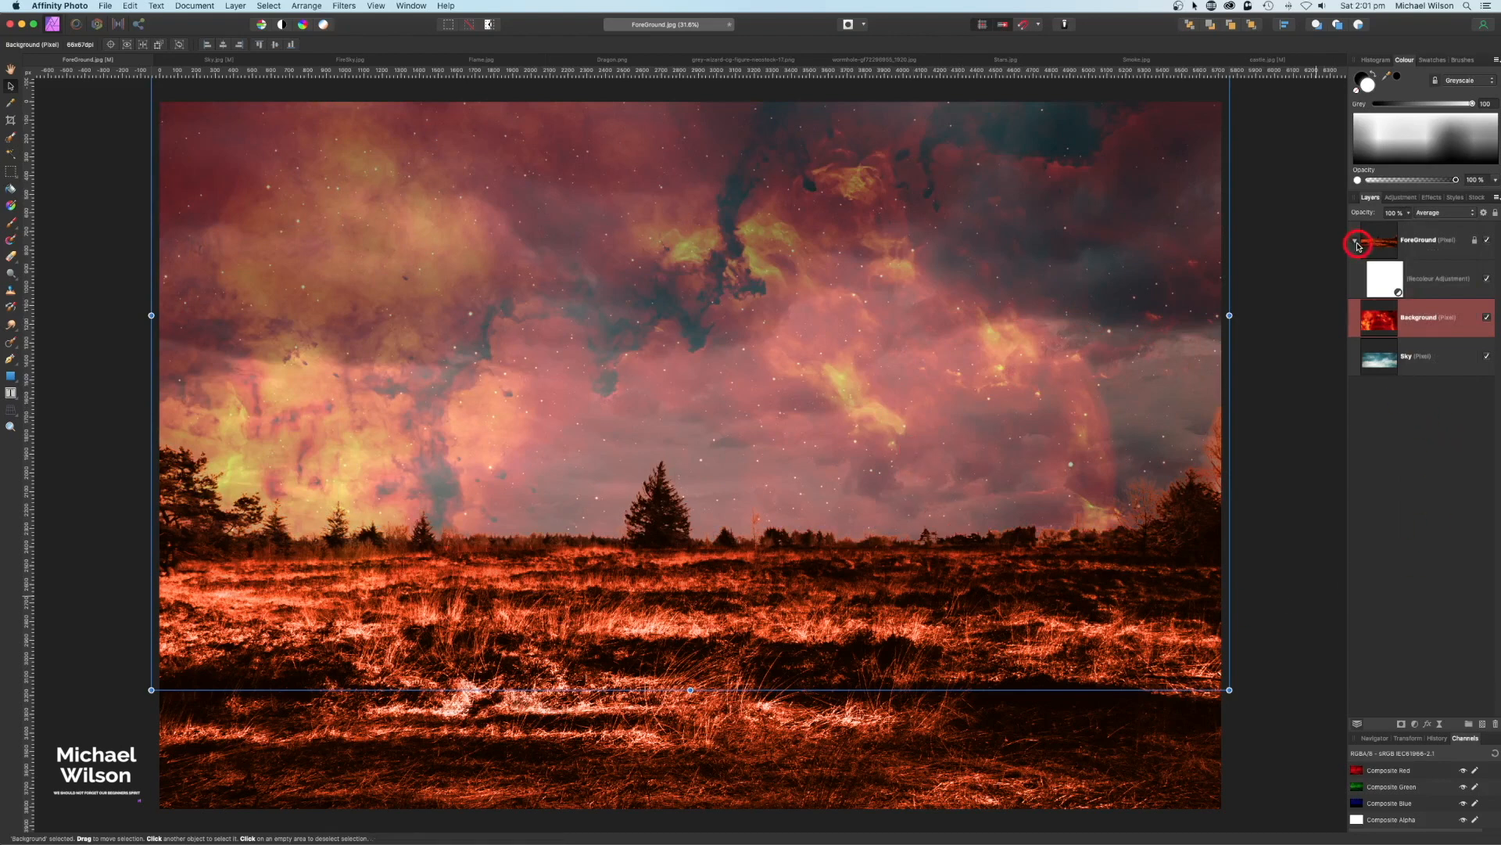
pyautogui.click(1357, 242)
pyautogui.doubleClick(1418, 280)
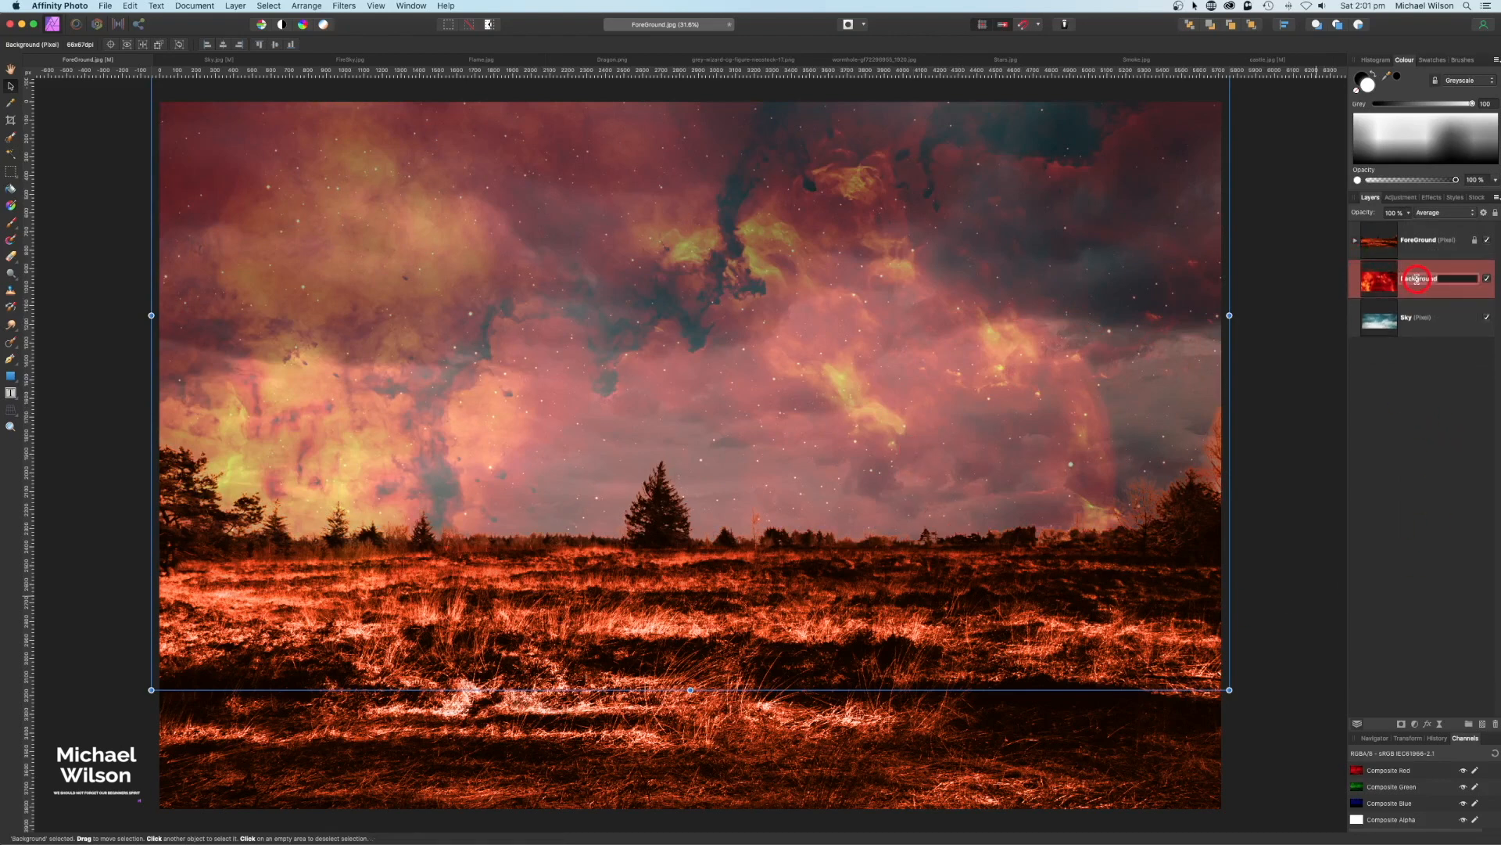
pyautogui.write('Fire Sky')
pyautogui.press('Return')
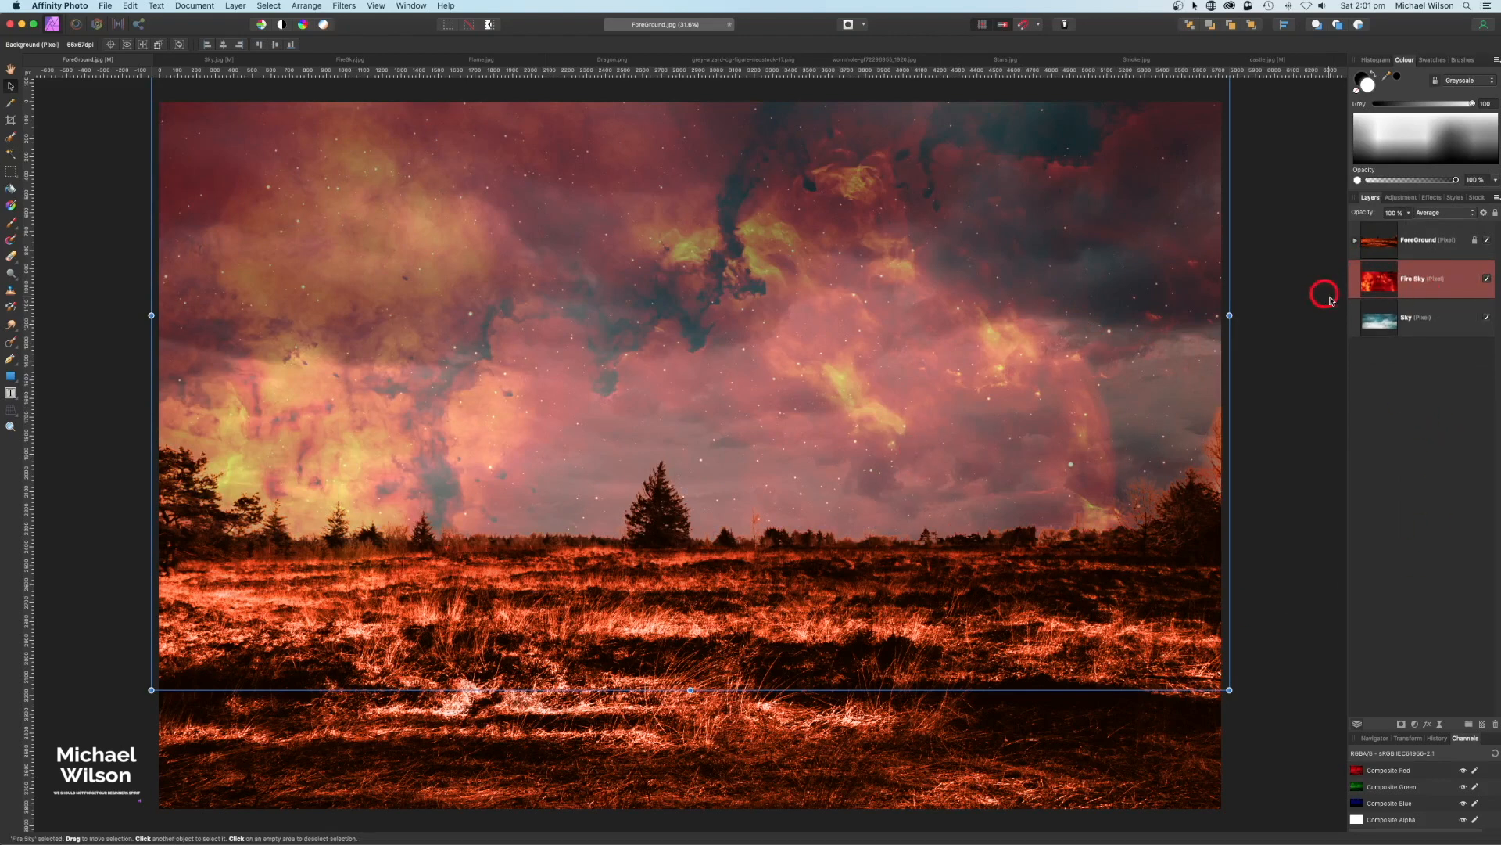
pyautogui.click(1340, 373)
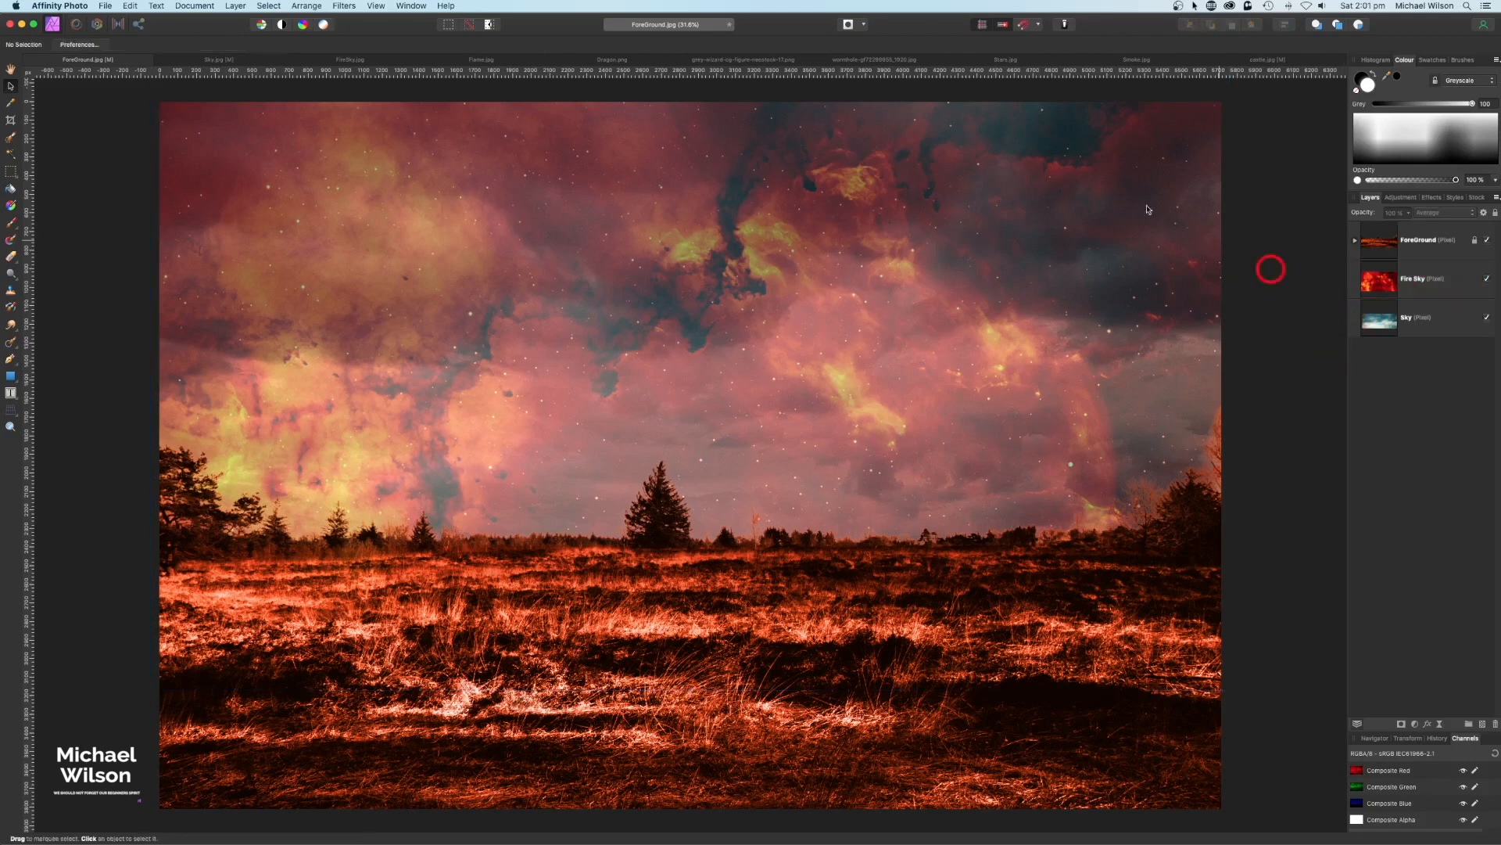
# Copy the Flame.jpg image and paste it above the ForeGround layer in the ForeGround document
pyautogui.click(489, 62)
pyautogui.press('h')
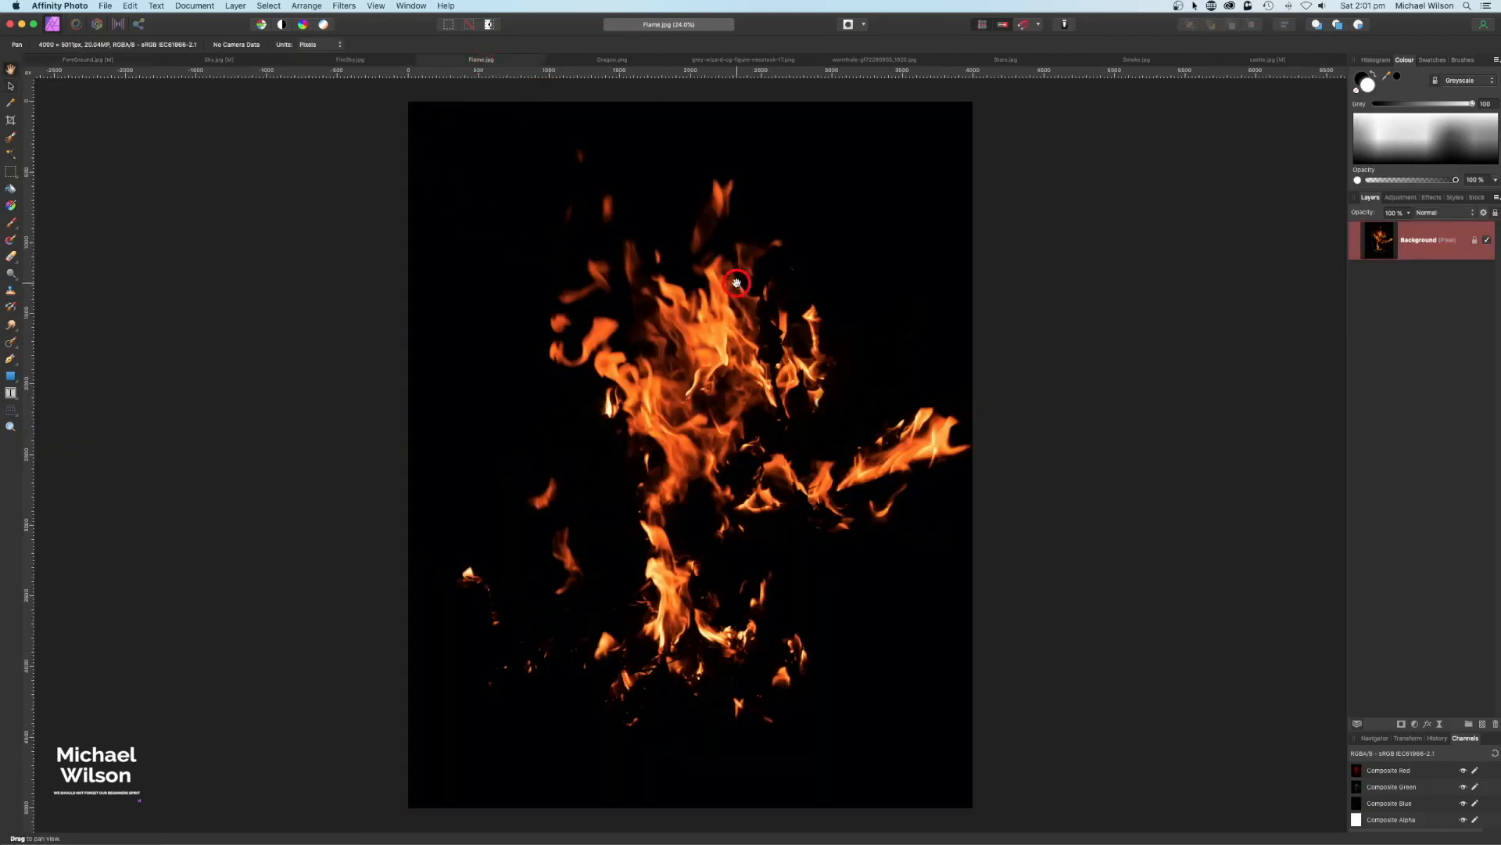
pyautogui.click(73, 61)
pyautogui.click(1419, 237)
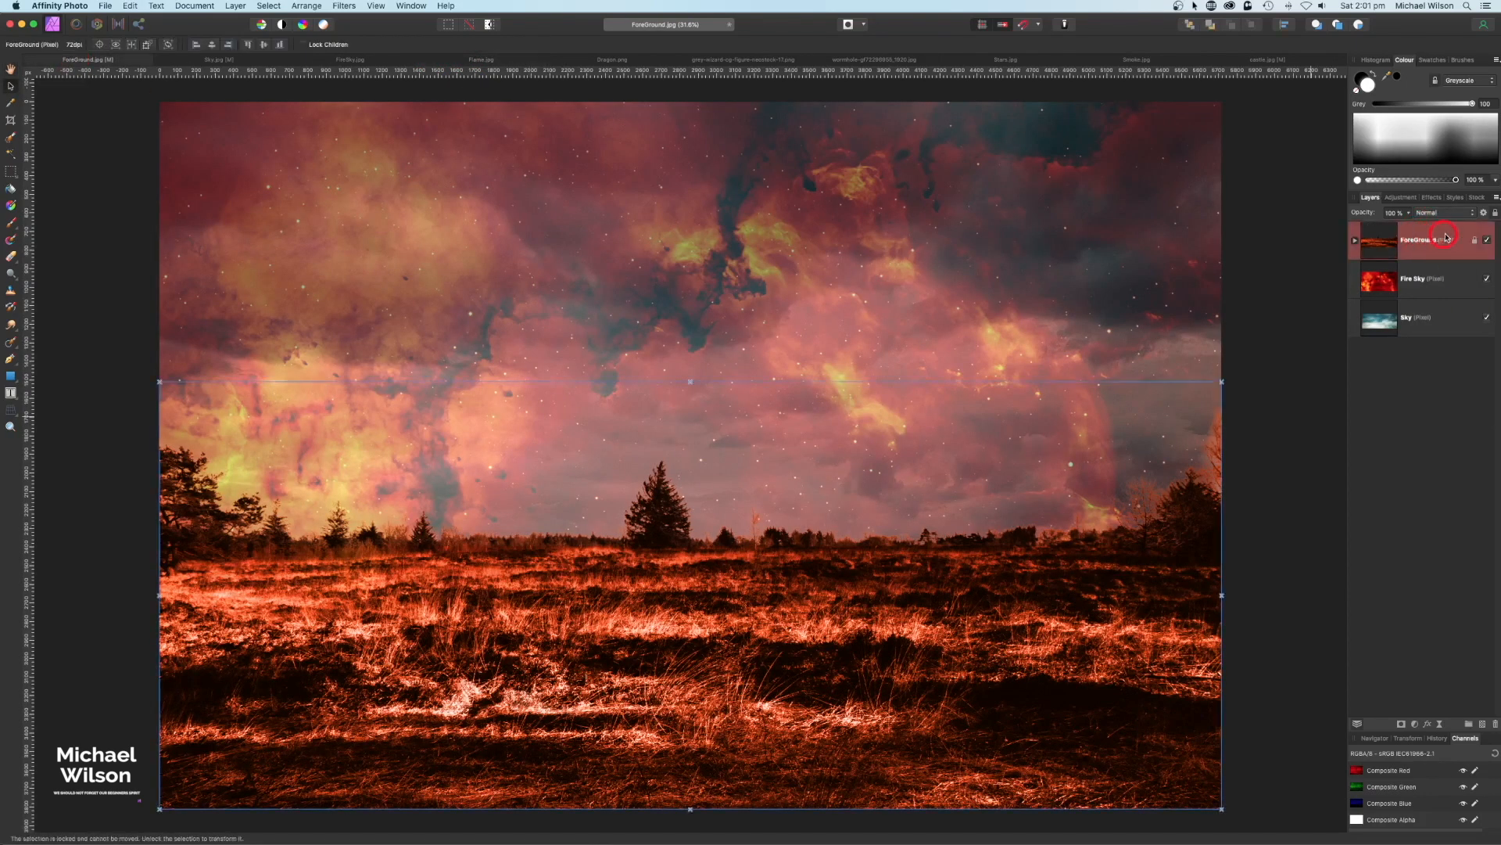
pyautogui.press('super+v')
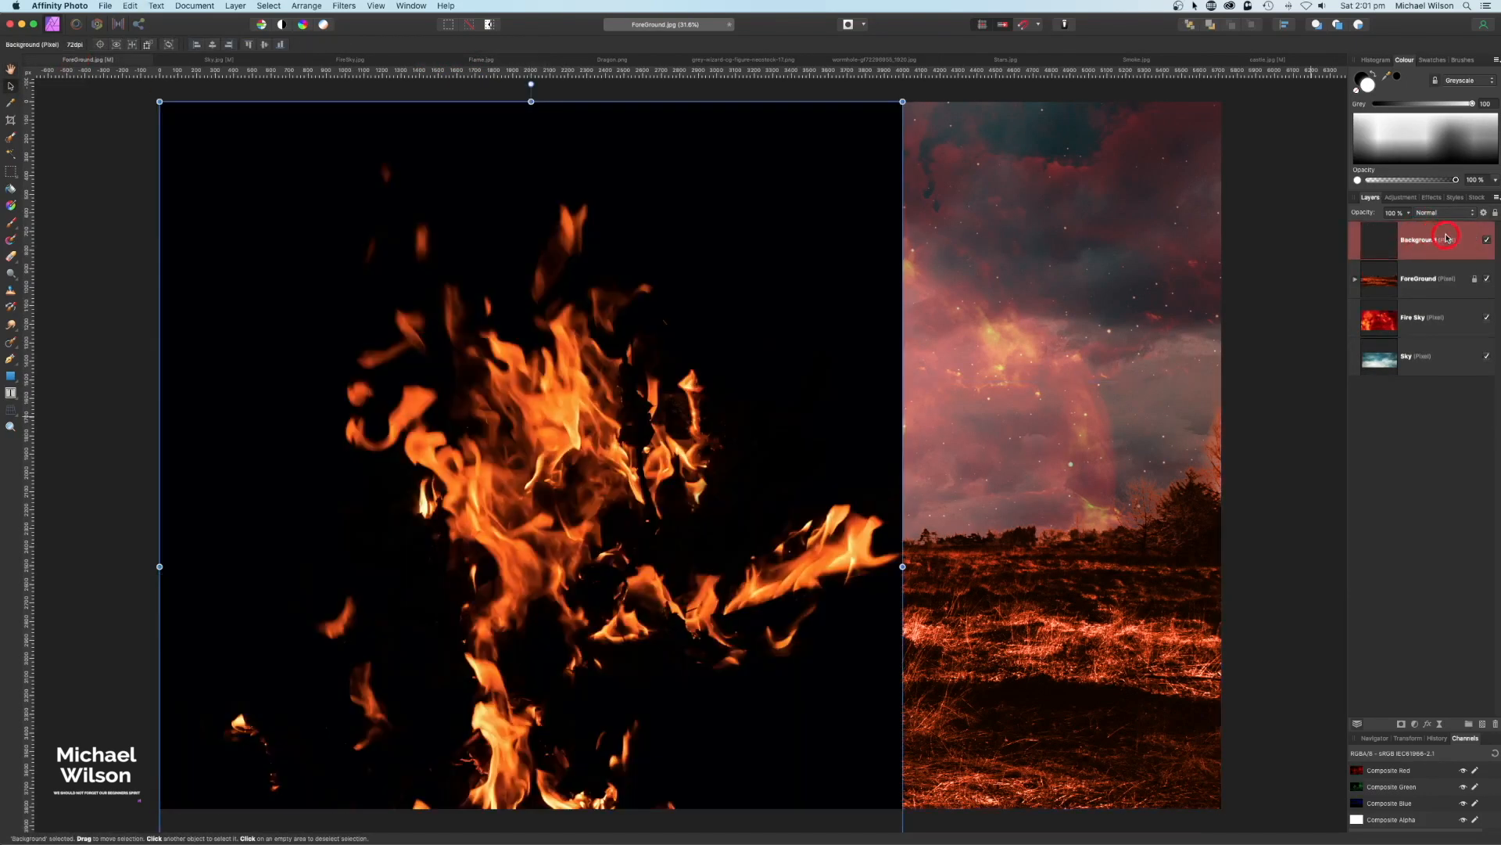
# Set the flame layer's blend mode to Screen, duplicate the layer, and hide the upper copy
pyautogui.click(1437, 214)
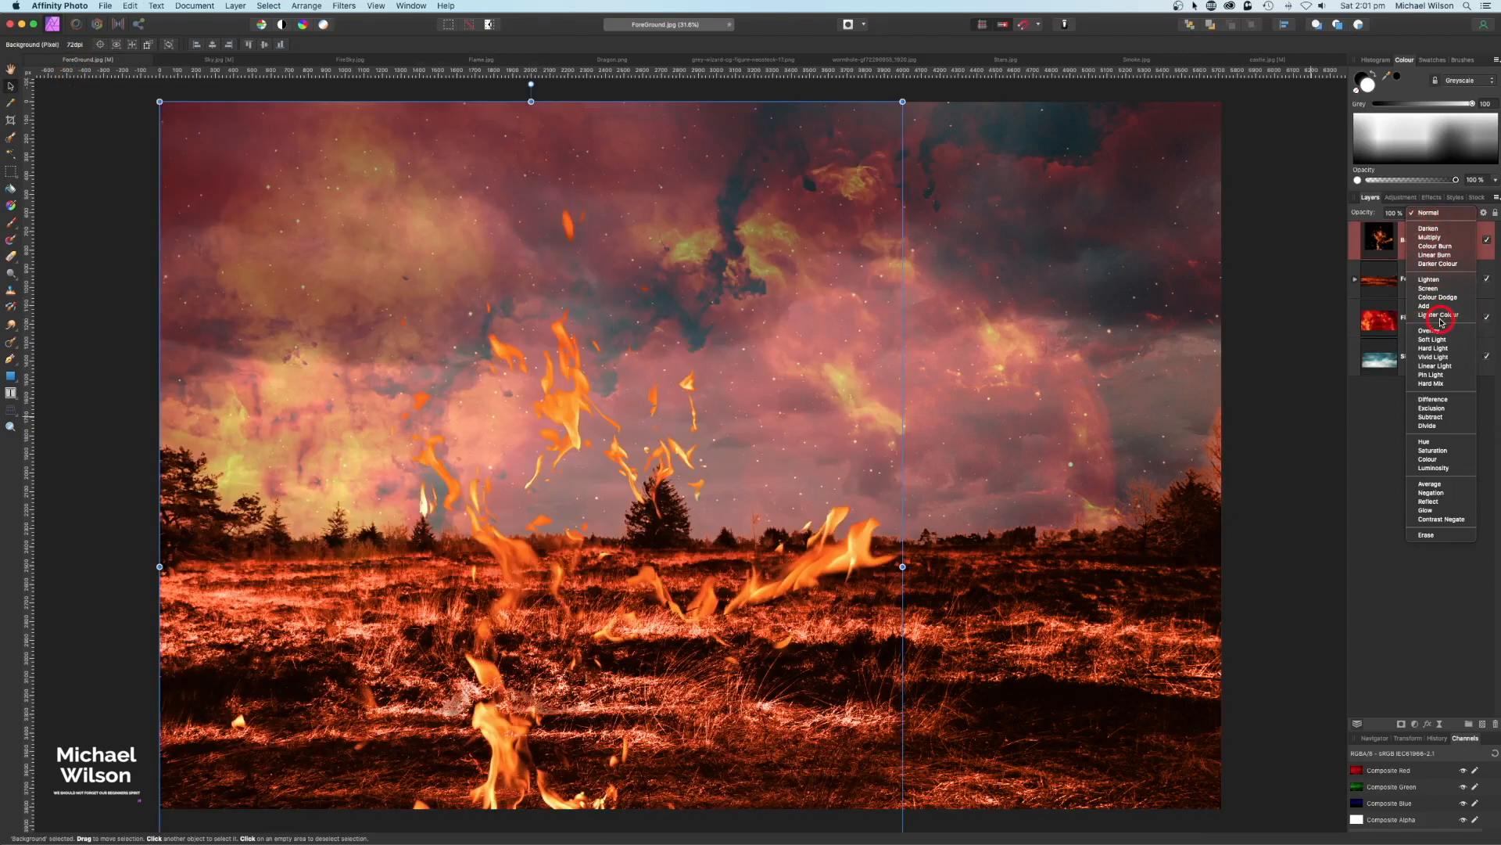
pyautogui.click(1440, 290)
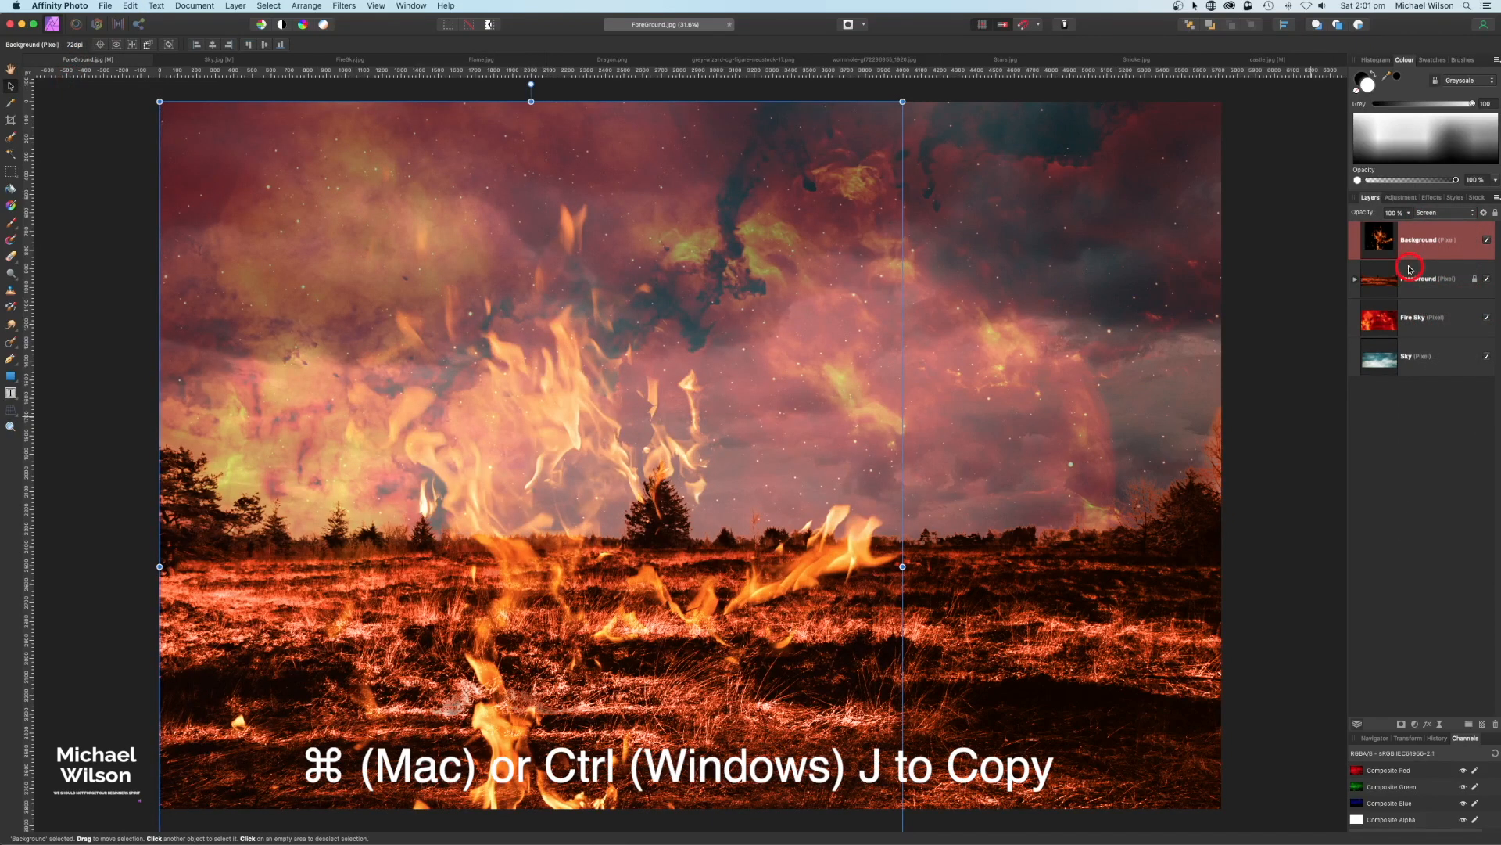
pyautogui.press('super+j')
pyautogui.click(1487, 240)
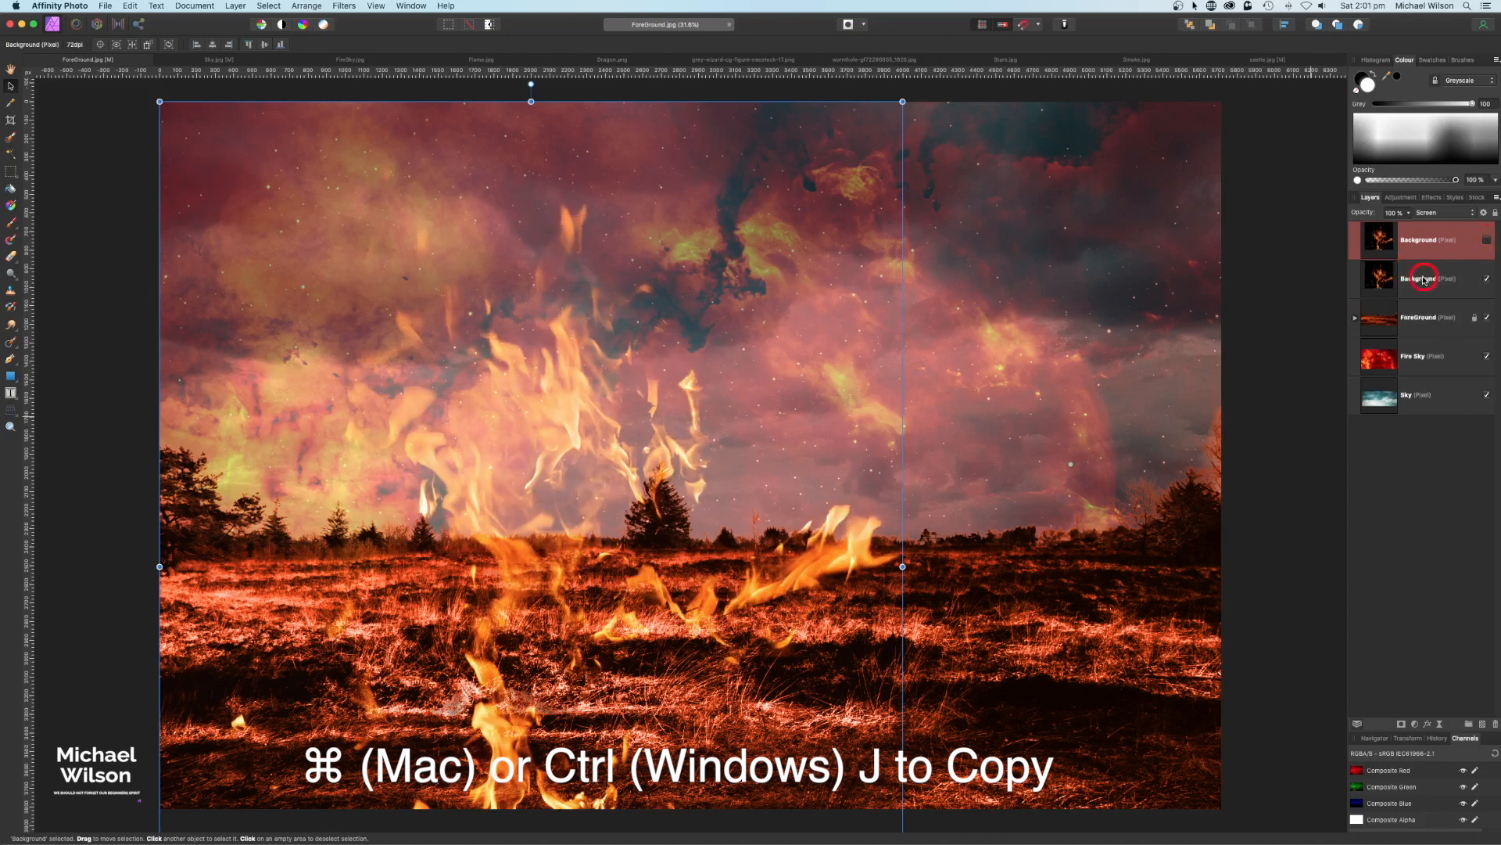
# Shrink the visible flame, rotate it about a quarter turn anticlockwise, and place it on the right side of the field
pyautogui.click(1434, 279)
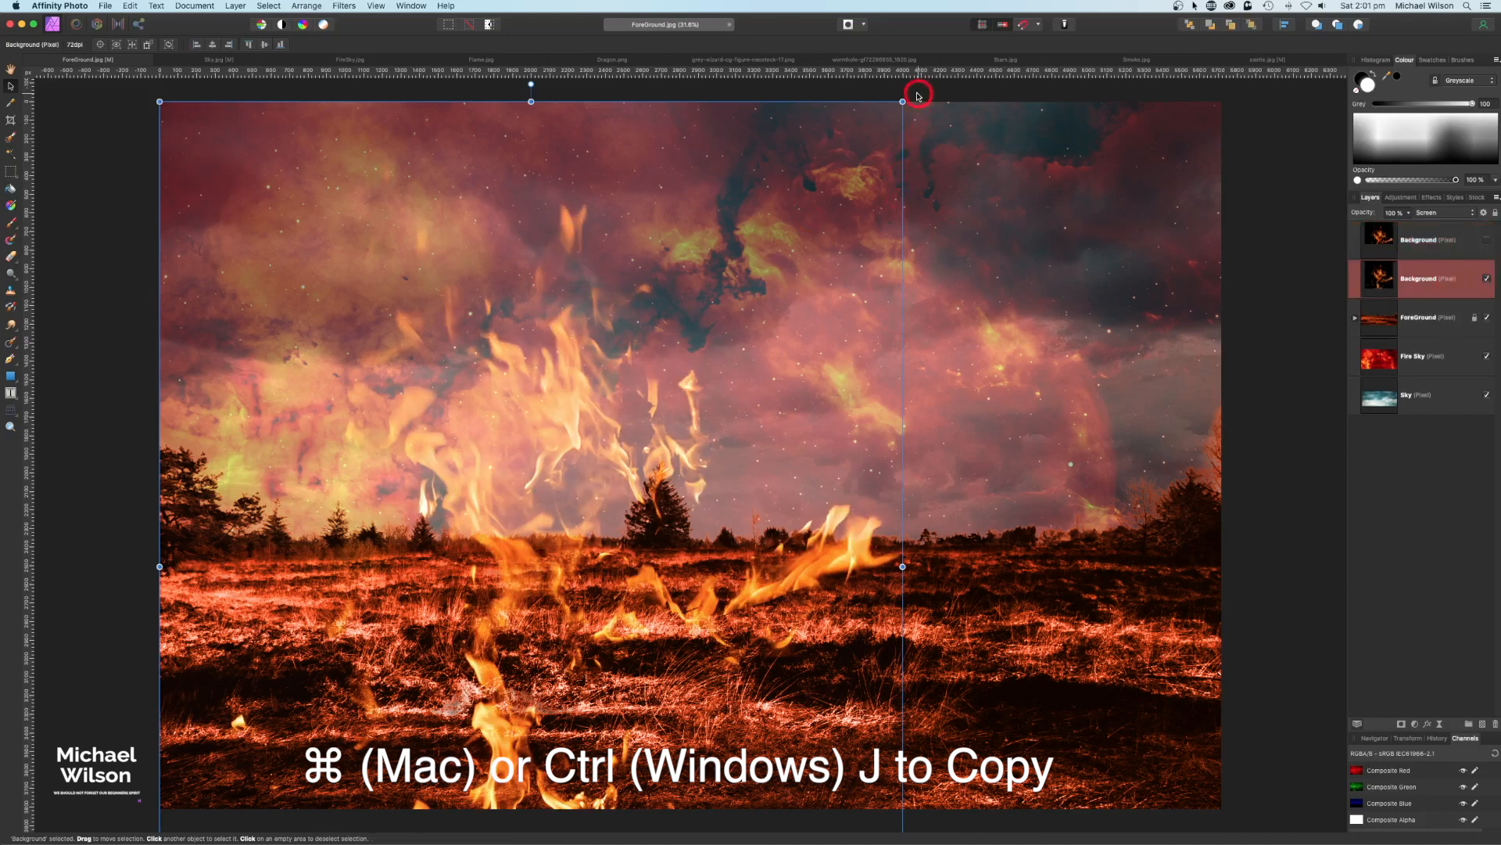
pyautogui.moveTo(903, 102); pyautogui.dragTo(549, 543)
pyautogui.moveTo(457, 650); pyautogui.dragTo(961, 237)
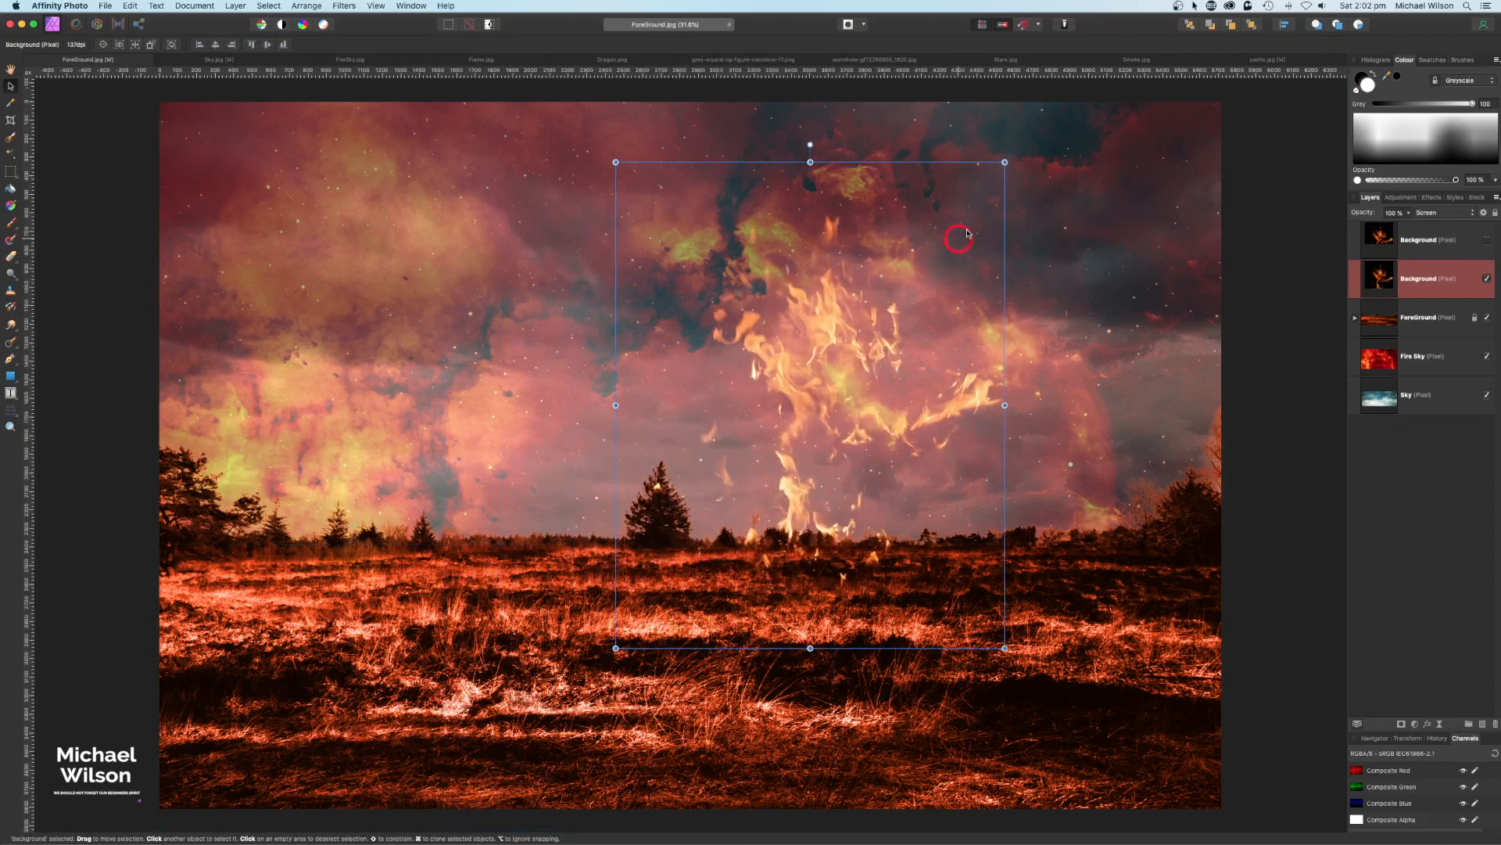
pyautogui.moveTo(1005, 163); pyautogui.dragTo(847, 358)
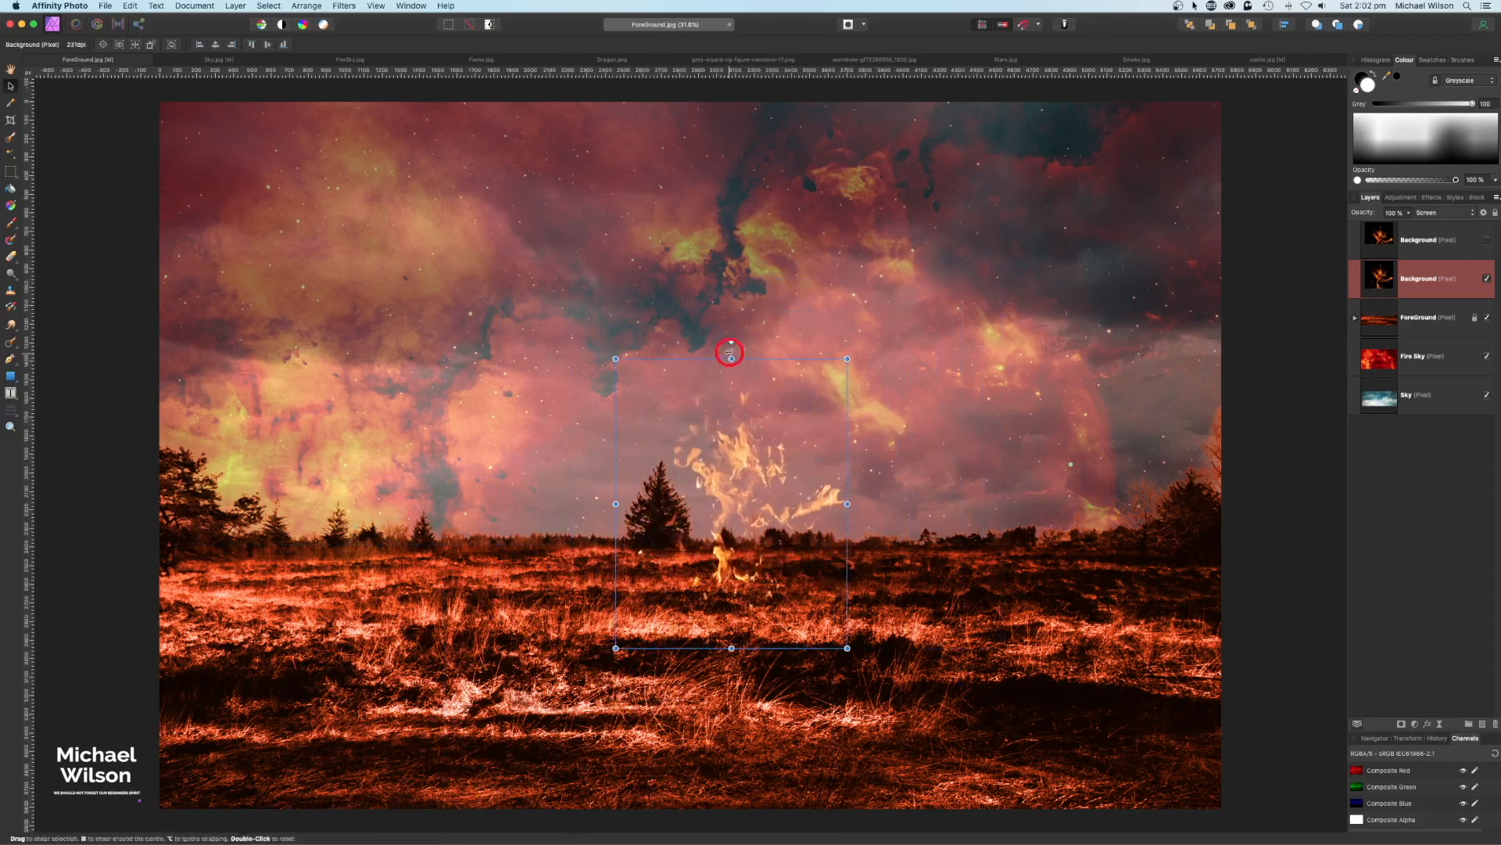
pyautogui.moveTo(731, 341); pyautogui.dragTo(1074, 684)
# Mask the placed flame and paint its lower part away in black with a soft 512 px brush at 25% flow
pyautogui.click(1423, 274)
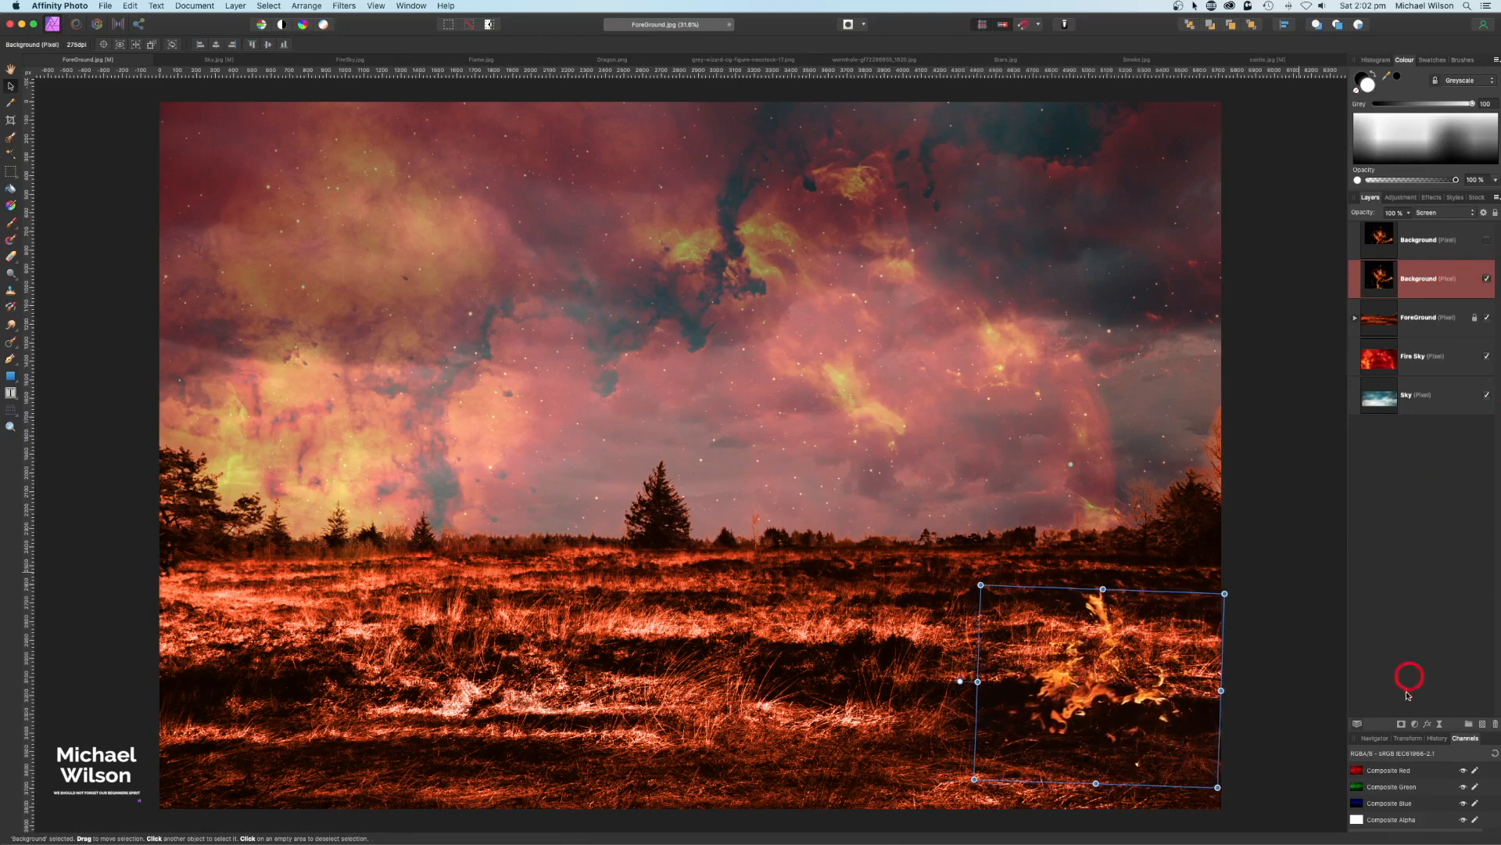
pyautogui.click(1401, 723)
pyautogui.click(1396, 316)
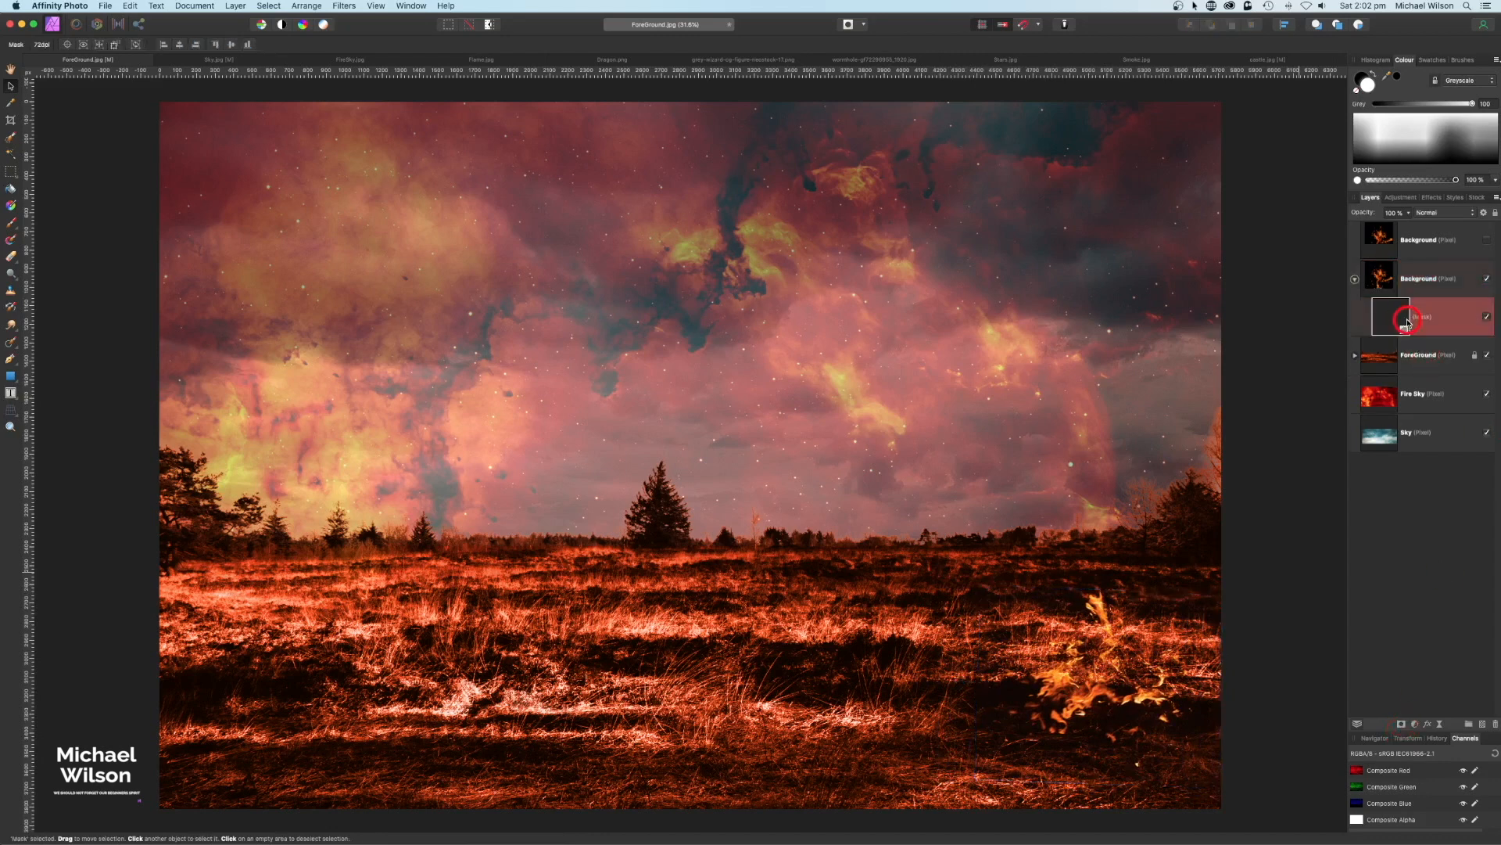
pyautogui.click(15, 217)
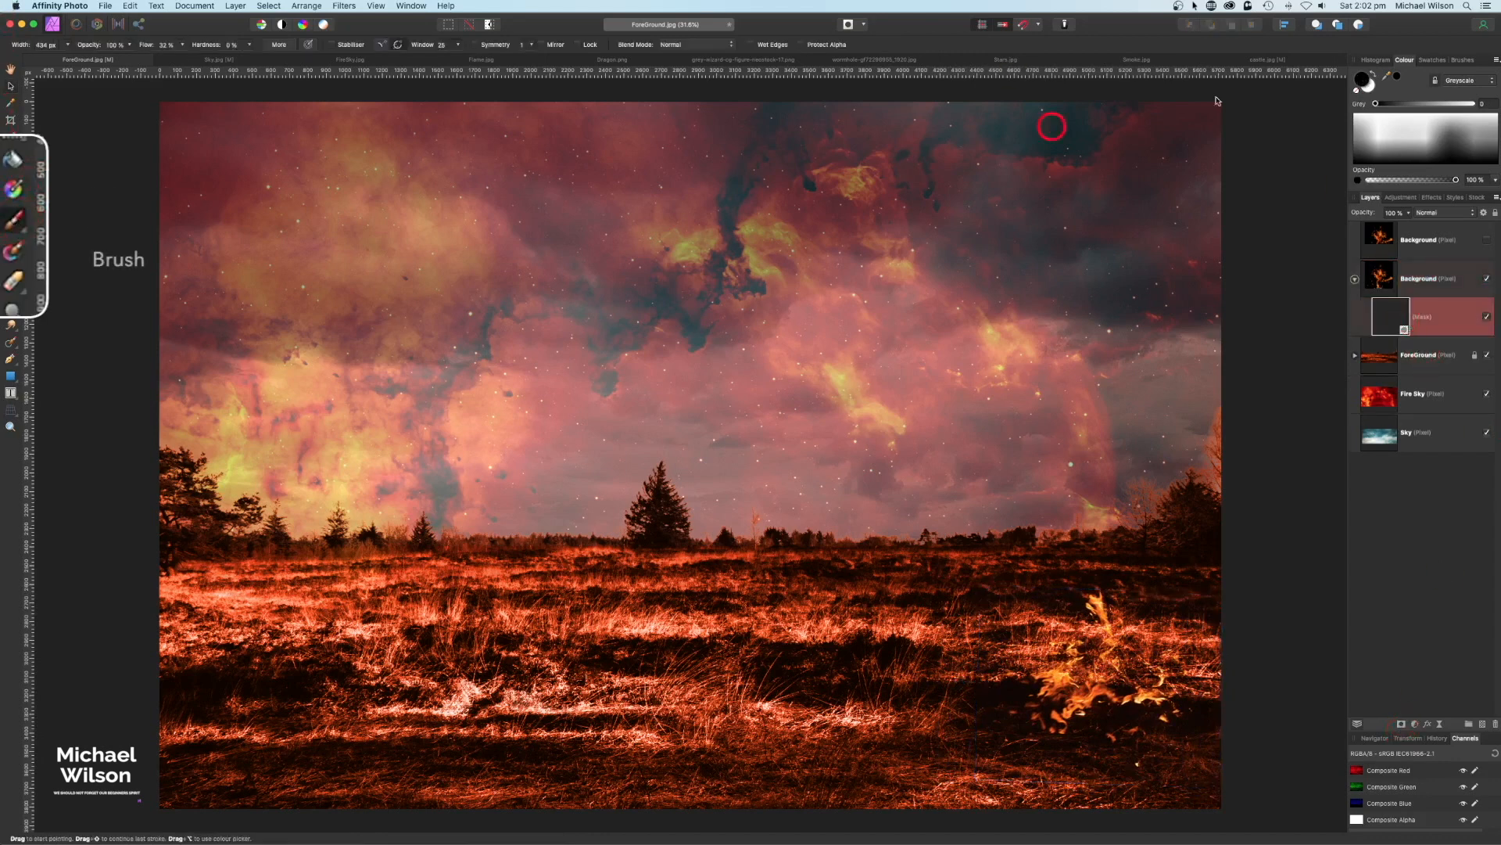
pyautogui.click(1463, 60)
pyautogui.scroll(-3, 1436, 151)
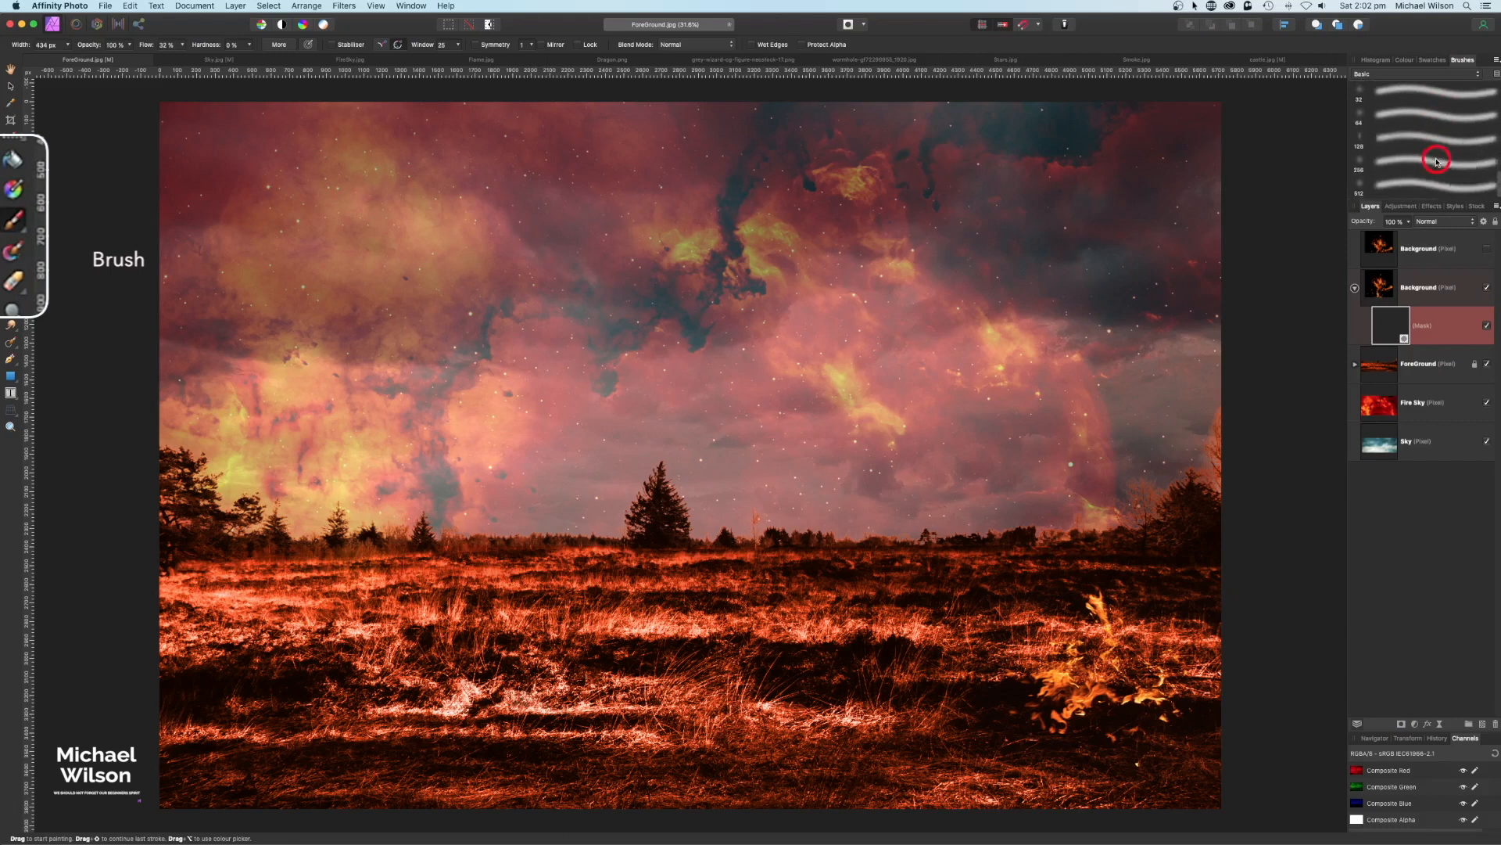
pyautogui.click(1417, 185)
pyautogui.click(1406, 60)
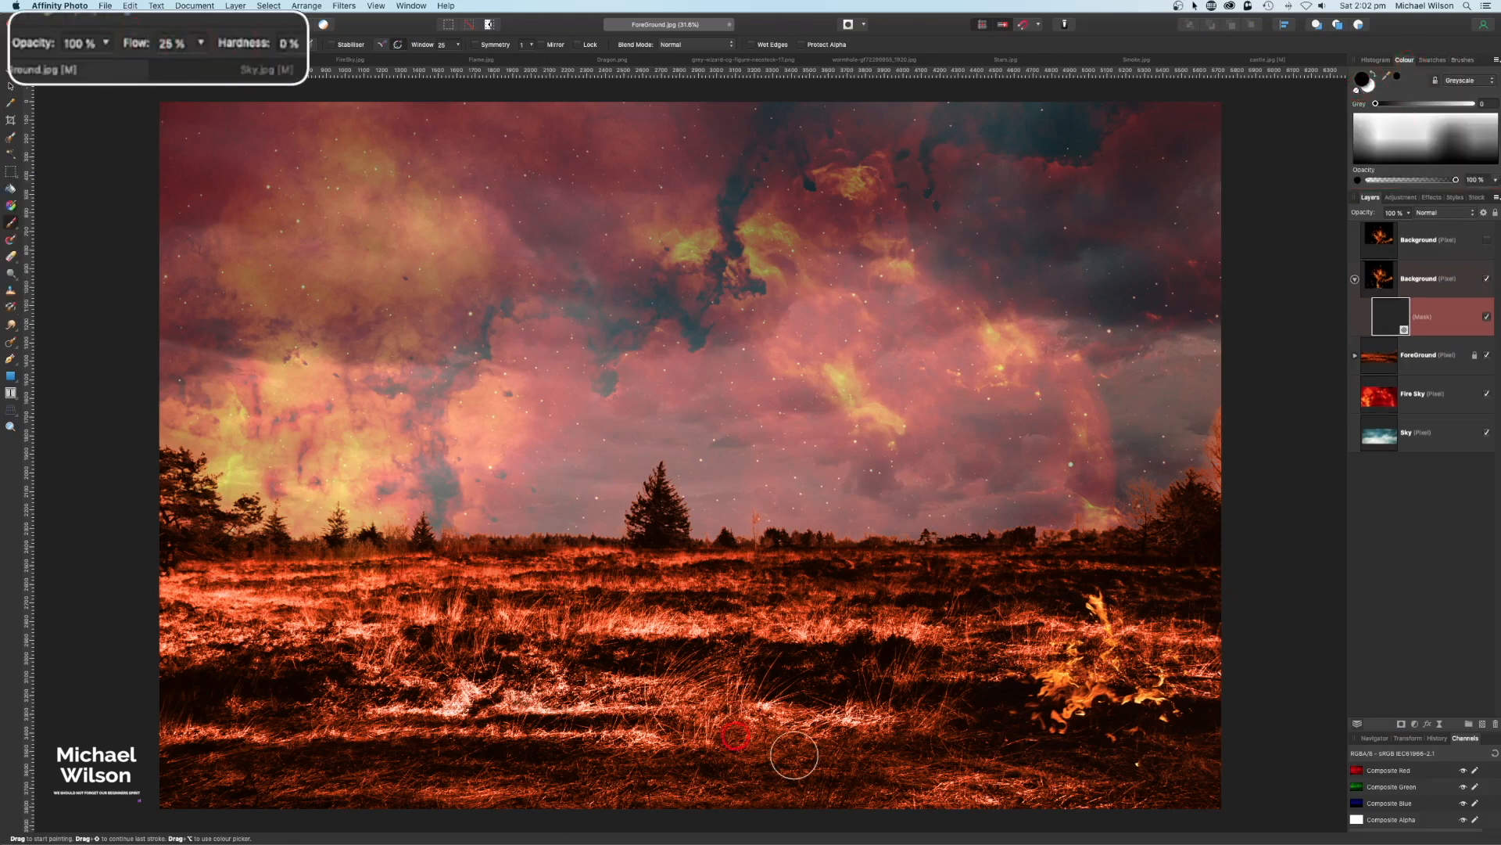
pyautogui.moveTo(1066, 739)
pyautogui.mouseDown()
pyautogui.moveTo(1177, 720)
pyautogui.moveTo(1068, 733)
pyautogui.moveTo(1088, 731)
pyautogui.moveTo(1024, 718)
pyautogui.moveTo(1192, 716)
pyautogui.moveTo(1126, 718)
pyautogui.mouseUp()
pyautogui.click(1356, 279)
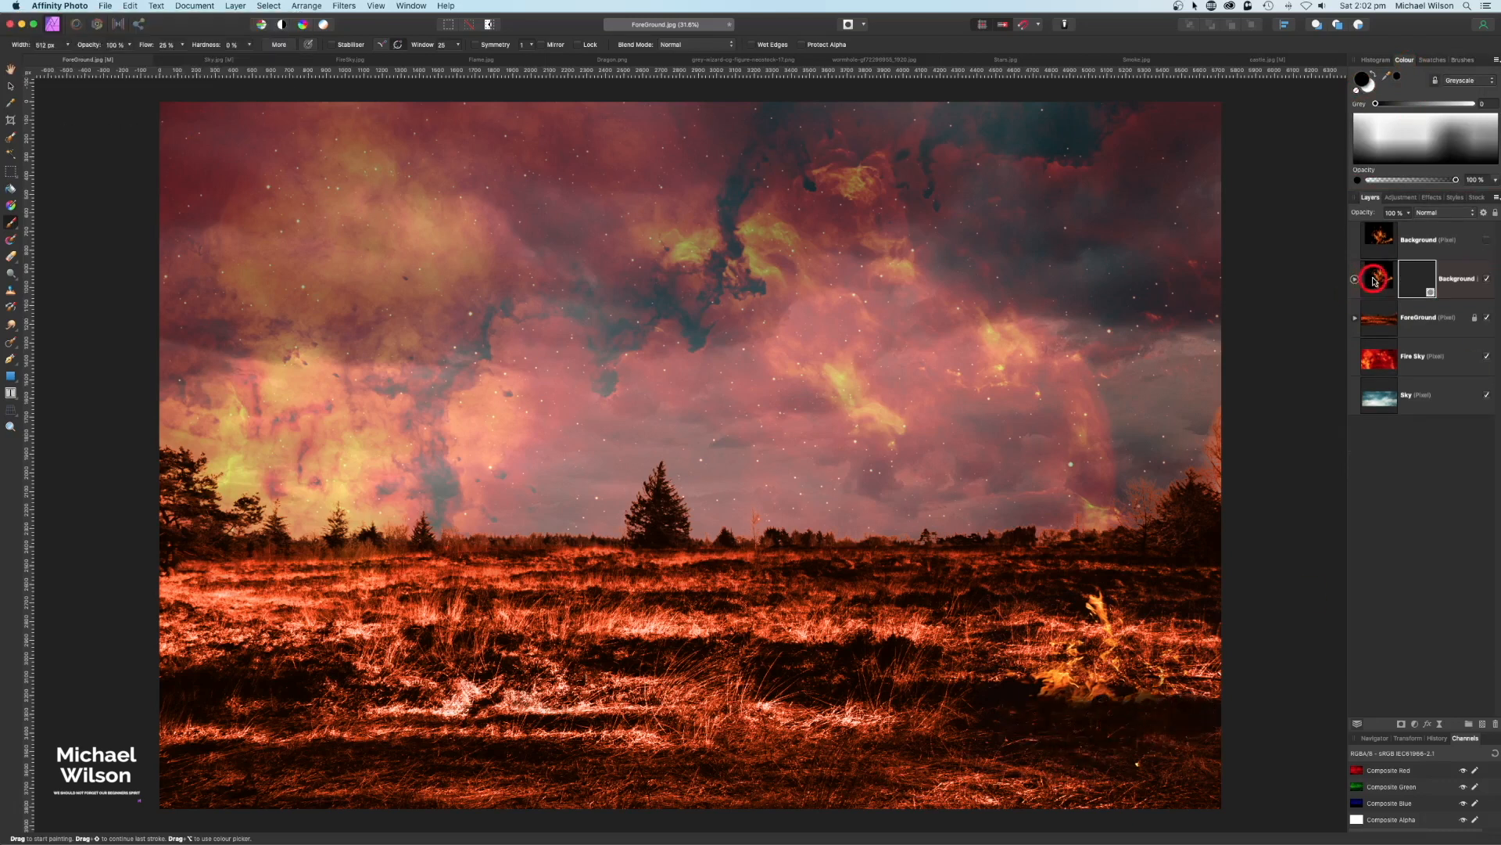
# Duplicate the masked flame and move the copy across to the left side of the field
pyautogui.click(1376, 280)
pyautogui.press('super+j')
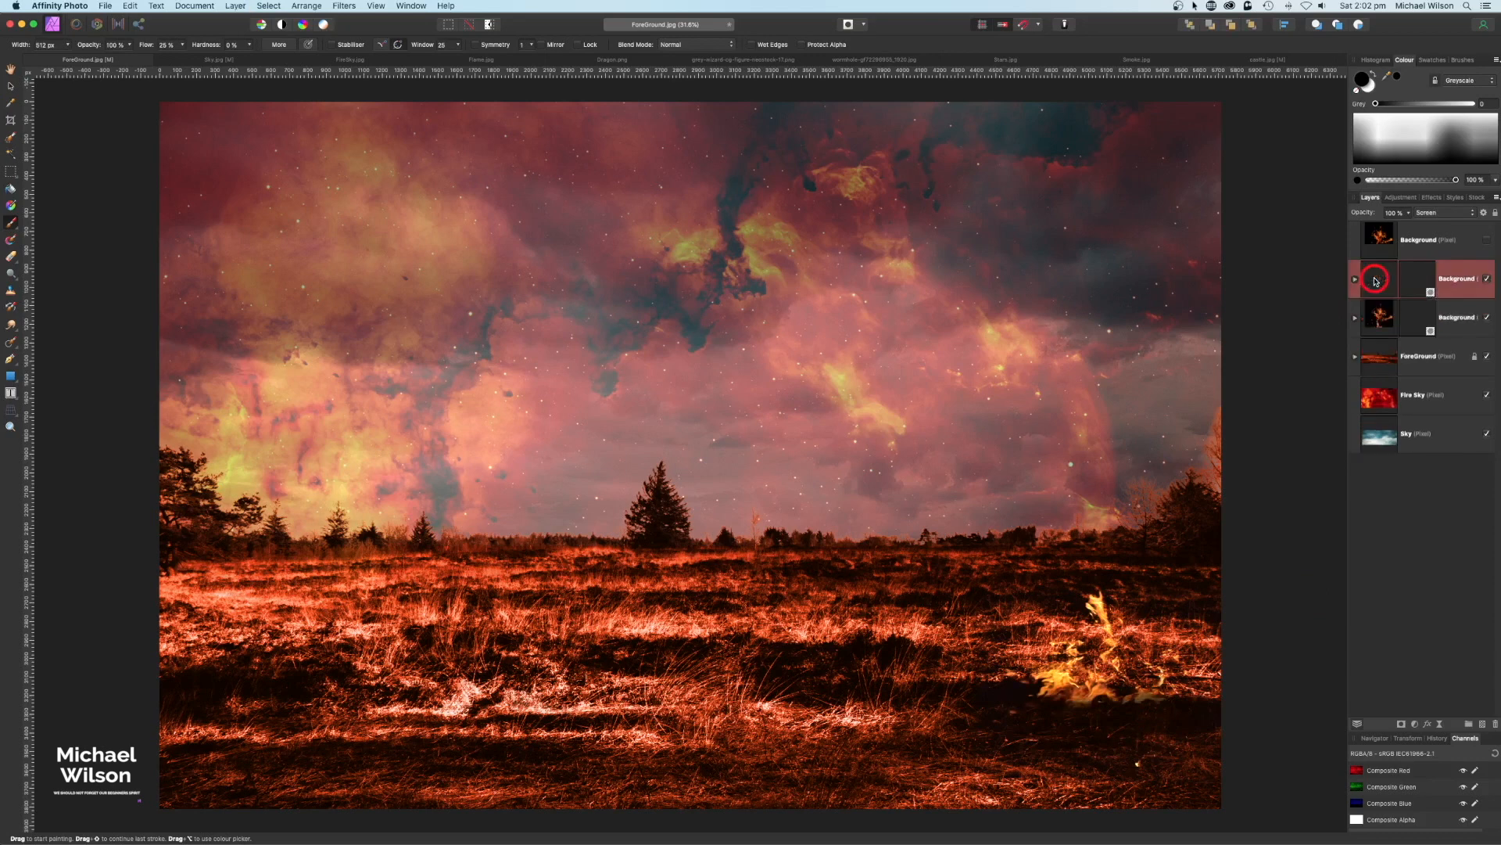
pyautogui.press('v')
pyautogui.moveTo(1005, 637); pyautogui.dragTo(279, 628)
# Duplicate the right-hand flame, shrink the copy, and move it to the lower right of the field
pyautogui.click(1381, 313)
pyautogui.press('super+j')
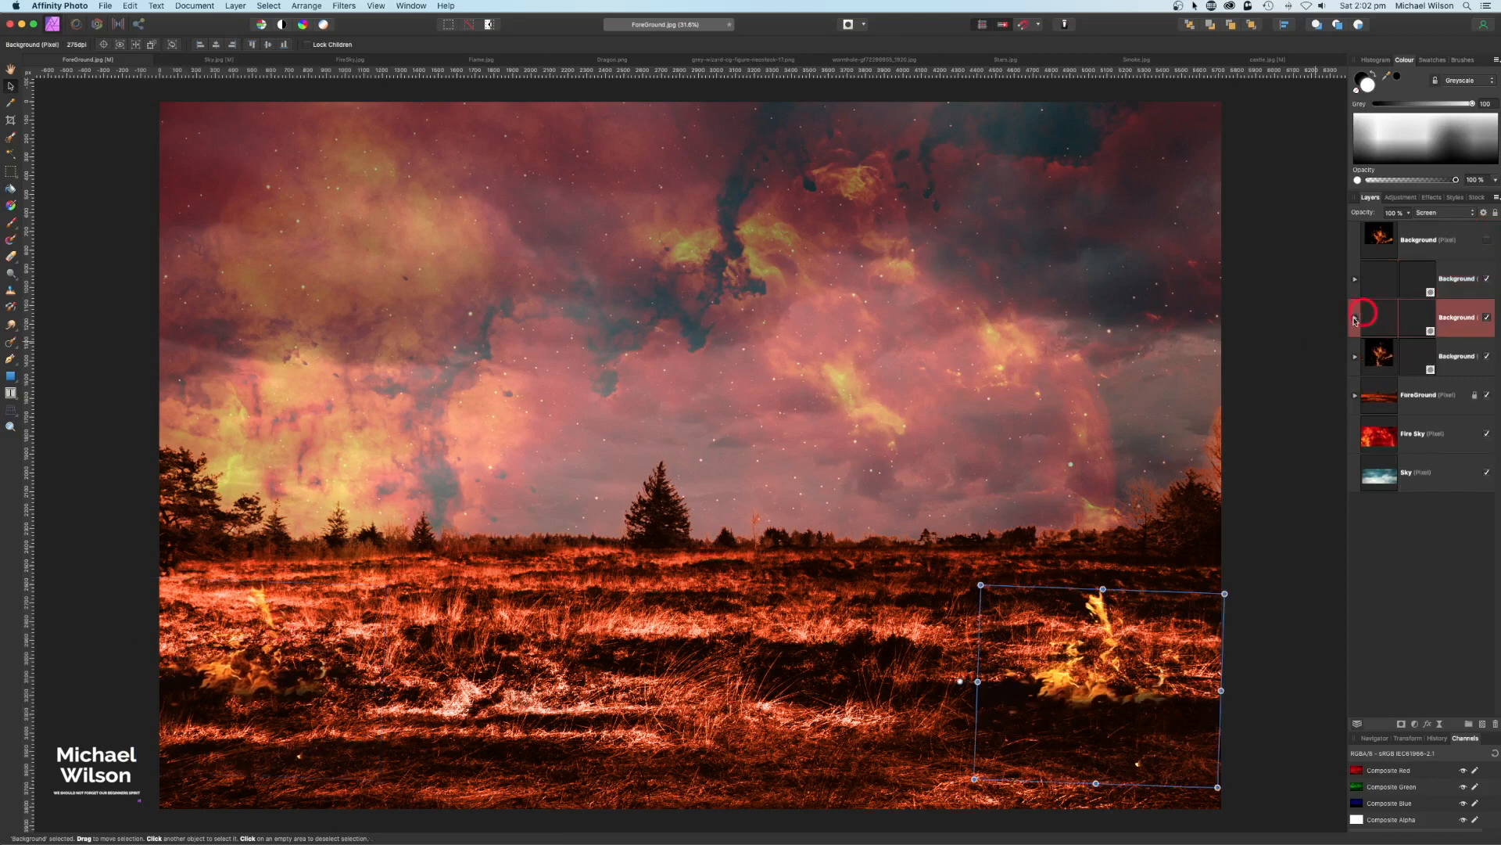
pyautogui.moveTo(1071, 633); pyautogui.dragTo(908, 634)
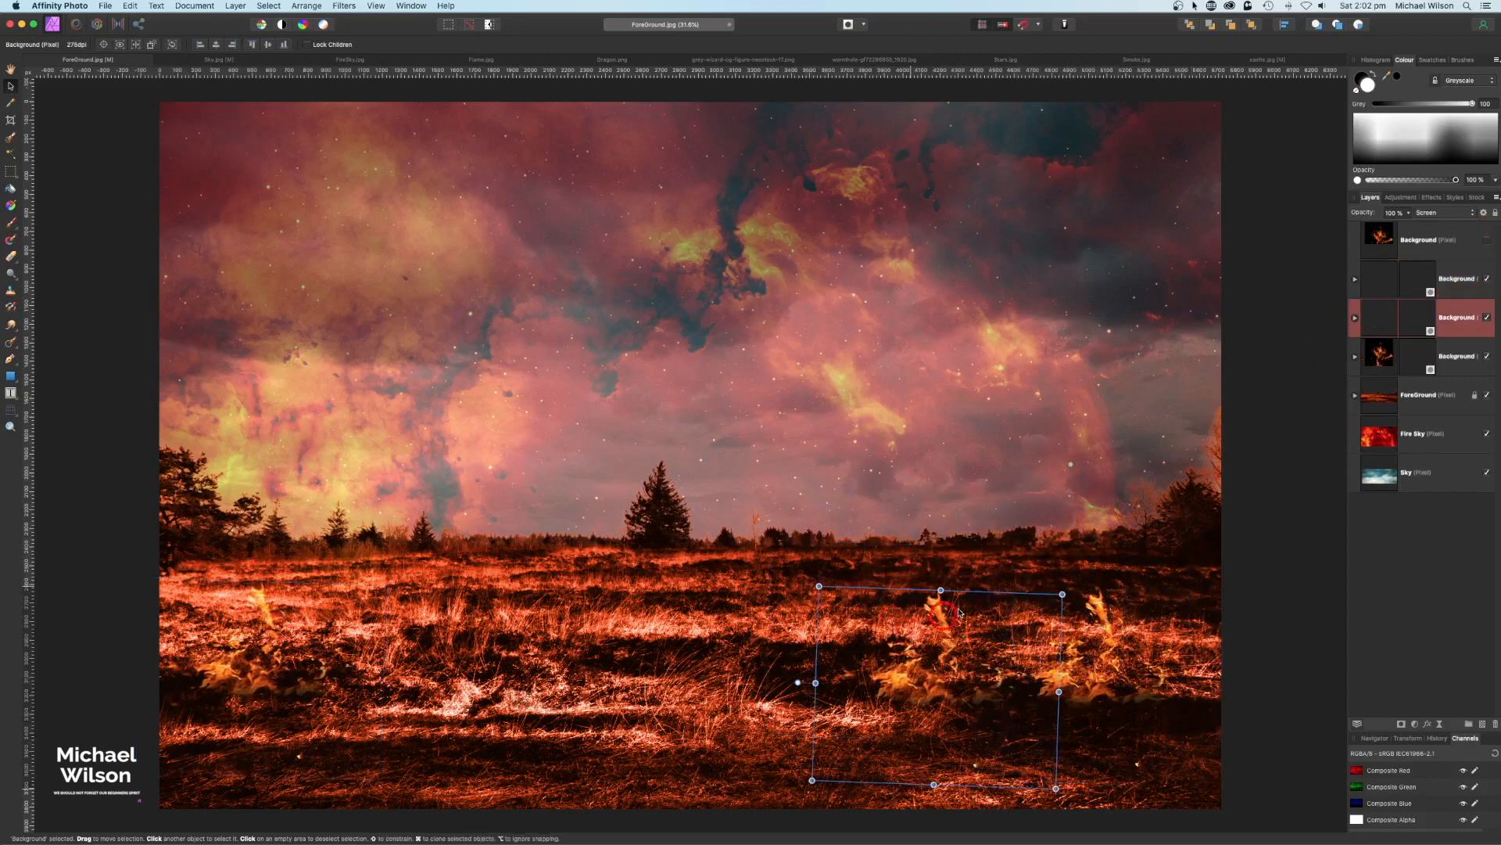
pyautogui.moveTo(1062, 594); pyautogui.dragTo(1012, 632)
pyautogui.moveTo(980, 710); pyautogui.dragTo(1108, 777)
# Duplicate the small flame and the left-hand flame, placing the copies near the horizon on either side of the central tree
pyautogui.click(1378, 316)
pyautogui.press('super+j')
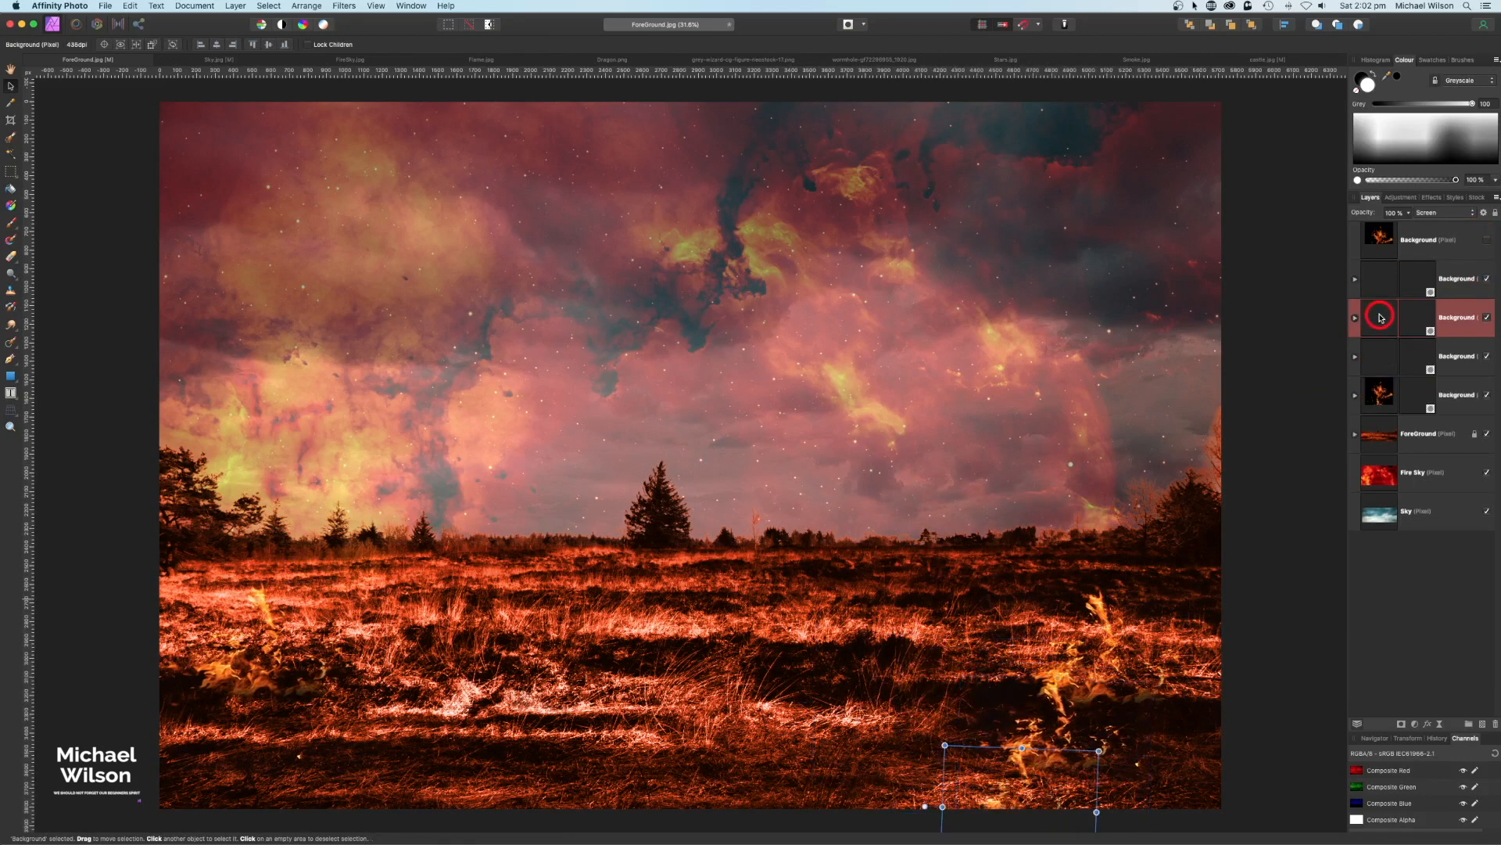
pyautogui.moveTo(1054, 747); pyautogui.dragTo(539, 575)
pyautogui.click(1383, 280)
pyautogui.press('super+j')
pyautogui.moveTo(317, 659); pyautogui.dragTo(899, 547)
# Duplicate the lower-right flame, move the copy towards the bottom centre of the field, and enlarge it slightly
pyautogui.click(1377, 397)
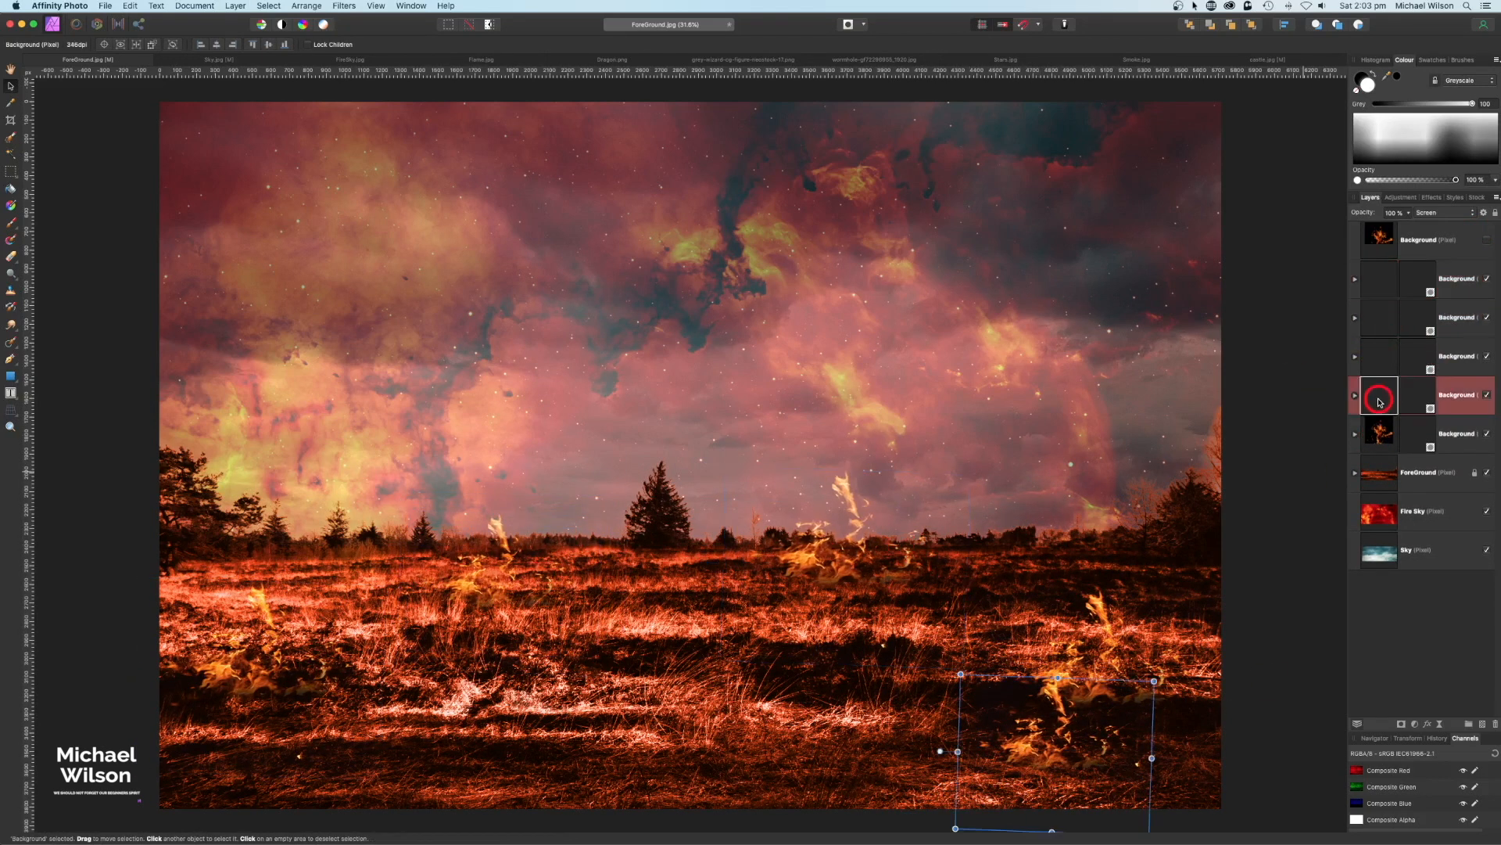
pyautogui.press('super+j')
pyautogui.moveTo(1054, 747); pyautogui.dragTo(848, 786)
pyautogui.moveTo(959, 713); pyautogui.dragTo(1019, 671)
# Duplicate the bottom-centre flame, move the copy to the field's lower-left corner, and enlarge it
pyautogui.click(1381, 391)
pyautogui.press('super+j')
pyautogui.moveTo(860, 763); pyautogui.dragTo(300, 790)
pyautogui.moveTo(460, 698); pyautogui.dragTo(526, 472)
# Duplicate the large flame to place copies on the horizon beside the left and right tree groups
pyautogui.press('super+j')
pyautogui.press('super+minus')
pyautogui.press('super+minus')
pyautogui.moveTo(560, 424); pyautogui.dragTo(554, 428)
pyautogui.press('super+j')
pyautogui.moveTo(443, 589); pyautogui.dragTo(954, 588)
pyautogui.press('super+j')
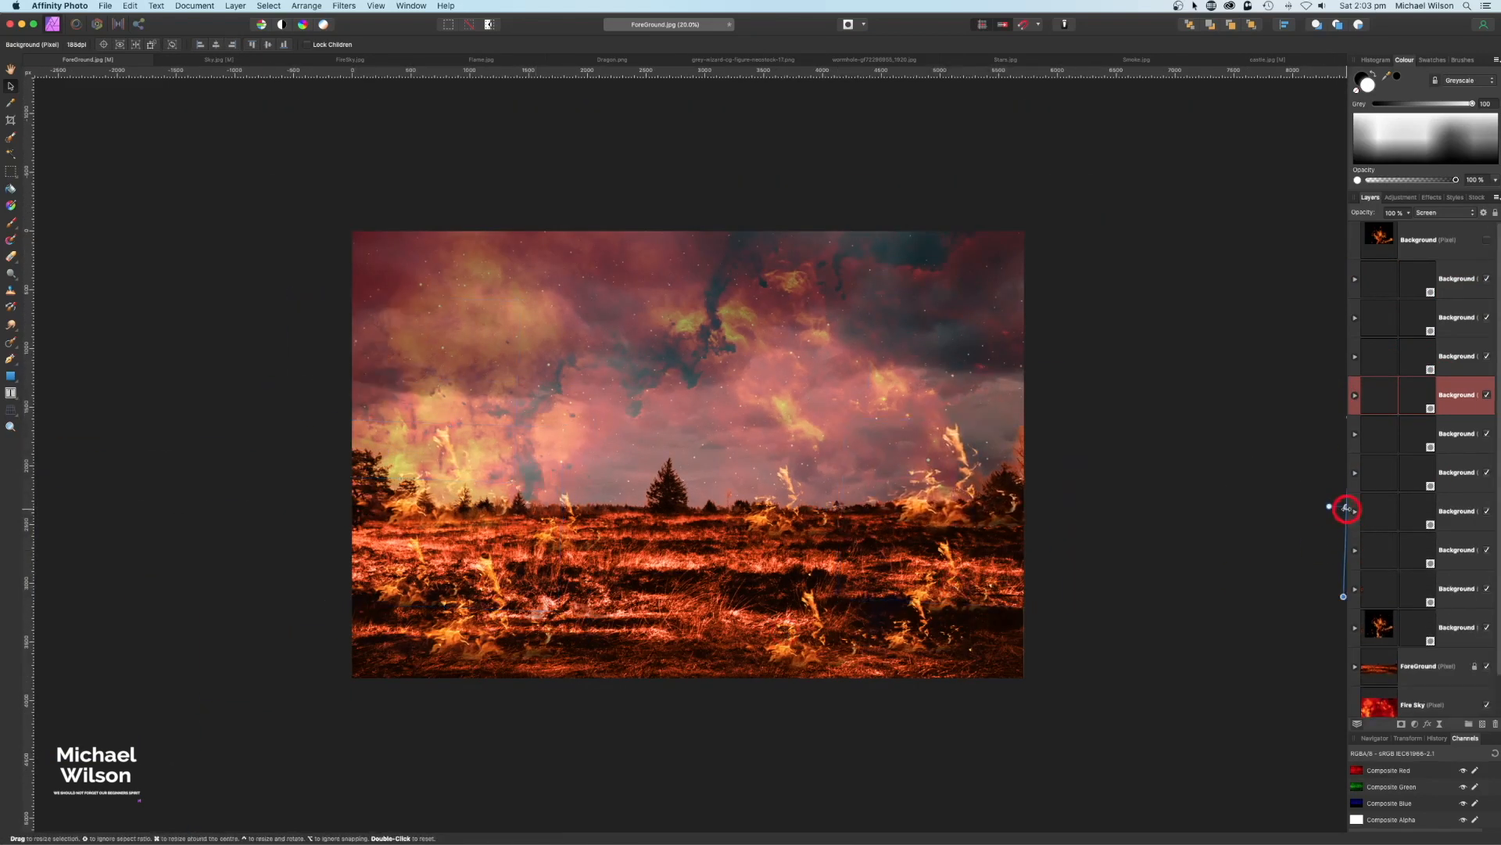
pyautogui.moveTo(1348, 509); pyautogui.dragTo(1270, 509)
pyautogui.moveTo(1270, 509); pyautogui.dragTo(1350, 469)
pyautogui.press('super+z')
pyautogui.press('super+z')
# Shrink and lower the flame at the right-hand trees, and place a small duplicate in front of the central tree
pyautogui.moveTo(1349, 368); pyautogui.dragTo(1265, 373)
pyautogui.moveTo(974, 448); pyautogui.dragTo(1009, 523)
pyautogui.press('super+j')
pyautogui.moveTo(1228, 546); pyautogui.dragTo(638, 516)
pyautogui.moveTo(661, 536); pyautogui.dragTo(737, 596)
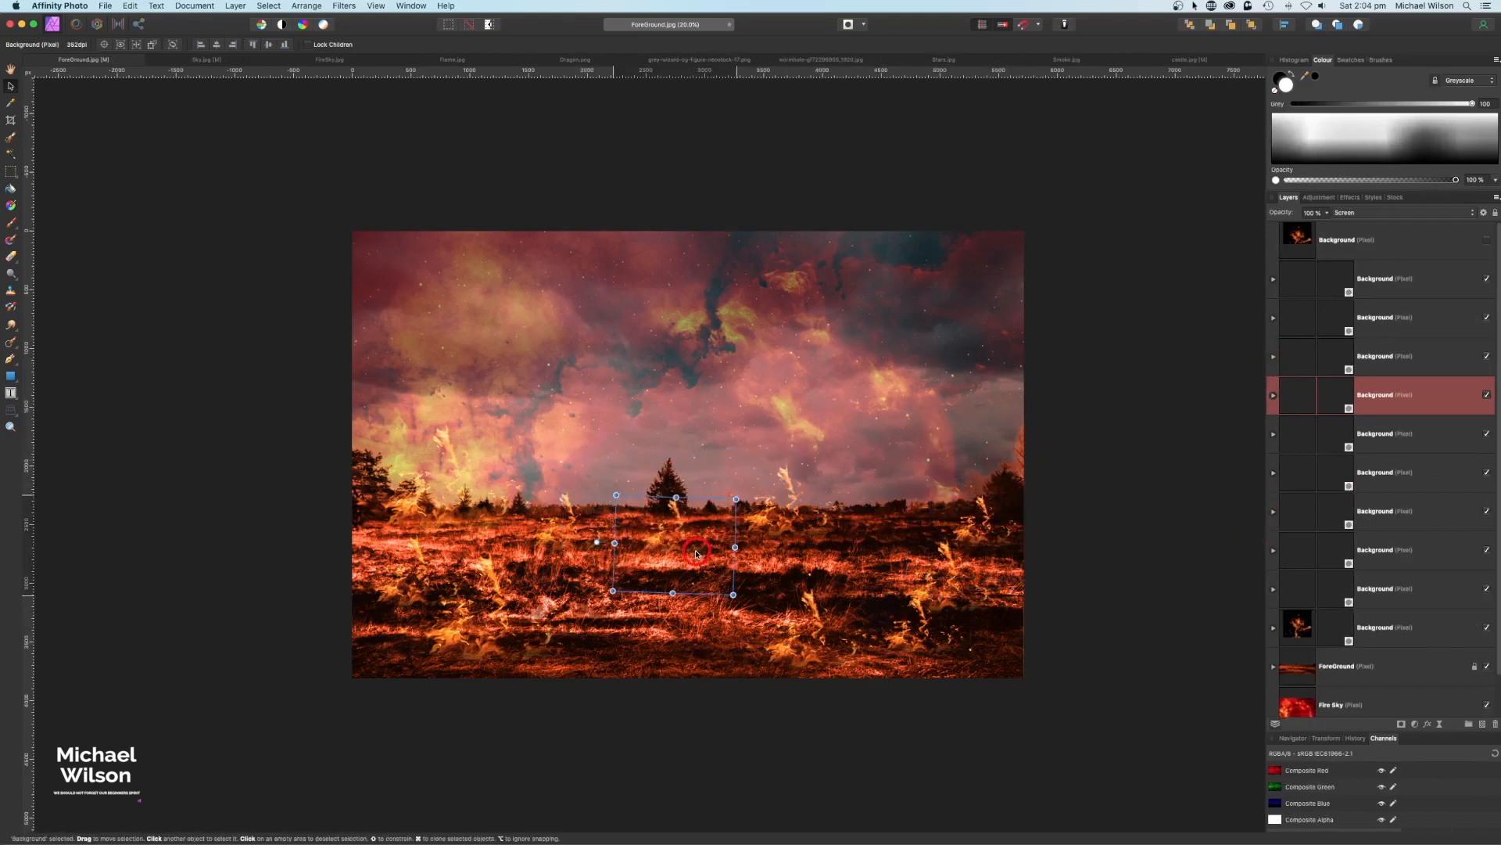
pyautogui.click(1142, 419)
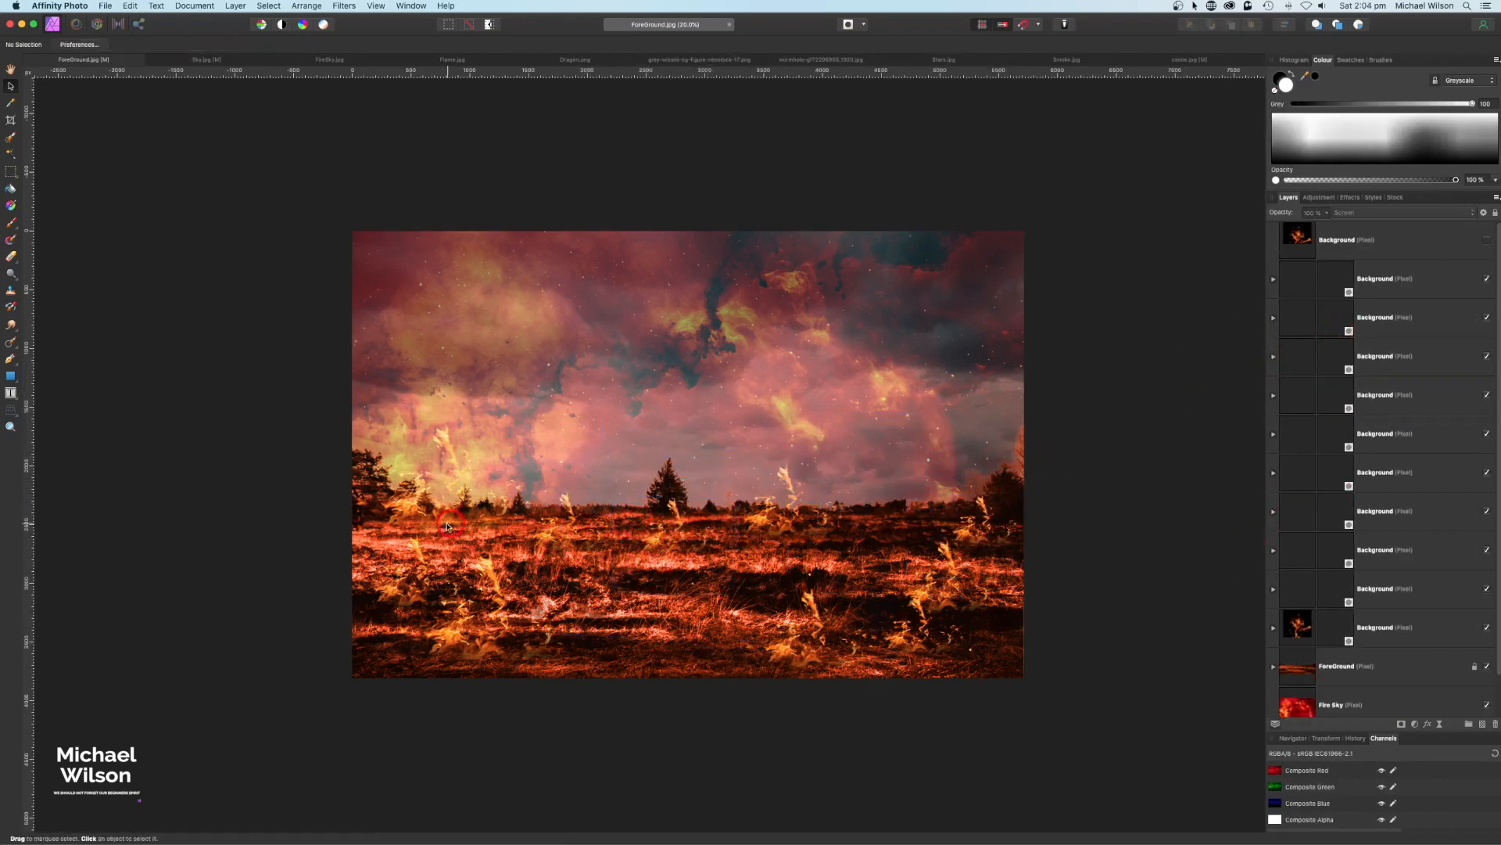
# Group all the masked flame layers and name the group Fire
pyautogui.click(1296, 277)
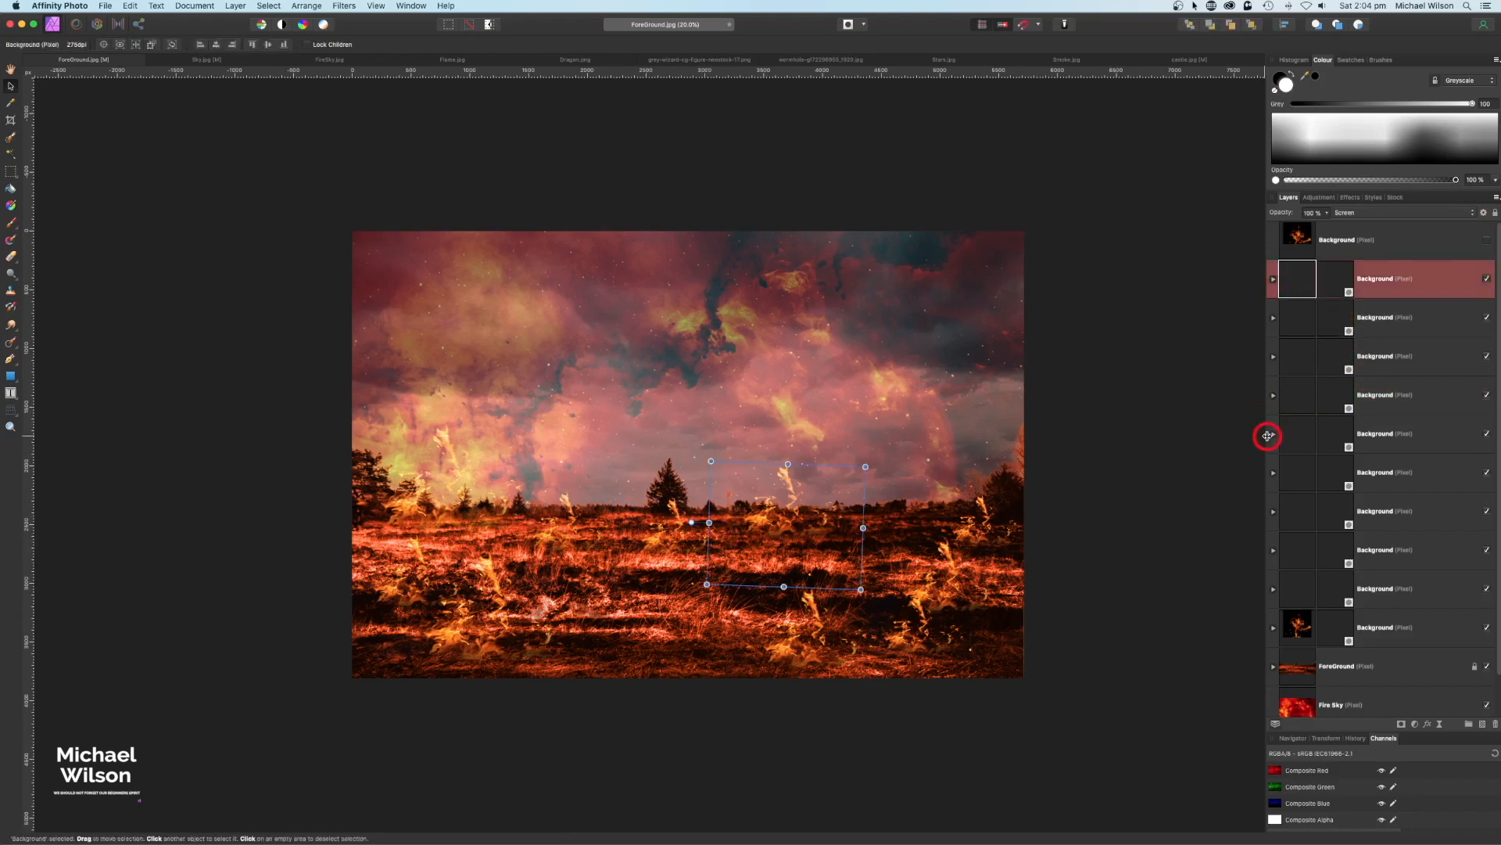
pyautogui.keyDown('shift'); pyautogui.click(1294, 627); pyautogui.keyUp('shift')
pyautogui.press('super+g')
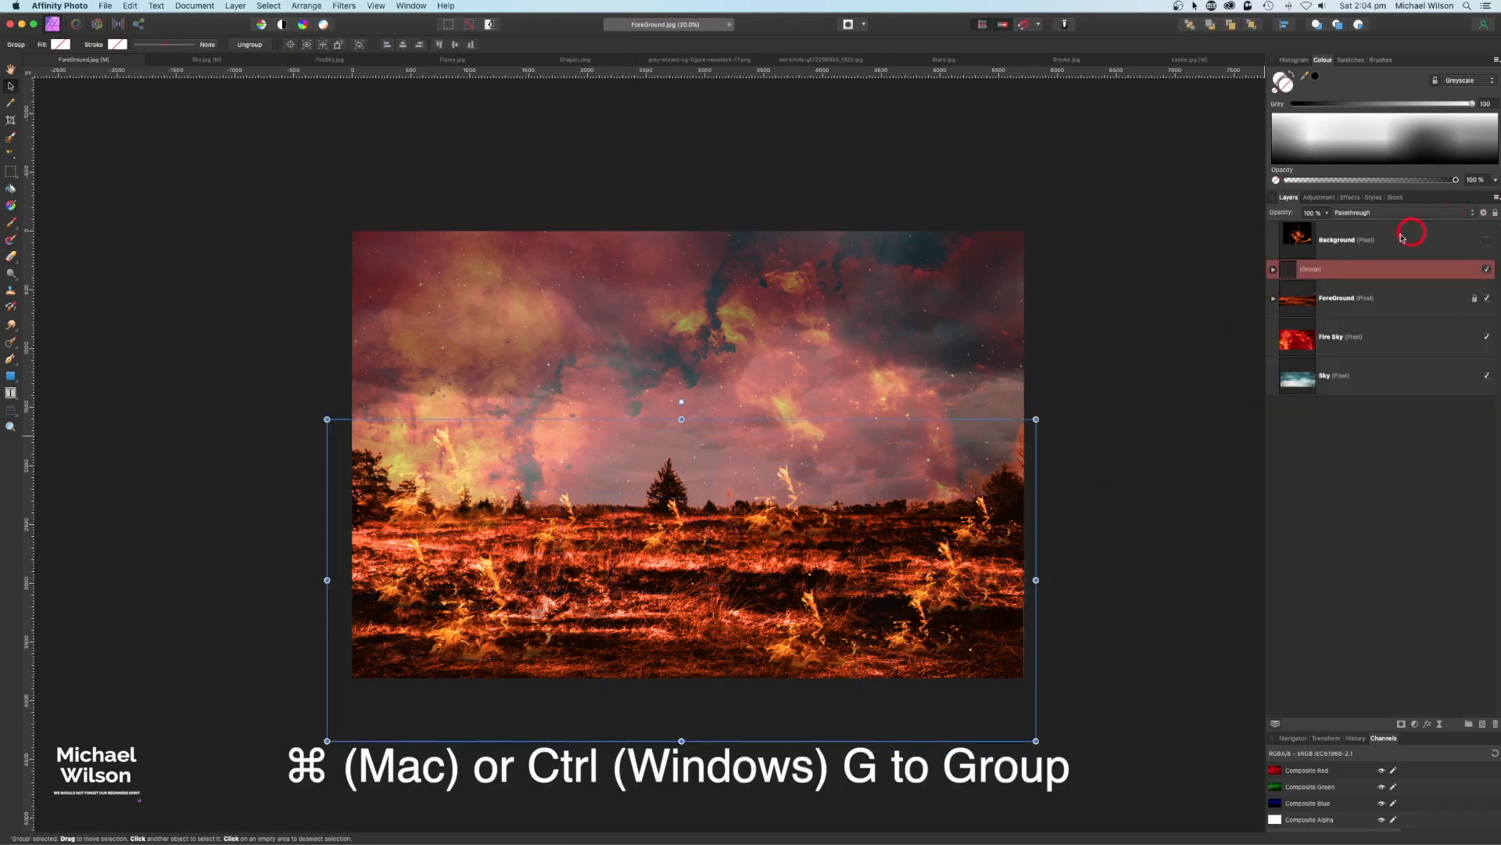
pyautogui.doubleClick(1312, 270)
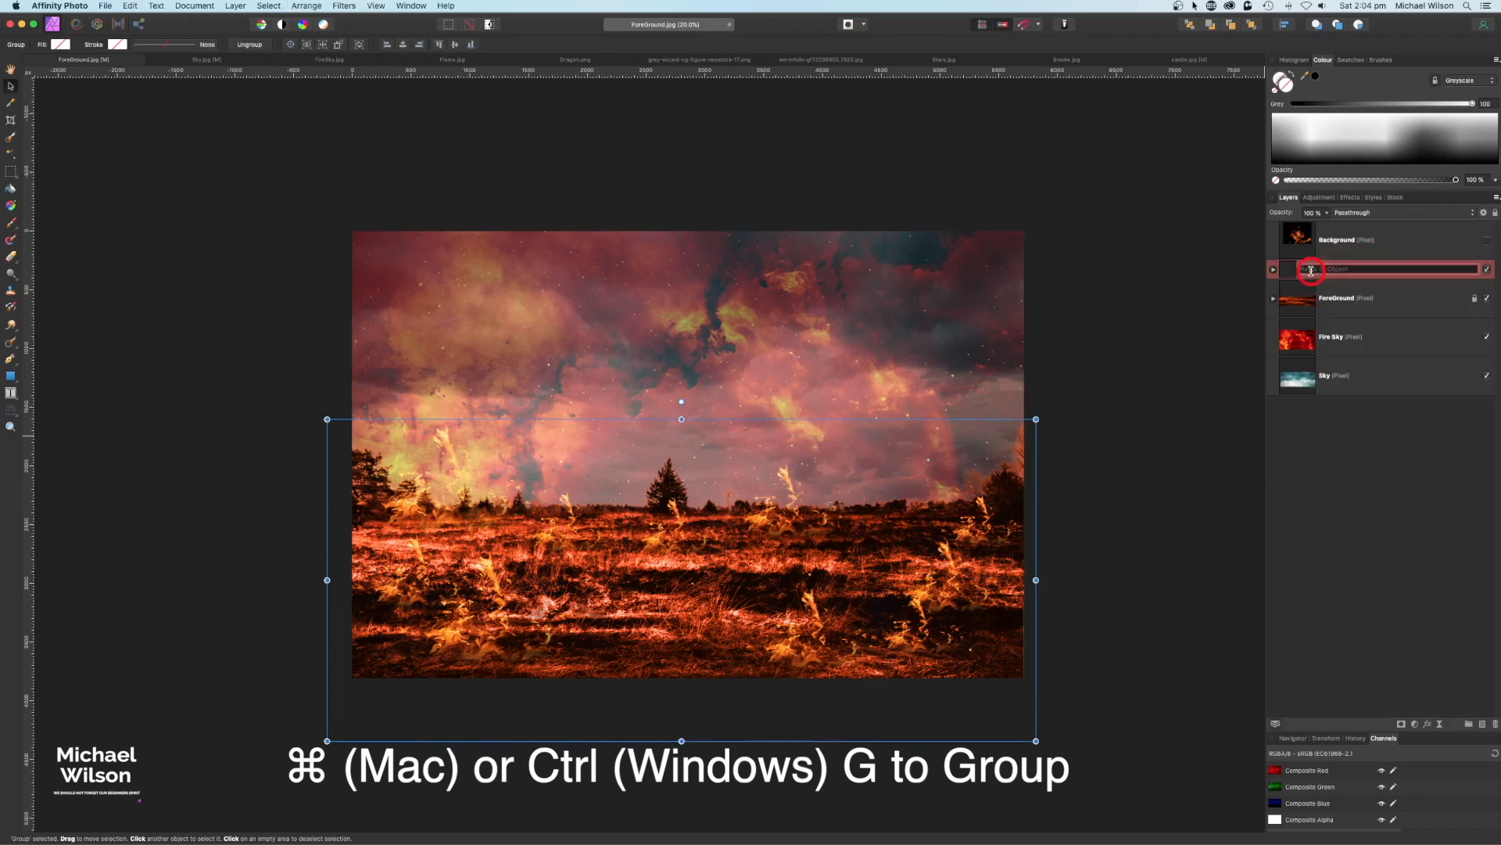
pyautogui.write('Fire')
pyautogui.press('Return')
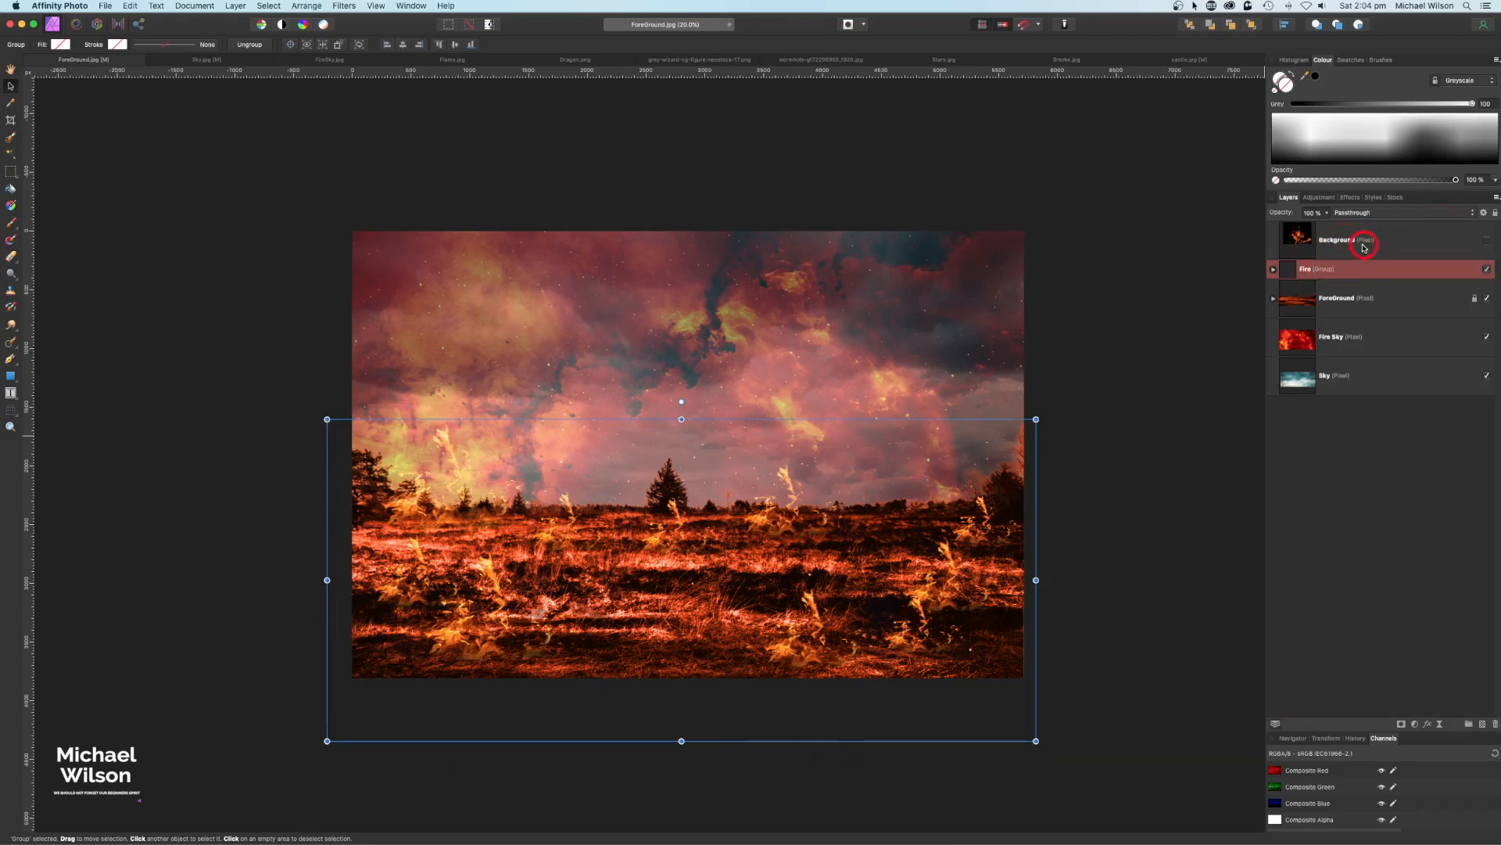
pyautogui.click(1155, 303)
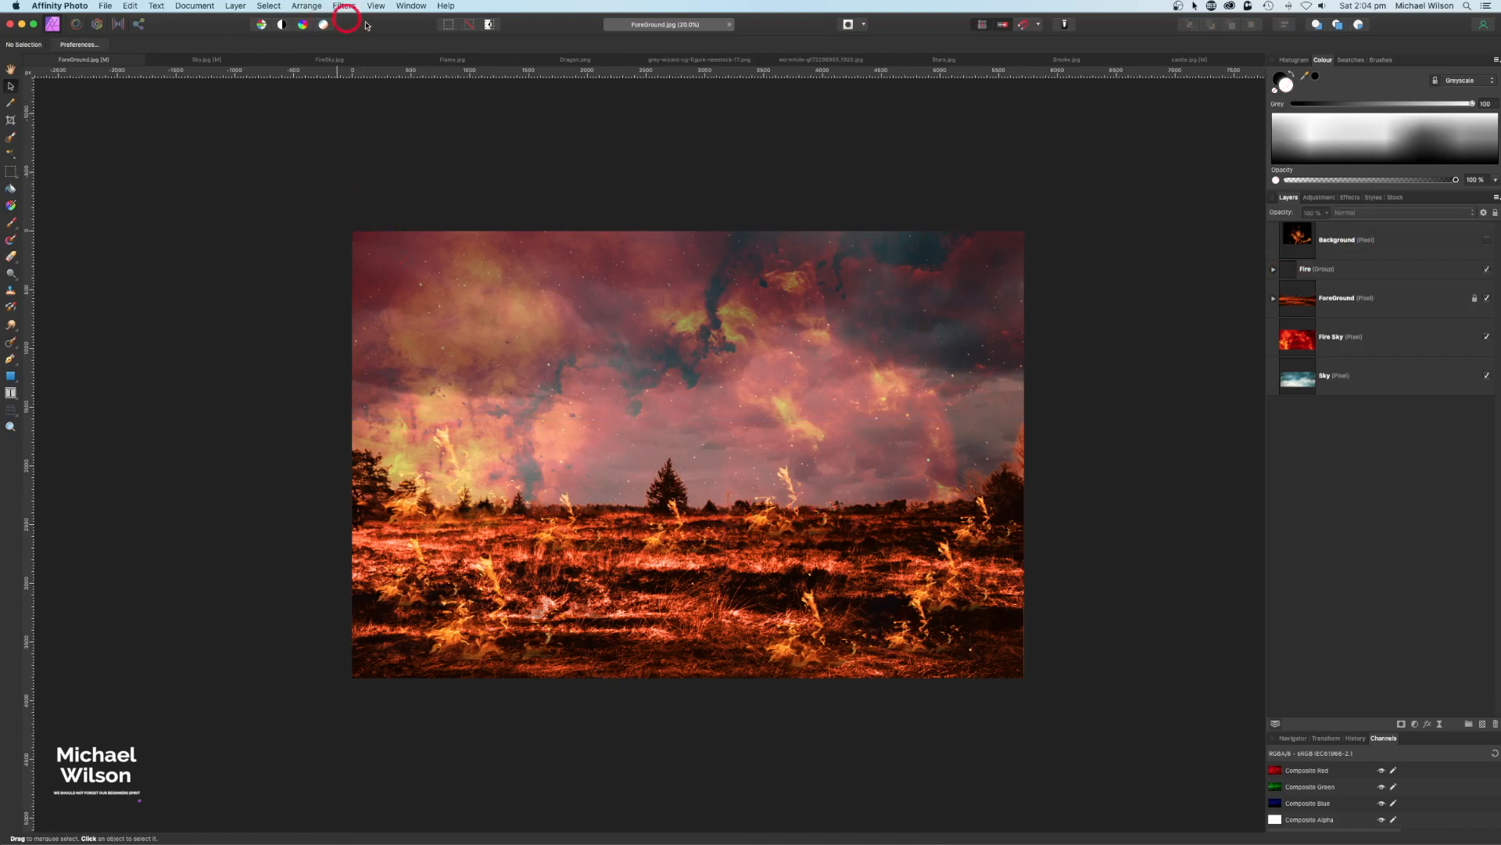
# Copy the Dragon.png image, paste it on top in the ForeGround document, and move the dragon up into the sky
pyautogui.click(566, 61)
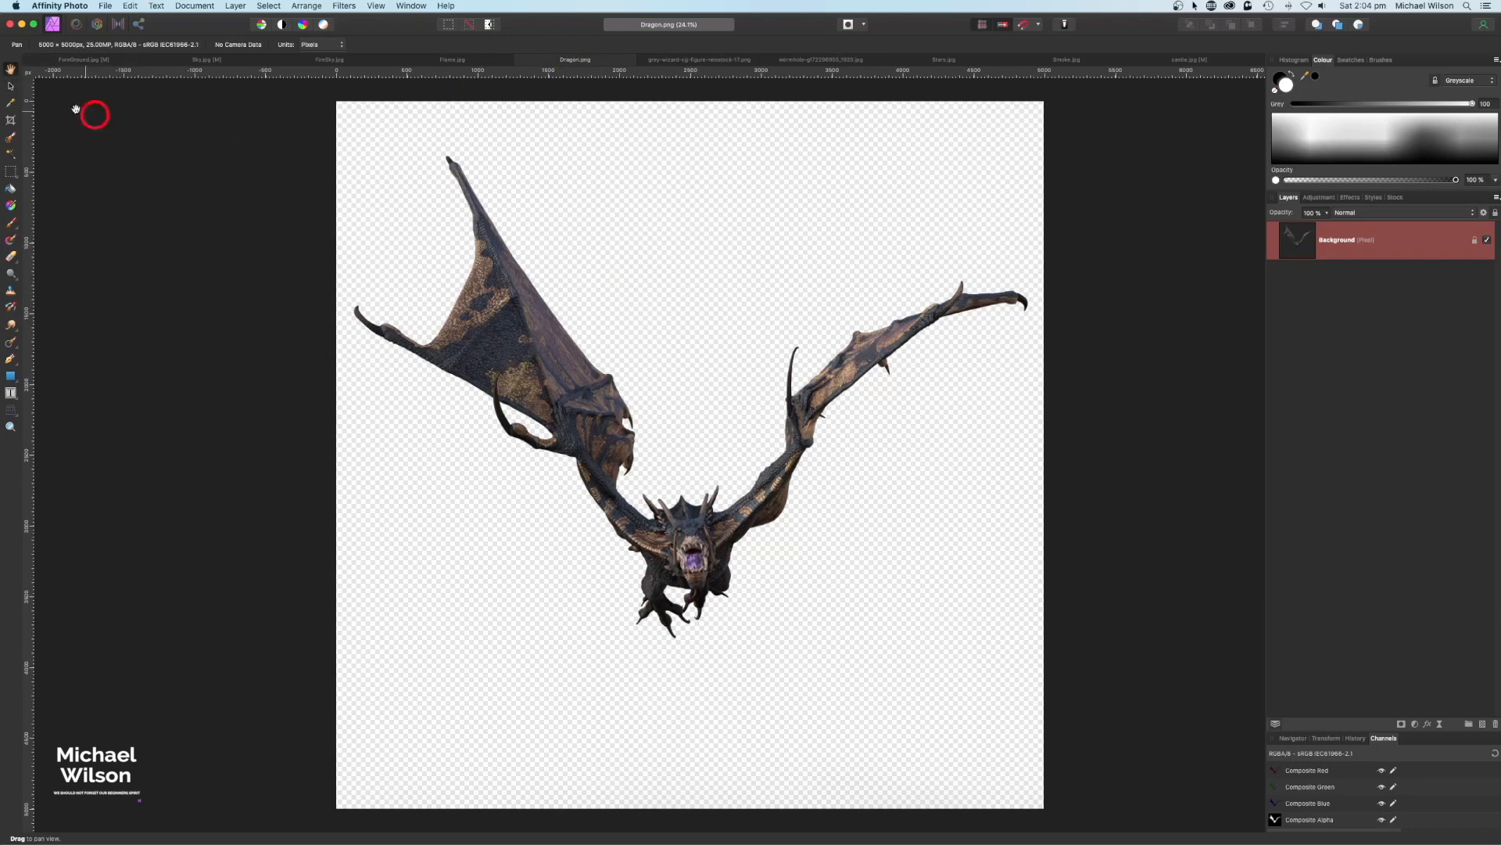
pyautogui.click(11, 86)
pyautogui.click(84, 60)
pyautogui.press('super+v')
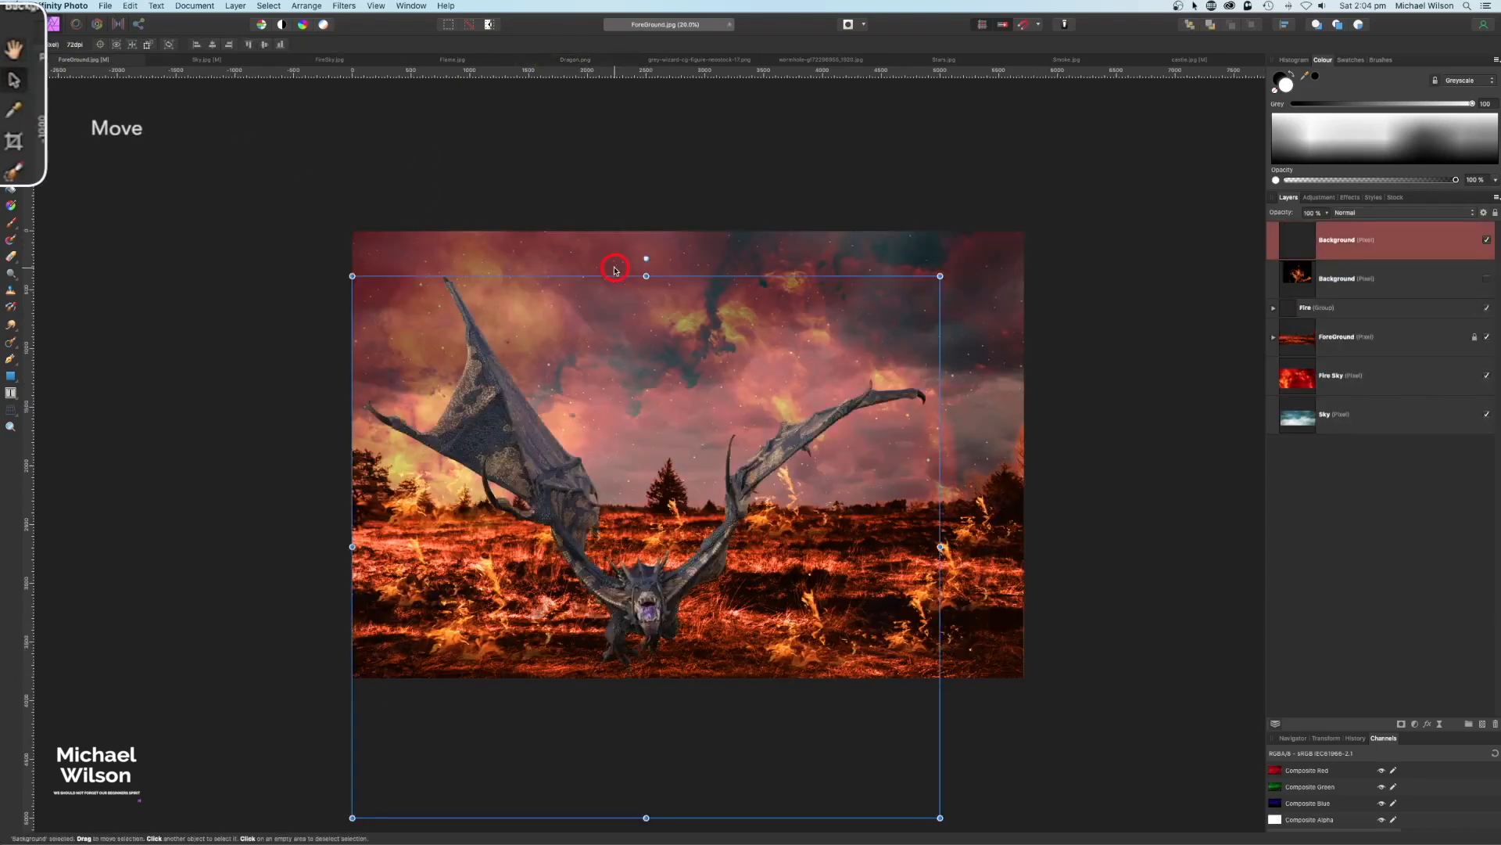
pyautogui.moveTo(735, 505); pyautogui.dragTo(758, 308)
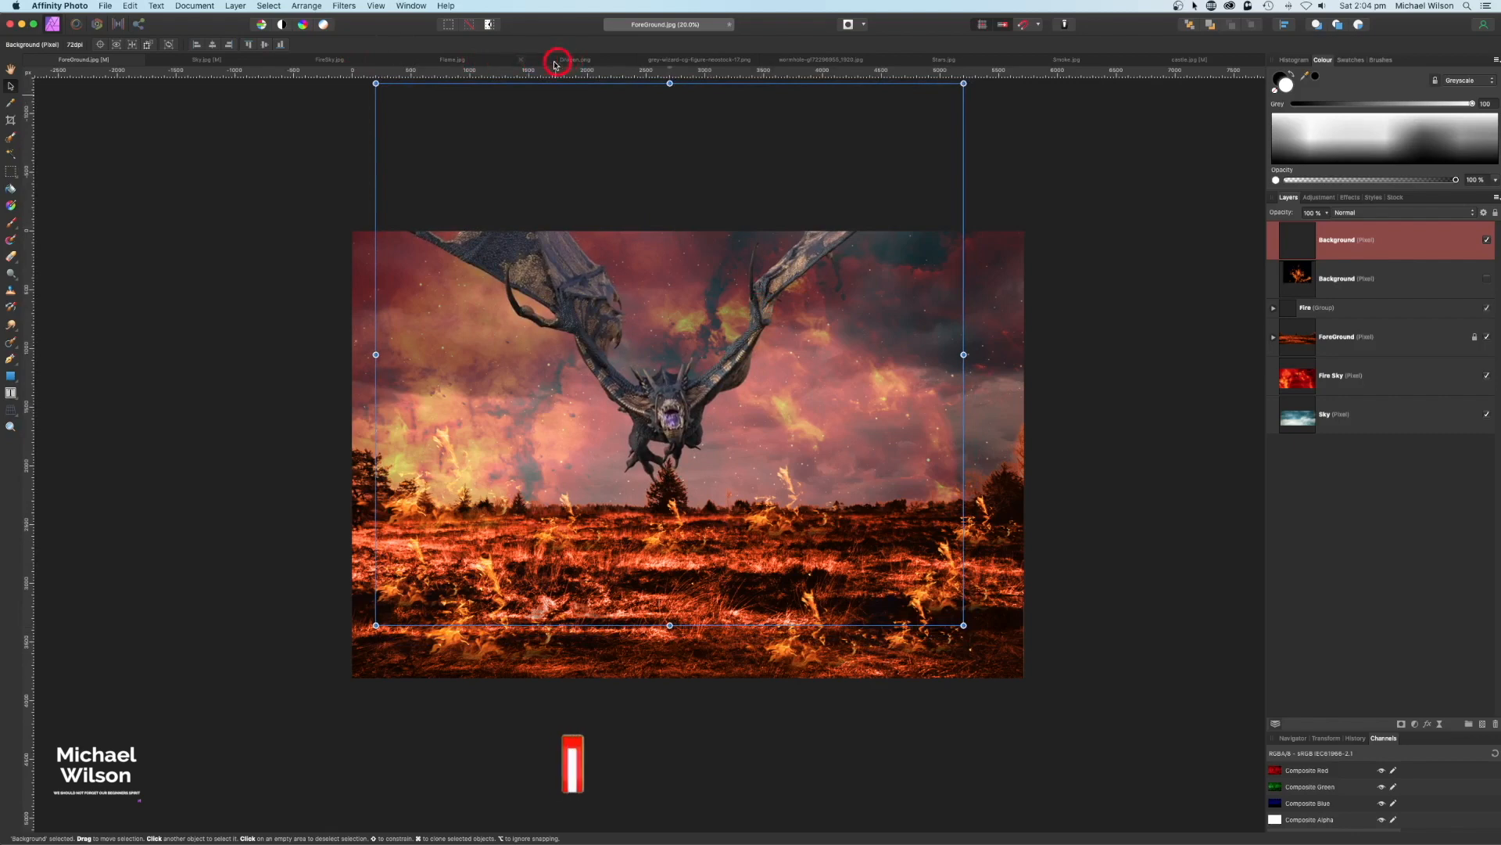
# Copy the grey wizard image into the ForeGround document and reorder its layer beneath the dragon
pyautogui.click(663, 61)
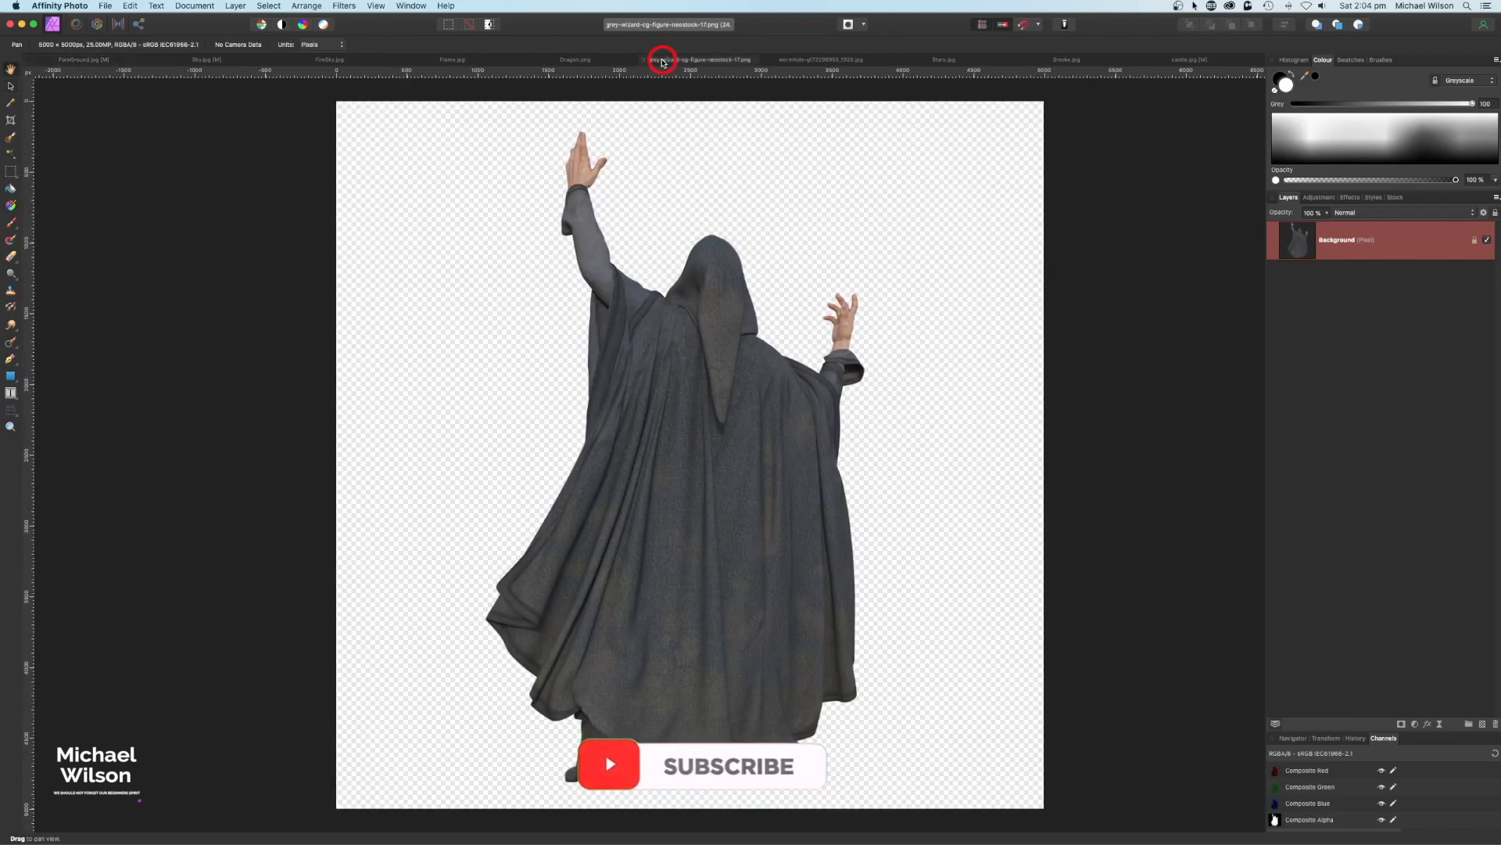
pyautogui.click(54, 59)
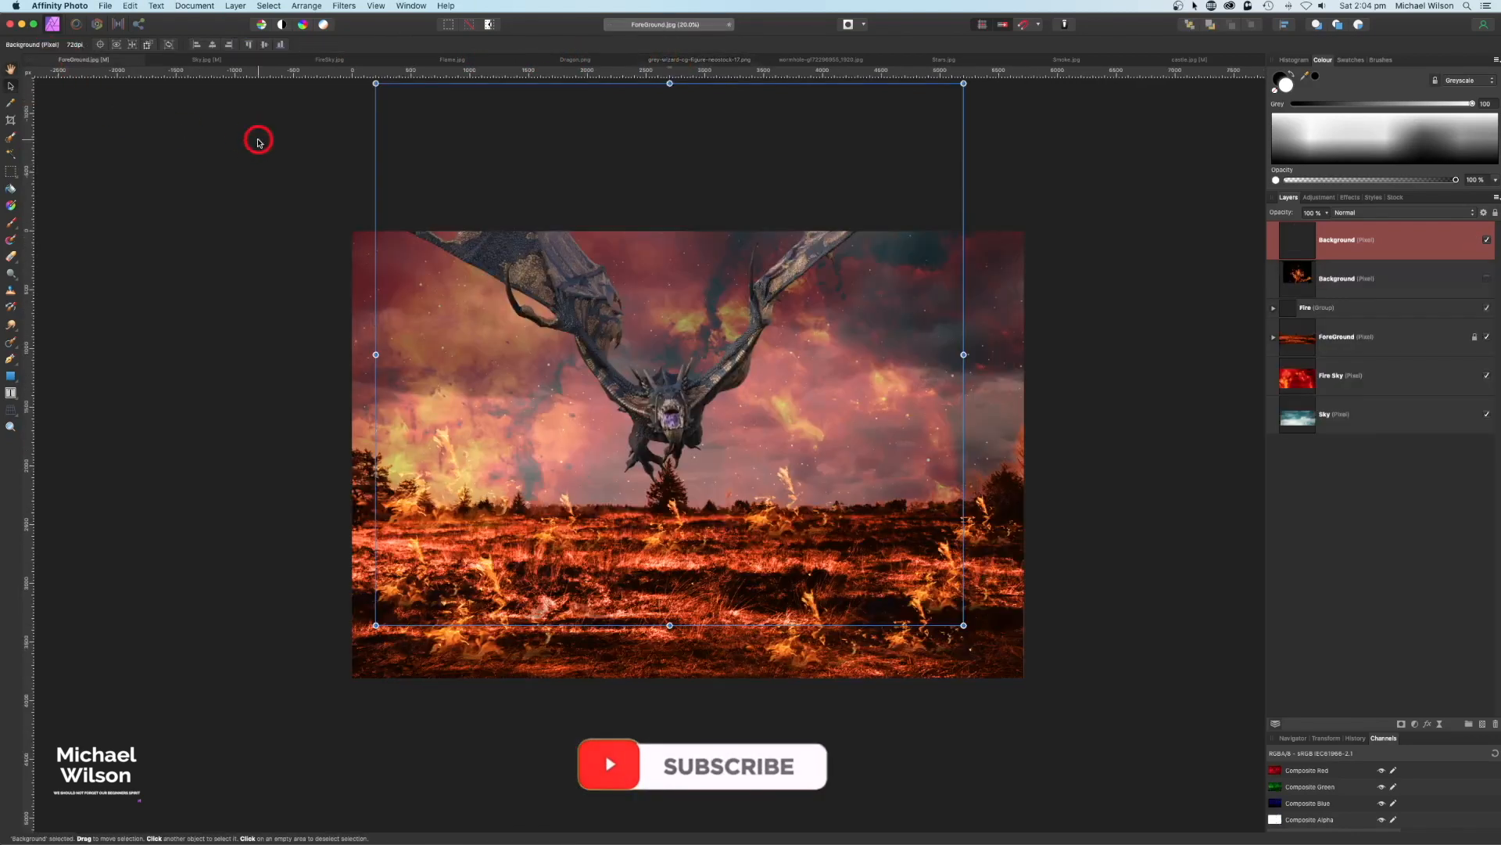
pyautogui.press('super+v')
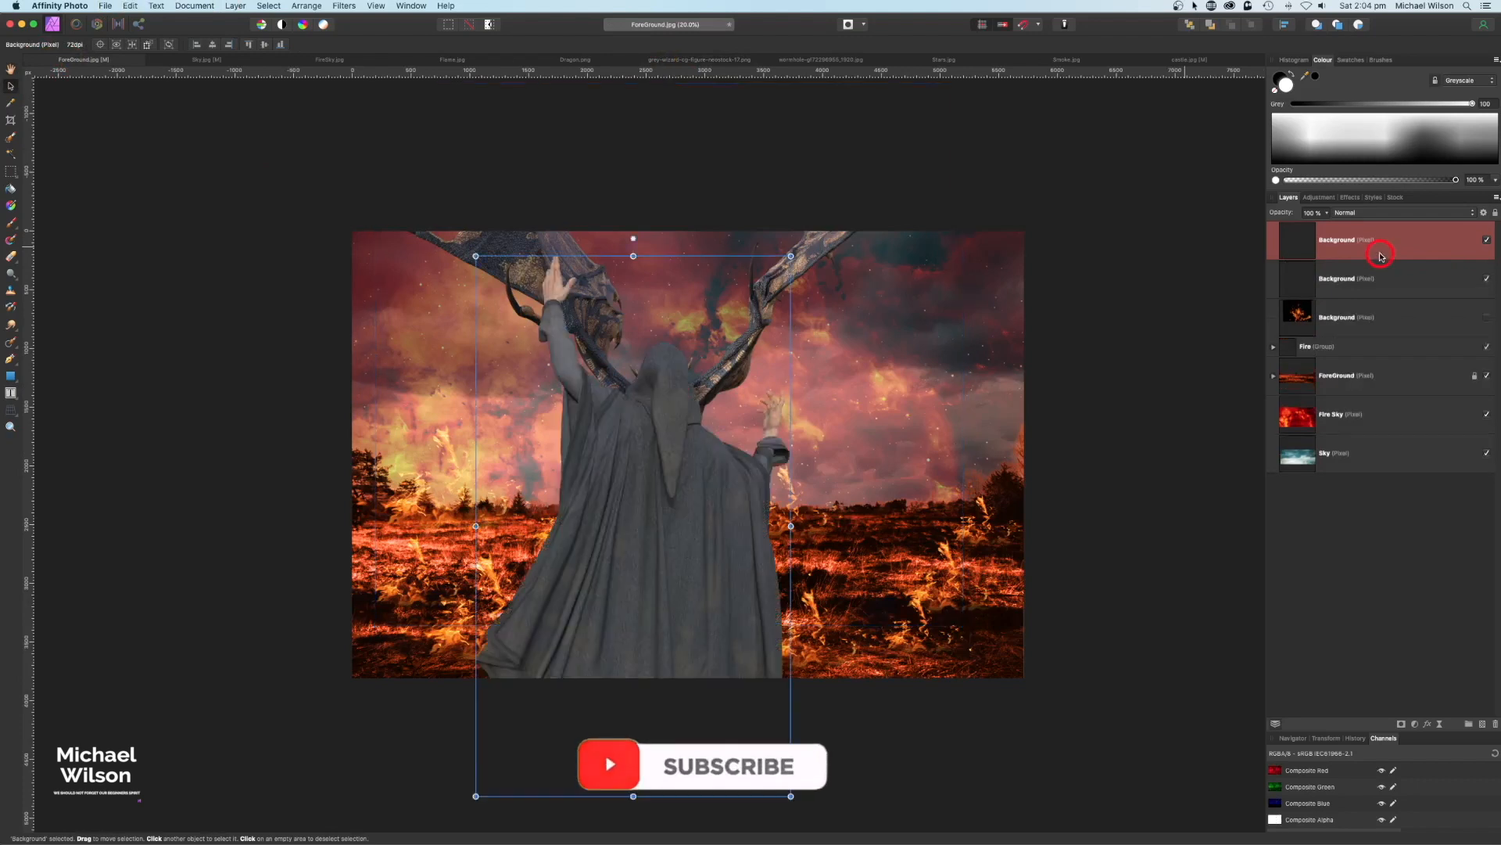
pyautogui.moveTo(1376, 252); pyautogui.dragTo(1377, 297)
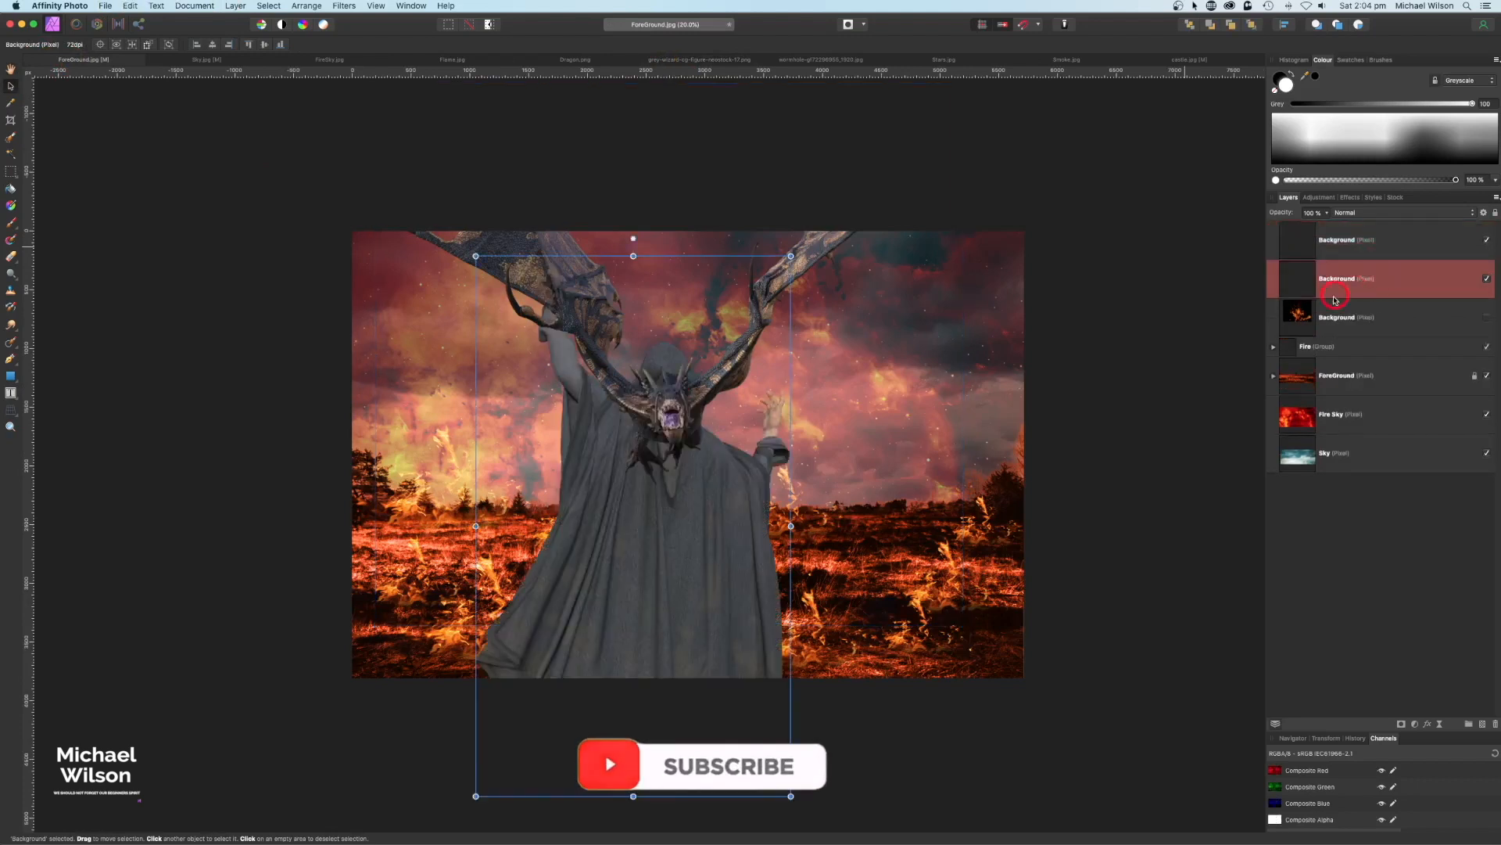
# Rename the dragon layer as Dragon and the wizard layer as wizard
pyautogui.doubleClick(1342, 242)
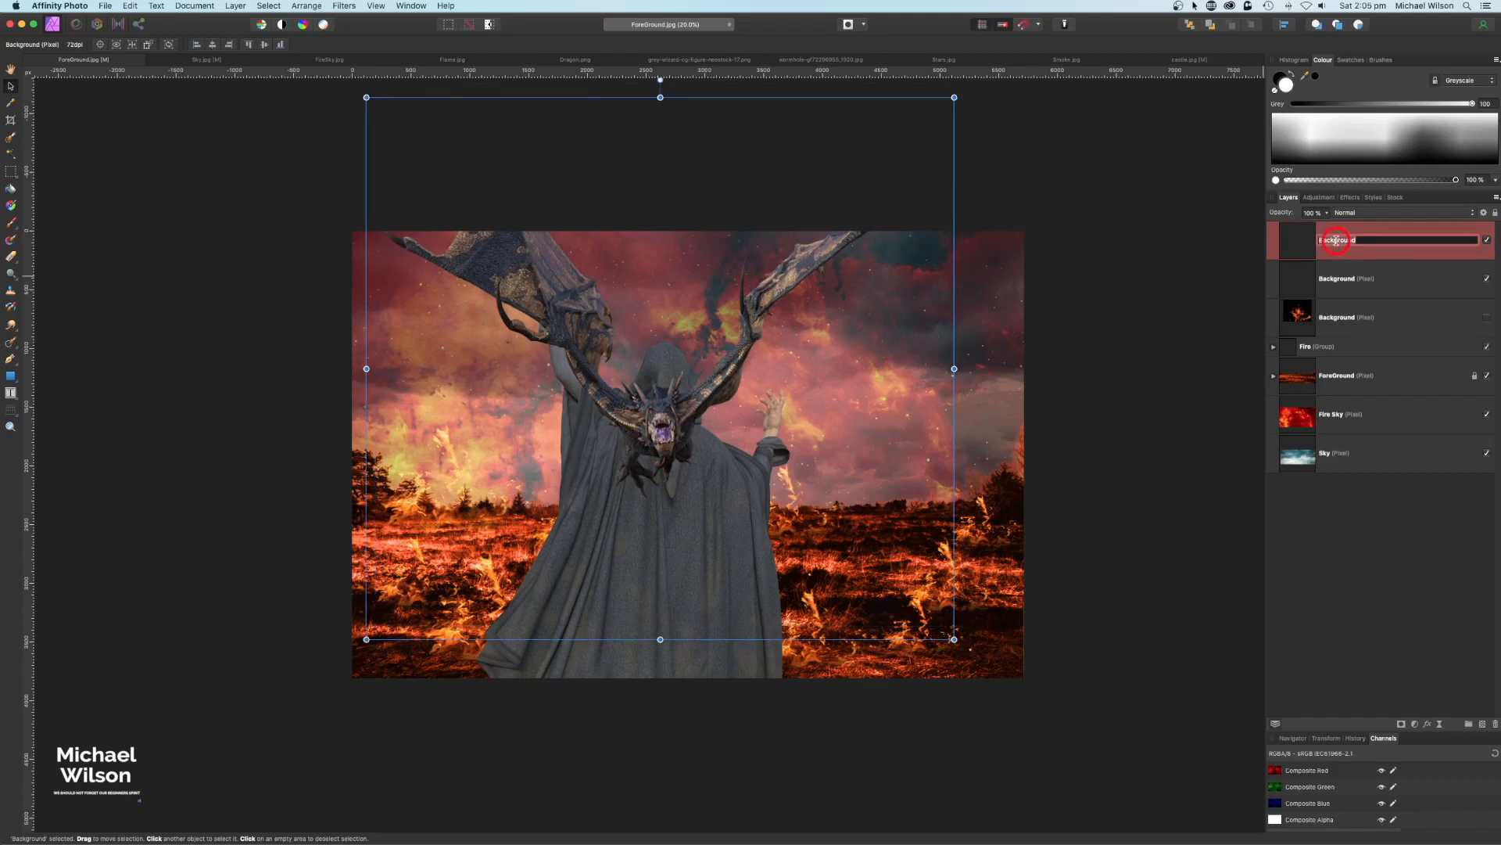
pyautogui.write('Dragon')
pyautogui.click(1334, 280)
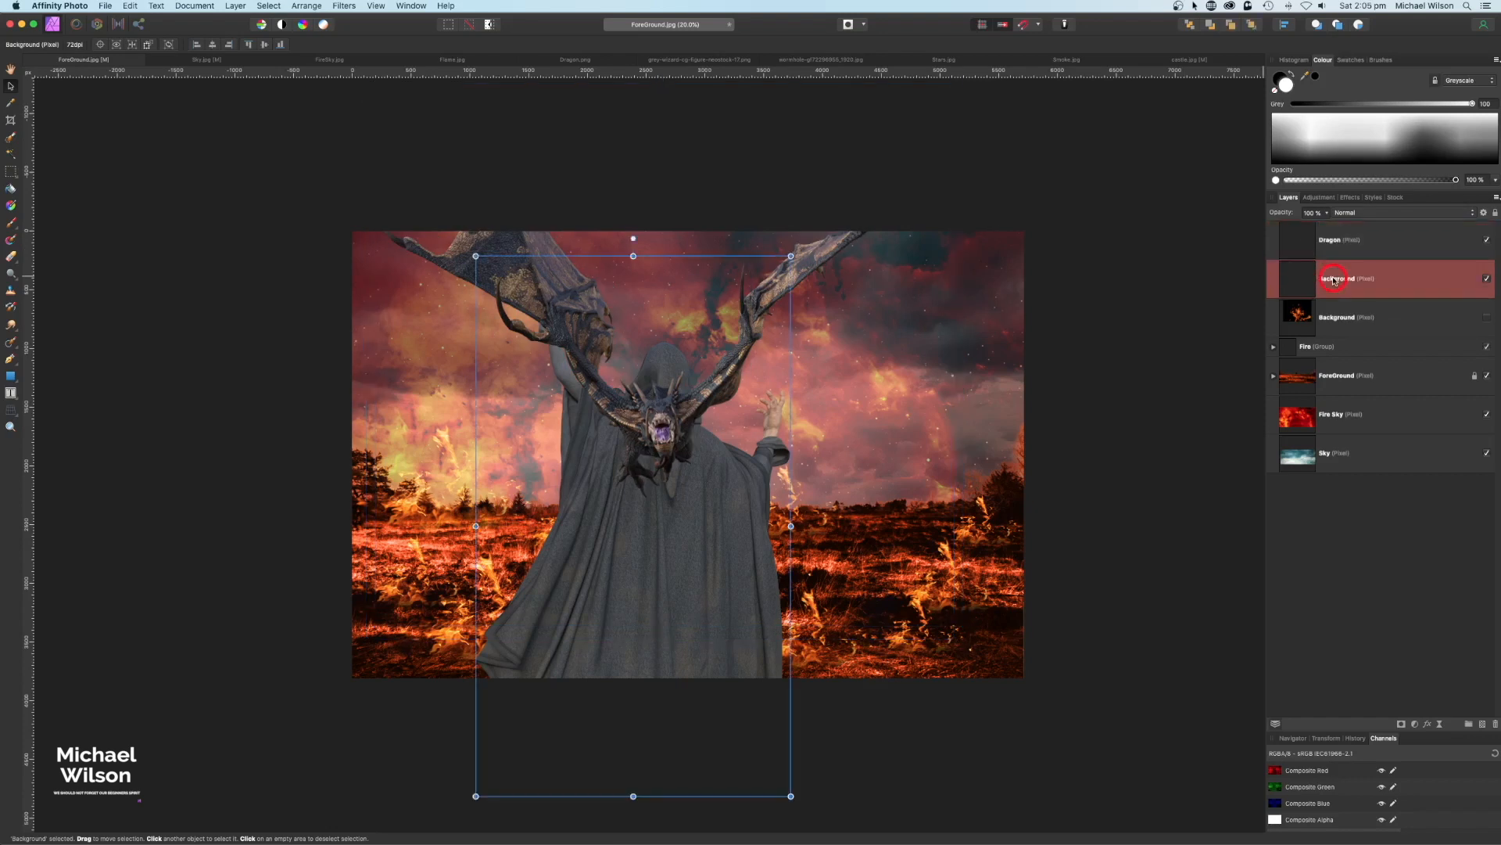
pyautogui.doubleClick(1334, 279)
pyautogui.write('wizard')
pyautogui.press('Return')
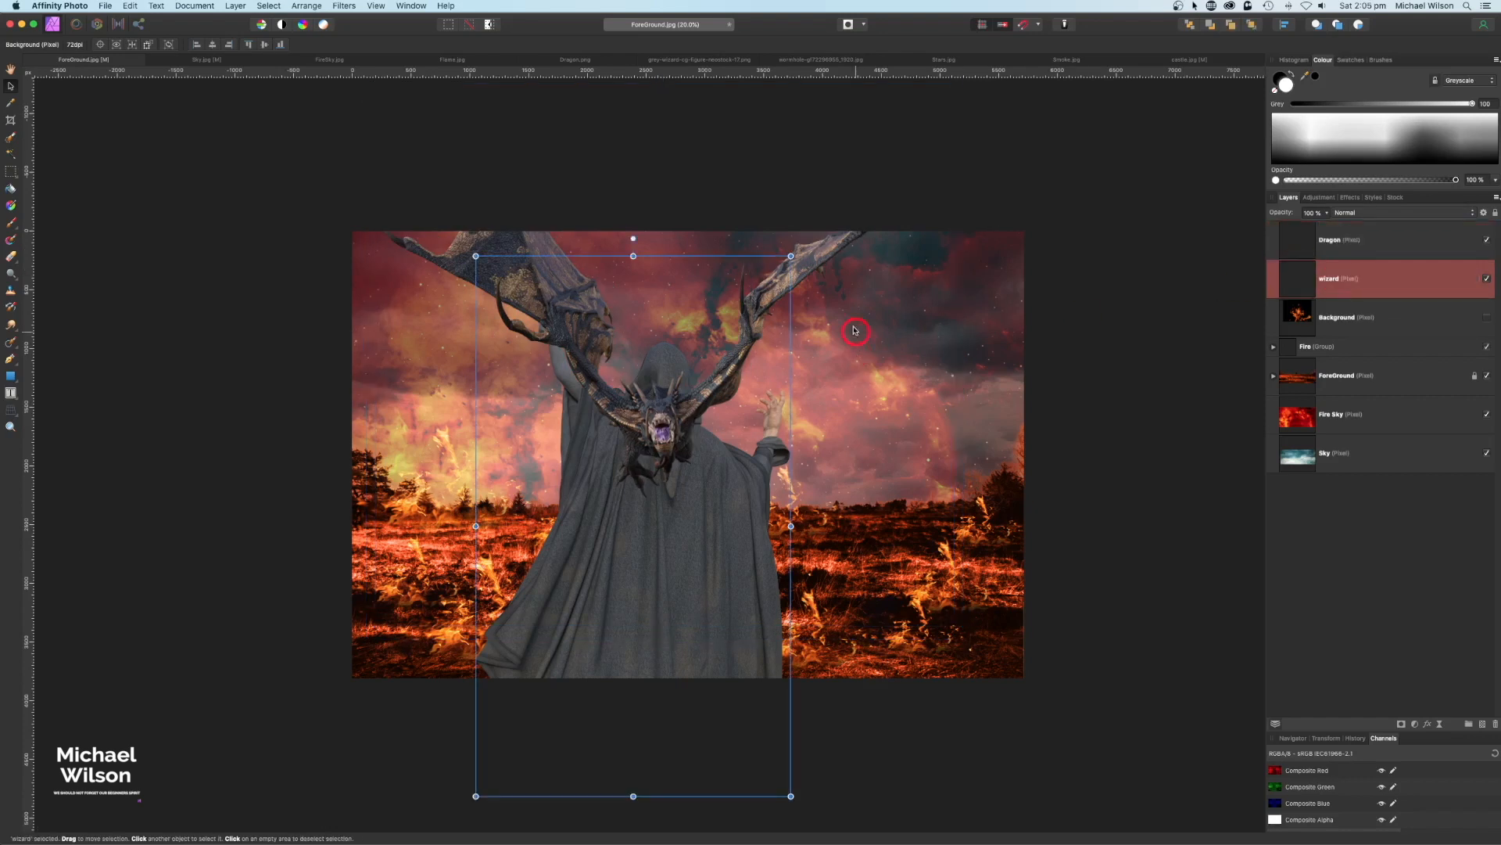
# Scale the wizard down, stand it on the field beneath the dragon, and move its layer above the Dragon layer
pyautogui.moveTo(791, 256); pyautogui.dragTo(673, 494)
pyautogui.moveTo(667, 520); pyautogui.dragTo(707, 497)
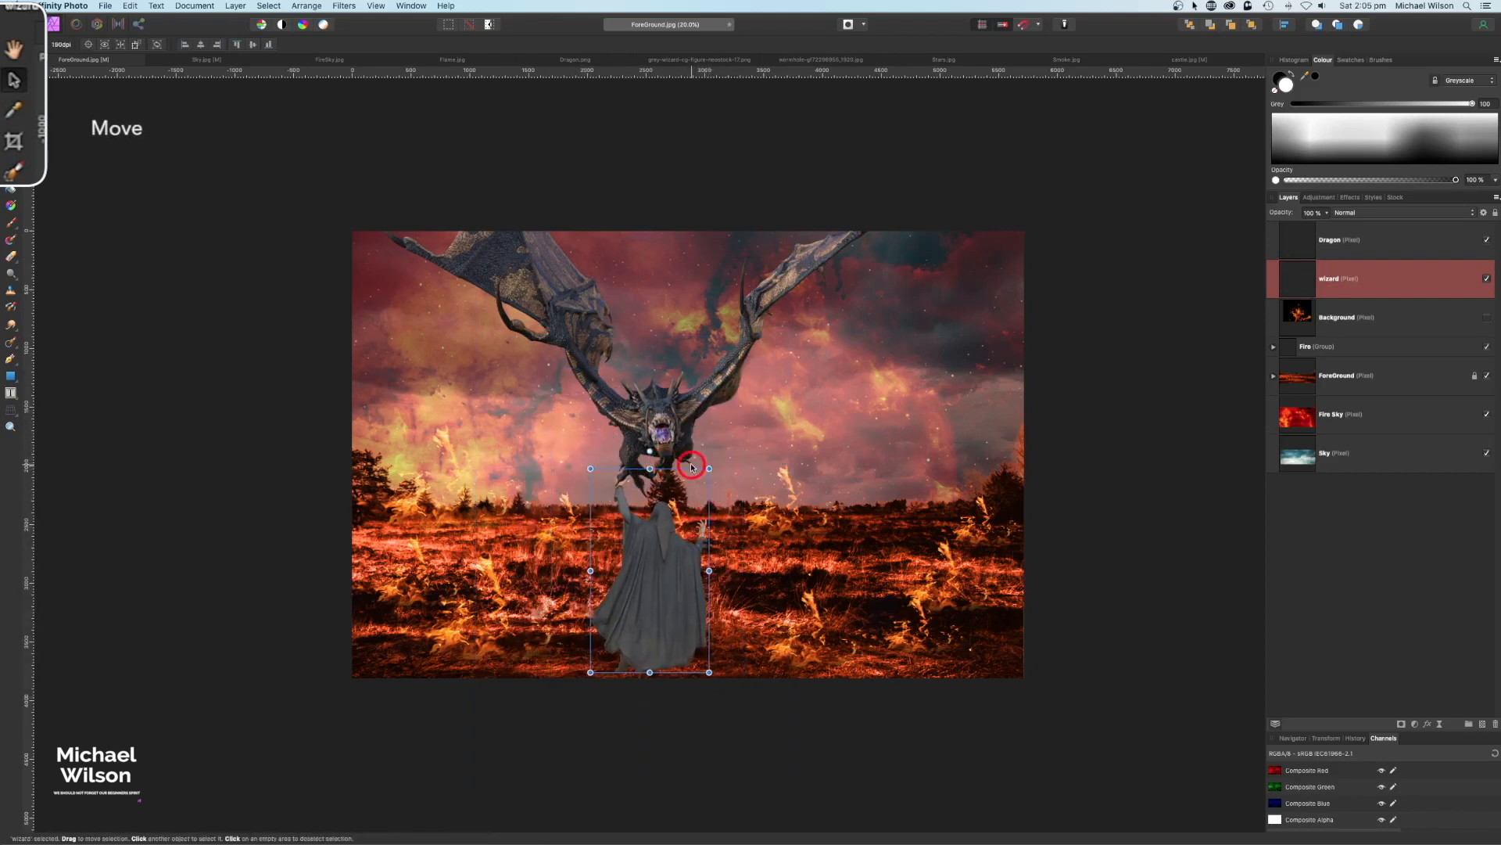
pyautogui.moveTo(1360, 237); pyautogui.dragTo(1360, 226)
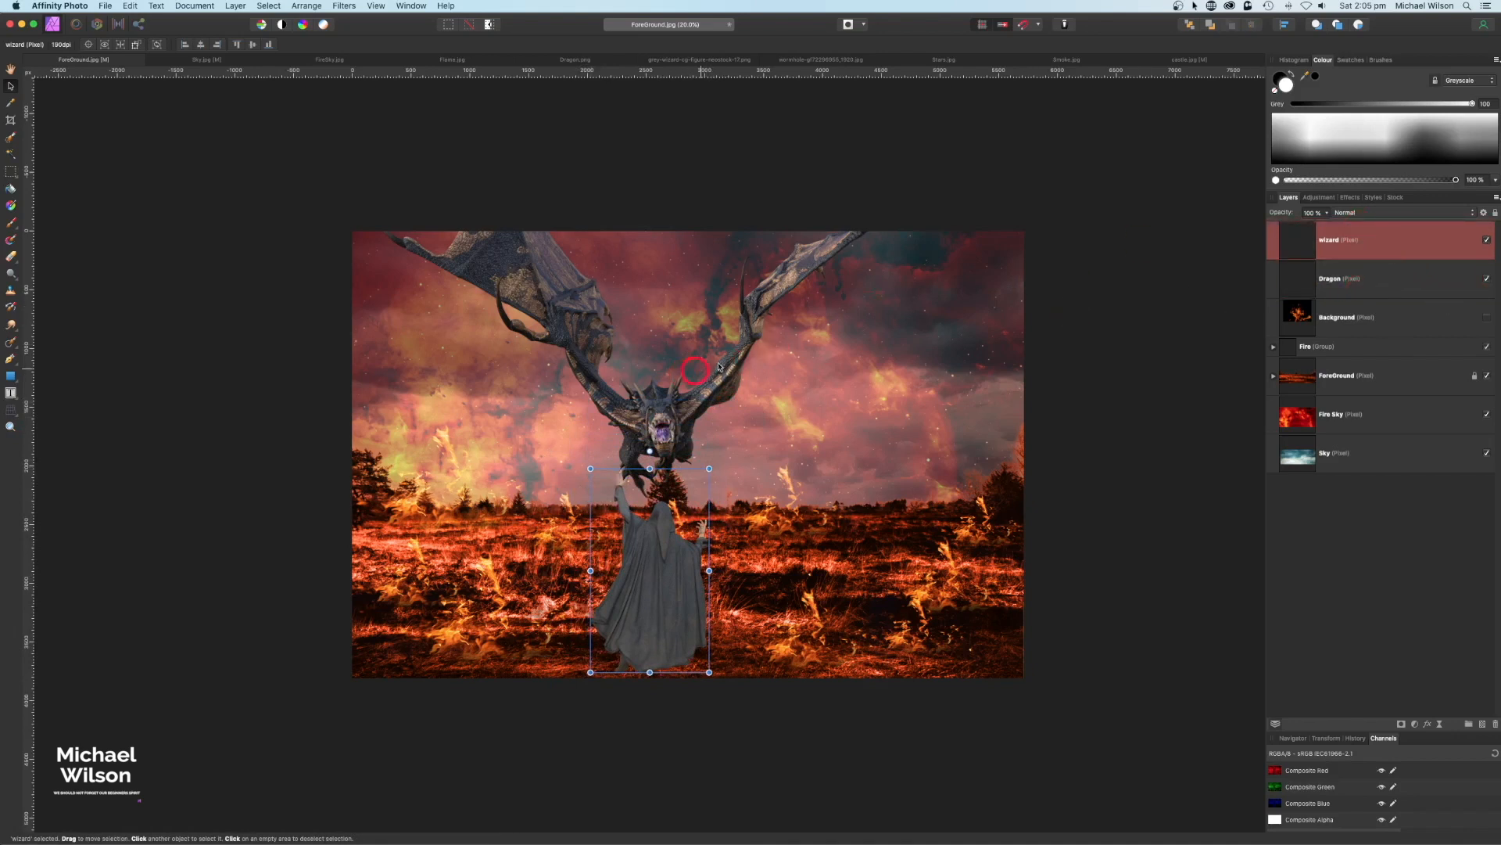
# Move the dragon slightly higher, then reposition the wizard and enlarge it a little so its raised hand reaches towards the dragon's claws
pyautogui.click(1345, 276)
pyautogui.moveTo(706, 368)
pyautogui.mouseDown()
pyautogui.moveTo(720, 337)
pyautogui.moveTo(708, 356)
pyautogui.mouseUp()
pyautogui.click(670, 610)
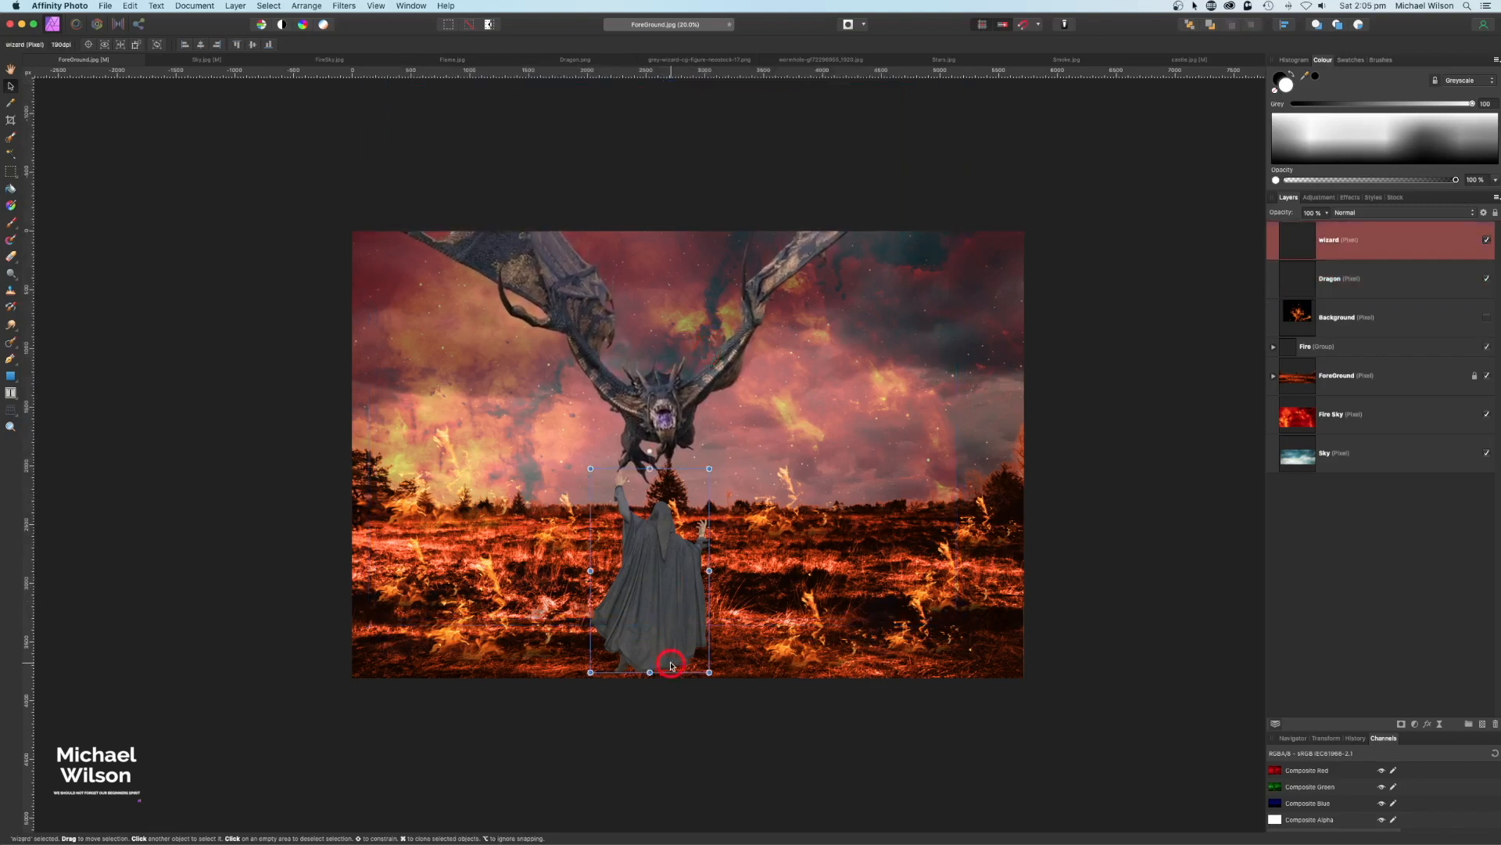
pyautogui.moveTo(670, 611); pyautogui.dragTo(661, 613)
pyautogui.moveTo(709, 469); pyautogui.dragTo(713, 461)
pyautogui.moveTo(660, 578); pyautogui.dragTo(663, 580)
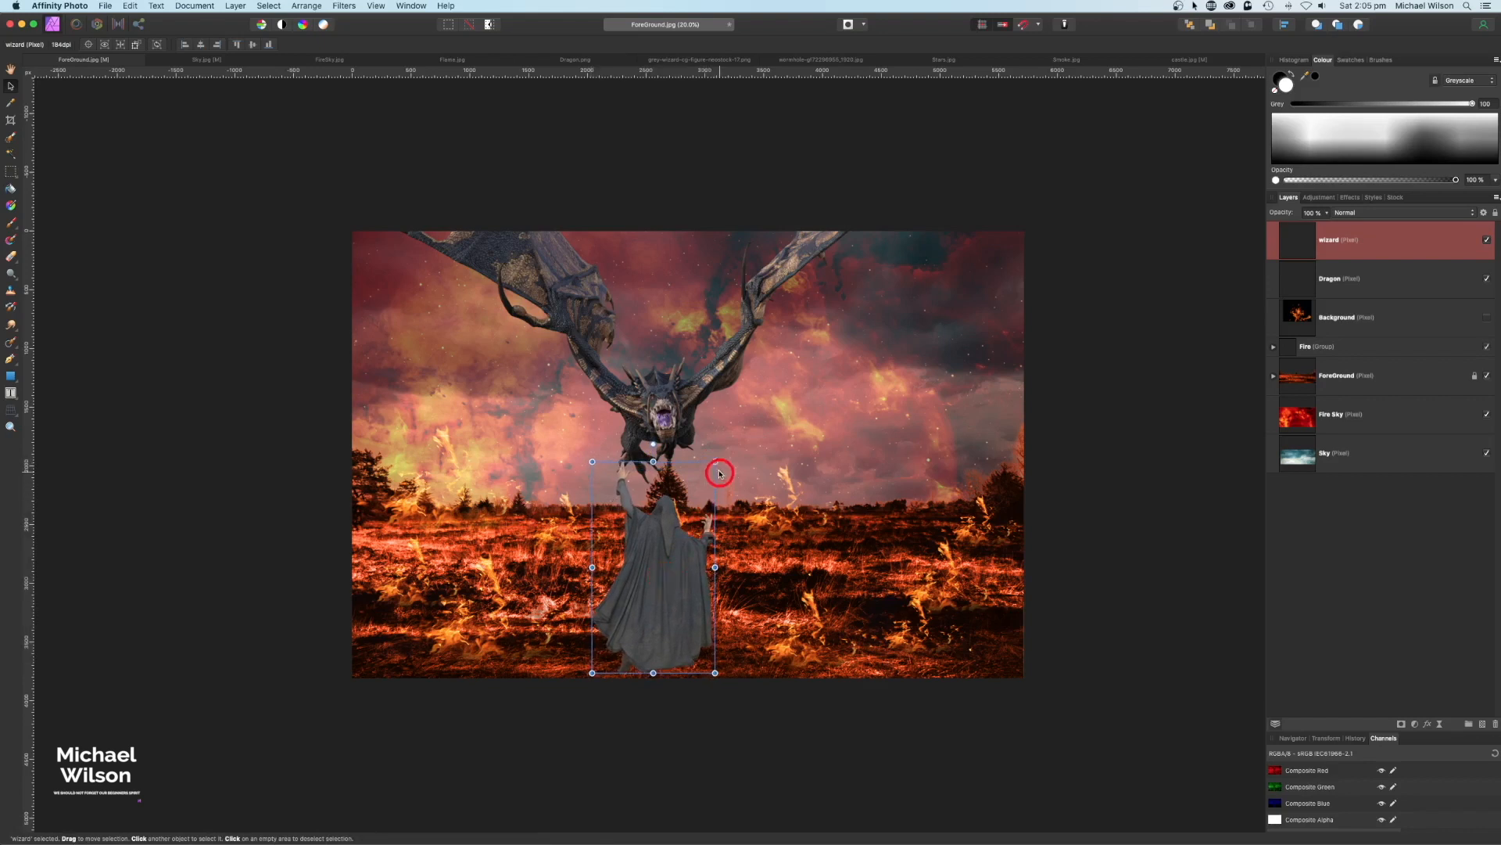
pyautogui.moveTo(711, 459); pyautogui.dragTo(717, 448)
pyautogui.click(1106, 399)
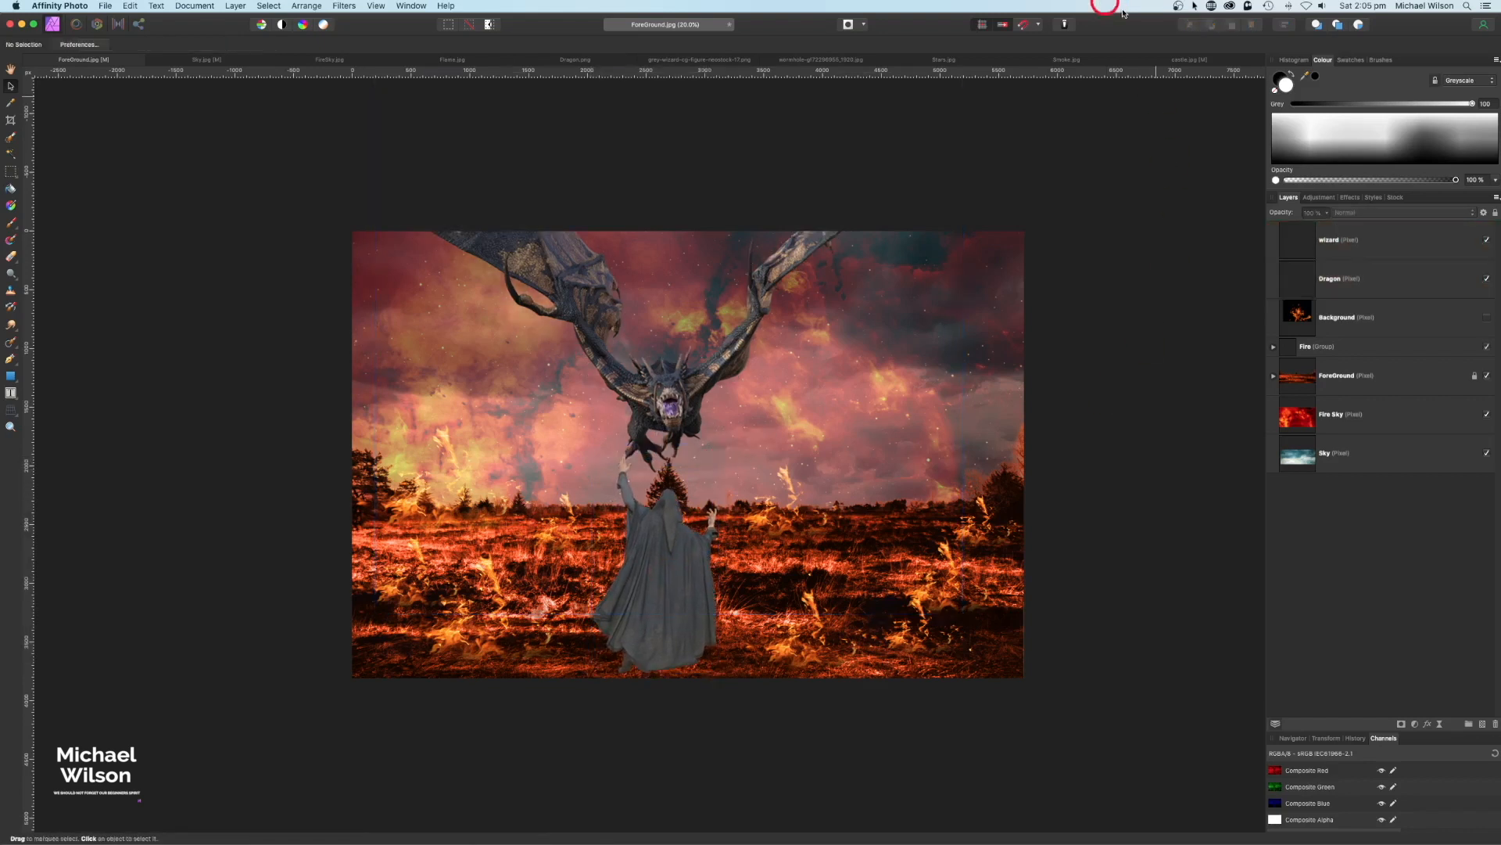
# Add an Exposure adjustment nested inside the wizard layer and lower the exposure to about -1
pyautogui.click(1364, 245)
pyautogui.click(1416, 729)
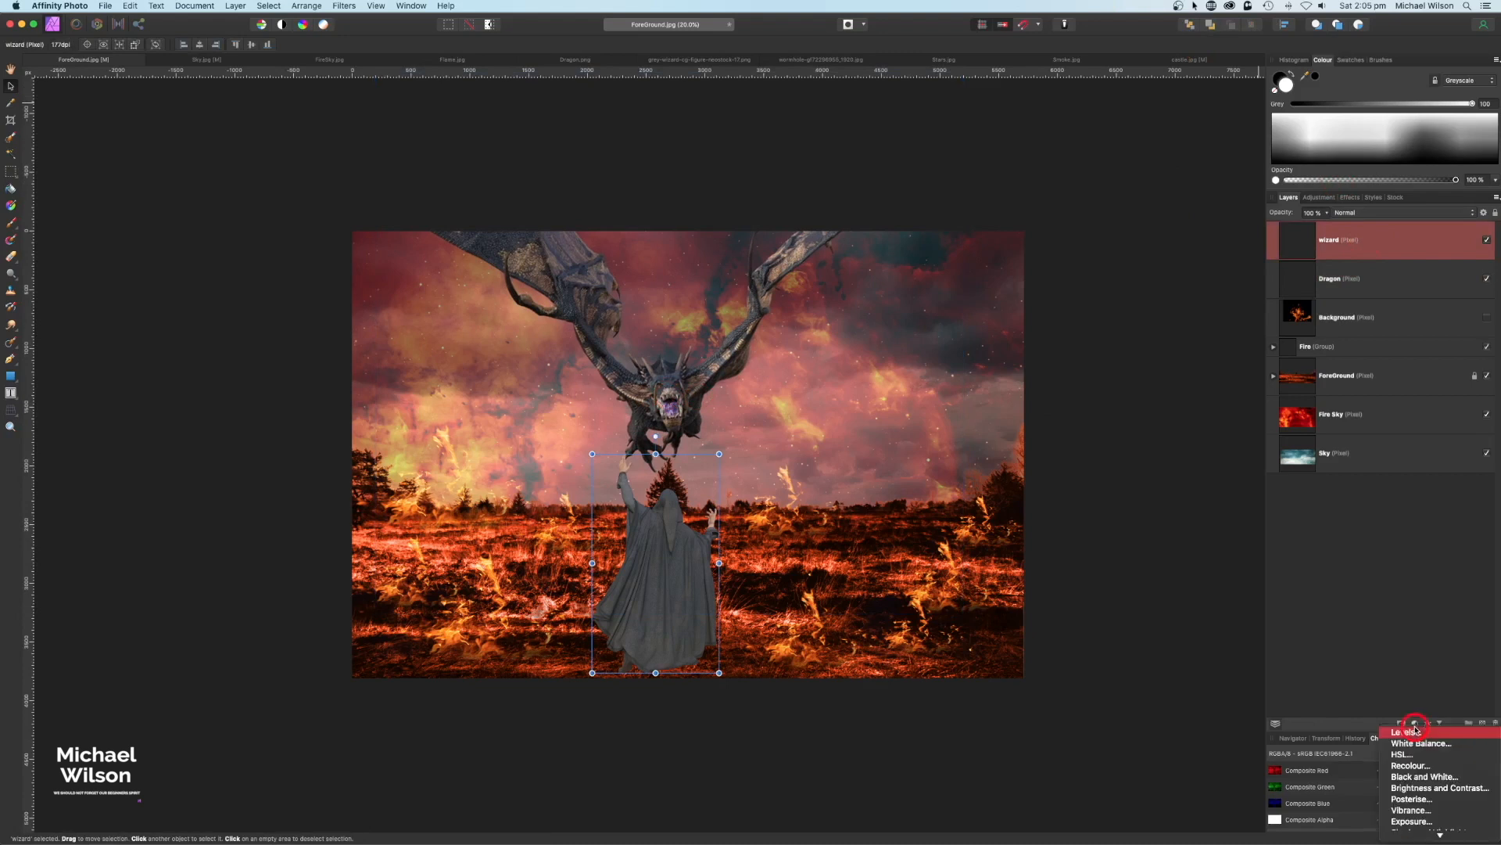
pyautogui.press('Return')
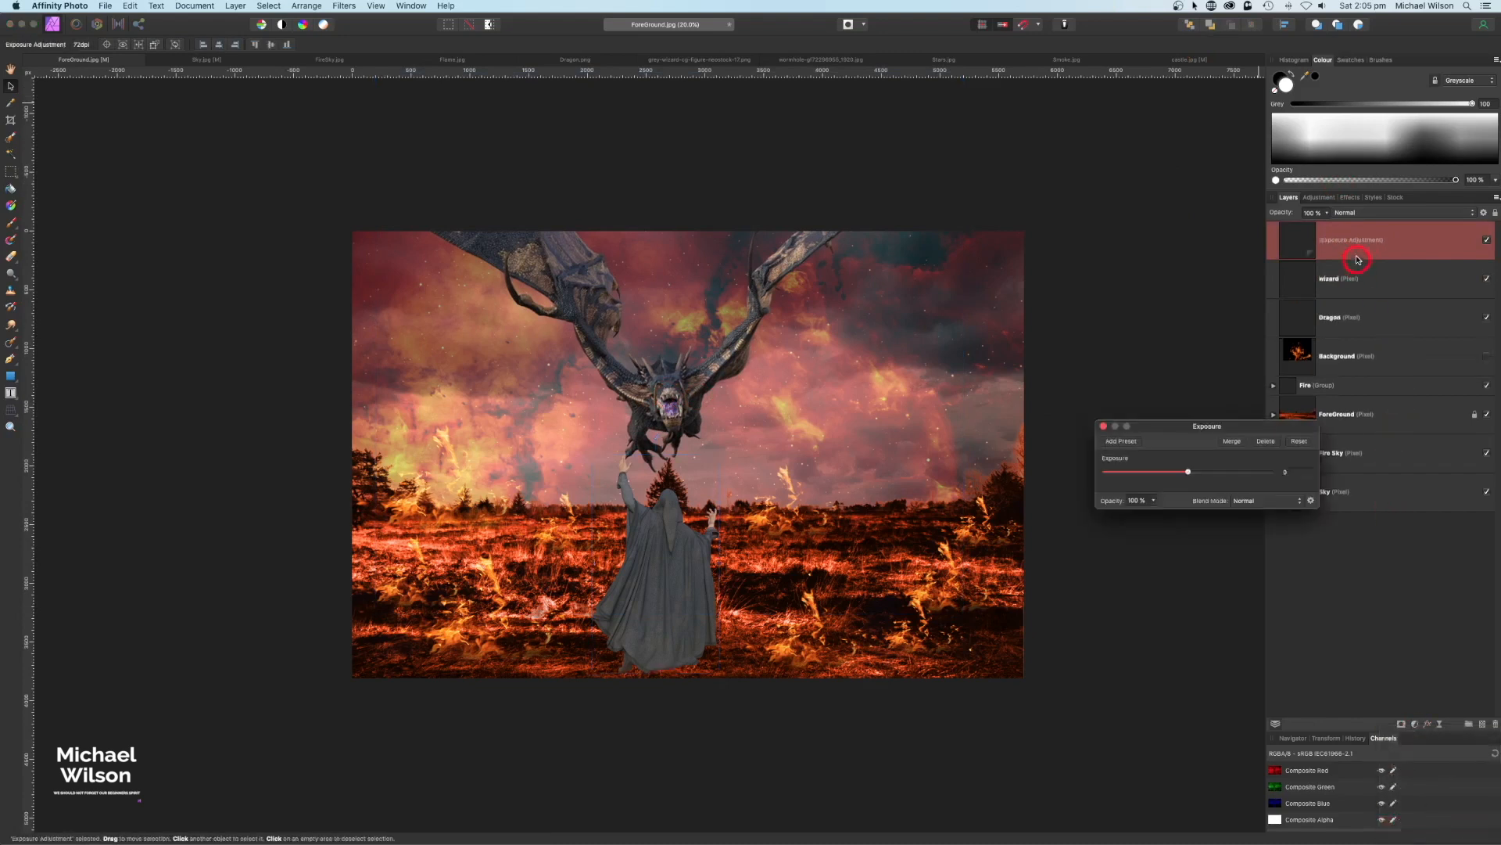
pyautogui.moveTo(1388, 292); pyautogui.dragTo(1388, 285)
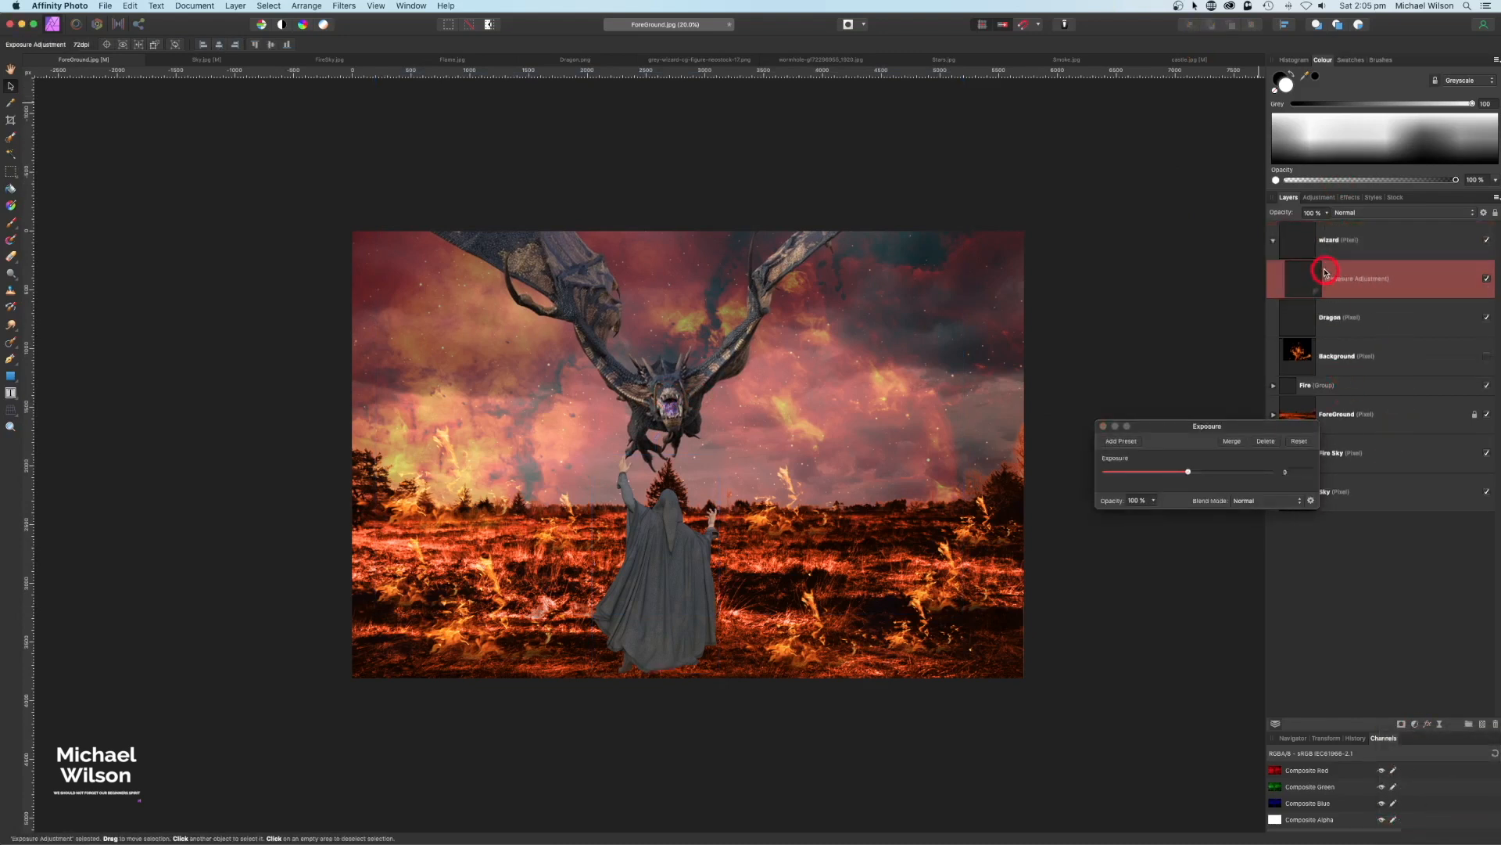
pyautogui.moveTo(1188, 471); pyautogui.dragTo(1183, 473)
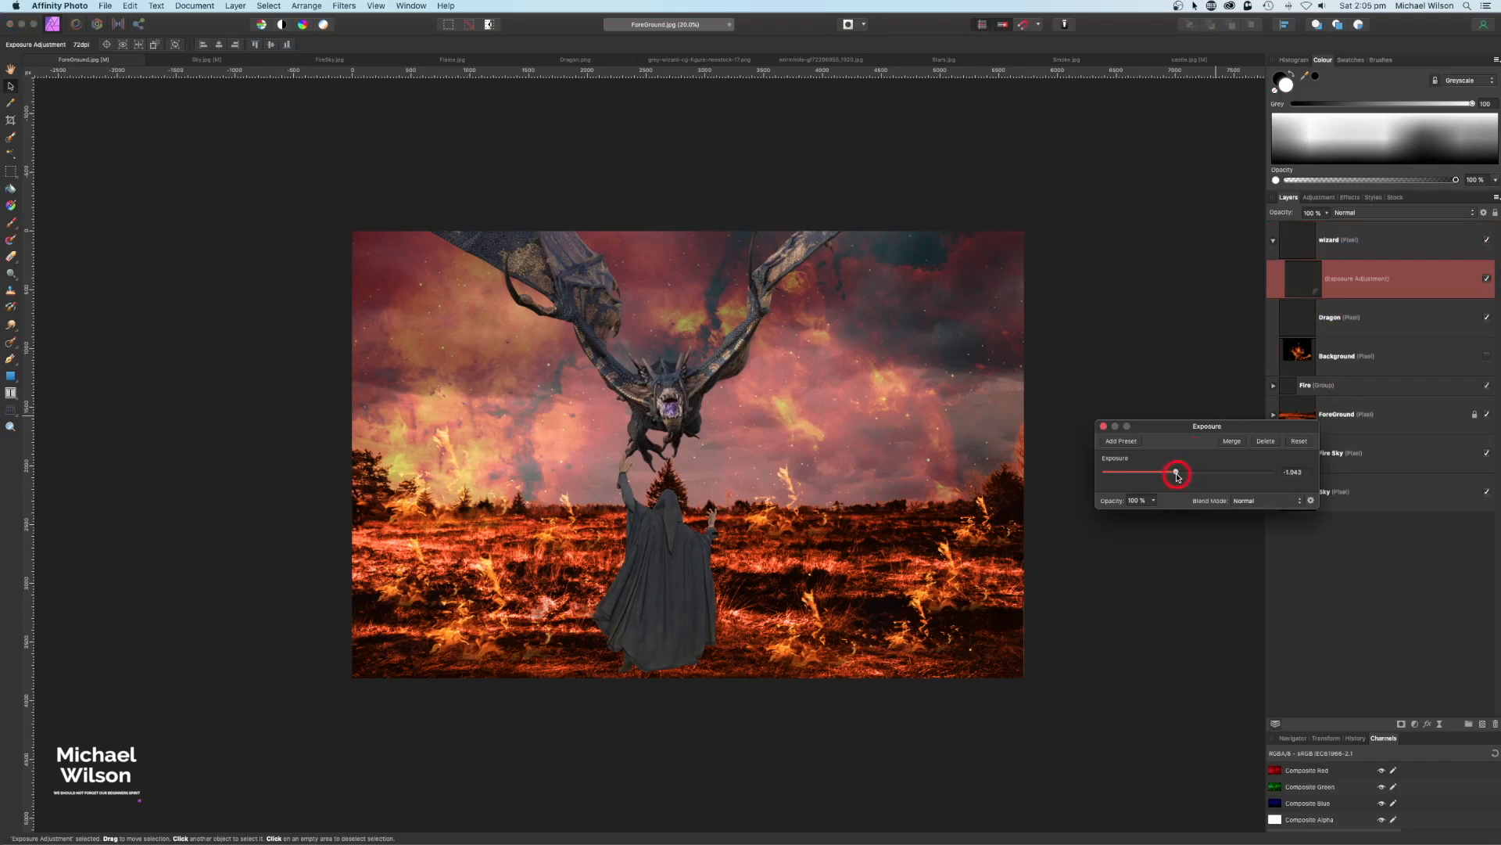
pyautogui.click(1105, 428)
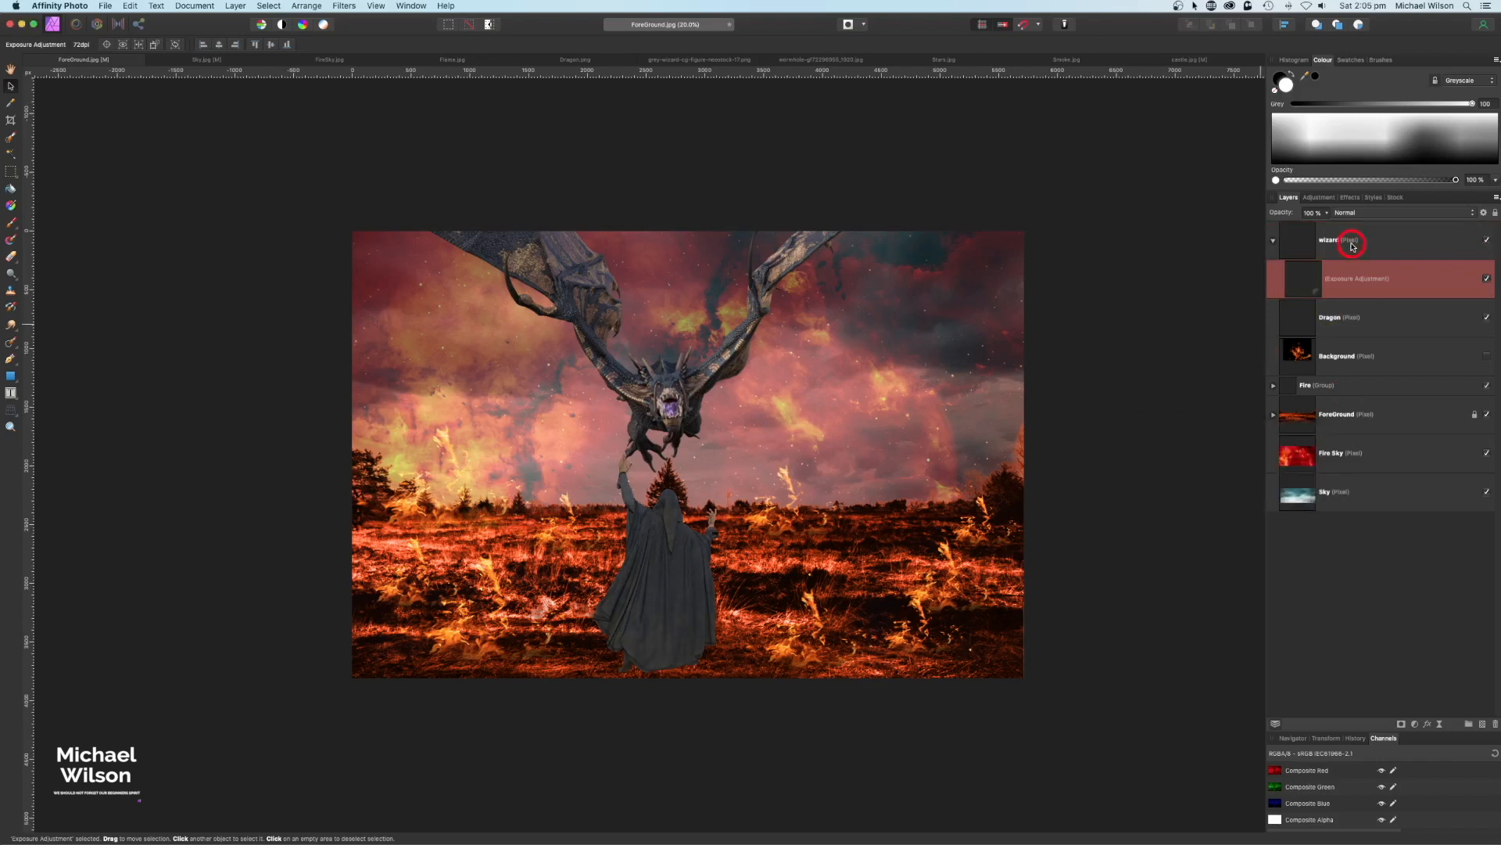
# Nest an Exposure adjustment of about -1.7 inside the Dragon layer, then collapse the wizard and Dragon layers
pyautogui.click(1336, 319)
pyautogui.click(1418, 723)
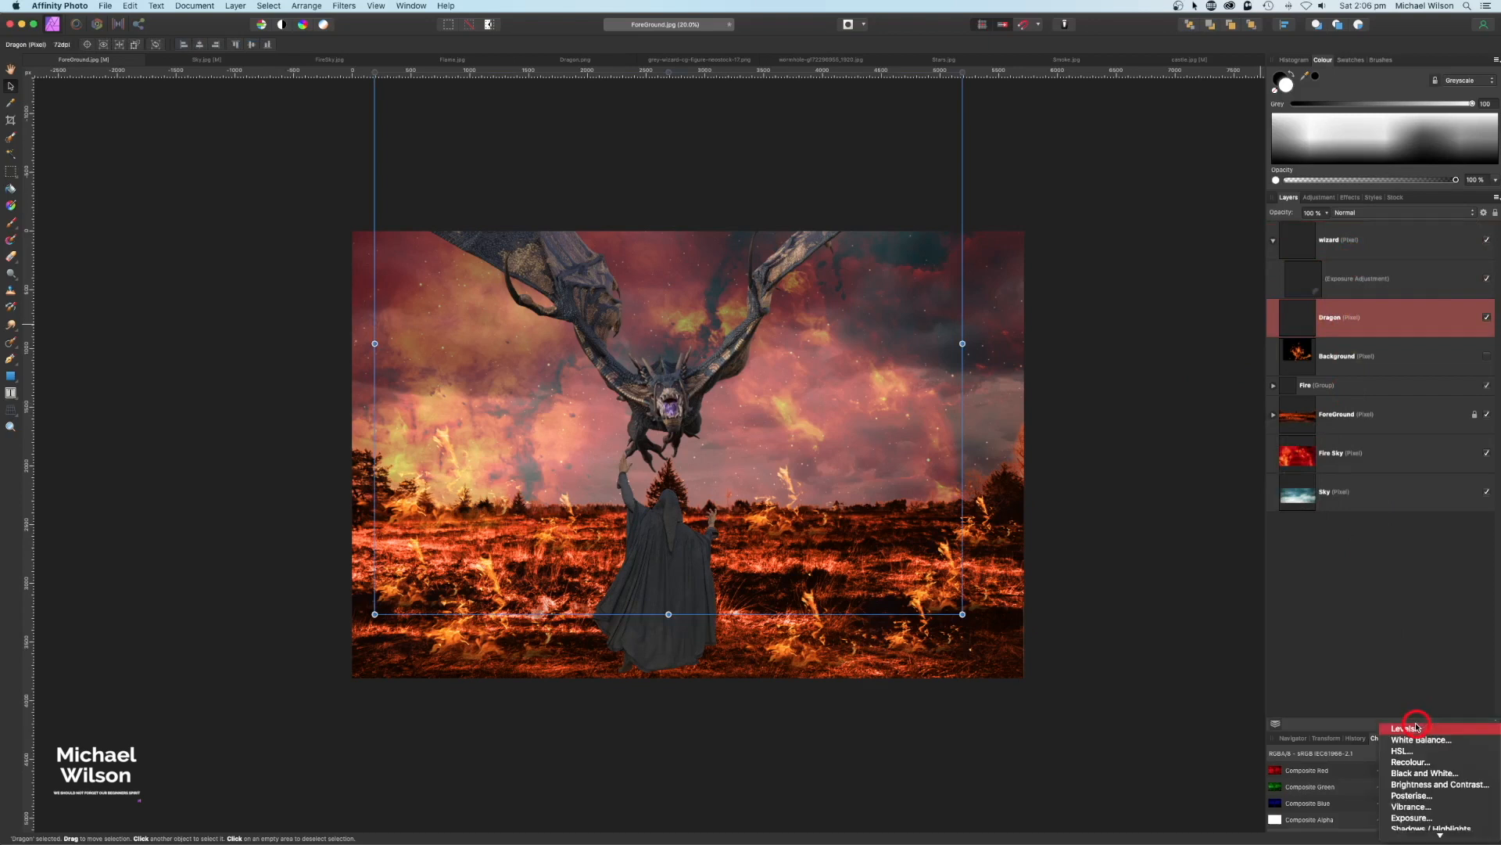
pyautogui.doubleClick(1298, 270)
pyautogui.moveTo(1325, 318); pyautogui.dragTo(1392, 362)
pyautogui.moveTo(1263, 427); pyautogui.dragTo(1235, 319)
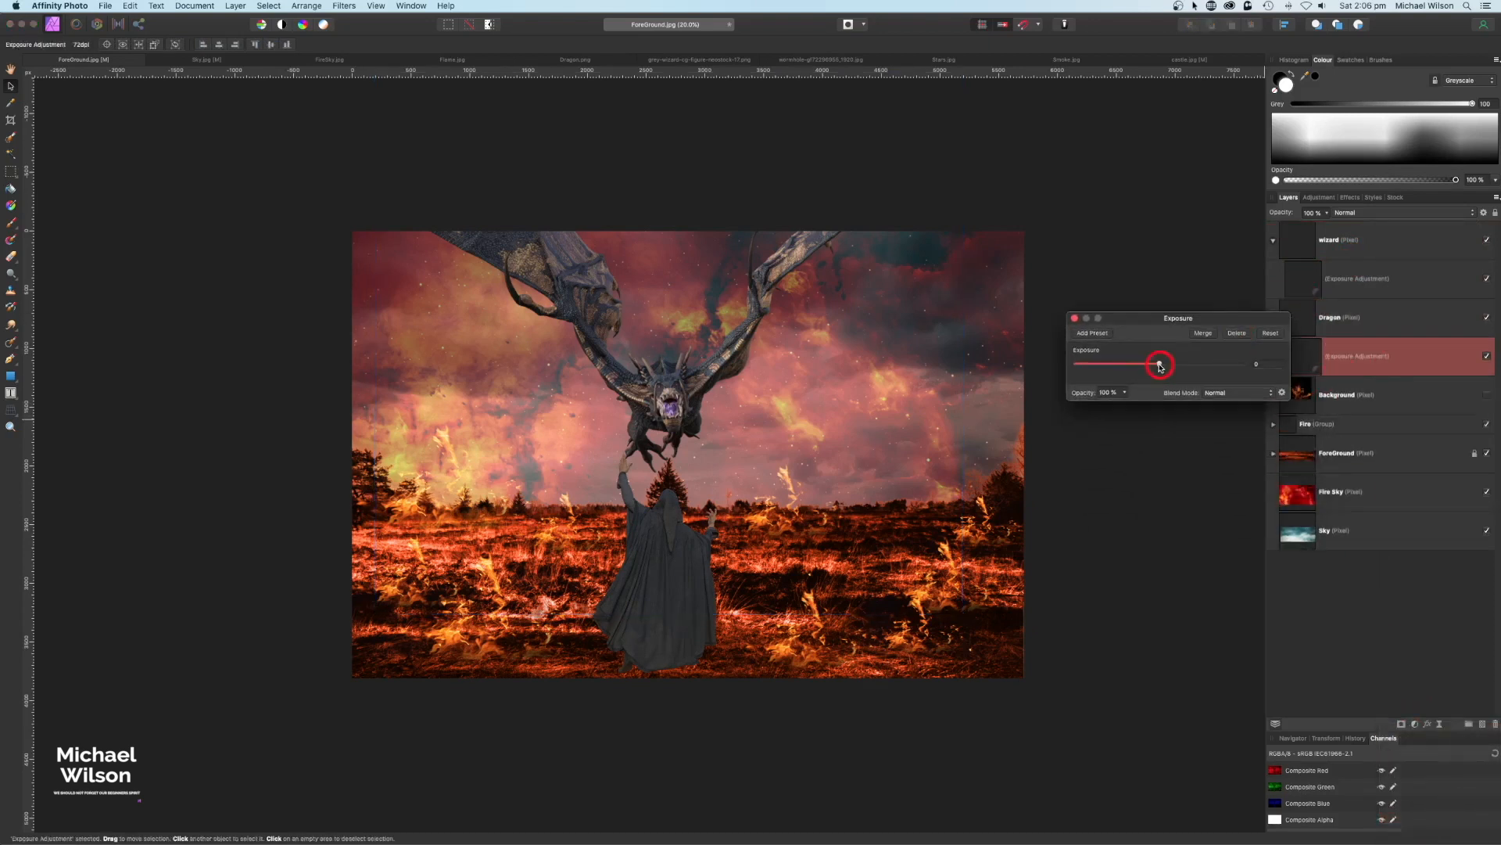
pyautogui.moveTo(1160, 364); pyautogui.dragTo(1148, 365)
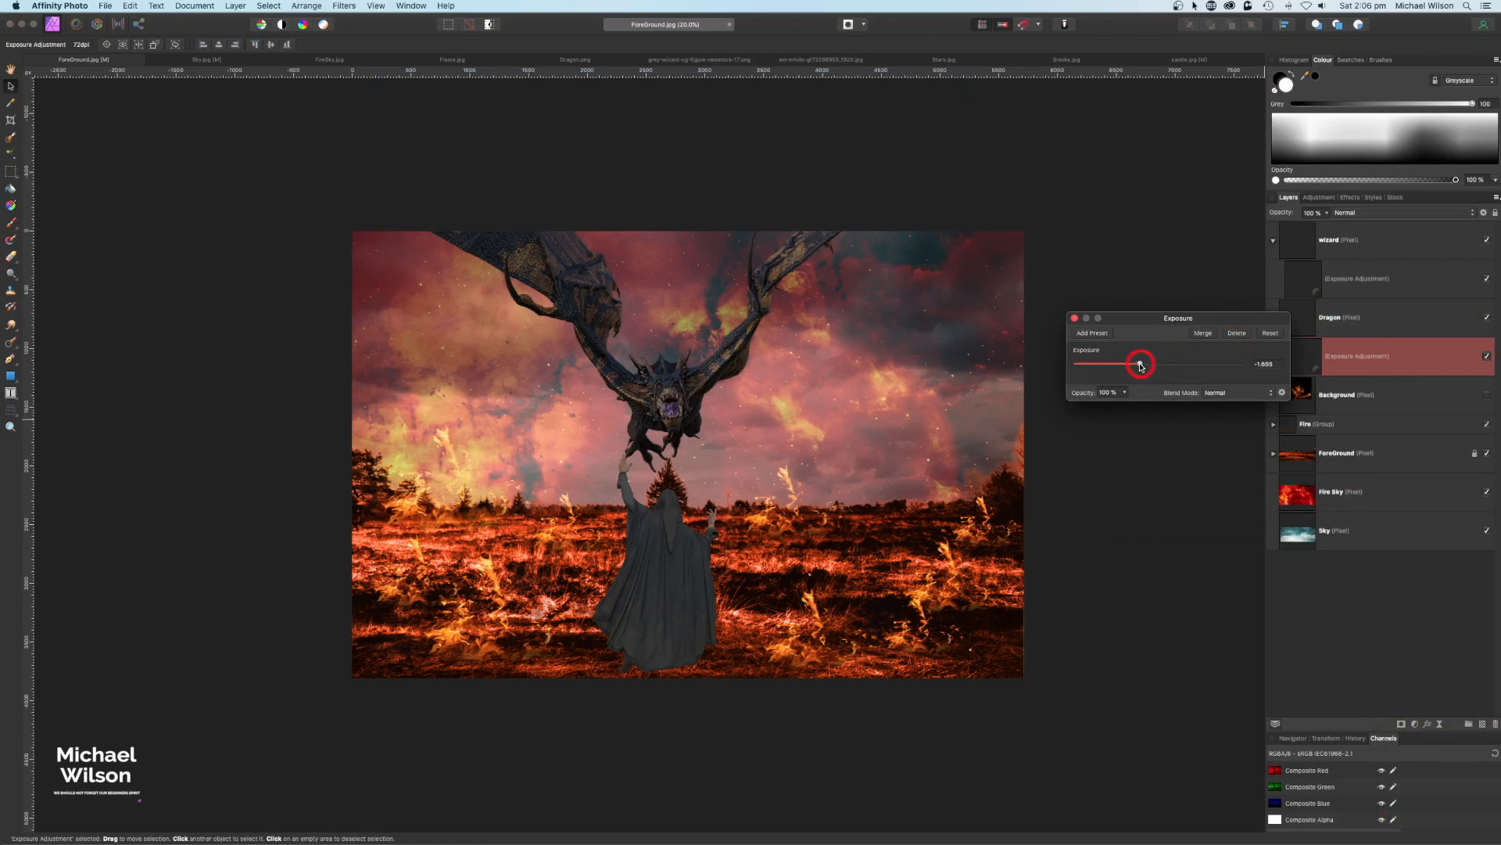
pyautogui.click(1075, 317)
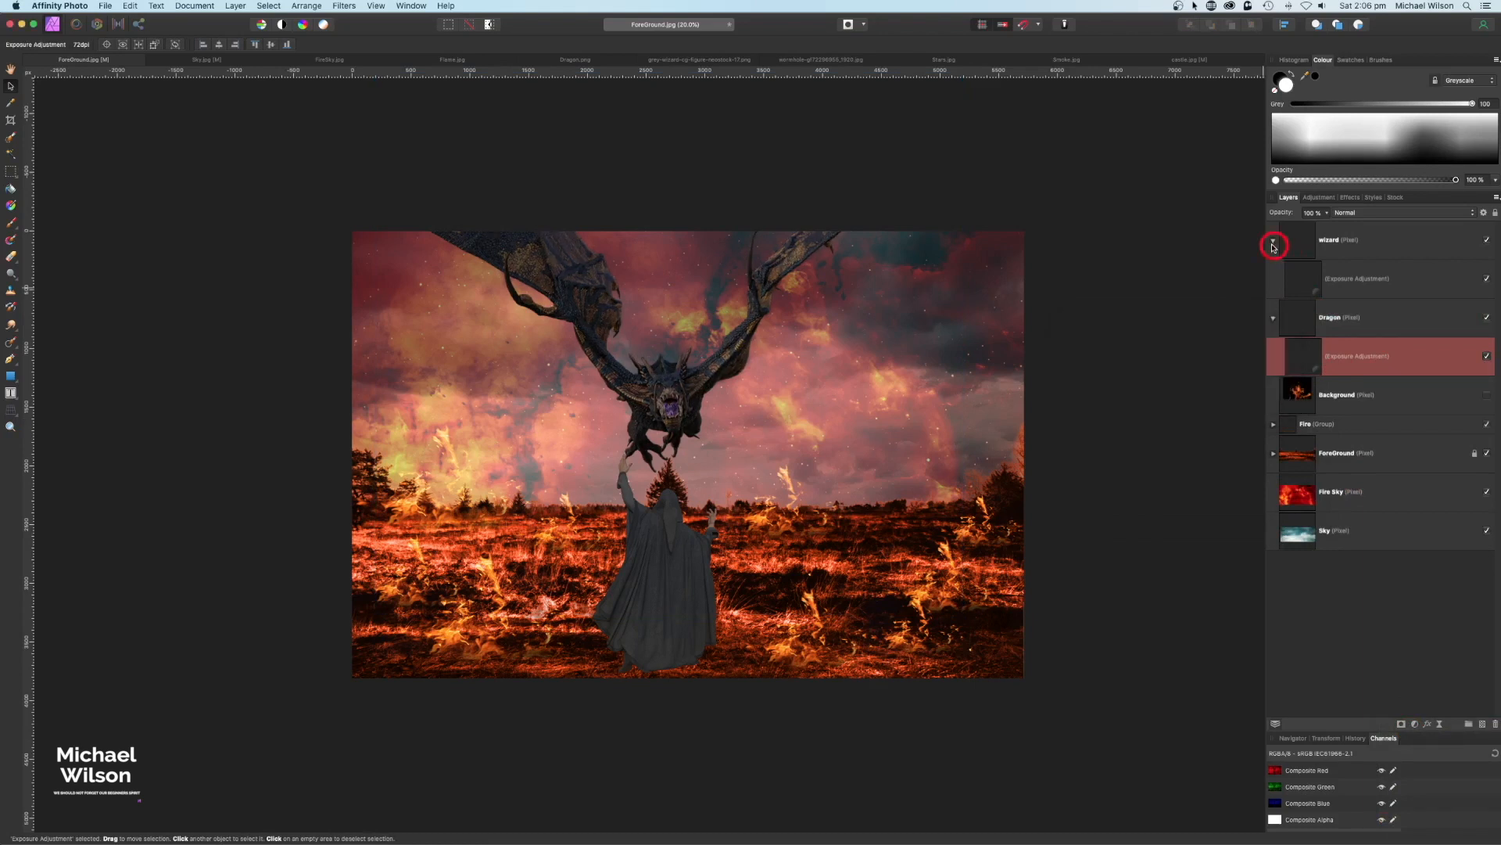
pyautogui.click(1274, 242)
pyautogui.click(1273, 278)
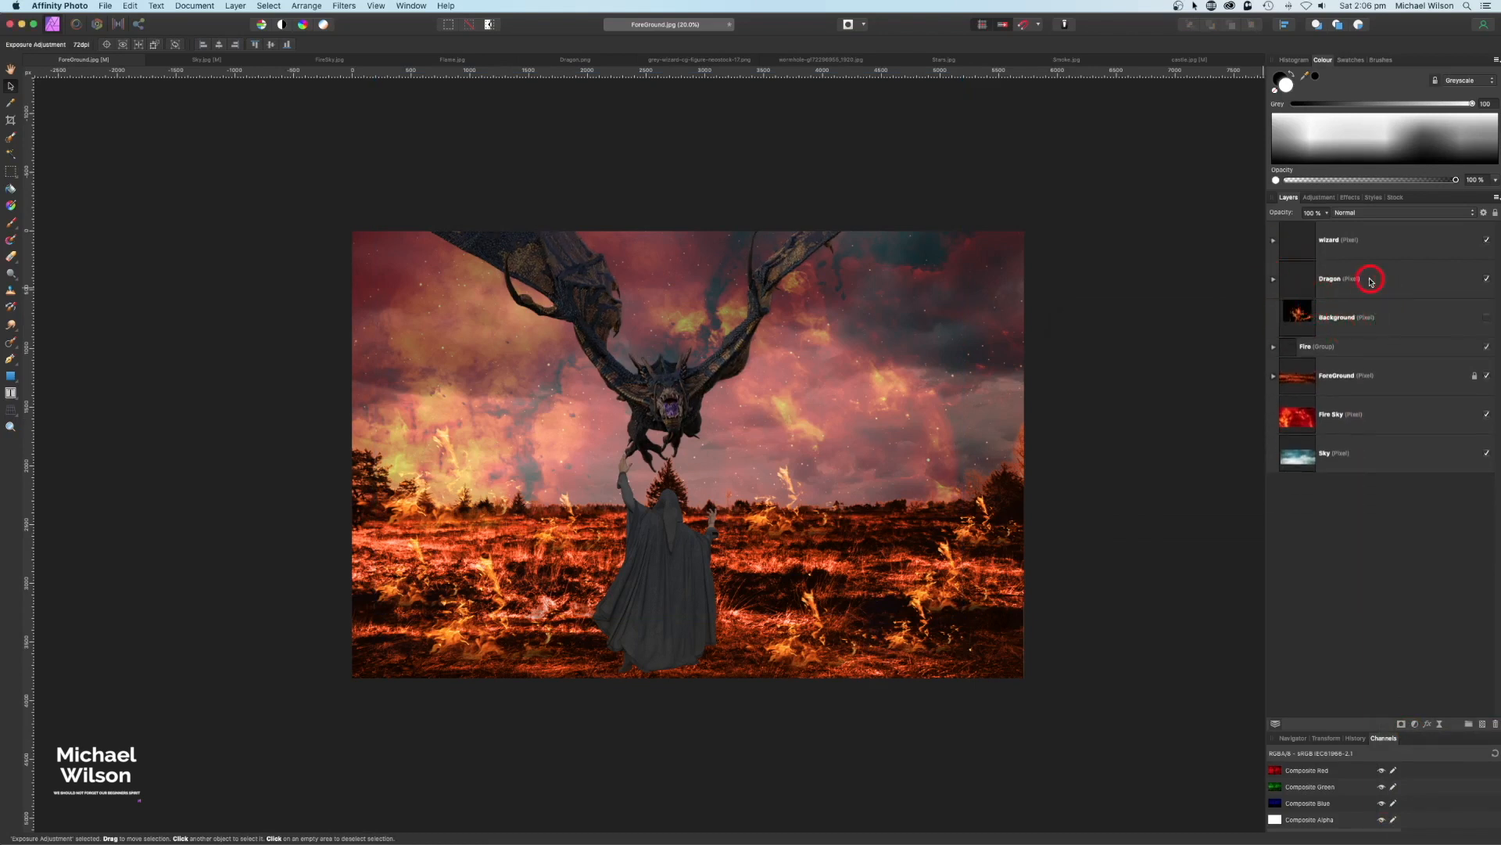
# Add a new pixel layer beneath the wizard and paint a soft black shadow on the ground around the wizard's feet
pyautogui.click(1348, 247)
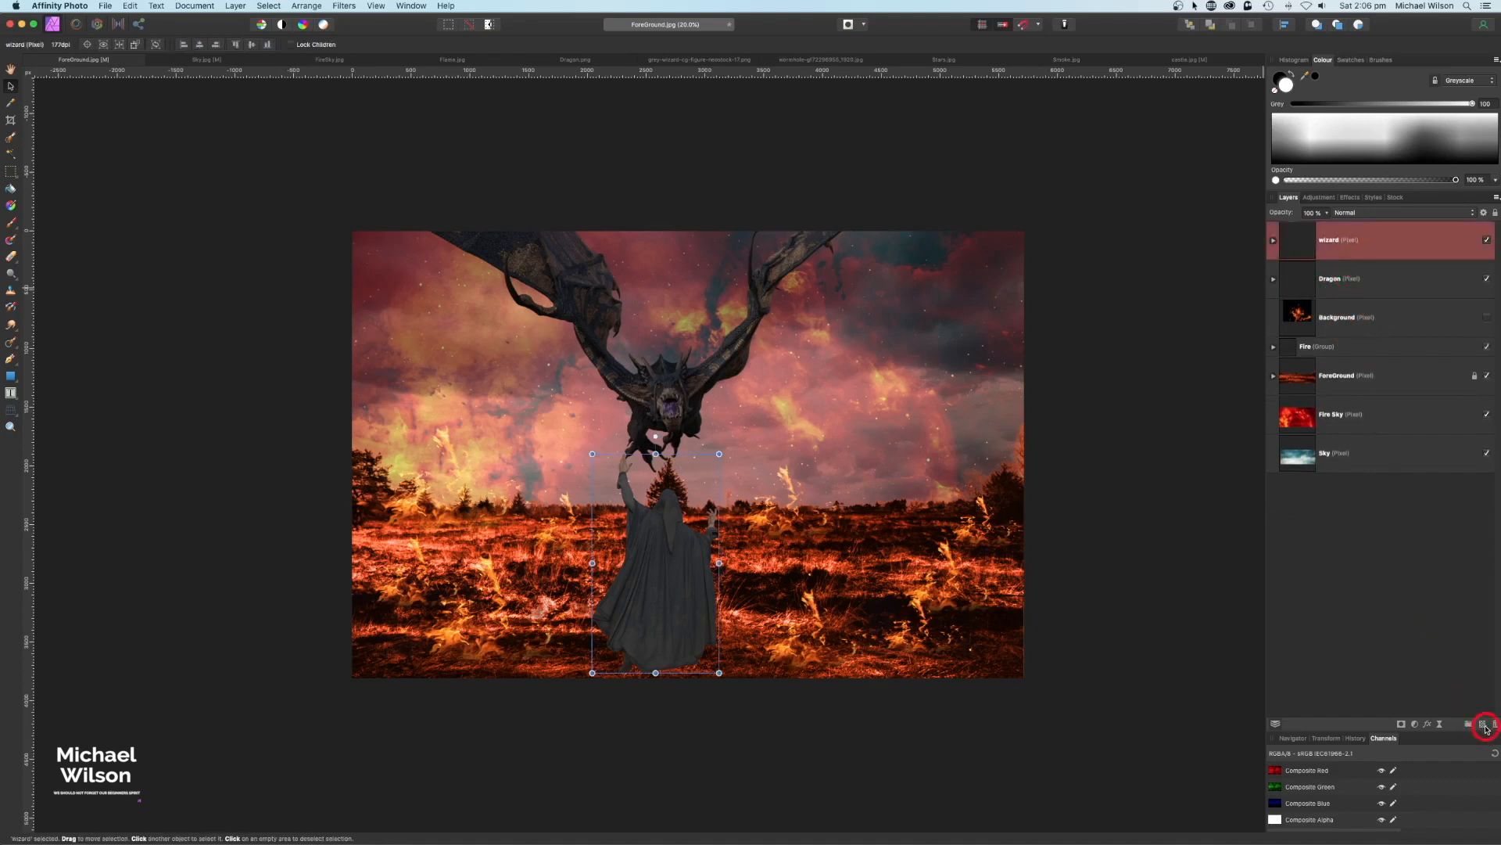
pyautogui.click(1485, 725)
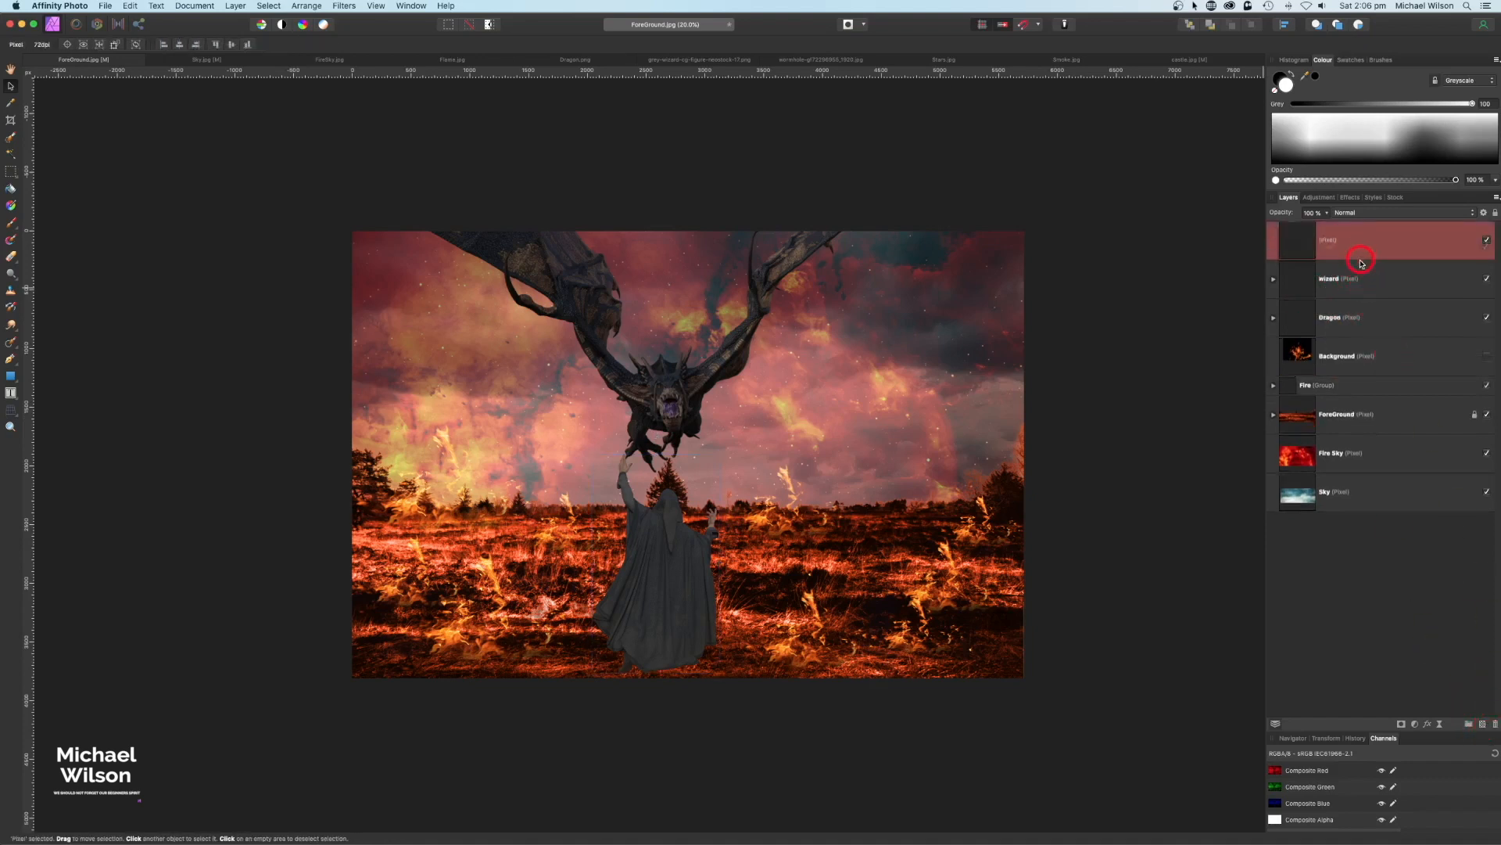
pyautogui.moveTo(1362, 263); pyautogui.dragTo(1361, 286)
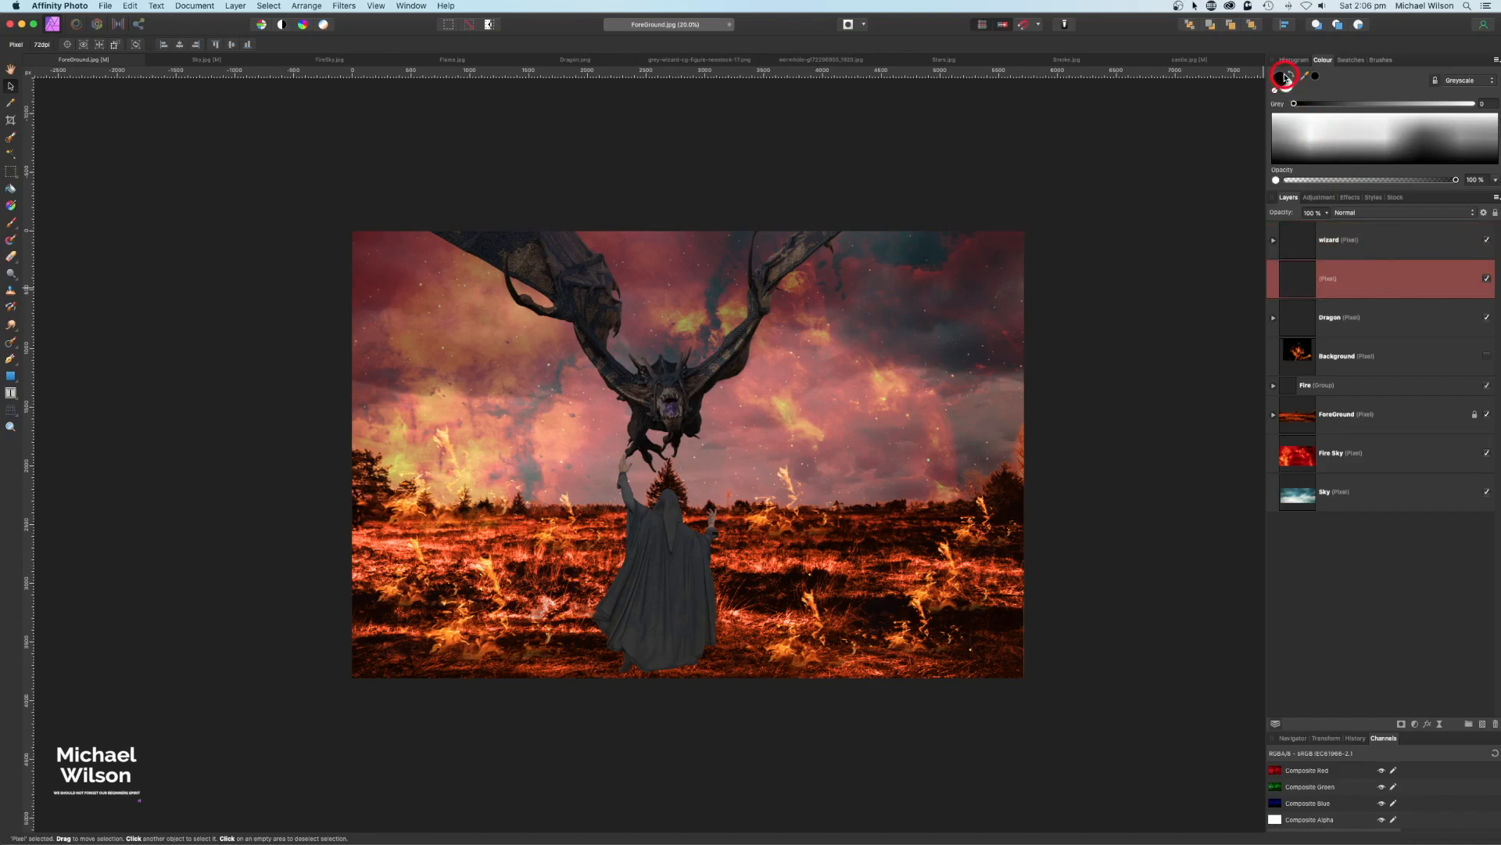
pyautogui.click(6, 228)
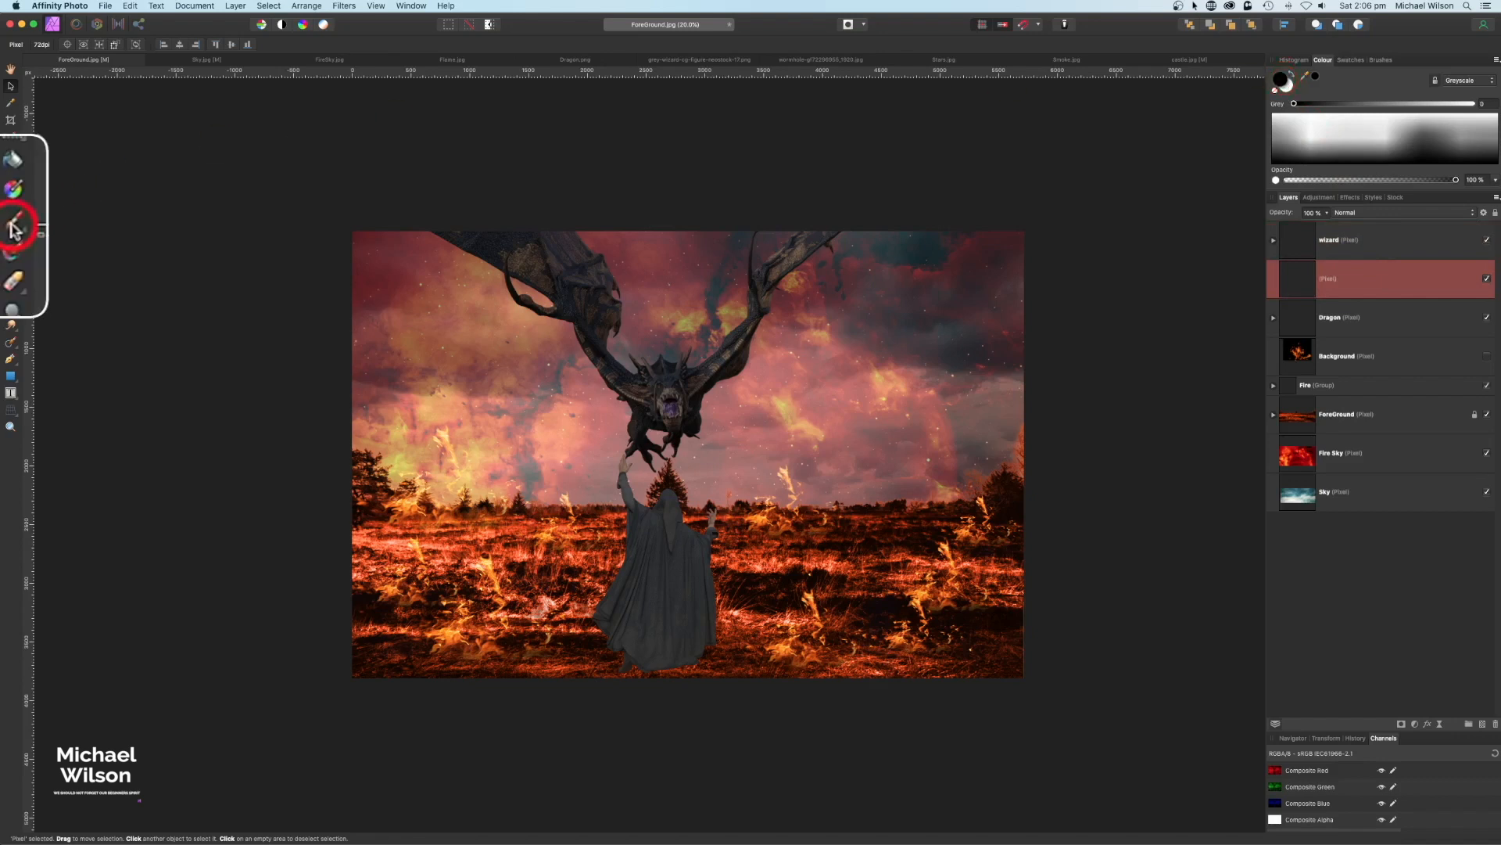
pyautogui.moveTo(636, 679)
pyautogui.mouseDown()
pyautogui.moveTo(672, 677)
pyautogui.moveTo(585, 668)
pyautogui.moveTo(723, 667)
pyautogui.moveTo(671, 675)
pyautogui.moveTo(714, 654)
pyautogui.moveTo(702, 683)
pyautogui.moveTo(598, 674)
pyautogui.moveTo(738, 670)
pyautogui.mouseUp()
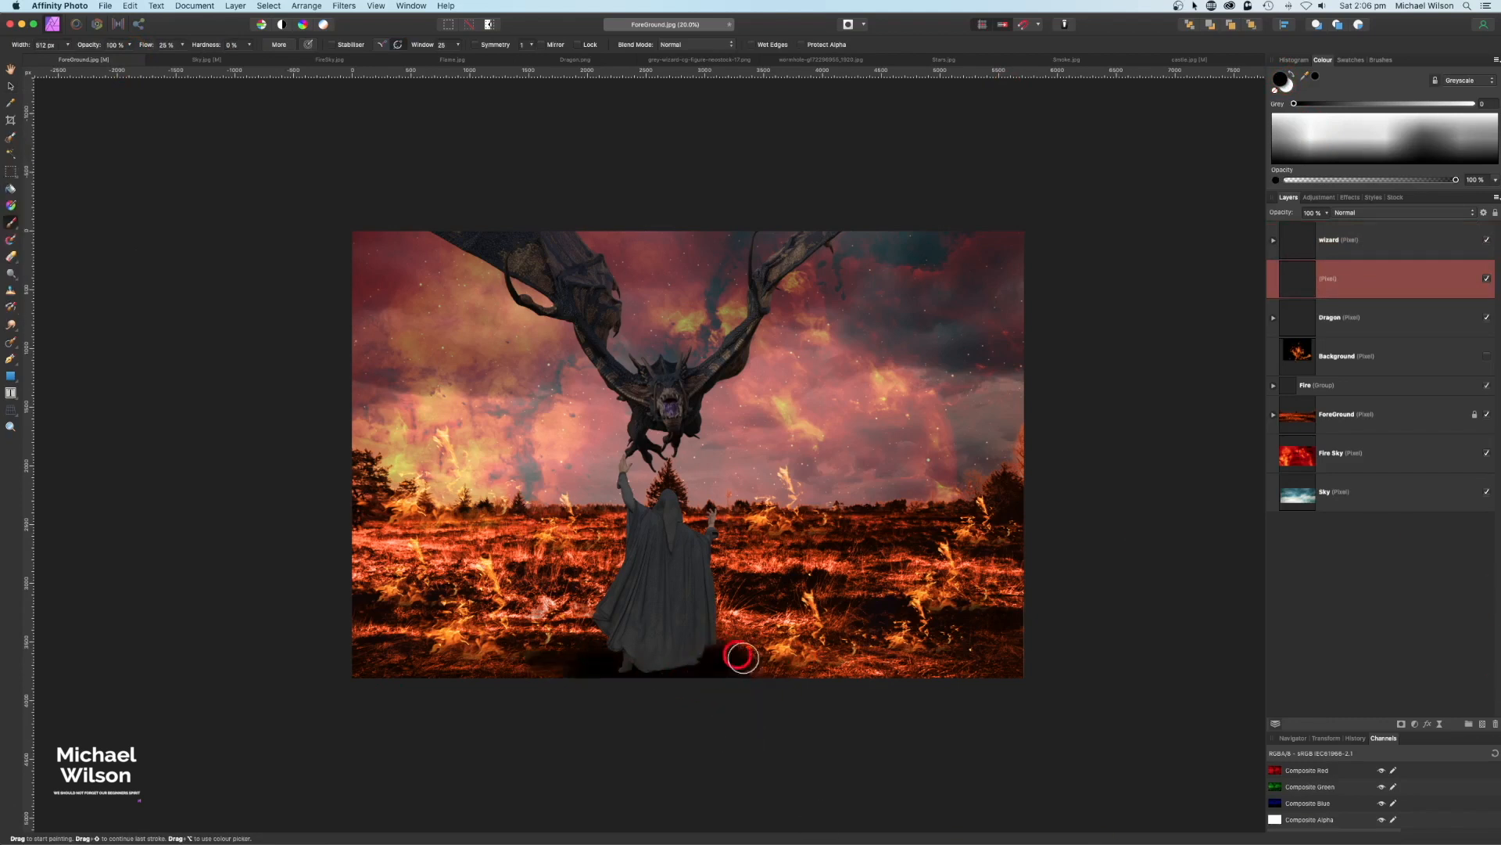
# Rename the new painted pixel layer as Shadow
pyautogui.doubleClick(1332, 283)
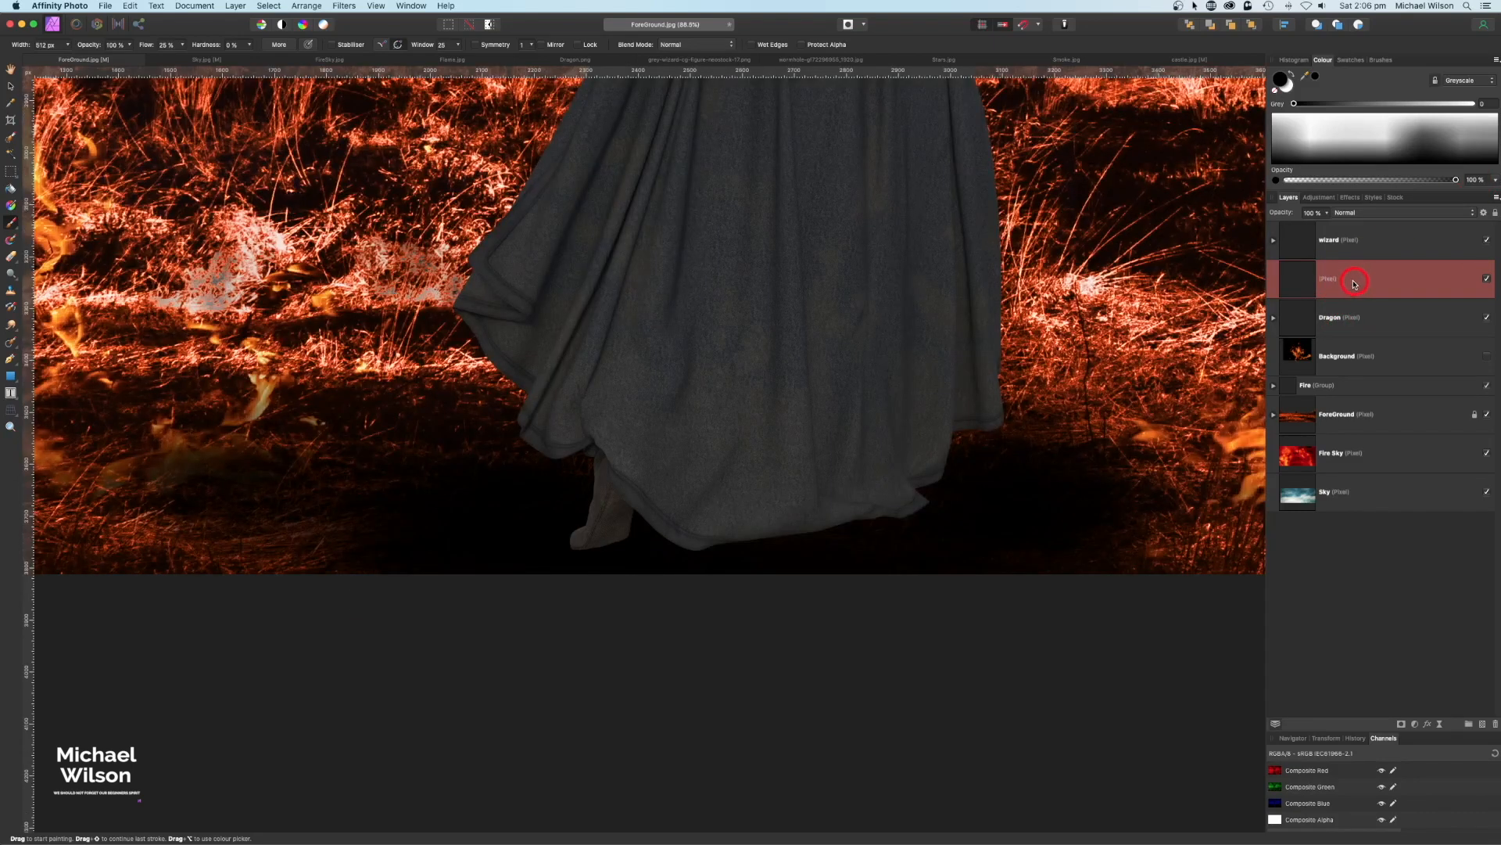
pyautogui.doubleClick(1332, 280)
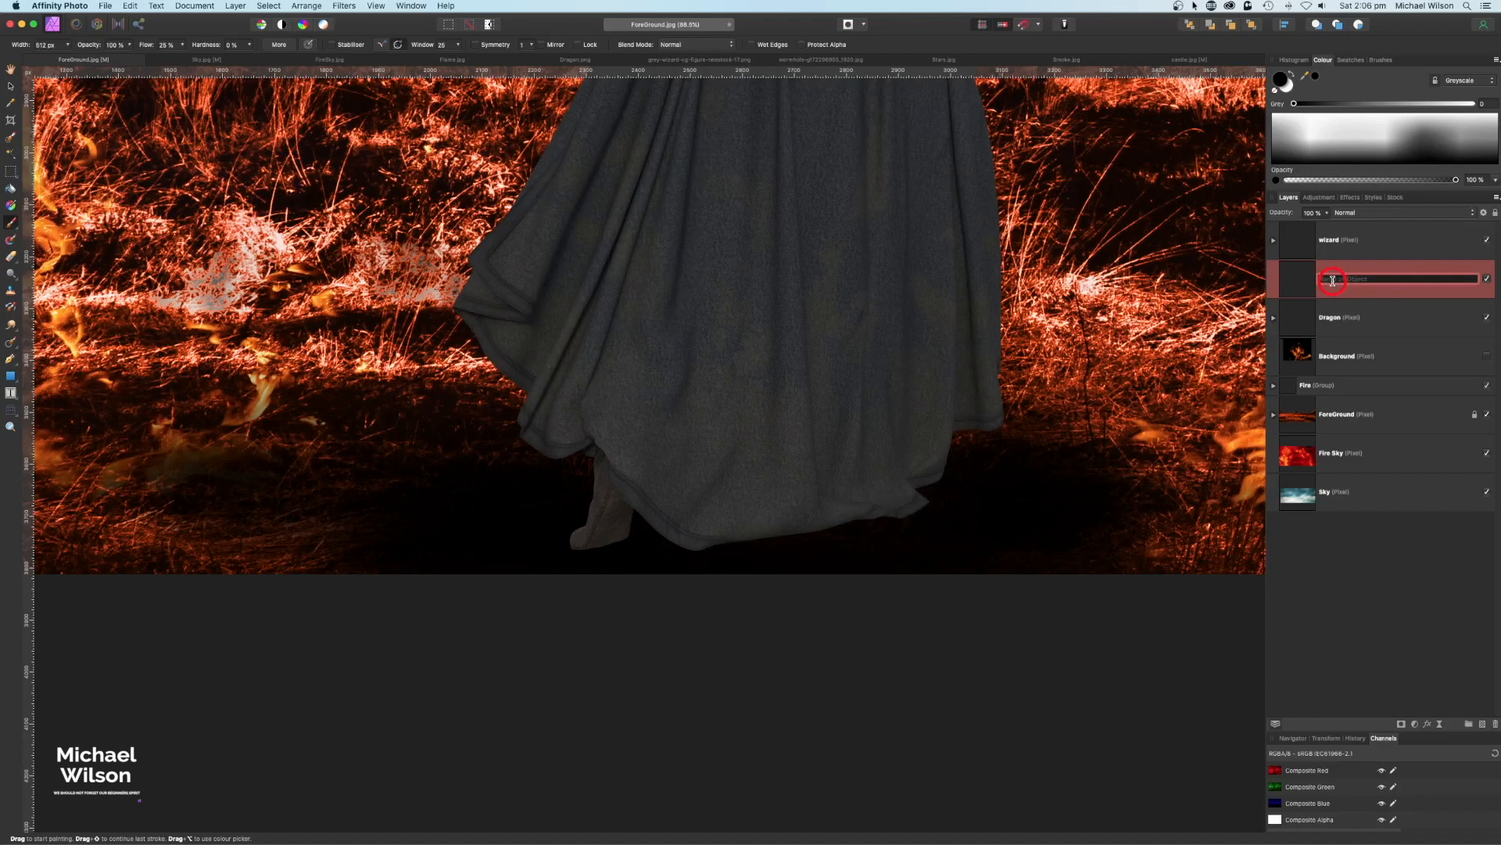
pyautogui.write('Sha')
pyautogui.write('dow')
pyautogui.press('Return')
pyautogui.press('super+0')
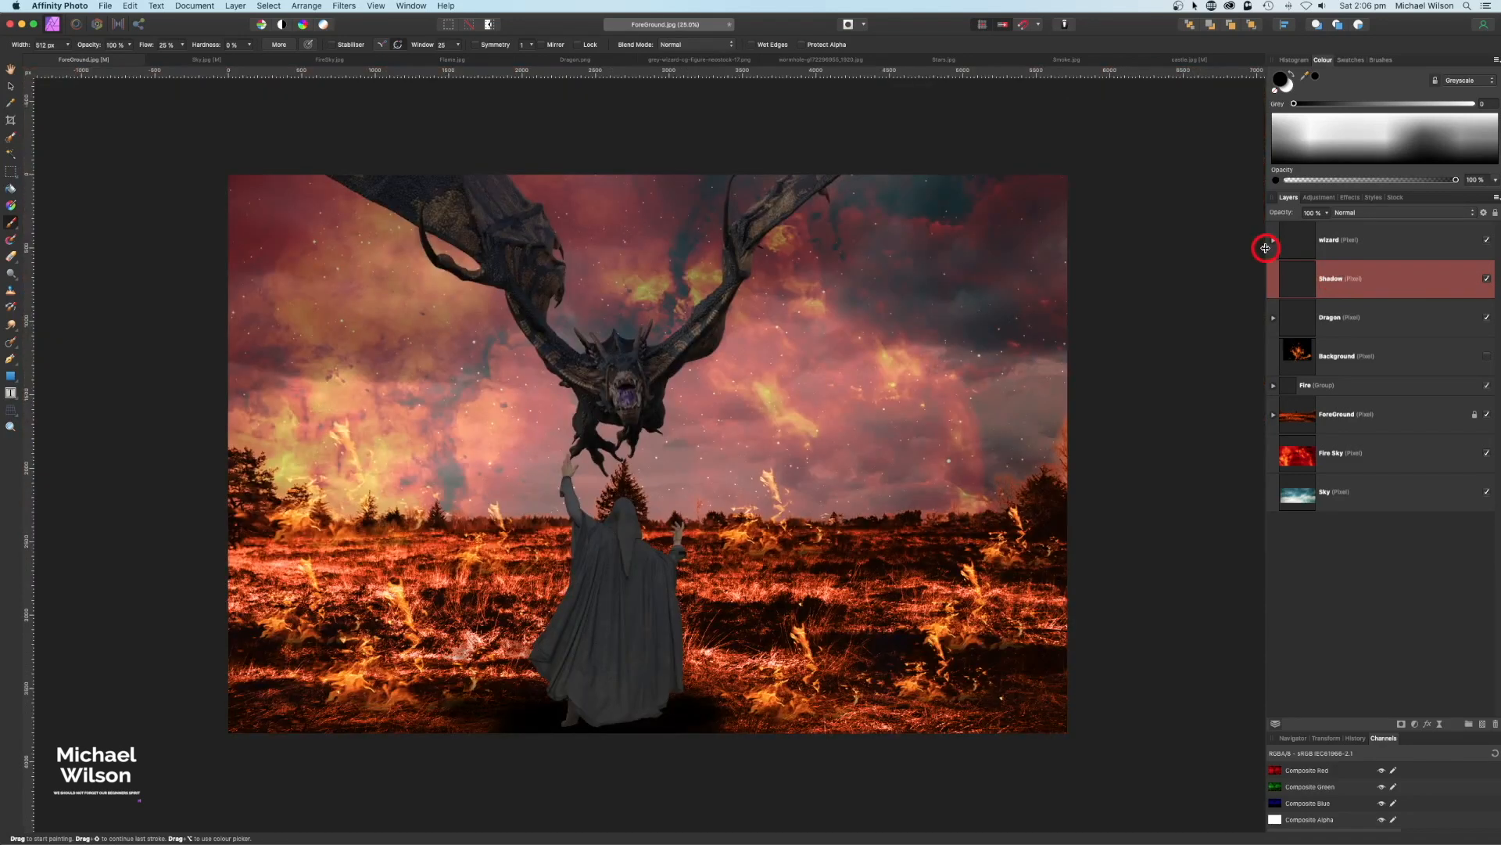
# Nest a Recolour adjustment inside the Dragon layer and set it to an orange hue at 100% saturation
pyautogui.click(1297, 280)
pyautogui.click(1323, 326)
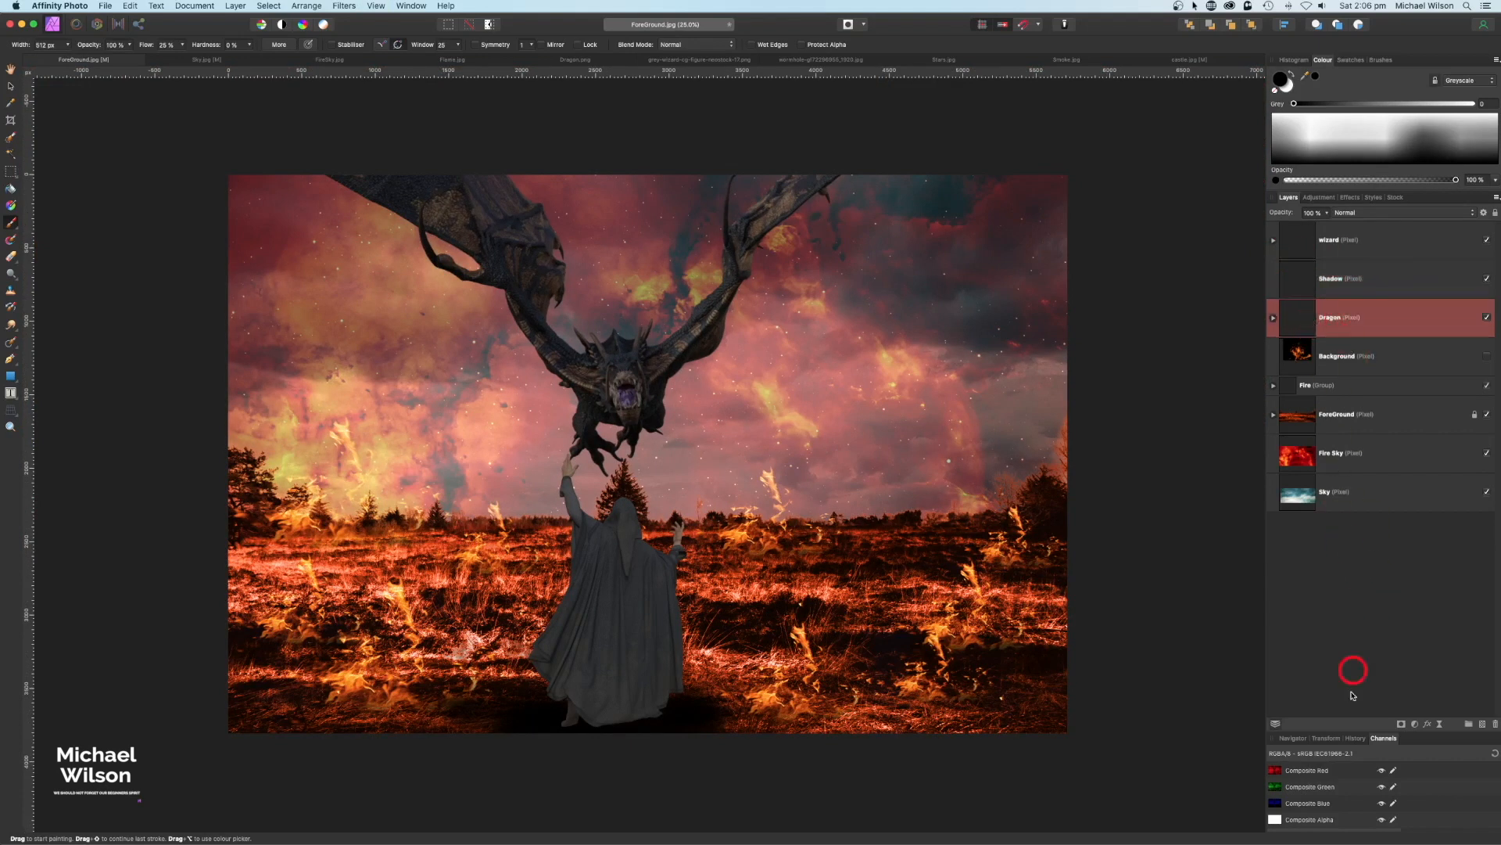
pyautogui.click(1414, 725)
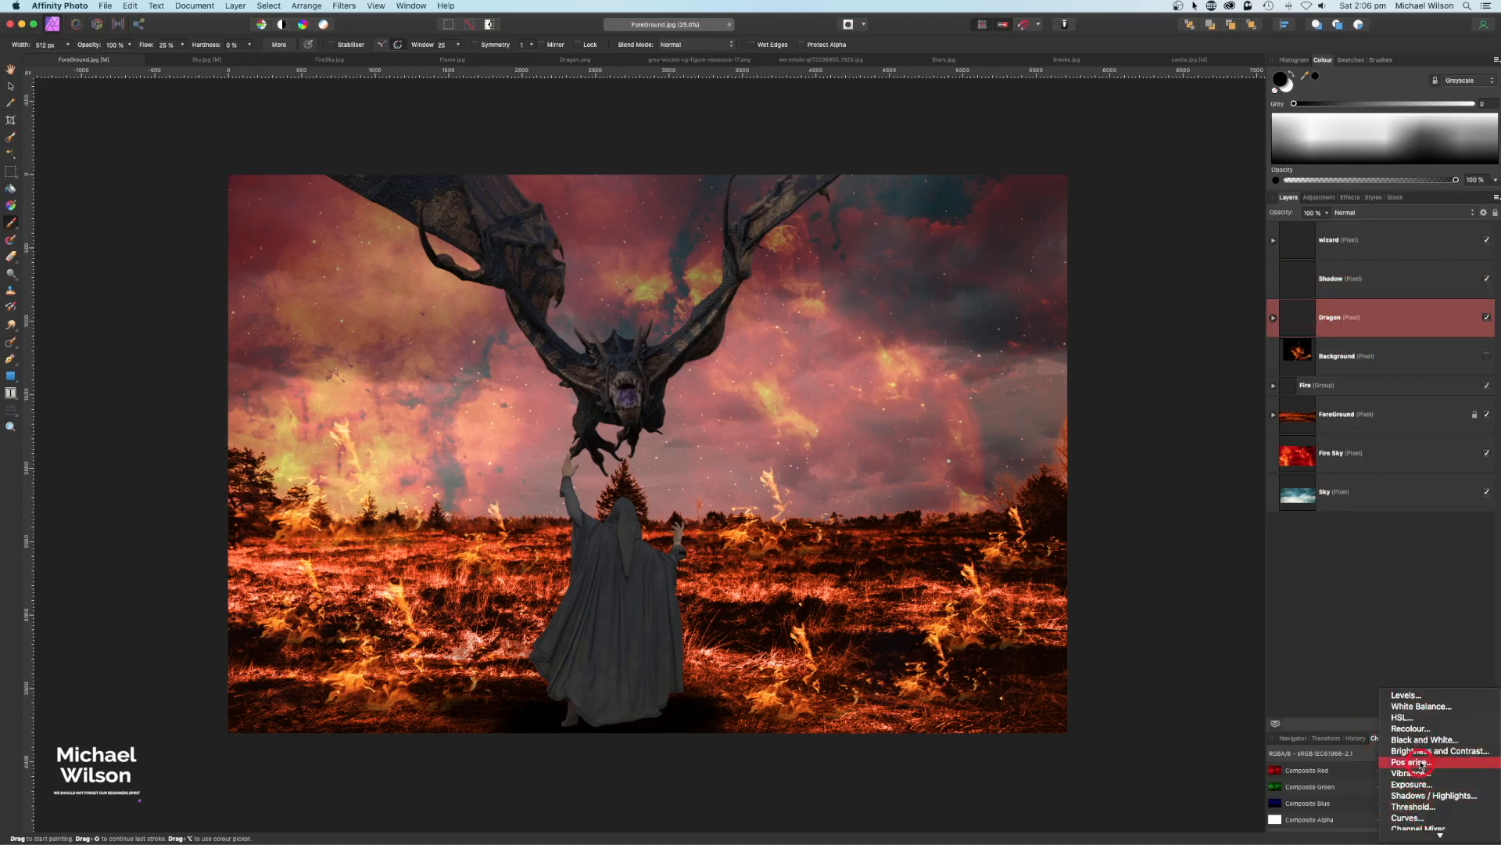
pyautogui.click(1419, 733)
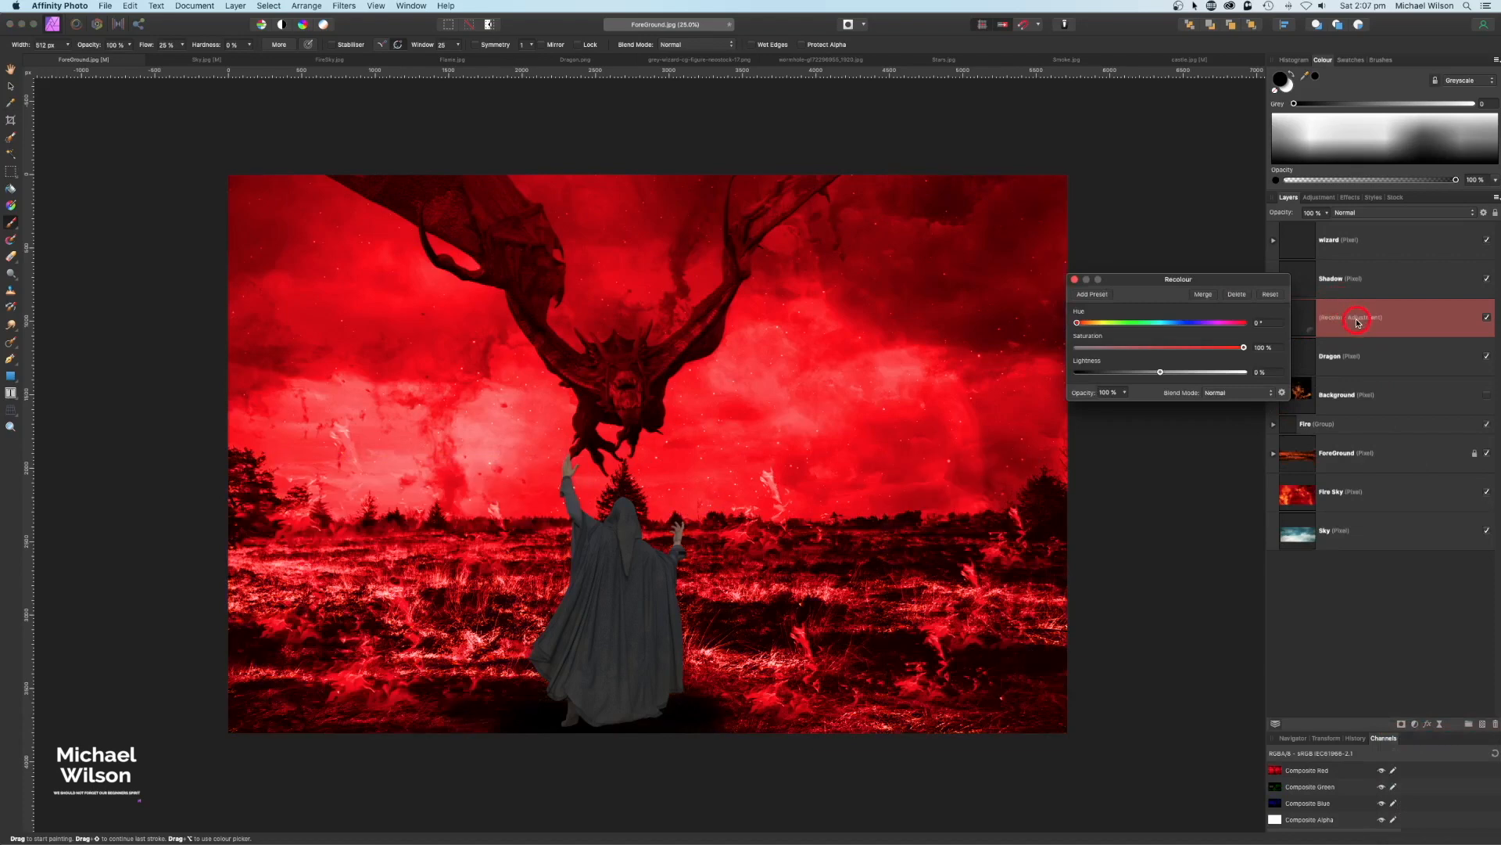
pyautogui.moveTo(1358, 322); pyautogui.dragTo(1410, 360)
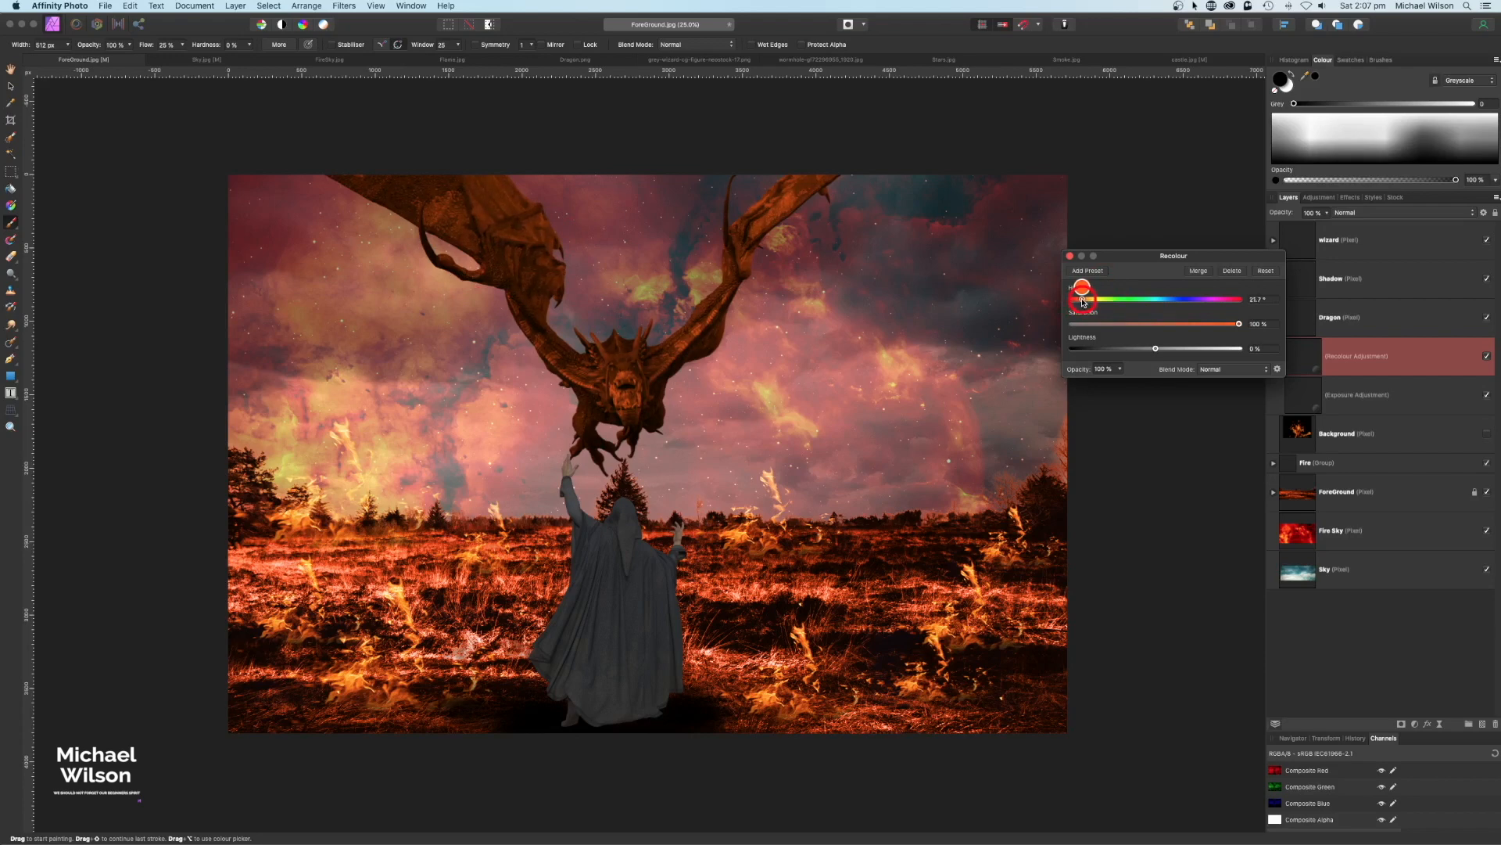
pyautogui.click(1069, 259)
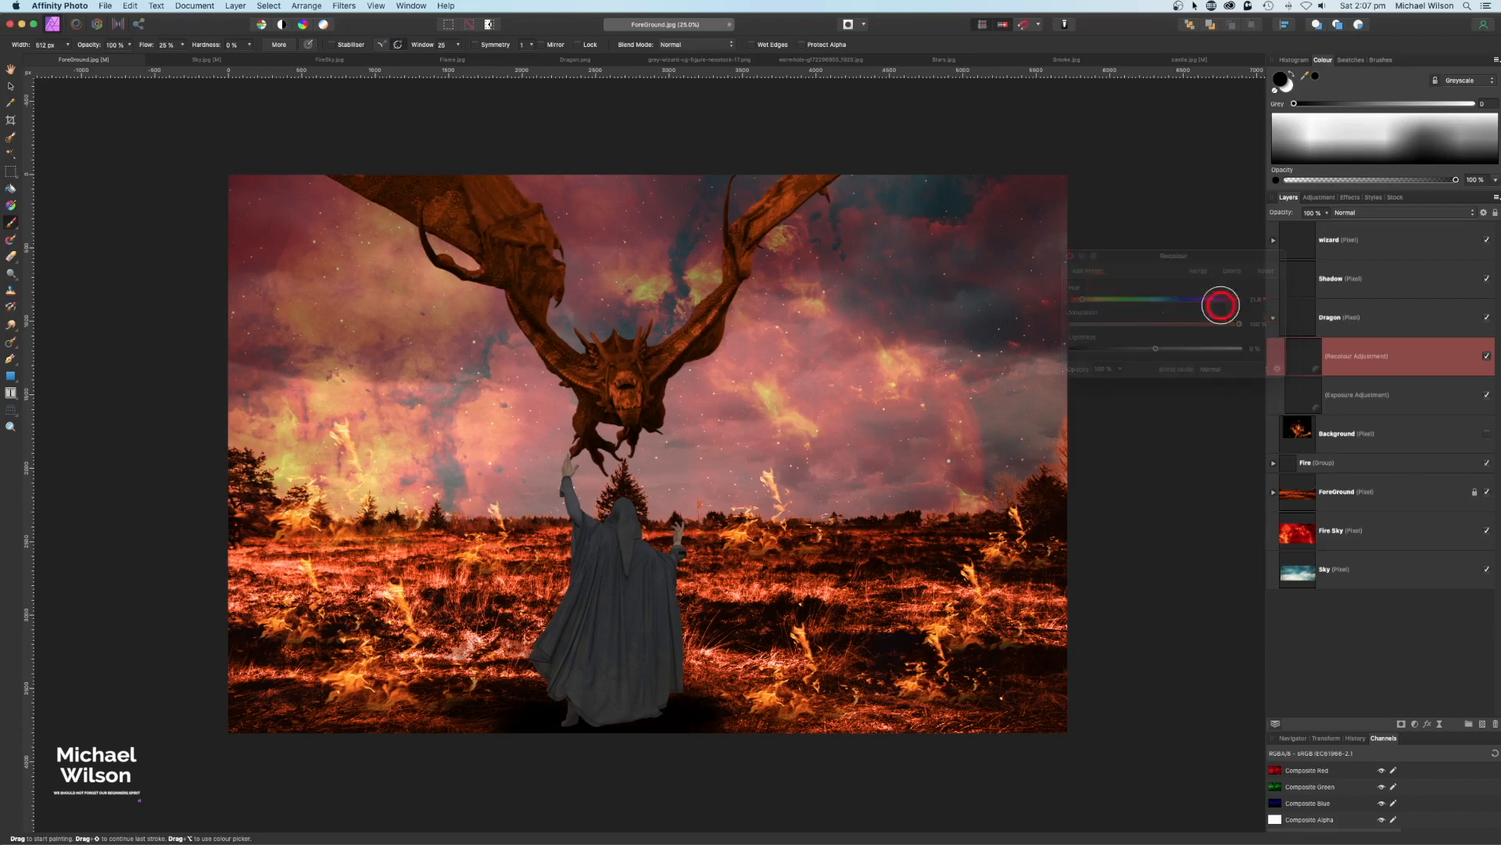
# Invert the Recolour adjustment to hide its effect, and set up a soft 32 px basic brush with white paint and 100% flow
pyautogui.click(1307, 358)
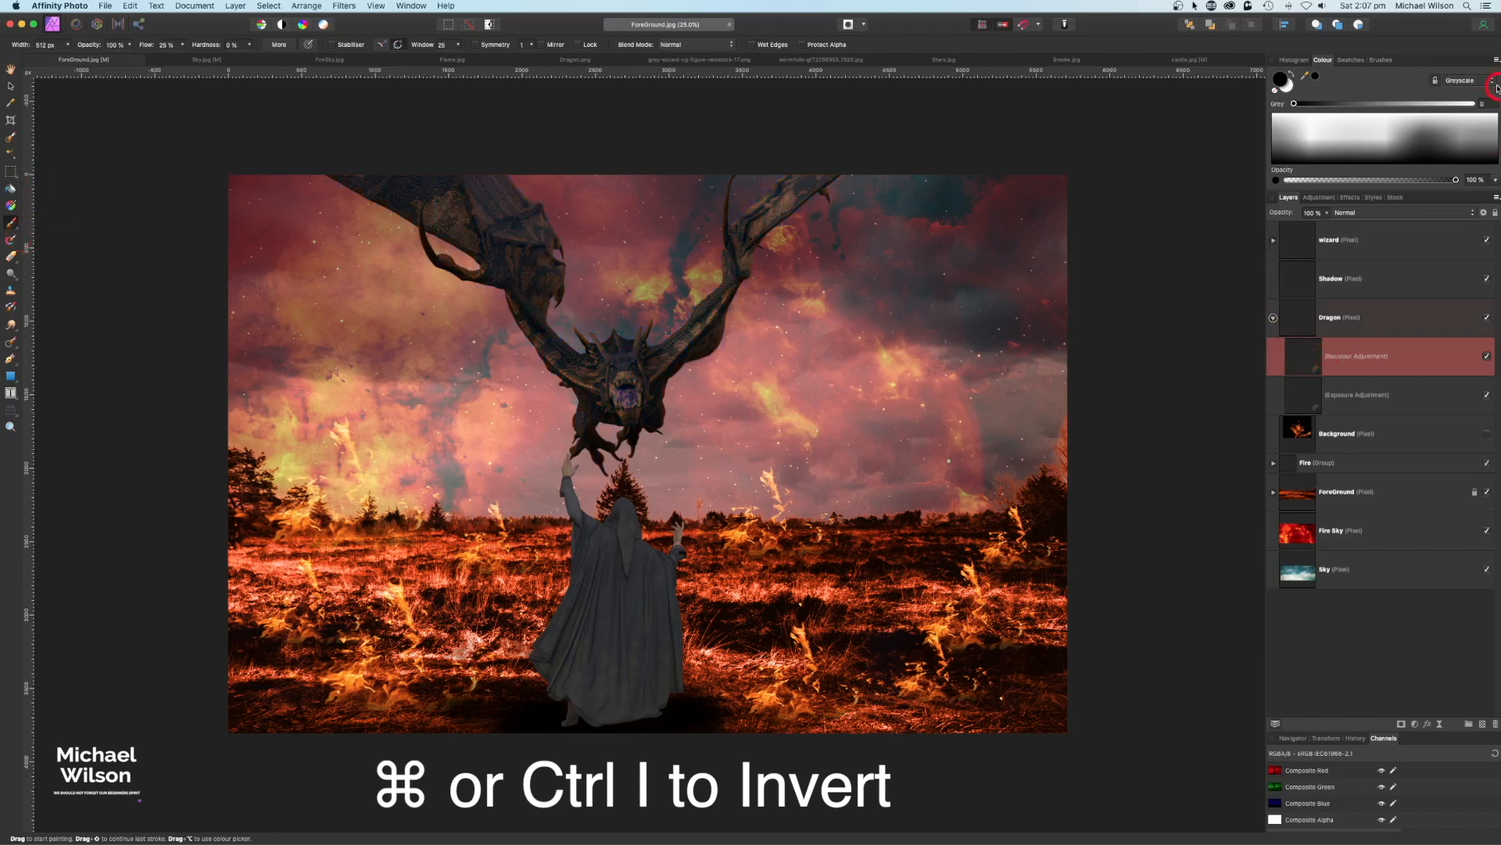
pyautogui.click(1382, 63)
pyautogui.scroll(-5, 1386, 156)
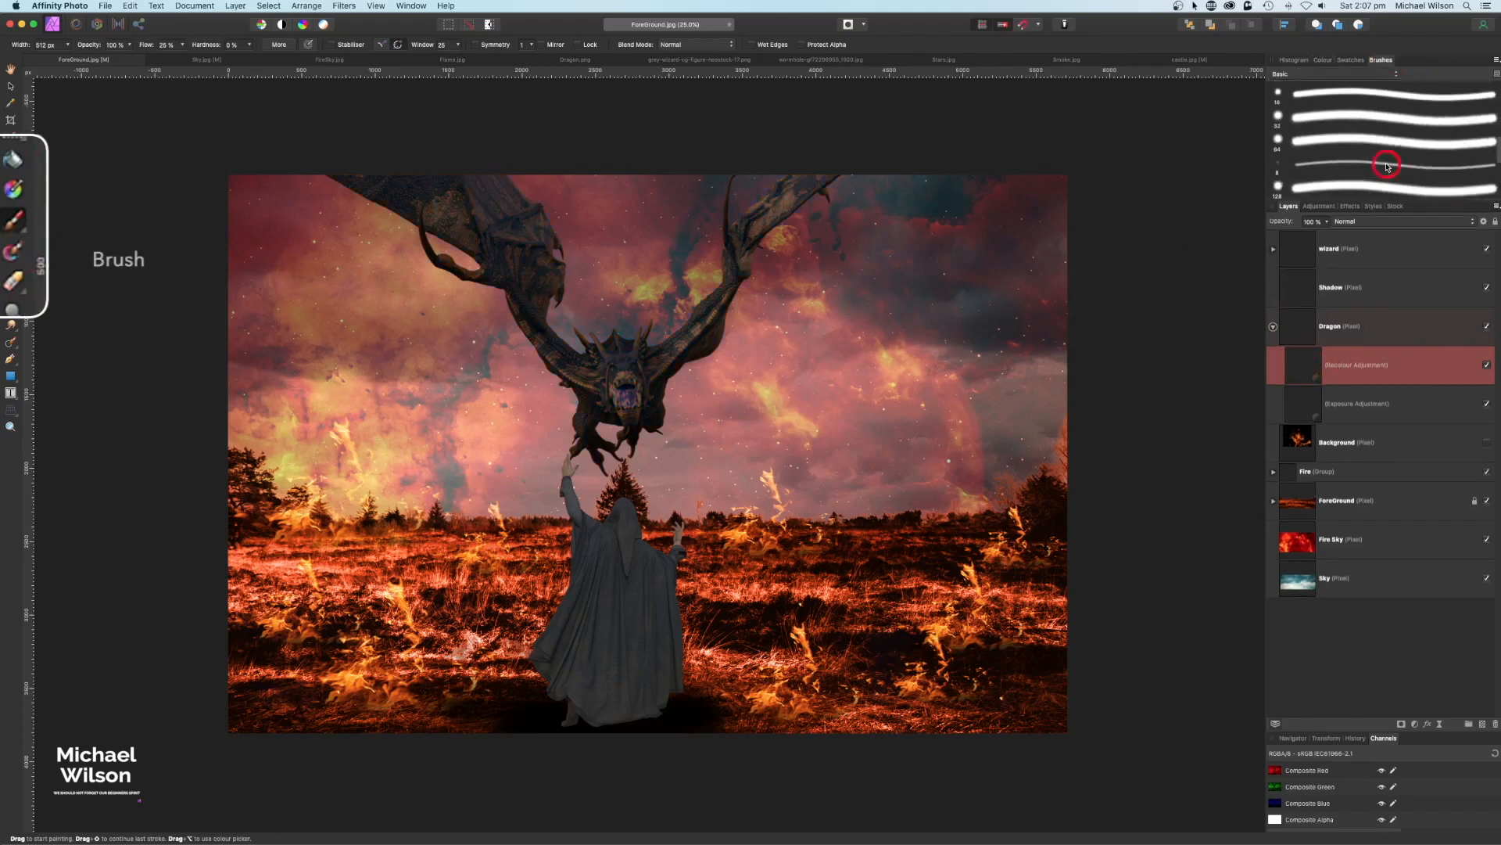
pyautogui.scroll(-2, 1388, 167)
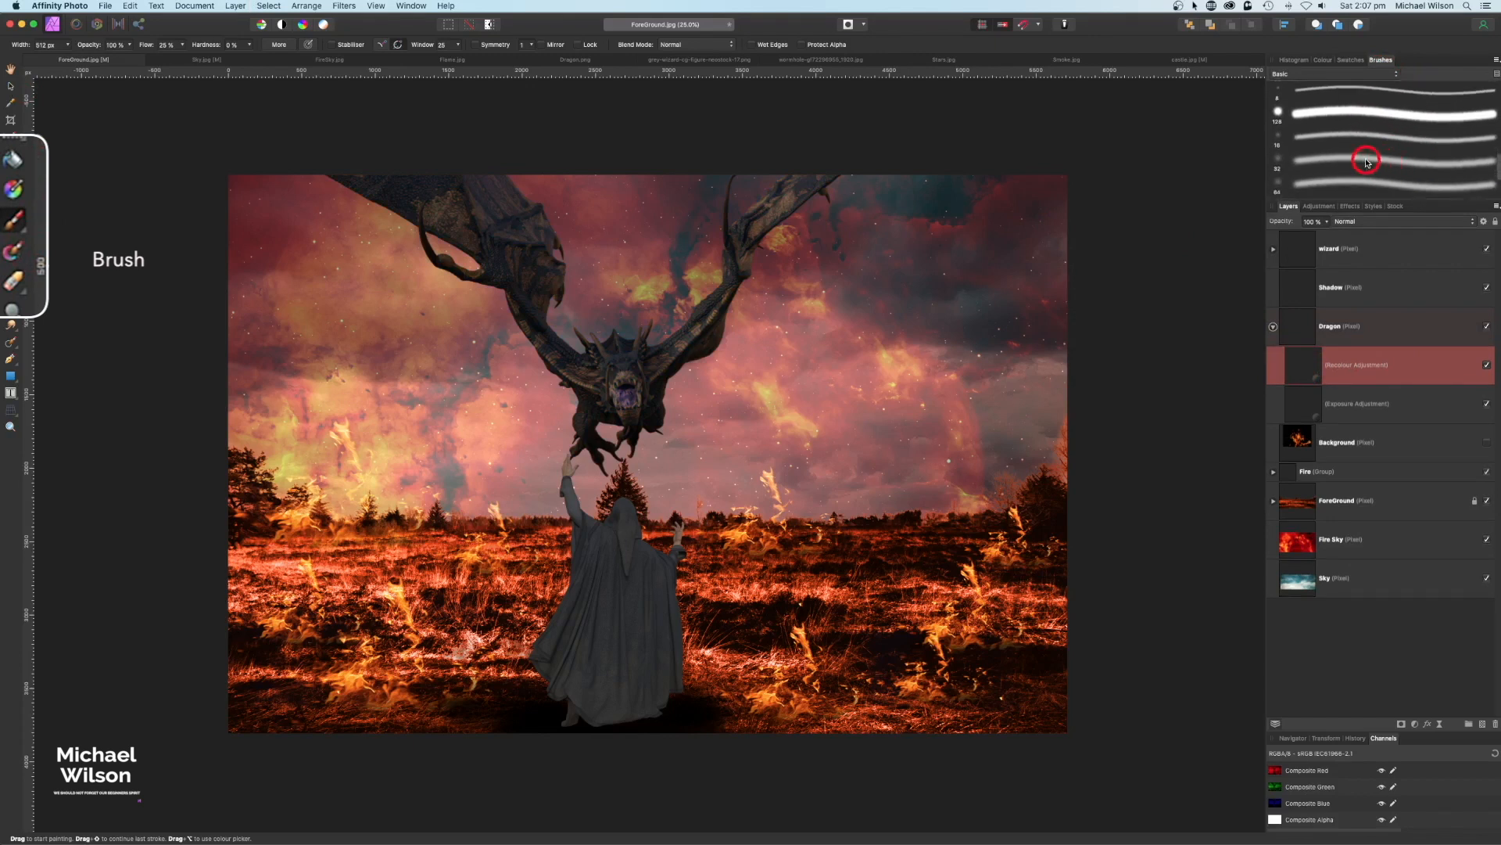
pyautogui.click(1399, 158)
pyautogui.click(1323, 61)
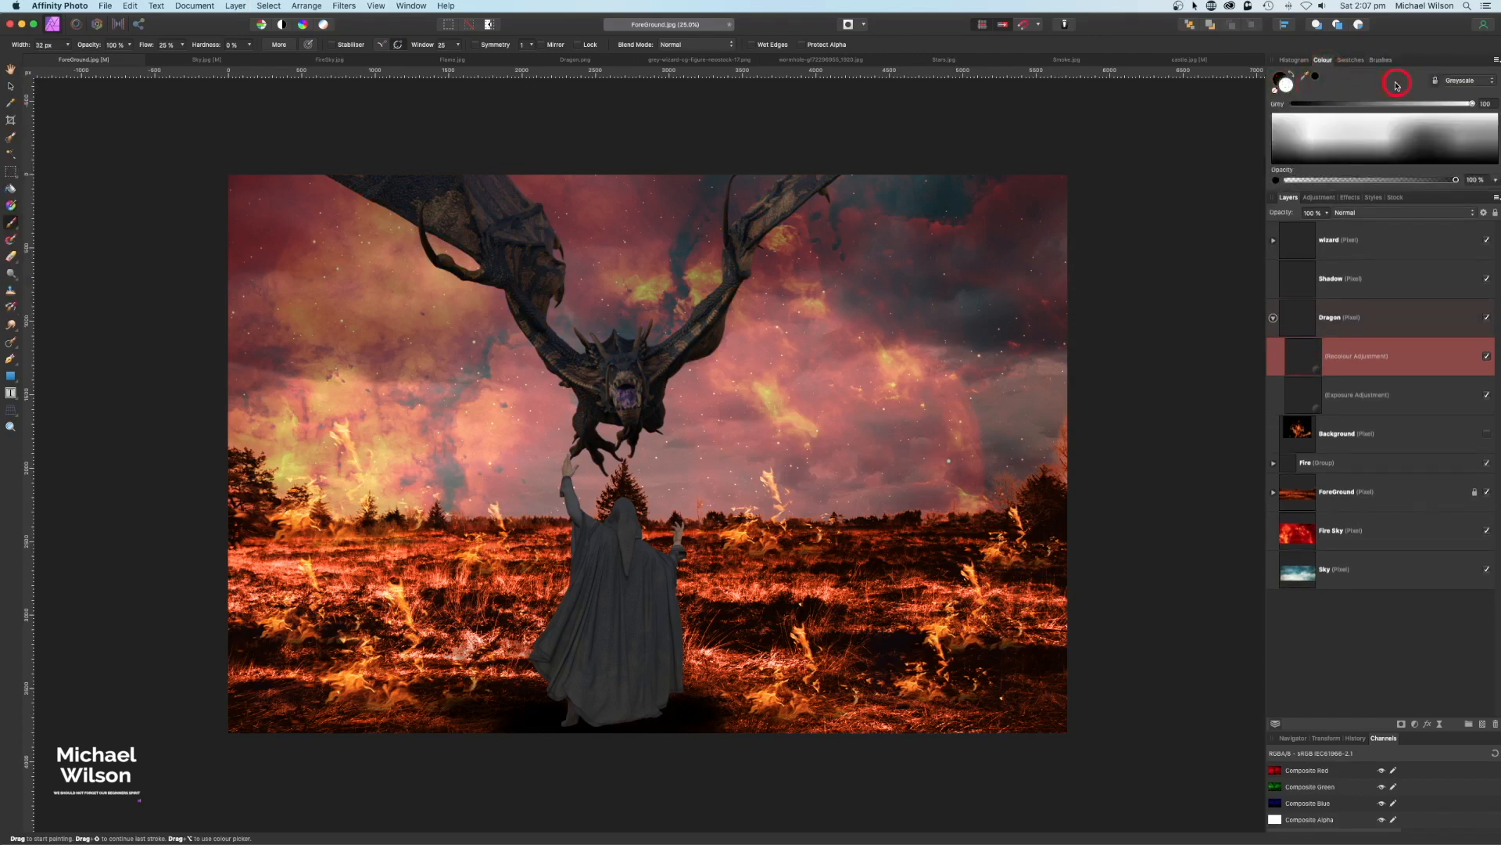
pyautogui.moveTo(143, 47); pyautogui.dragTo(204, 46)
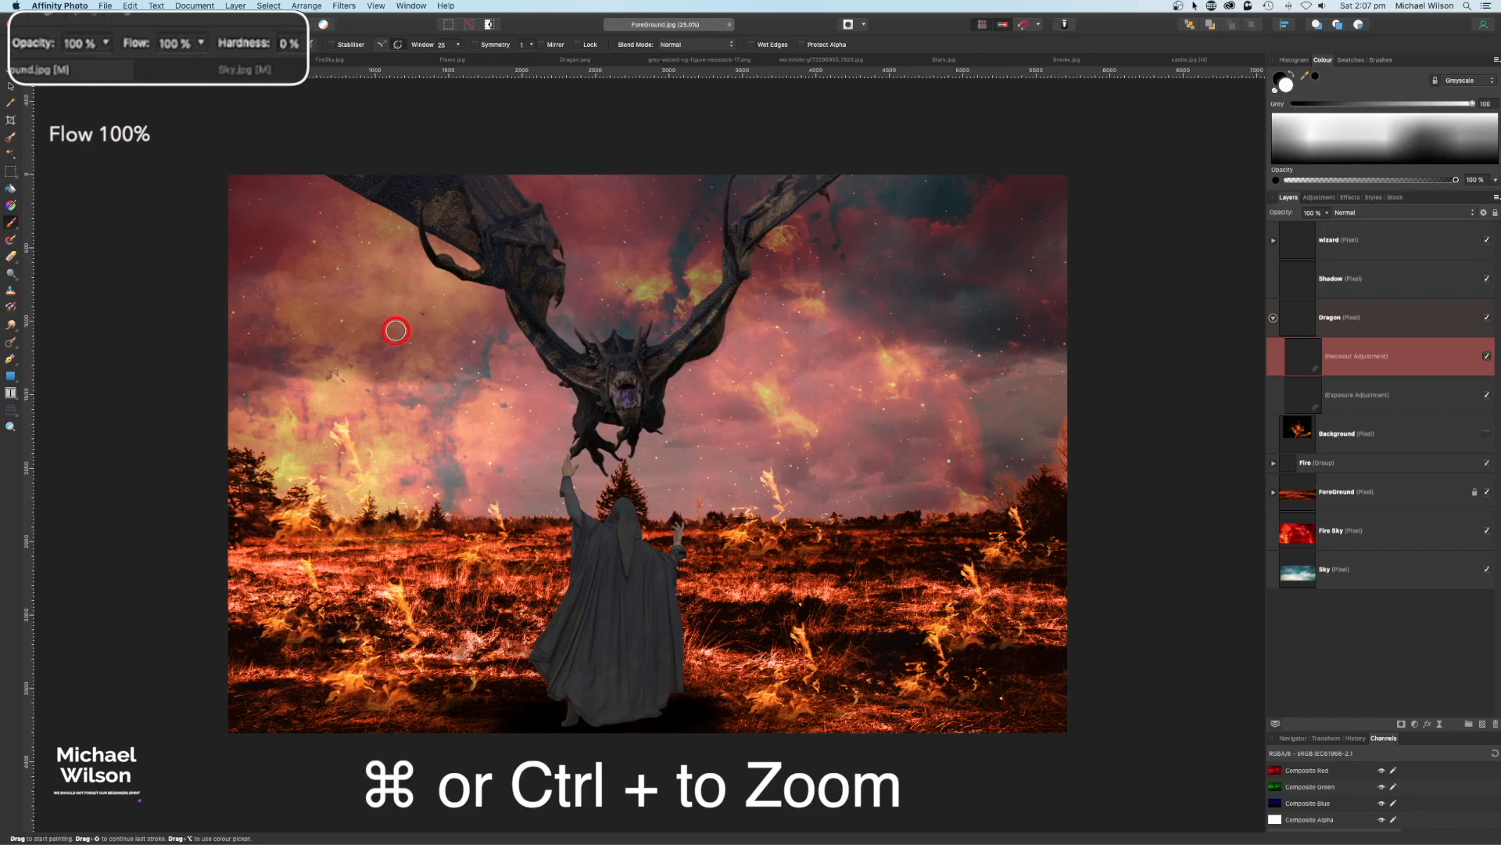
# Shrink the brush, set its hardness to 10%, and paint orange glow along the lower edge and claw of the dragon's left-hand wing
pyautogui.press('super+plus')
pyautogui.press('super+plus')
pyautogui.press('space')
pyautogui.moveTo(282, 223); pyautogui.dragTo(518, 549)
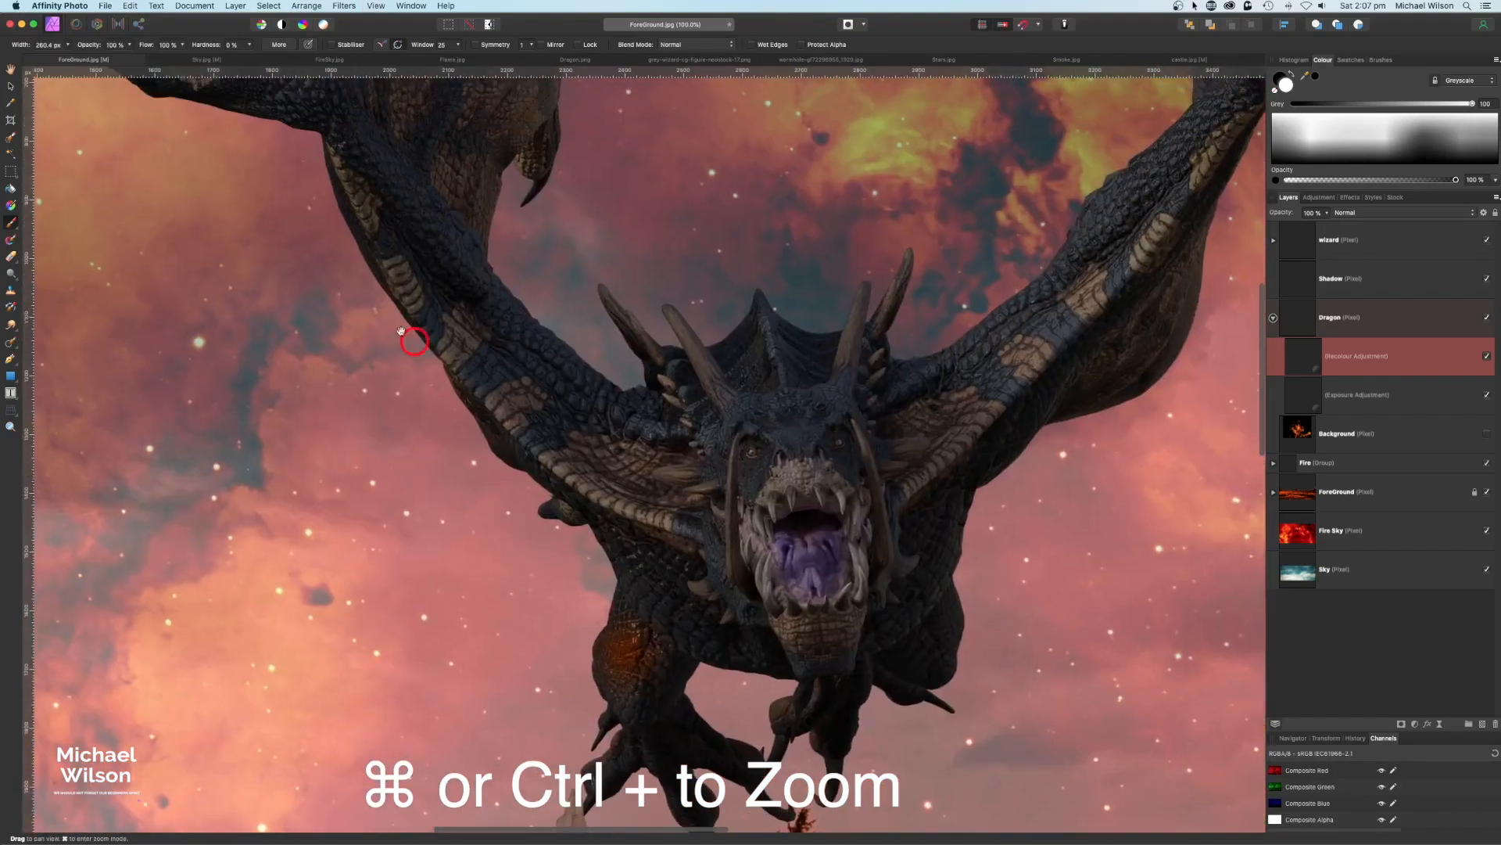
pyautogui.moveTo(235, 242); pyautogui.dragTo(677, 577)
pyautogui.moveTo(444, 378); pyautogui.dragTo(669, 676)
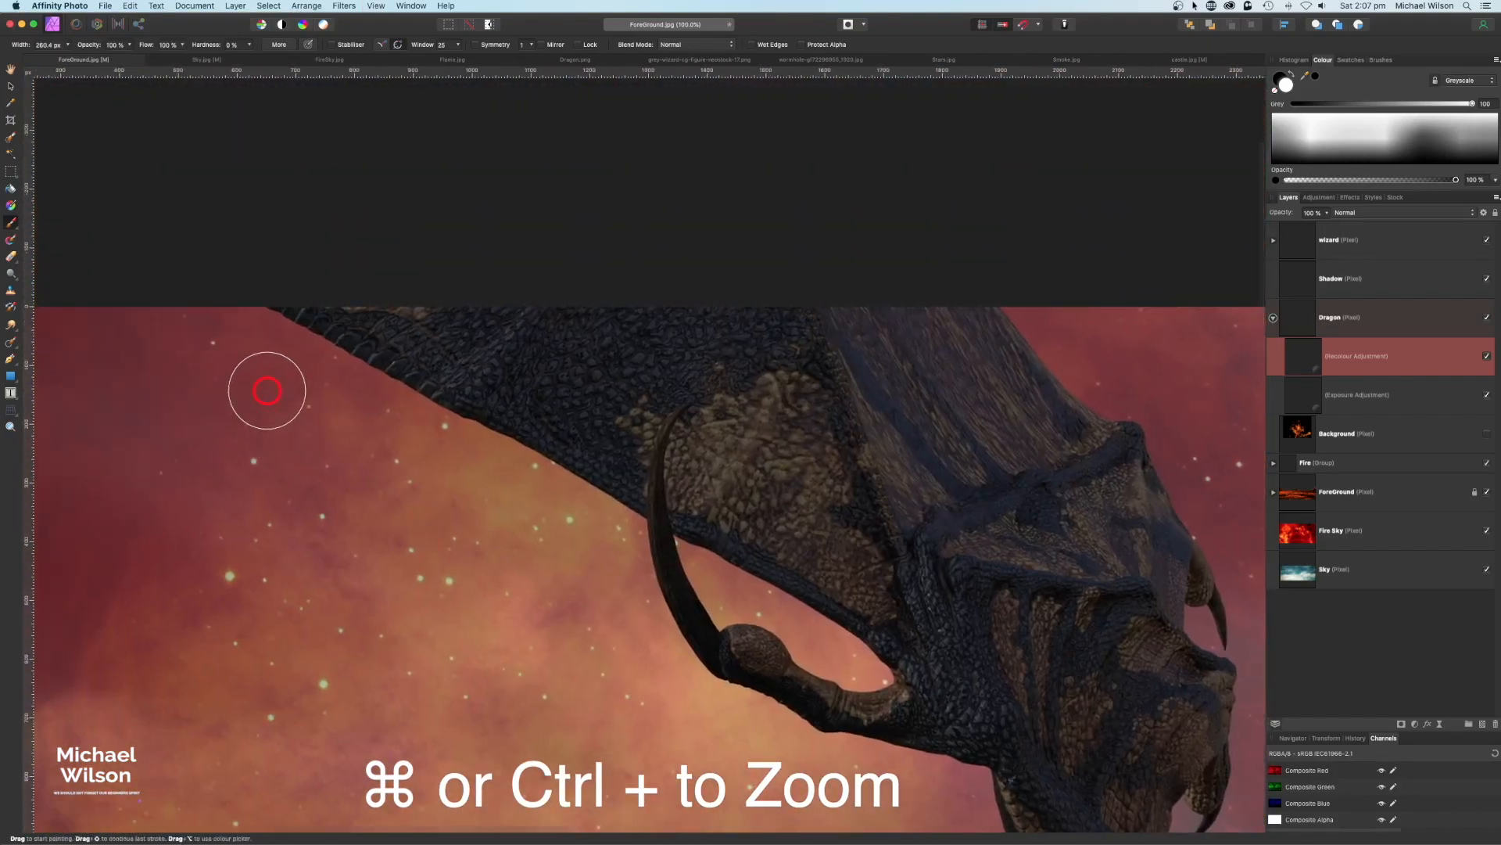
pyautogui.press('[')
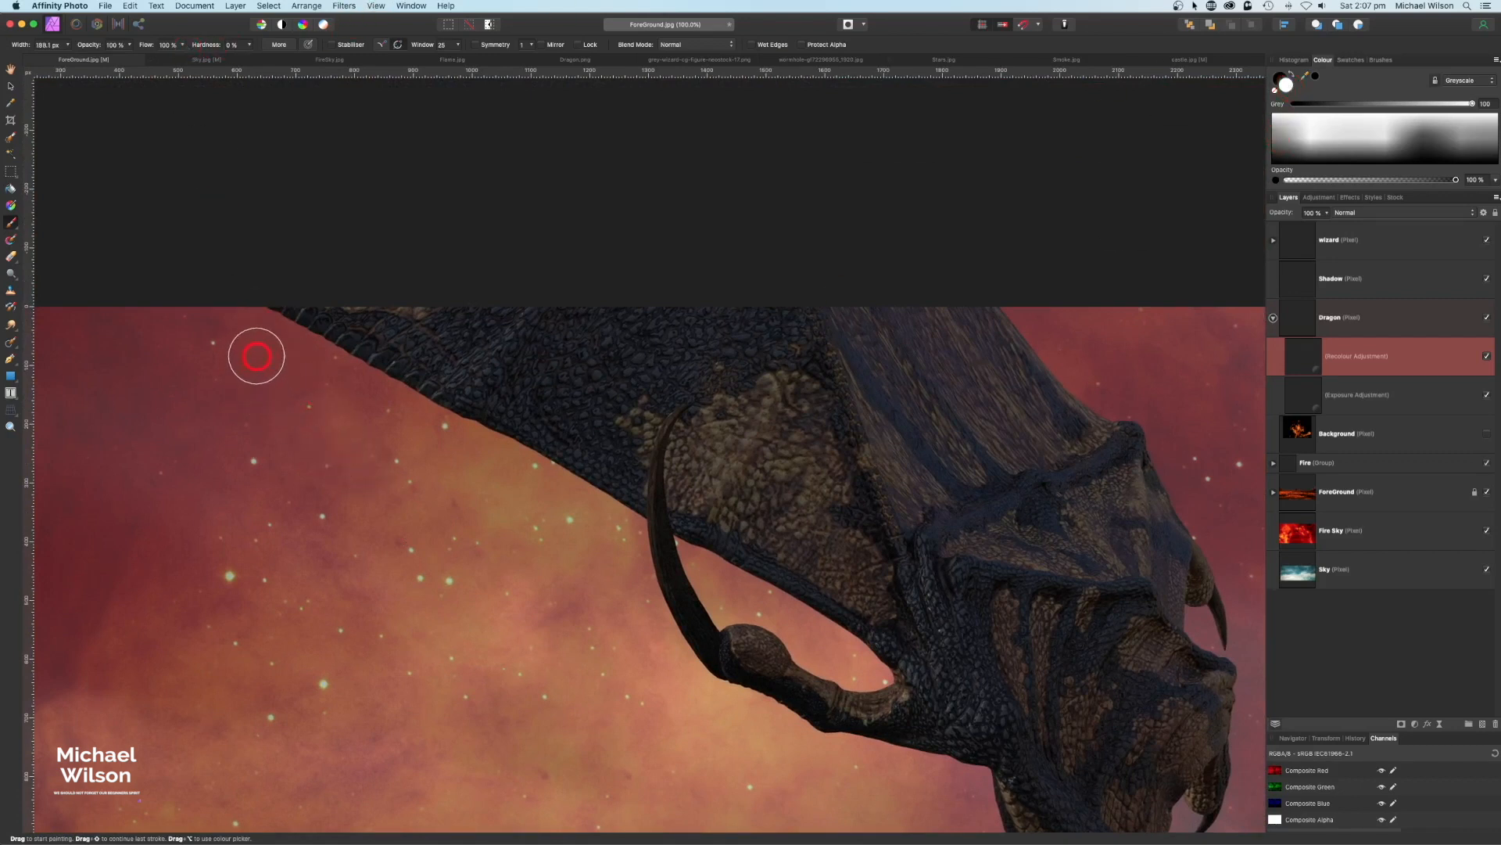
pyautogui.moveTo(259, 320)
pyautogui.mouseDown()
pyautogui.moveTo(547, 475)
pyautogui.moveTo(619, 537)
pyautogui.moveTo(632, 531)
pyautogui.moveTo(633, 583)
pyautogui.moveTo(694, 710)
pyautogui.moveTo(910, 773)
pyautogui.mouseUp()
pyautogui.moveTo(200, 47); pyautogui.dragTo(204, 47)
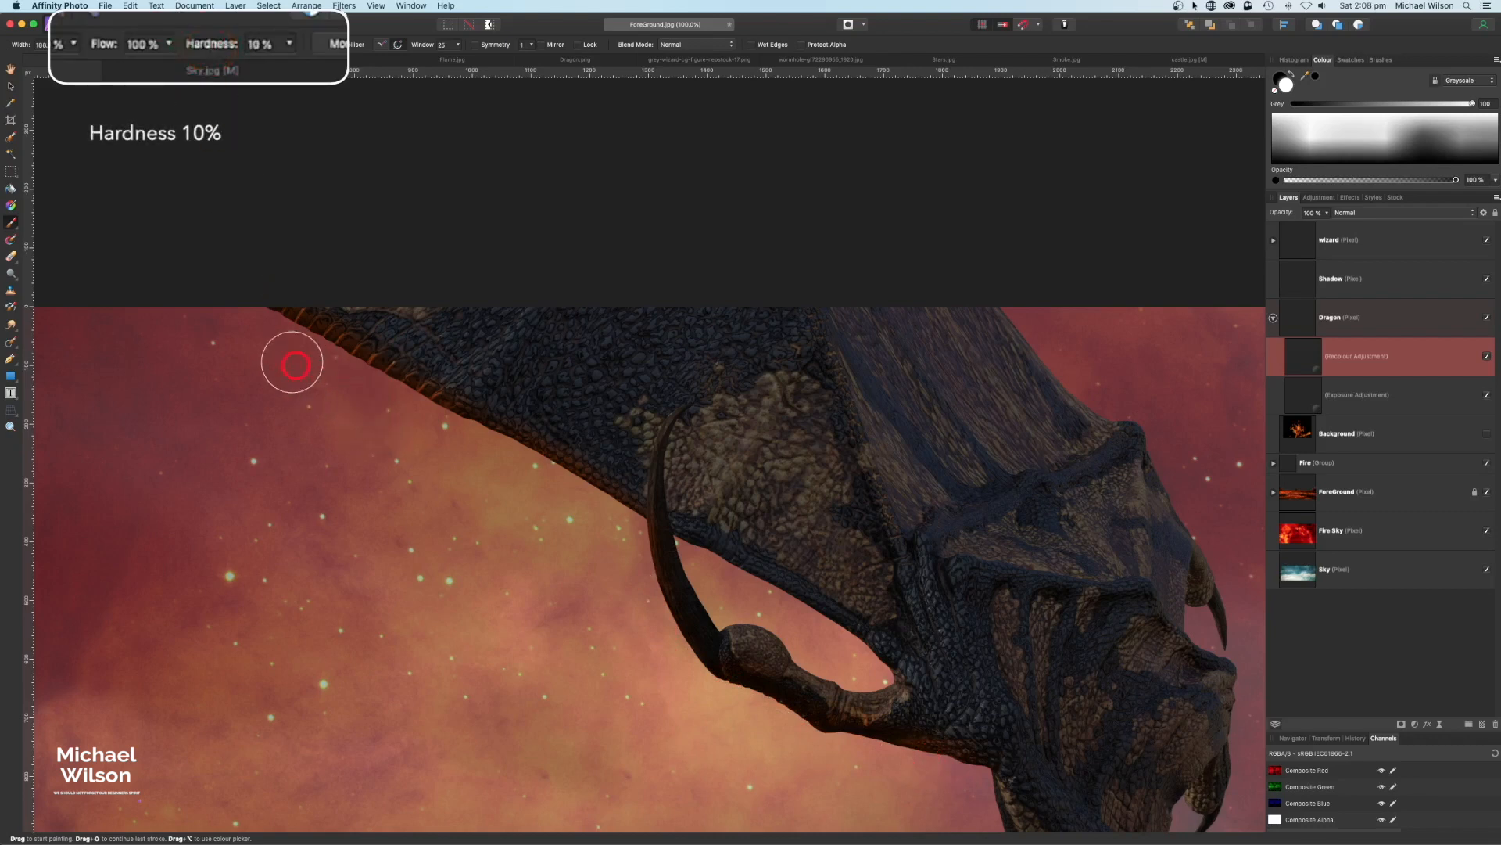
pyautogui.moveTo(281, 340)
pyautogui.mouseDown()
pyautogui.moveTo(598, 511)
pyautogui.moveTo(680, 670)
pyautogui.moveTo(719, 585)
pyautogui.moveTo(684, 547)
pyautogui.moveTo(852, 645)
pyautogui.mouseUp()
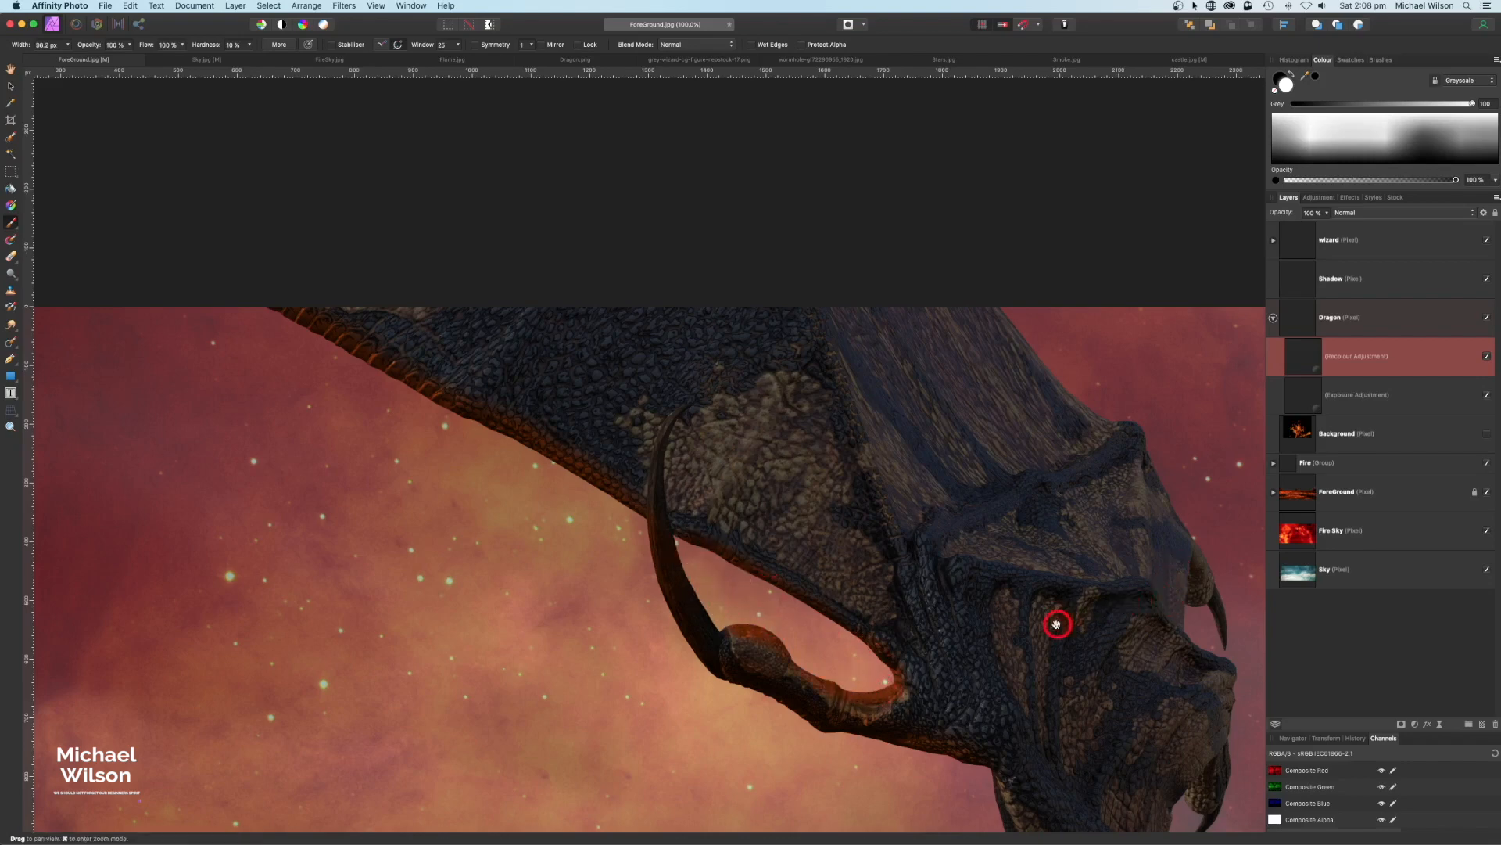
# Continue painting the orange glow down the left-hand wing arm and around the dragon's body edge, legs and claws
pyautogui.moveTo(1059, 623); pyautogui.dragTo(821, 405)
pyautogui.moveTo(736, 548); pyautogui.dragTo(776, 609)
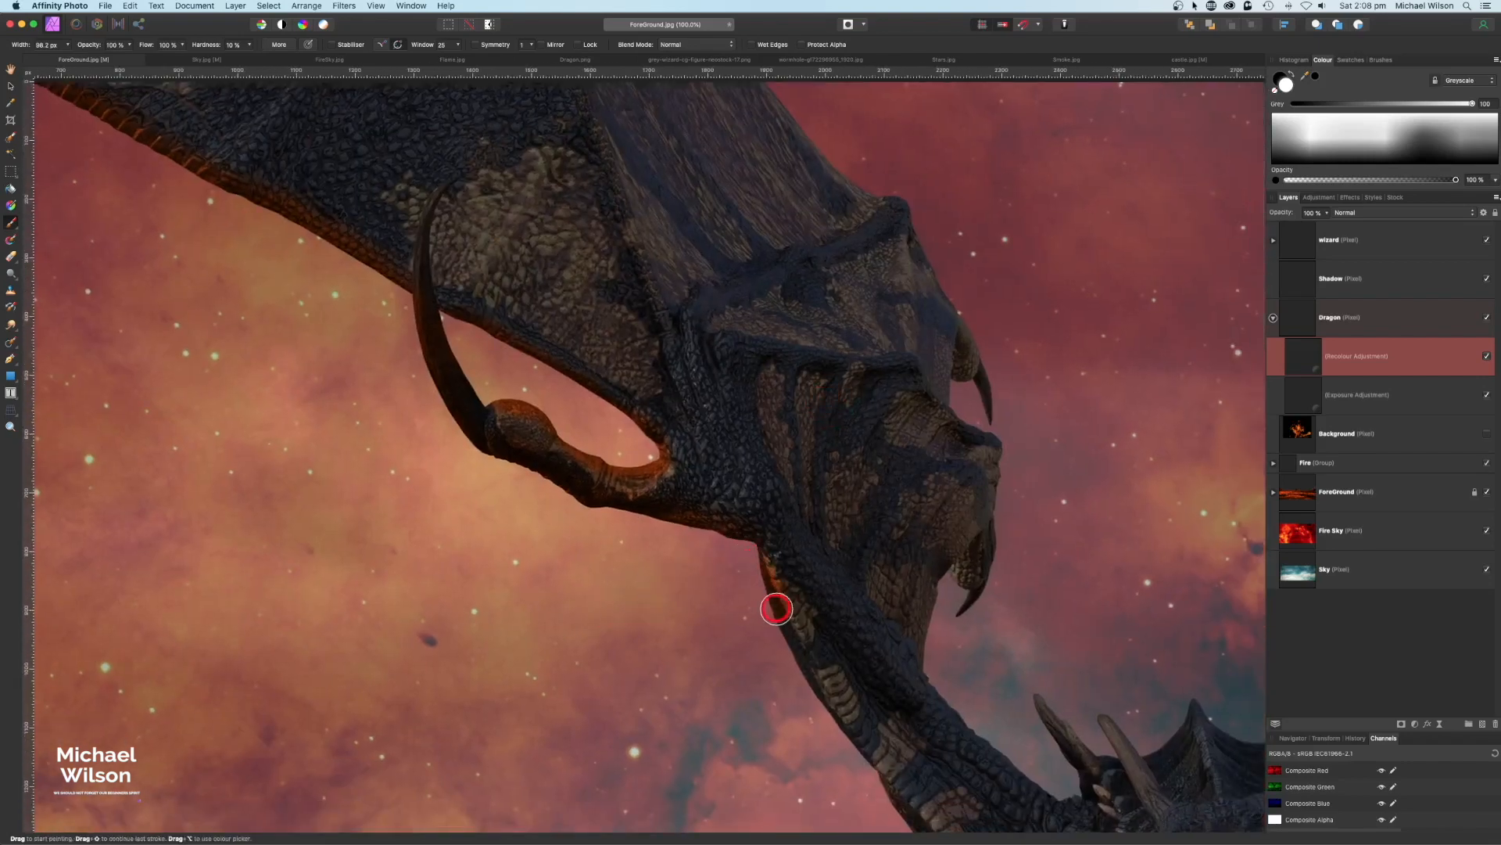
pyautogui.moveTo(797, 664); pyautogui.dragTo(810, 687)
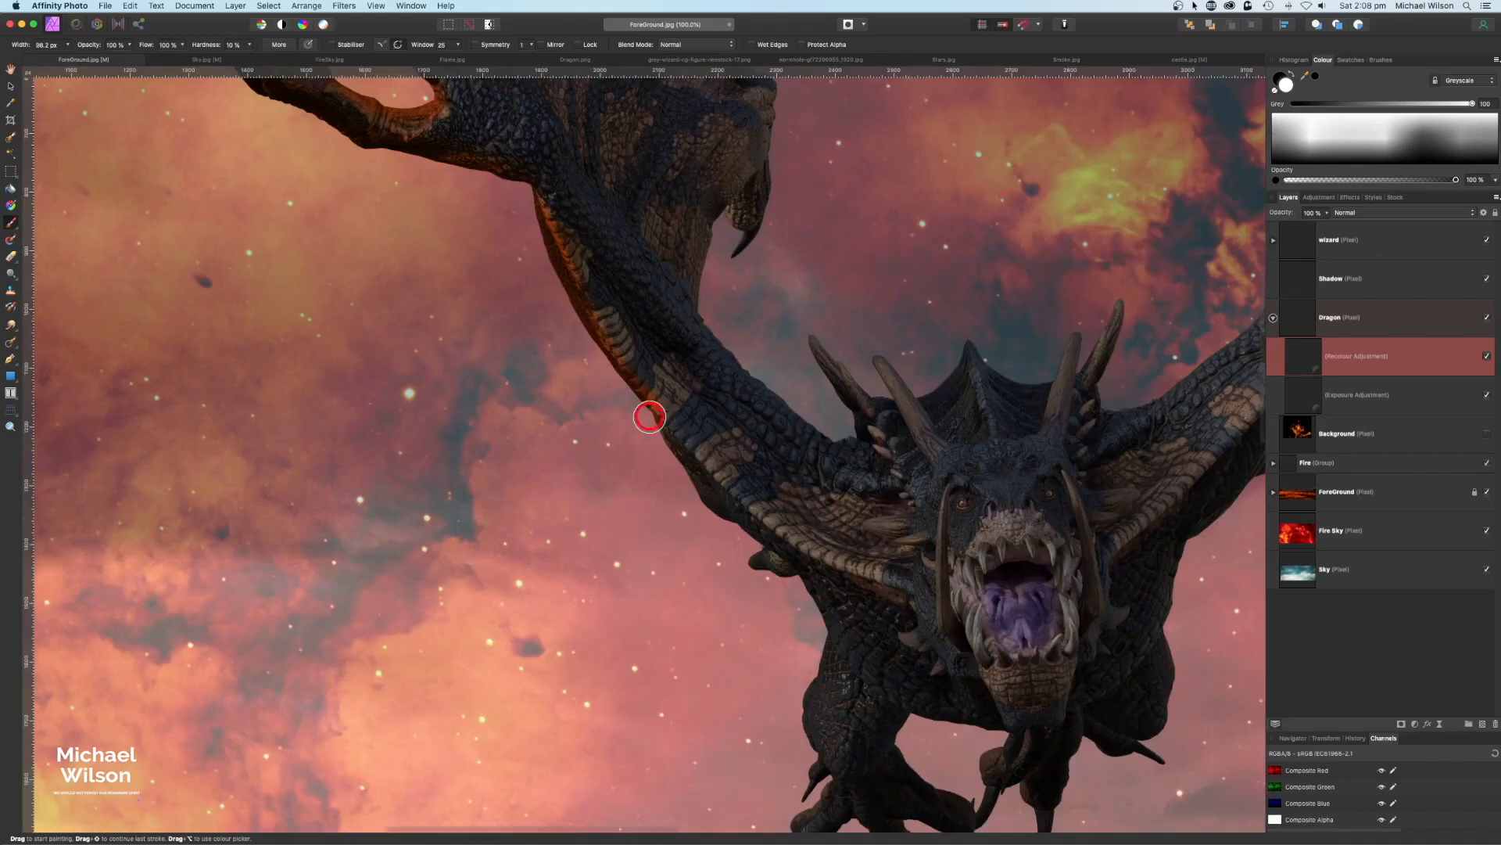
pyautogui.moveTo(650, 415); pyautogui.dragTo(687, 482)
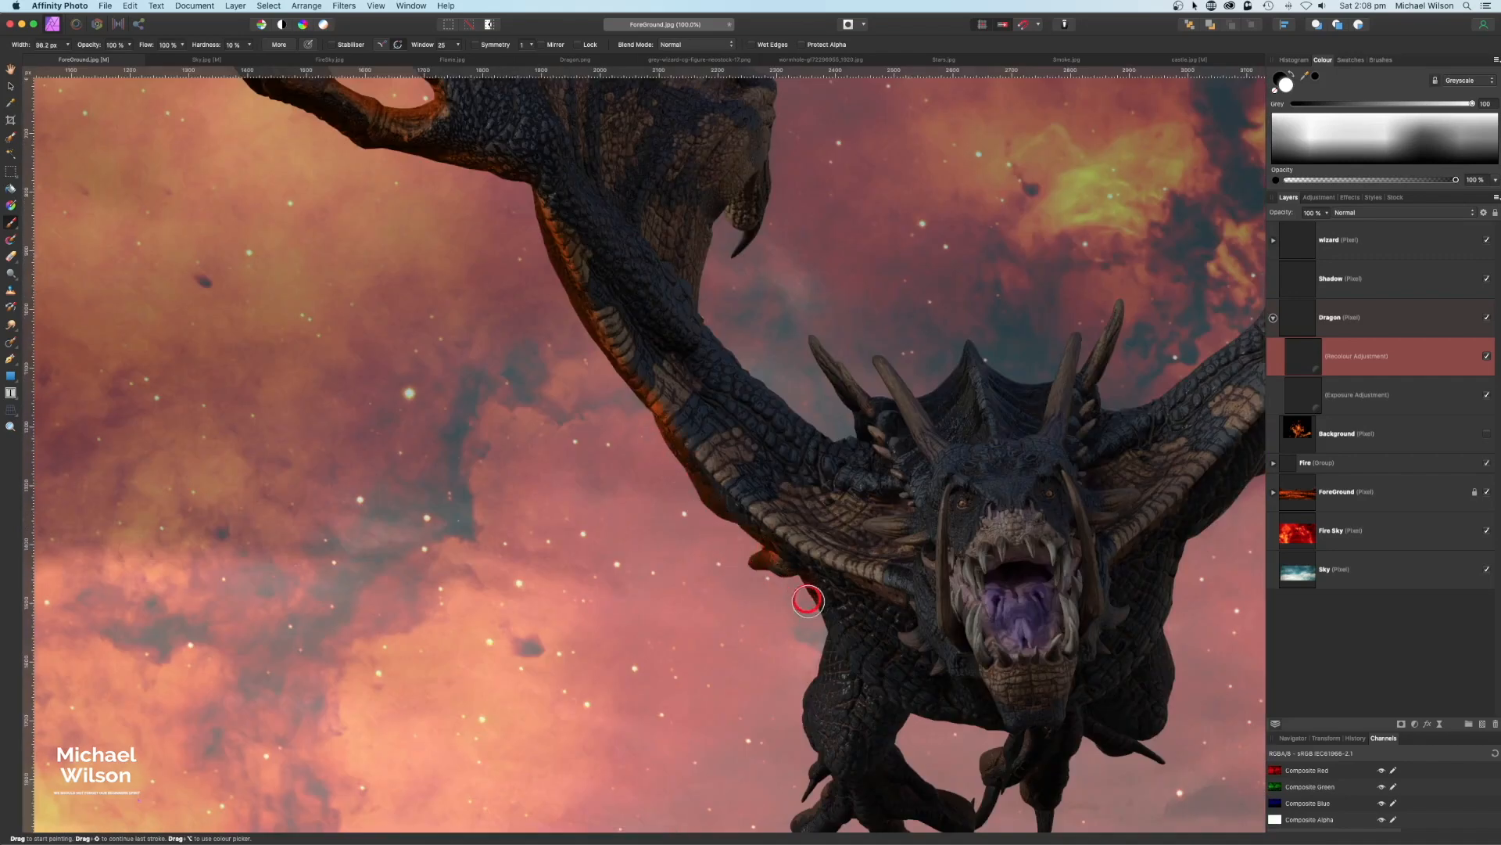
pyautogui.moveTo(800, 679); pyautogui.dragTo(710, 340)
pyautogui.moveTo(714, 352); pyautogui.dragTo(729, 441)
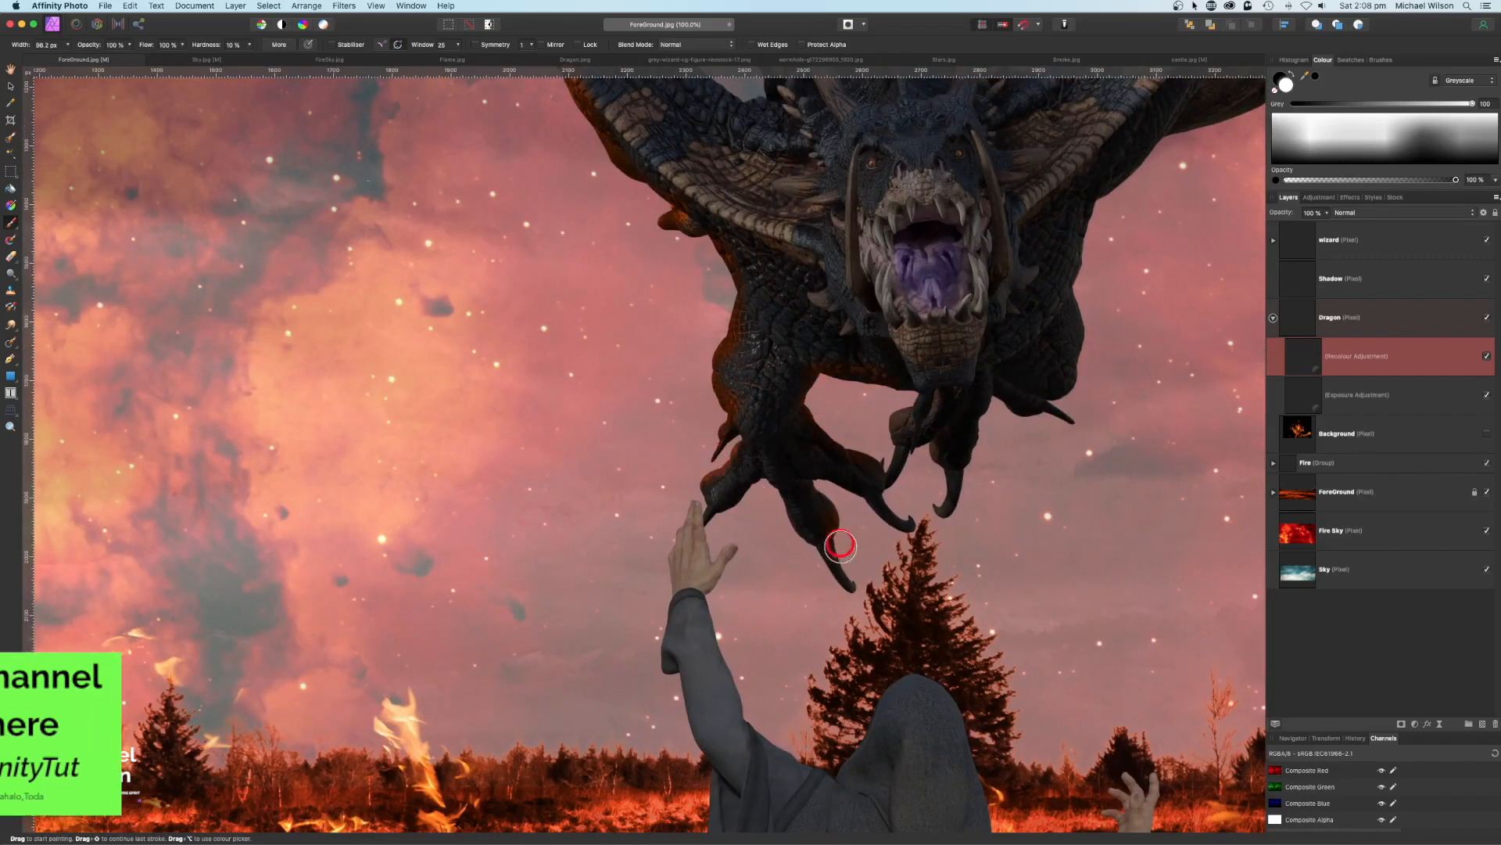
# Paint the orange glow along both edges of the dragon's right-hand wing and the adjoining side of its body
pyautogui.hscroll(8, 748, 265)
pyautogui.scroll(10, 805, 430)
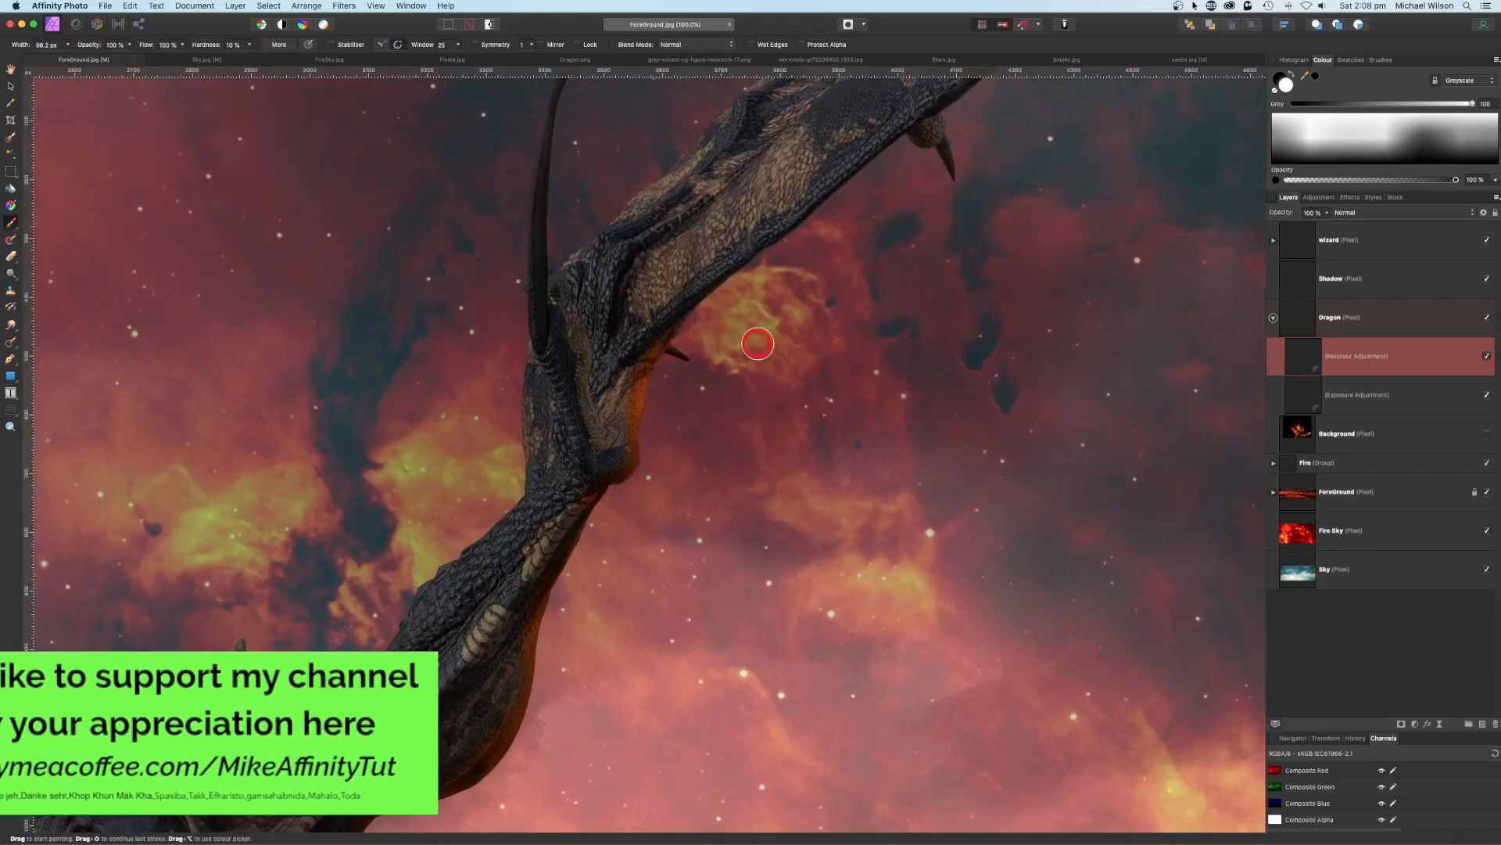
pyautogui.scroll(10, 758, 343)
pyautogui.hscroll(5, 757, 343)
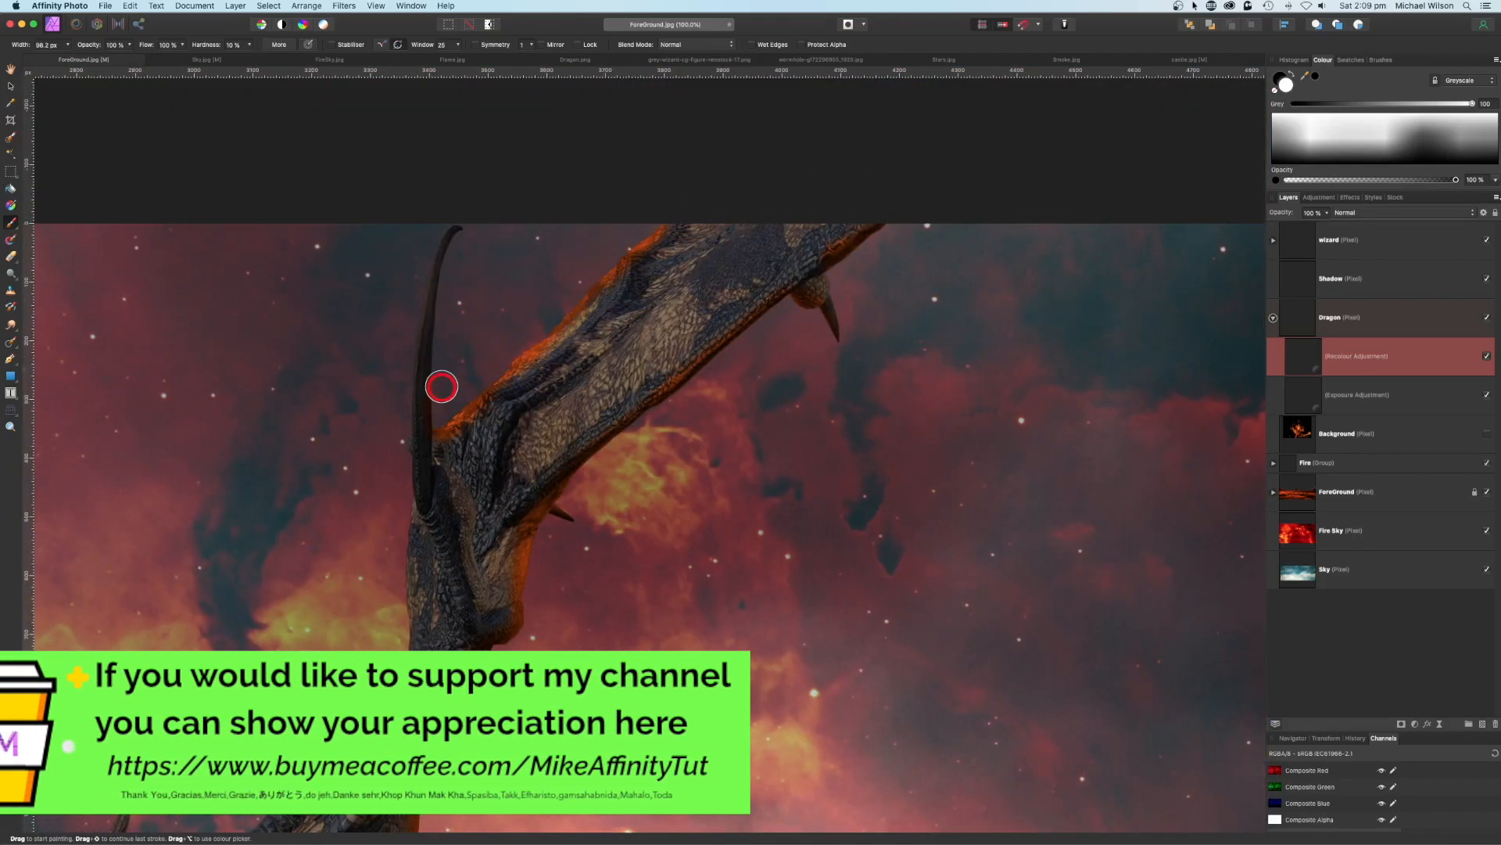
pyautogui.scroll(-10, 442, 387)
pyautogui.hscroll(-10, 442, 387)
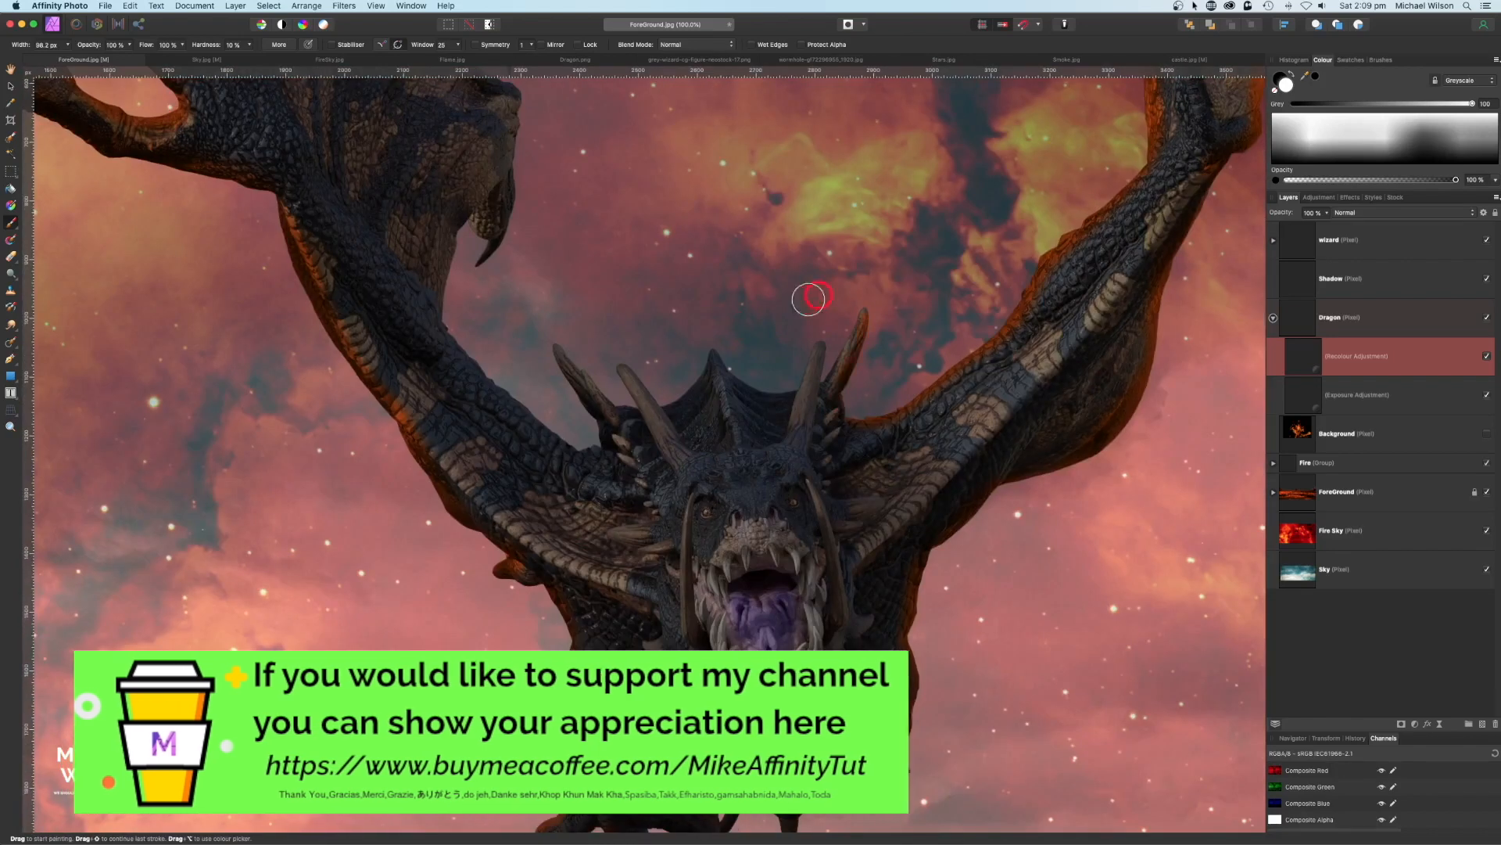
# Paint the orange glow along the upper, inner edge of the dragon's left-hand wing
pyautogui.scroll(10, 491, 251)
pyautogui.hscroll(-4, 491, 251)
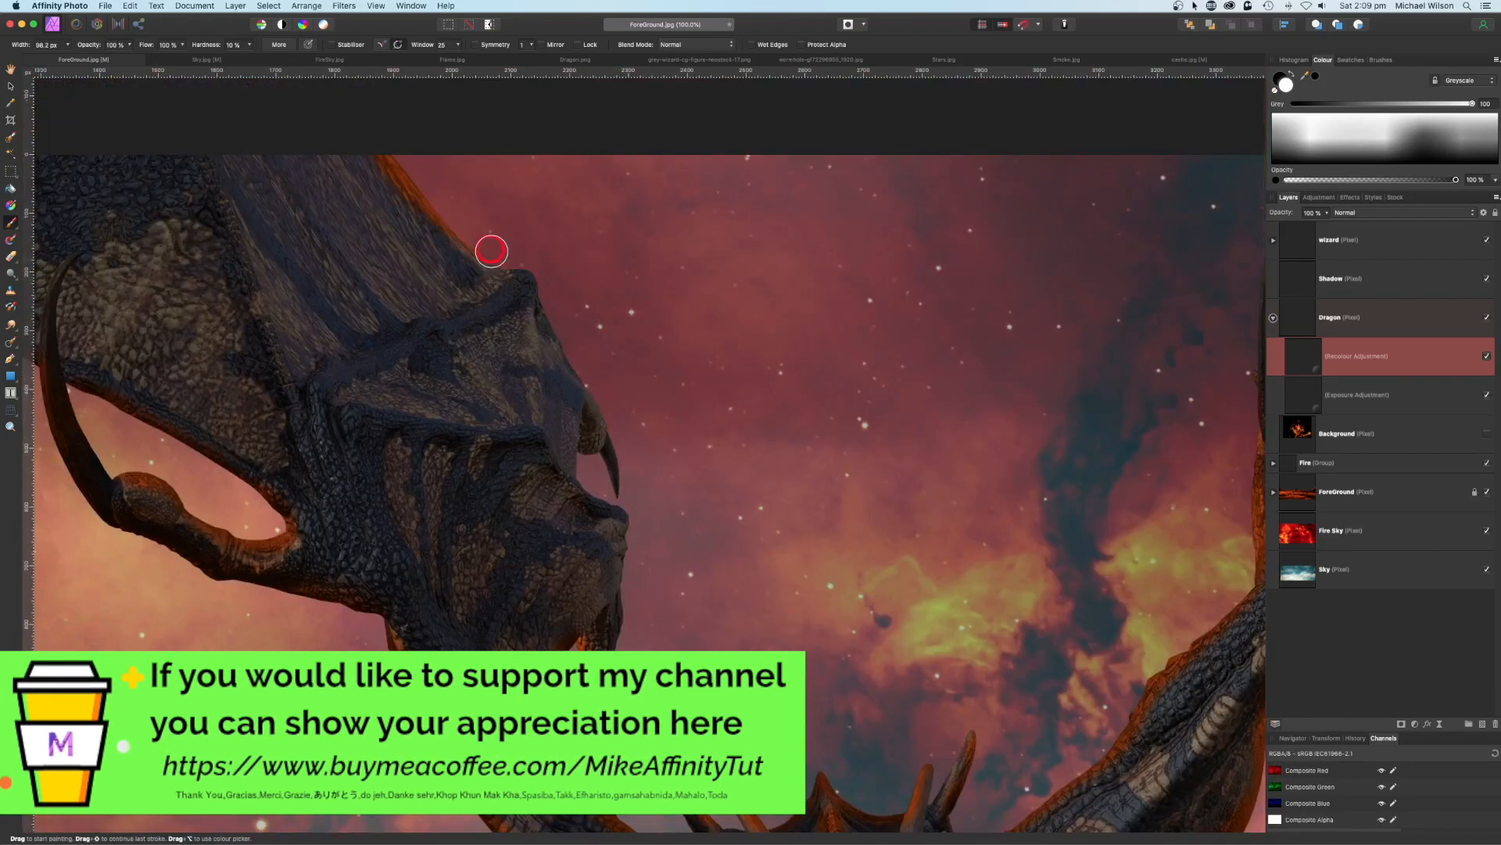
pyautogui.moveTo(492, 251); pyautogui.dragTo(633, 570)
pyautogui.scroll(-10, 637, 389)
pyautogui.press('super+0')
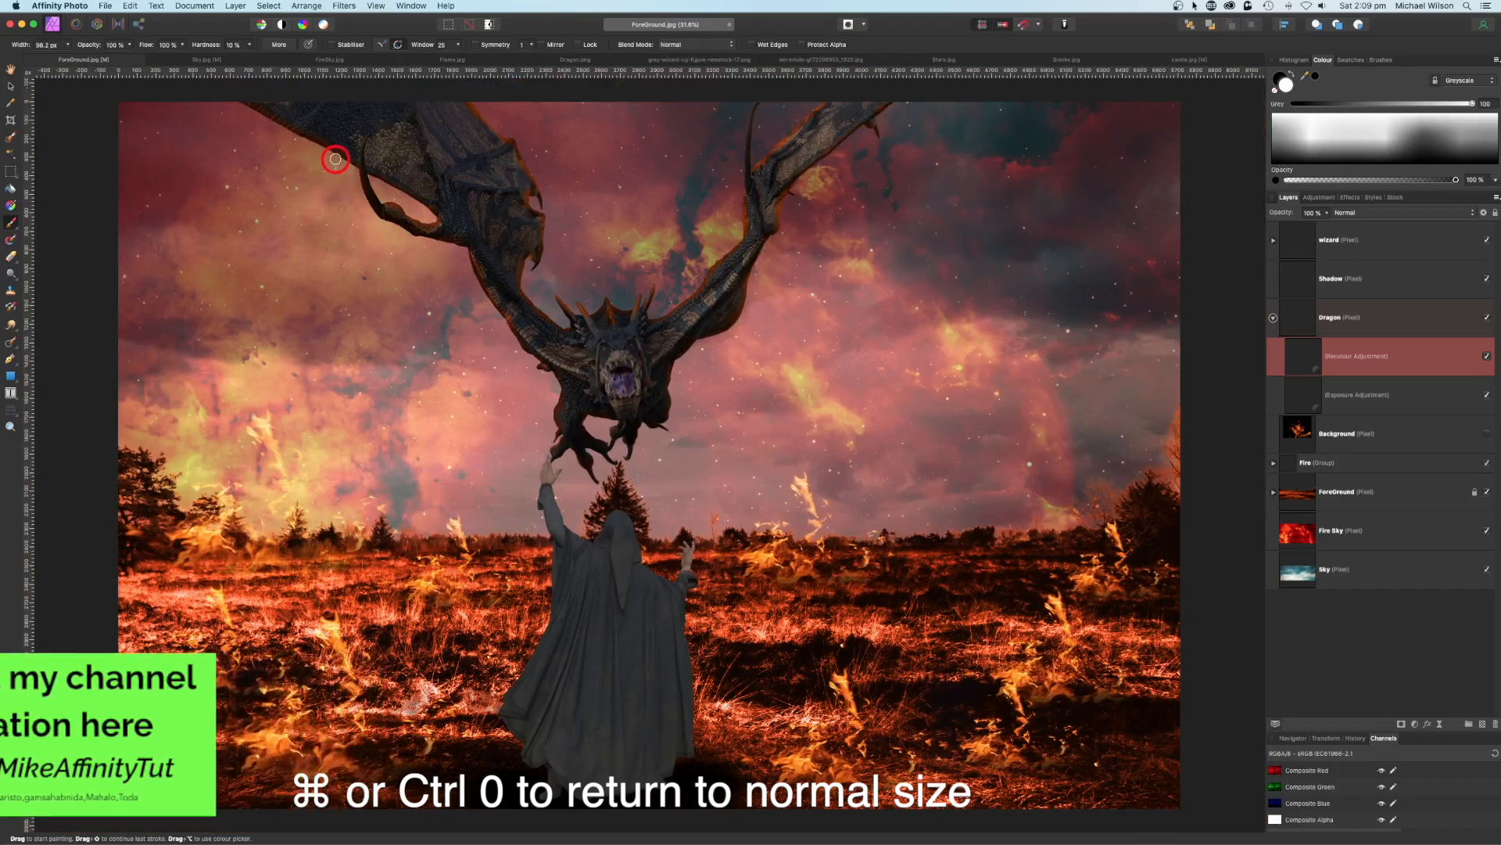
# Enlarge the brush, lower its flow to 12%, and lightly paint an orange tint across the dragon's wings, body and head
pyautogui.moveTo(336, 159); pyautogui.dragTo(438, 224)
pyautogui.press(']')
pyautogui.press(']')
pyautogui.press(']')
pyautogui.press(']')
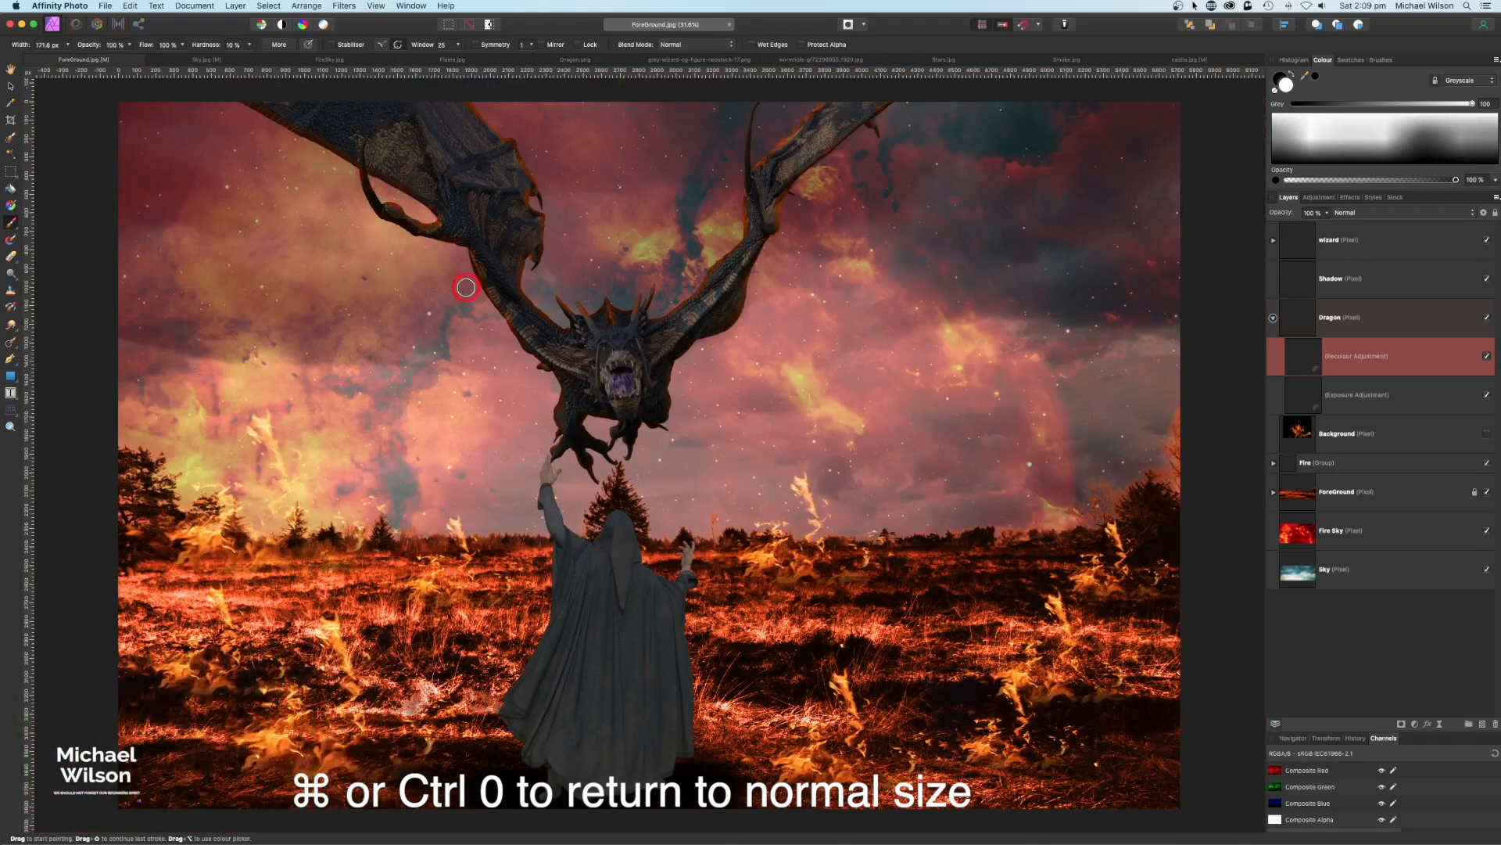
pyautogui.press(']')
pyautogui.press(']')
pyautogui.press(']')
pyautogui.moveTo(158, 43); pyautogui.dragTo(56, 49)
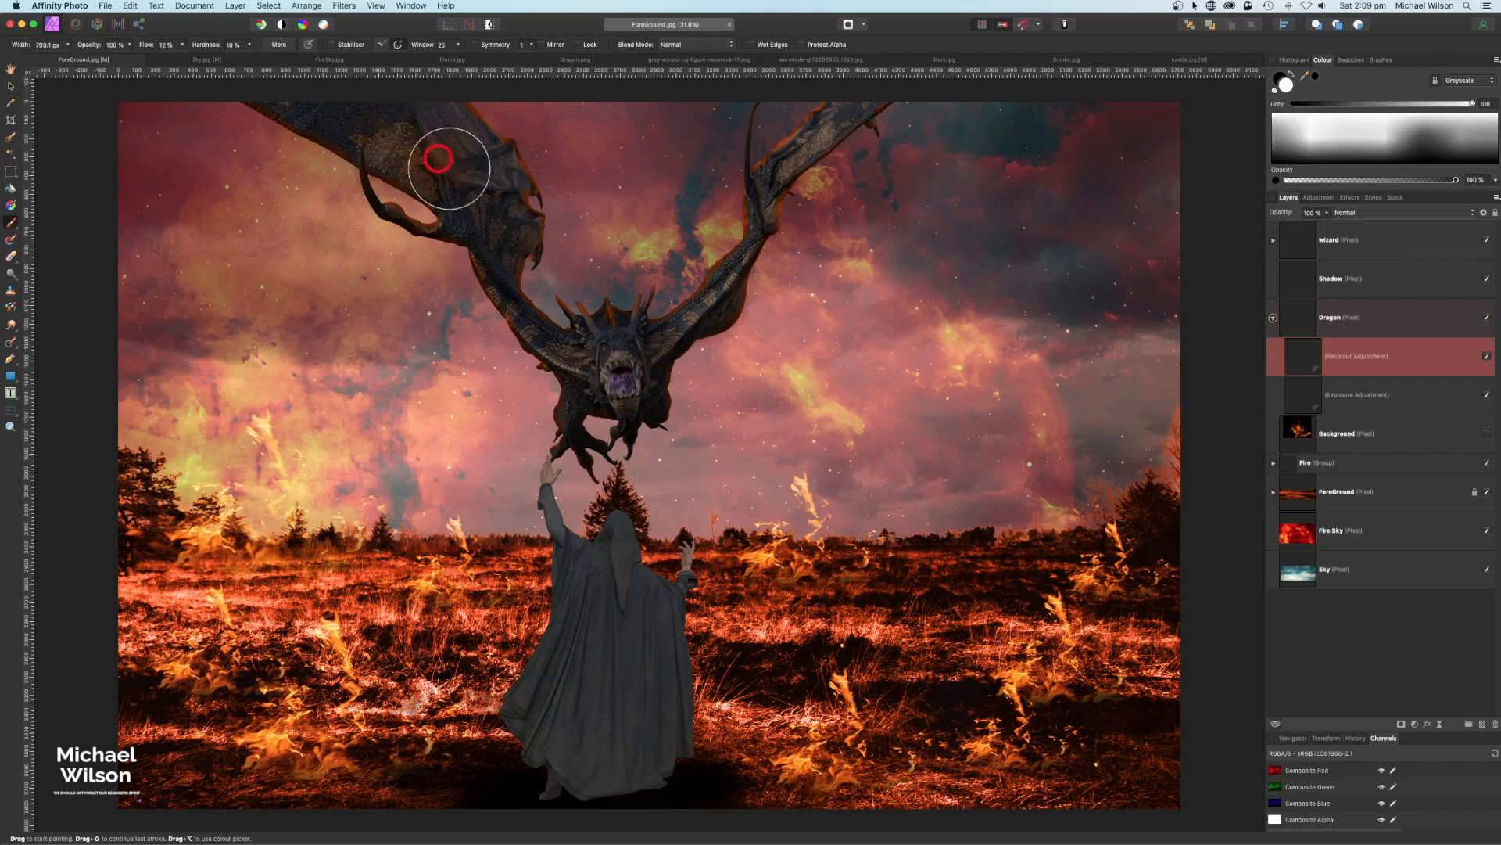
pyautogui.moveTo(580, 354)
pyautogui.mouseDown()
pyautogui.moveTo(611, 356)
pyautogui.moveTo(630, 380)
pyautogui.moveTo(717, 298)
pyautogui.moveTo(798, 147)
pyautogui.moveTo(852, 123)
pyautogui.moveTo(519, 367)
pyautogui.moveTo(506, 202)
pyautogui.moveTo(382, 126)
pyautogui.moveTo(474, 207)
pyautogui.moveTo(582, 357)
pyautogui.moveTo(676, 400)
pyautogui.moveTo(604, 411)
pyautogui.mouseUp()
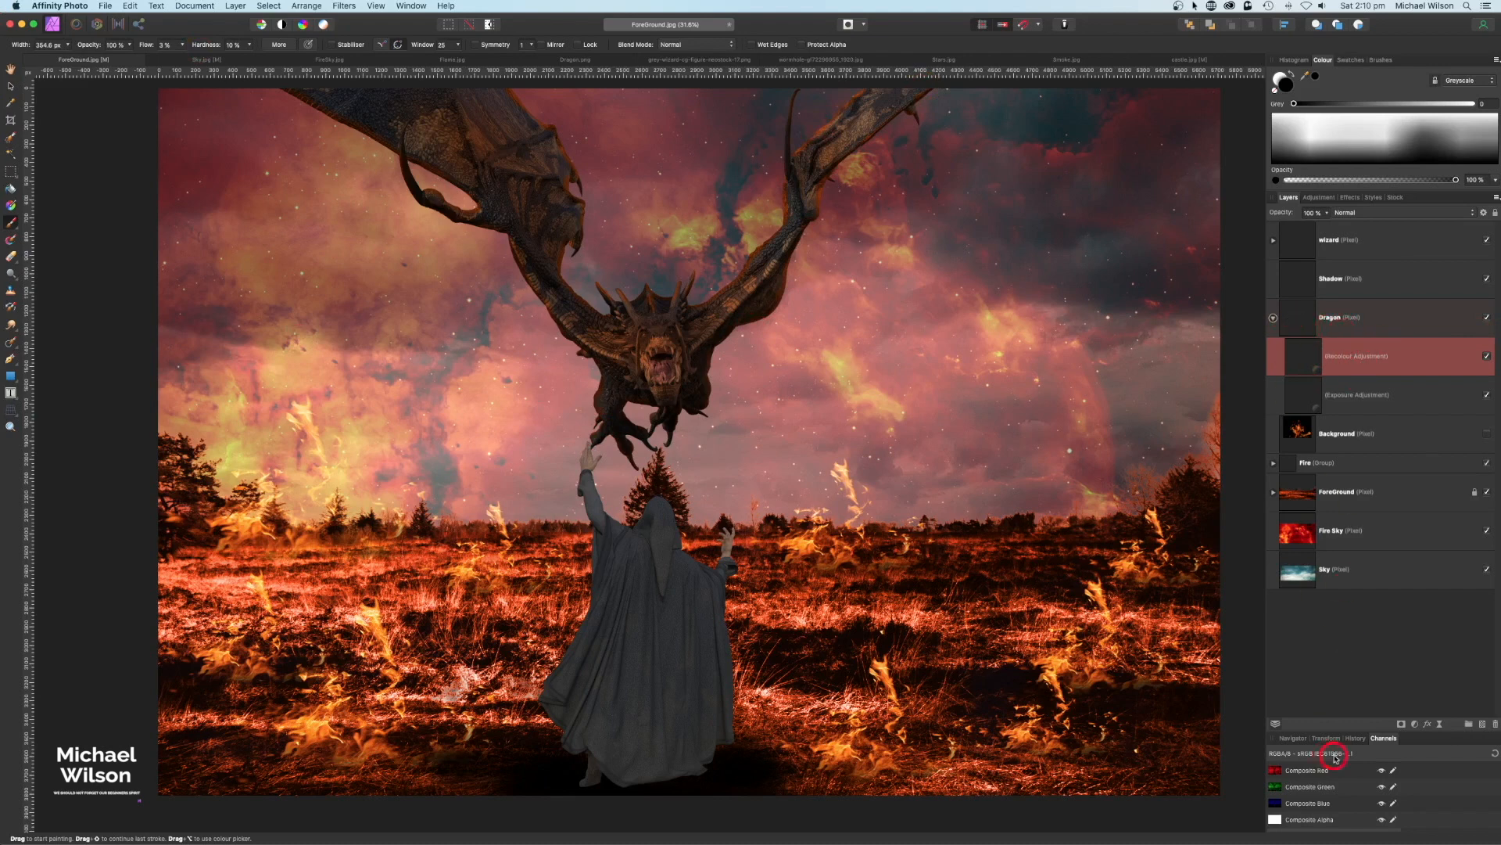
# Add a second Recolour adjustment inside the Dragon layer with a golden-orange hue at 100% saturation
pyautogui.click(1416, 725)
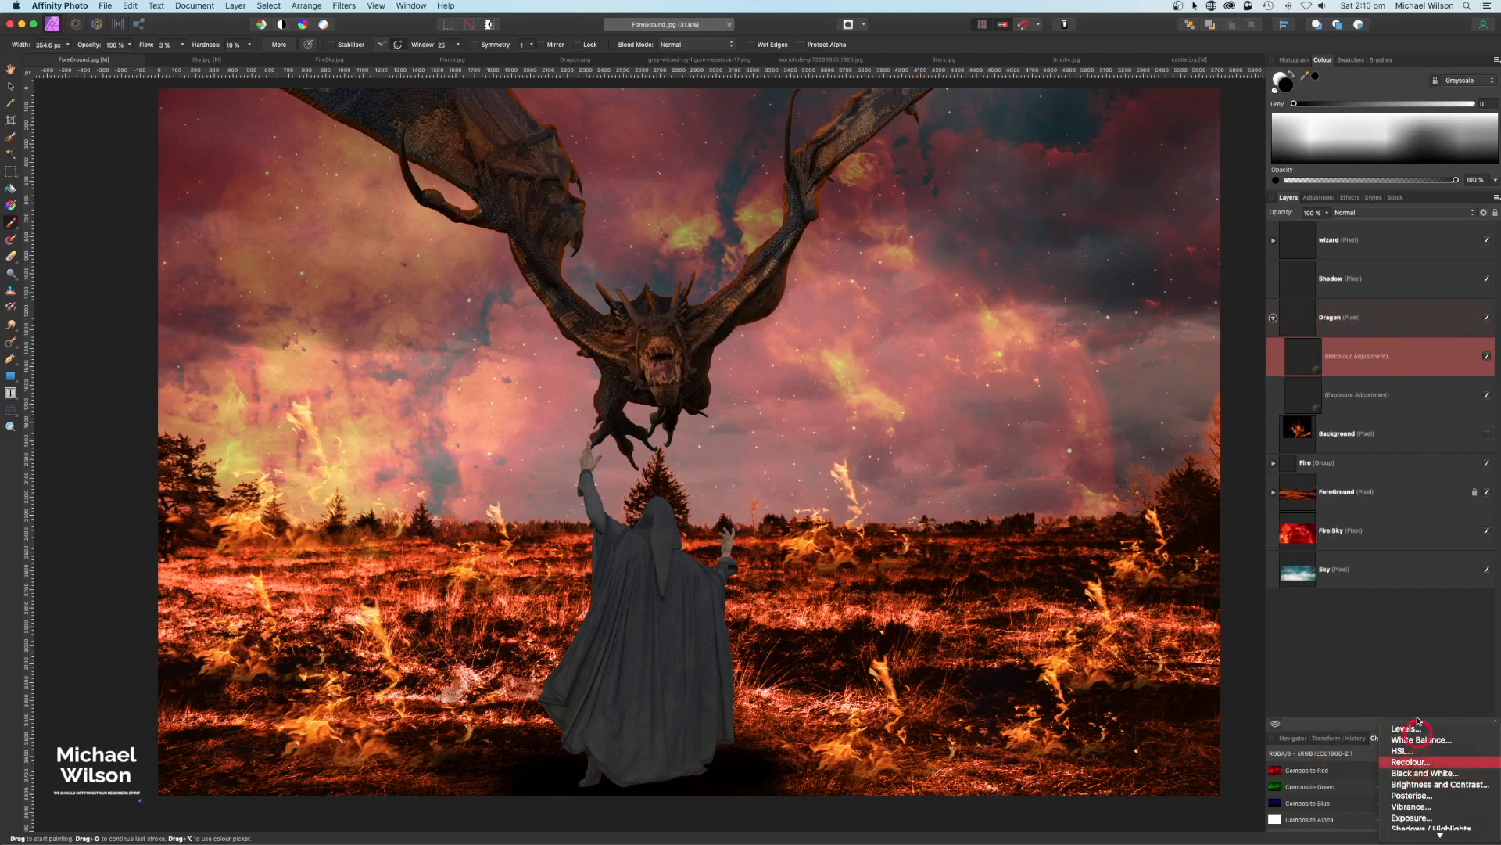
pyautogui.click(1412, 761)
pyautogui.moveTo(1079, 302); pyautogui.dragTo(1089, 304)
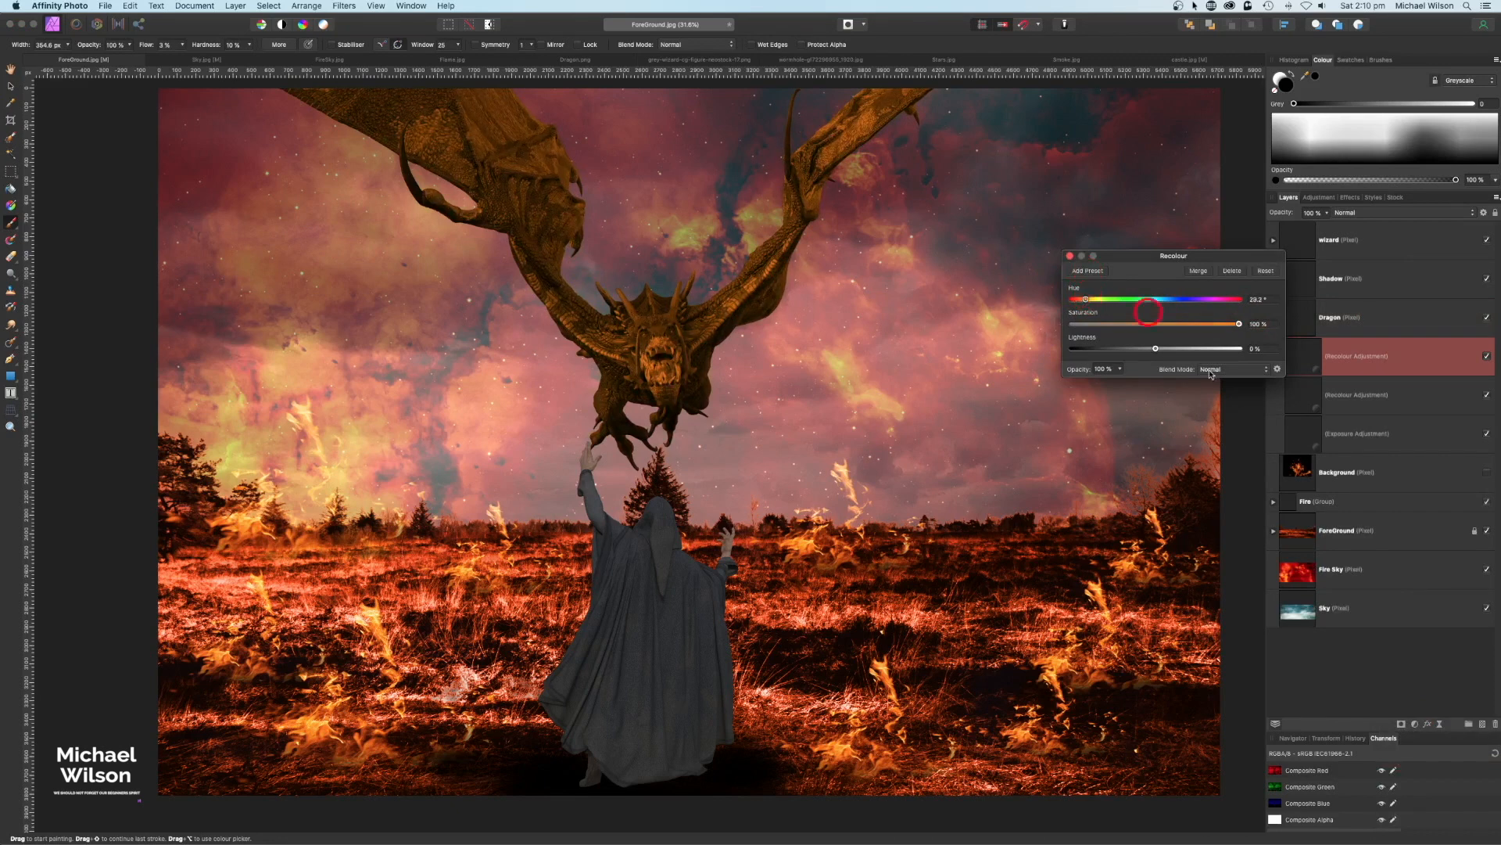
# Invert the new Recolour adjustment's mask and paint the golden tint onto the dragon's edges with a large white brush at 100% flow
pyautogui.click(1313, 361)
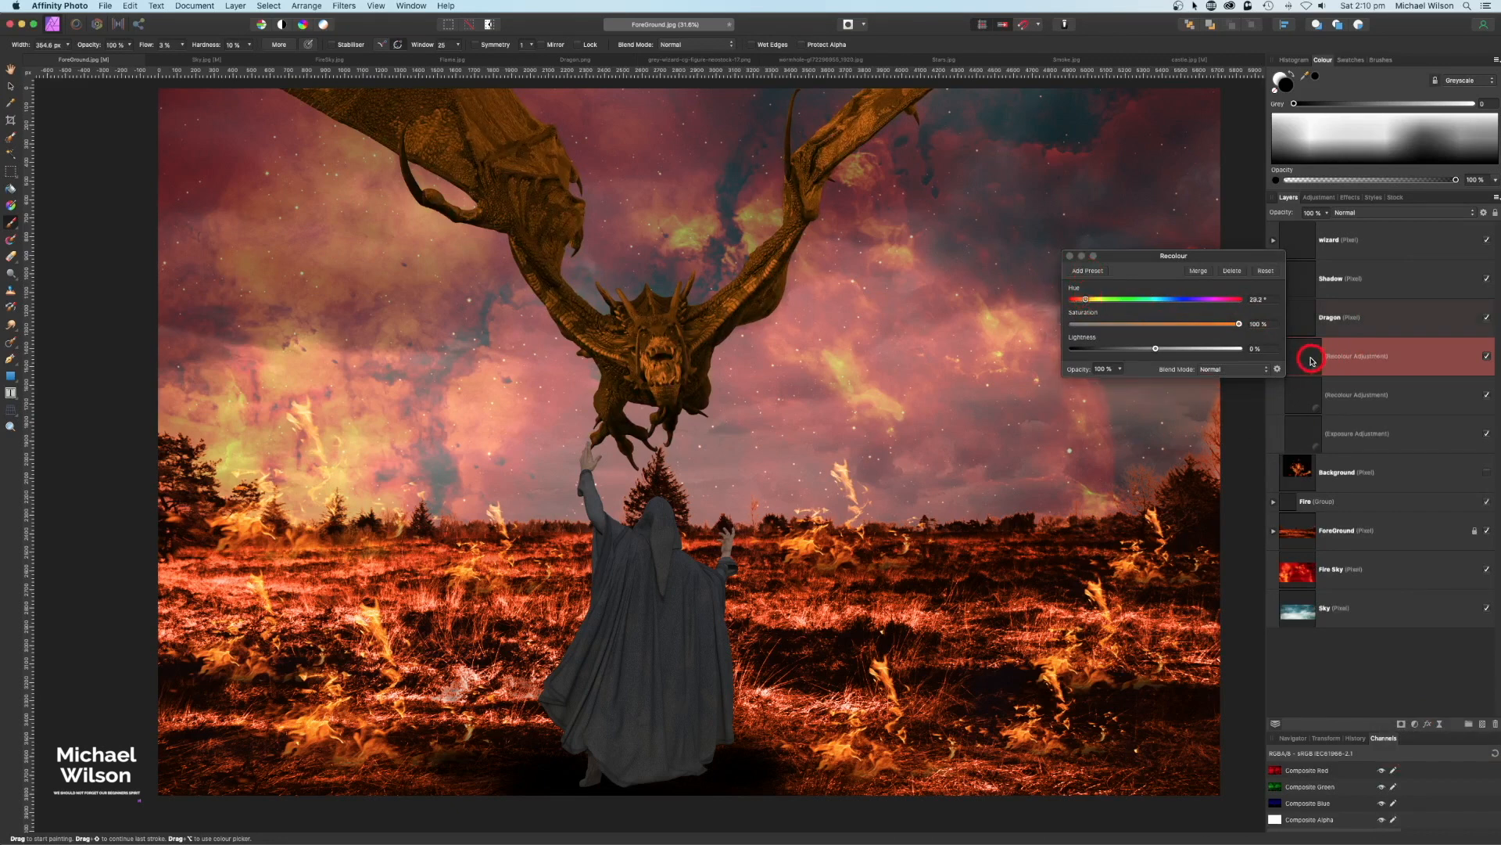
pyautogui.press('super+i')
pyautogui.click(1070, 256)
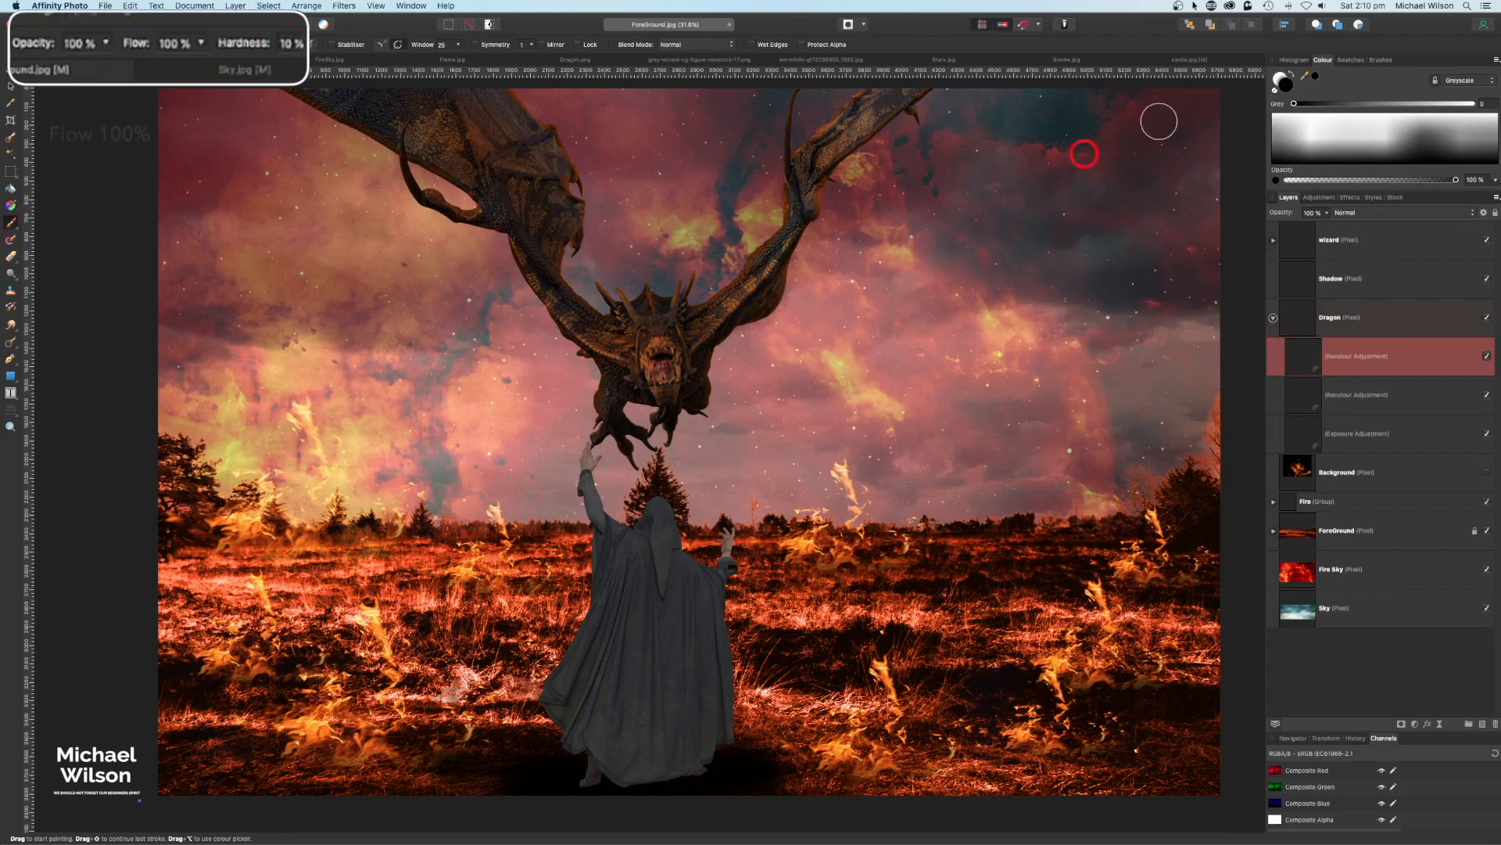
pyautogui.click(1283, 78)
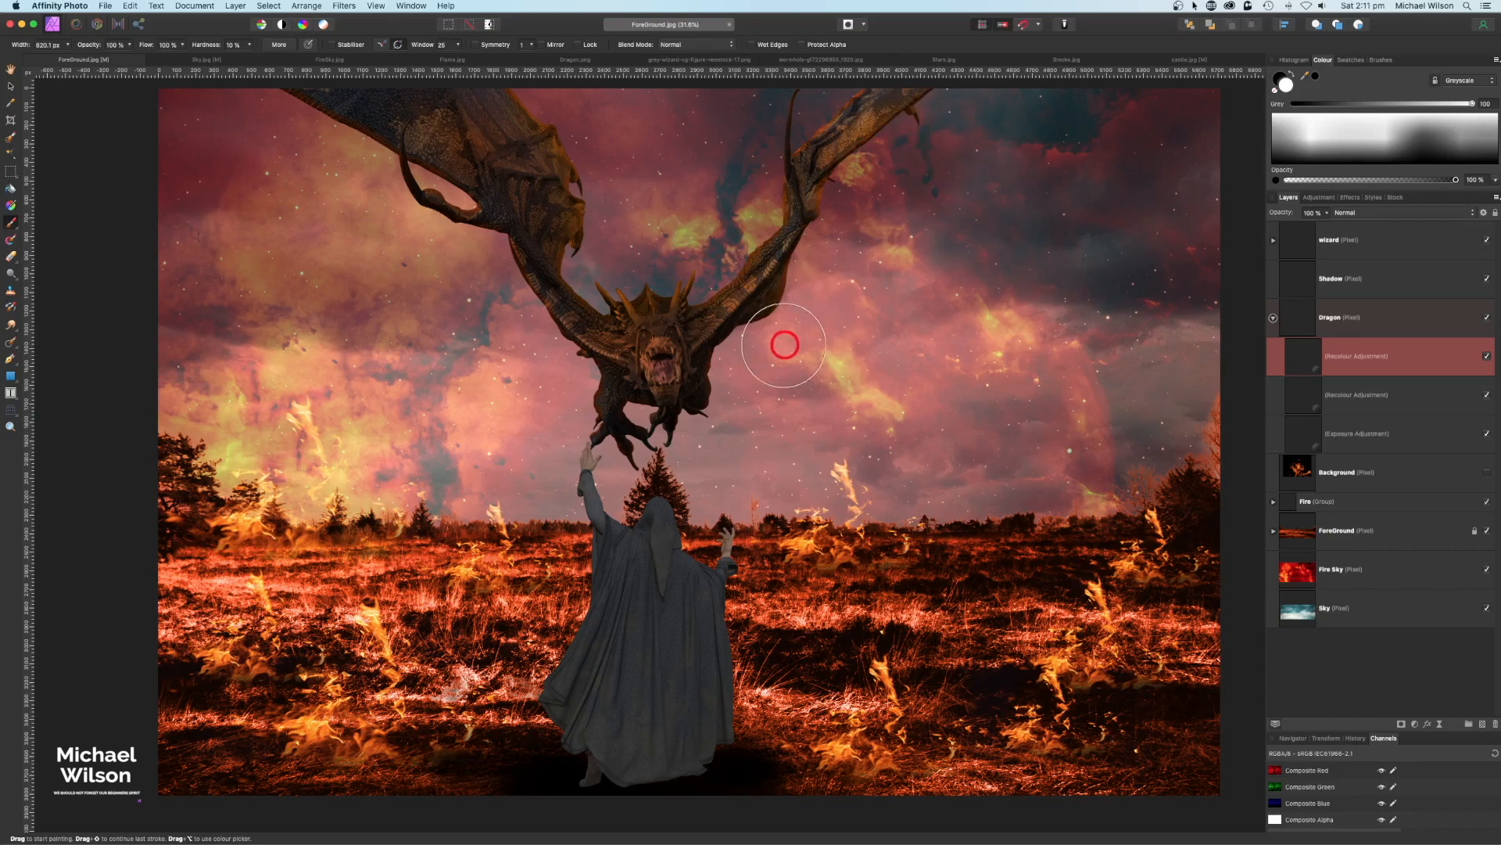
# Add an Exposure adjustment to the Dragon layer, raise the exposure to brighten the dragon, and invert its mask
pyautogui.click(1330, 319)
pyautogui.click(1412, 721)
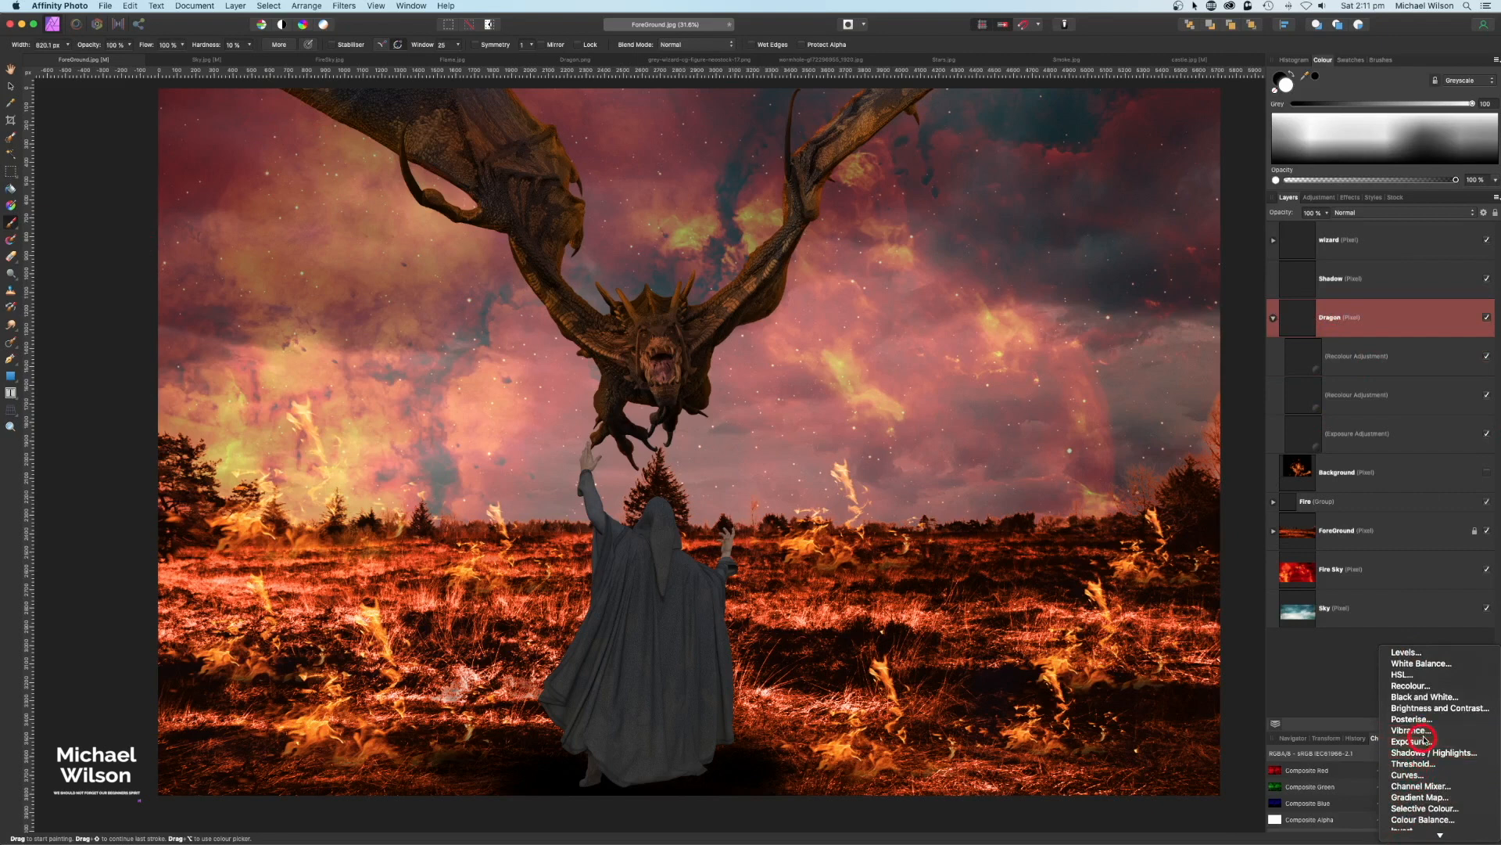
pyautogui.click(1423, 740)
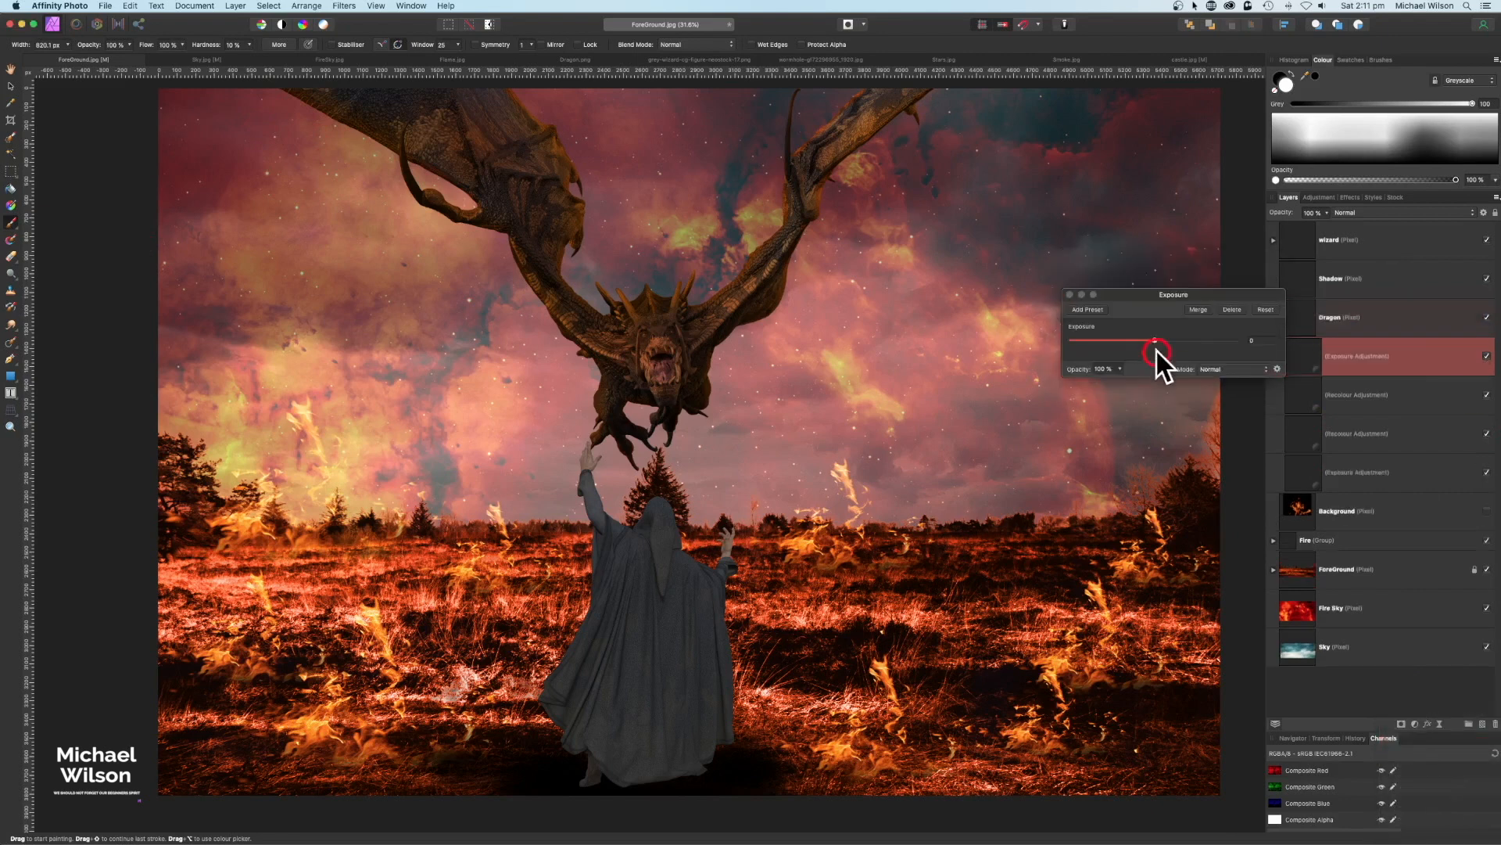
pyautogui.moveTo(1155, 343); pyautogui.dragTo(1194, 344)
pyautogui.click(1290, 360)
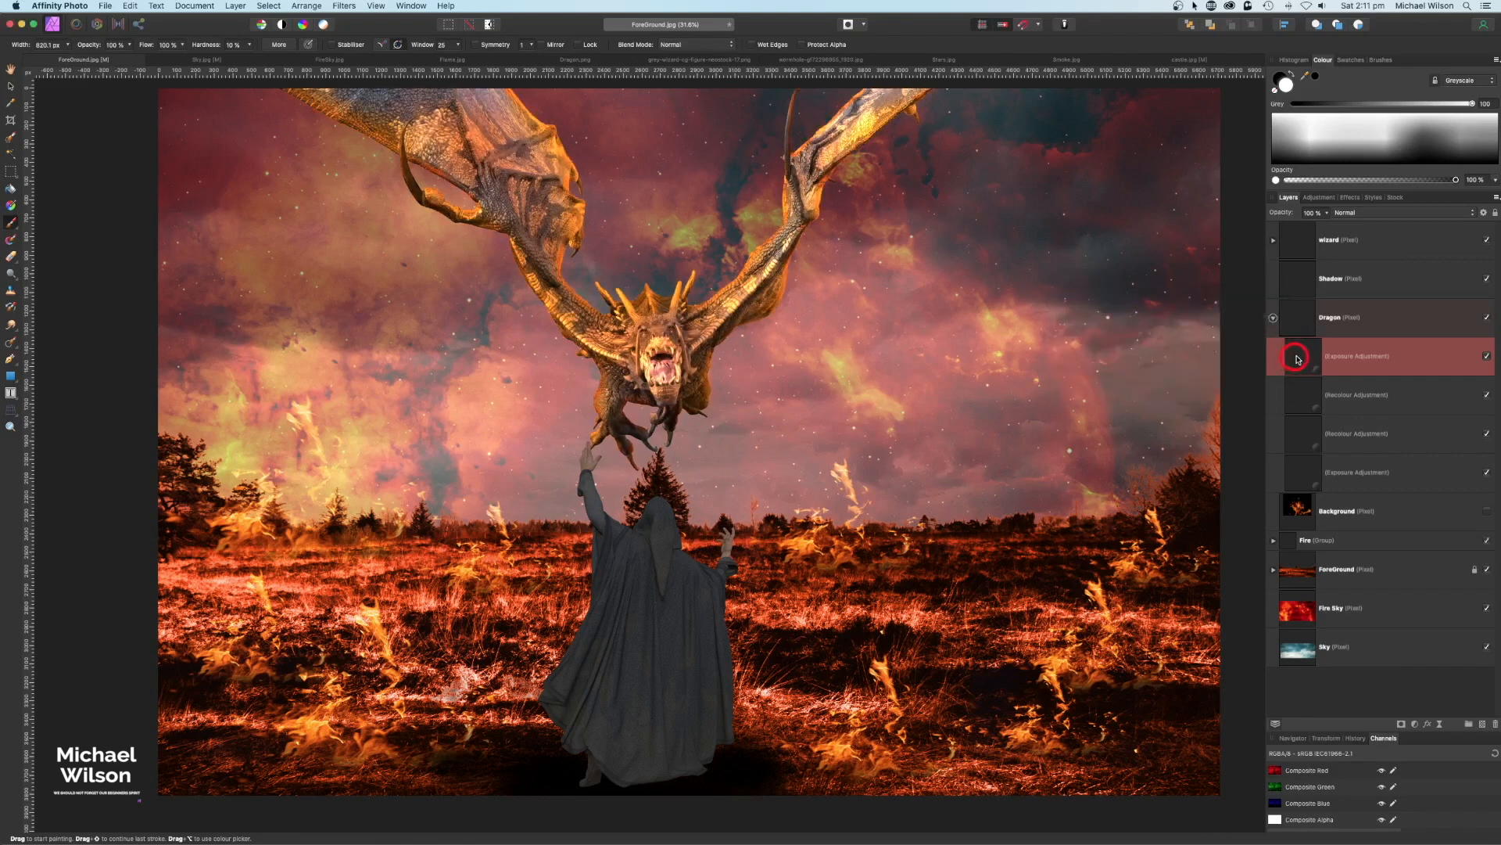
pyautogui.press('super+i')
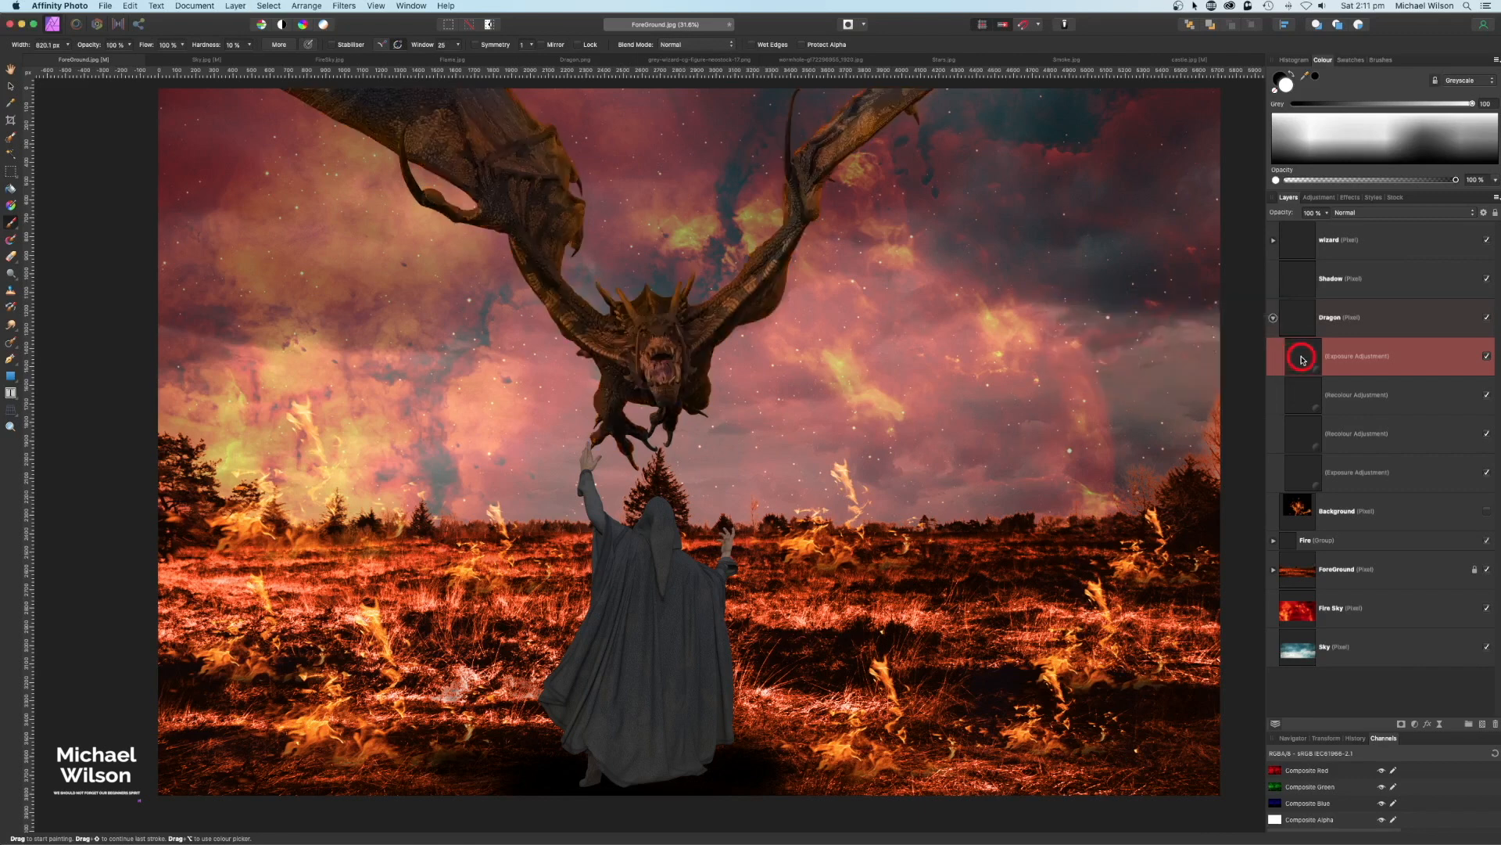
# Reduce the brush flow, paint bright highlights along the dragon's edges on the Exposure mask, and collapse the Dragon layer
pyautogui.moveTo(143, 48); pyautogui.dragTo(95, 49)
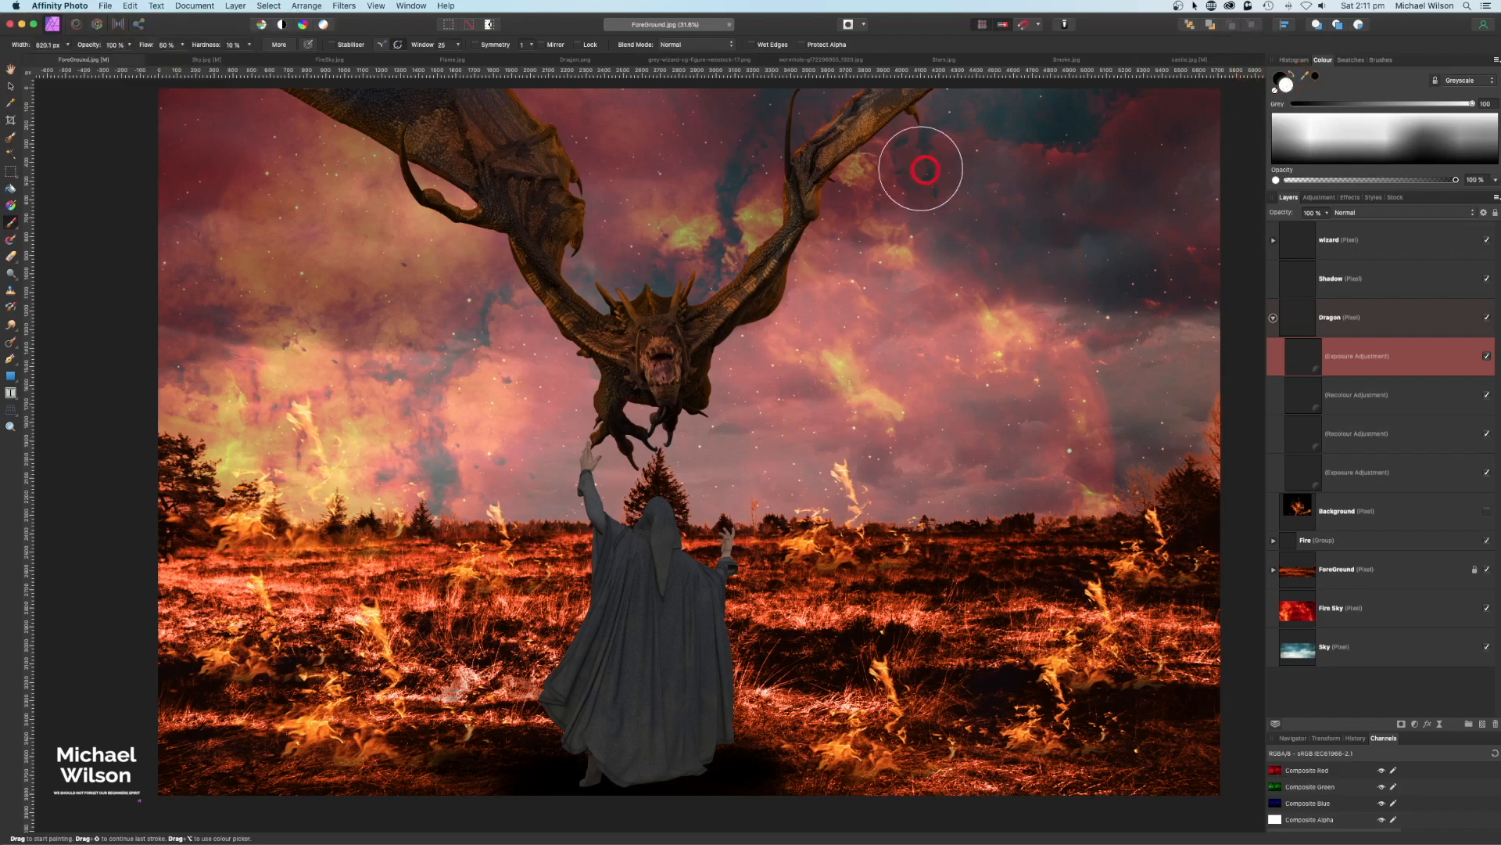
pyautogui.moveTo(921, 169)
pyautogui.mouseDown()
pyautogui.moveTo(902, 152)
pyautogui.moveTo(913, 144)
pyautogui.moveTo(859, 191)
pyautogui.moveTo(671, 496)
pyautogui.moveTo(604, 432)
pyautogui.moveTo(714, 434)
pyautogui.moveTo(594, 400)
pyautogui.moveTo(490, 311)
pyautogui.moveTo(359, 161)
pyautogui.moveTo(302, 127)
pyautogui.moveTo(267, 166)
pyautogui.moveTo(537, 67)
pyautogui.moveTo(577, 83)
pyautogui.moveTo(622, 177)
pyautogui.moveTo(758, 134)
pyautogui.moveTo(791, 94)
pyautogui.moveTo(915, 142)
pyautogui.moveTo(855, 302)
pyautogui.moveTo(801, 328)
pyautogui.moveTo(734, 425)
pyautogui.moveTo(633, 490)
pyautogui.moveTo(724, 392)
pyautogui.moveTo(1257, 603)
pyautogui.moveTo(570, 110)
pyautogui.moveTo(777, 615)
pyautogui.moveTo(954, 495)
pyautogui.moveTo(972, 507)
pyautogui.moveTo(992, 479)
pyautogui.moveTo(982, 509)
pyautogui.moveTo(907, 486)
pyautogui.mouseUp()
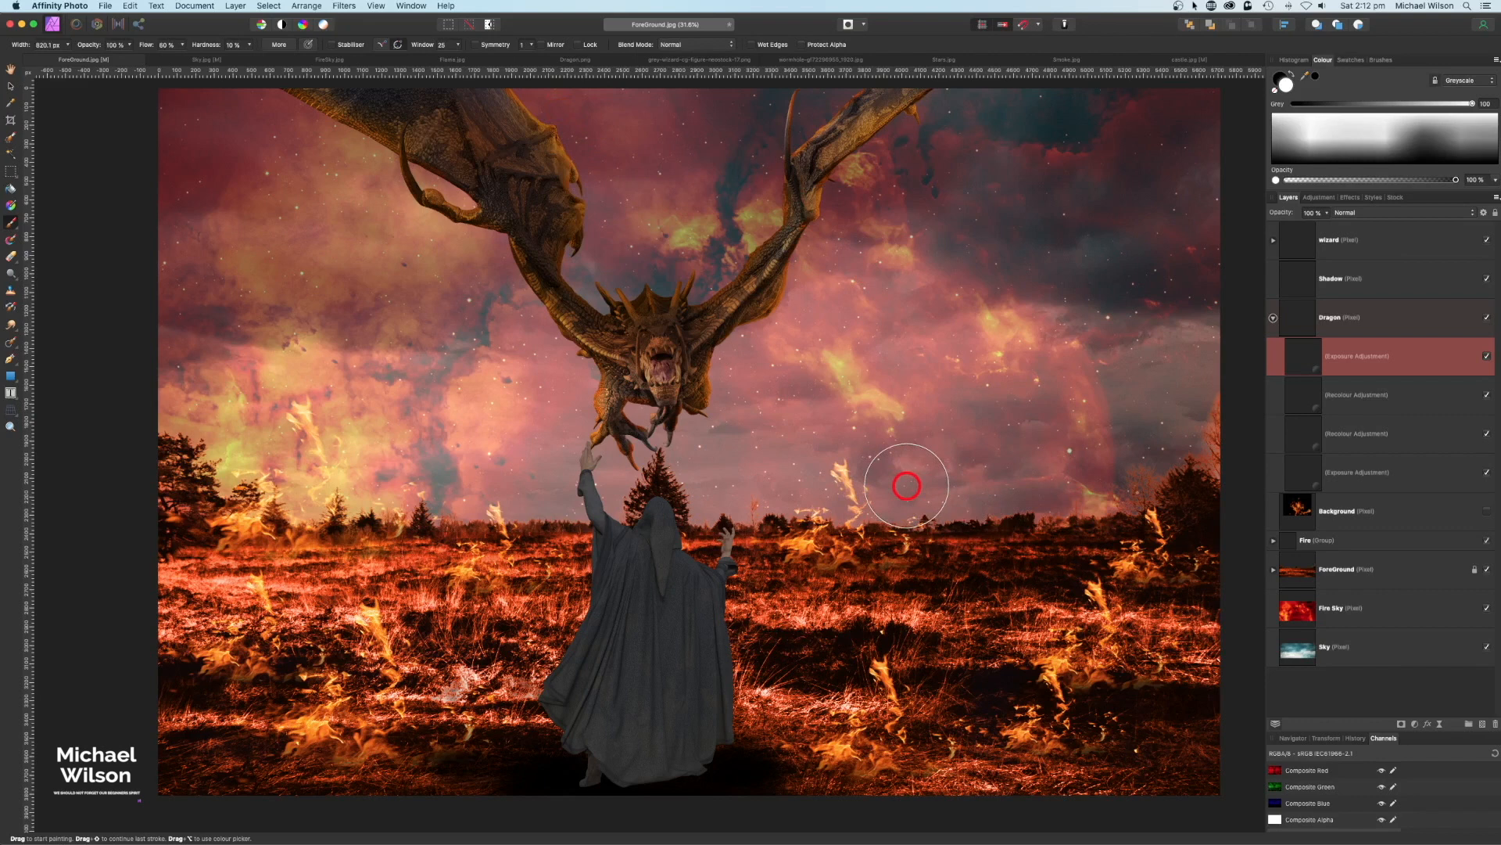
pyautogui.press('super+minus')
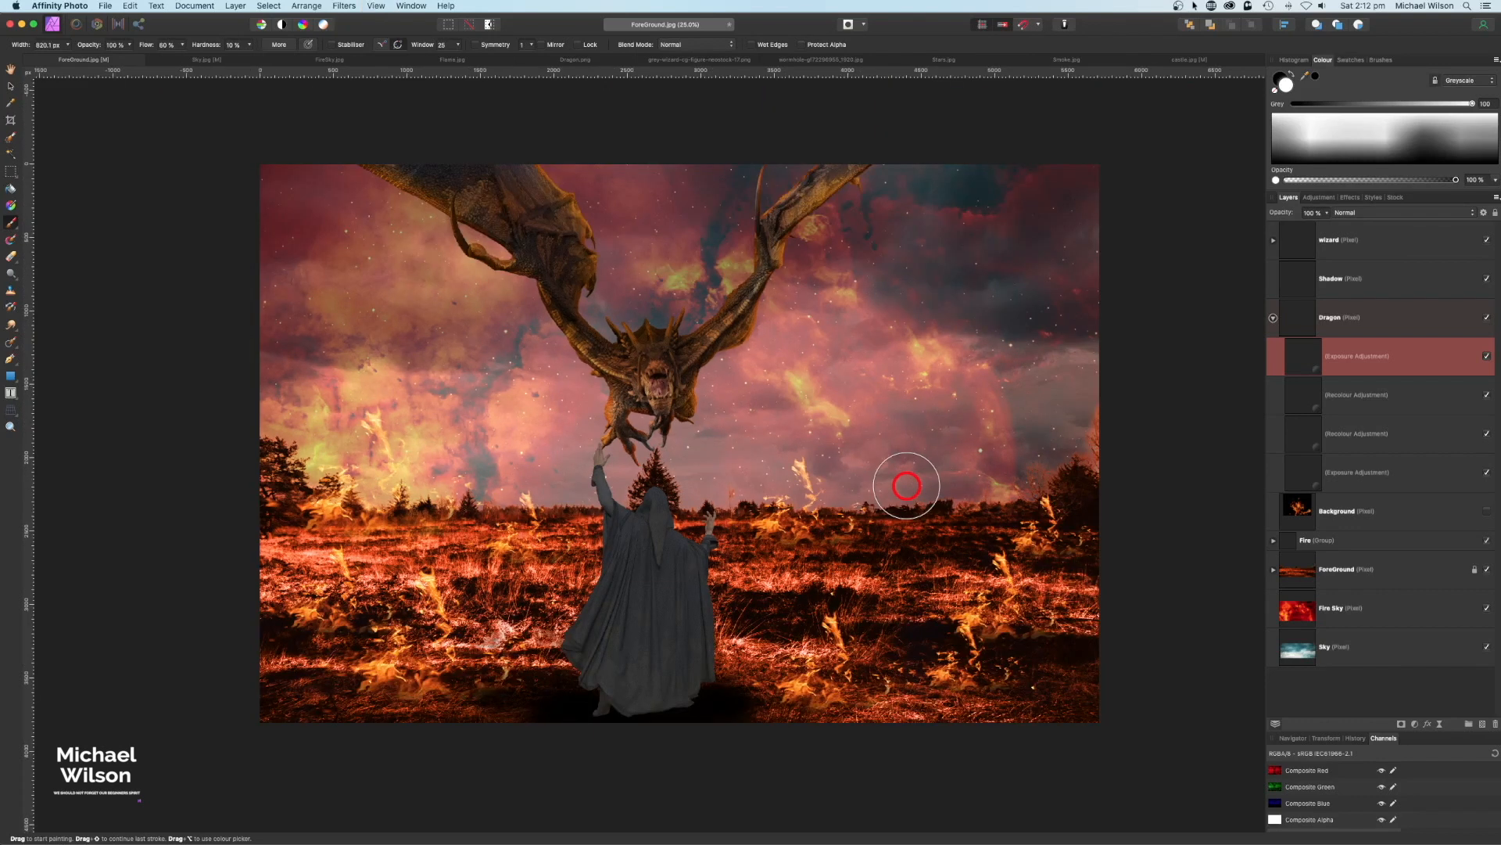
pyautogui.click(1274, 317)
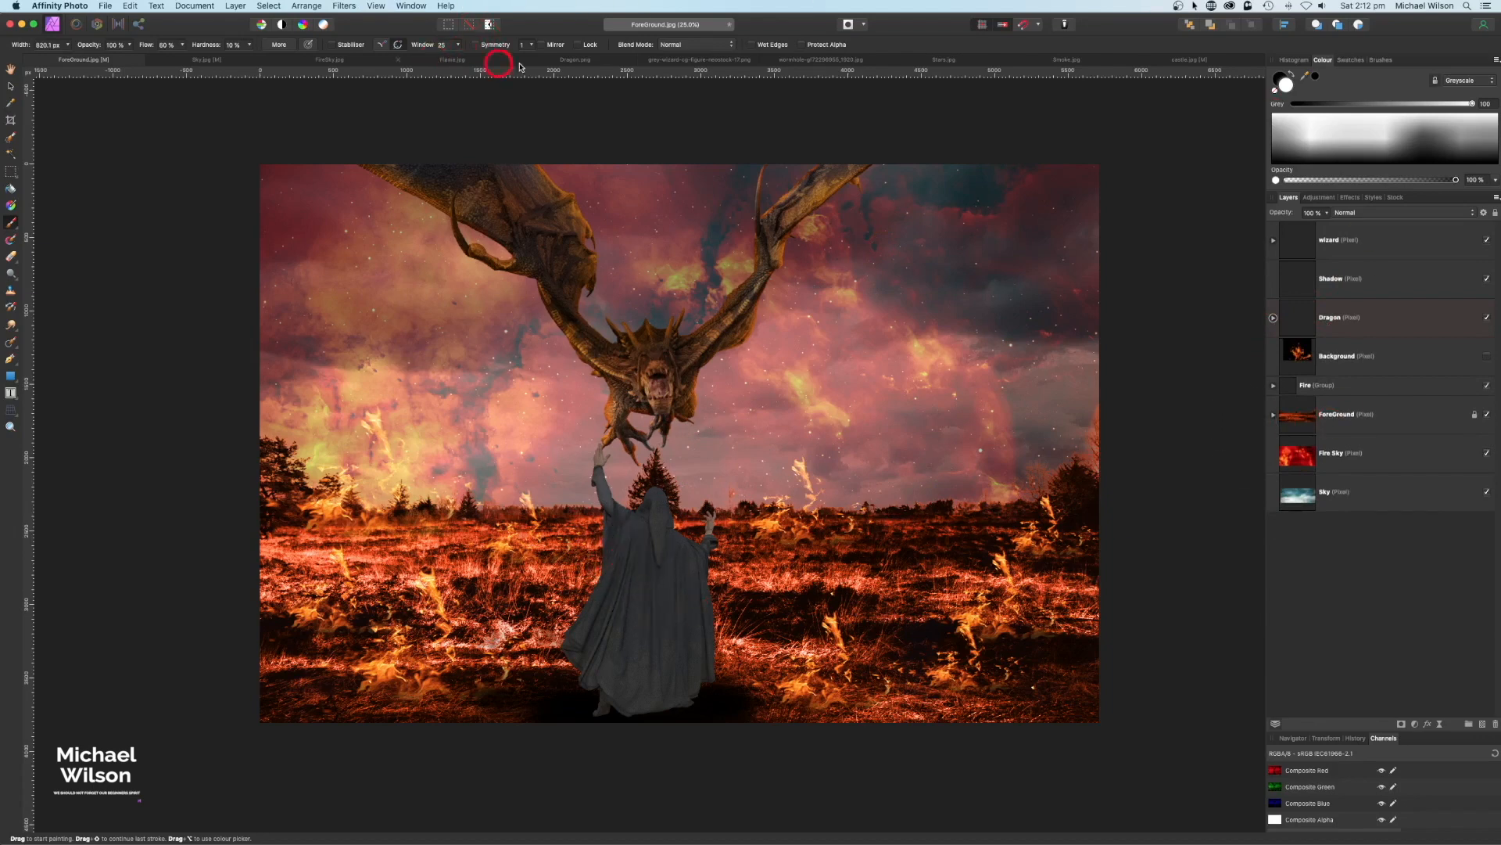
# Copy the wormhole image into the ForeGround document above the wizard layer and set its blend mode to Screen
pyautogui.click(782, 61)
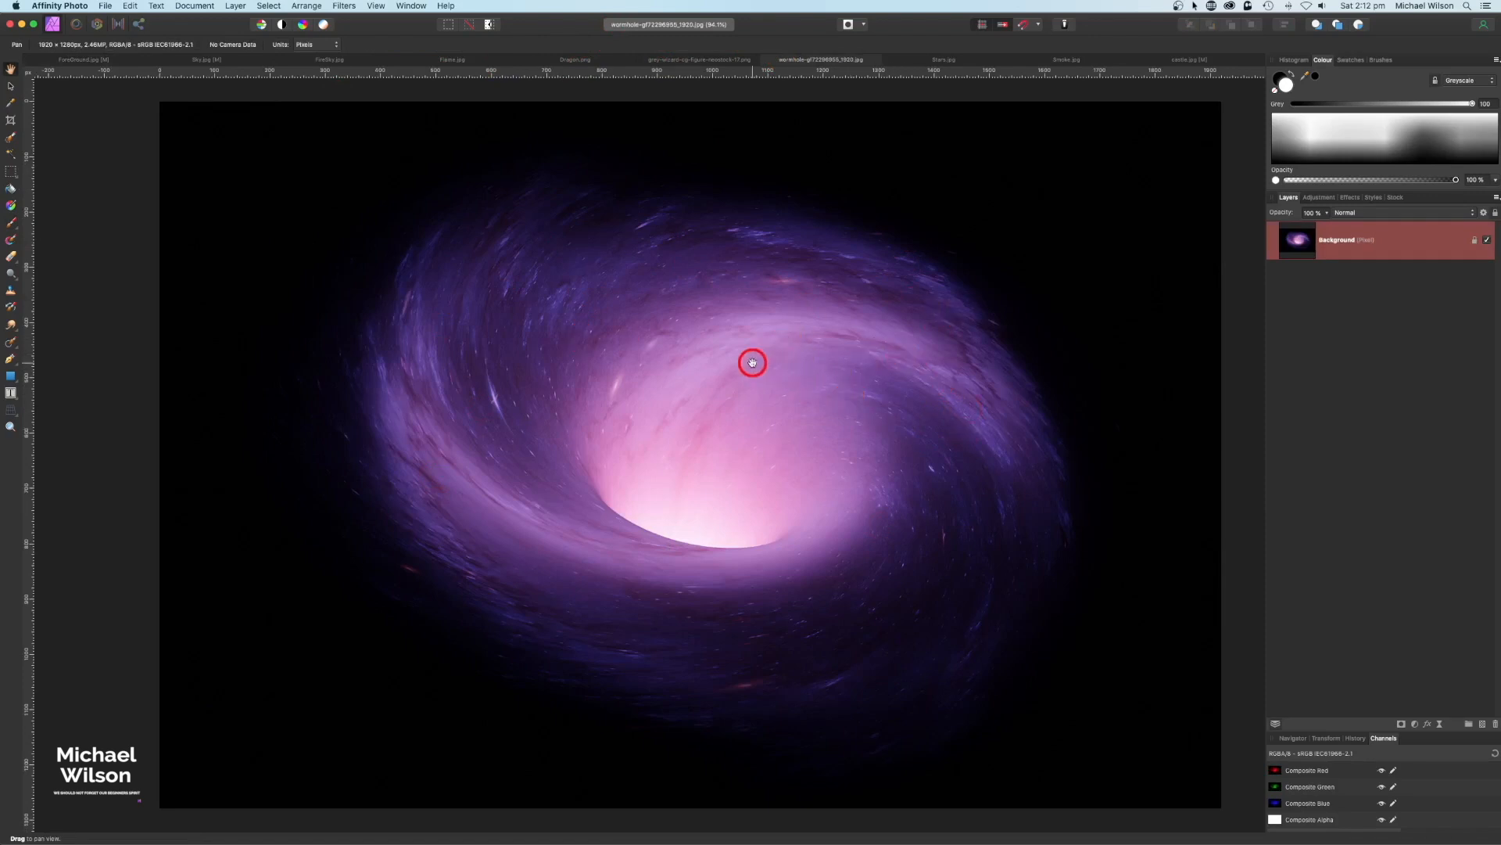
pyautogui.click(69, 61)
pyautogui.click(1343, 236)
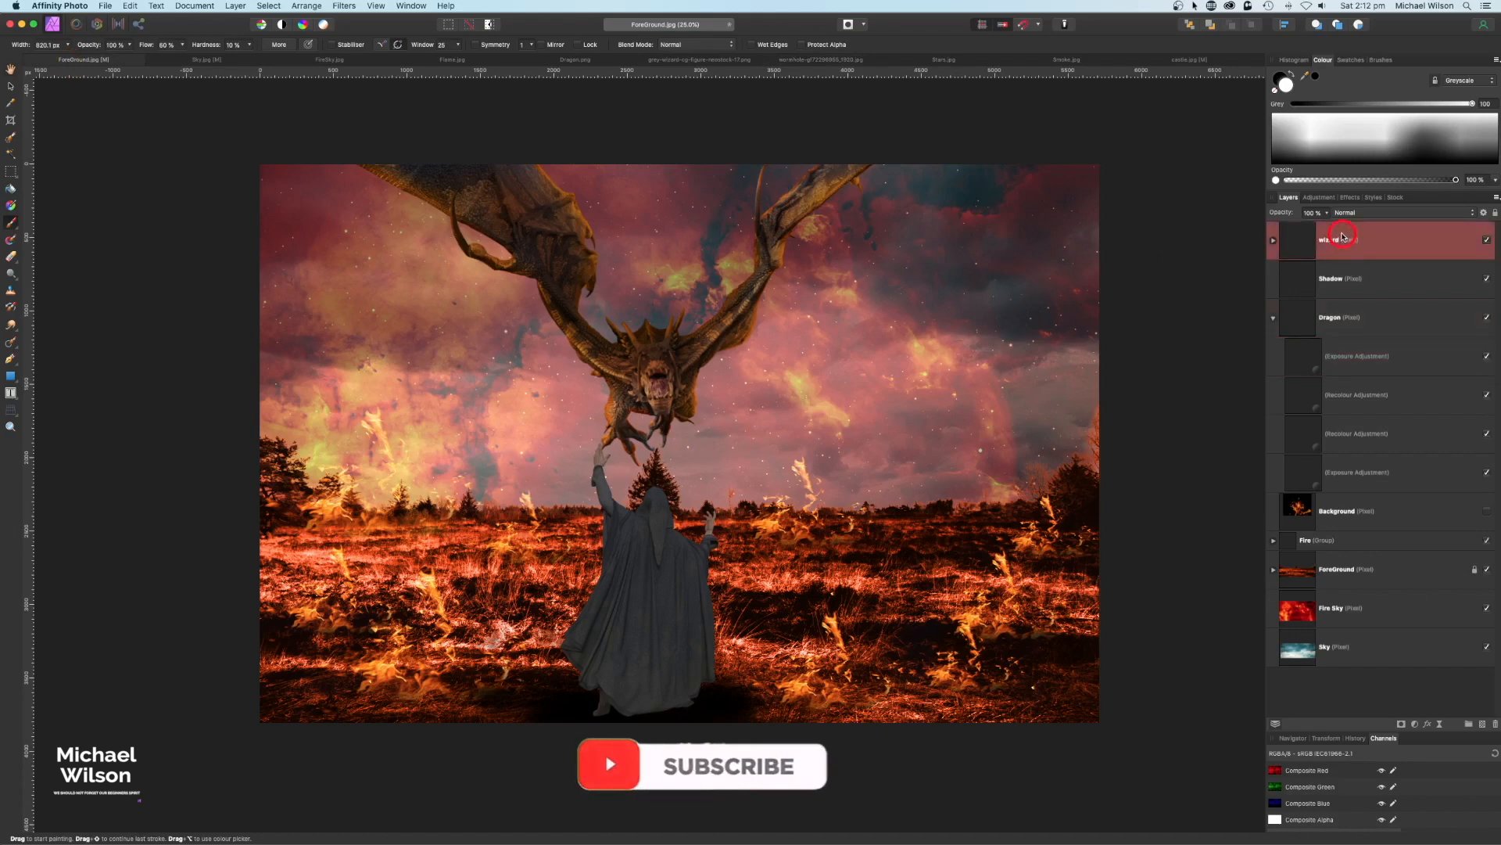
pyautogui.press('super+v')
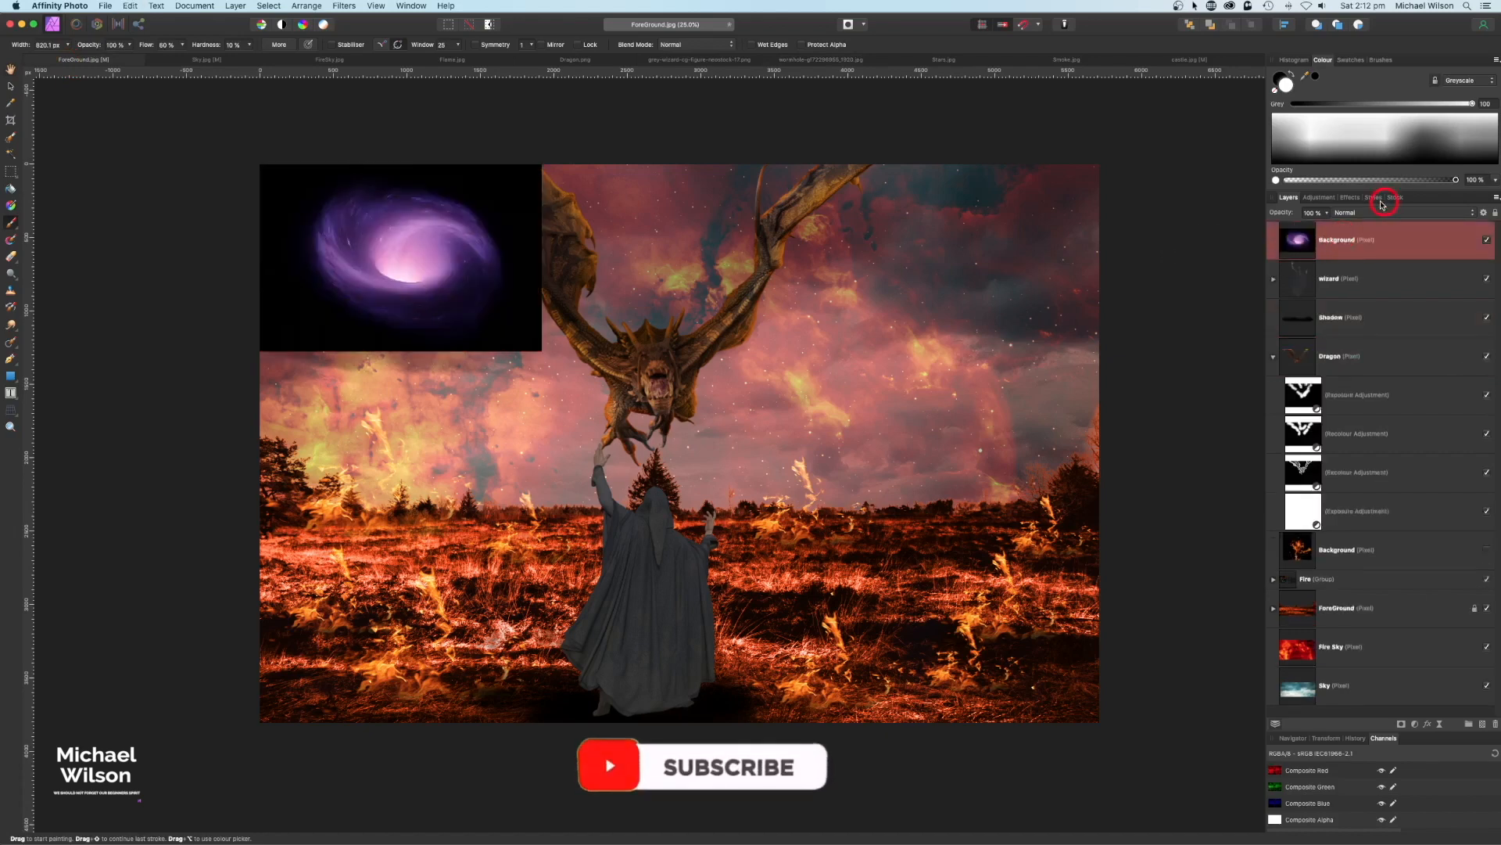
pyautogui.click(1359, 213)
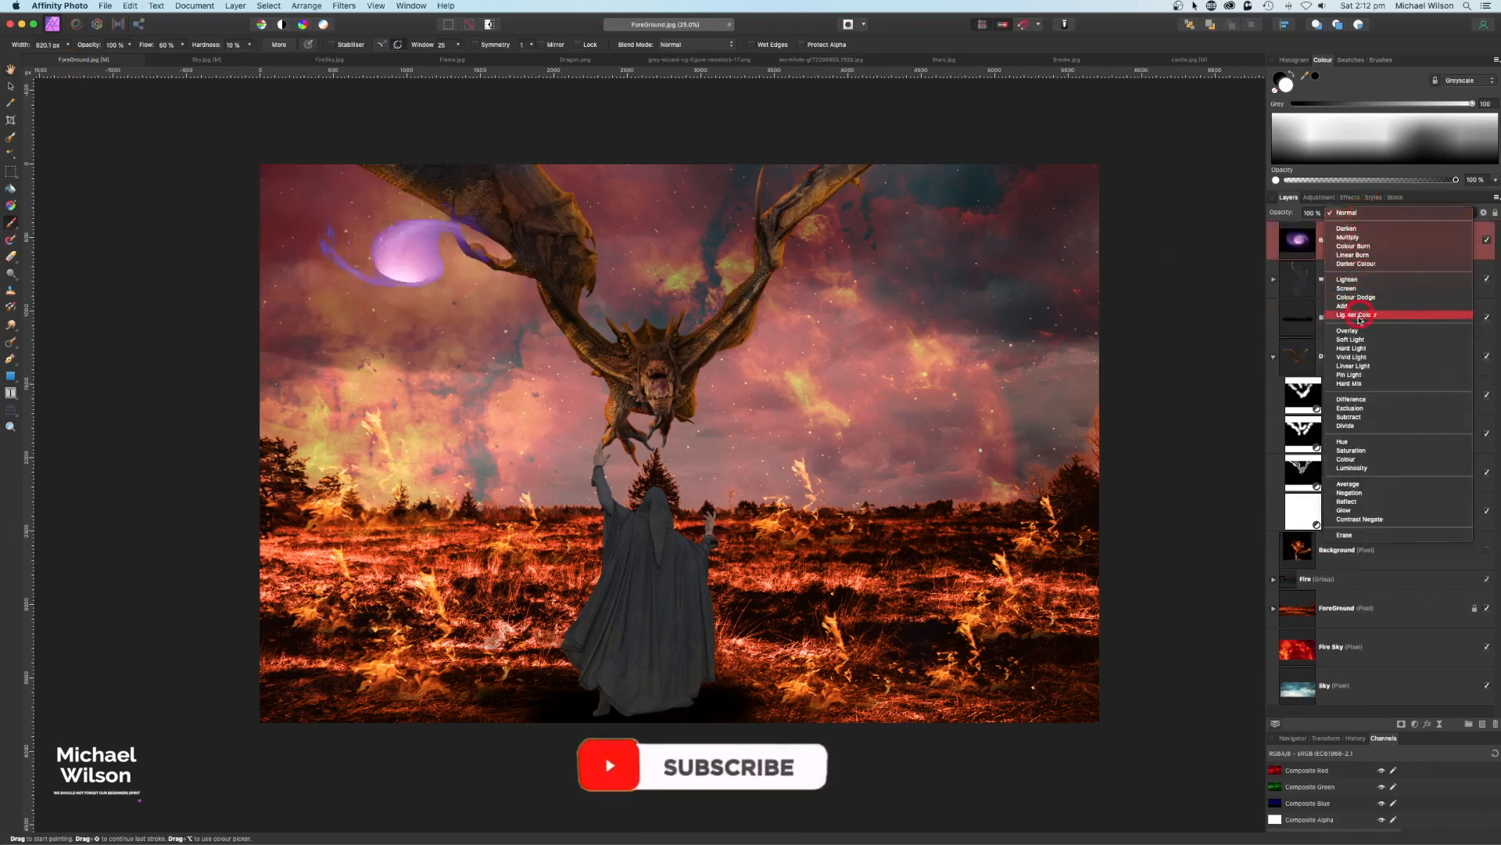
pyautogui.click(1359, 291)
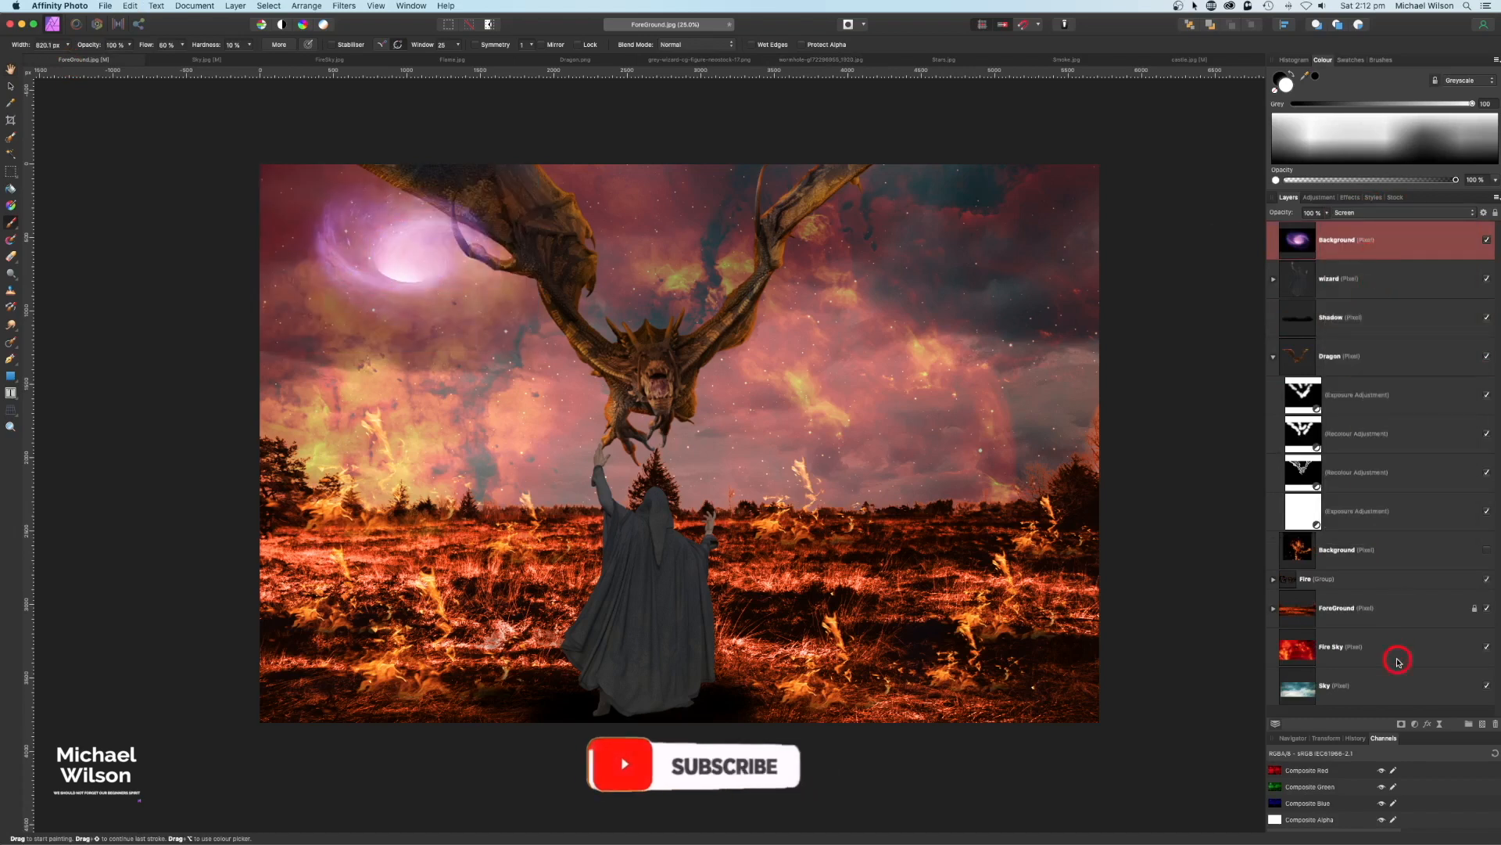
# Add a Recolour adjustment with a cyan hue of about 186° and nest it inside the wormhole layer so only the wormhole changes colour
pyautogui.click(1415, 724)
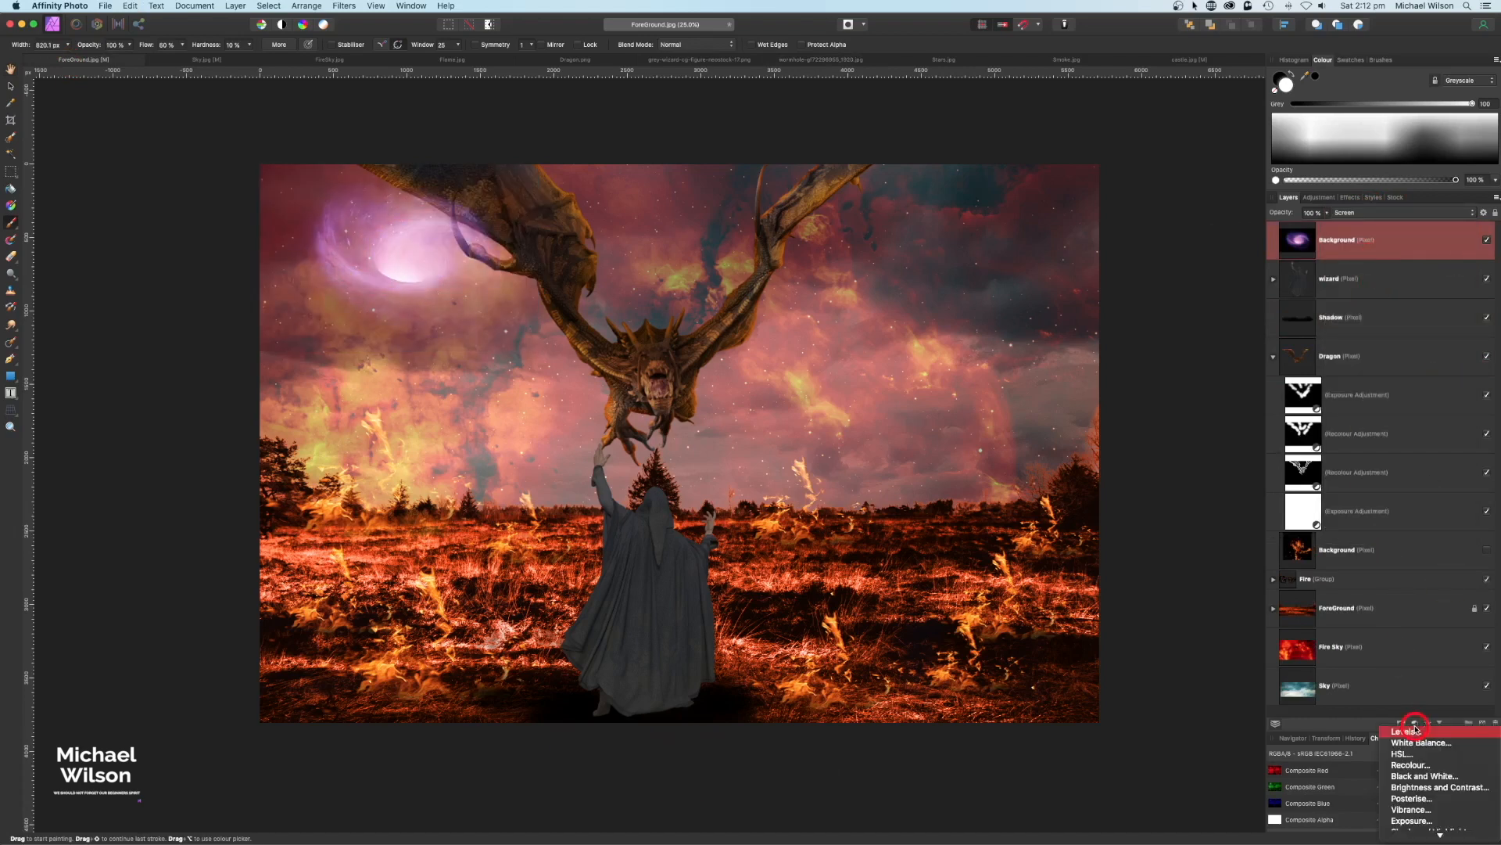
pyautogui.click(1330, 766)
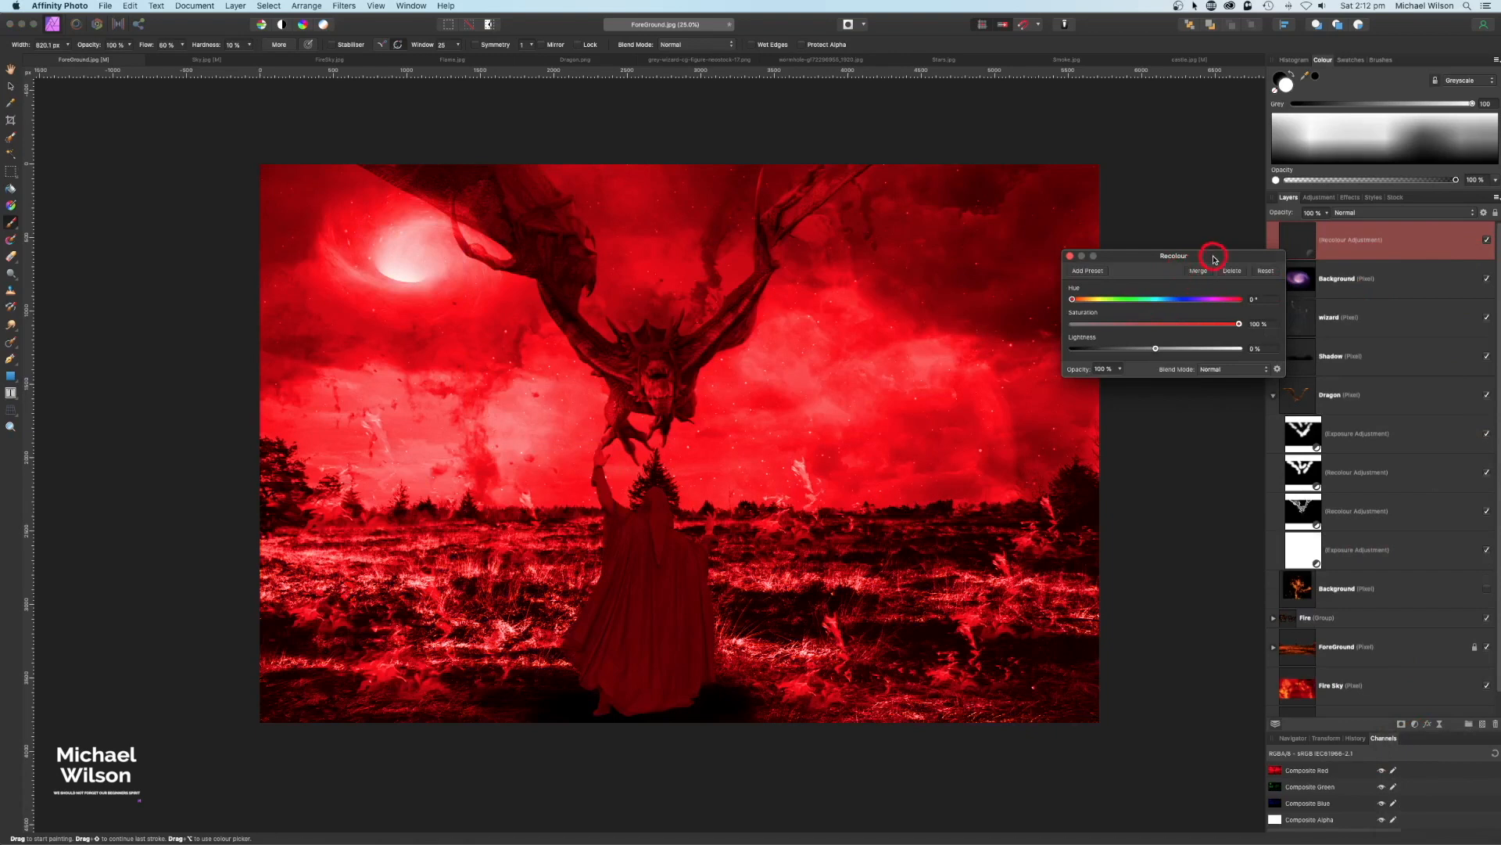
pyautogui.moveTo(1214, 258); pyautogui.dragTo(1183, 242)
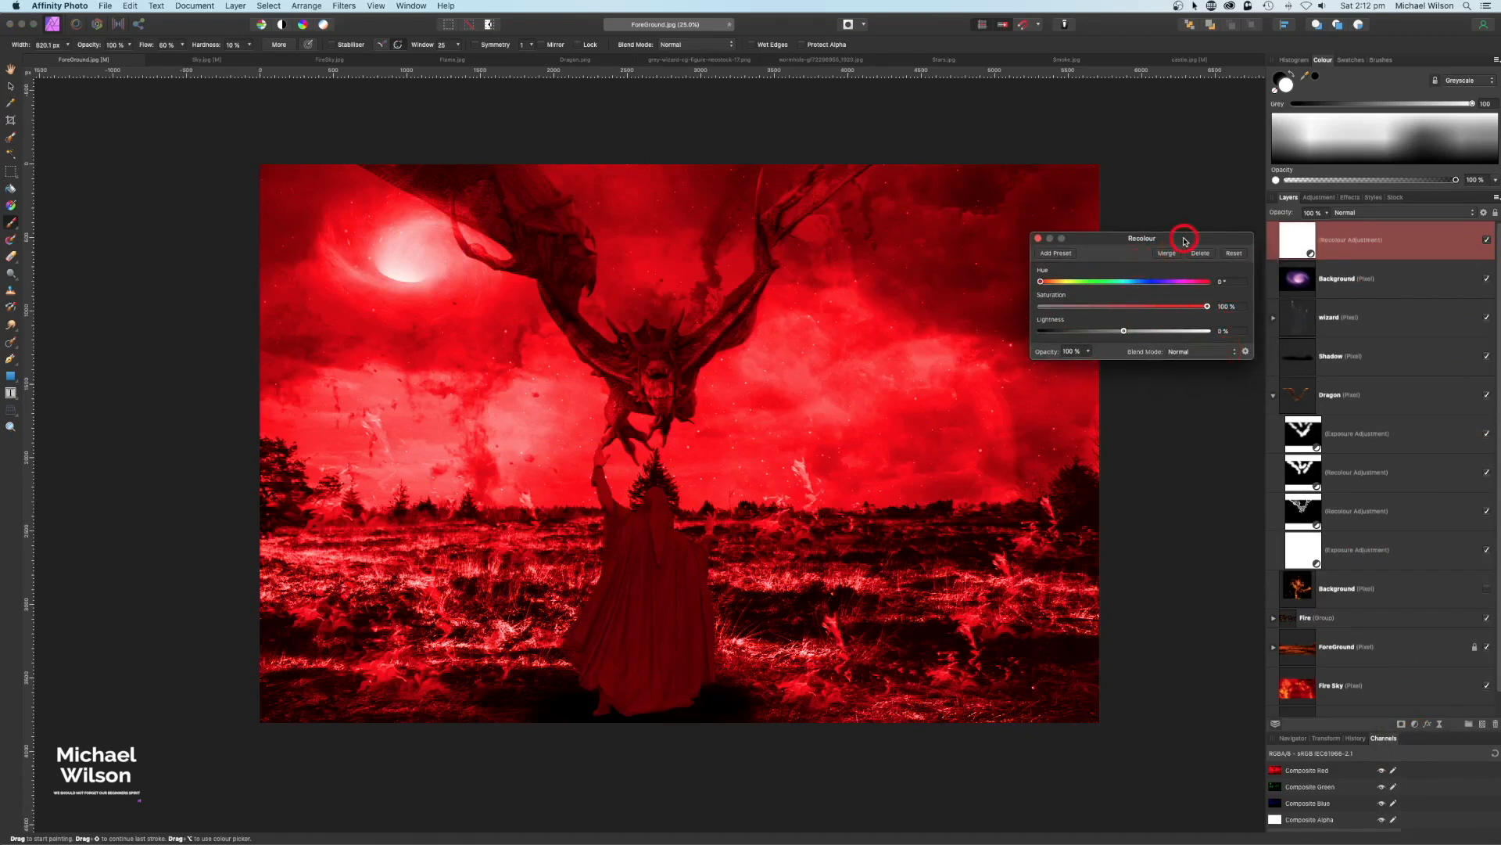
pyautogui.moveTo(1186, 242); pyautogui.dragTo(1170, 227)
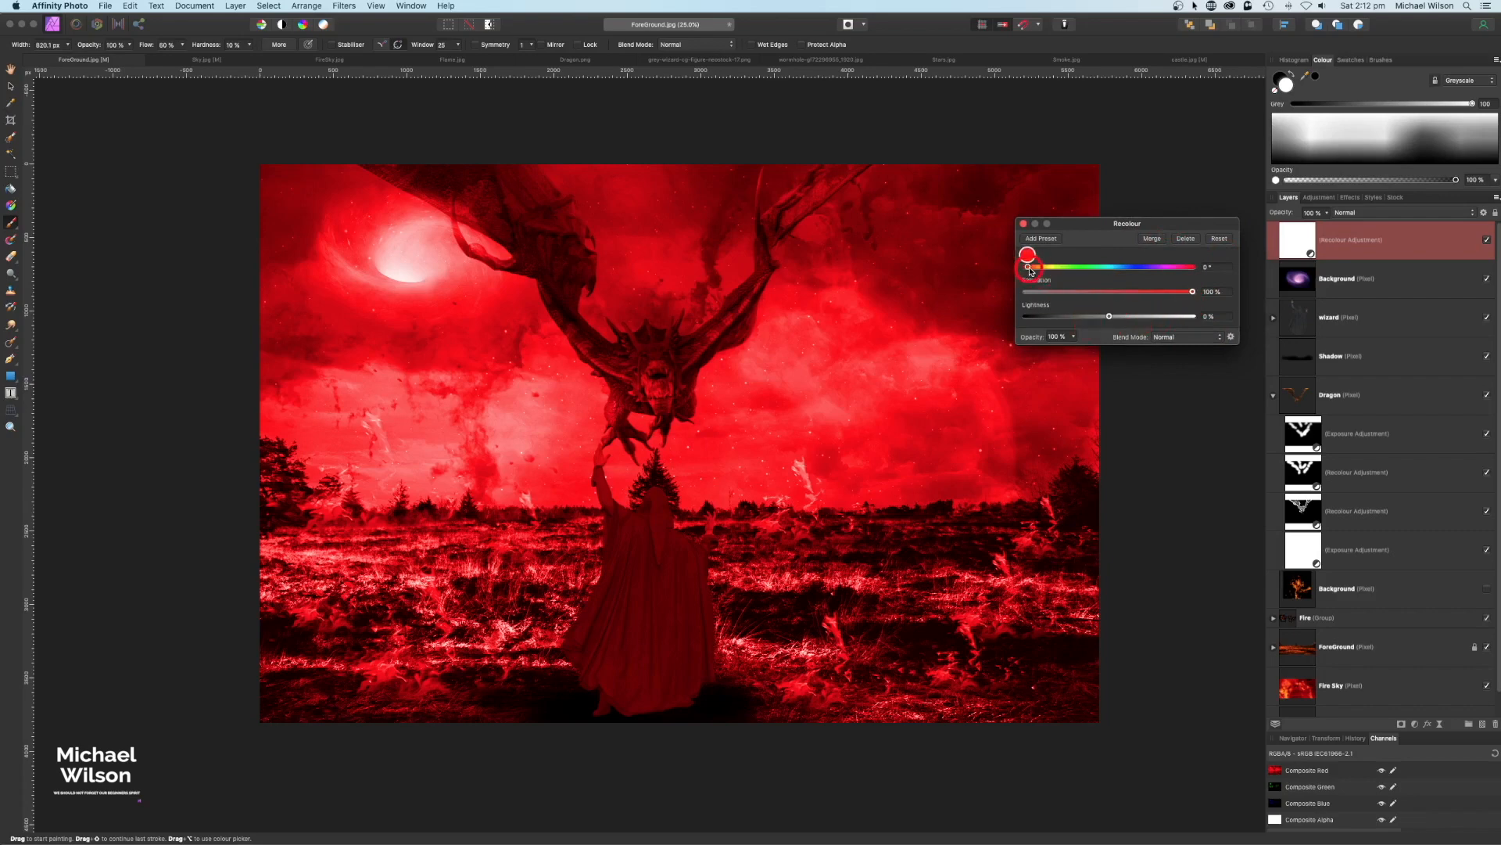
pyautogui.moveTo(1029, 271); pyautogui.dragTo(1113, 271)
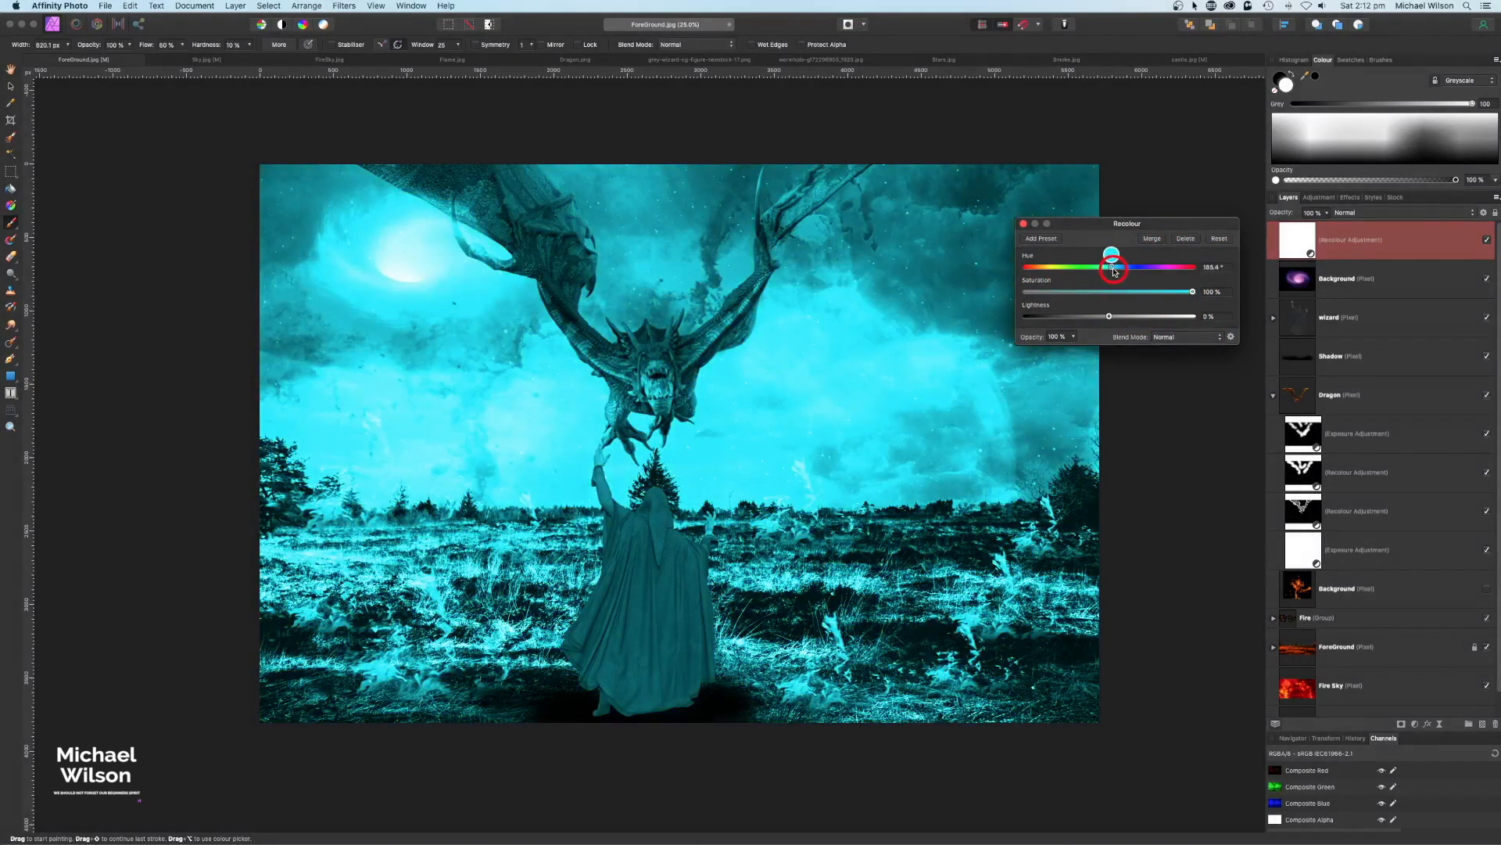
pyautogui.moveTo(1298, 240); pyautogui.dragTo(1361, 280)
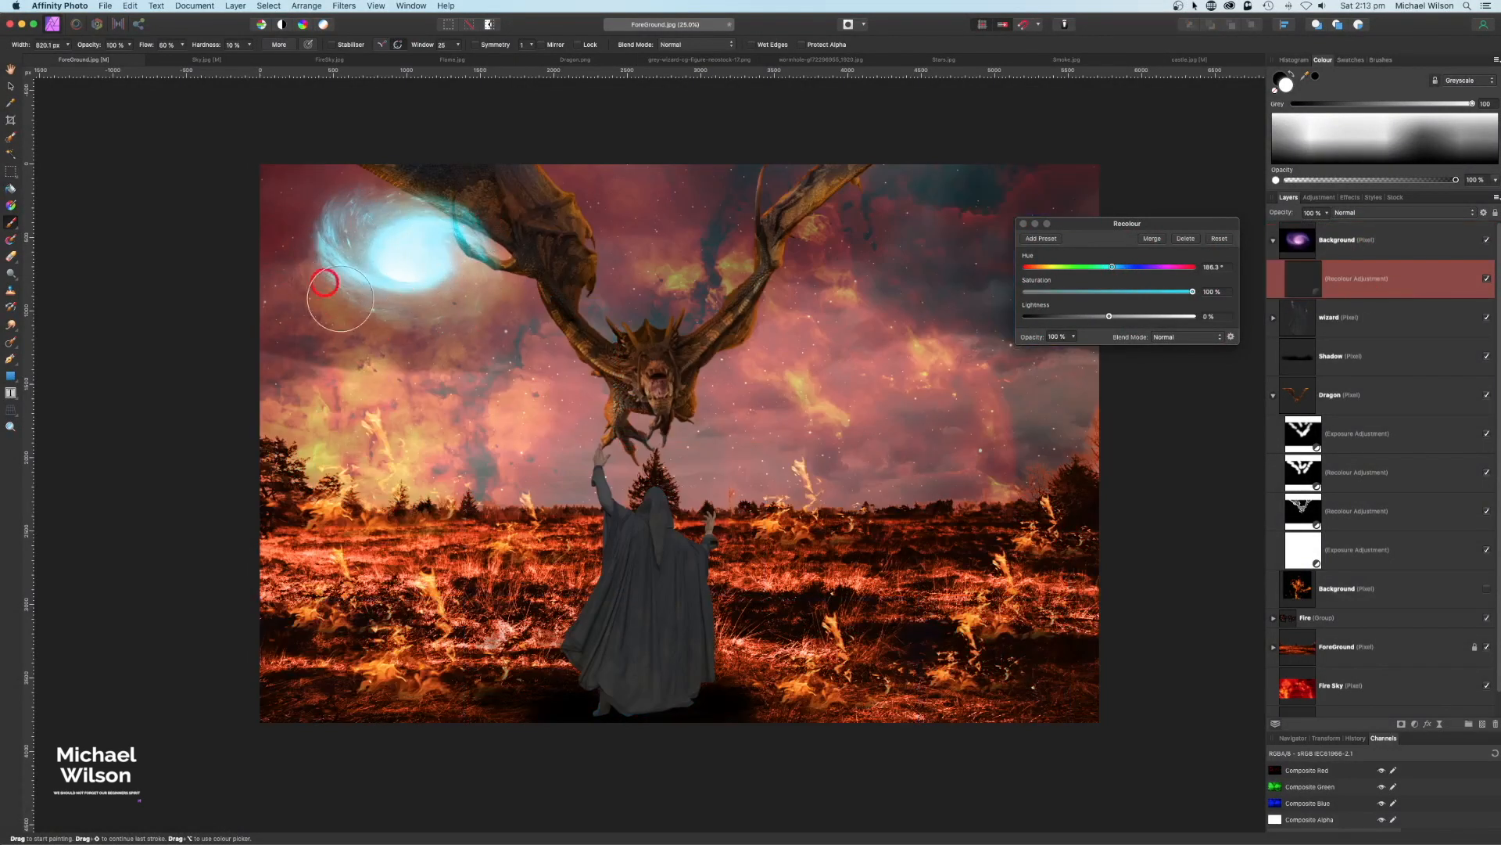
pyautogui.click(1023, 225)
pyautogui.click(1273, 240)
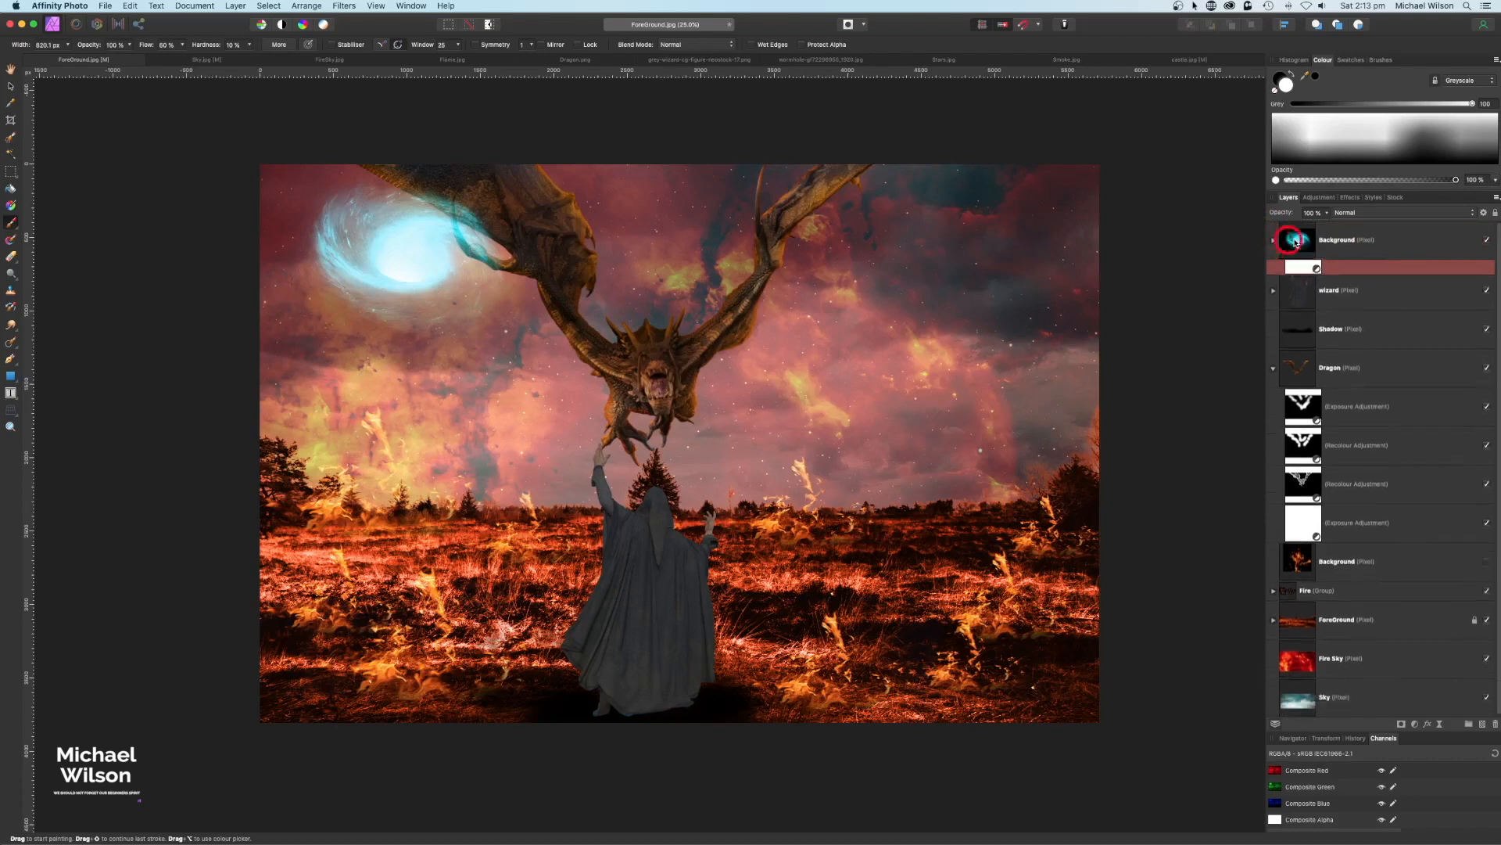
# Duplicate the cyan wormhole layer, move the copy over the wizard's lower robe and stretch it wider on both sides
pyautogui.click(1299, 242)
pyautogui.press('super+j')
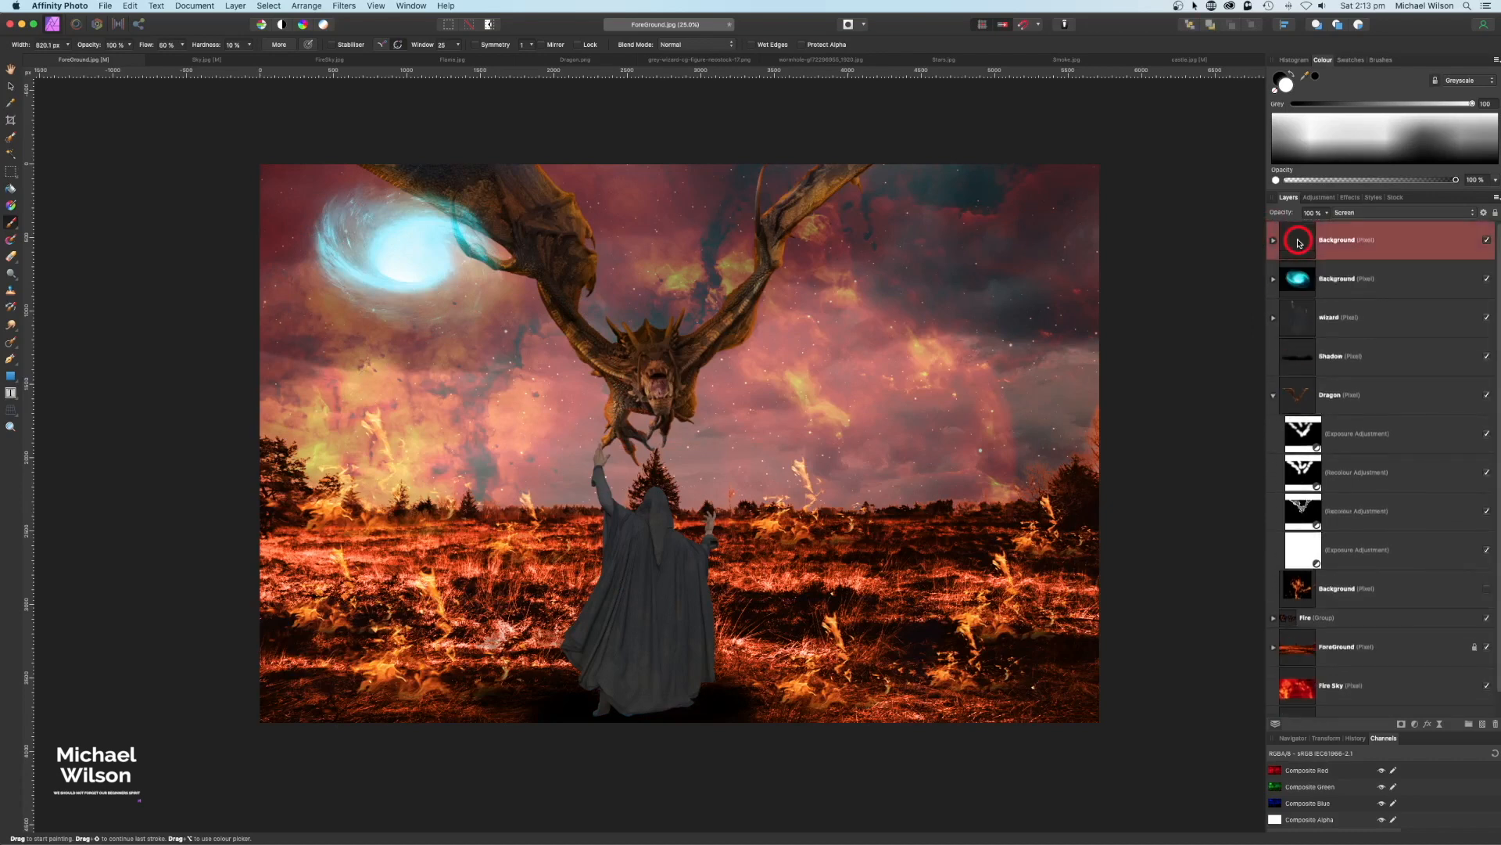
pyautogui.click(15, 87)
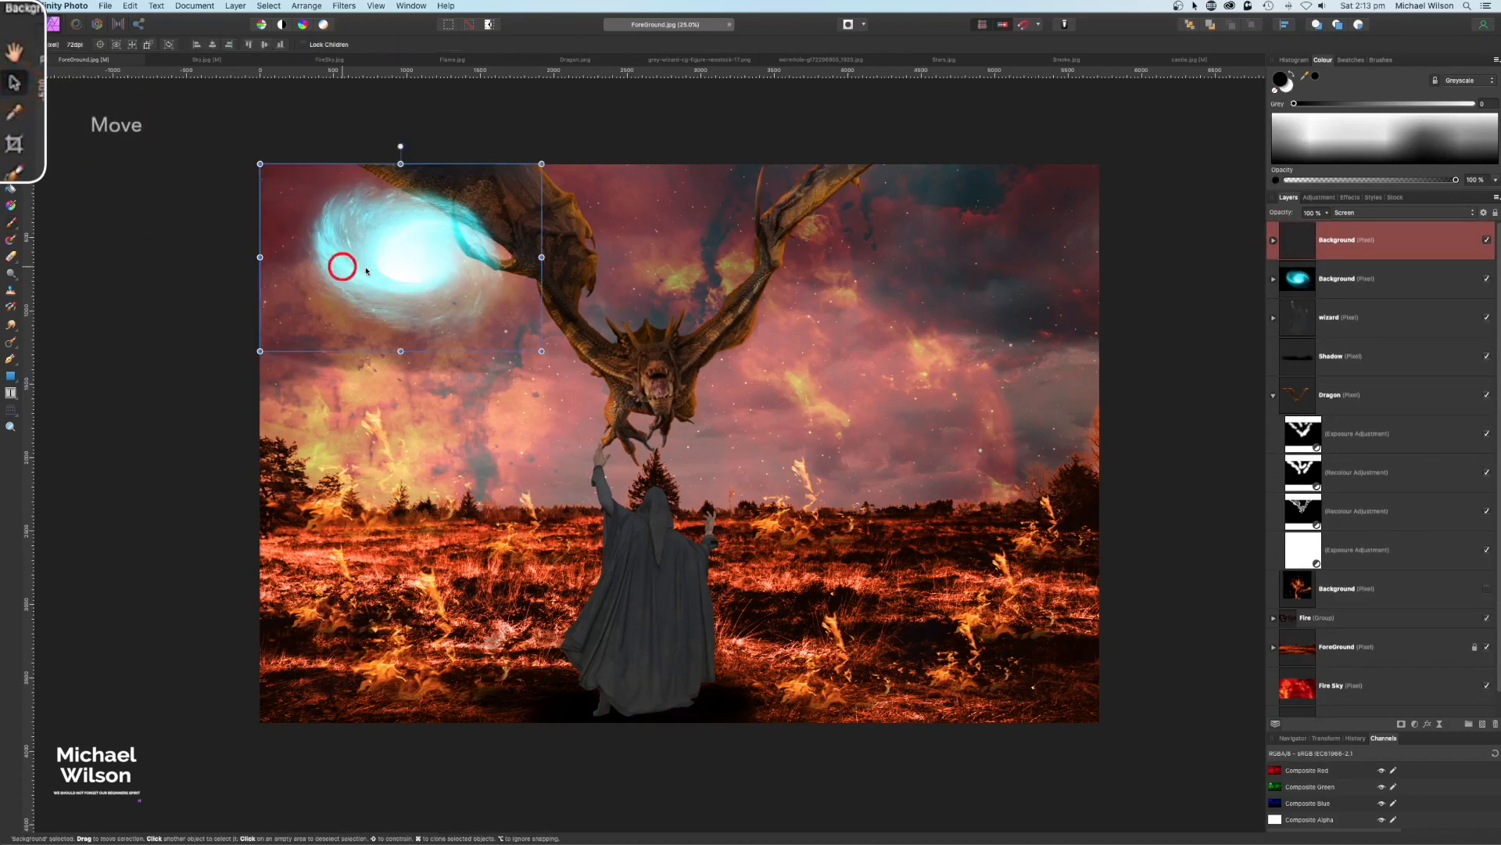
pyautogui.moveTo(422, 279); pyautogui.dragTo(642, 666)
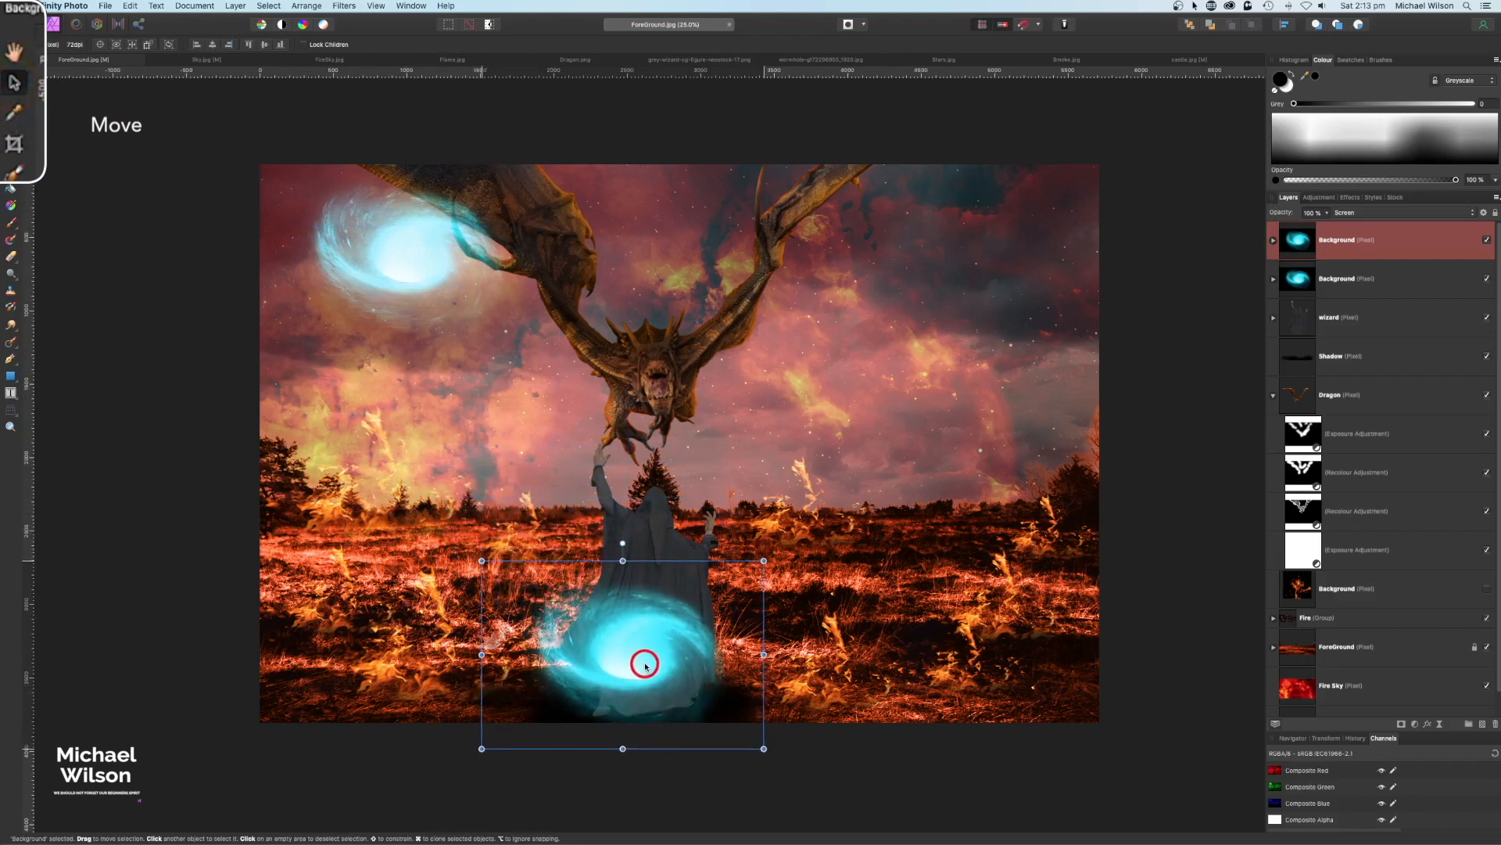
pyautogui.moveTo(764, 657); pyautogui.dragTo(816, 657)
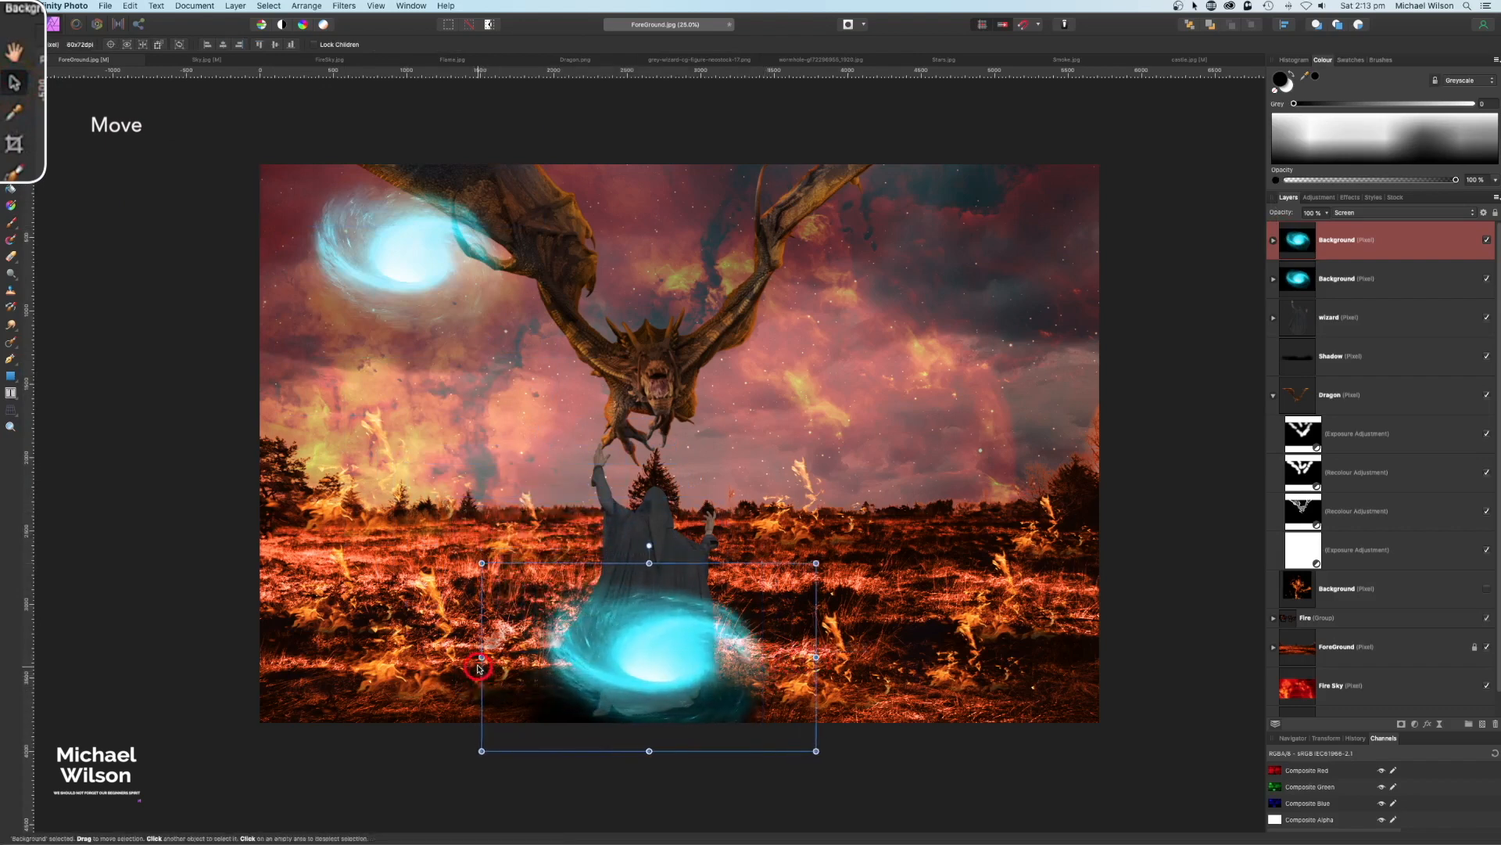
pyautogui.moveTo(481, 657); pyautogui.dragTo(453, 657)
pyautogui.click(638, 659)
pyautogui.moveTo(637, 660); pyautogui.dragTo(634, 653)
# Add a mask to the duplicated wormhole layer and set up a soft black paint brush with 25% flow and 0% hardness
pyautogui.click(1304, 229)
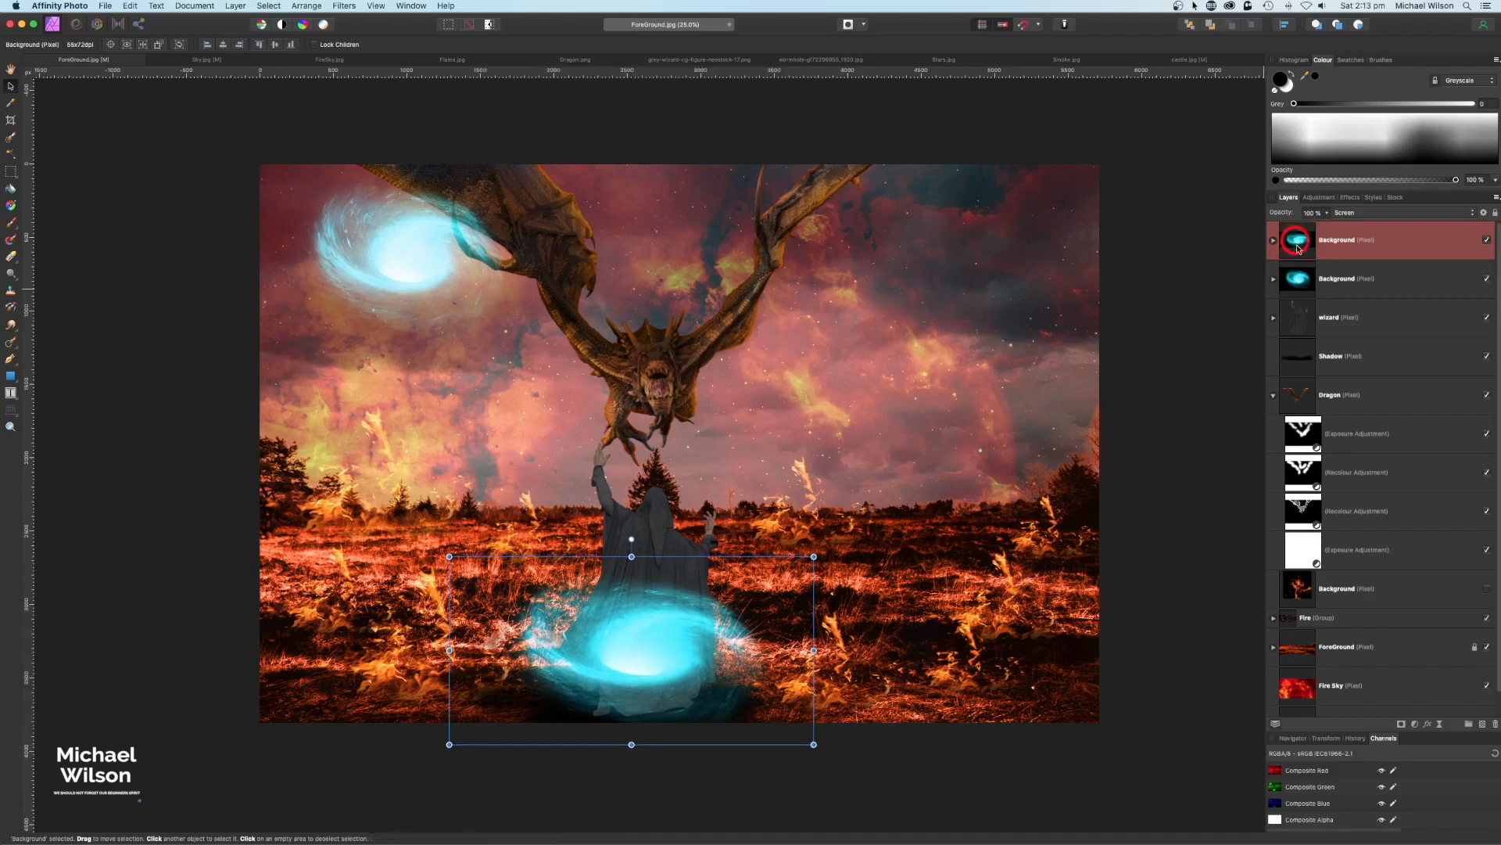
pyautogui.click(1403, 724)
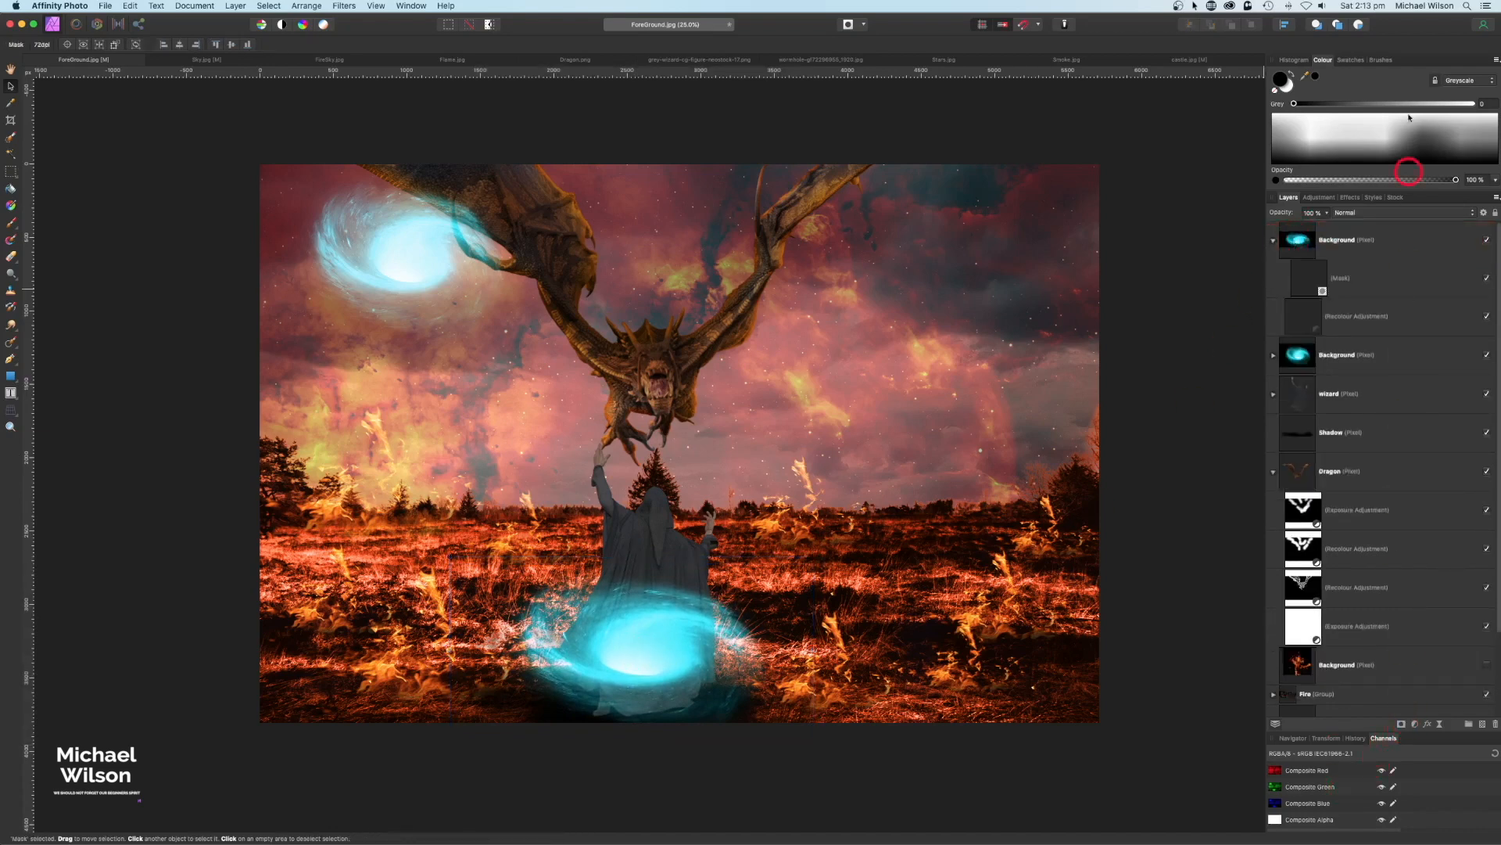
pyautogui.click(1382, 60)
pyautogui.scroll(-3, 1376, 118)
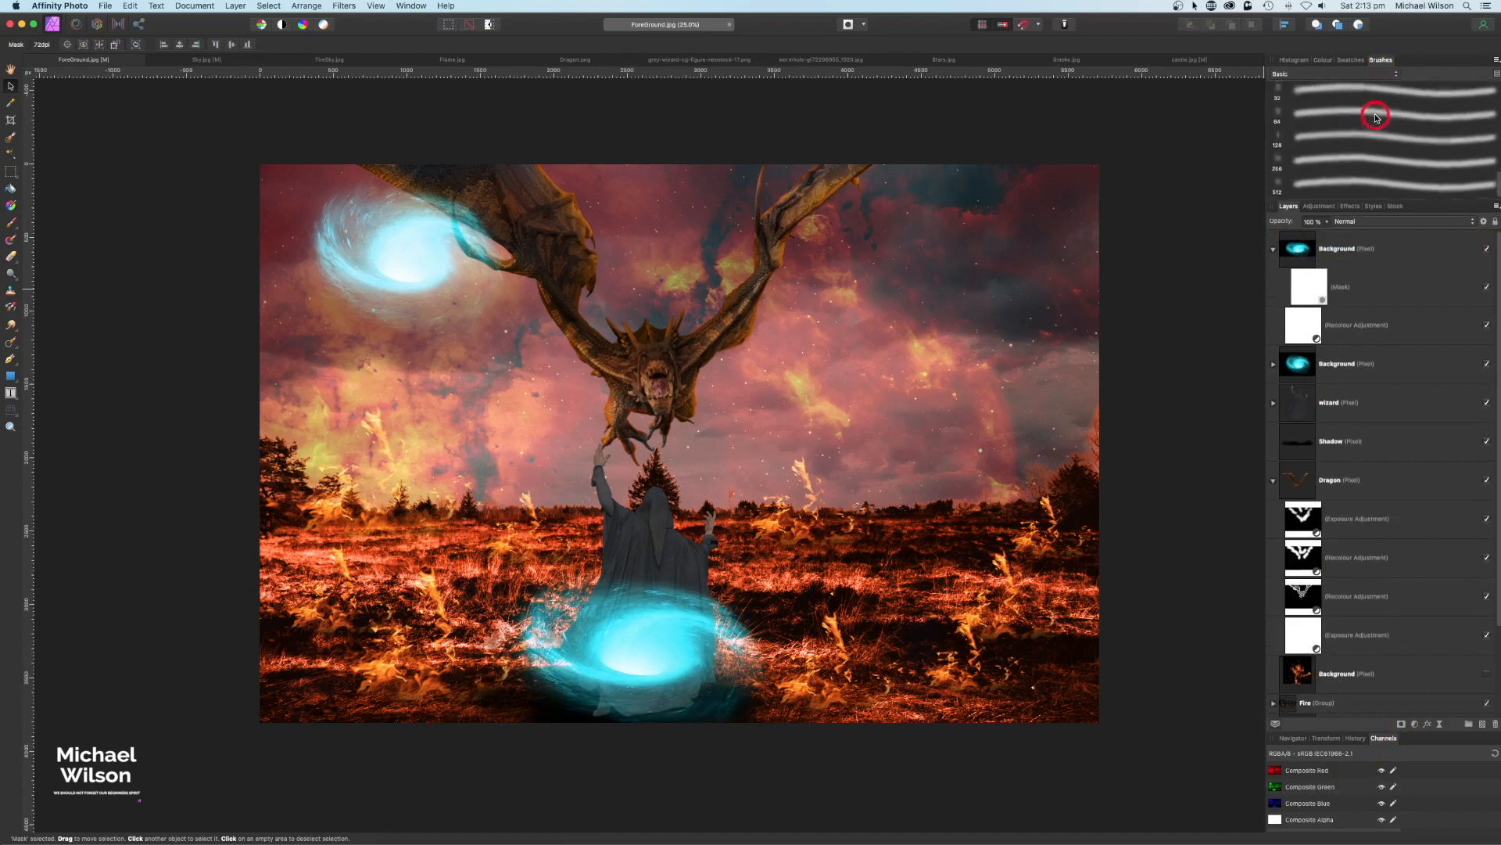
pyautogui.click(1340, 161)
pyautogui.click(1321, 62)
pyautogui.click(12, 257)
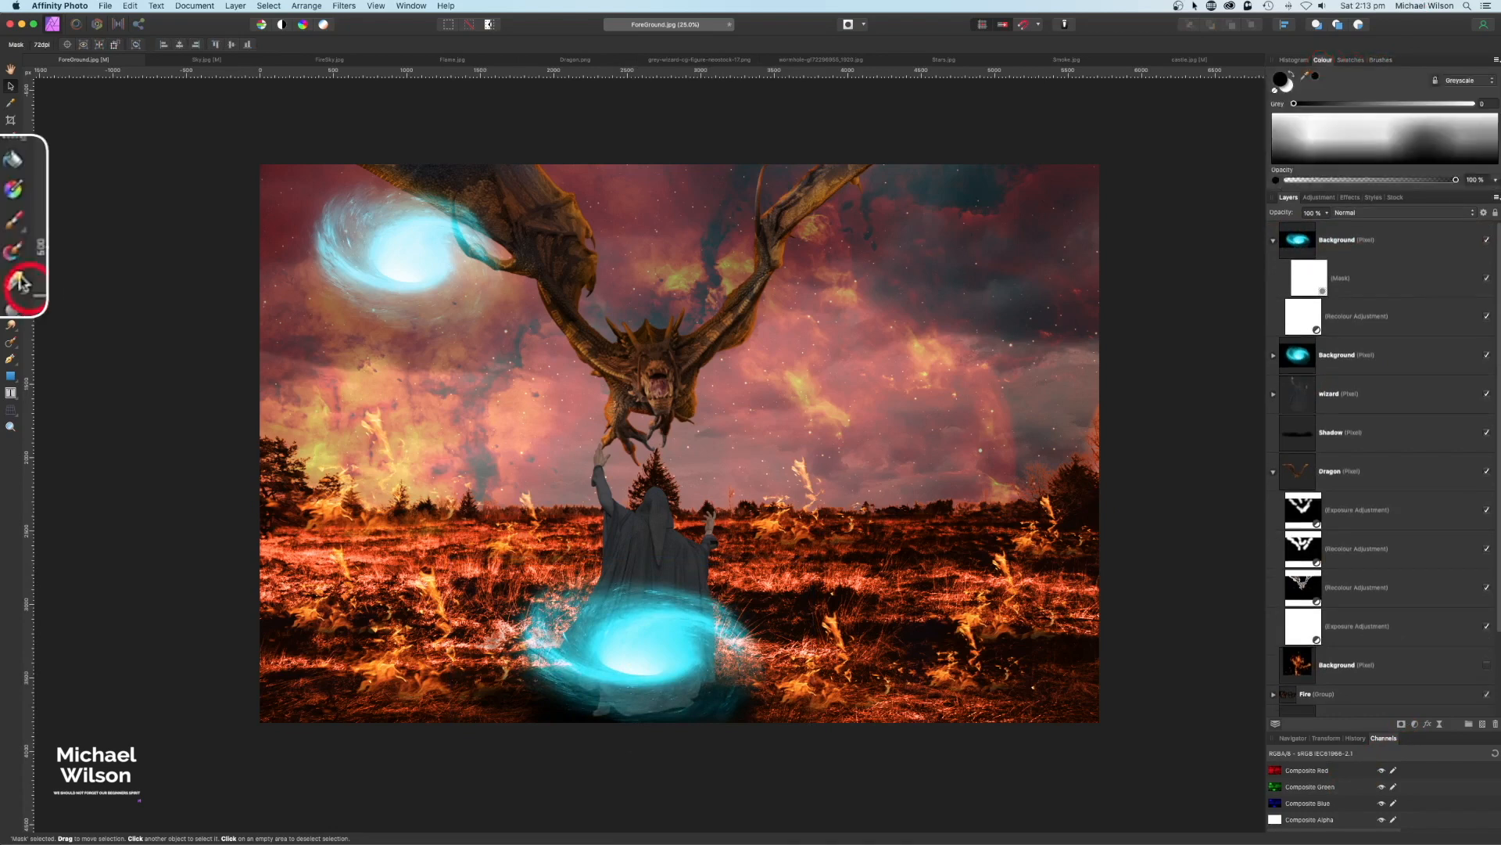
pyautogui.click(13, 226)
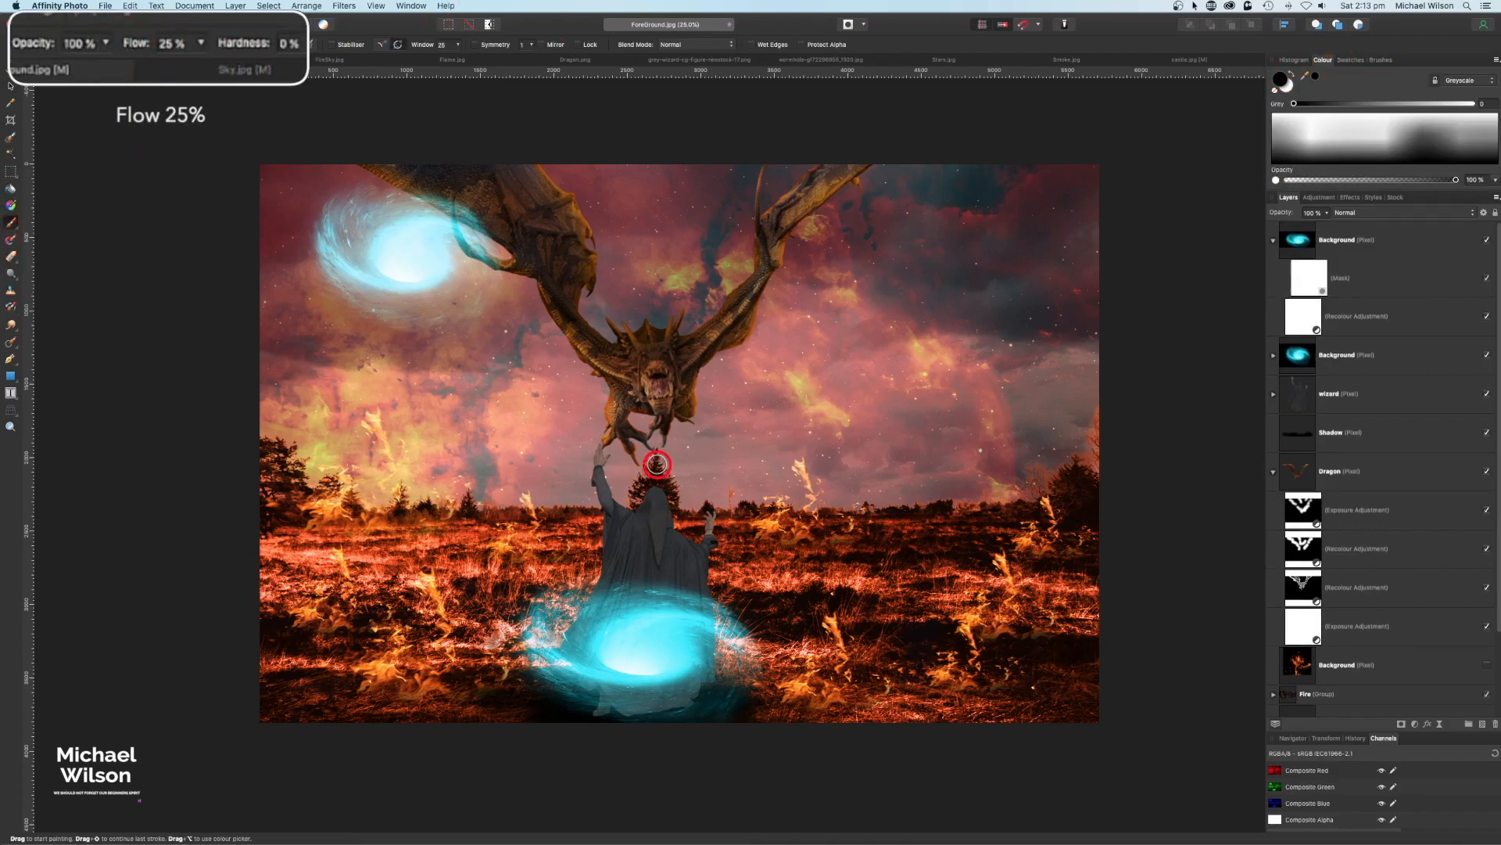
# Paint black on the mask over the wizard's robe to hide the wormhole's centre and leave a glowing ring in front
pyautogui.scroll(5, 657, 464)
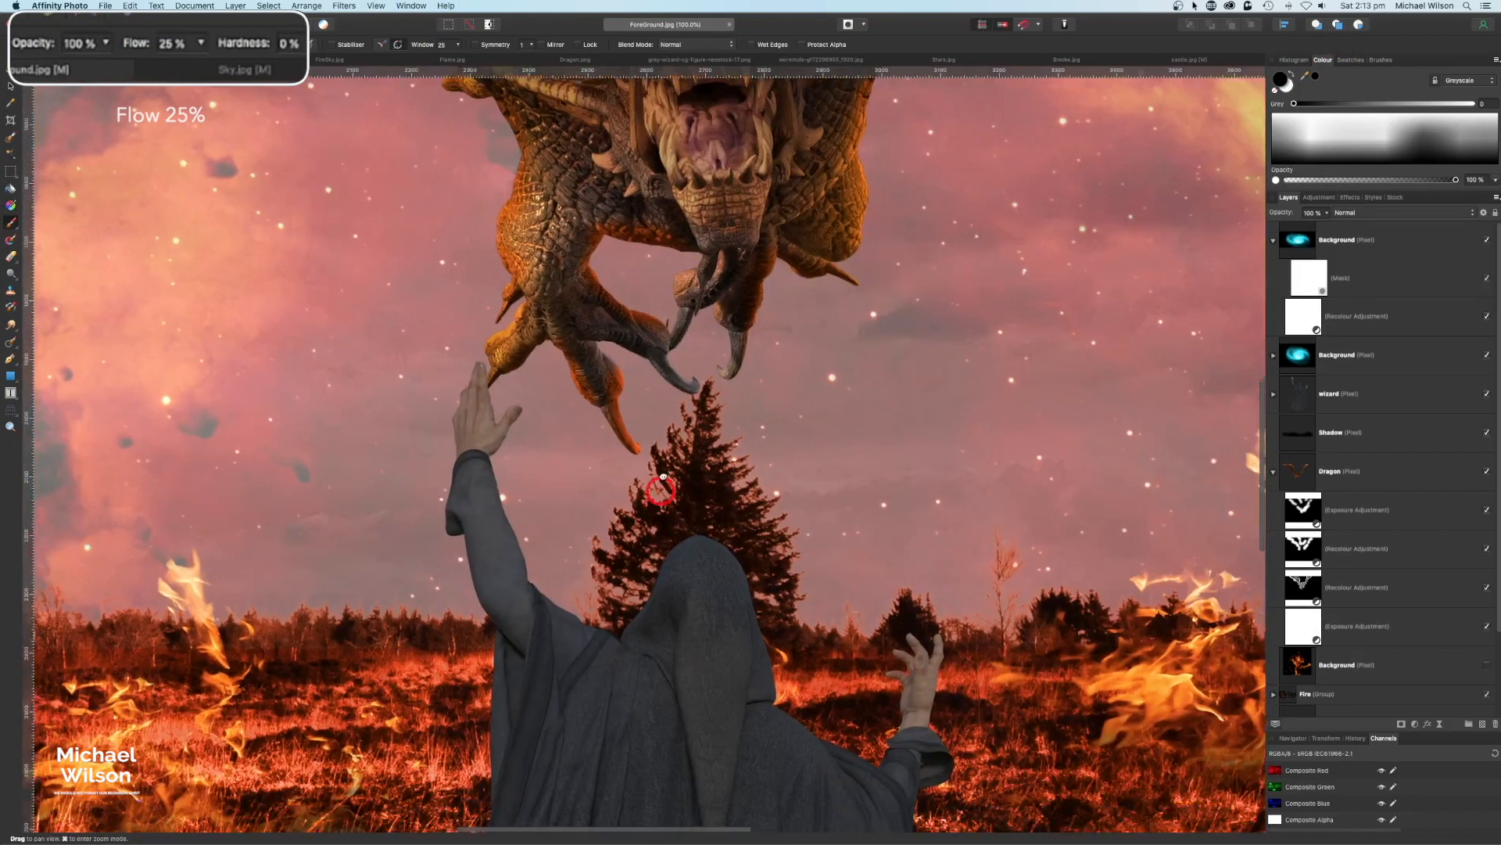
pyautogui.scroll(-10, 704, 496)
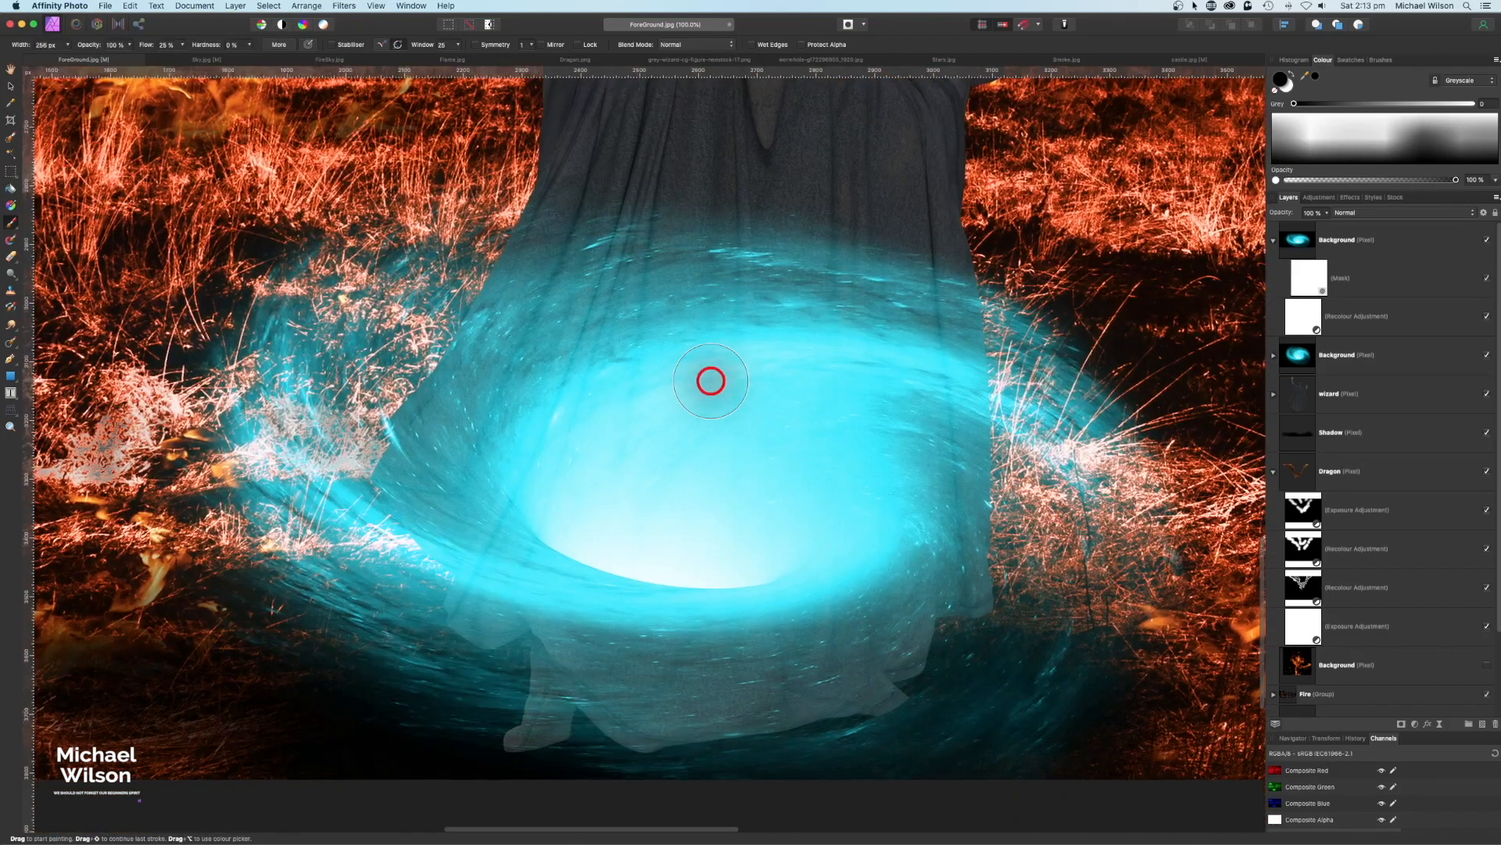
pyautogui.moveTo(677, 392)
pyautogui.mouseDown()
pyautogui.moveTo(596, 394)
pyautogui.moveTo(654, 337)
pyautogui.moveTo(575, 288)
pyautogui.moveTo(510, 296)
pyautogui.moveTo(609, 248)
pyautogui.moveTo(667, 268)
pyautogui.moveTo(726, 335)
pyautogui.moveTo(575, 392)
pyautogui.moveTo(539, 435)
pyautogui.moveTo(487, 338)
pyautogui.moveTo(507, 429)
pyautogui.moveTo(480, 333)
pyautogui.moveTo(528, 454)
pyautogui.moveTo(754, 487)
pyautogui.moveTo(515, 466)
pyautogui.moveTo(538, 498)
pyautogui.moveTo(728, 538)
pyautogui.moveTo(942, 480)
pyautogui.moveTo(945, 375)
pyautogui.moveTo(465, 408)
pyautogui.moveTo(879, 264)
pyautogui.moveTo(832, 382)
pyautogui.moveTo(941, 415)
pyautogui.moveTo(803, 324)
pyautogui.moveTo(564, 235)
pyautogui.moveTo(515, 359)
pyautogui.moveTo(795, 449)
pyautogui.moveTo(952, 375)
pyautogui.moveTo(731, 486)
pyautogui.moveTo(734, 381)
pyautogui.moveTo(561, 393)
pyautogui.moveTo(591, 502)
pyautogui.moveTo(558, 522)
pyautogui.moveTo(892, 479)
pyautogui.moveTo(658, 374)
pyautogui.mouseUp()
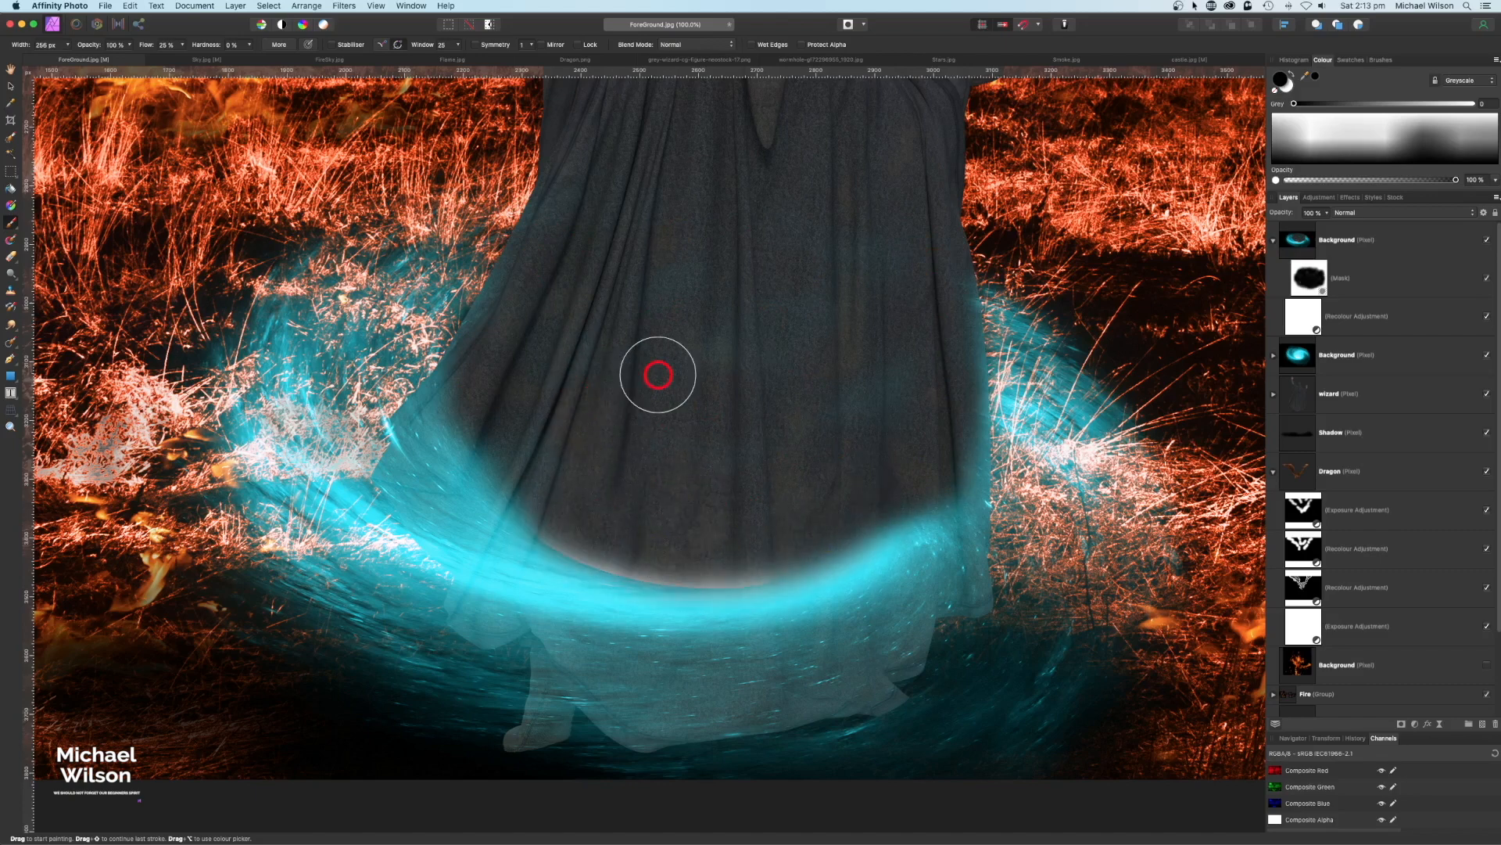
pyautogui.press('super+0')
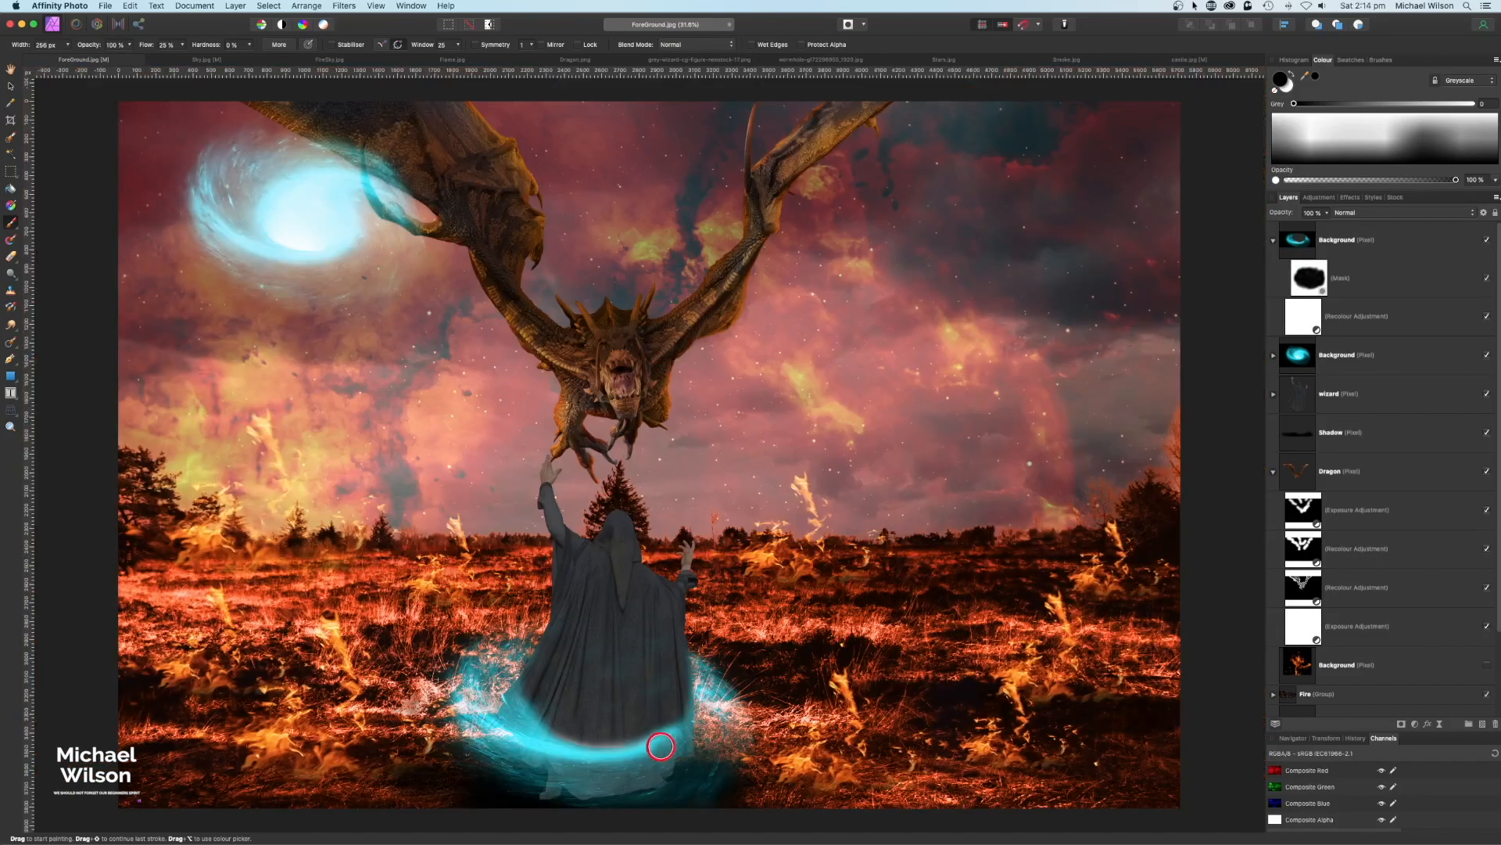
# Collapse the masked wormhole layer and move its glowing ring slightly higher on the wizard's robe
pyautogui.click(1315, 360)
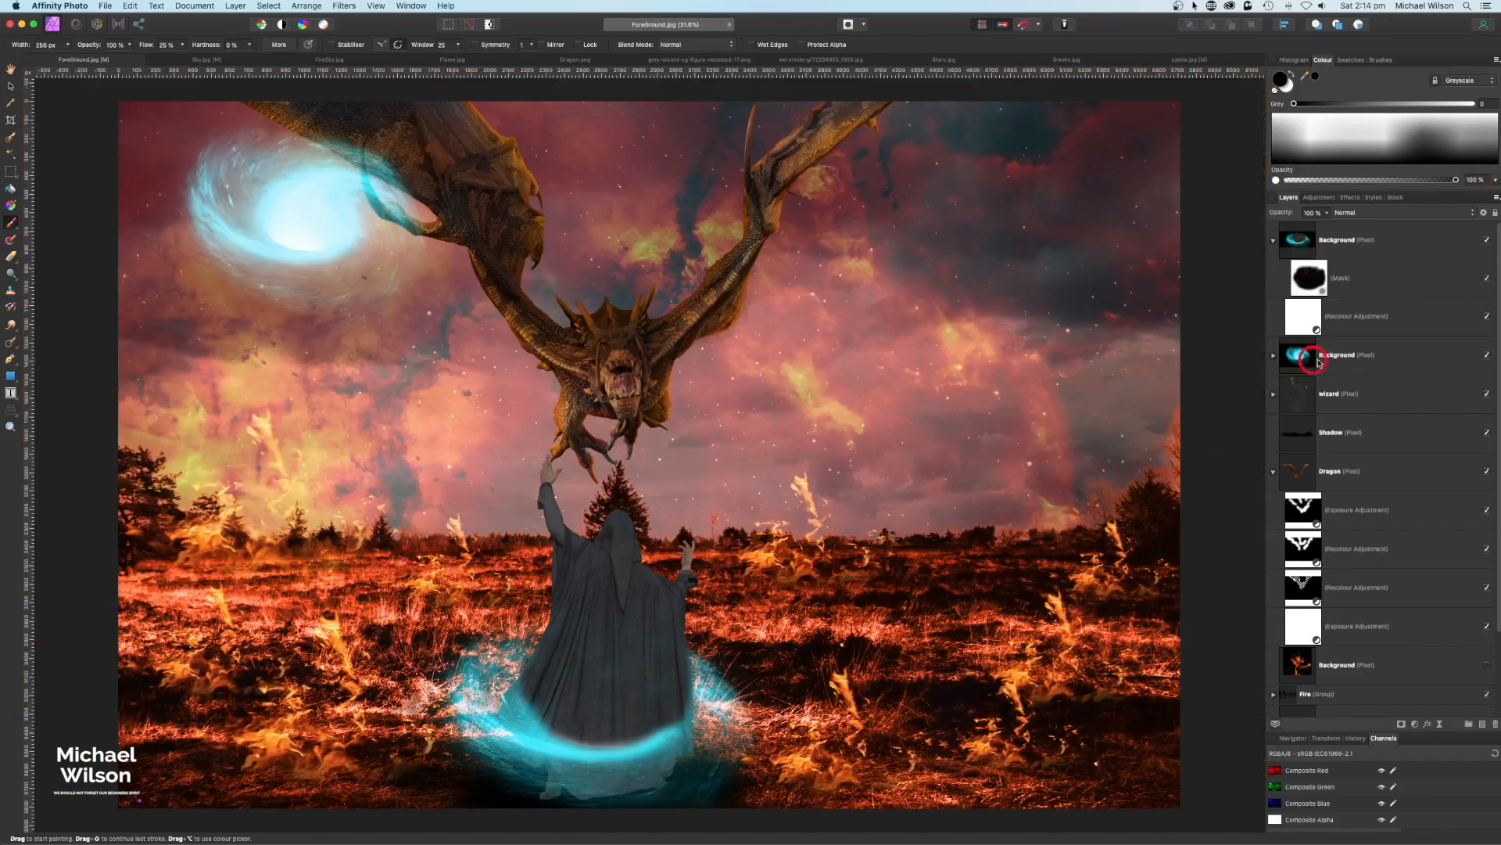
pyautogui.click(10, 86)
pyautogui.click(1276, 242)
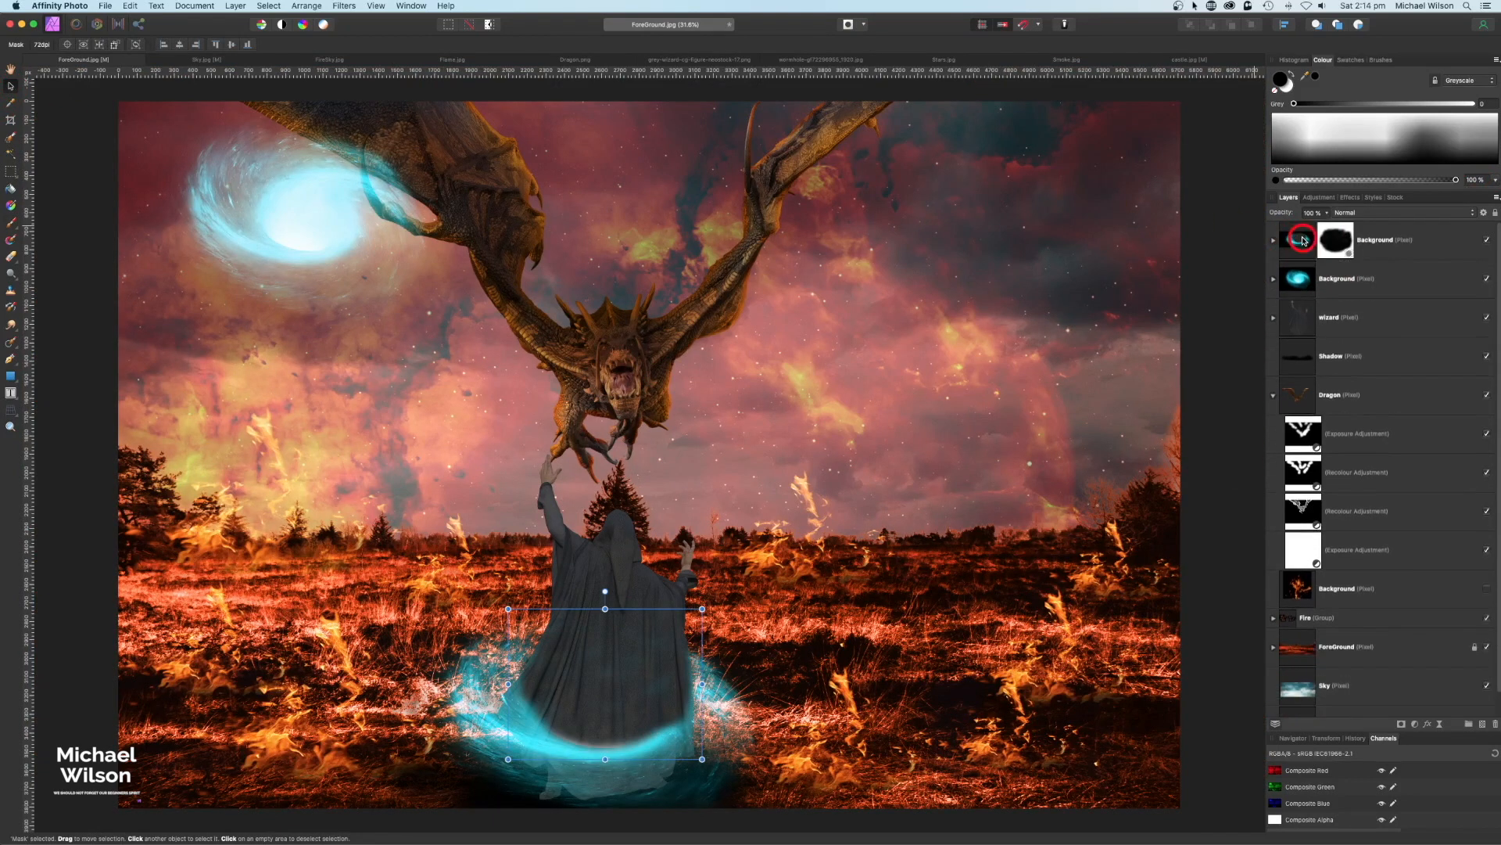
pyautogui.click(782, 657)
pyautogui.moveTo(689, 733); pyautogui.dragTo(692, 712)
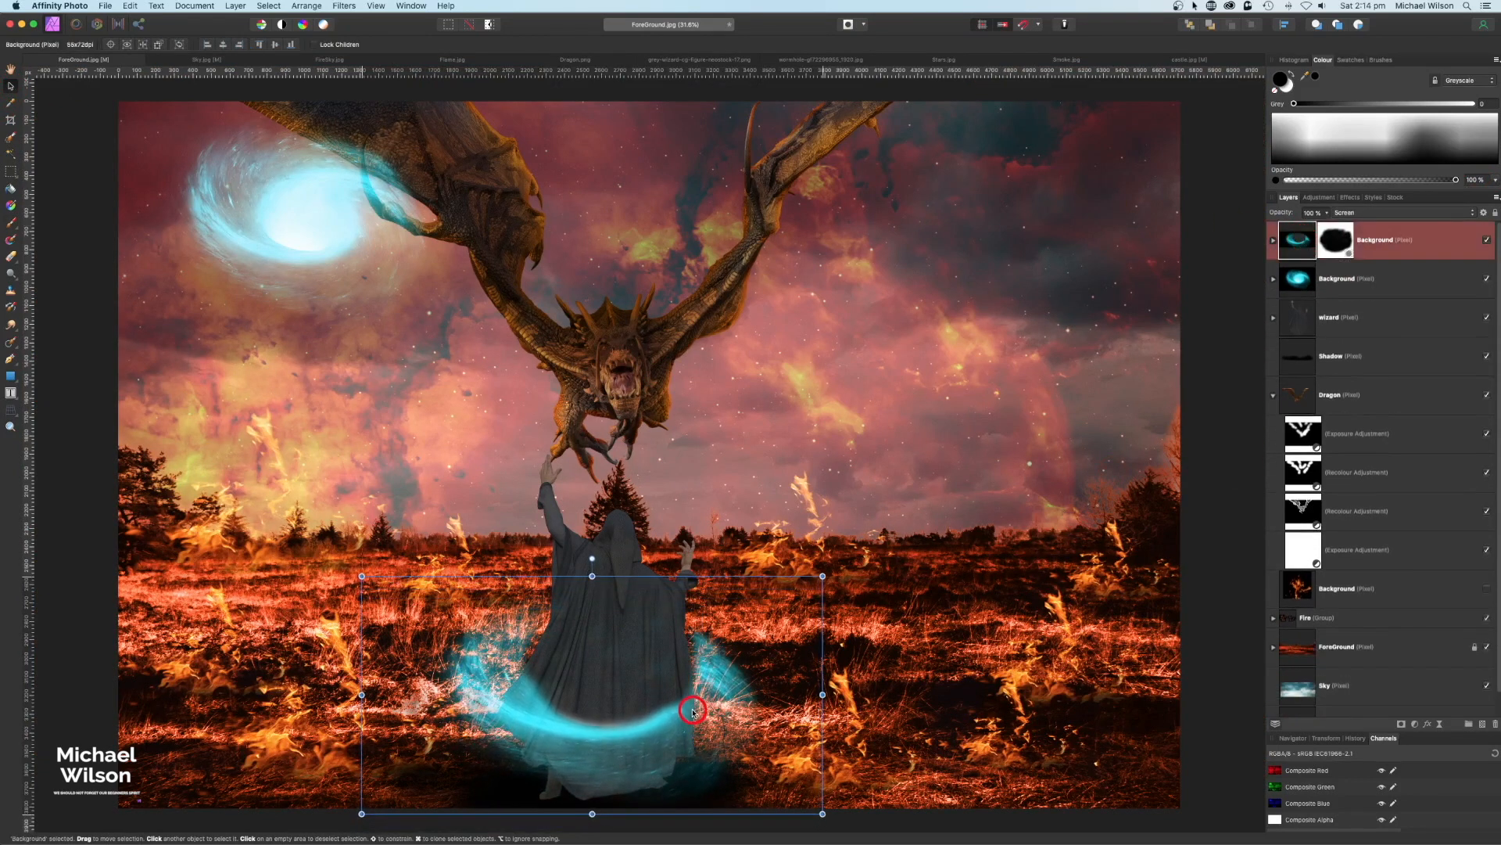
# Move the original wormhole from the sky onto the wizard's upper body, widen it on both sides and nudge it upward
pyautogui.click(1356, 290)
pyautogui.moveTo(292, 161); pyautogui.dragTo(591, 529)
pyautogui.moveTo(417, 580); pyautogui.dragTo(365, 580)
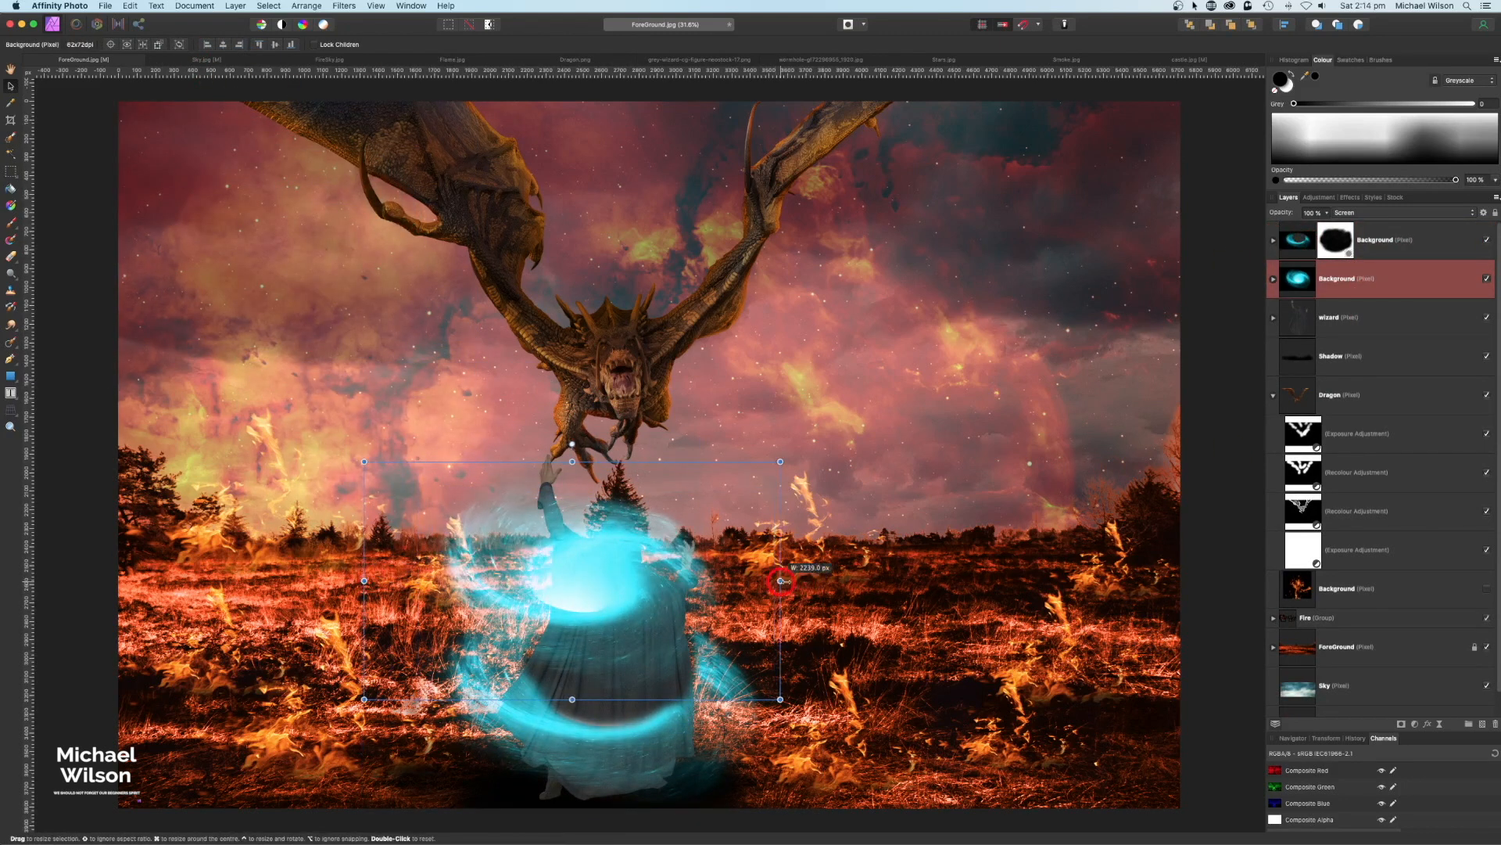
pyautogui.moveTo(774, 581); pyautogui.dragTo(817, 580)
pyautogui.moveTo(671, 591); pyautogui.dragTo(672, 564)
# Add a mask to the upper wormhole layer, paint black over the wizard's body and head to leave a ring, and collapse the layer
pyautogui.click(1335, 269)
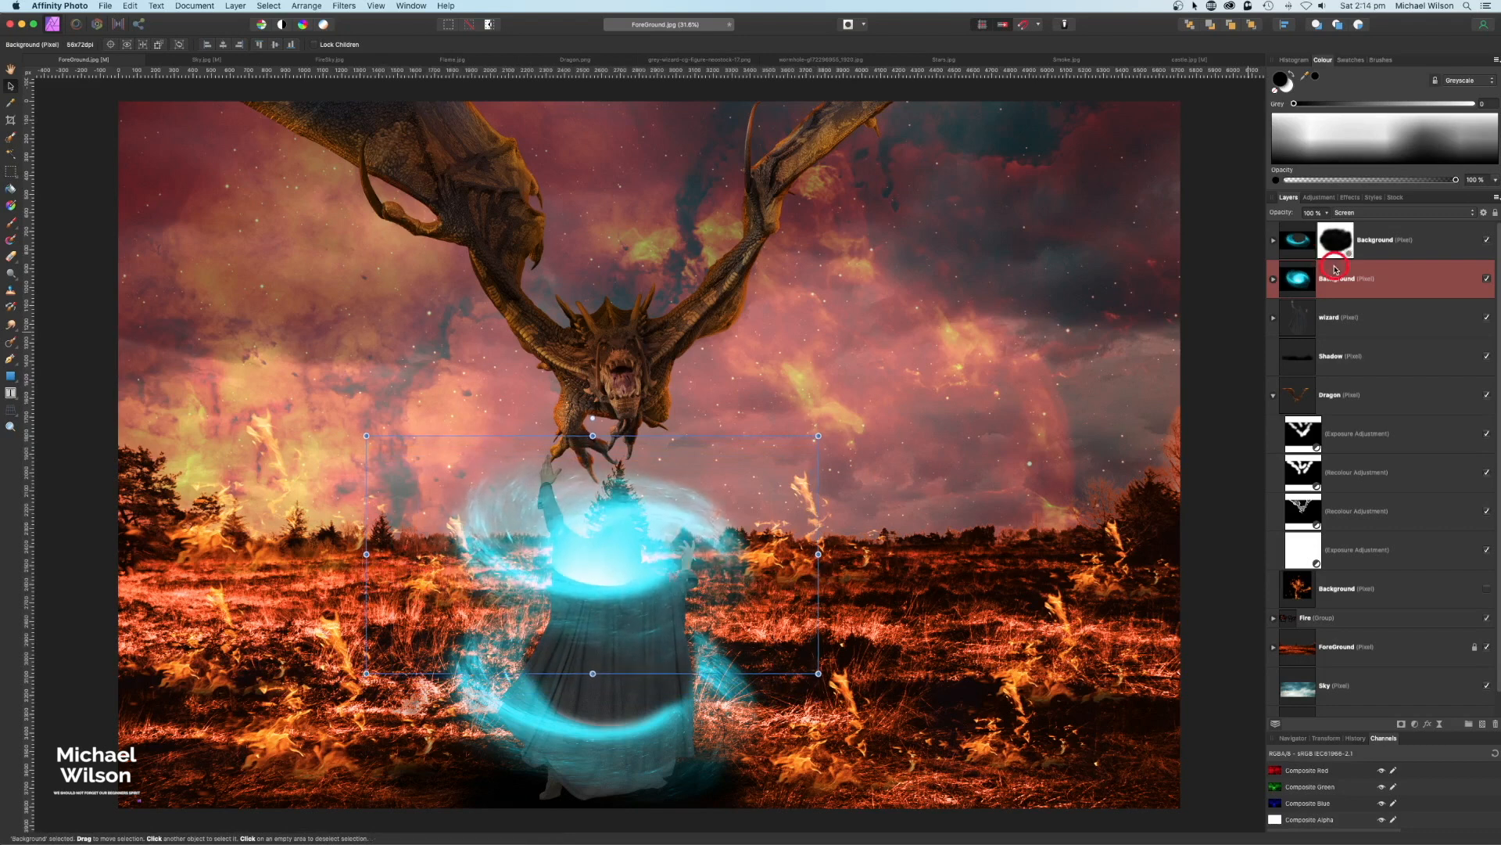
pyautogui.click(1402, 723)
pyautogui.click(1311, 328)
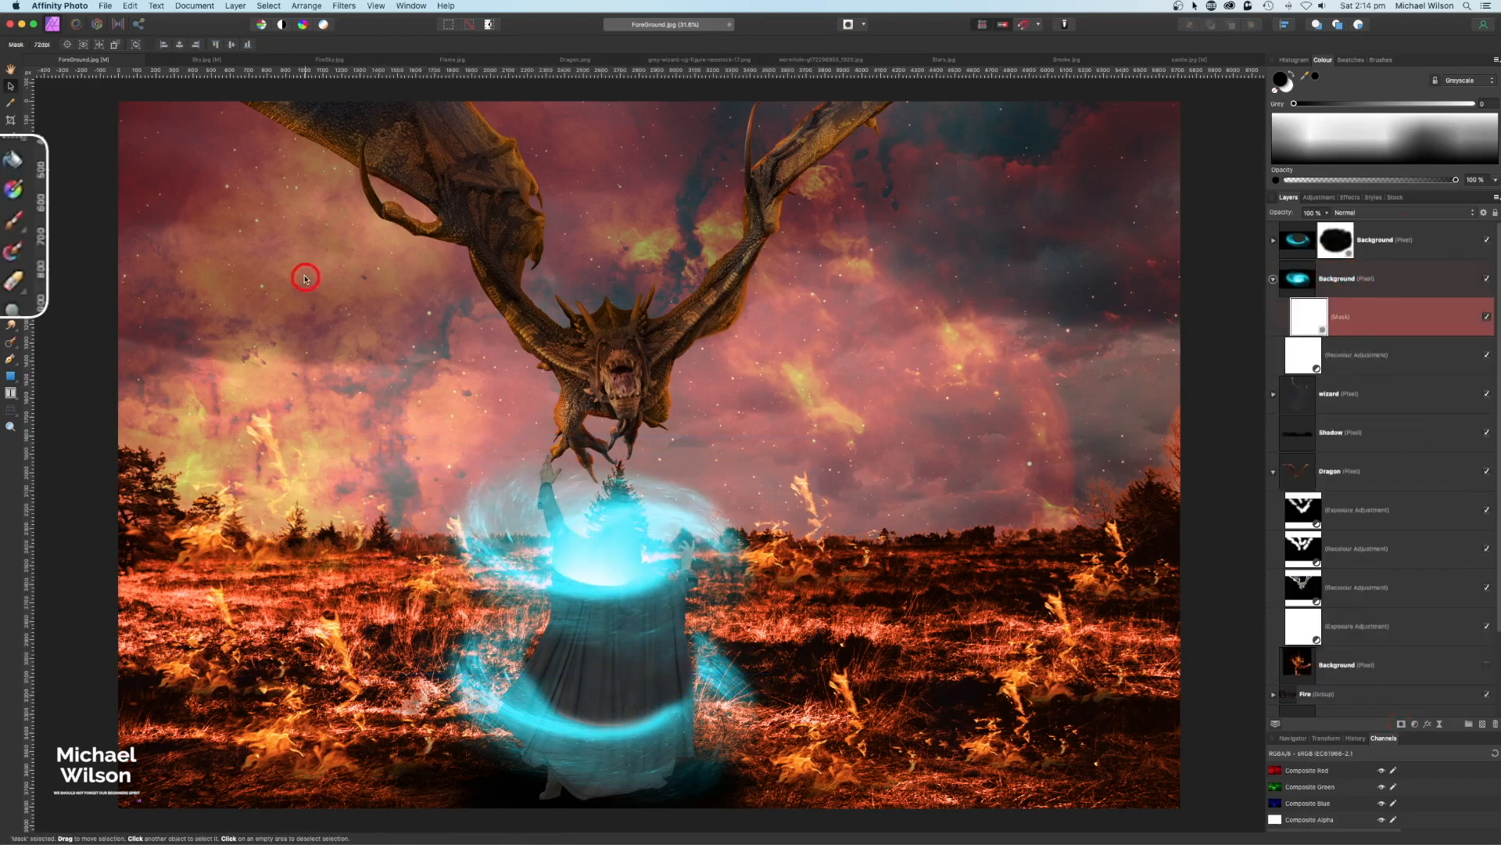
pyautogui.click(10, 223)
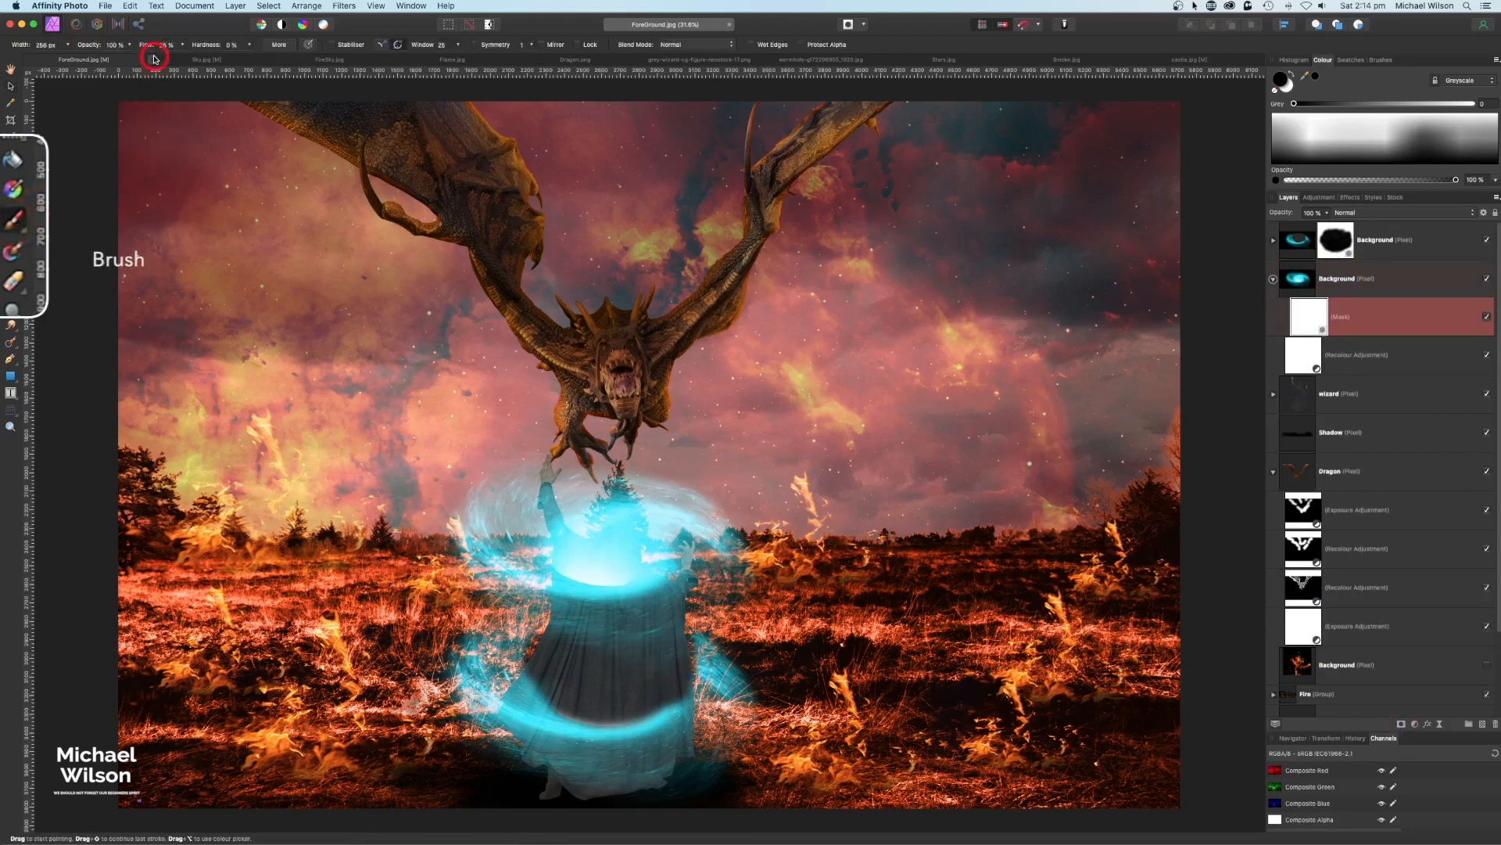
pyautogui.scroll(10, 589, 450)
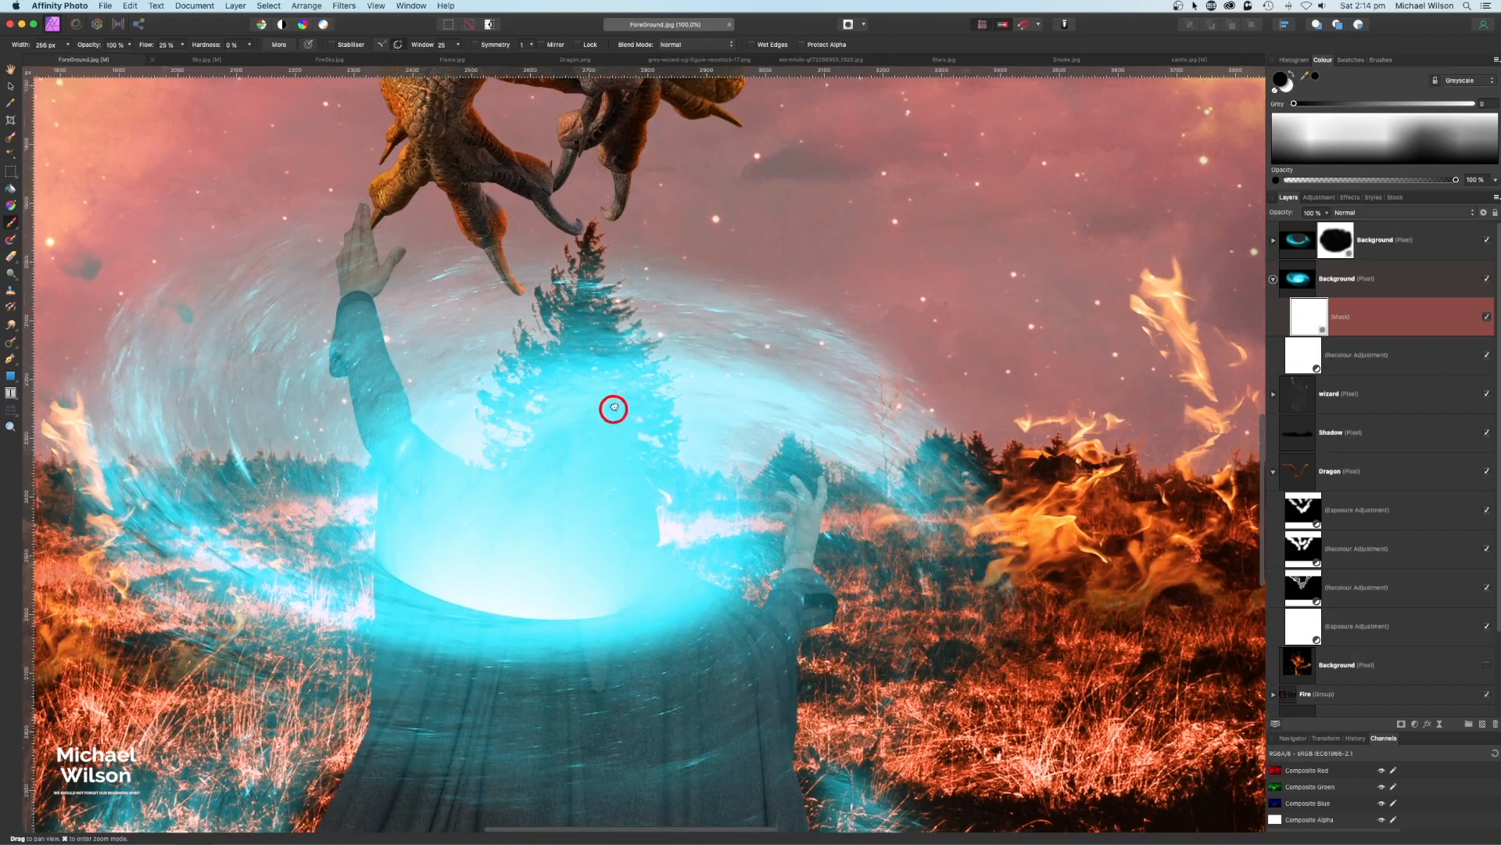
pyautogui.moveTo(614, 407); pyautogui.dragTo(645, 329)
pyautogui.moveTo(641, 328)
pyautogui.mouseDown()
pyautogui.moveTo(542, 387)
pyautogui.moveTo(468, 360)
pyautogui.moveTo(646, 437)
pyautogui.moveTo(470, 416)
pyautogui.moveTo(501, 456)
pyautogui.moveTo(475, 452)
pyautogui.moveTo(464, 360)
pyautogui.moveTo(489, 377)
pyautogui.moveTo(587, 336)
pyautogui.moveTo(775, 409)
pyautogui.moveTo(738, 439)
pyautogui.moveTo(764, 414)
pyautogui.moveTo(862, 401)
pyautogui.moveTo(627, 343)
pyautogui.moveTo(383, 221)
pyautogui.moveTo(392, 413)
pyautogui.moveTo(780, 433)
pyautogui.moveTo(624, 389)
pyautogui.moveTo(605, 309)
pyautogui.moveTo(899, 448)
pyautogui.moveTo(768, 391)
pyautogui.moveTo(691, 457)
pyautogui.moveTo(389, 263)
pyautogui.moveTo(393, 382)
pyautogui.moveTo(605, 398)
pyautogui.mouseUp()
pyautogui.press('super+0')
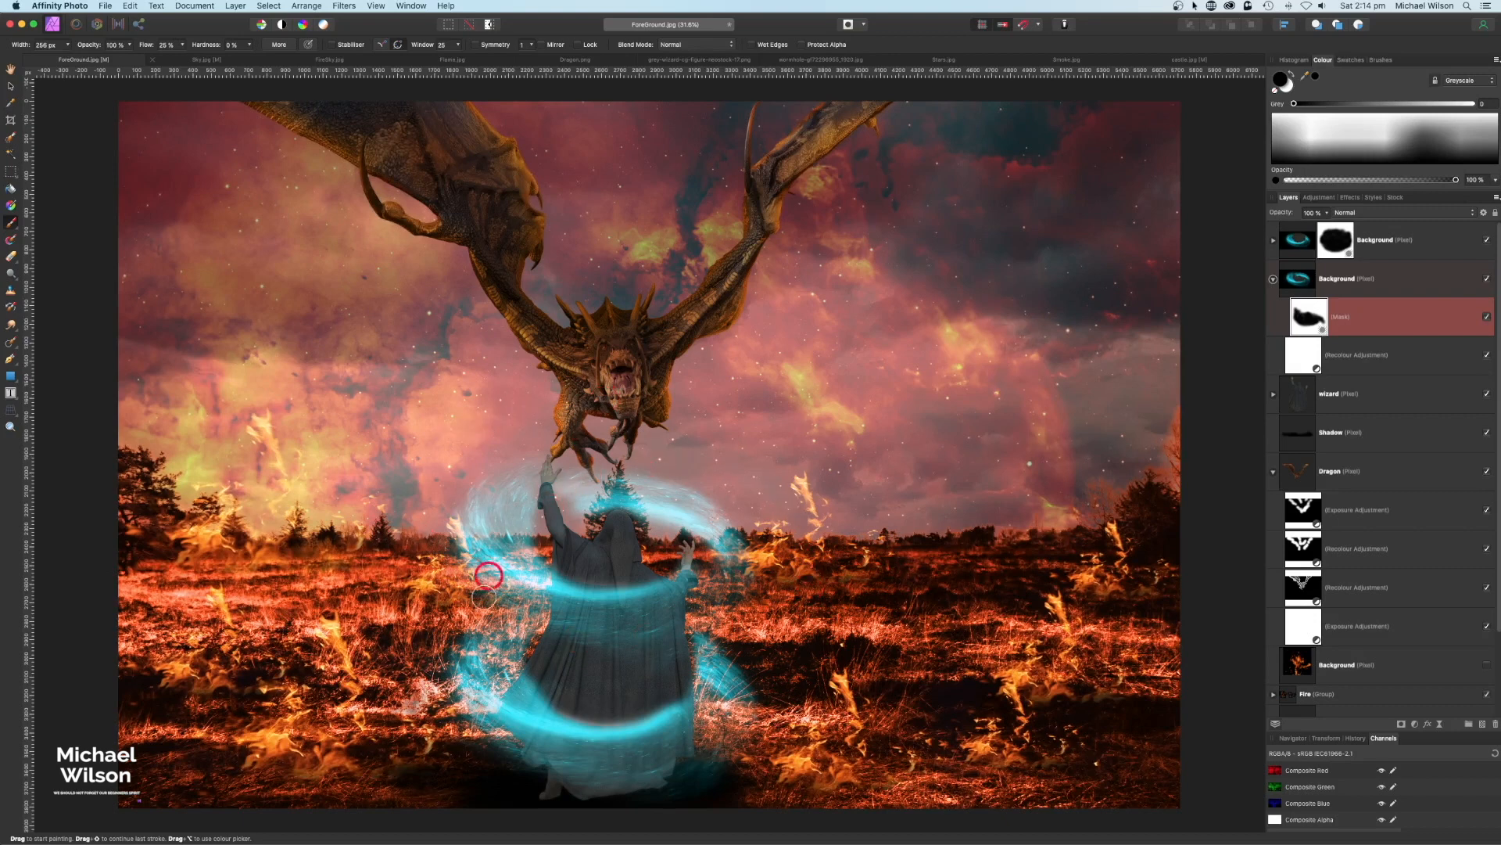
pyautogui.click(1274, 279)
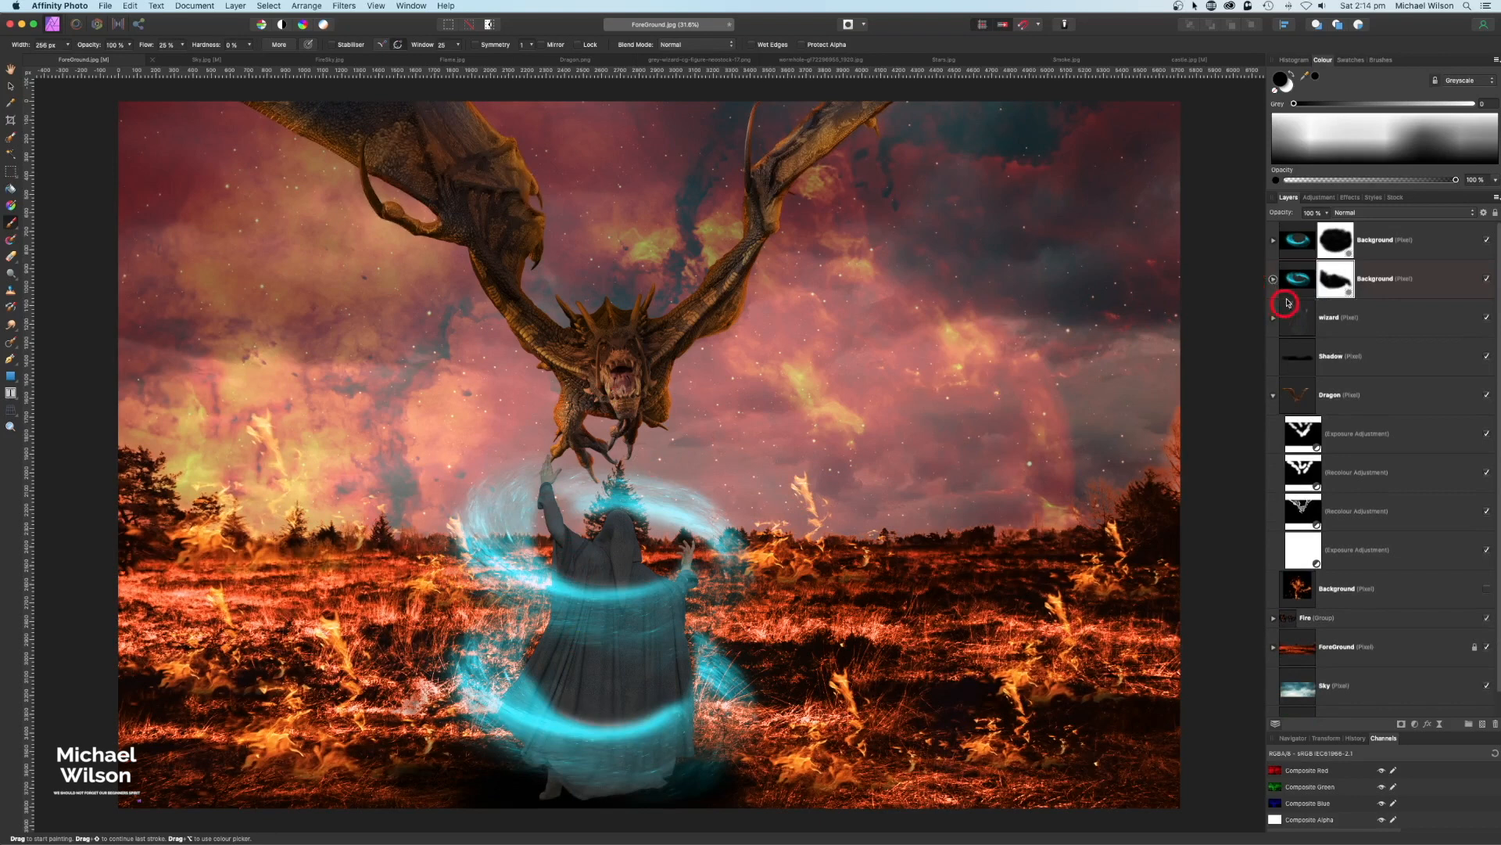
# Add a red Recolour adjustment inside the wizard layer above its Exposure adjustment and reduce the adjustment's opacity
pyautogui.click(1355, 325)
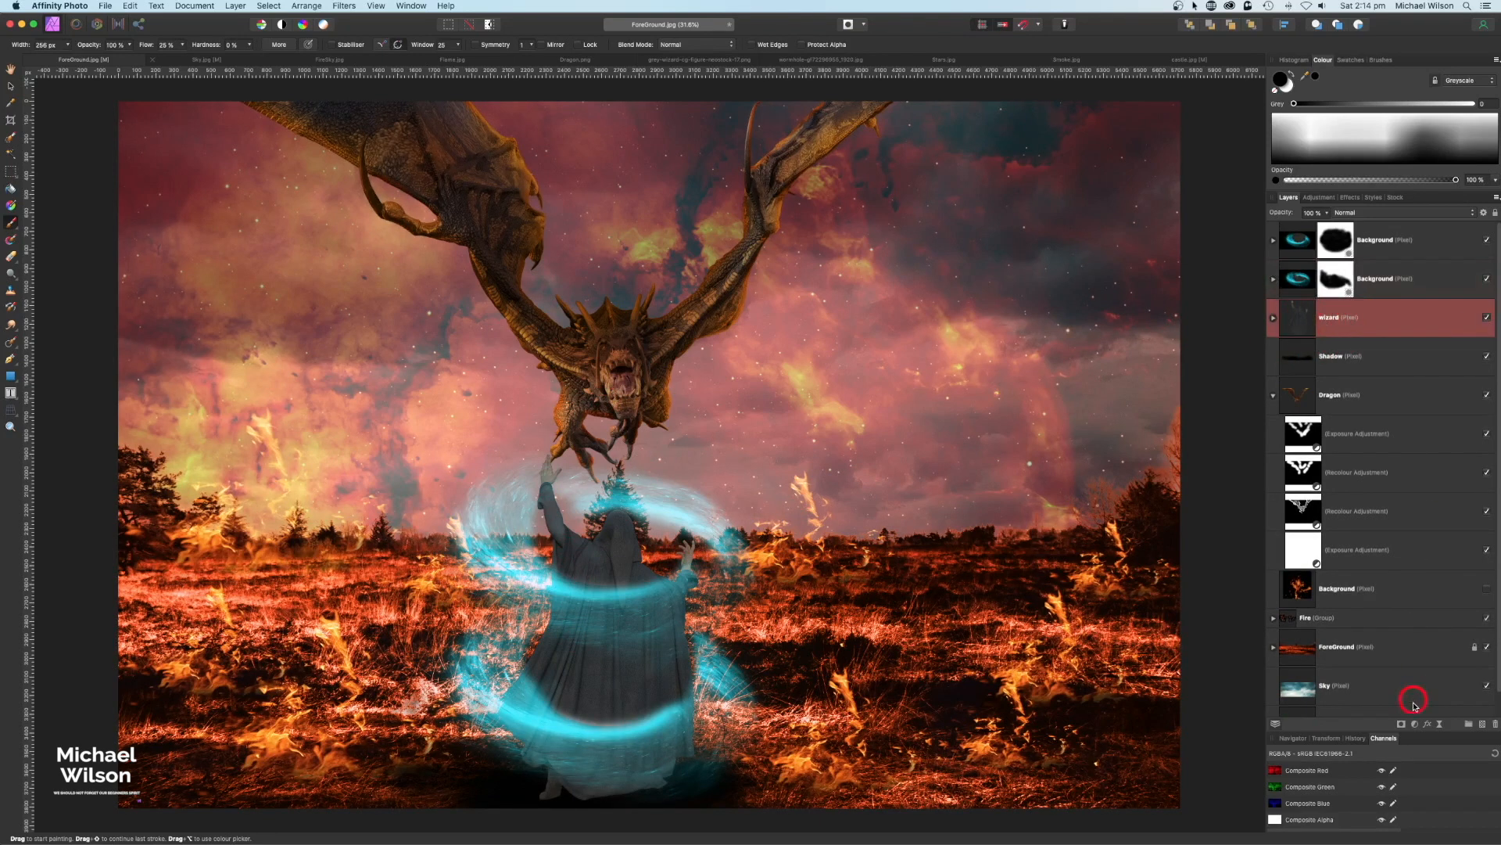
pyautogui.click(1415, 726)
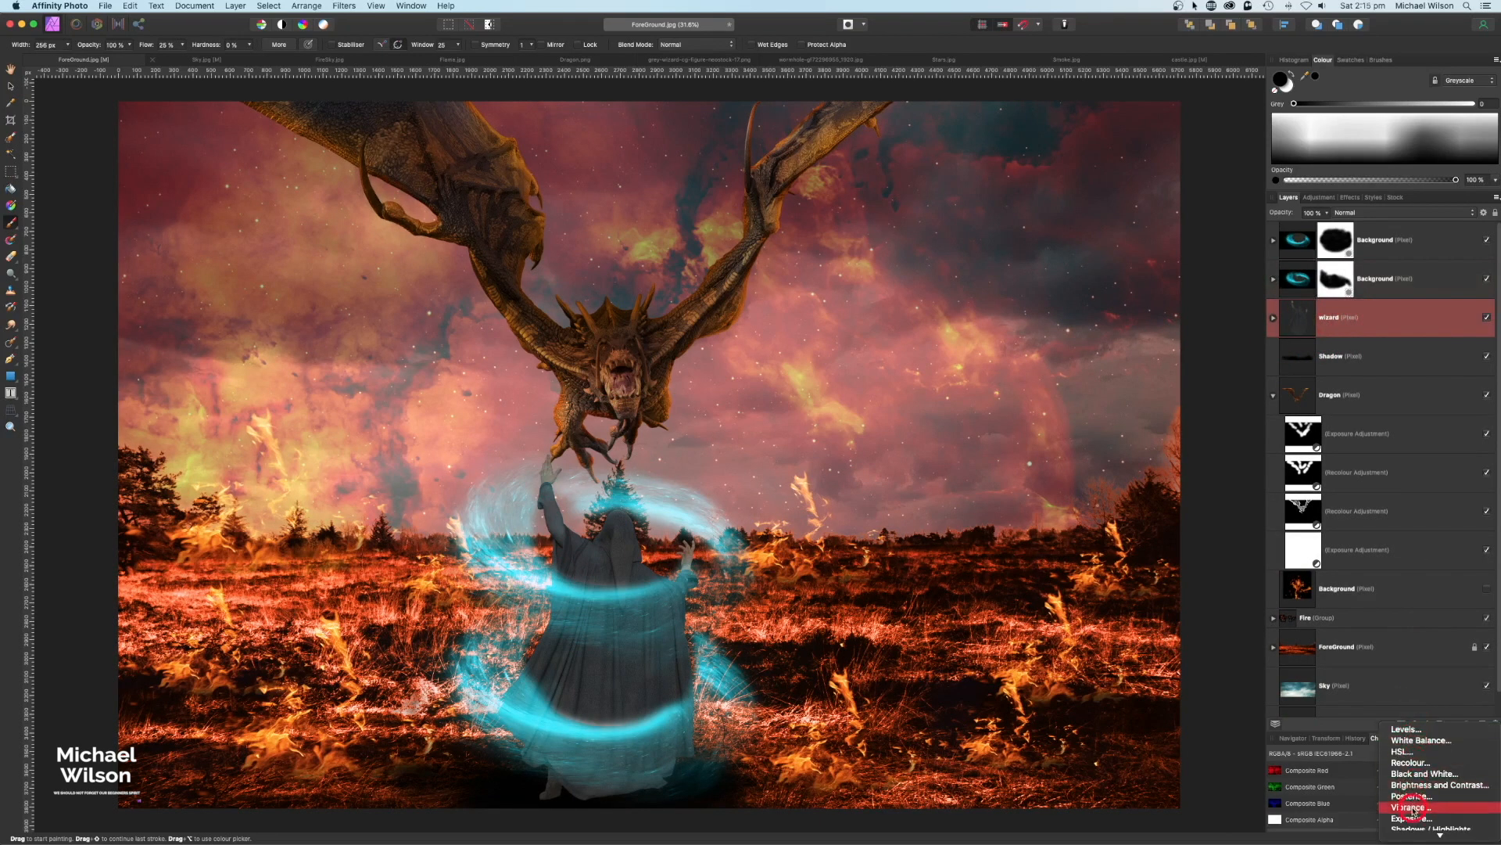
pyautogui.click(1411, 763)
pyautogui.moveTo(1355, 320); pyautogui.dragTo(1351, 355)
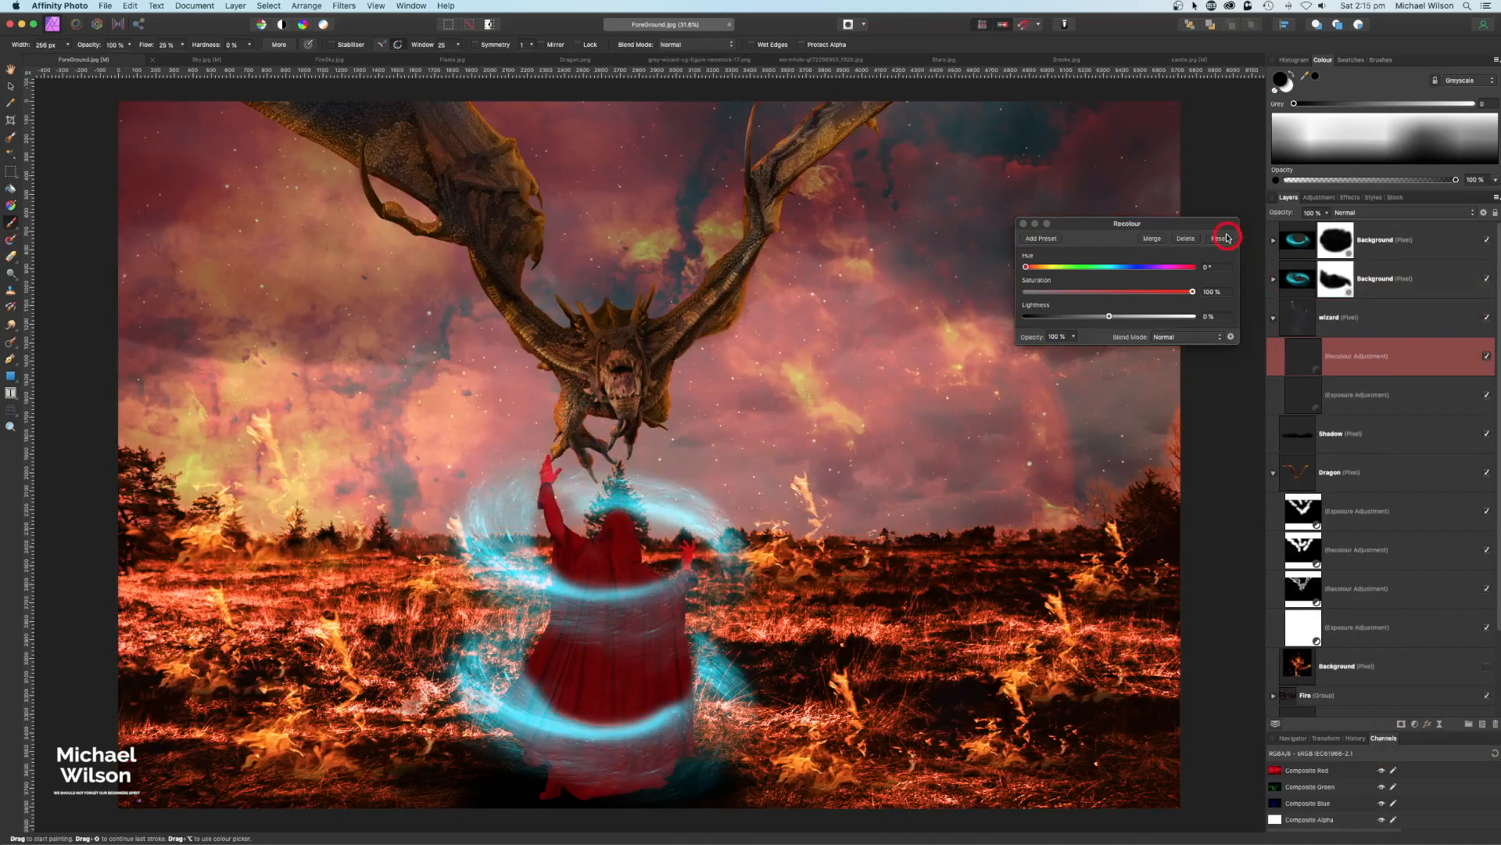
pyautogui.moveTo(1222, 228); pyautogui.dragTo(1205, 196)
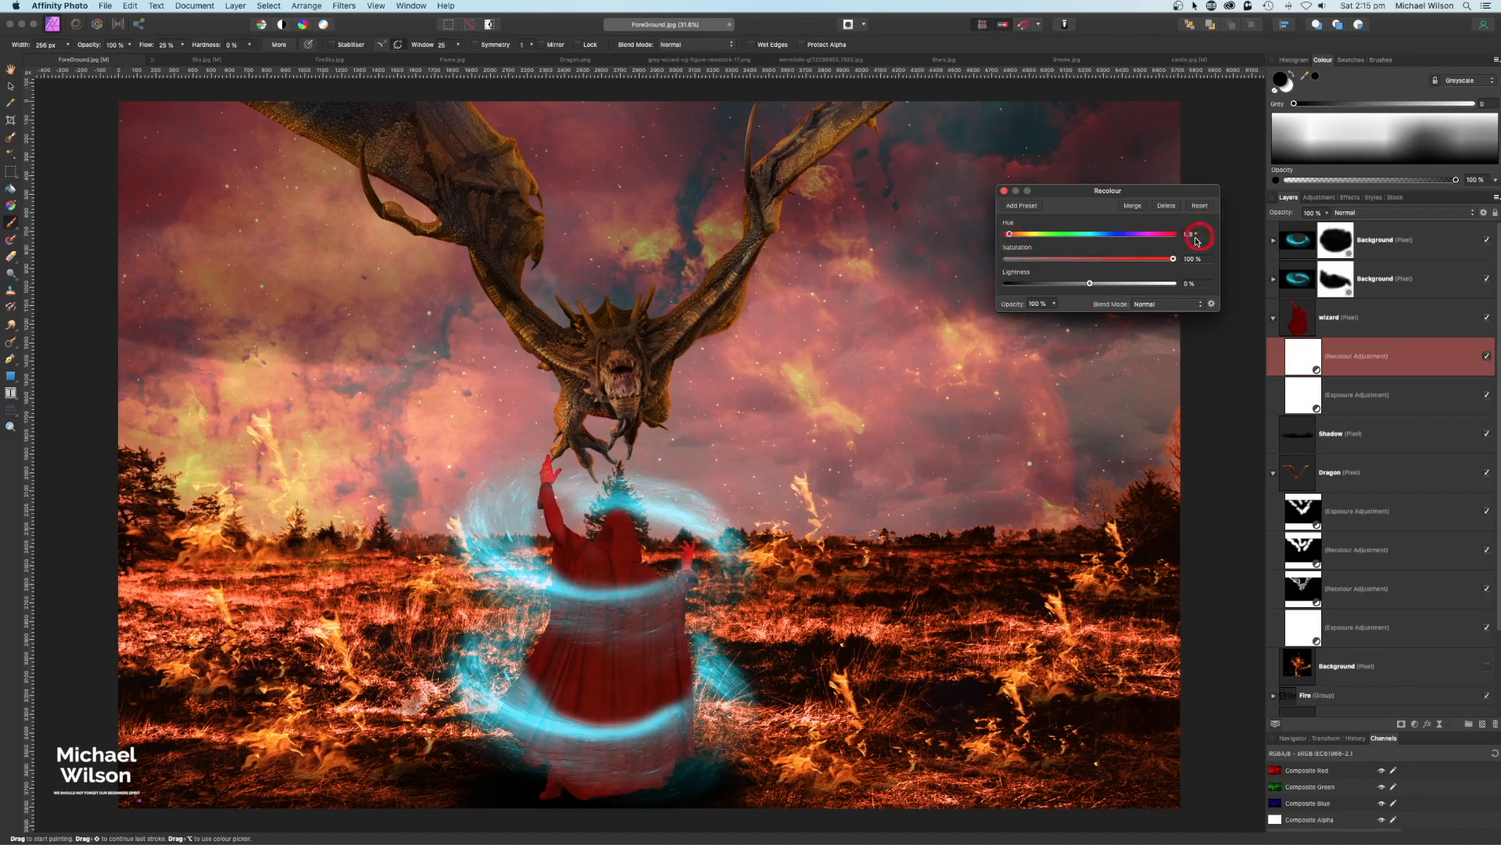
pyautogui.click(1005, 191)
pyautogui.click(1329, 216)
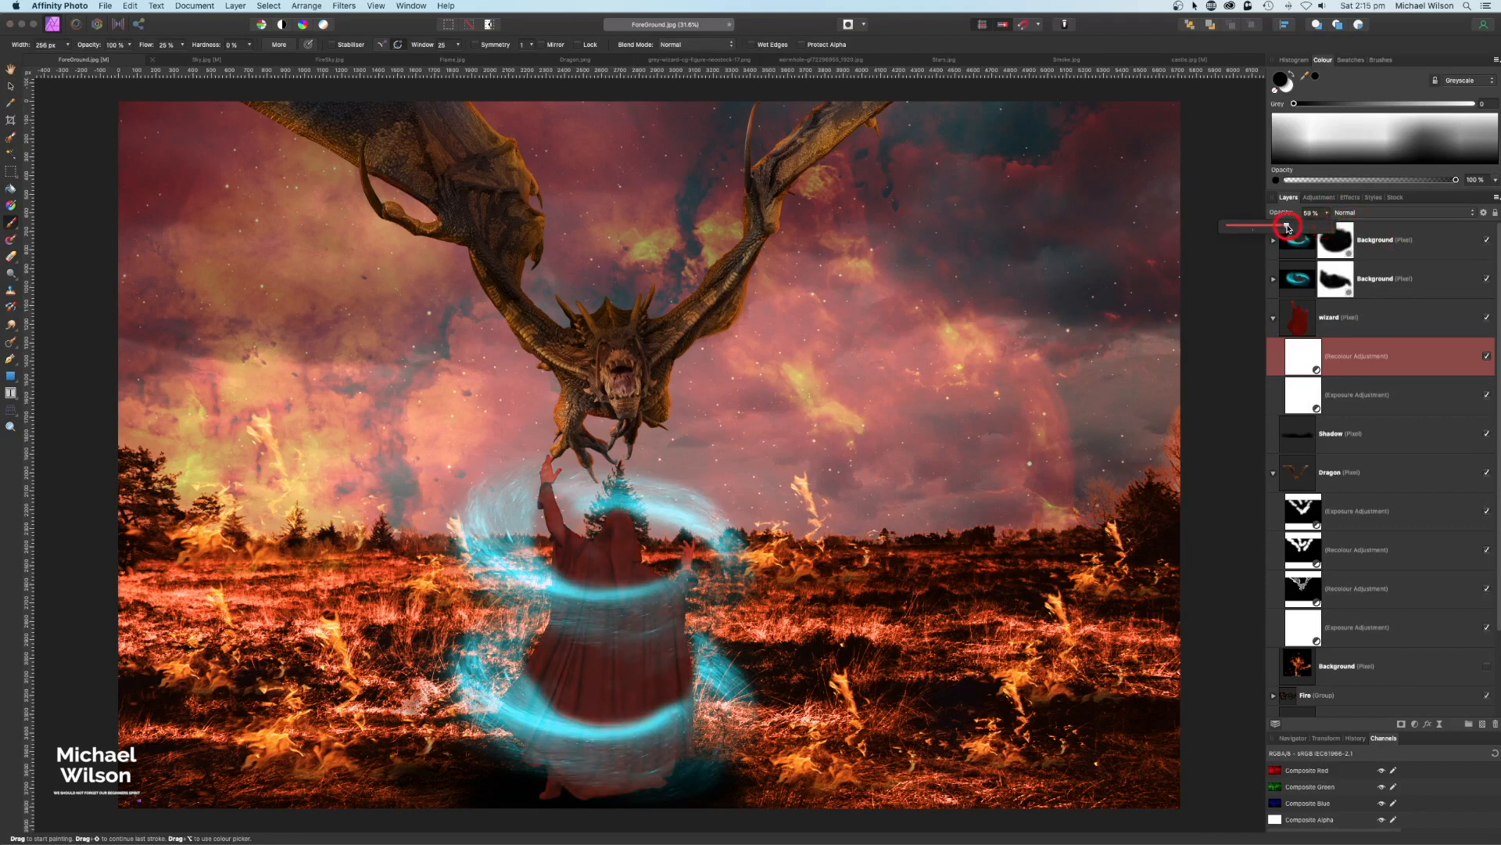
# Add a second Recolour adjustment inside the wizard layer, shift its hue to teal and invert its mask to black
pyautogui.click(1293, 319)
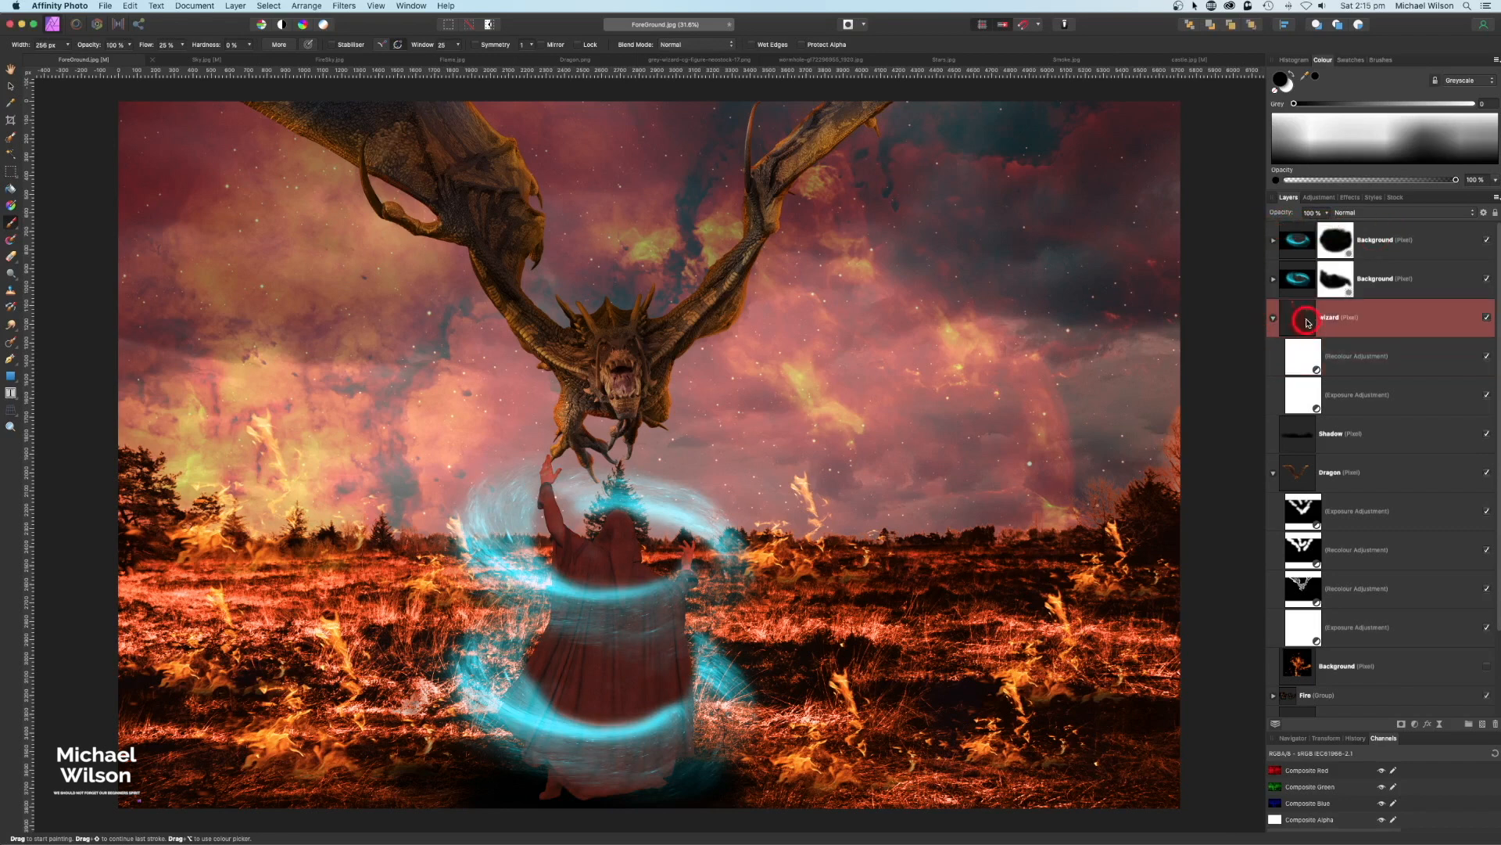
pyautogui.click(1416, 726)
pyautogui.click(1419, 766)
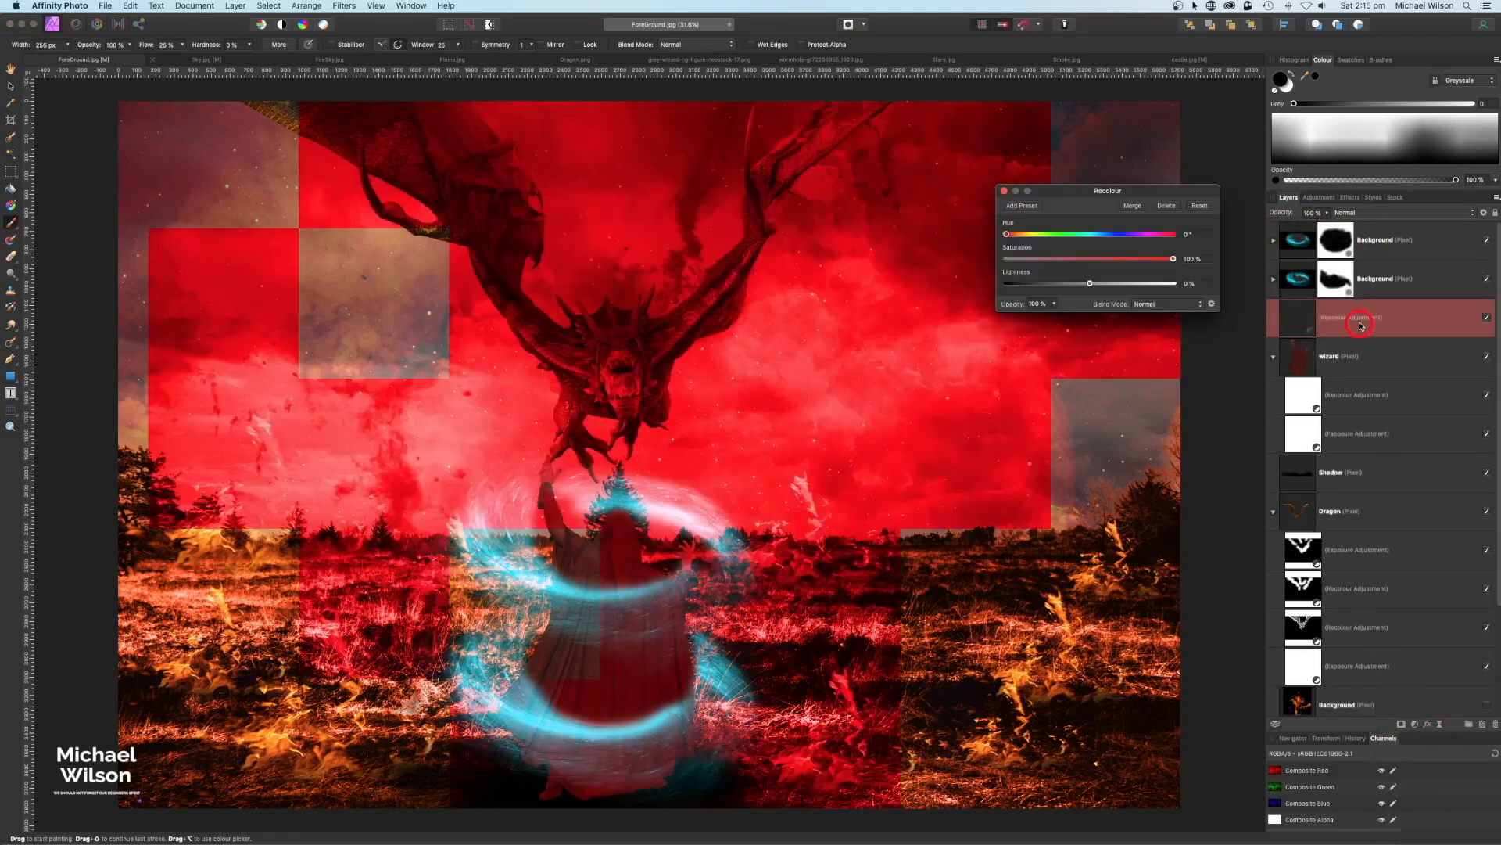
pyautogui.moveTo(1361, 325); pyautogui.dragTo(1363, 364)
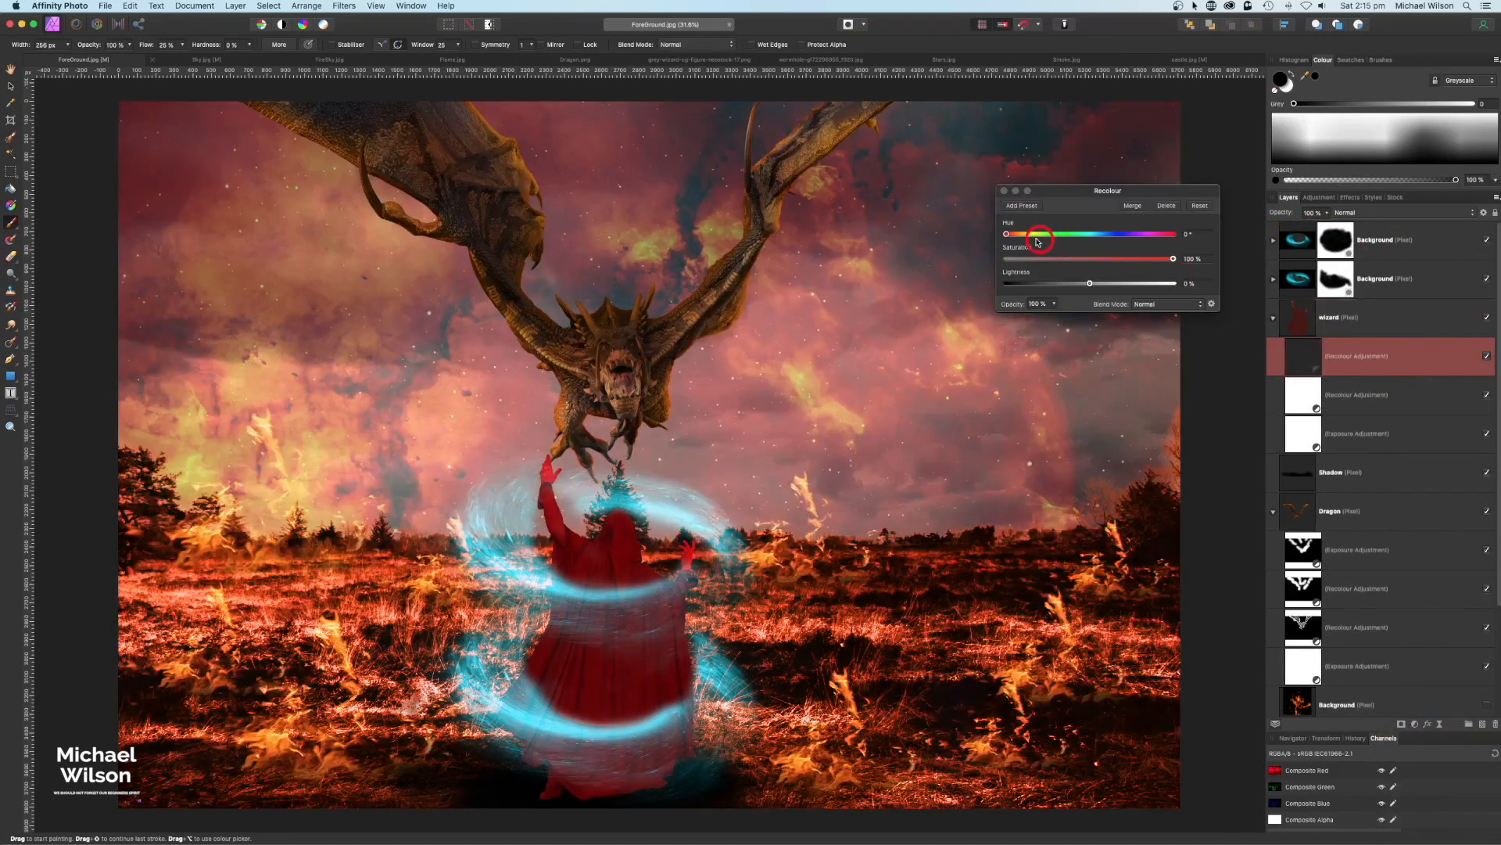
pyautogui.moveTo(1009, 237); pyautogui.dragTo(1084, 240)
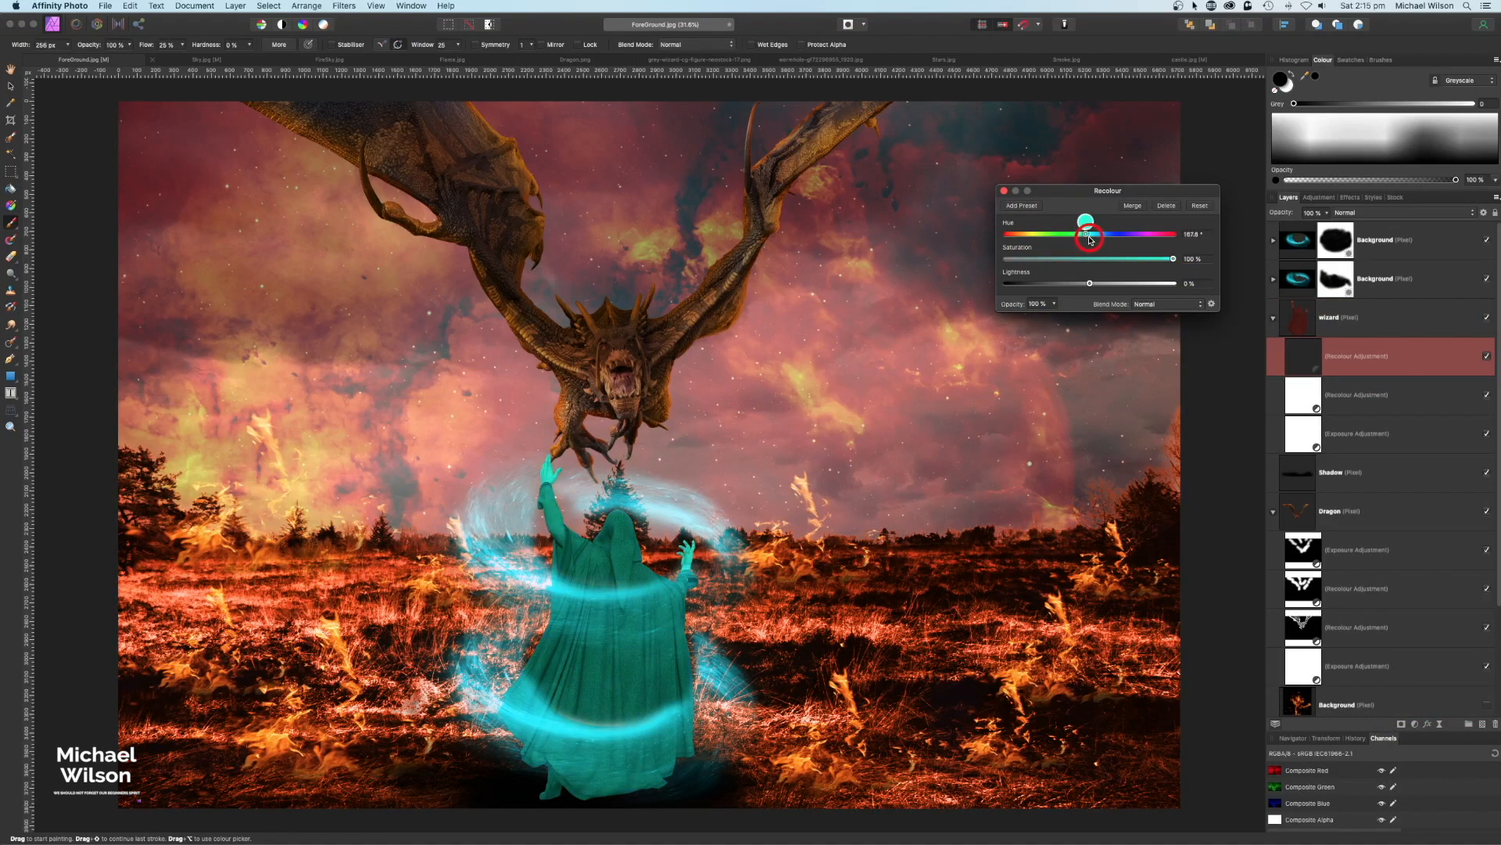
pyautogui.click(1004, 190)
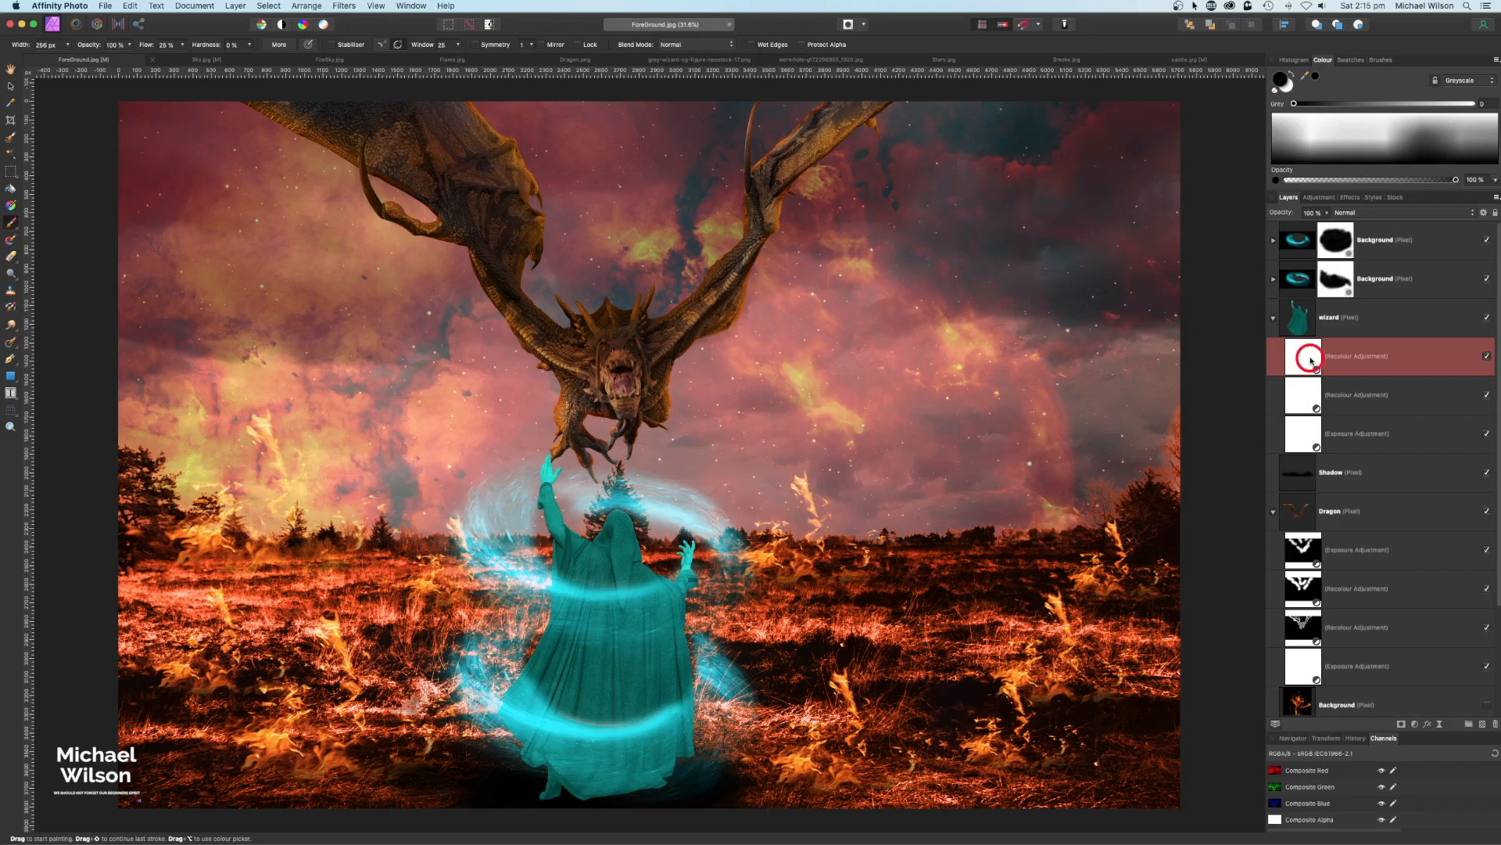
pyautogui.press('super+i')
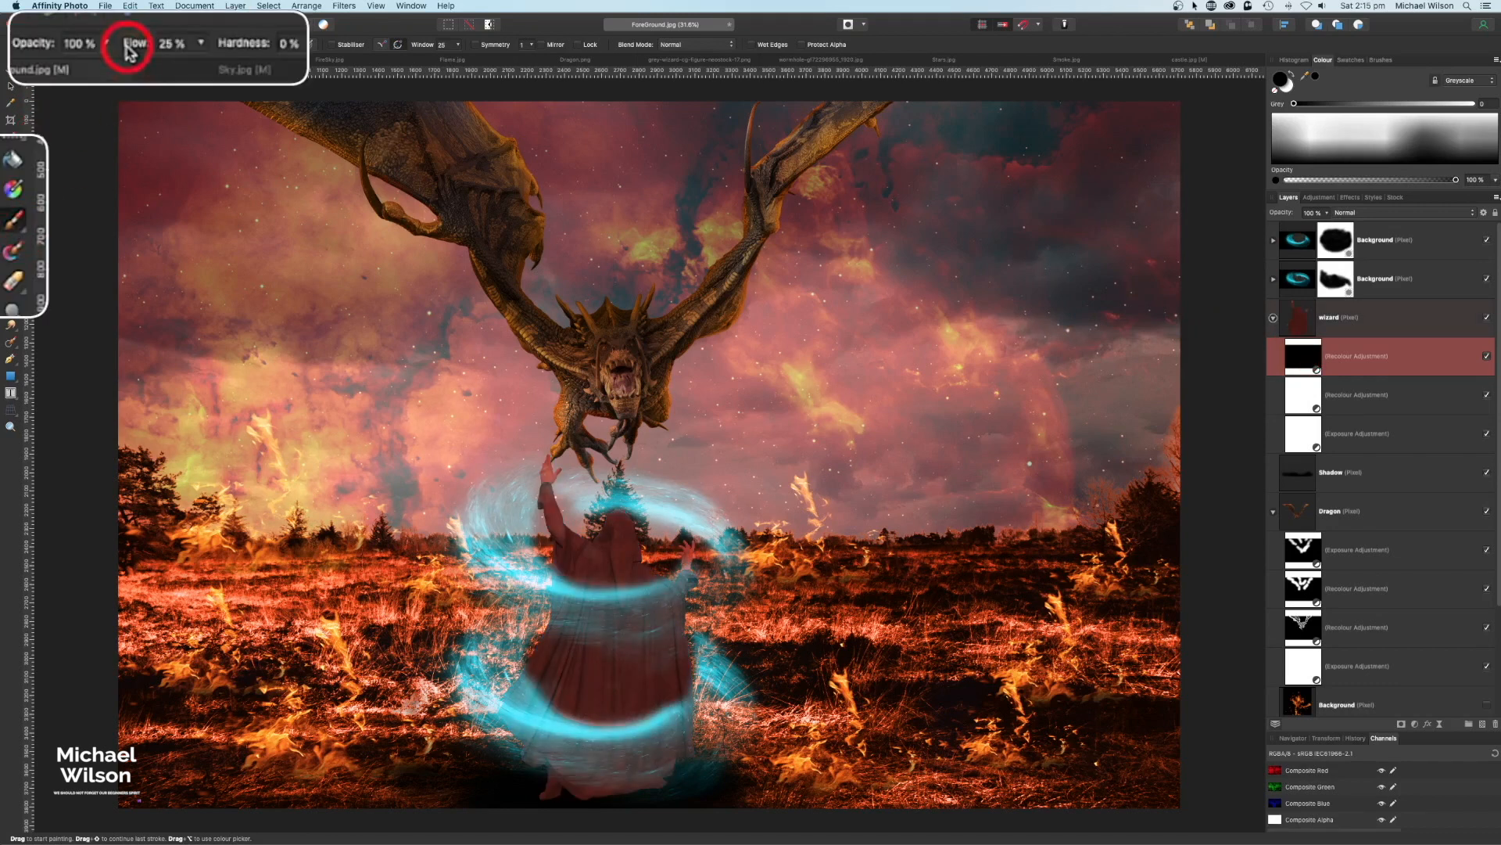
# Choose a soft round brush from the Basic set and give it 100% flow and 10% hardness
pyautogui.moveTo(142, 45); pyautogui.dragTo(197, 42)
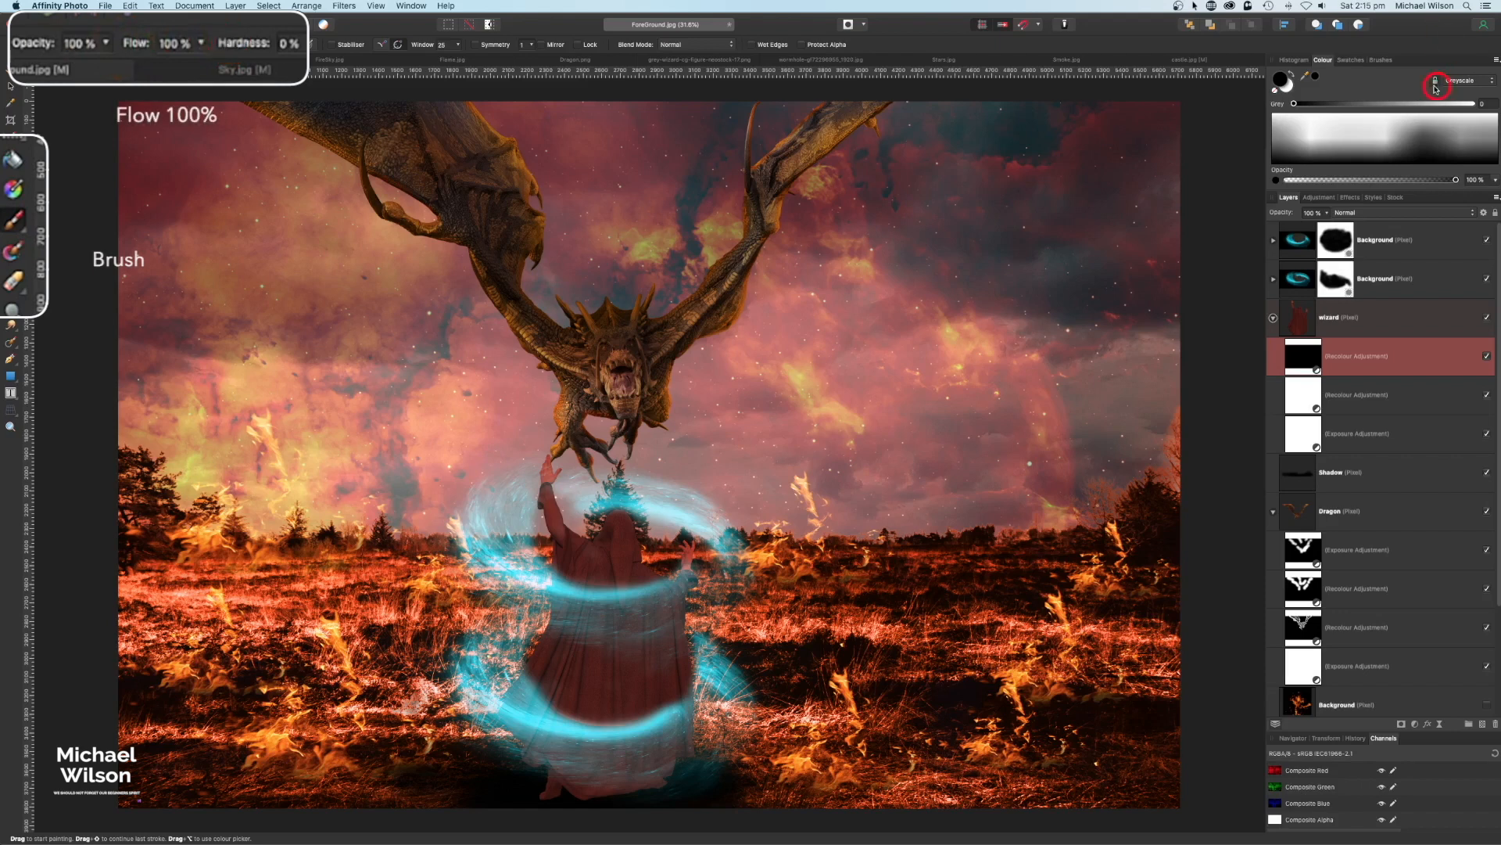
pyautogui.click(1381, 59)
pyautogui.click(1391, 125)
pyautogui.scroll(-5, 1391, 125)
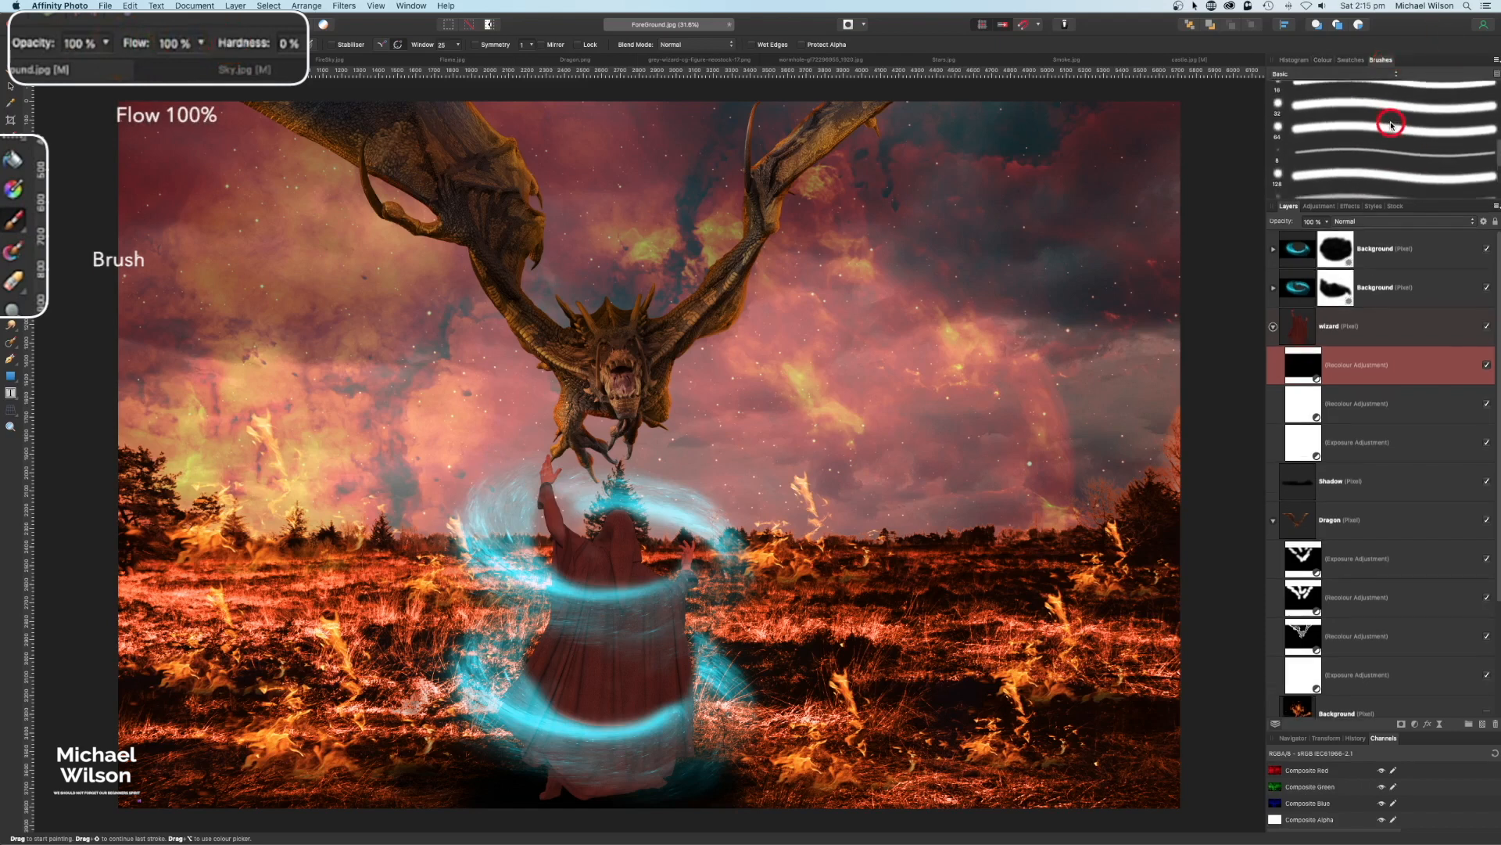
pyautogui.scroll(-5, 1391, 125)
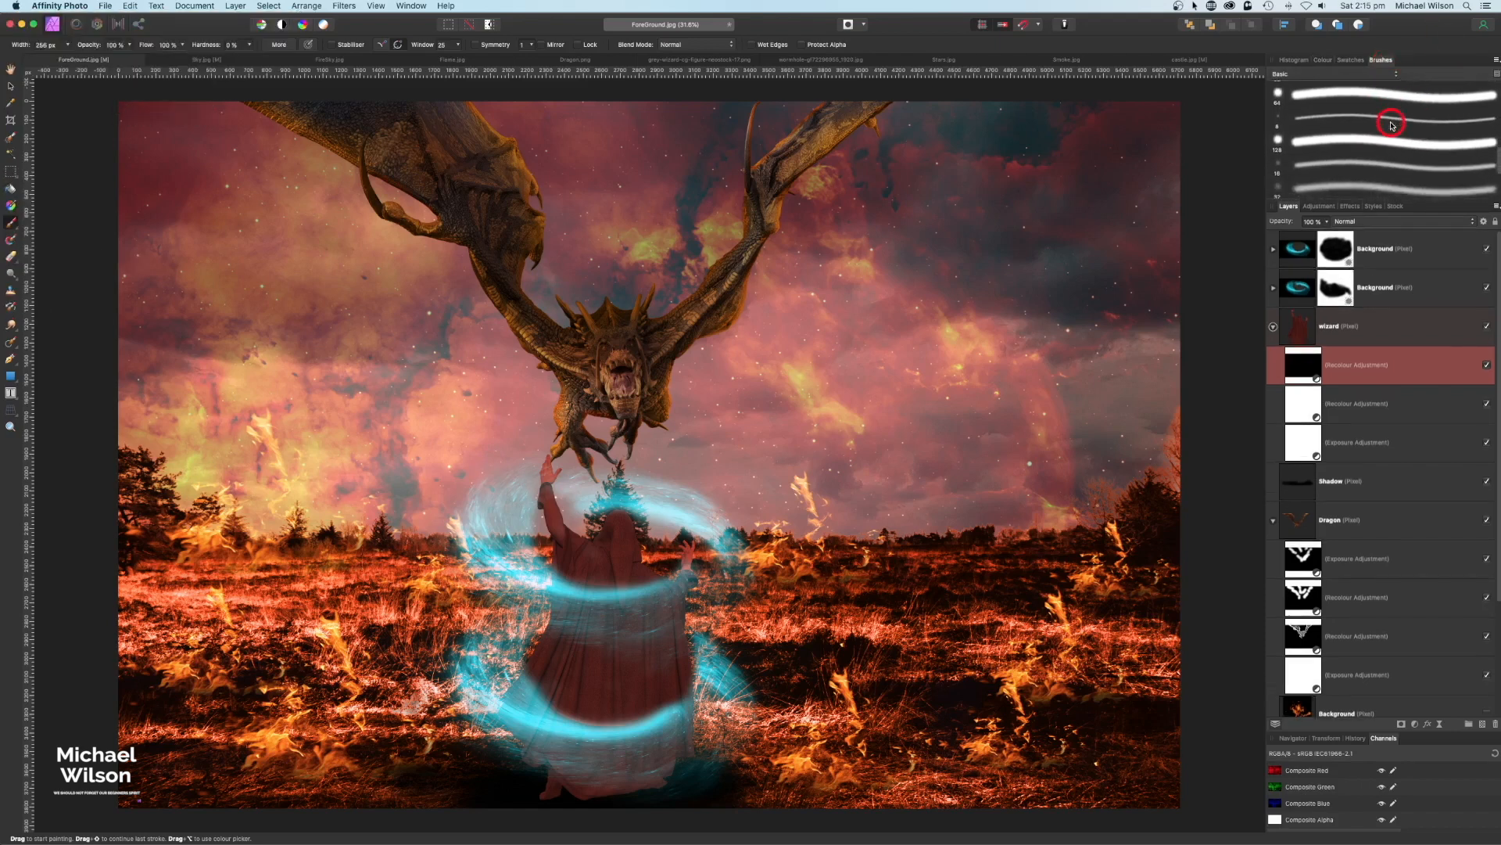
pyautogui.click(1330, 179)
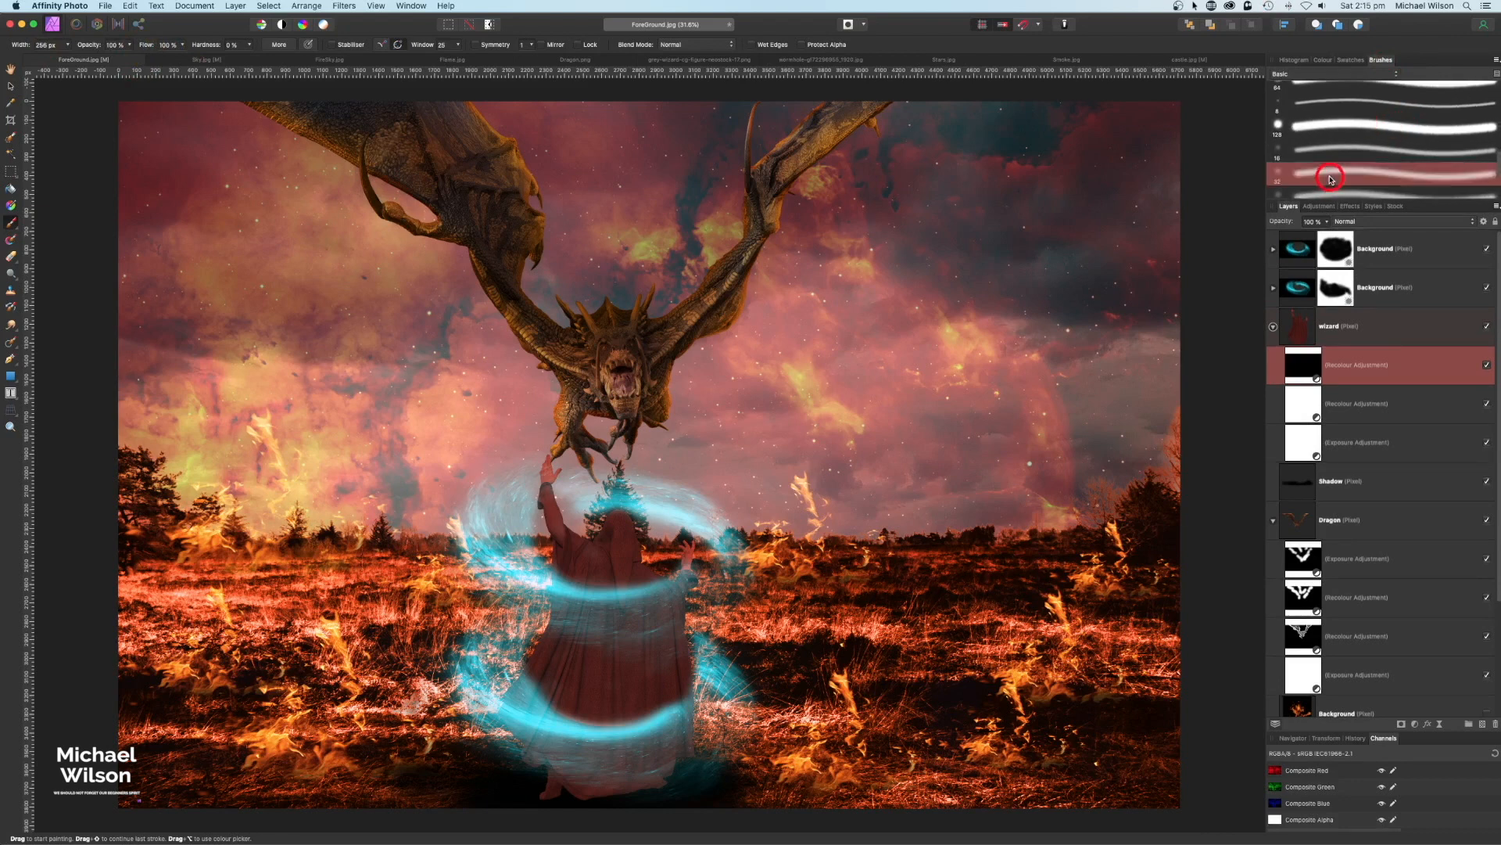
pyautogui.click(1326, 63)
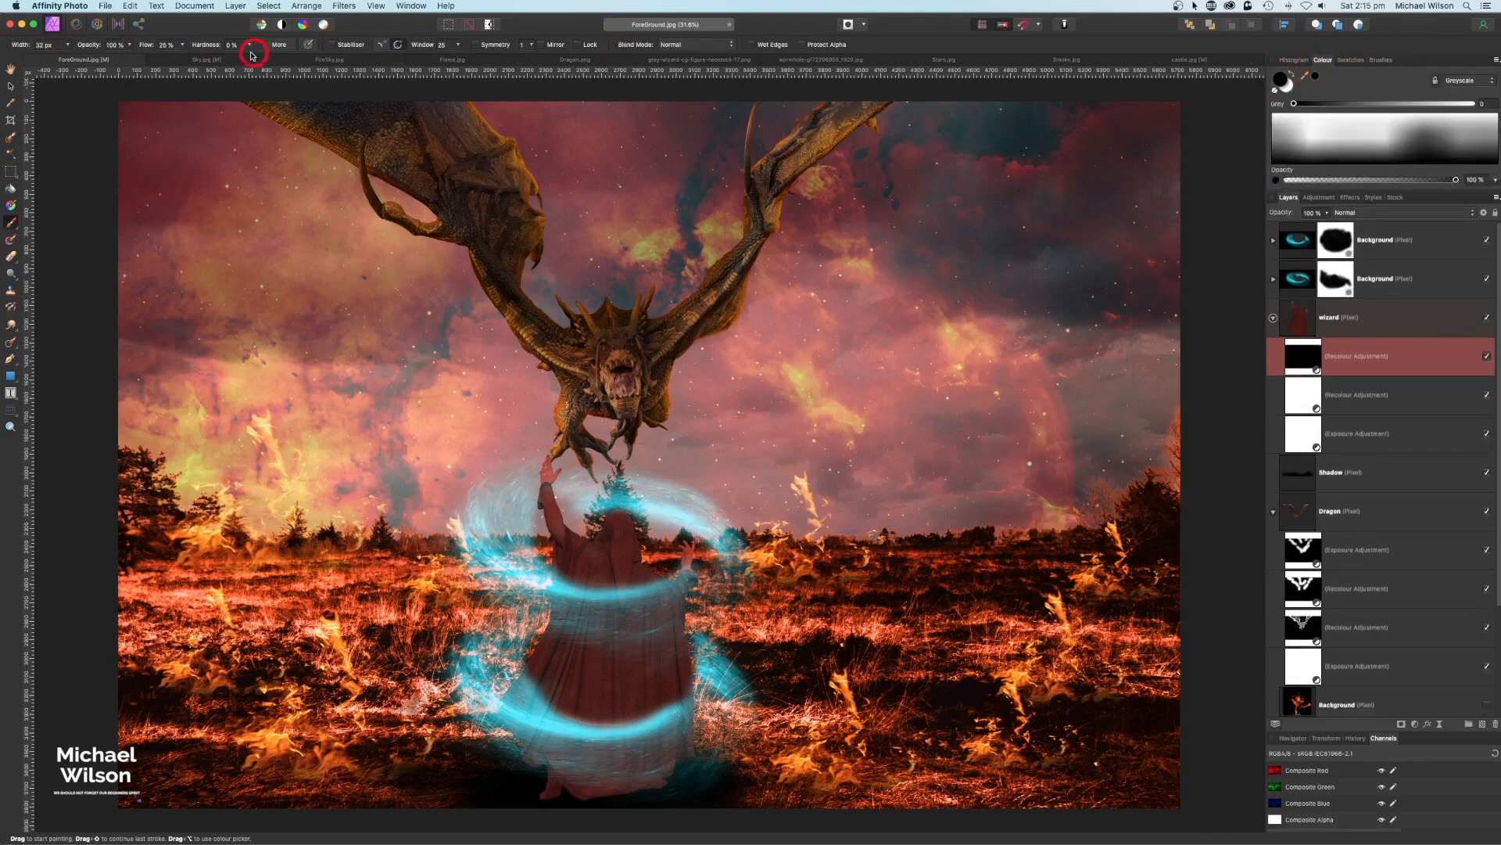
pyautogui.moveTo(142, 47); pyautogui.dragTo(237, 51)
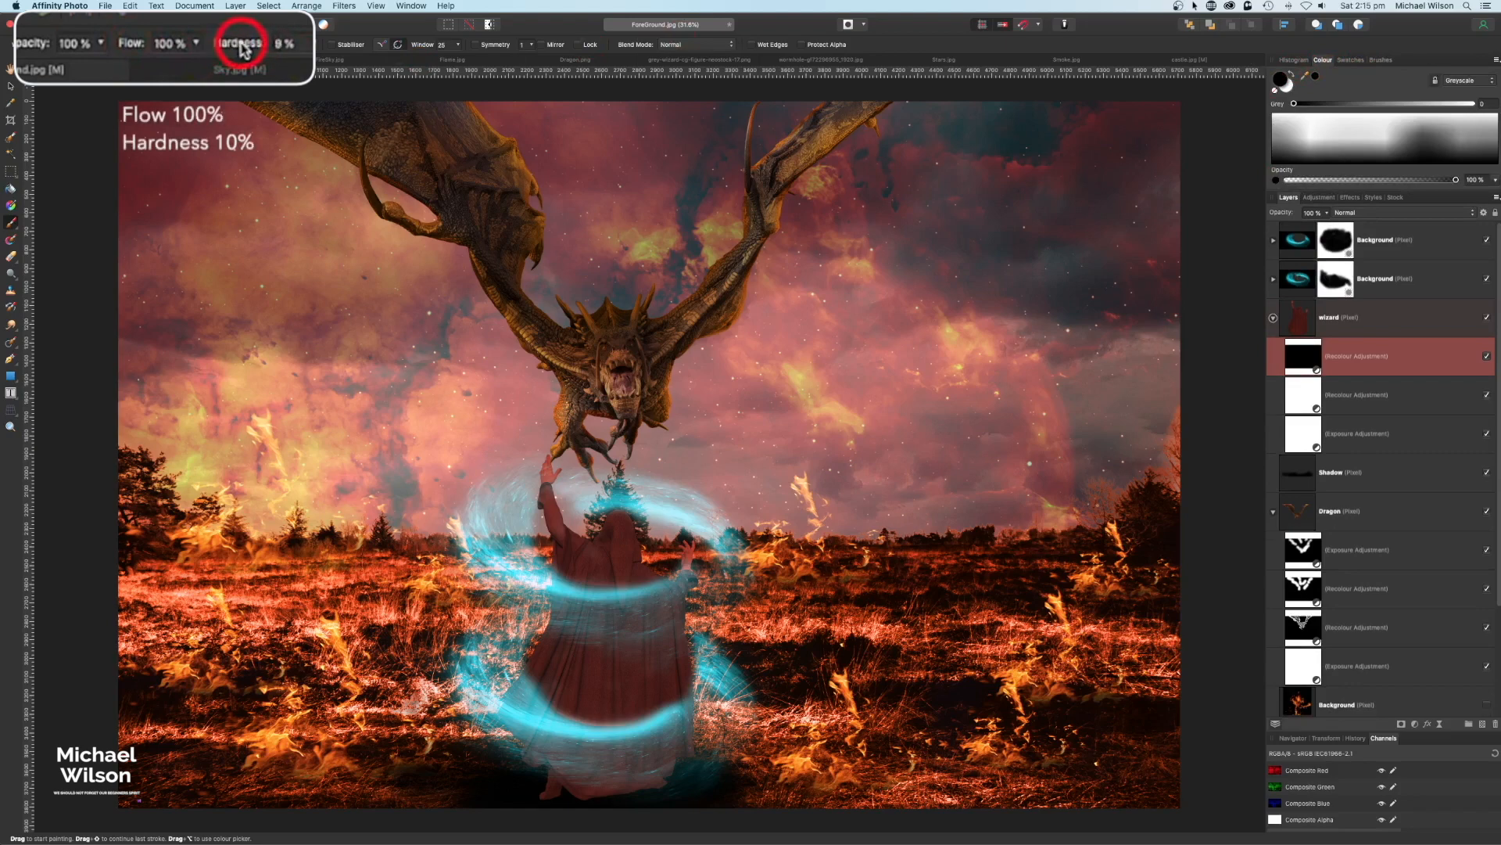
# Paint white on the teal Recolour mask along the edges of the wizard's hood, arms and robe and over both hands
pyautogui.press('super+plus')
pyautogui.press('super+plus')
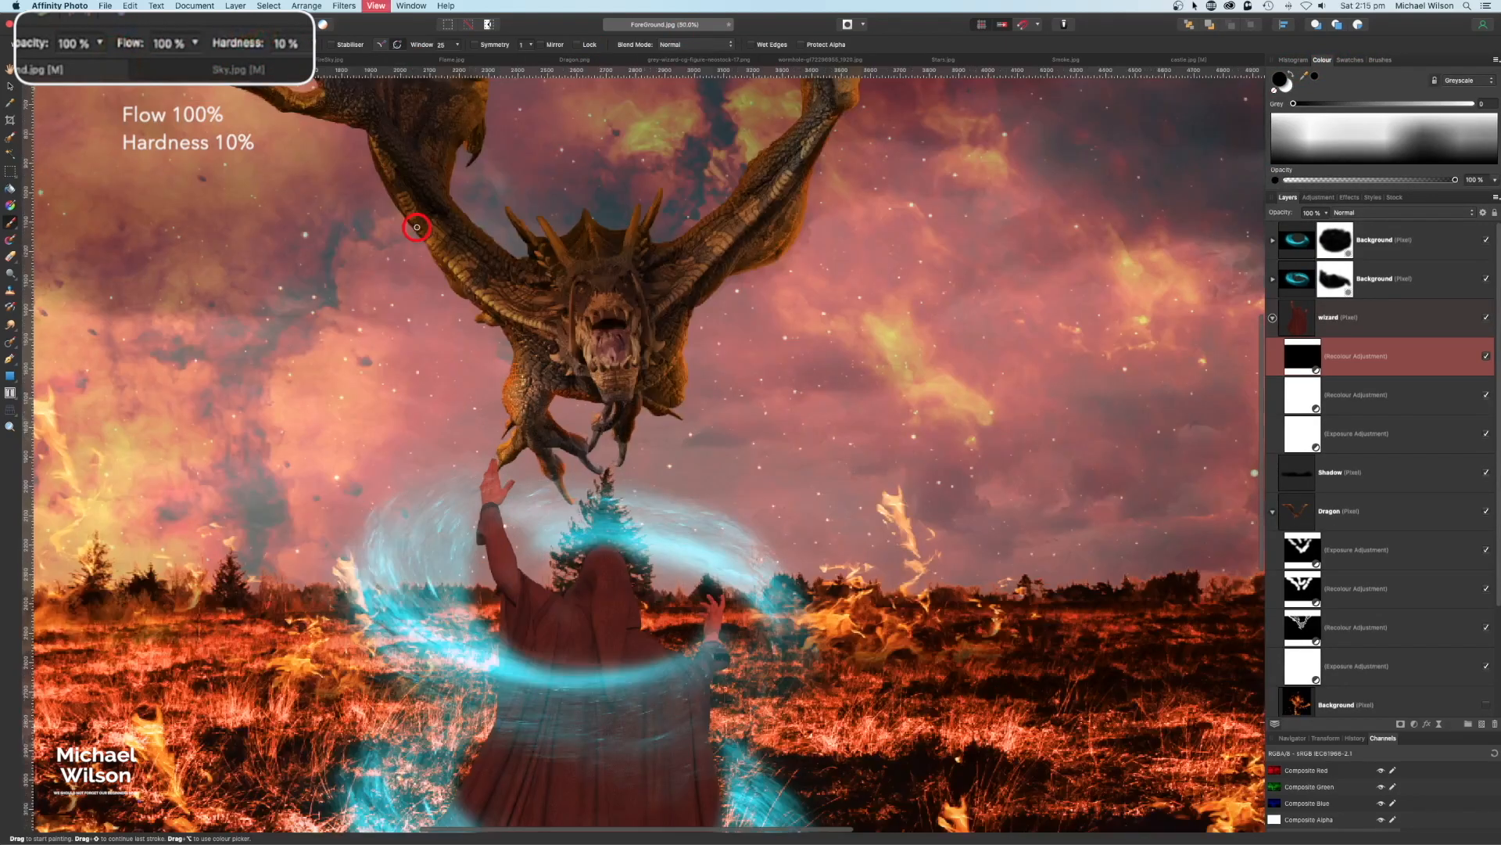
pyautogui.scroll(-8, 500, 258)
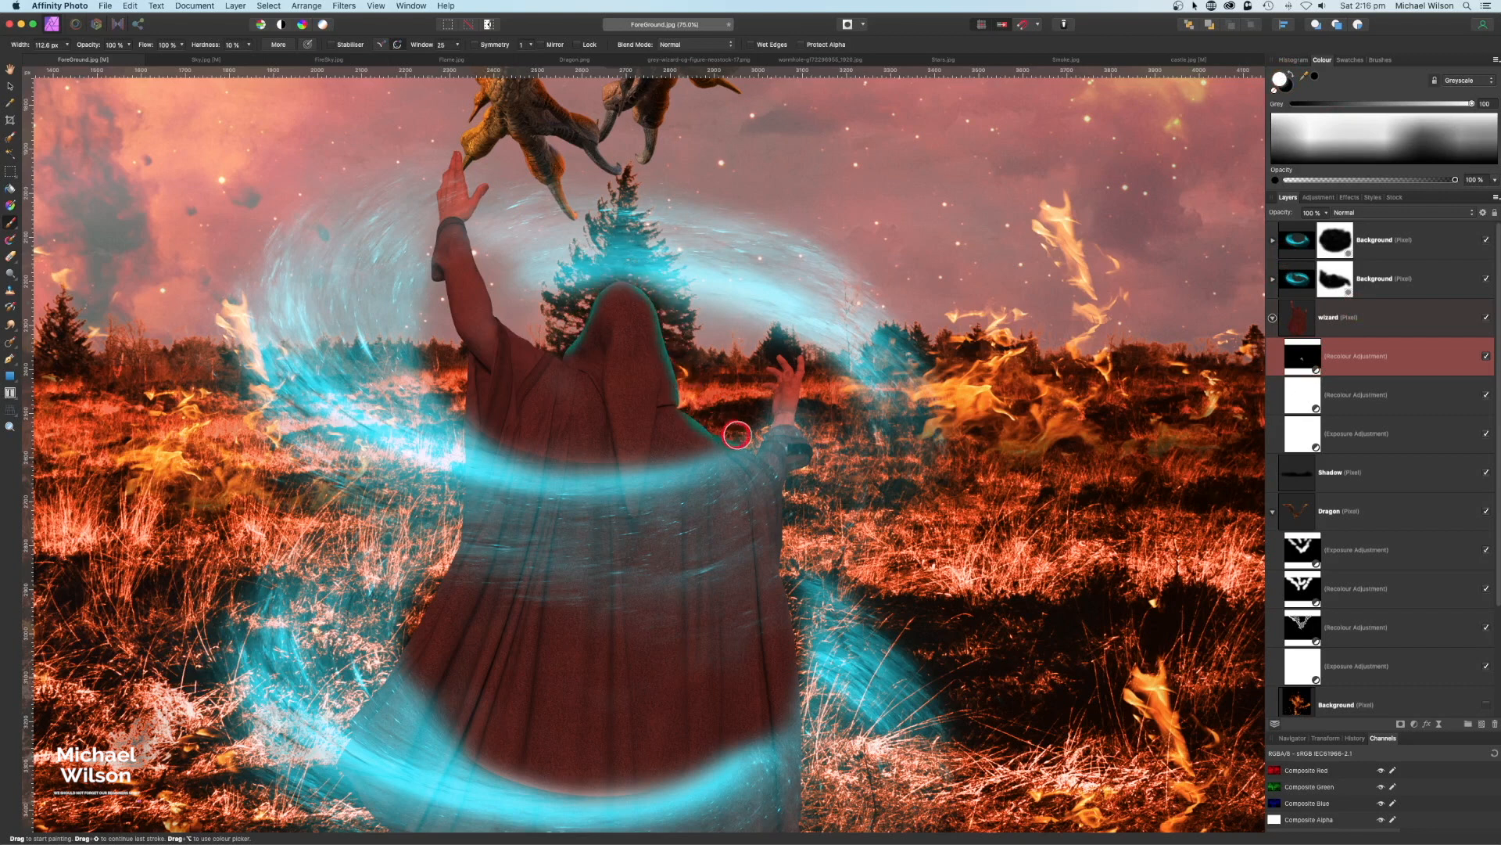
pyautogui.moveTo(766, 403)
pyautogui.mouseDown()
pyautogui.moveTo(747, 347)
pyautogui.moveTo(806, 389)
pyautogui.mouseUp()
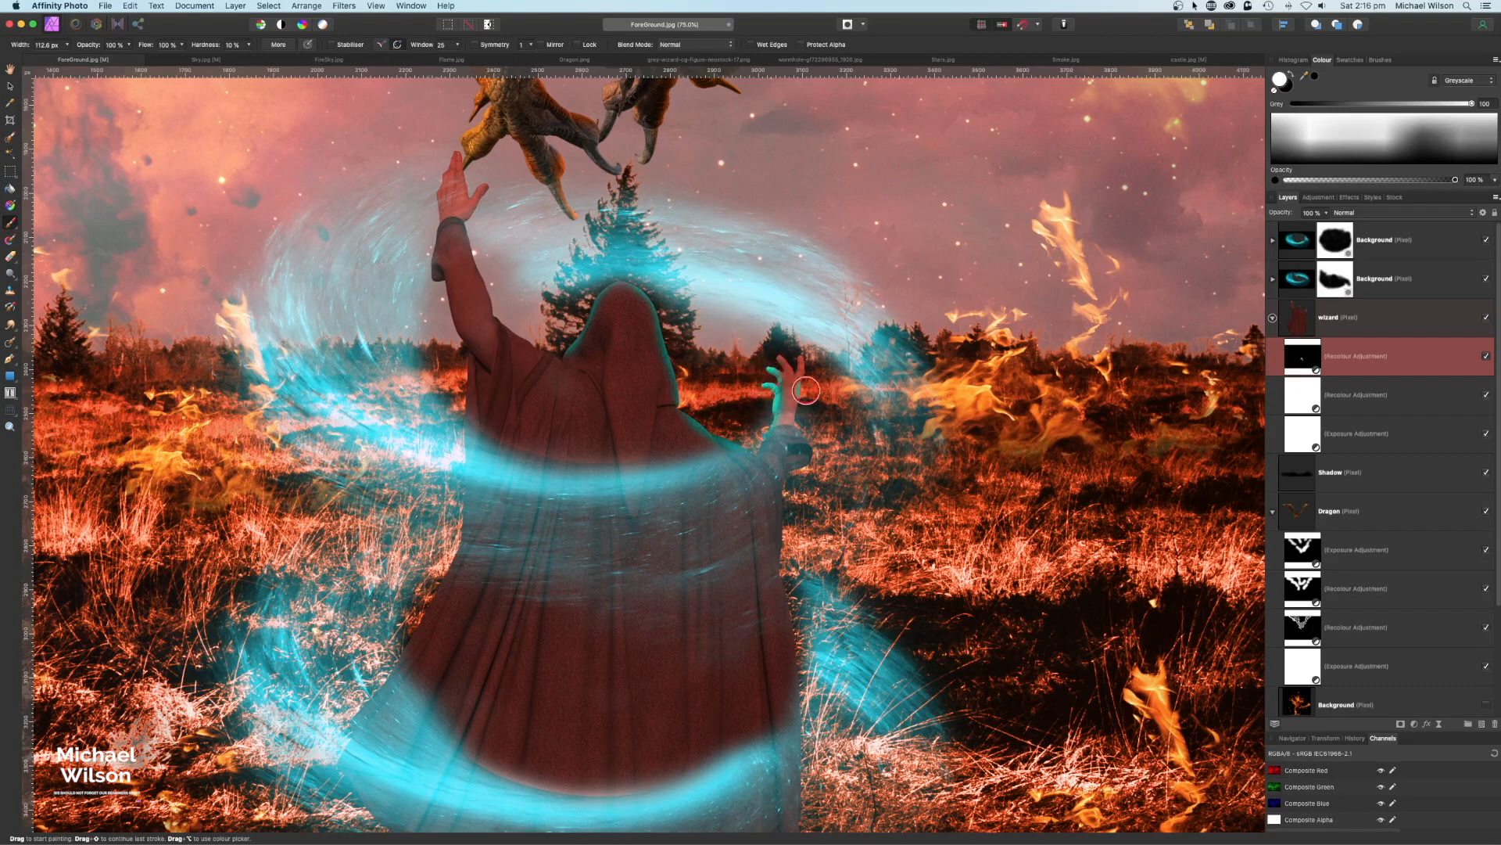
pyautogui.moveTo(459, 191)
pyautogui.mouseDown()
pyautogui.moveTo(446, 189)
pyautogui.moveTo(484, 232)
pyautogui.moveTo(492, 337)
pyautogui.moveTo(411, 680)
pyautogui.mouseUp()
pyautogui.moveTo(821, 440)
pyautogui.mouseDown()
pyautogui.moveTo(790, 501)
pyautogui.moveTo(794, 751)
pyautogui.mouseUp()
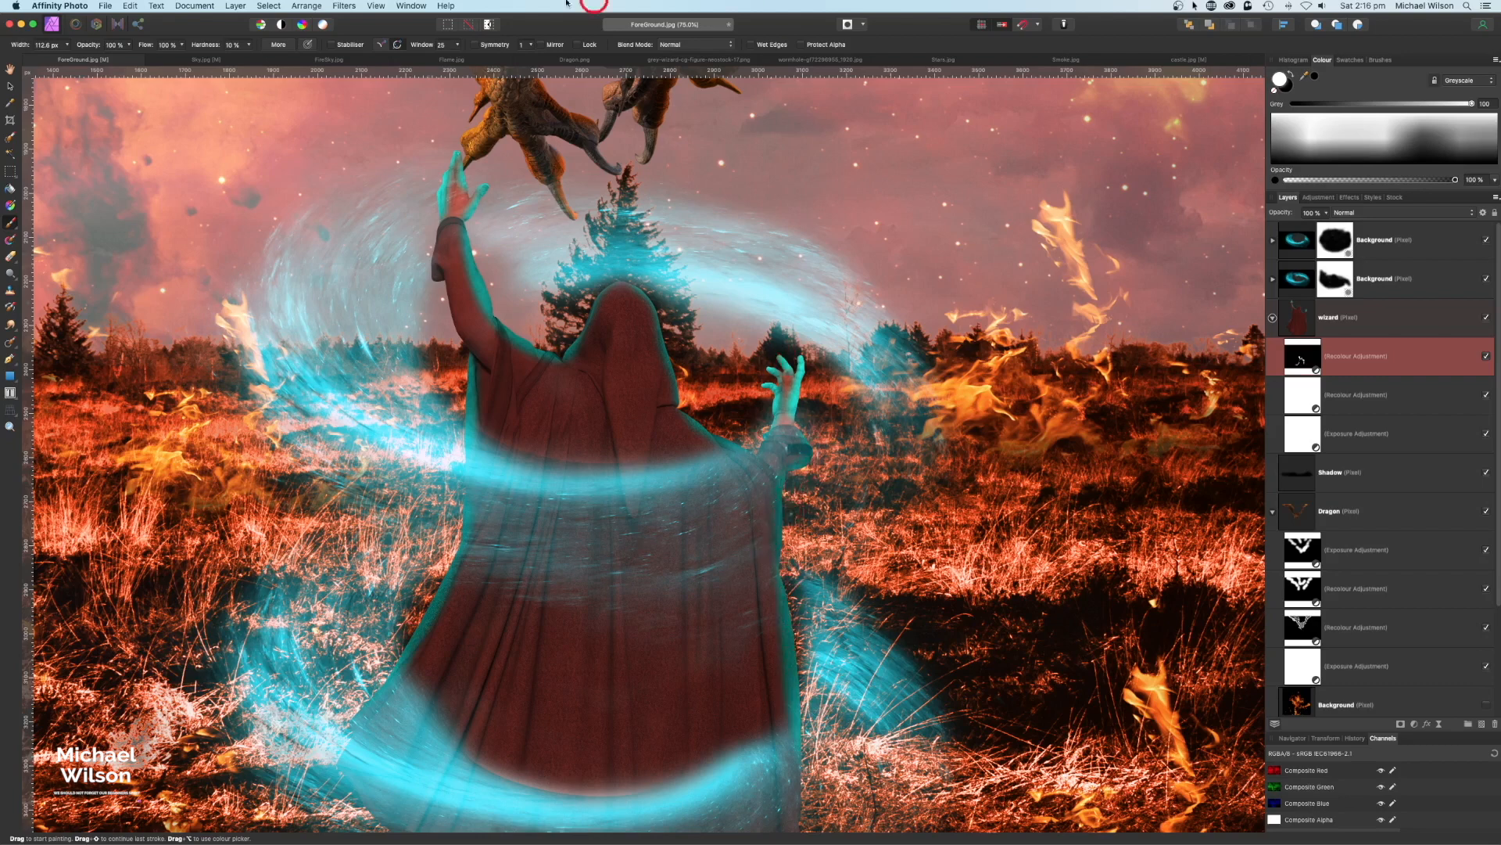
pyautogui.moveTo(426, 242); pyautogui.dragTo(475, 372)
pyautogui.scroll(-3, 654, 640)
pyautogui.scroll(2, 654, 641)
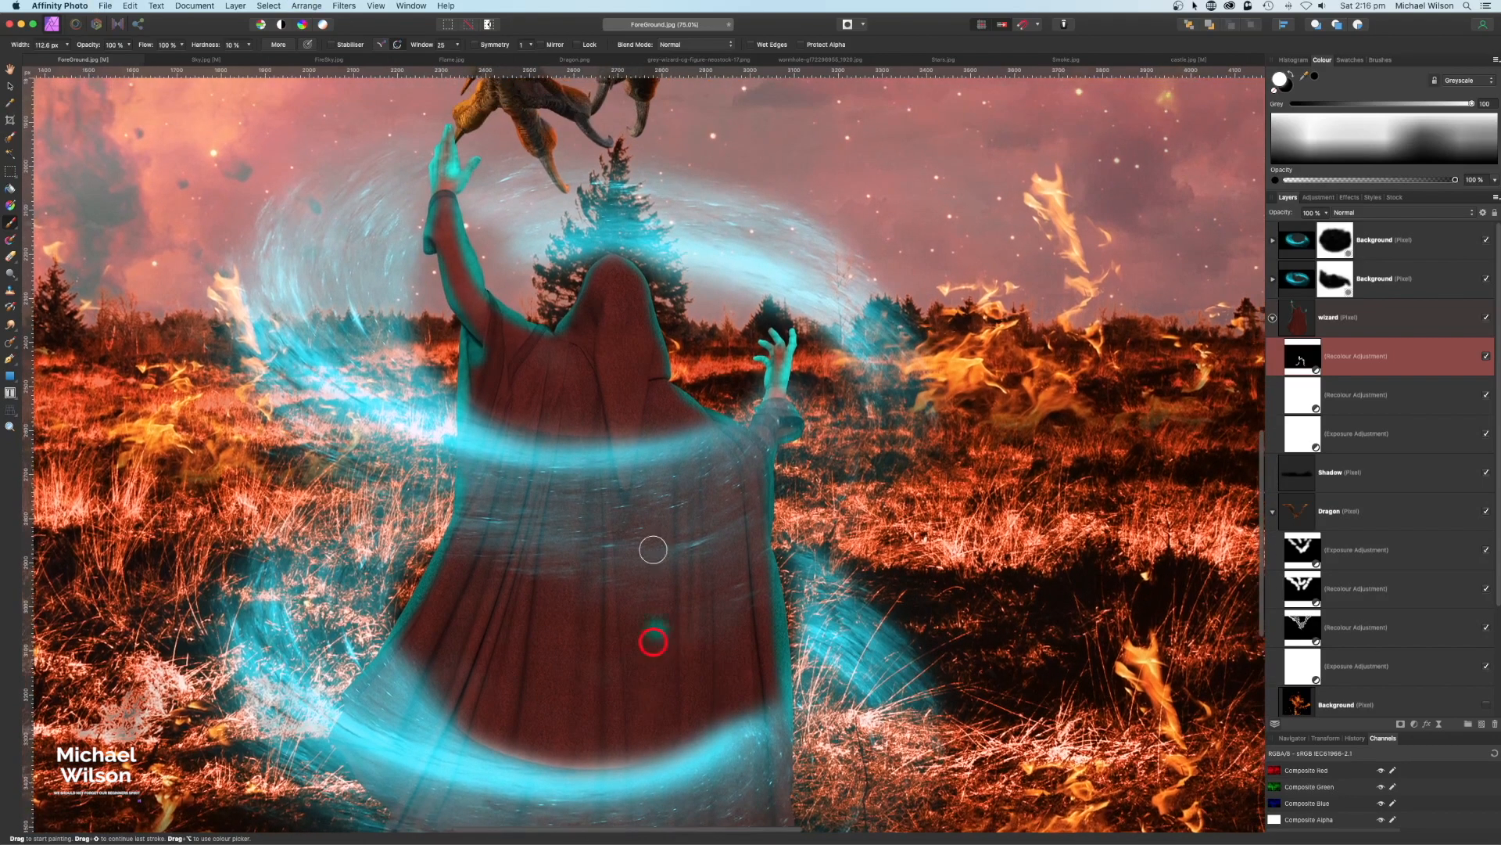
# Lower the brush flow to 10%, enlarge the brush and lightly paint teal light across the folds of the wizard's robe
pyautogui.moveTo(175, 44); pyautogui.dragTo(47, 50)
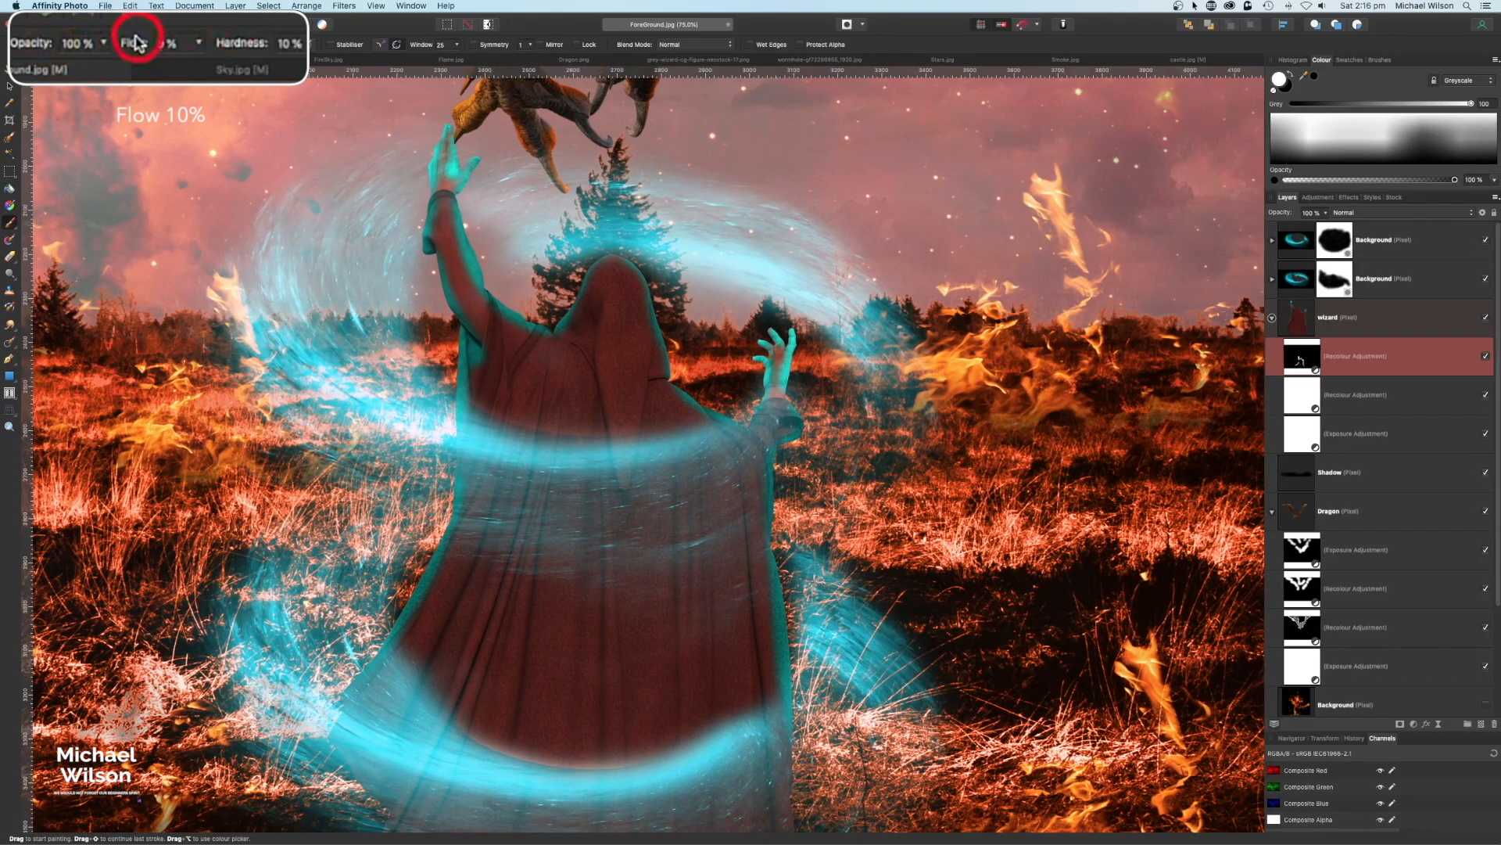
pyautogui.moveTo(144, 44); pyautogui.dragTo(146, 44)
pyautogui.press(']')
pyautogui.press(']')
pyautogui.press(']')
pyautogui.press(']')
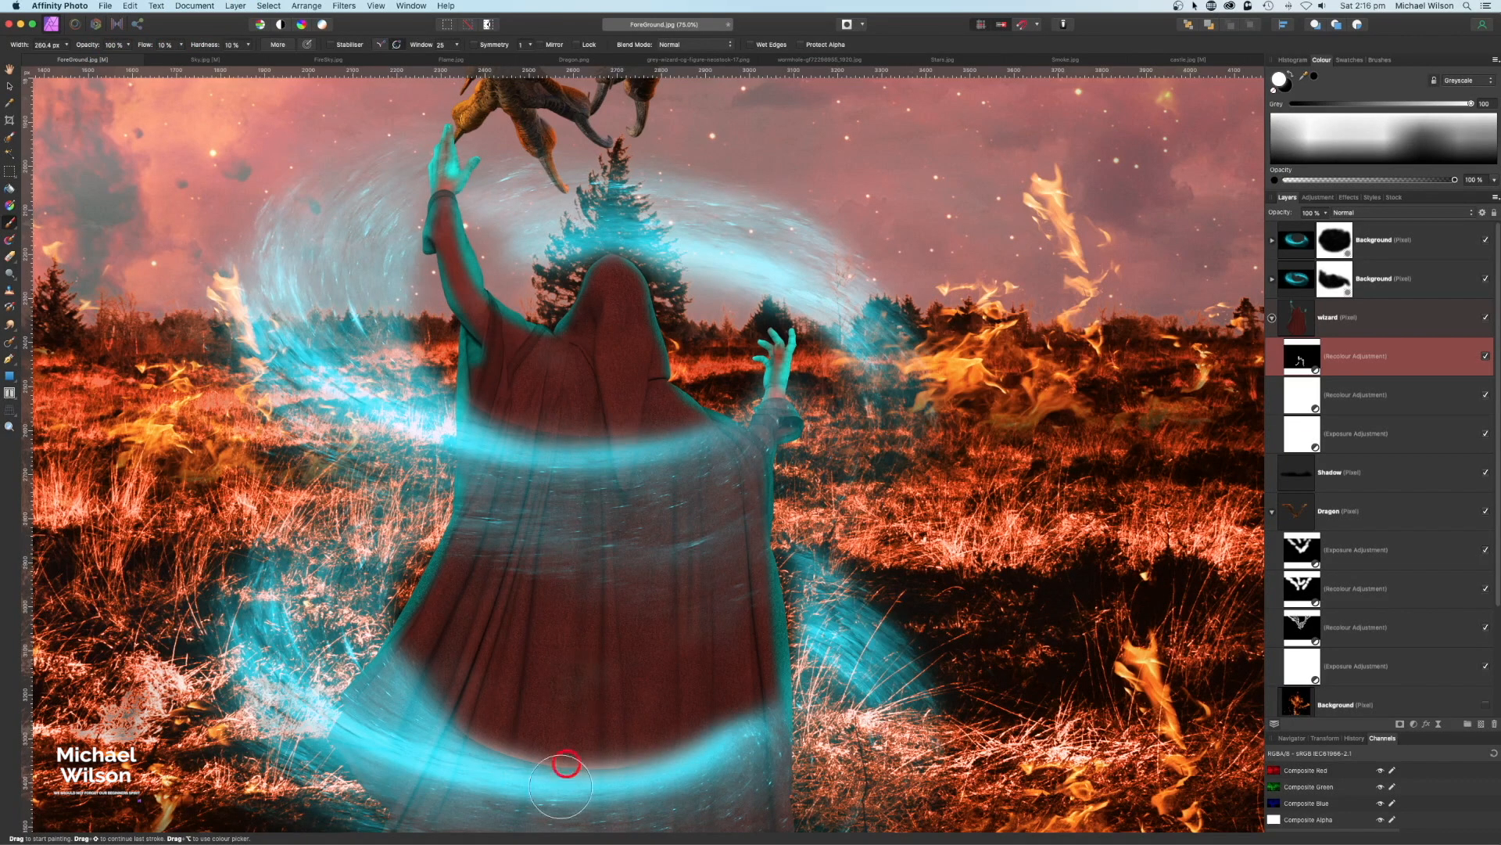
pyautogui.moveTo(601, 600)
pyautogui.mouseDown()
pyautogui.moveTo(600, 540)
pyautogui.moveTo(593, 683)
pyautogui.moveTo(602, 477)
pyautogui.moveTo(615, 661)
pyautogui.mouseUp()
pyautogui.moveTo(721, 464)
pyautogui.mouseDown()
pyautogui.moveTo(681, 457)
pyautogui.moveTo(694, 716)
pyautogui.moveTo(597, 642)
pyautogui.moveTo(570, 475)
pyautogui.moveTo(521, 682)
pyautogui.moveTo(535, 425)
pyautogui.moveTo(435, 767)
pyautogui.moveTo(561, 657)
pyautogui.moveTo(587, 731)
pyautogui.moveTo(619, 761)
pyautogui.moveTo(646, 674)
pyautogui.moveTo(707, 712)
pyautogui.moveTo(756, 697)
pyautogui.moveTo(742, 608)
pyautogui.moveTo(624, 362)
pyautogui.moveTo(600, 344)
pyautogui.moveTo(558, 395)
pyautogui.moveTo(550, 315)
pyautogui.moveTo(504, 397)
pyautogui.moveTo(676, 360)
pyautogui.moveTo(685, 403)
pyautogui.moveTo(601, 351)
pyautogui.moveTo(527, 337)
pyautogui.moveTo(492, 392)
pyautogui.mouseUp()
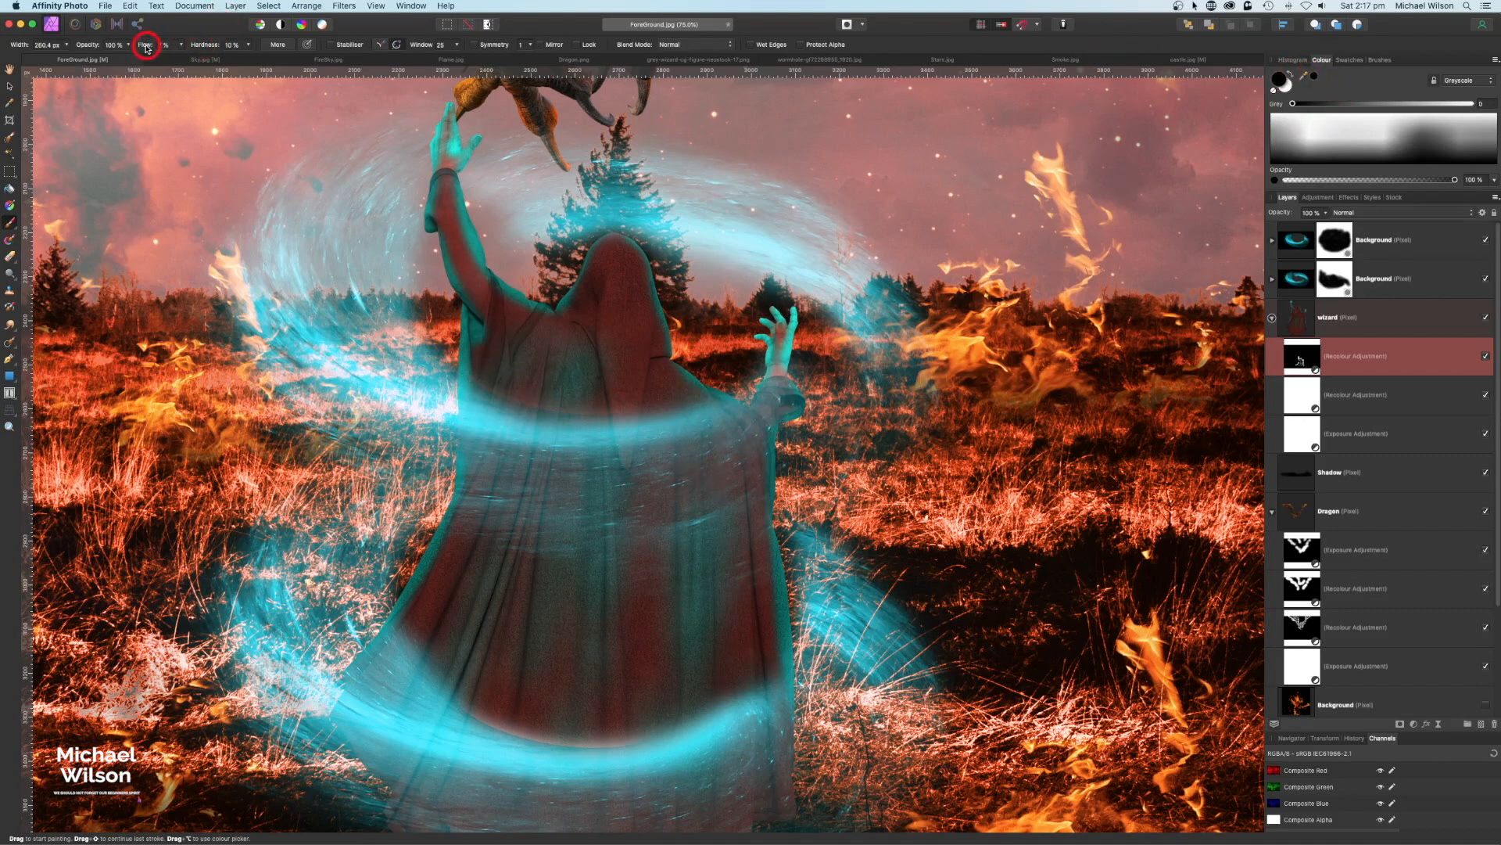
# Tone down the teal on the robe by painting black at 6% flow, and collapse the wizard layer
pyautogui.moveTo(488, 345)
pyautogui.mouseDown()
pyautogui.moveTo(467, 285)
pyautogui.moveTo(443, 262)
pyautogui.moveTo(436, 167)
pyautogui.moveTo(495, 271)
pyautogui.moveTo(468, 219)
pyautogui.moveTo(478, 243)
pyautogui.moveTo(657, 285)
pyautogui.moveTo(774, 366)
pyautogui.moveTo(804, 817)
pyautogui.mouseUp()
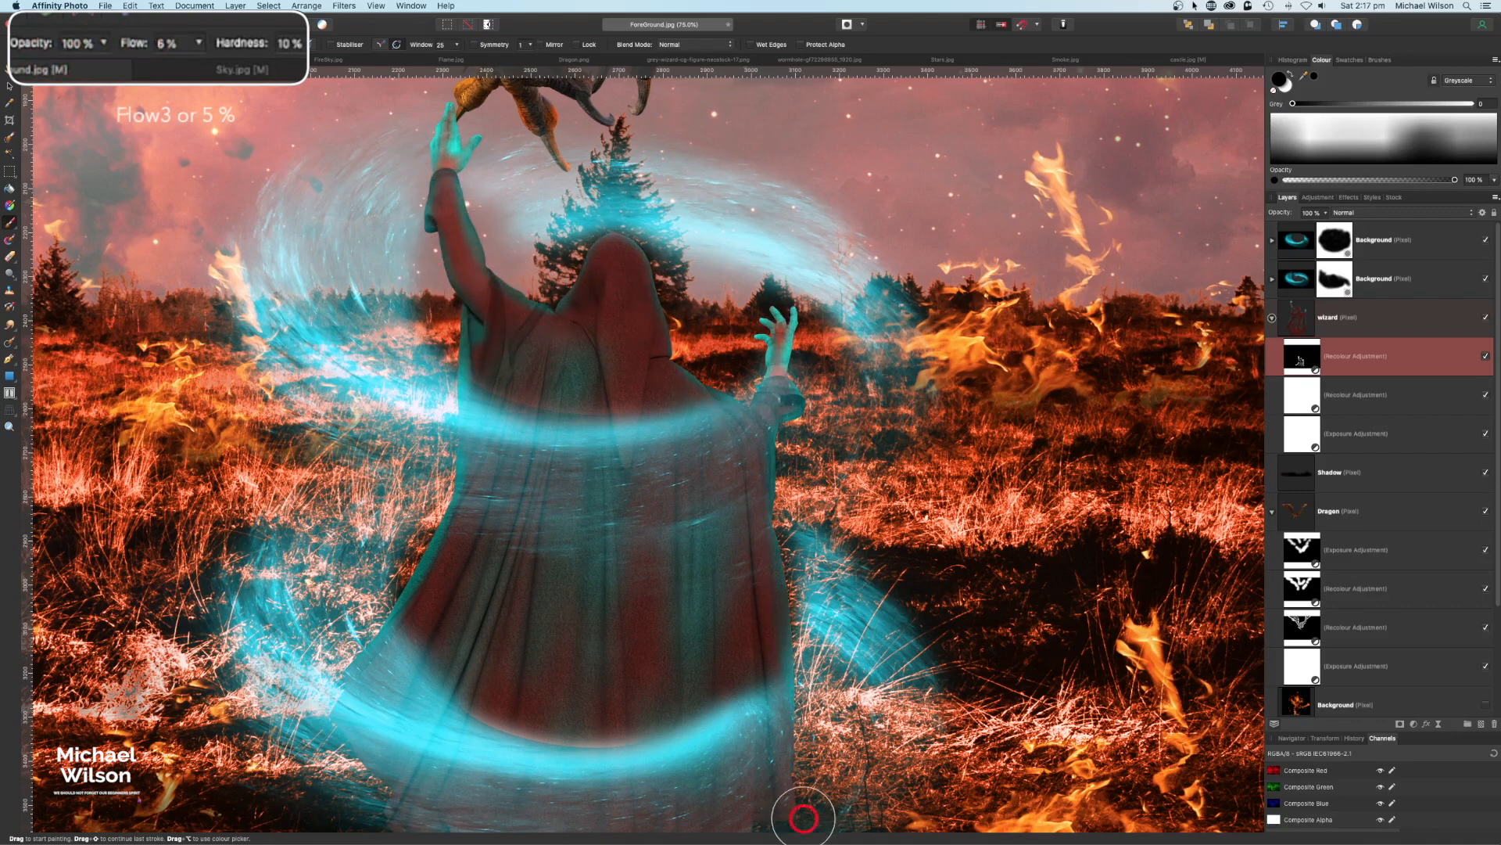
pyautogui.moveTo(472, 555)
pyautogui.mouseDown()
pyautogui.moveTo(434, 456)
pyautogui.moveTo(540, 291)
pyautogui.moveTo(708, 479)
pyautogui.moveTo(373, 685)
pyautogui.moveTo(666, 562)
pyautogui.mouseUp()
pyautogui.press('super+0')
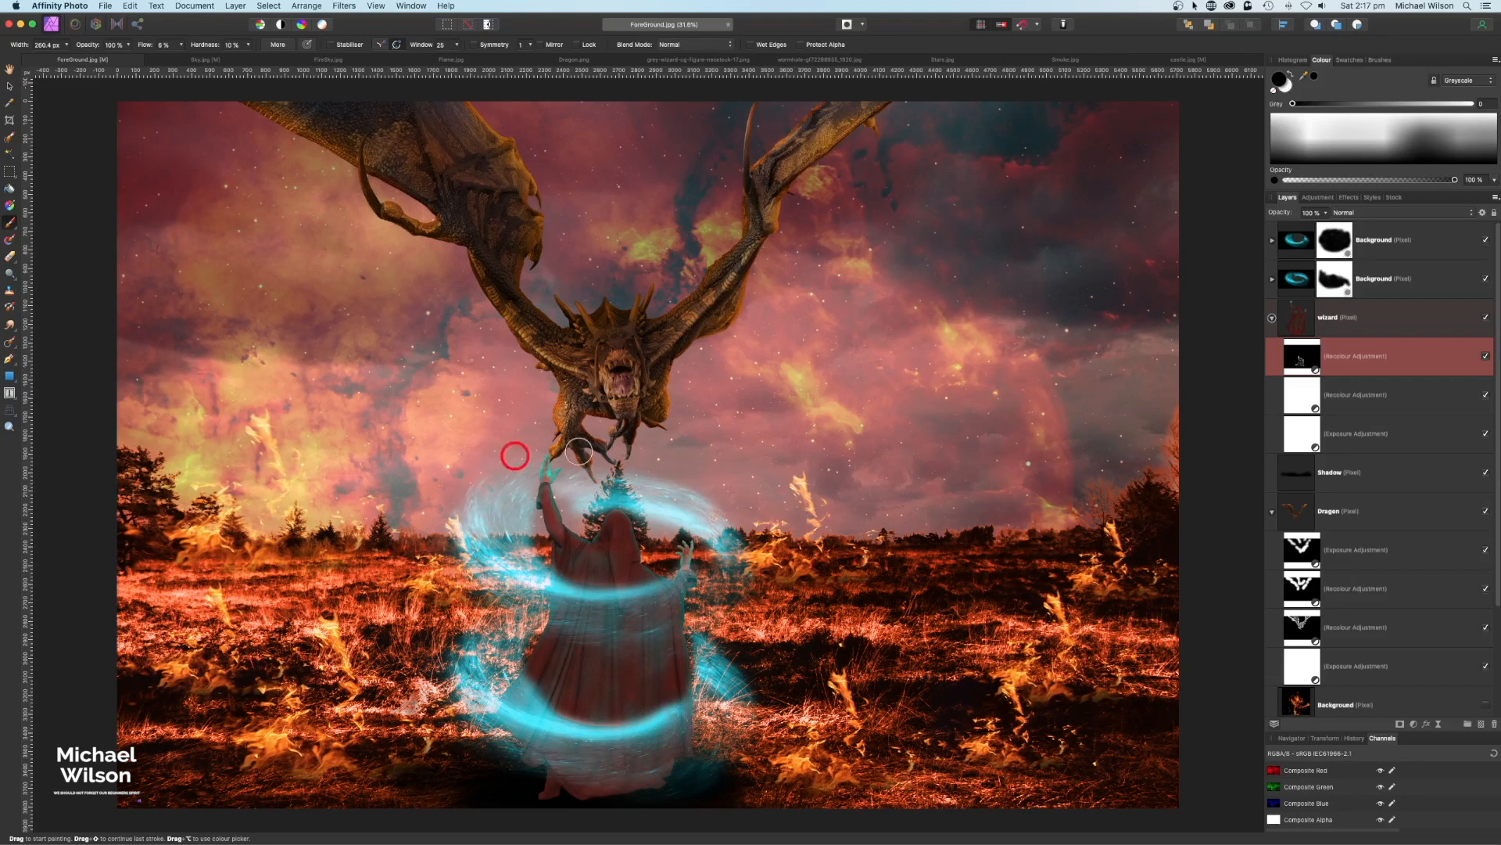
pyautogui.click(1272, 318)
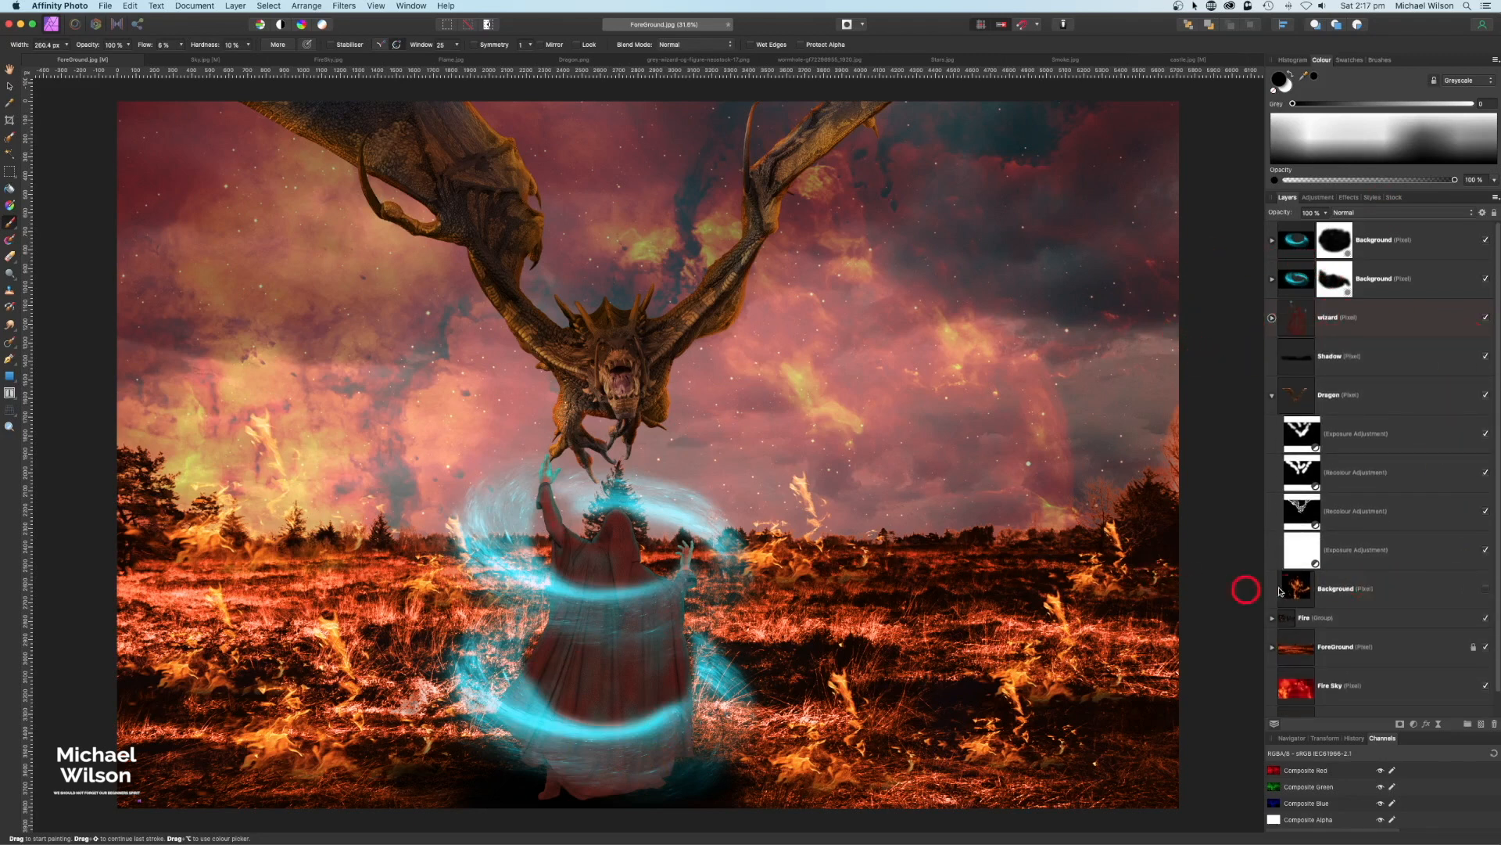
# Move the hidden fire layer to the top of the layer stack and make it visible
pyautogui.click(1355, 588)
pyautogui.moveTo(1384, 591); pyautogui.dragTo(1485, 237)
pyautogui.click(1486, 240)
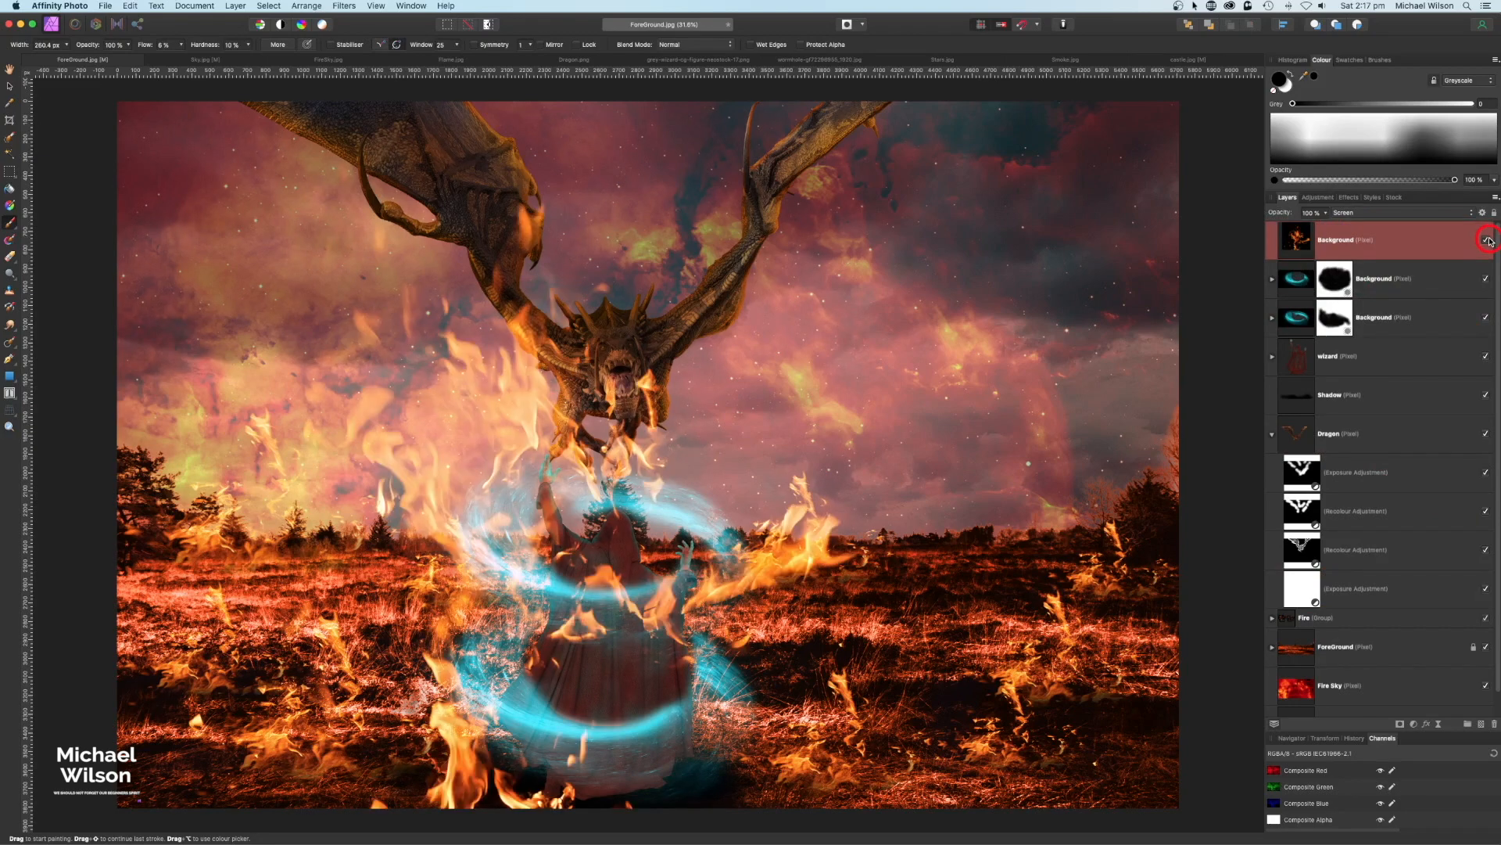
# Shrink the fire and place it in the sky beside the dragon, and duplicate its layer twice
pyautogui.press('v')
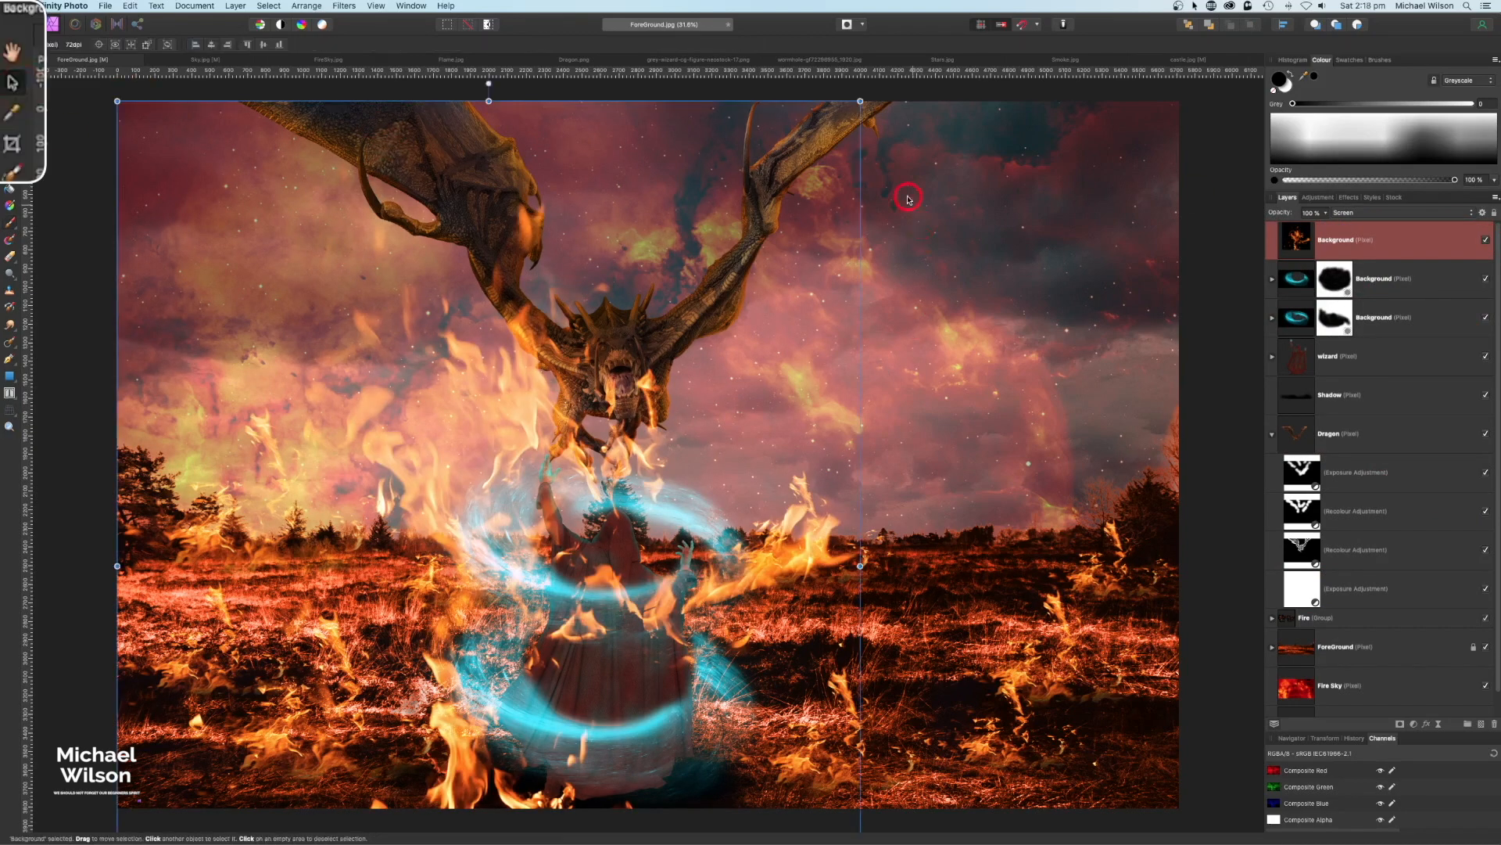
pyautogui.moveTo(861, 101); pyautogui.dragTo(352, 594)
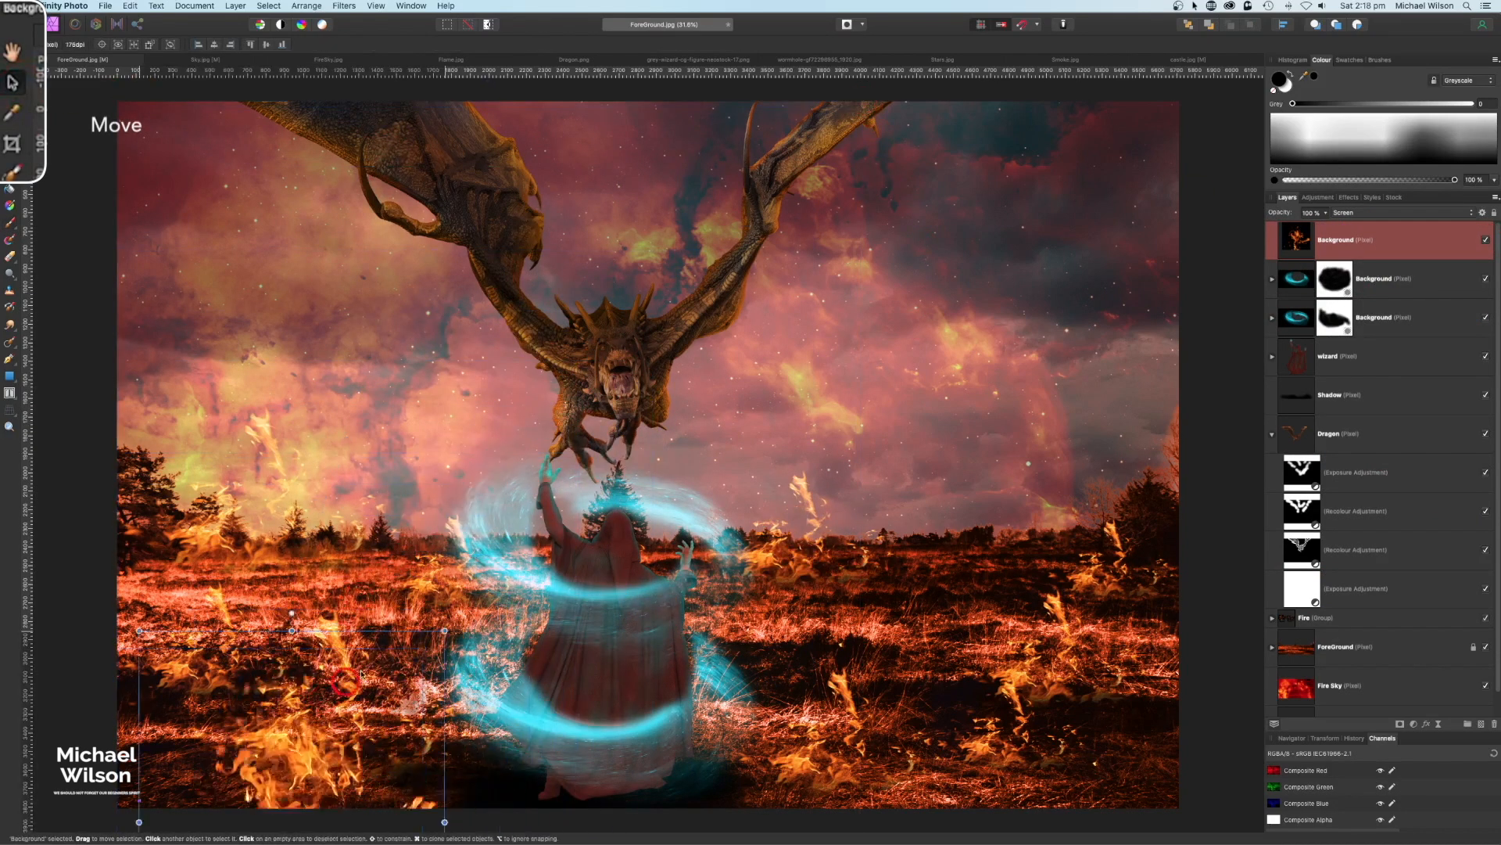
pyautogui.moveTo(297, 747); pyautogui.dragTo(837, 454)
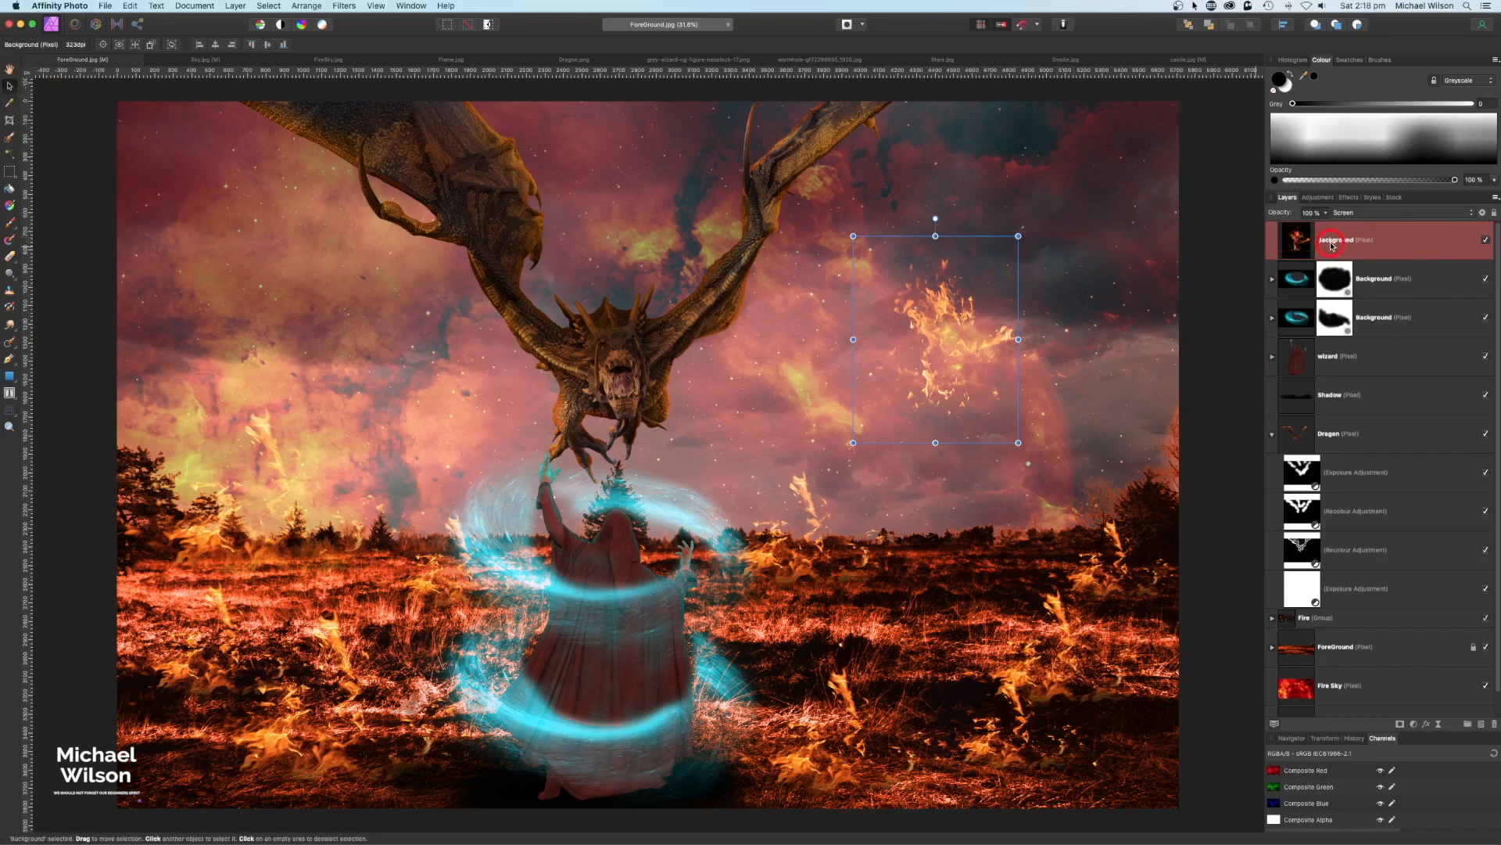
pyautogui.press('super+j')
pyautogui.press('super+j')
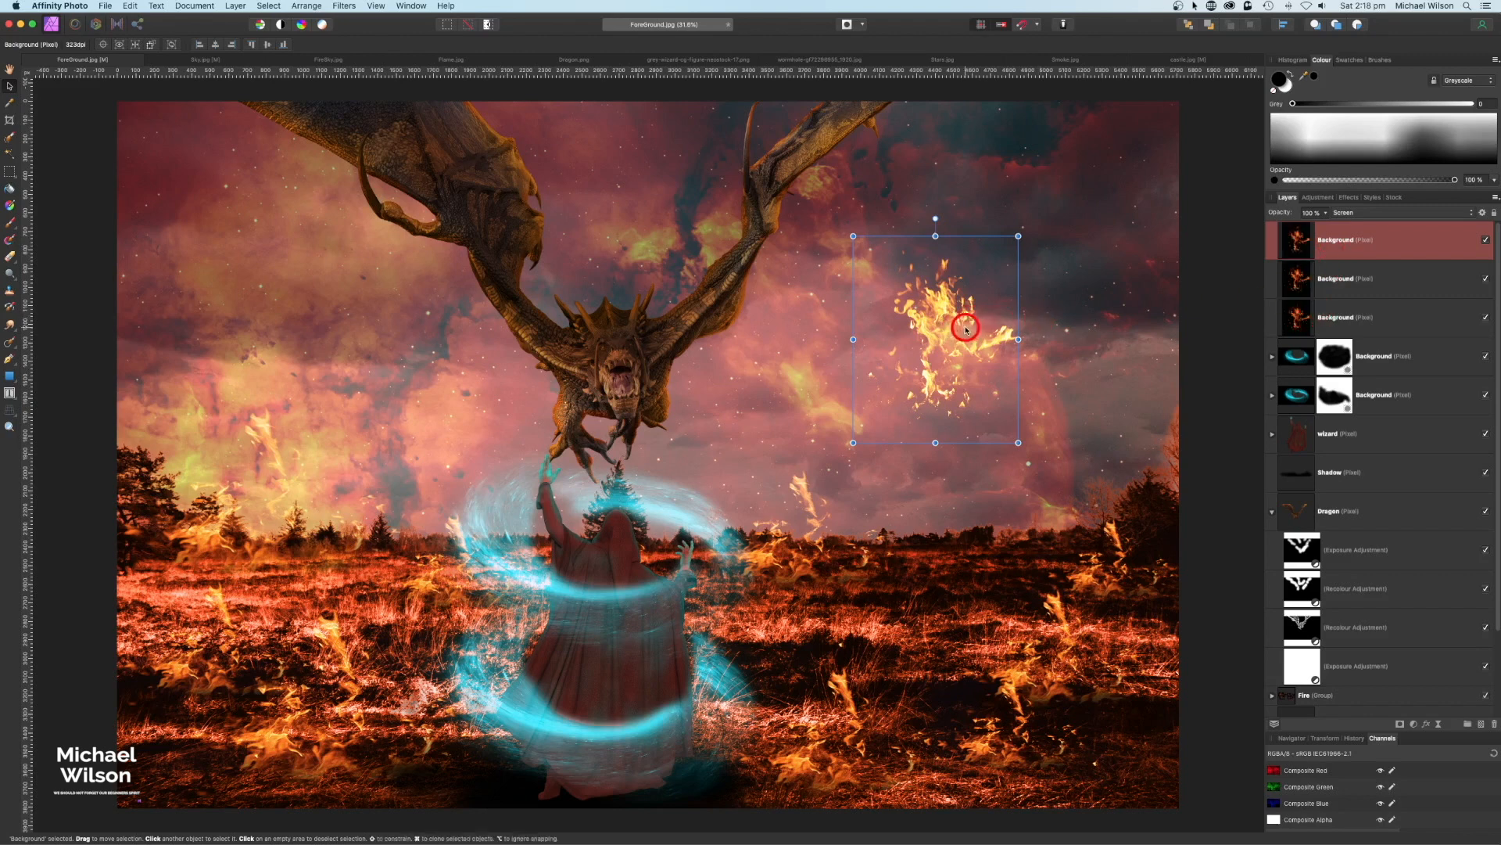
# Place one fire copy directly above the Dragon layer, and shrink and tilt it to fit over the dragon's mouth
pyautogui.moveTo(966, 329); pyautogui.dragTo(664, 350)
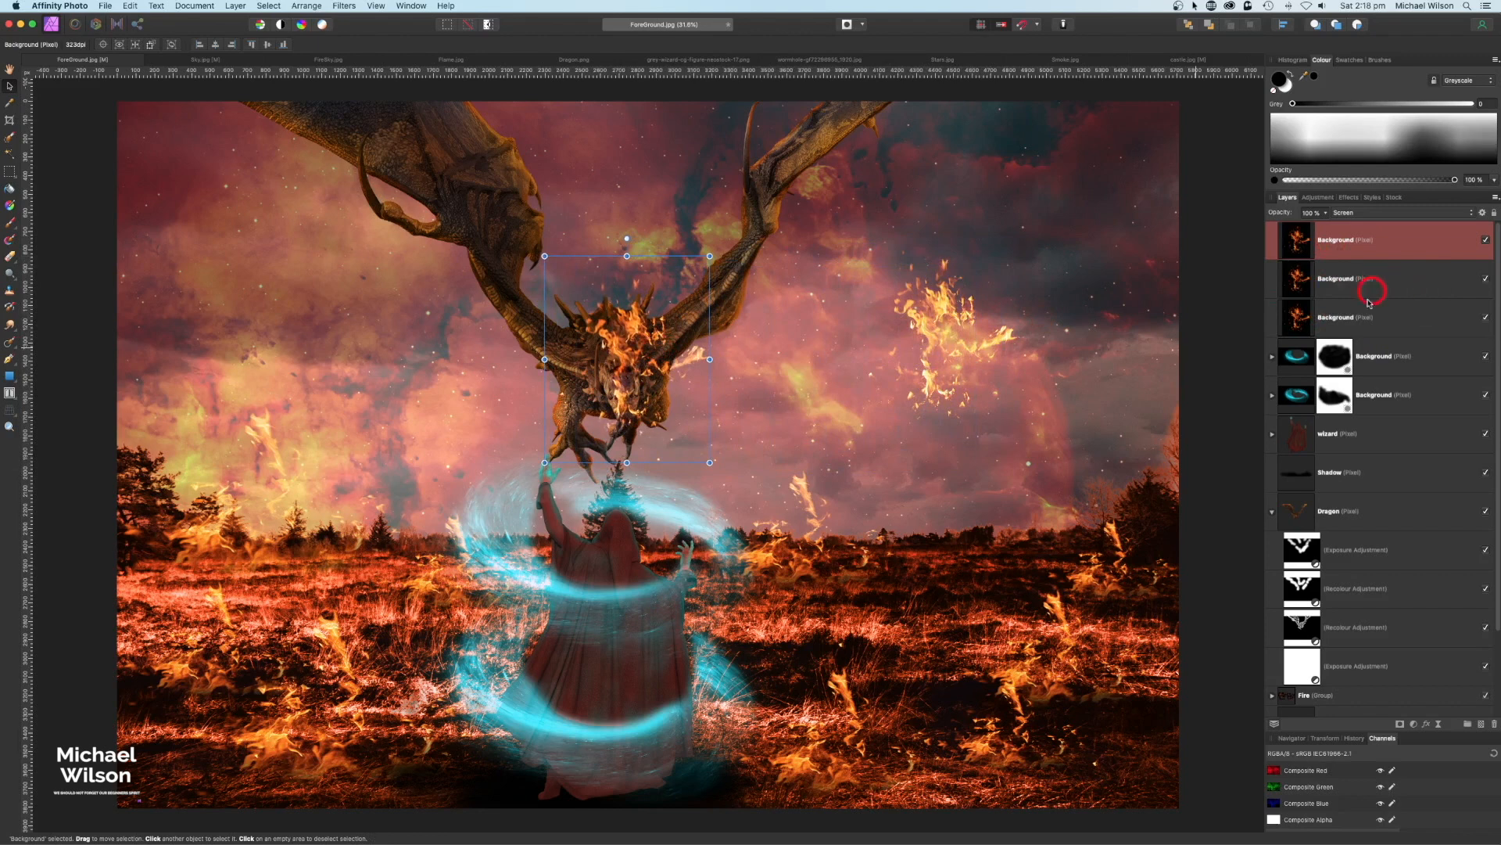
pyautogui.moveTo(1380, 250); pyautogui.dragTo(1306, 508)
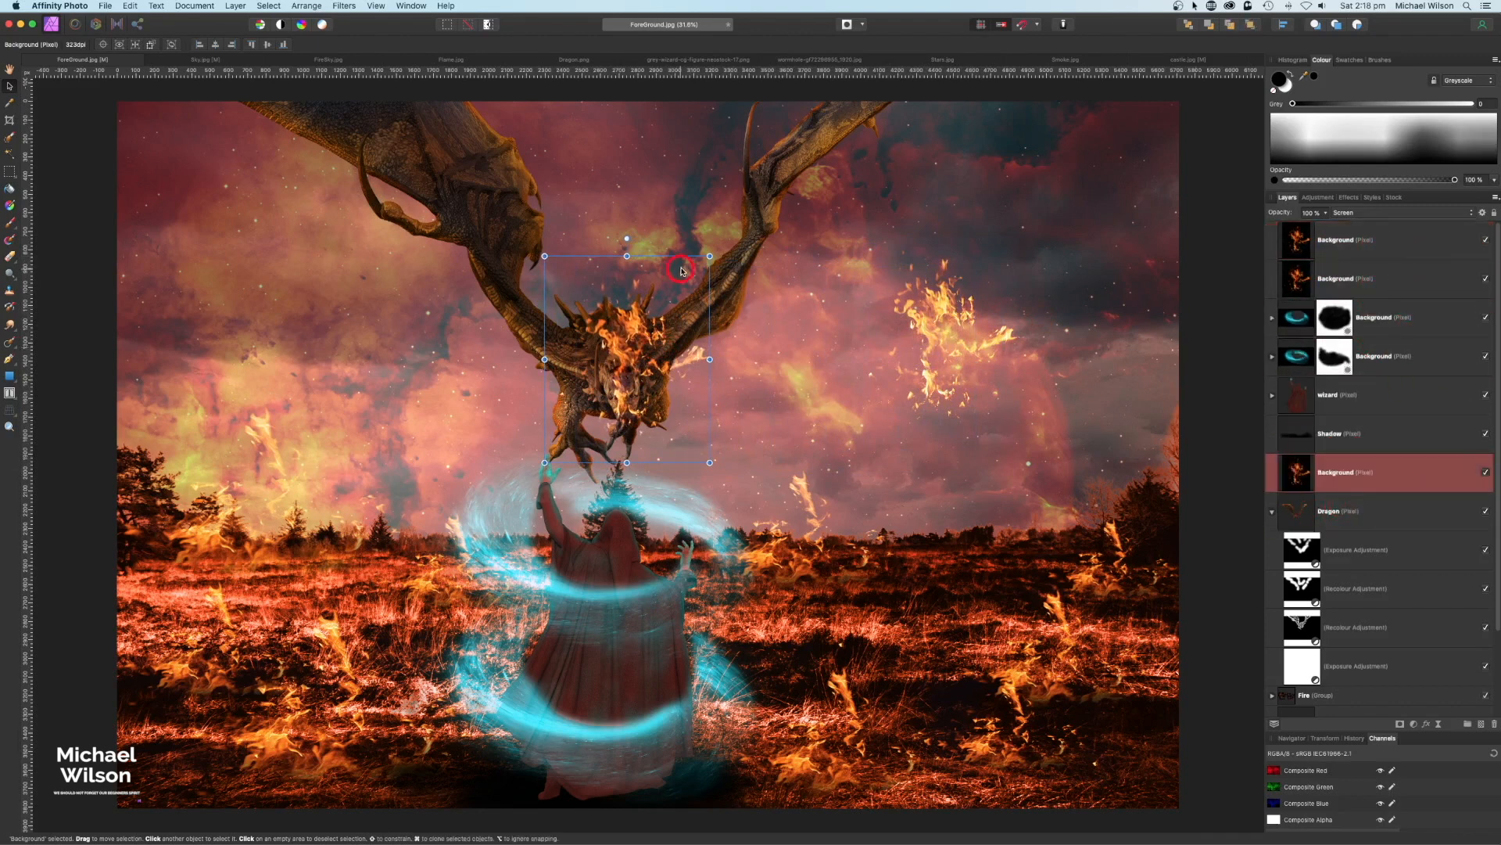
pyautogui.moveTo(710, 255); pyautogui.dragTo(602, 447)
pyautogui.moveTo(608, 383); pyautogui.dragTo(627, 399)
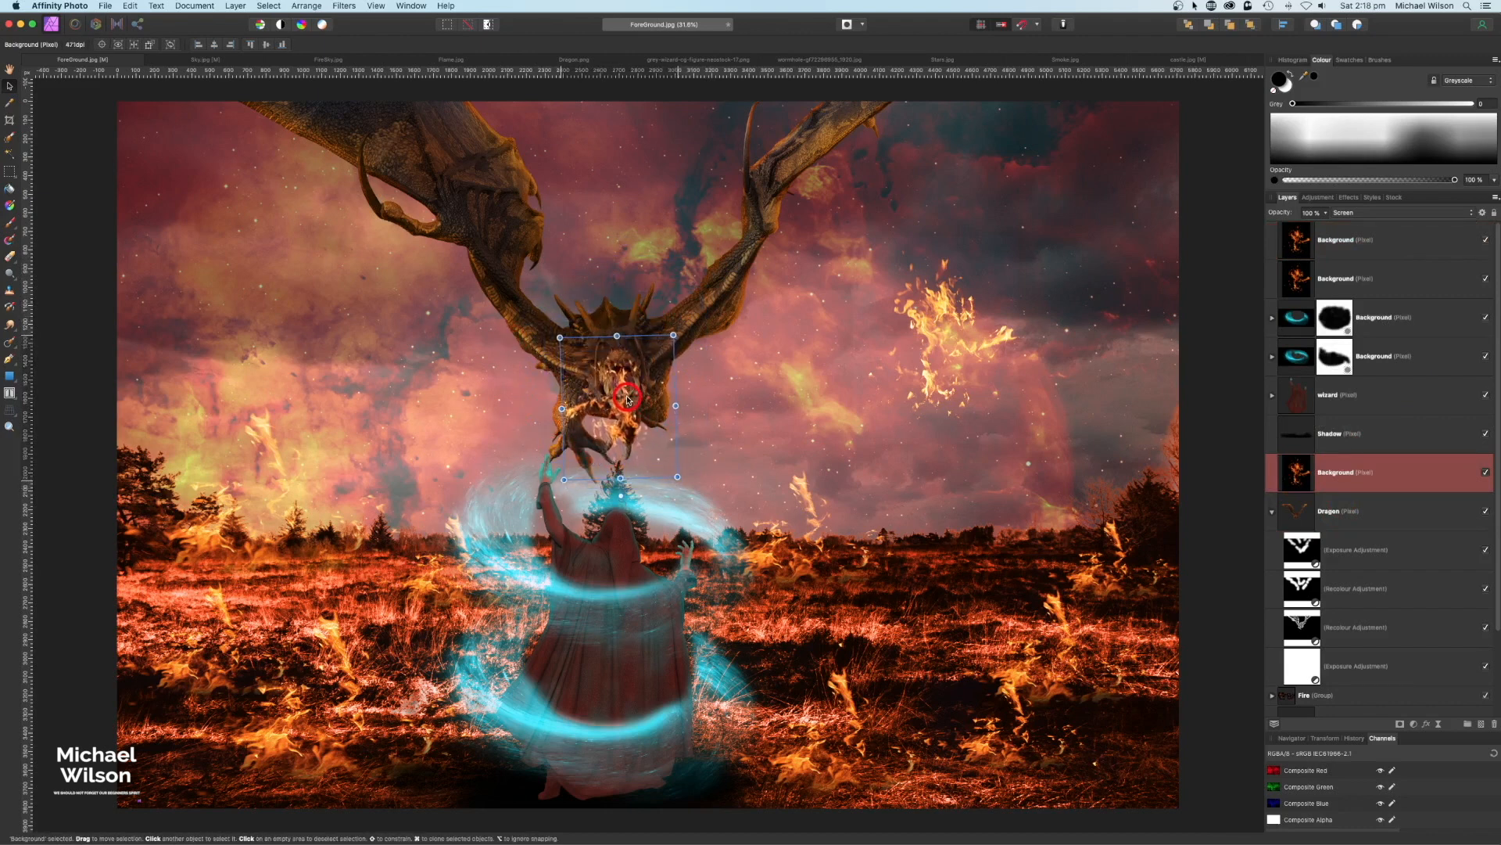
# Add a mask to the fire copy directly above the Dragon layer
pyautogui.click(1381, 476)
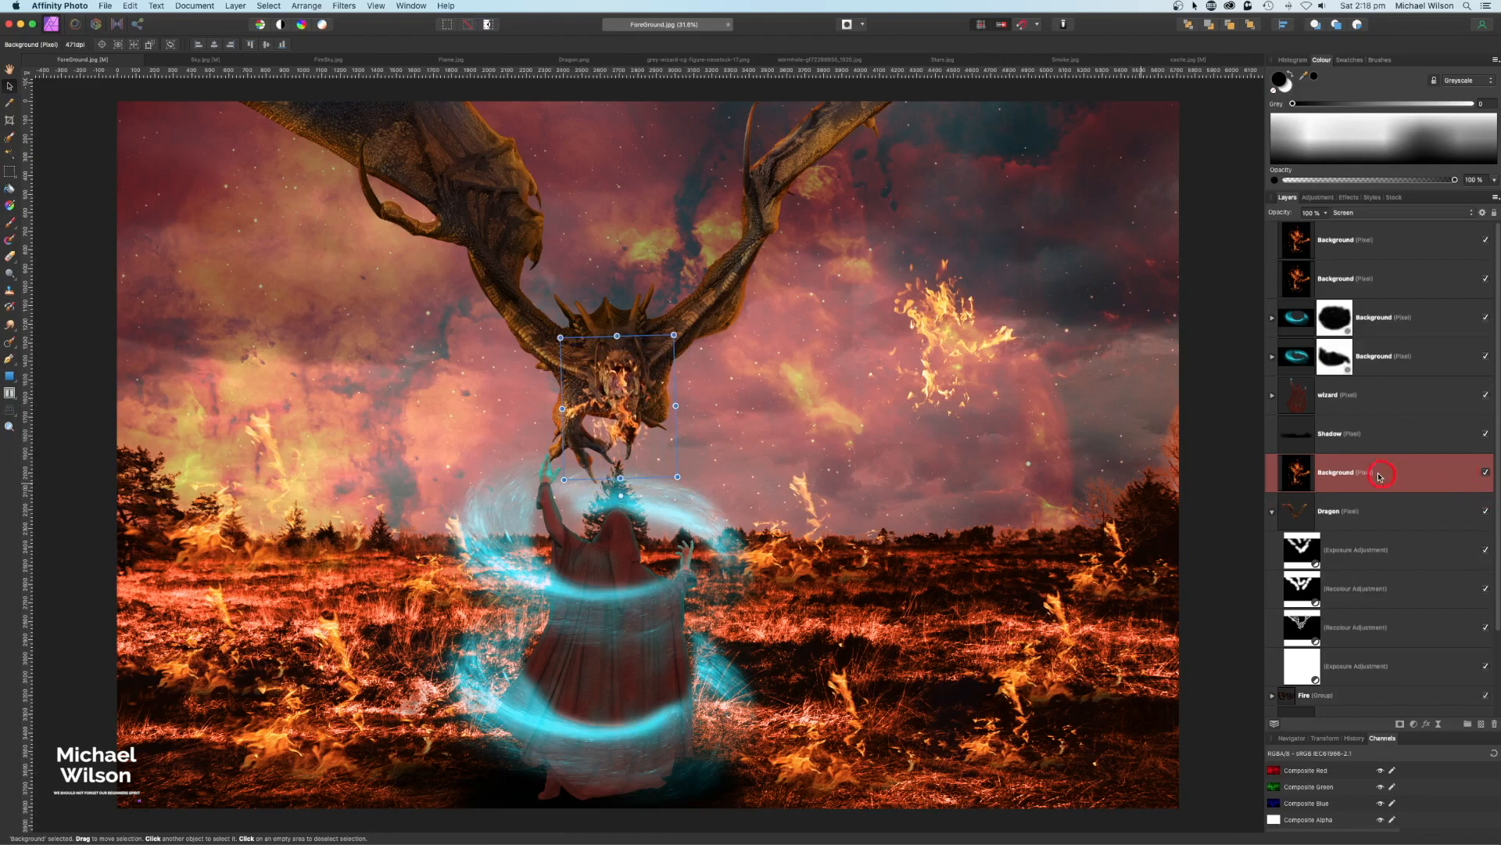
pyautogui.click(1400, 725)
pyautogui.press('super+plus')
pyautogui.press('super+plus')
pyautogui.press('super+plus')
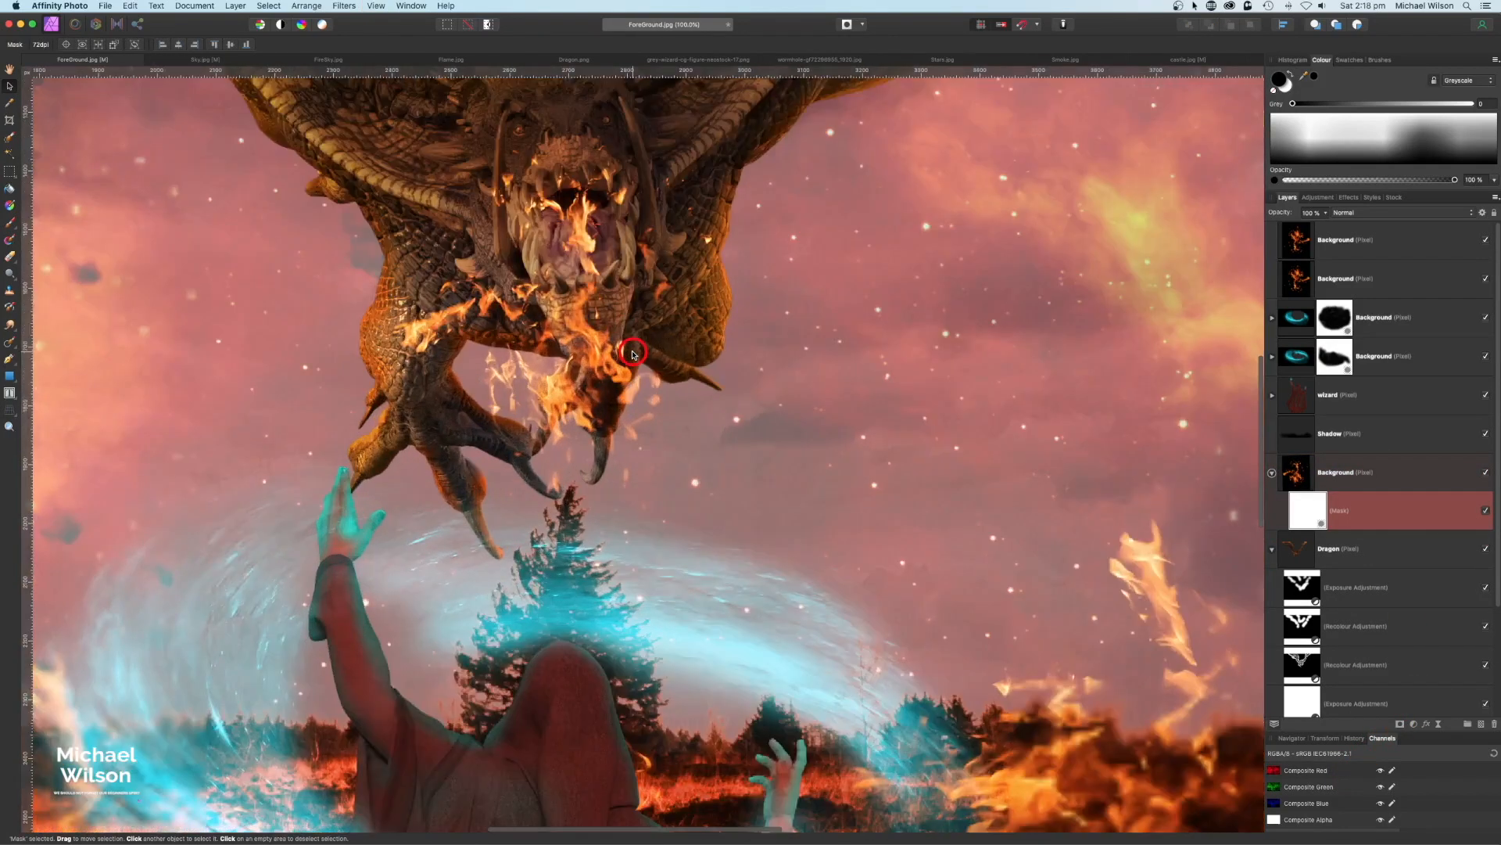
pyautogui.scroll(3, 635, 303)
pyautogui.hscroll(-2, 635, 302)
pyautogui.moveTo(651, 306); pyautogui.dragTo(648, 298)
pyautogui.click(1322, 513)
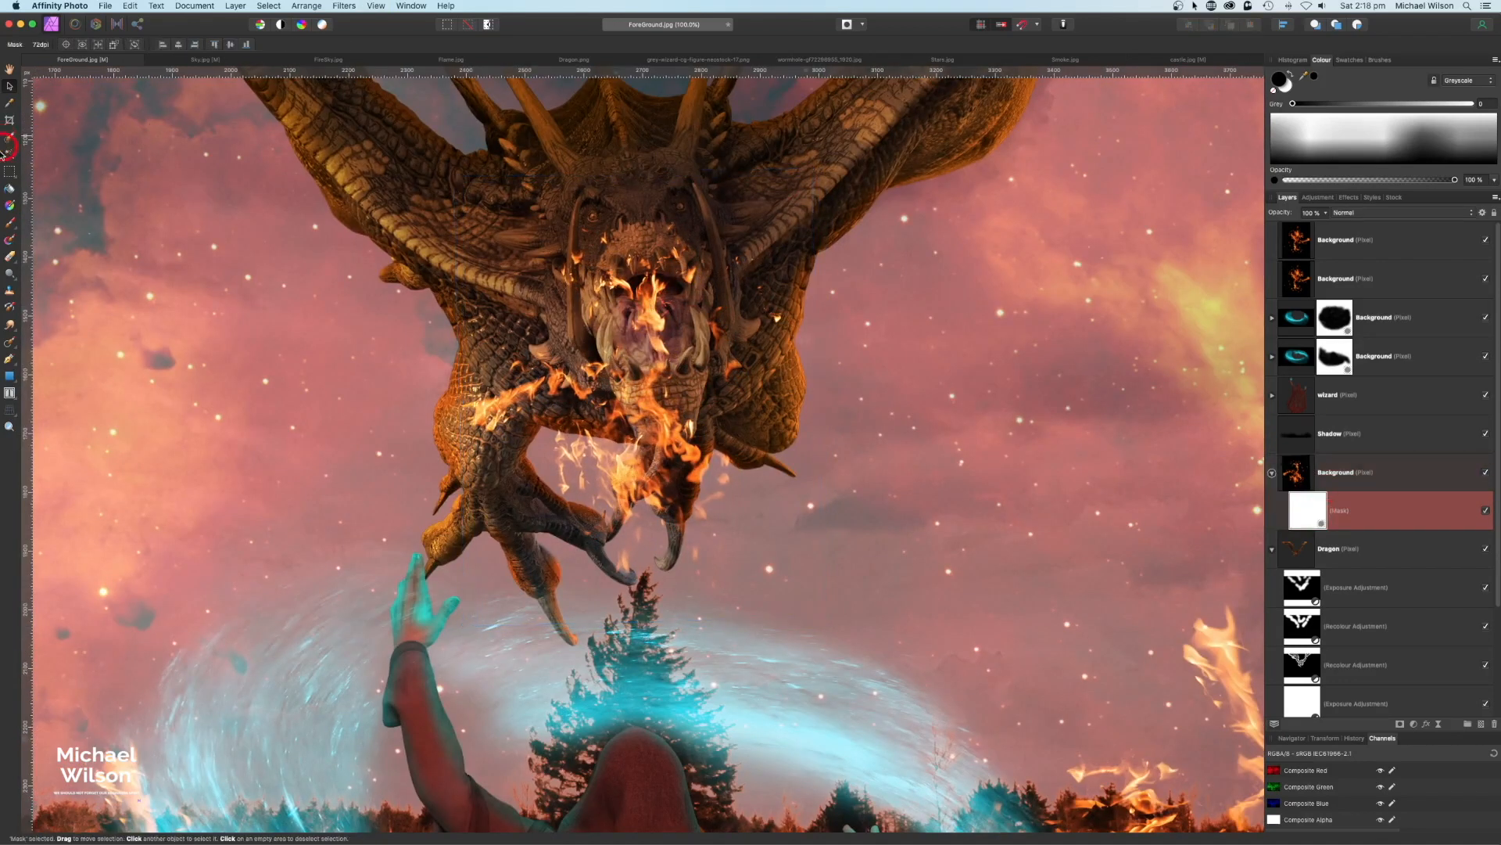
# Paint black on the mask with a soft basic brush at 25% flow to hide stray flames around the dragon's mouth and foreleg
pyautogui.click(13, 227)
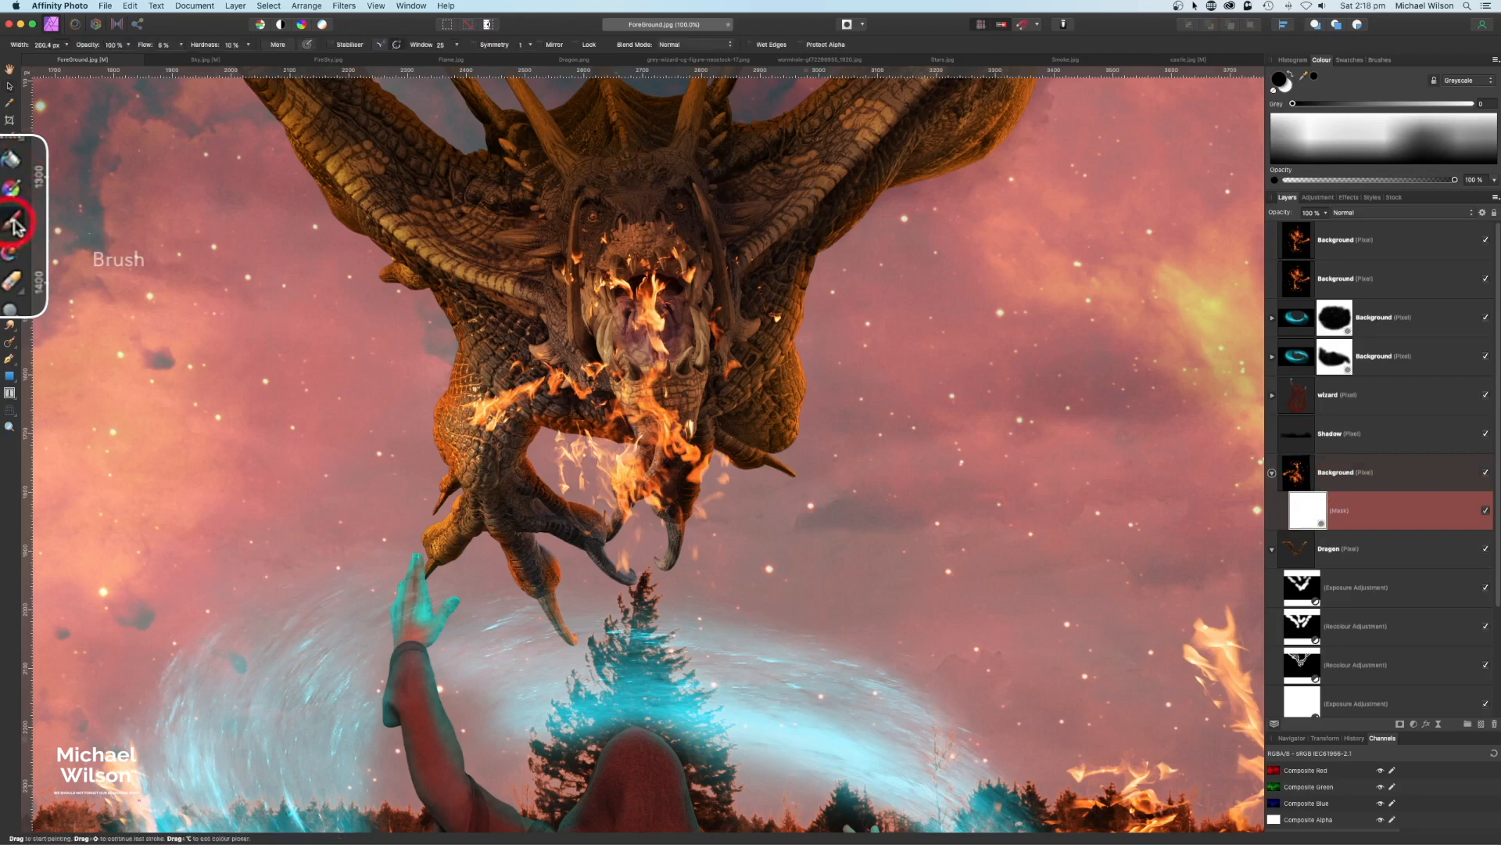
pyautogui.click(1381, 60)
pyautogui.click(1370, 141)
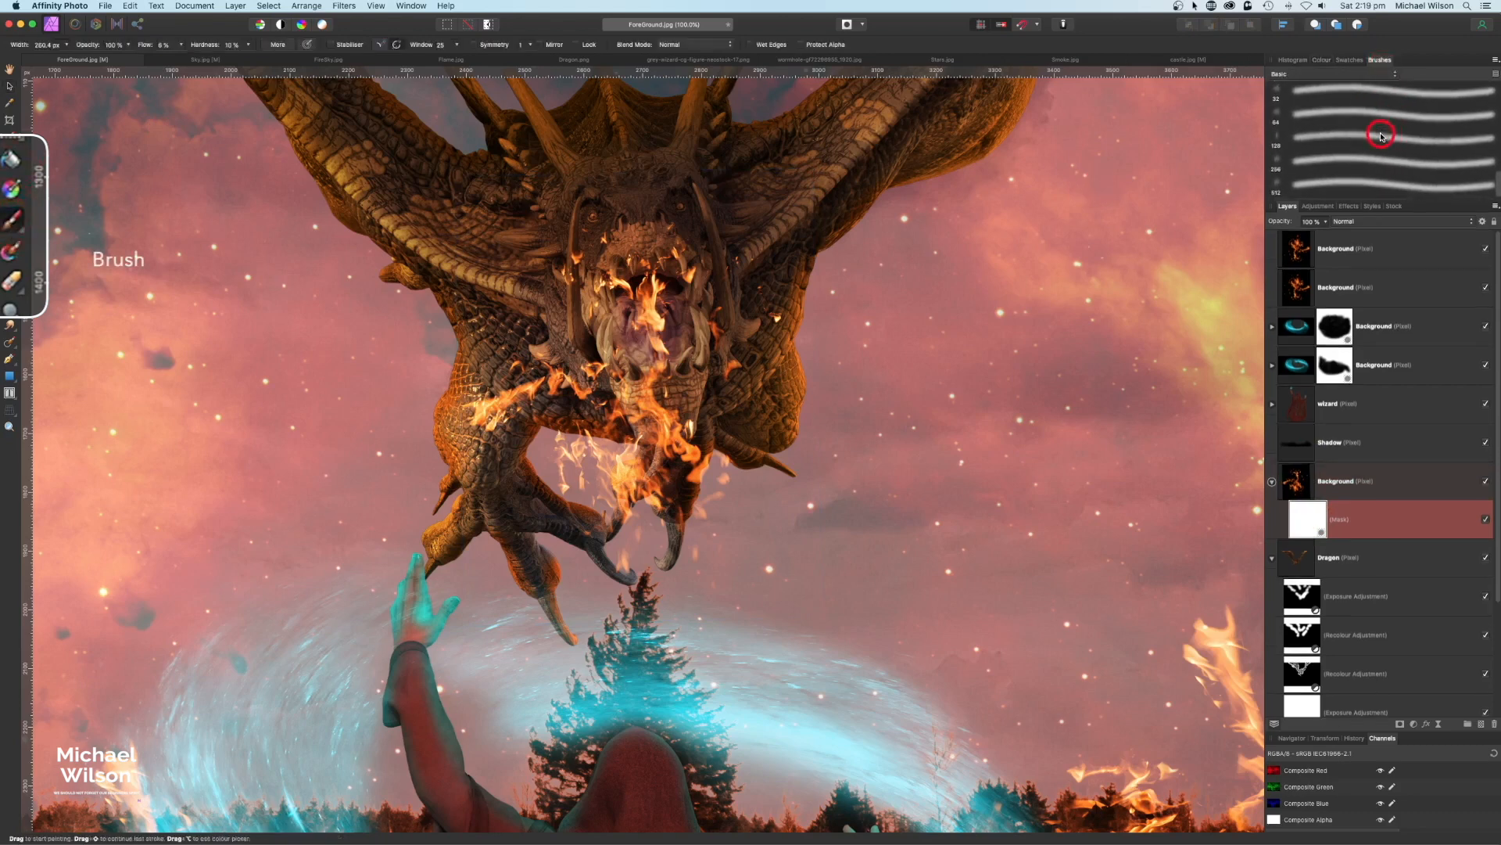
pyautogui.click(1336, 162)
pyautogui.click(156, 44)
pyautogui.write('25')
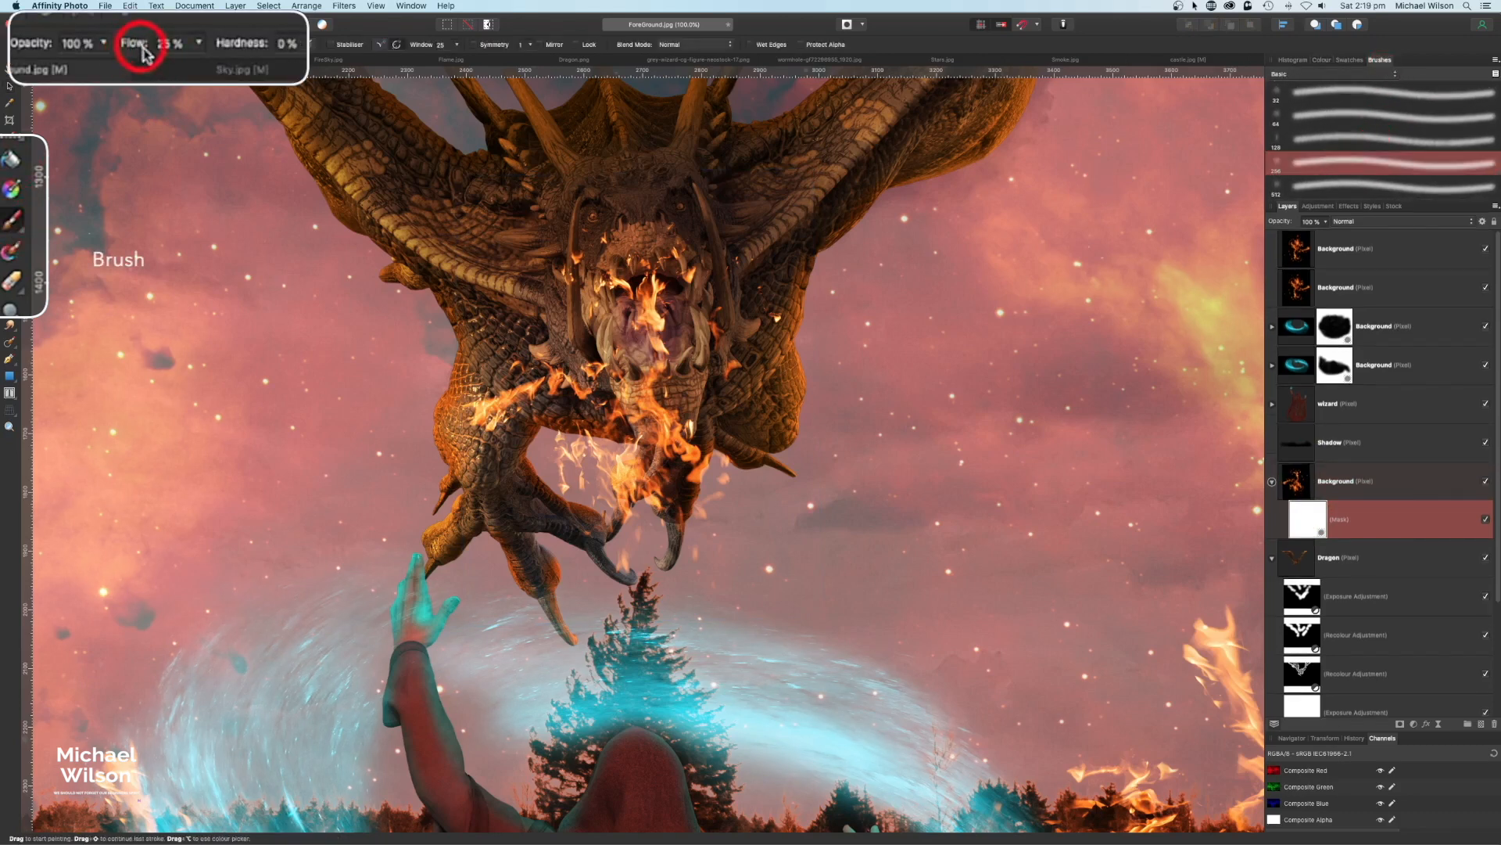
pyautogui.click(1319, 60)
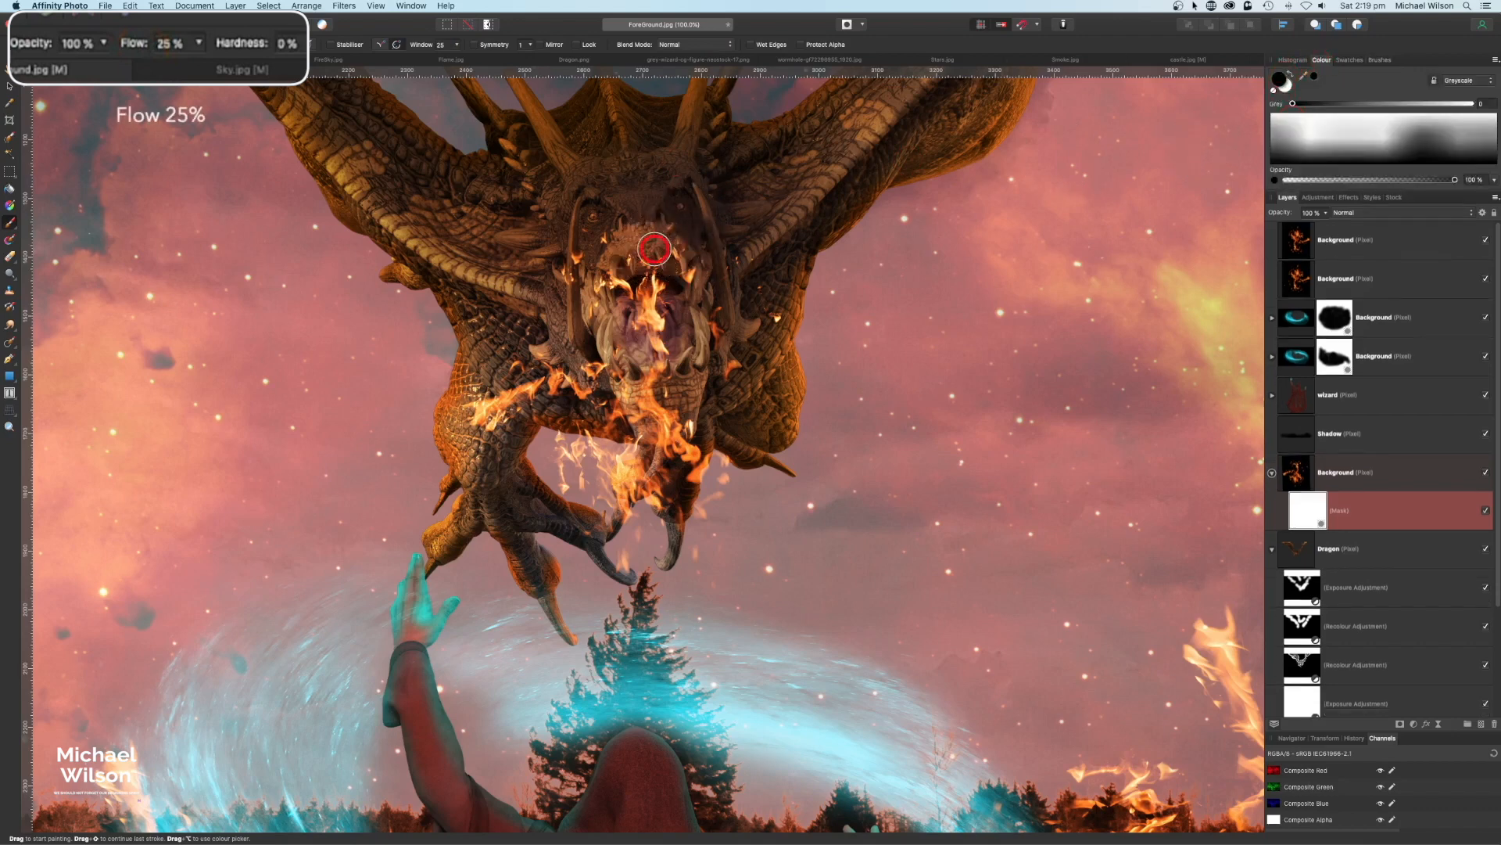
pyautogui.moveTo(655, 249)
pyautogui.mouseDown()
pyautogui.moveTo(609, 285)
pyautogui.moveTo(668, 266)
pyautogui.moveTo(648, 259)
pyautogui.moveTo(685, 269)
pyautogui.moveTo(682, 242)
pyautogui.moveTo(588, 282)
pyautogui.moveTo(582, 251)
pyautogui.moveTo(610, 228)
pyautogui.moveTo(595, 263)
pyautogui.moveTo(693, 272)
pyautogui.mouseUp()
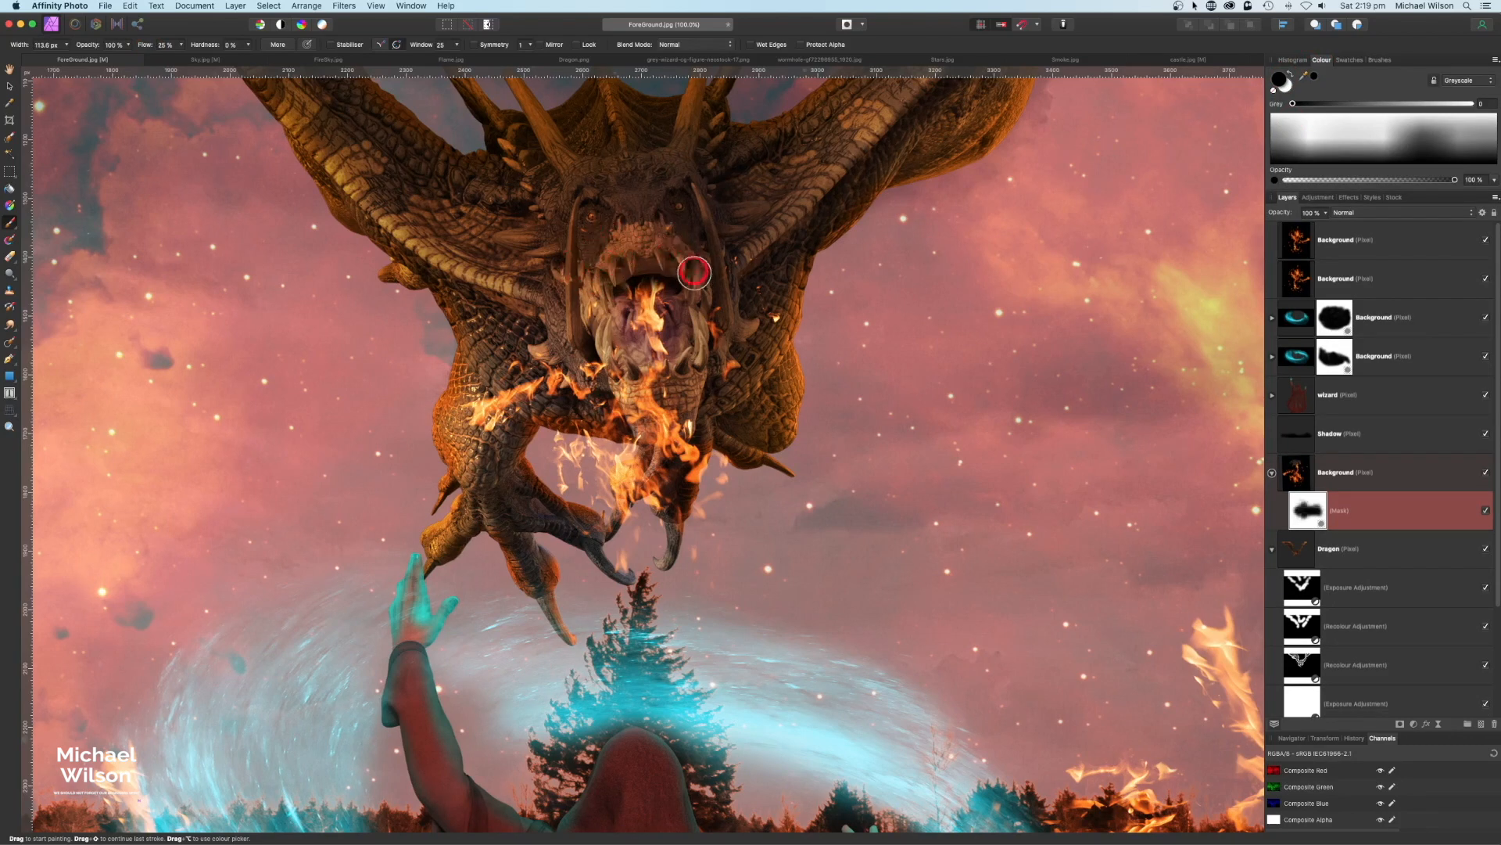
pyautogui.moveTo(730, 340); pyautogui.dragTo(747, 362)
pyautogui.moveTo(466, 420)
pyautogui.mouseDown()
pyautogui.moveTo(497, 410)
pyautogui.moveTo(512, 380)
pyautogui.moveTo(535, 412)
pyautogui.moveTo(526, 370)
pyautogui.moveTo(555, 408)
pyautogui.moveTo(545, 377)
pyautogui.mouseUp()
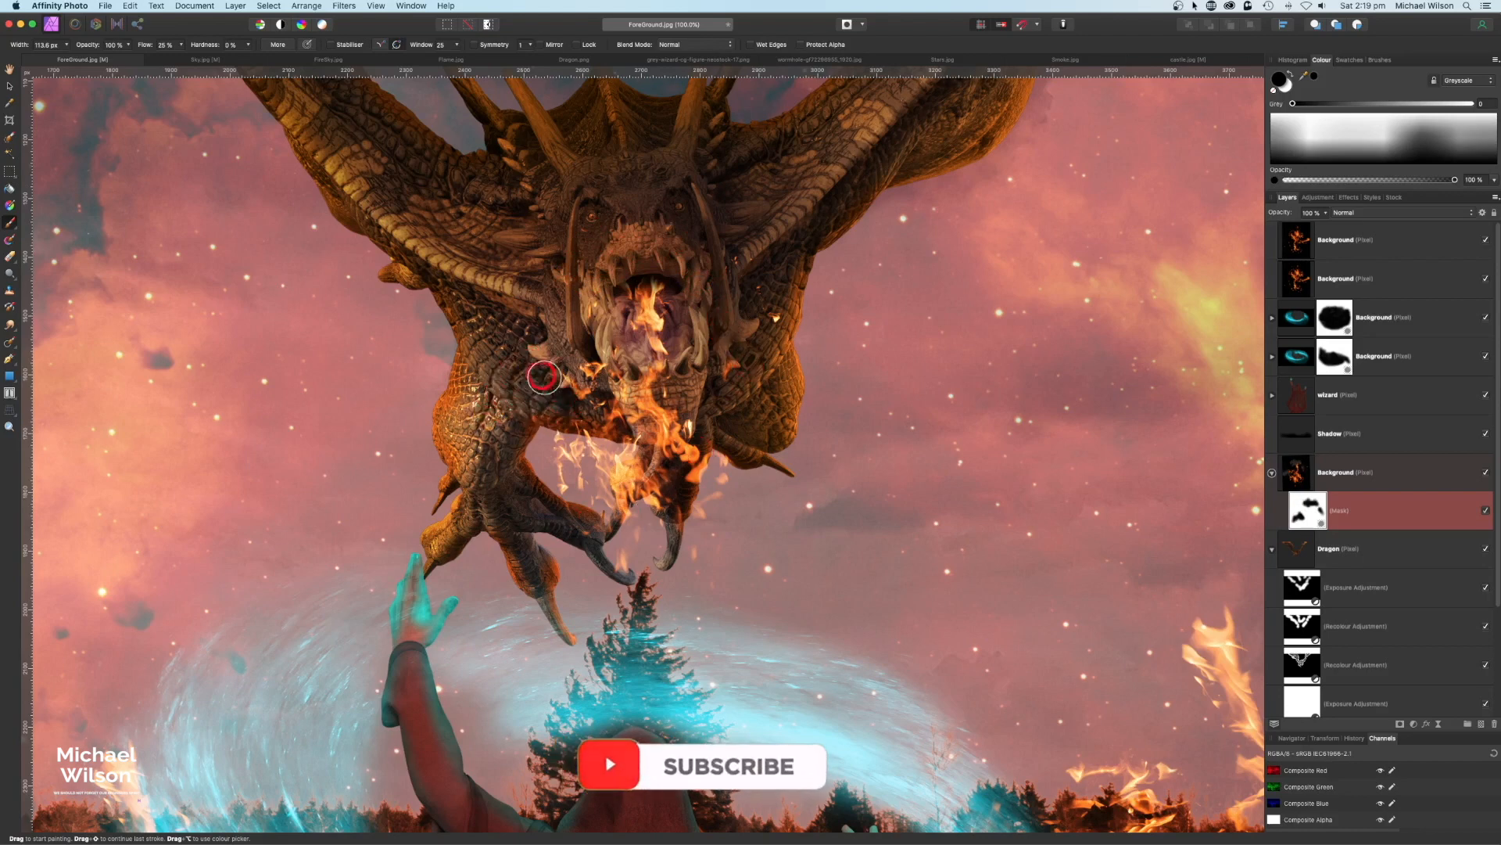
pyautogui.moveTo(677, 308)
pyautogui.mouseDown()
pyautogui.moveTo(667, 290)
pyautogui.moveTo(680, 319)
pyautogui.mouseUp()
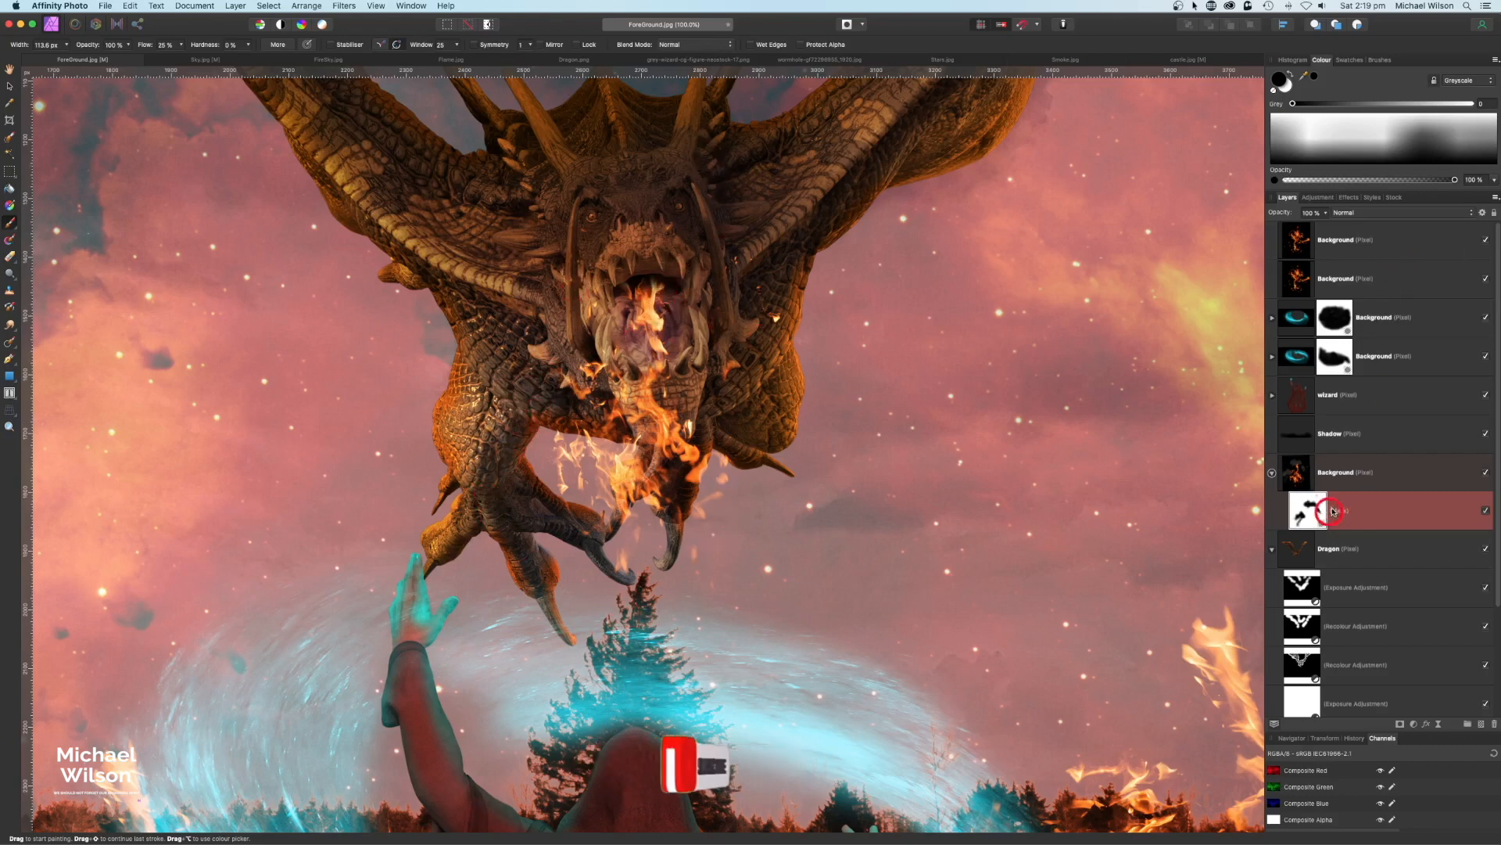
# Duplicate the masked fire layer, squeeze and rotate the copy into a thin diagonal streak, and place it at one of the dragon's nostrils
pyautogui.click(1299, 478)
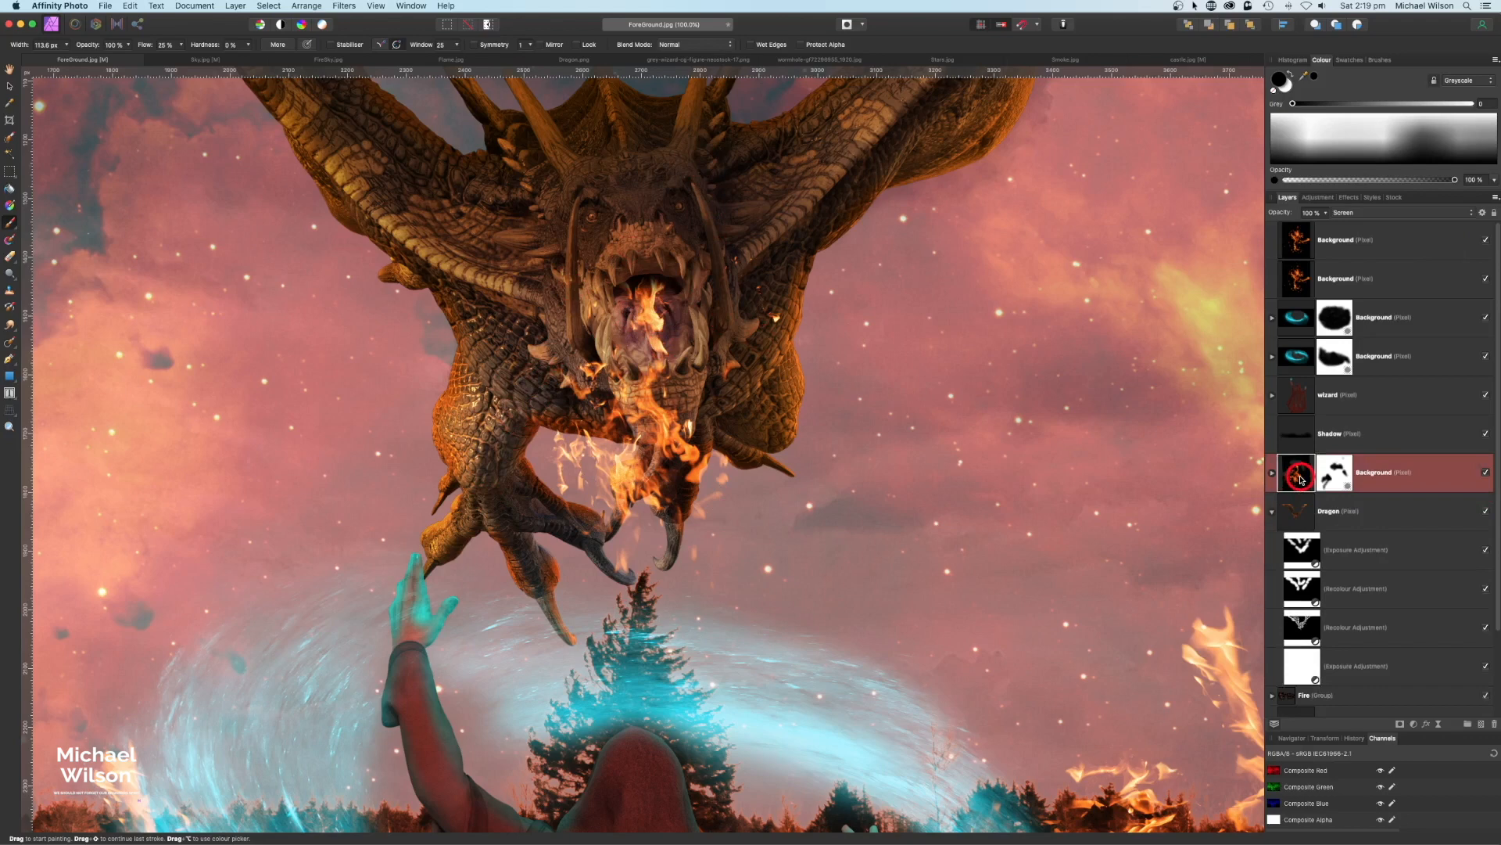
pyautogui.press('super+j')
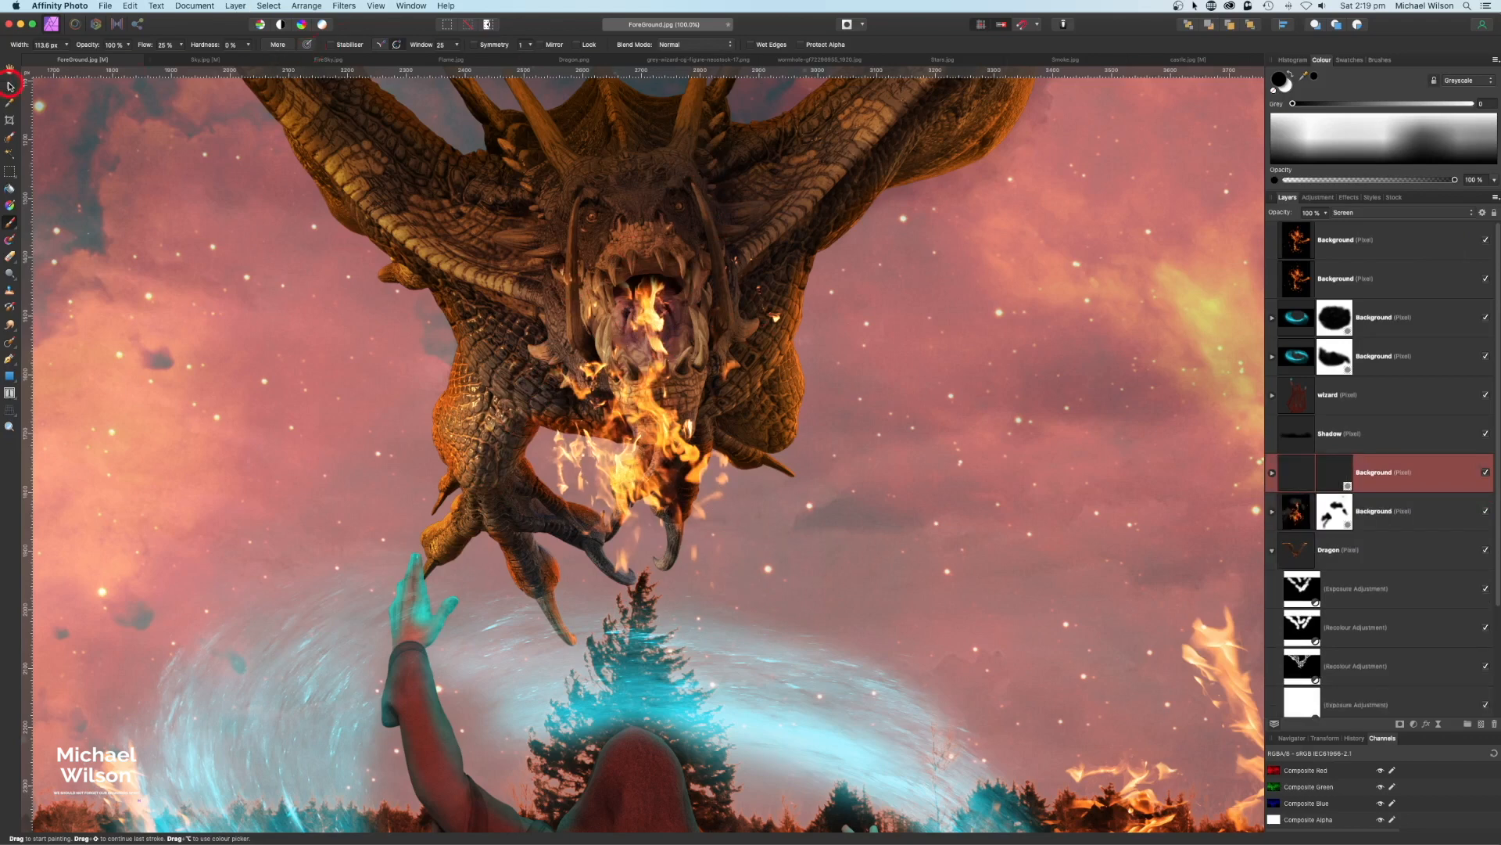
pyautogui.click(9, 86)
pyautogui.moveTo(657, 422); pyautogui.dragTo(892, 401)
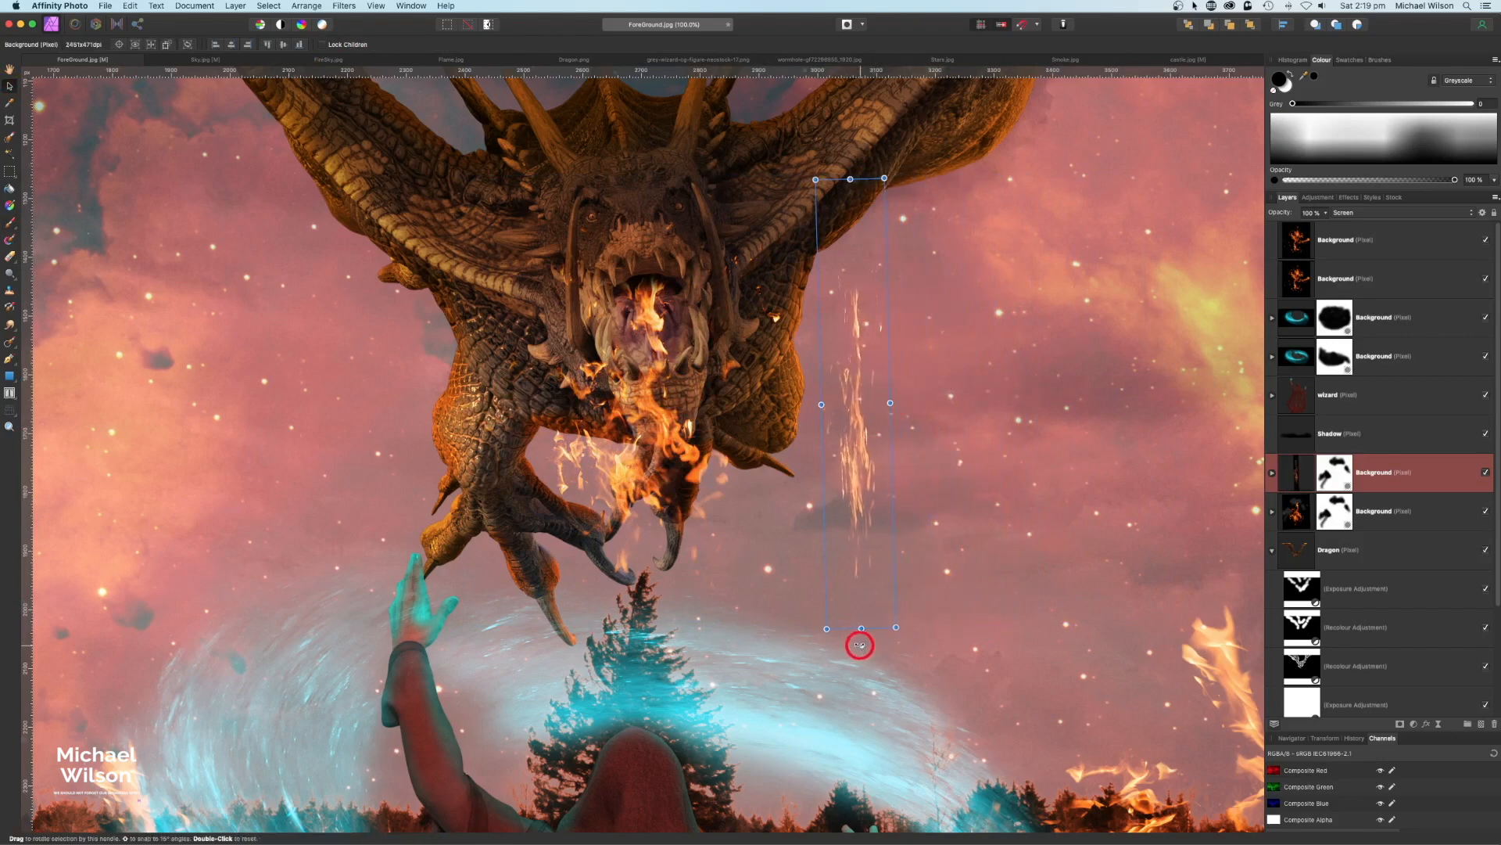
pyautogui.moveTo(860, 645); pyautogui.dragTo(1017, 540)
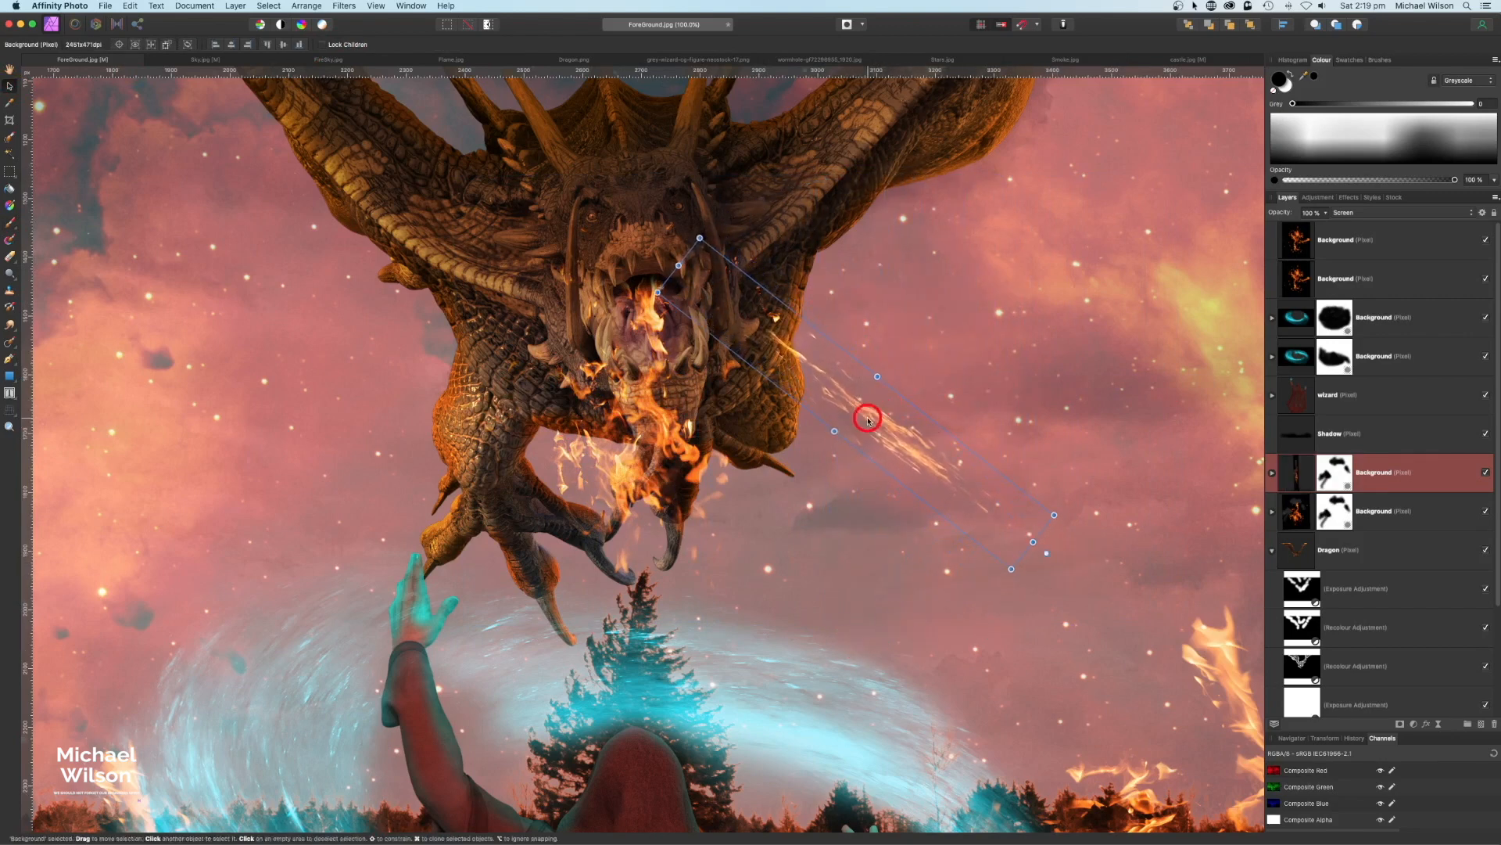
pyautogui.moveTo(867, 420); pyautogui.dragTo(811, 317)
pyautogui.click(826, 315)
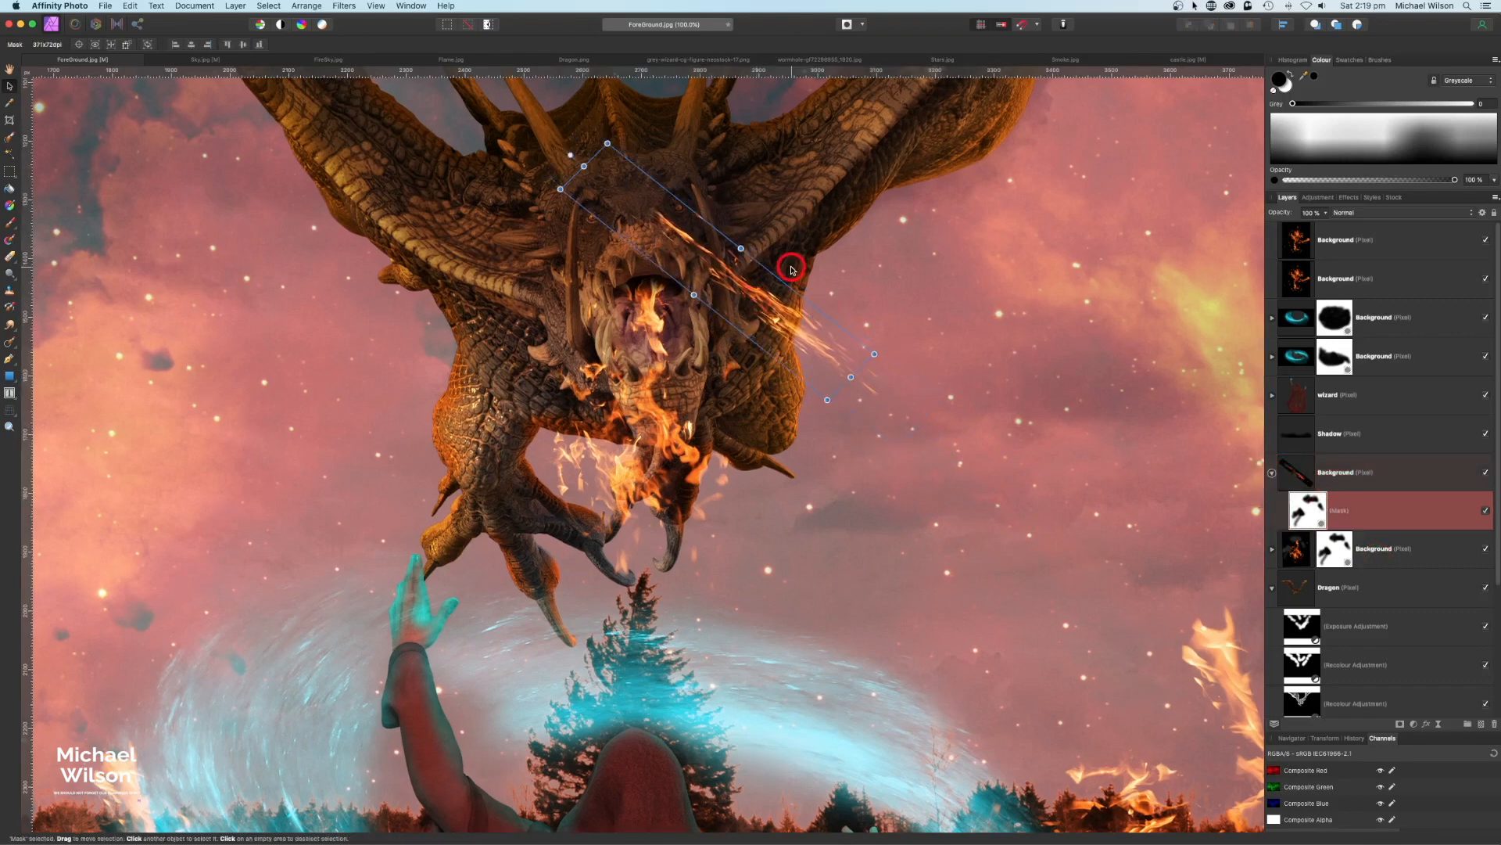
# Paint black on the streak's mask to hide the flames beyond the nostril, and collapse the layer
pyautogui.press('super+equal')
pyautogui.press('super+equal')
pyautogui.press('space')
pyautogui.moveTo(748, 183); pyautogui.dragTo(689, 507)
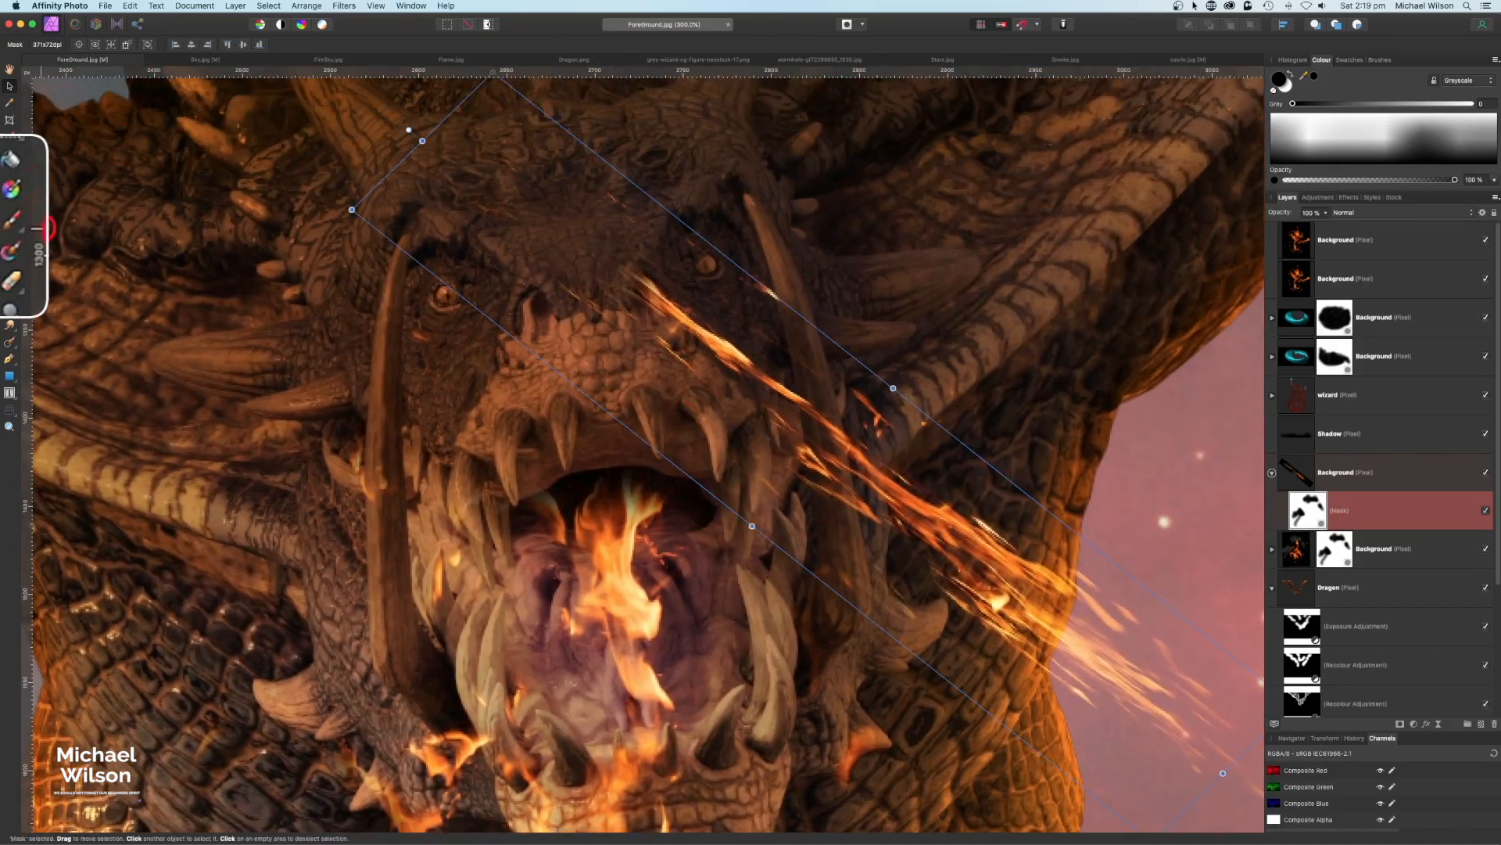
pyautogui.click(13, 221)
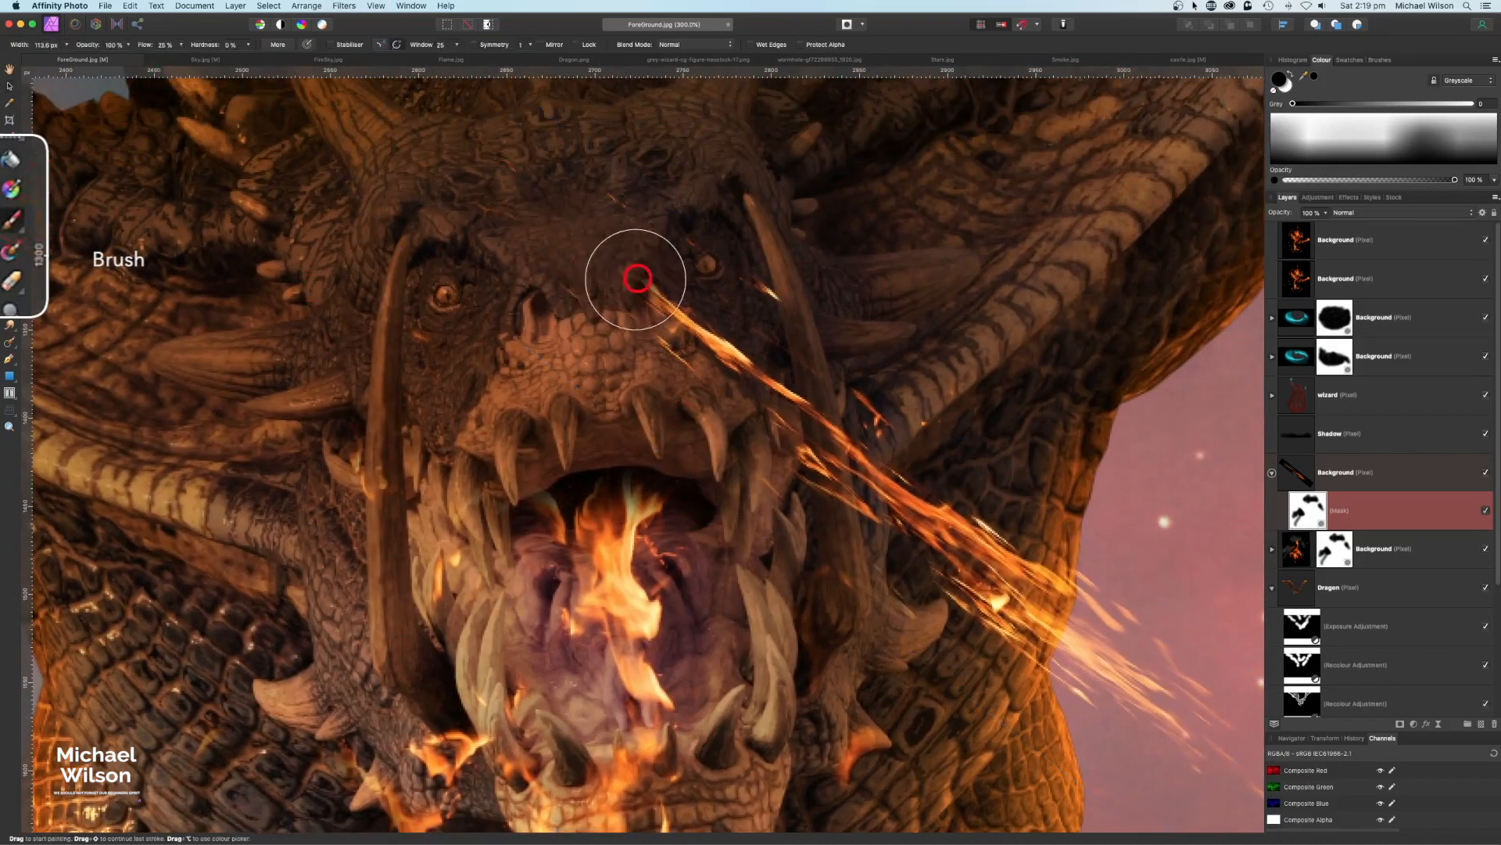
pyautogui.moveTo(637, 278)
pyautogui.mouseDown()
pyautogui.moveTo(751, 290)
pyautogui.moveTo(625, 309)
pyautogui.moveTo(642, 285)
pyautogui.moveTo(542, 293)
pyautogui.moveTo(466, 311)
pyautogui.moveTo(670, 340)
pyautogui.moveTo(680, 209)
pyautogui.moveTo(734, 256)
pyautogui.moveTo(665, 294)
pyautogui.moveTo(720, 323)
pyautogui.moveTo(610, 298)
pyautogui.moveTo(605, 271)
pyautogui.moveTo(602, 297)
pyautogui.moveTo(615, 262)
pyautogui.moveTo(600, 293)
pyautogui.moveTo(613, 305)
pyautogui.moveTo(608, 263)
pyautogui.moveTo(696, 285)
pyautogui.moveTo(695, 268)
pyautogui.moveTo(630, 254)
pyautogui.moveTo(622, 350)
pyautogui.moveTo(661, 373)
pyautogui.moveTo(634, 329)
pyautogui.moveTo(668, 387)
pyautogui.moveTo(626, 406)
pyautogui.mouseUp()
pyautogui.press('super+z')
pyautogui.press('v')
pyautogui.click(11, 225)
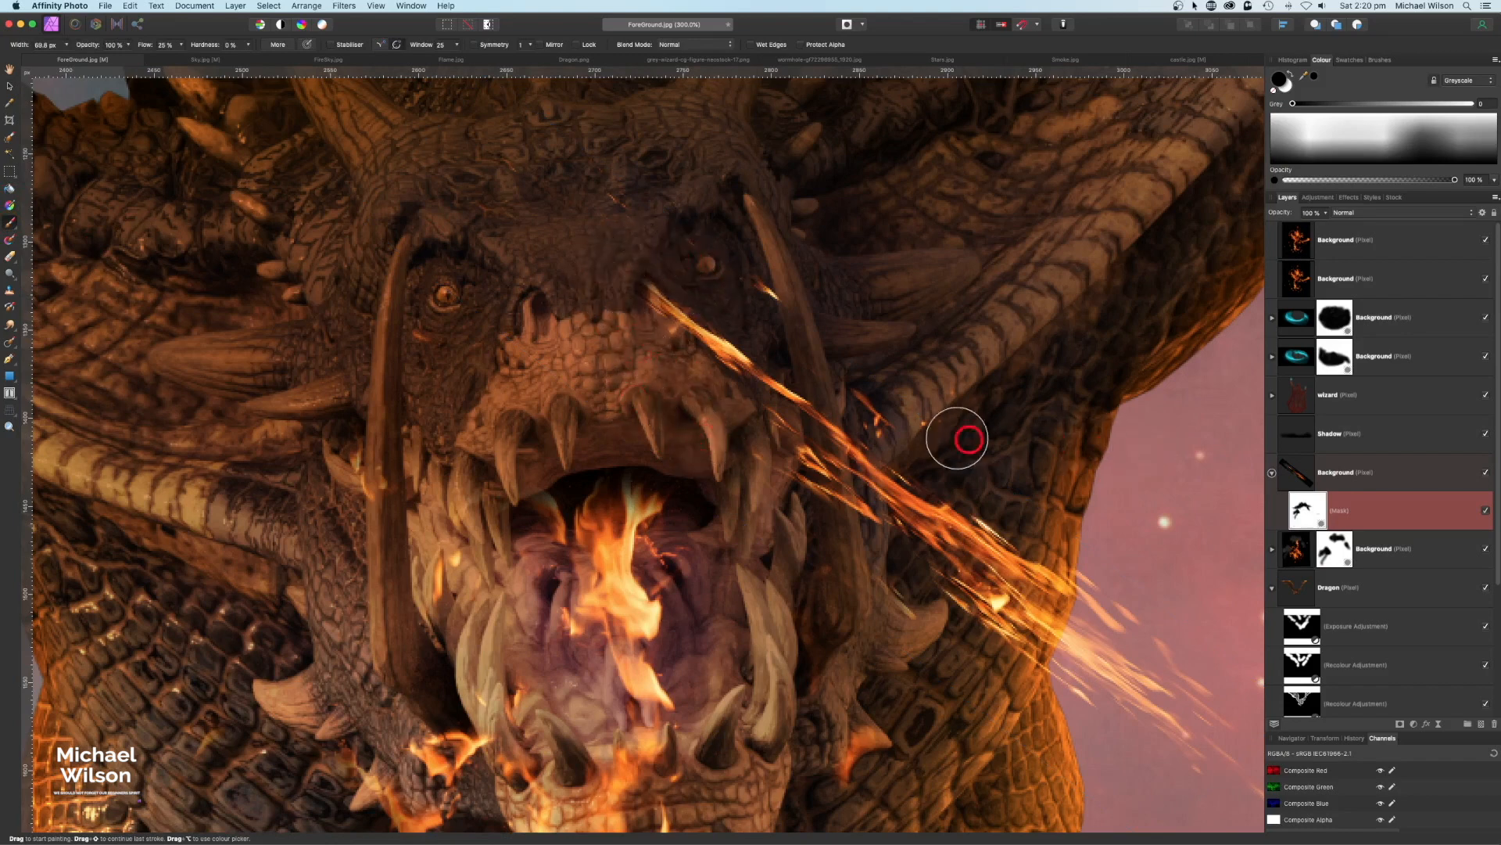
pyautogui.click(1272, 474)
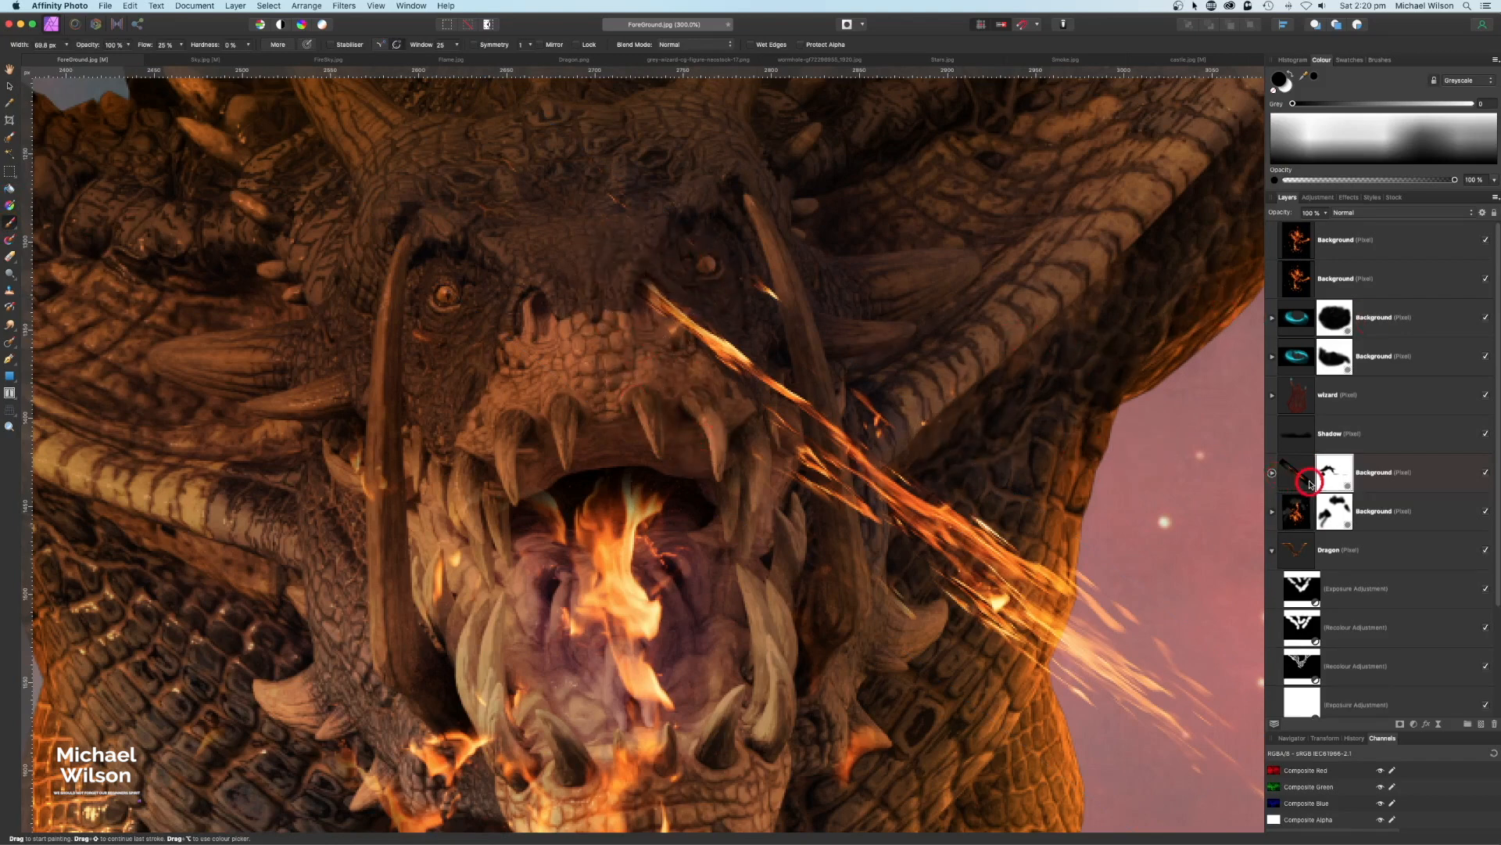
# Duplicate the nostril fire streak, flip the copy horizontally, and move it to the dragon's other nostril
pyautogui.click(1297, 477)
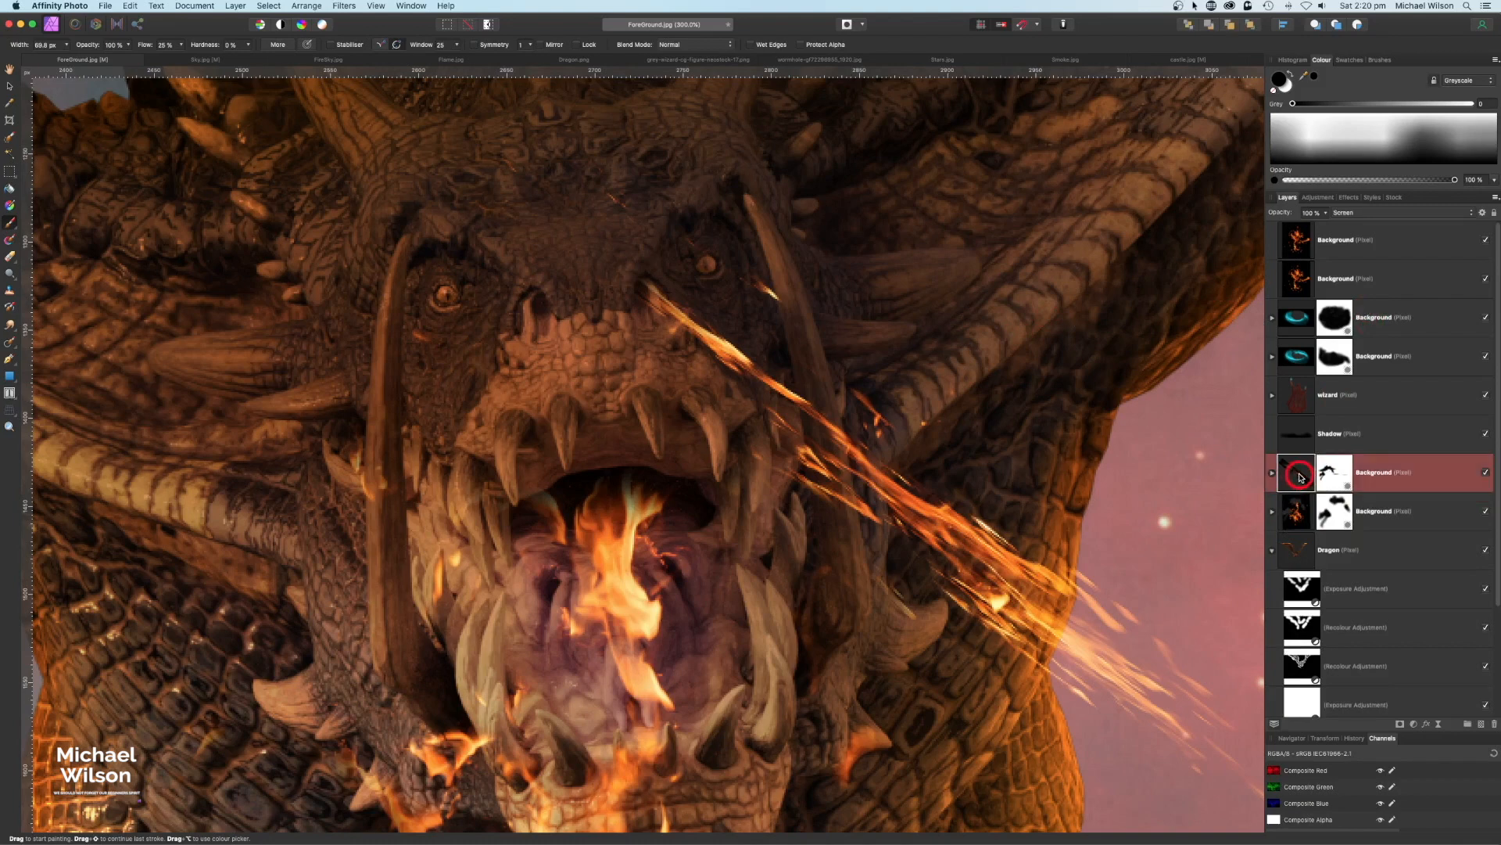
pyautogui.press('super+j')
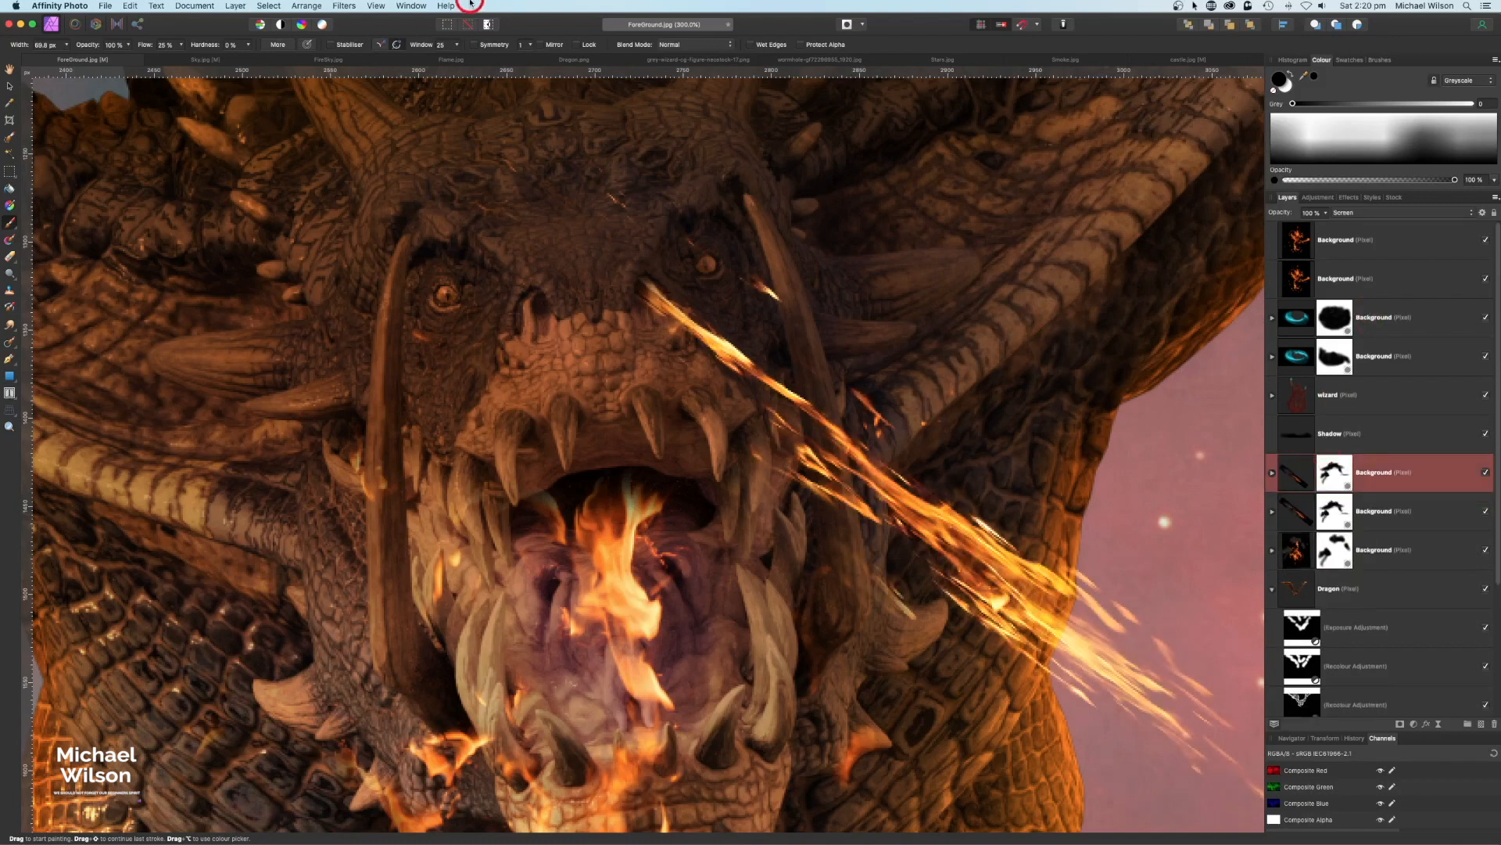
pyautogui.click(316, 5)
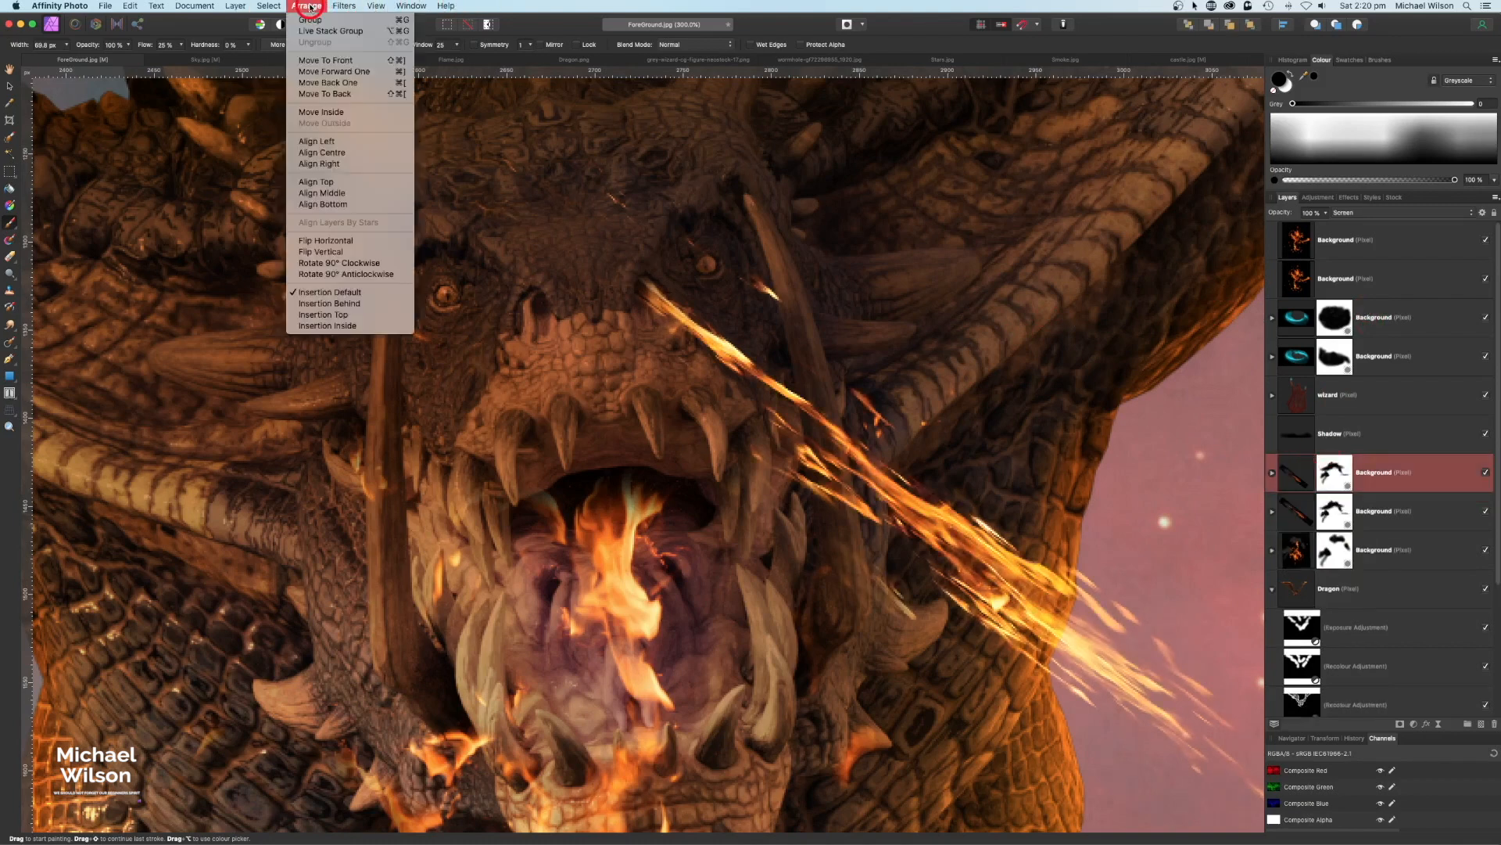
pyautogui.click(325, 240)
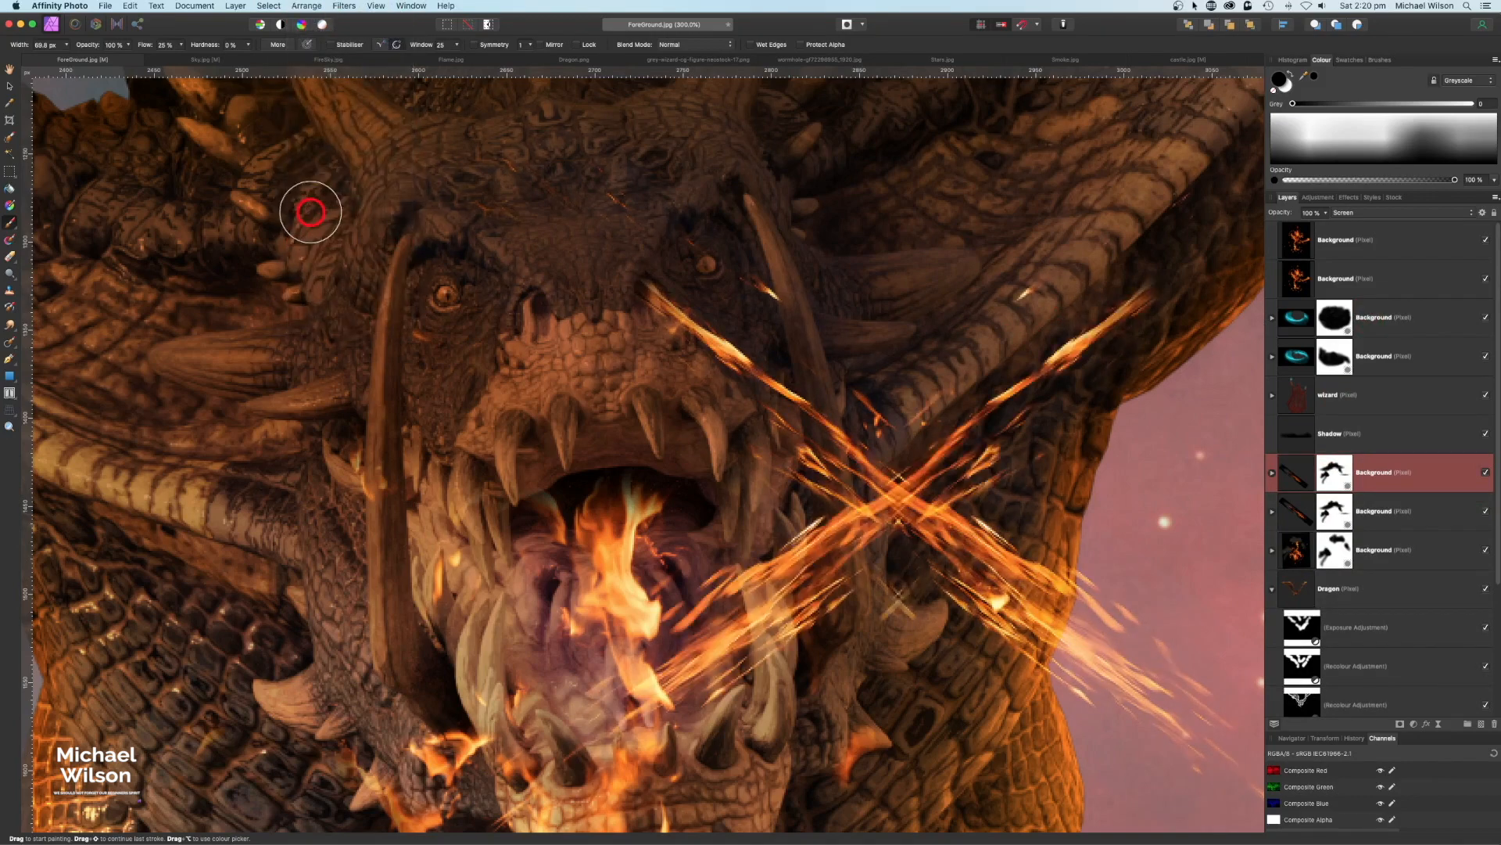
pyautogui.click(11, 86)
pyautogui.moveTo(975, 420)
pyautogui.mouseDown()
pyautogui.moveTo(413, 521)
pyautogui.moveTo(406, 423)
pyautogui.mouseUp()
# Paint black on the flipped streak's mask to remove stray flames near the dragon's eye, and collapse the layer
pyautogui.click(1271, 473)
pyautogui.click(1310, 505)
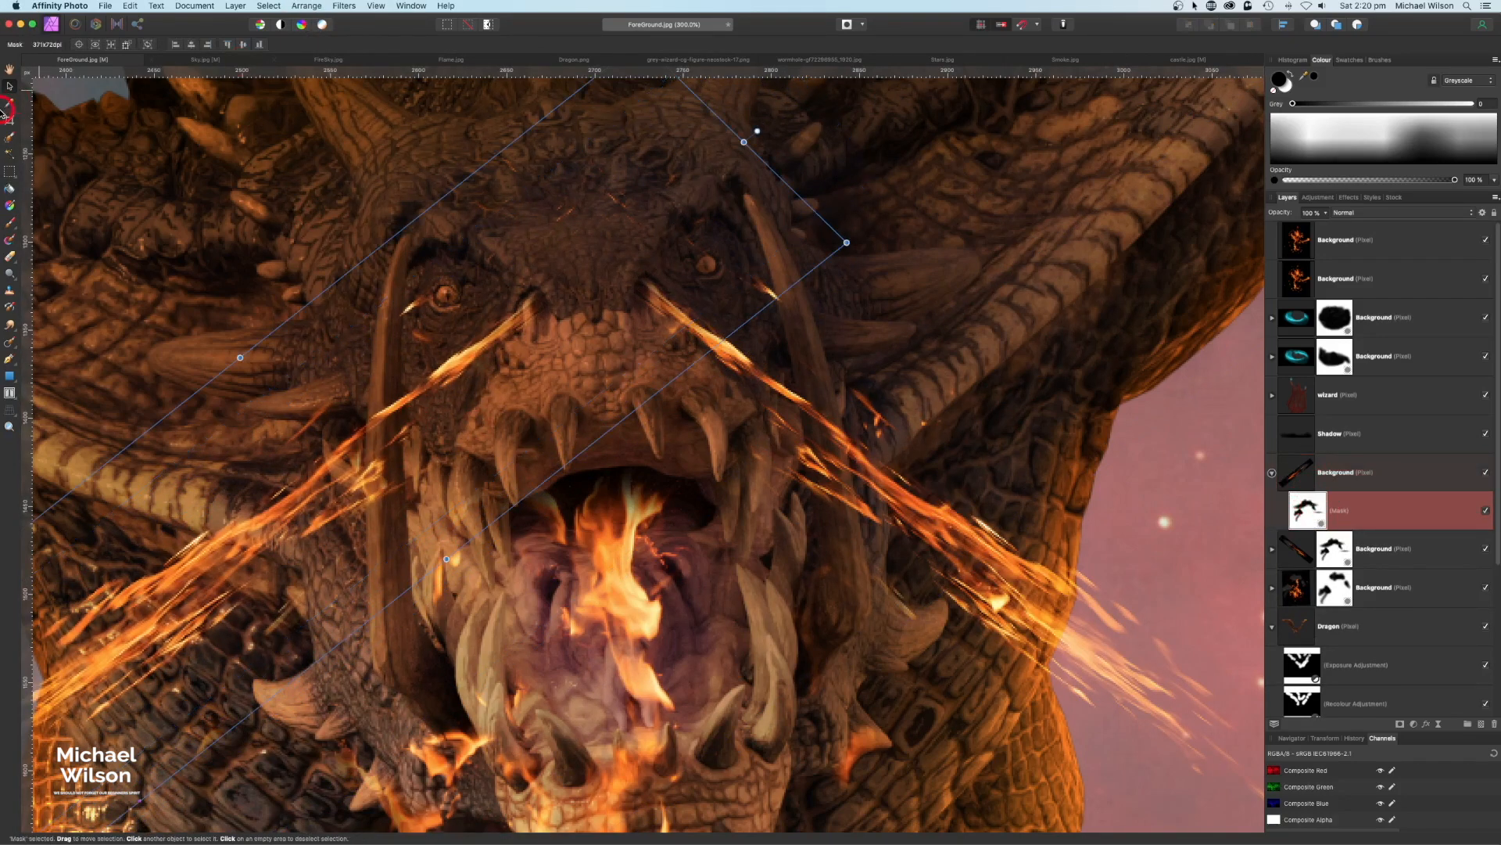
pyautogui.click(13, 215)
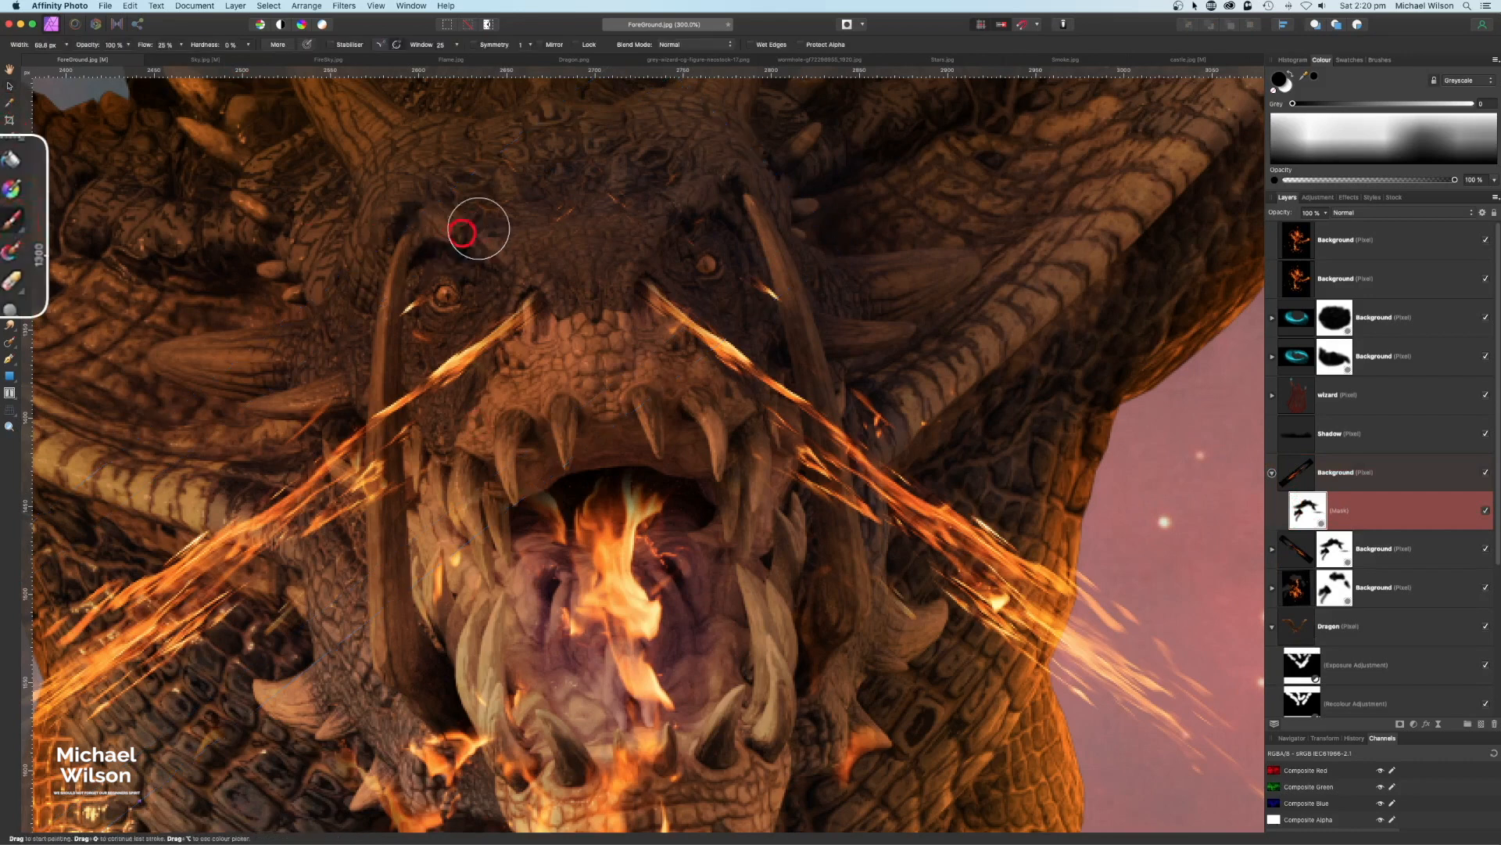
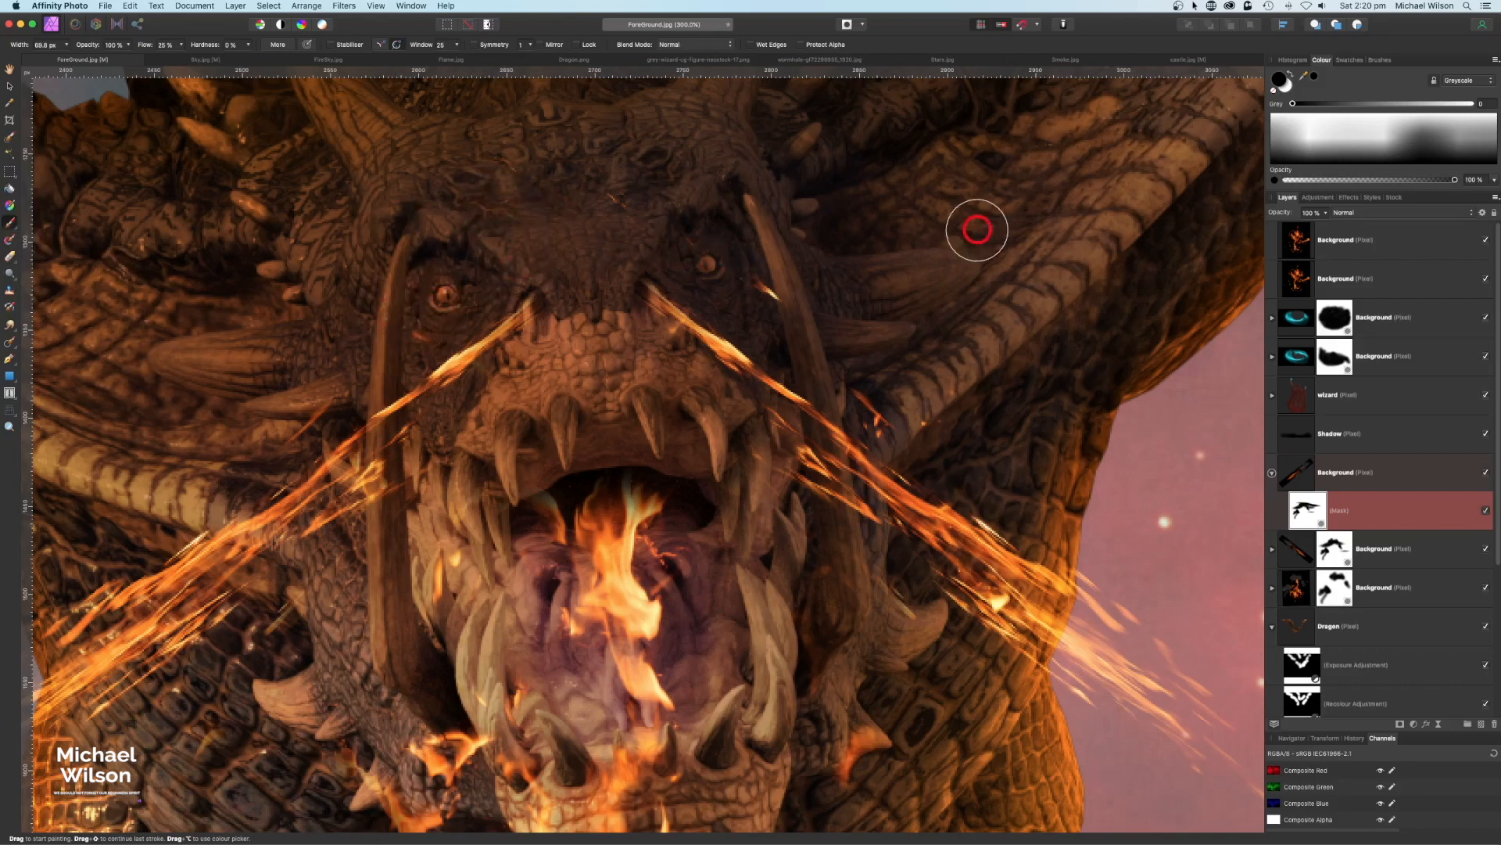
pyautogui.click(1272, 473)
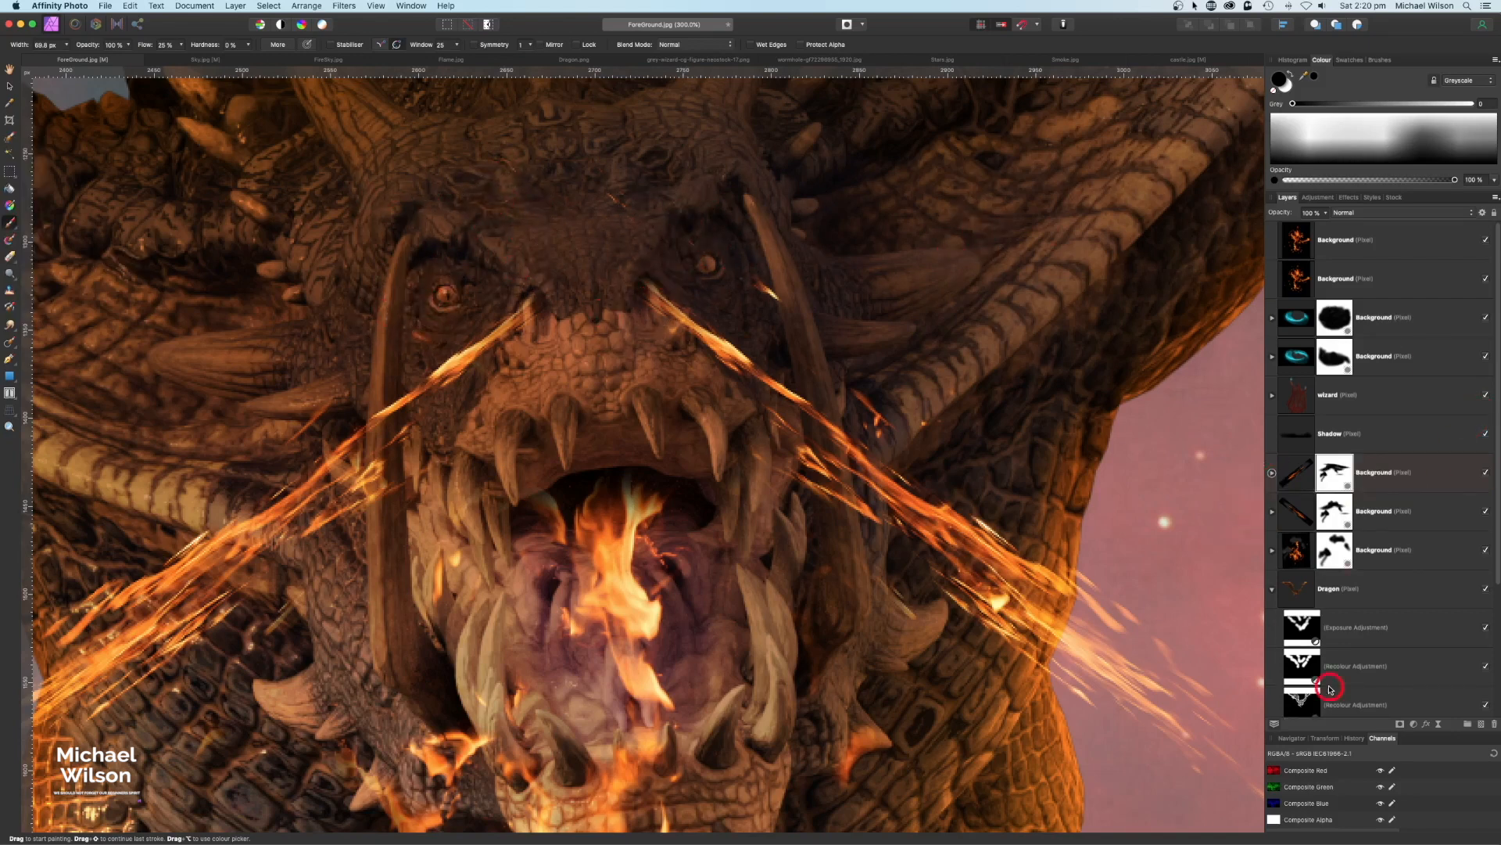
# Add a new pixel layer above the Dragon layer, choose a bright green brush colour, and set the layer's blend mode to Overlay
pyautogui.click(1320, 592)
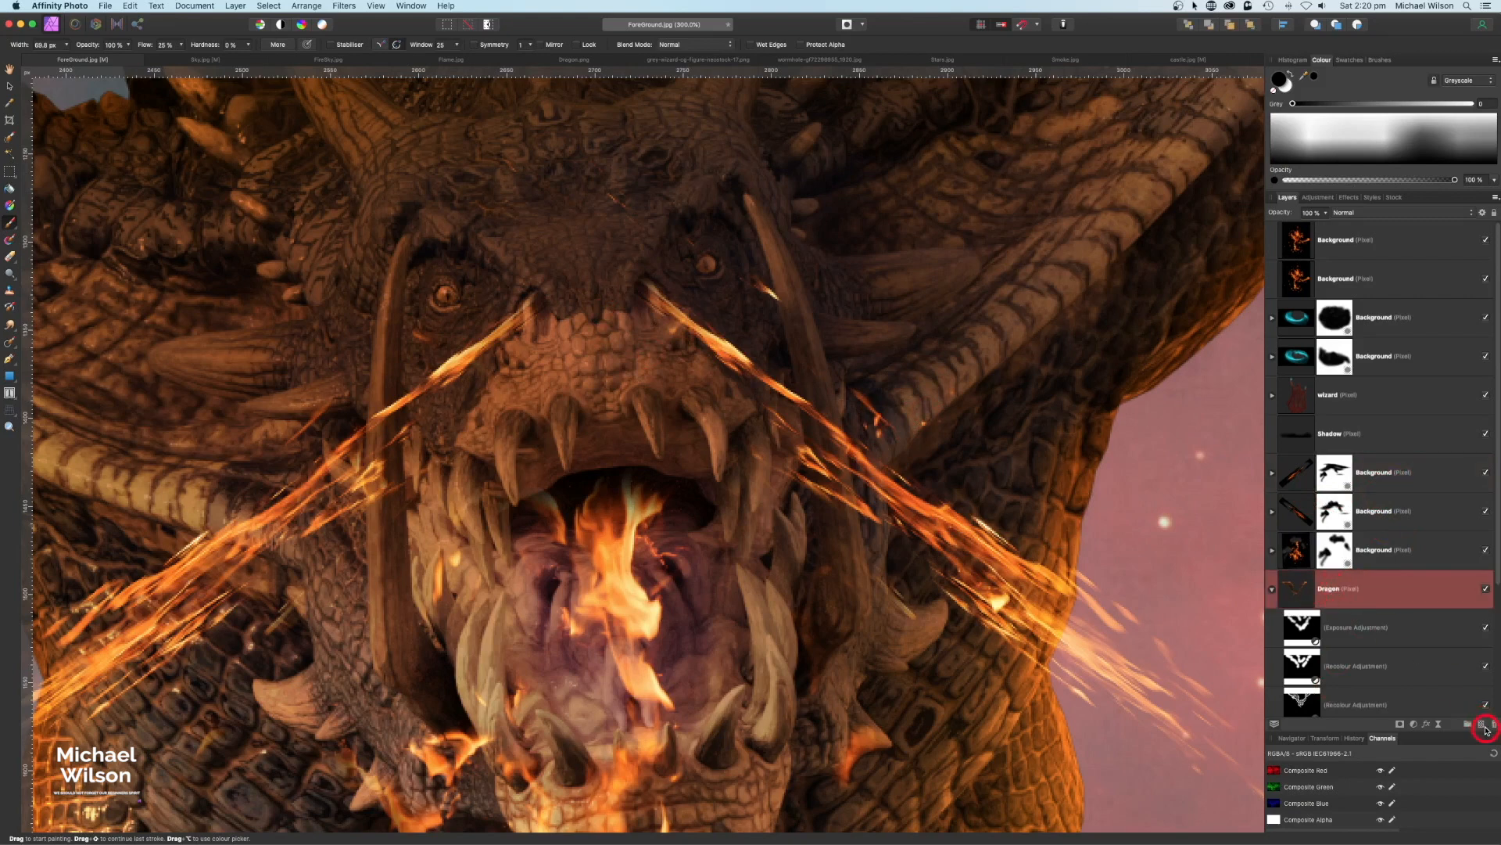
pyautogui.click(1482, 725)
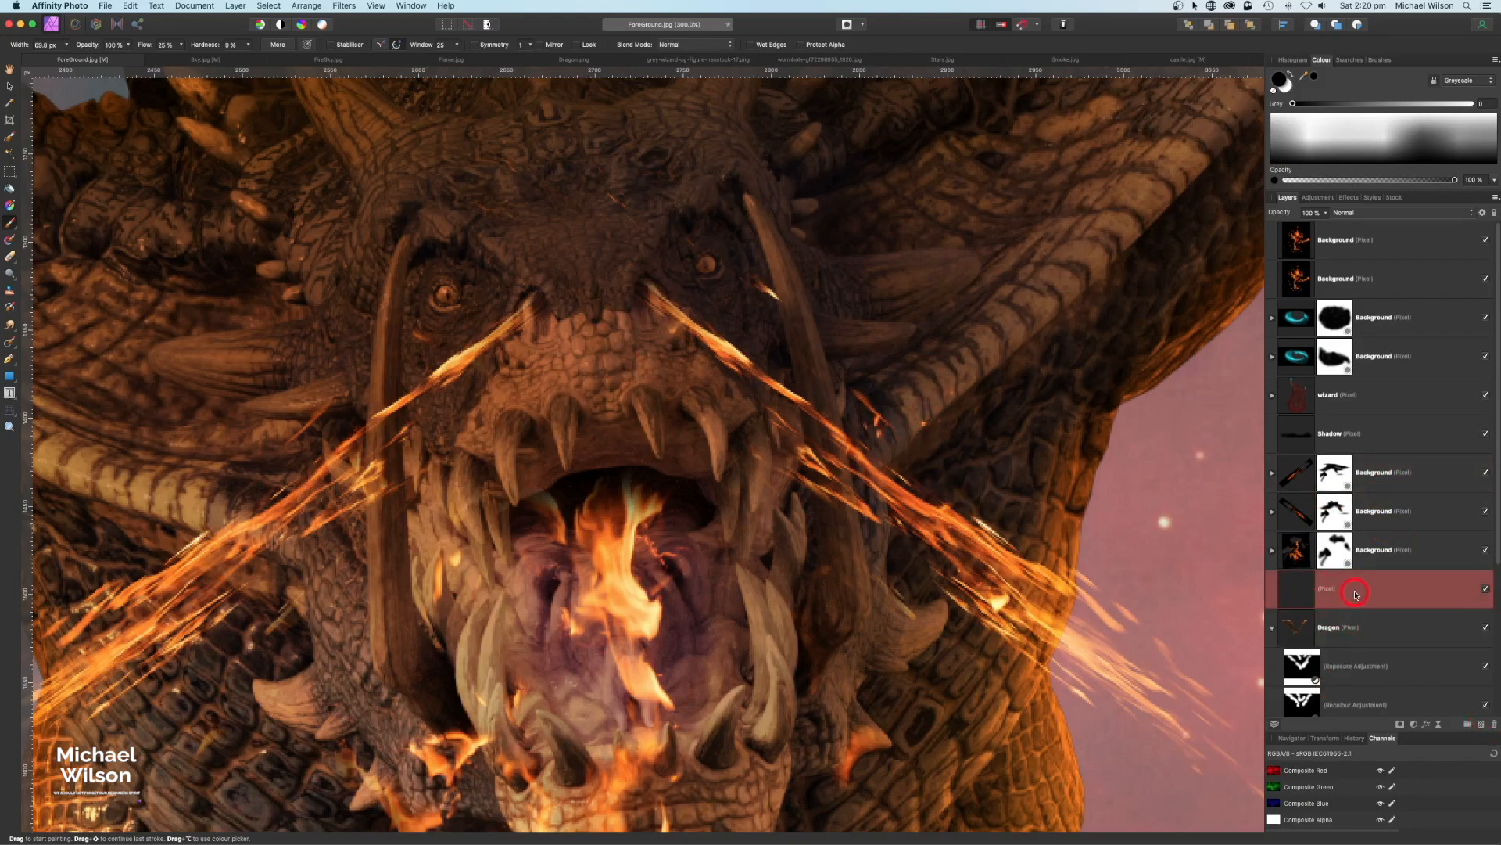
pyautogui.doubleClick(1277, 79)
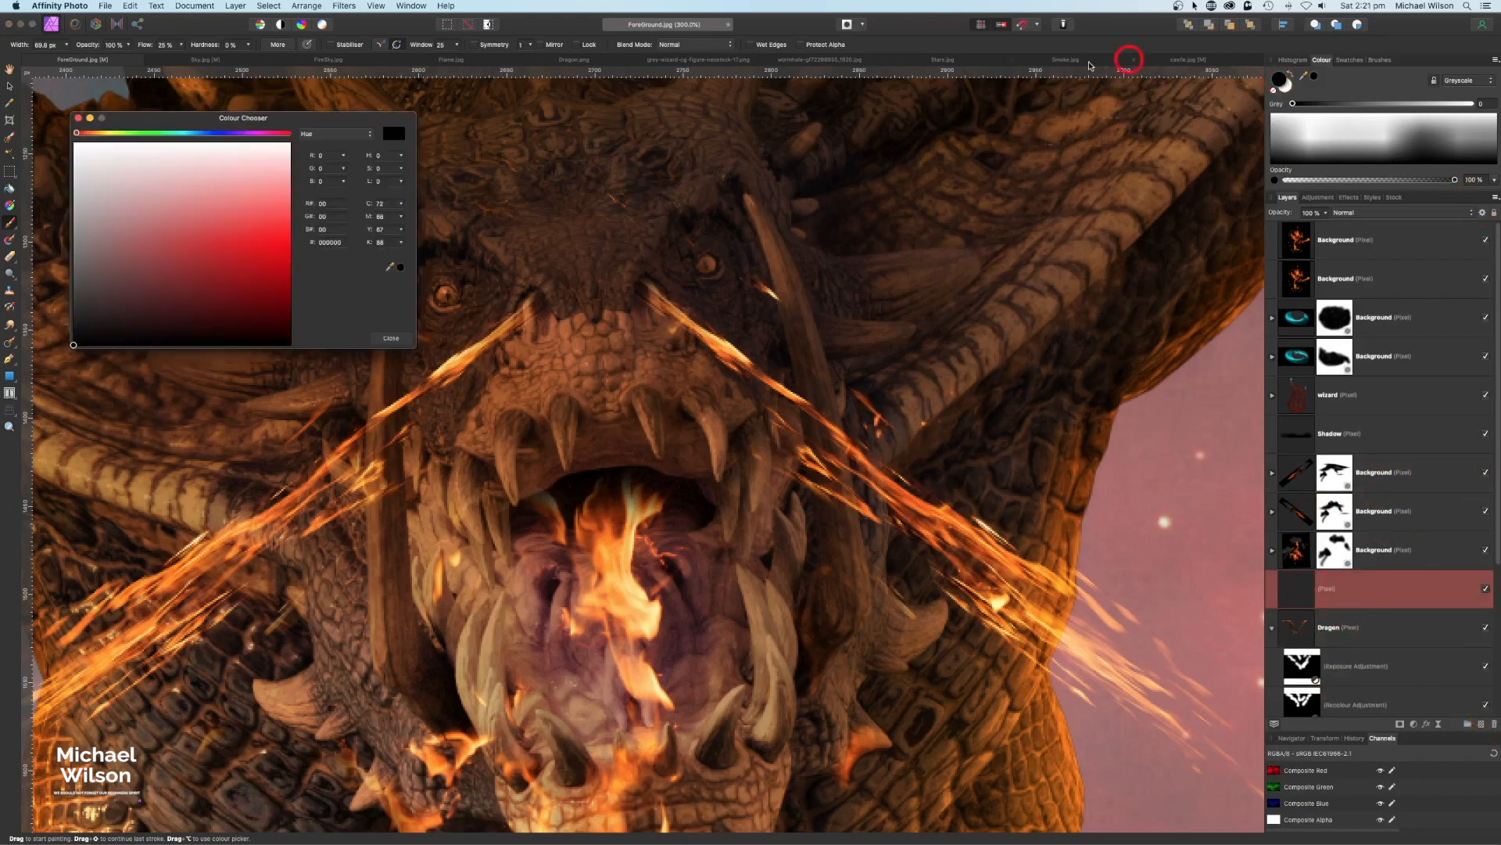
pyautogui.click(150, 134)
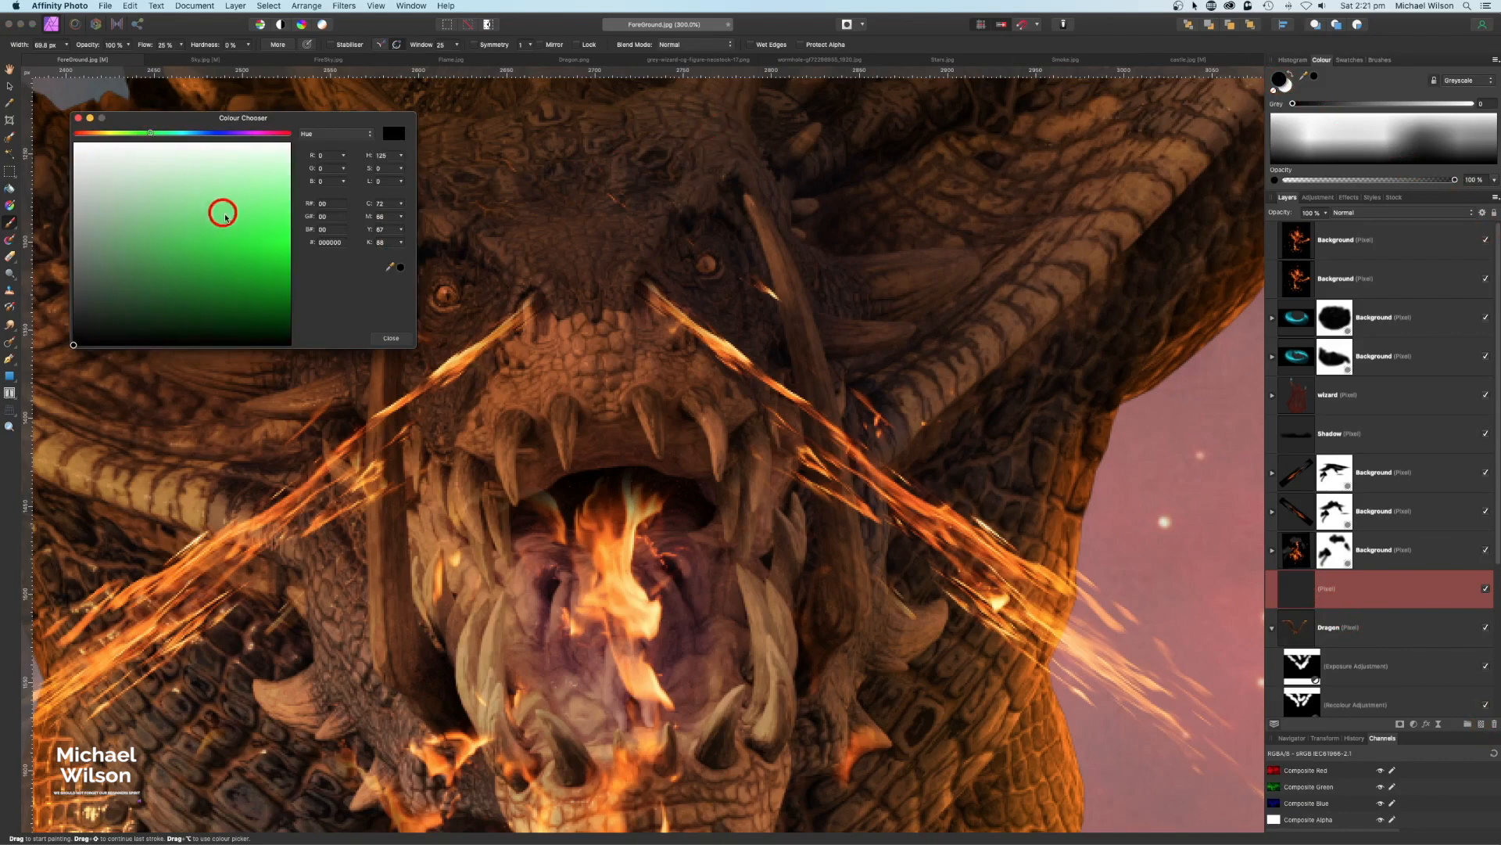
pyautogui.click(79, 119)
pyautogui.click(1369, 216)
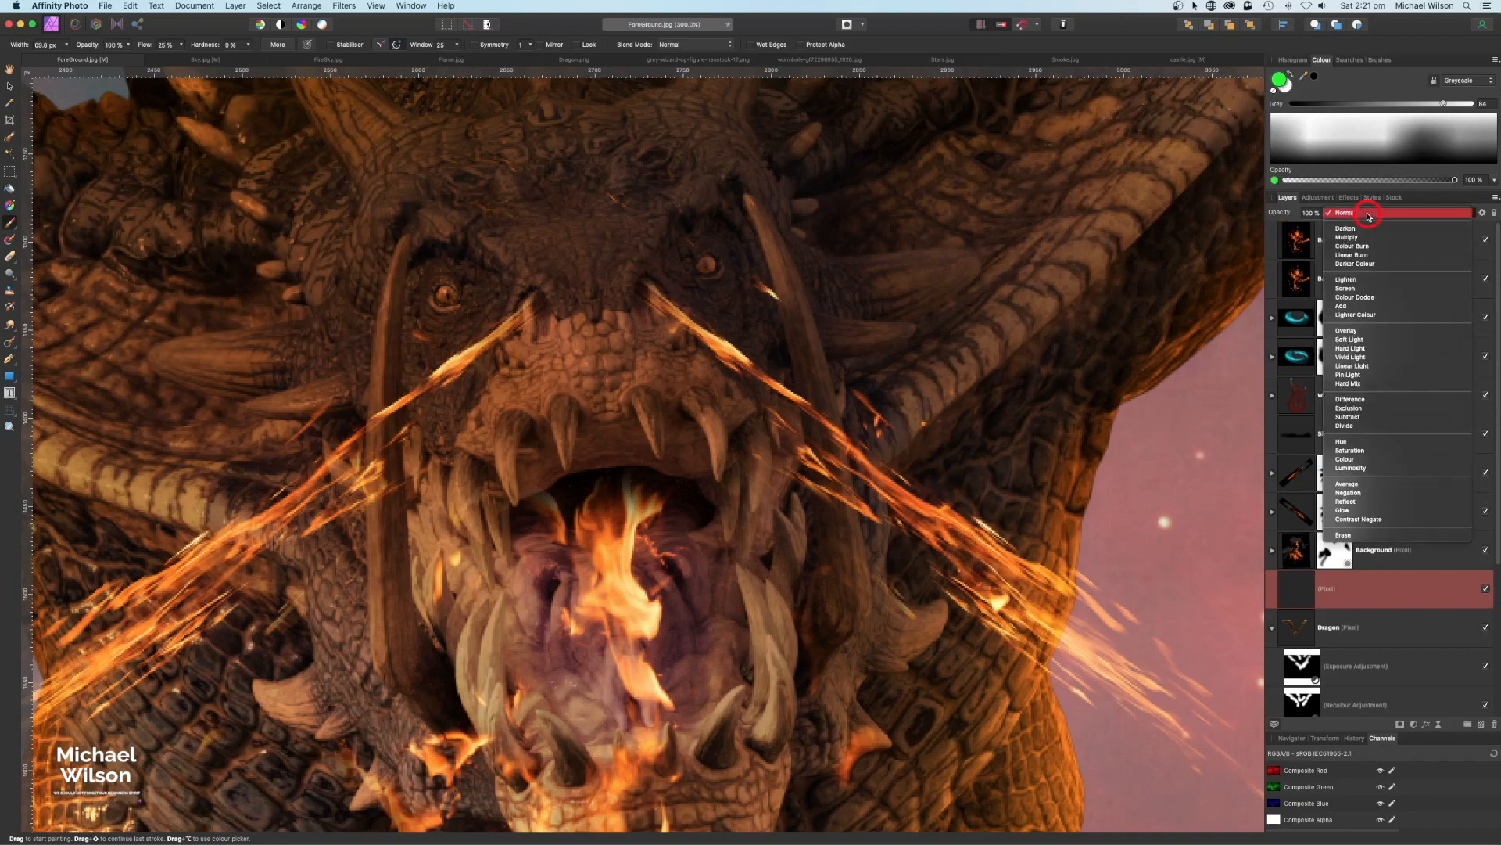
pyautogui.click(1362, 330)
# Paint both of the dragon's eyes green with a small brush at 100% flow
pyautogui.moveTo(147, 45); pyautogui.dragTo(275, 32)
pyautogui.moveTo(438, 305); pyautogui.dragTo(438, 305)
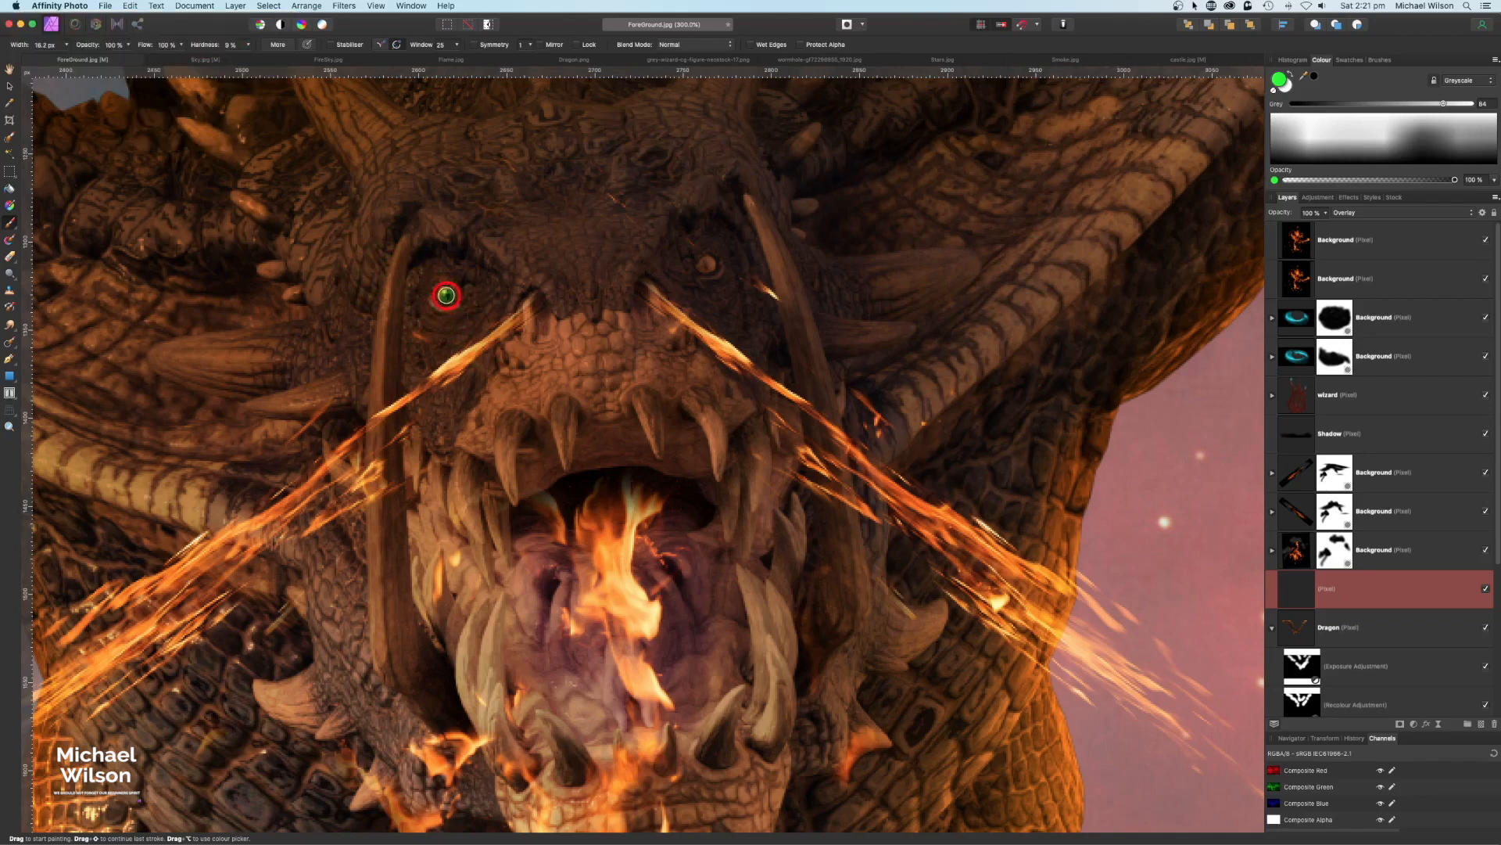
pyautogui.click(700, 261)
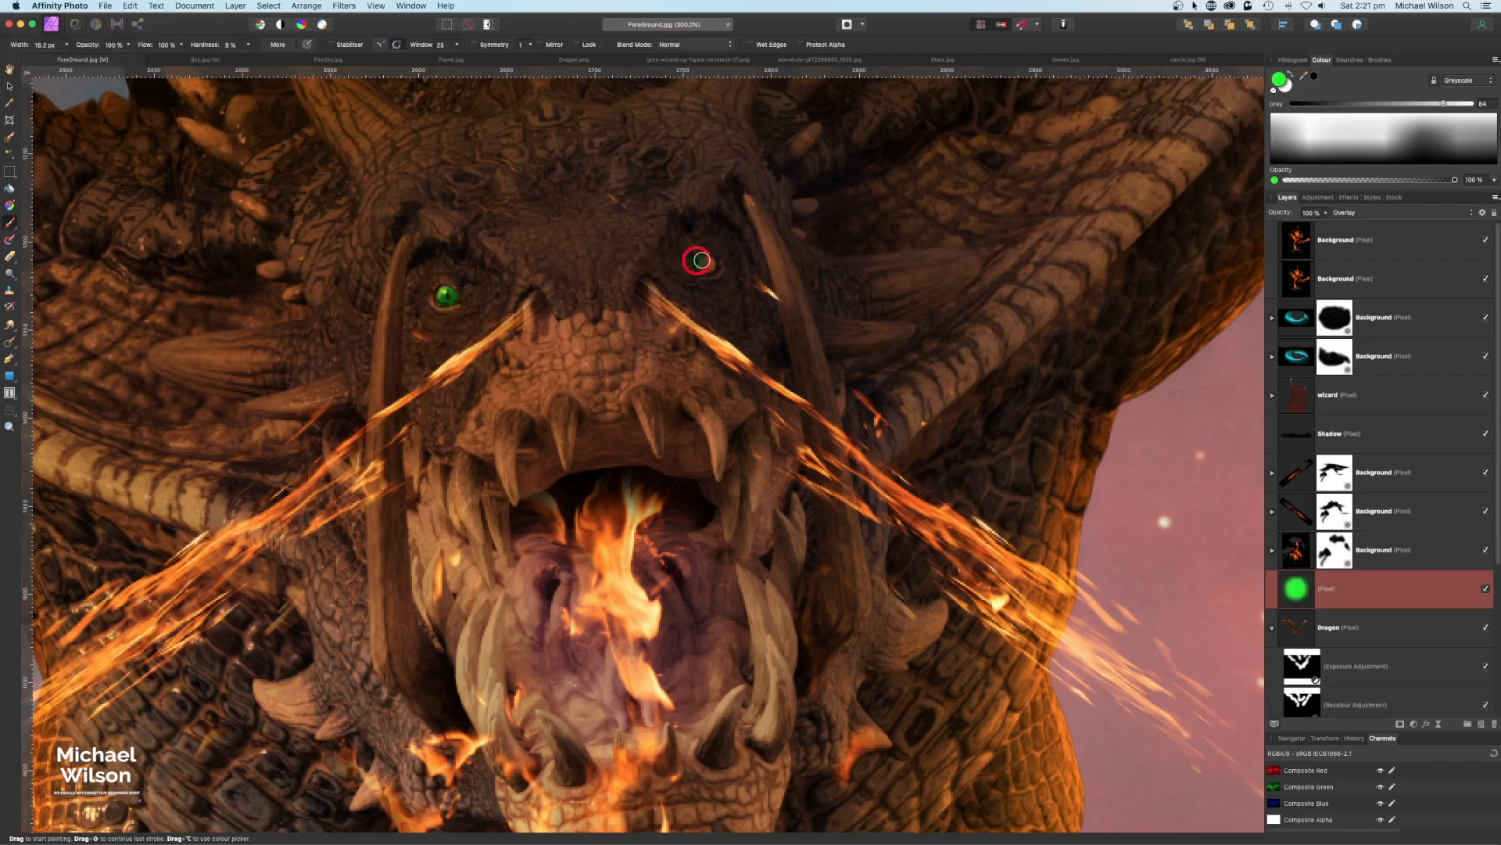
pyautogui.moveTo(710, 265); pyautogui.dragTo(704, 264)
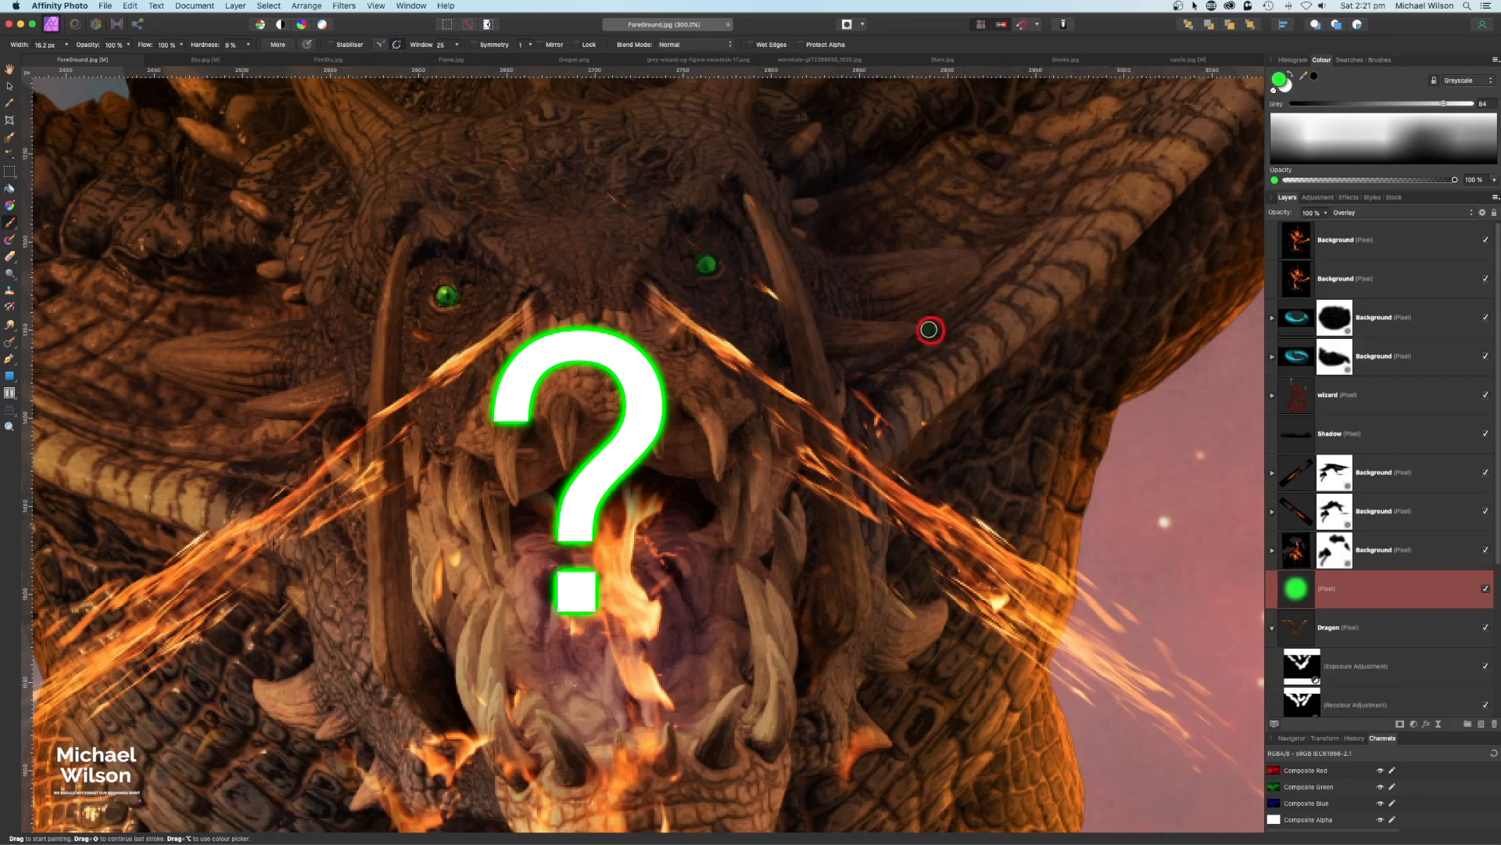
# Add a Recolour adjustment nested inside the top flame layer and set its hue to a teal of about 168°
pyautogui.press('super+0')
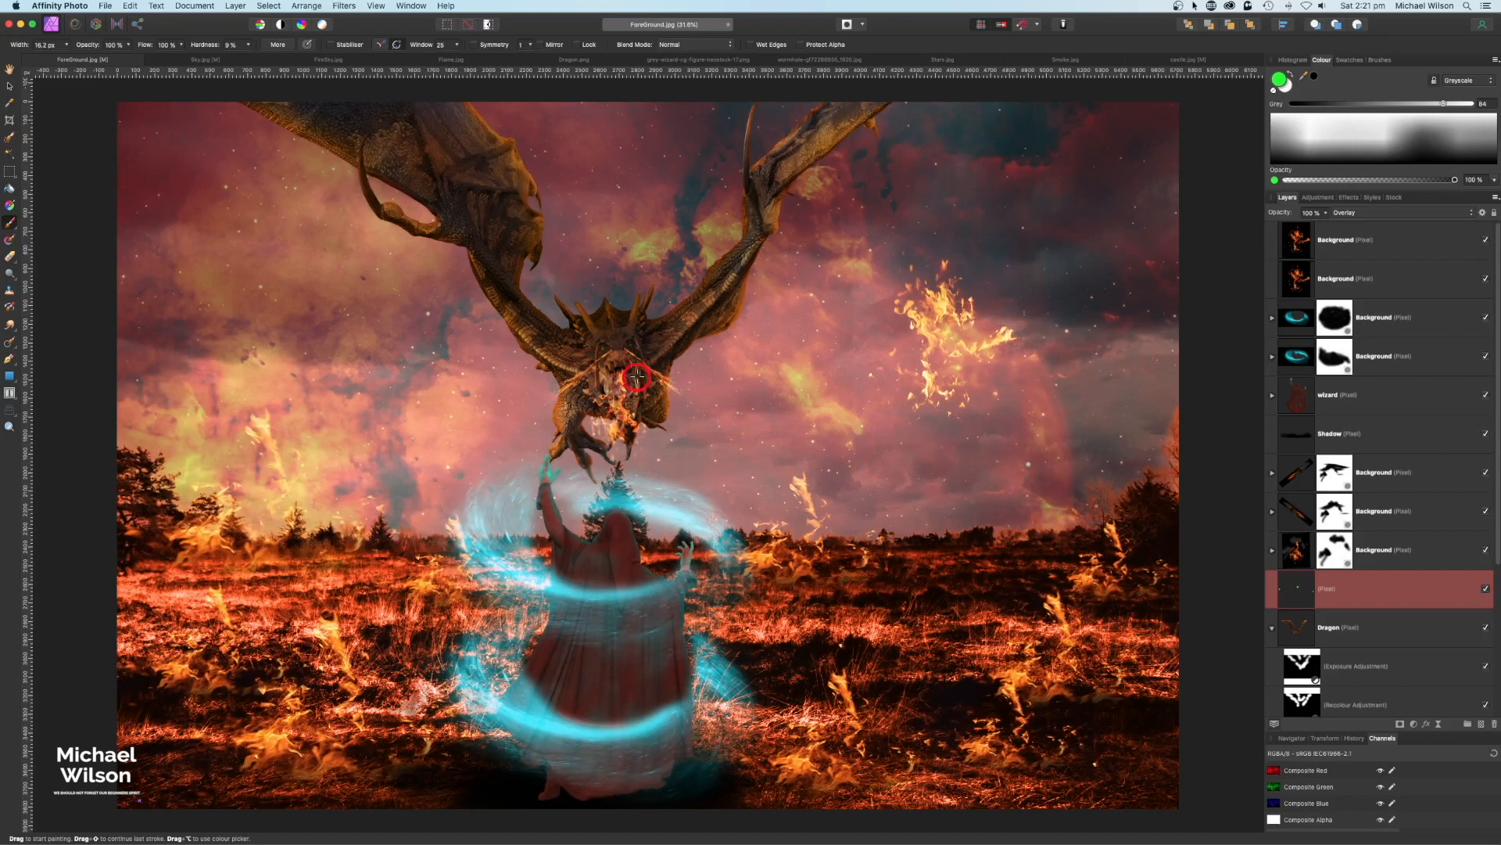
pyautogui.scroll(1, 1254, 402)
pyautogui.scroll(-2, 1274, 403)
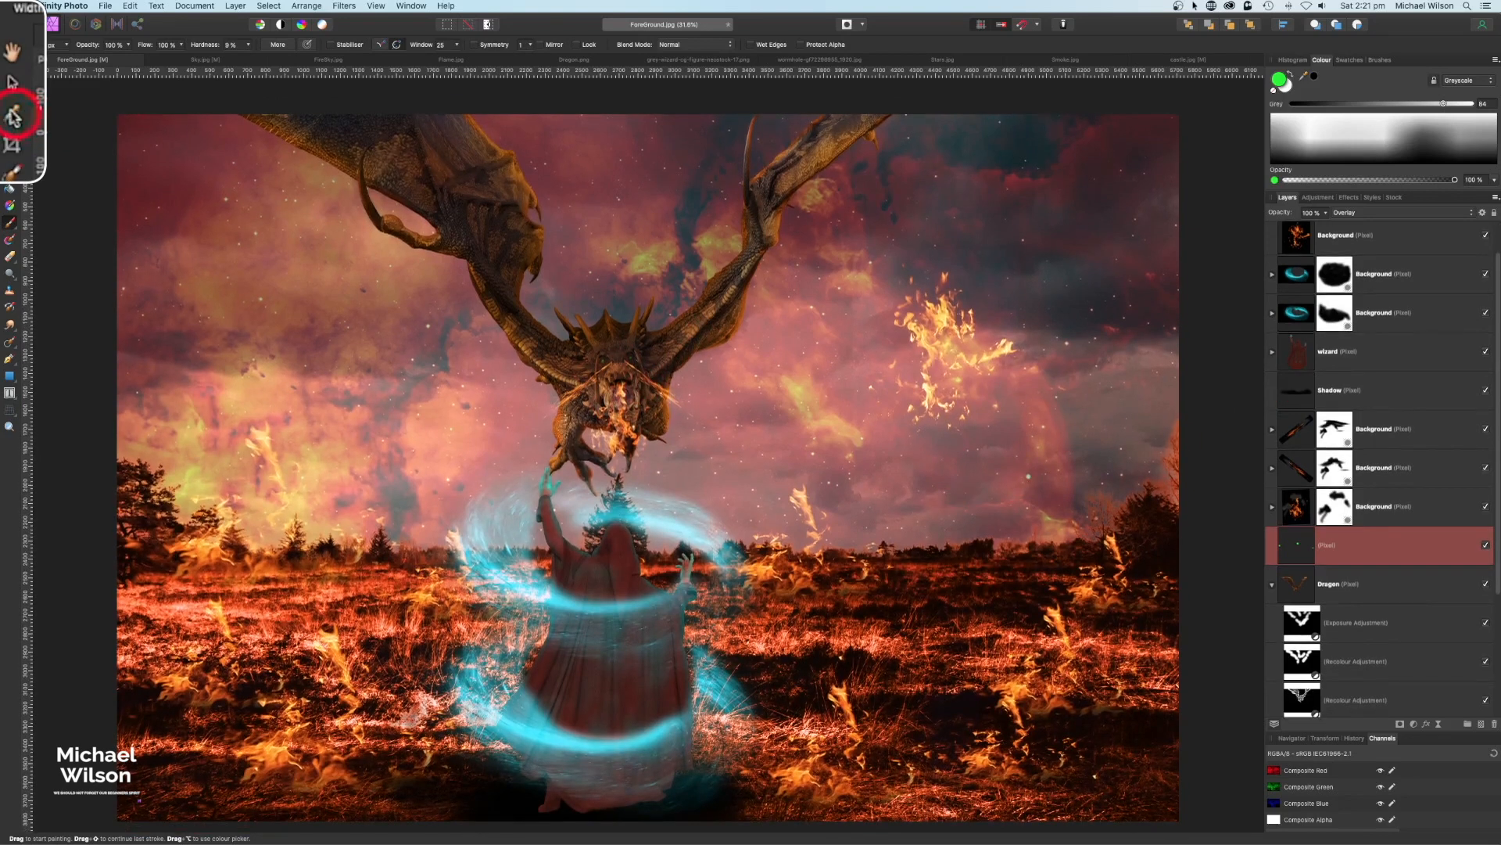
pyautogui.click(12, 85)
pyautogui.click(945, 321)
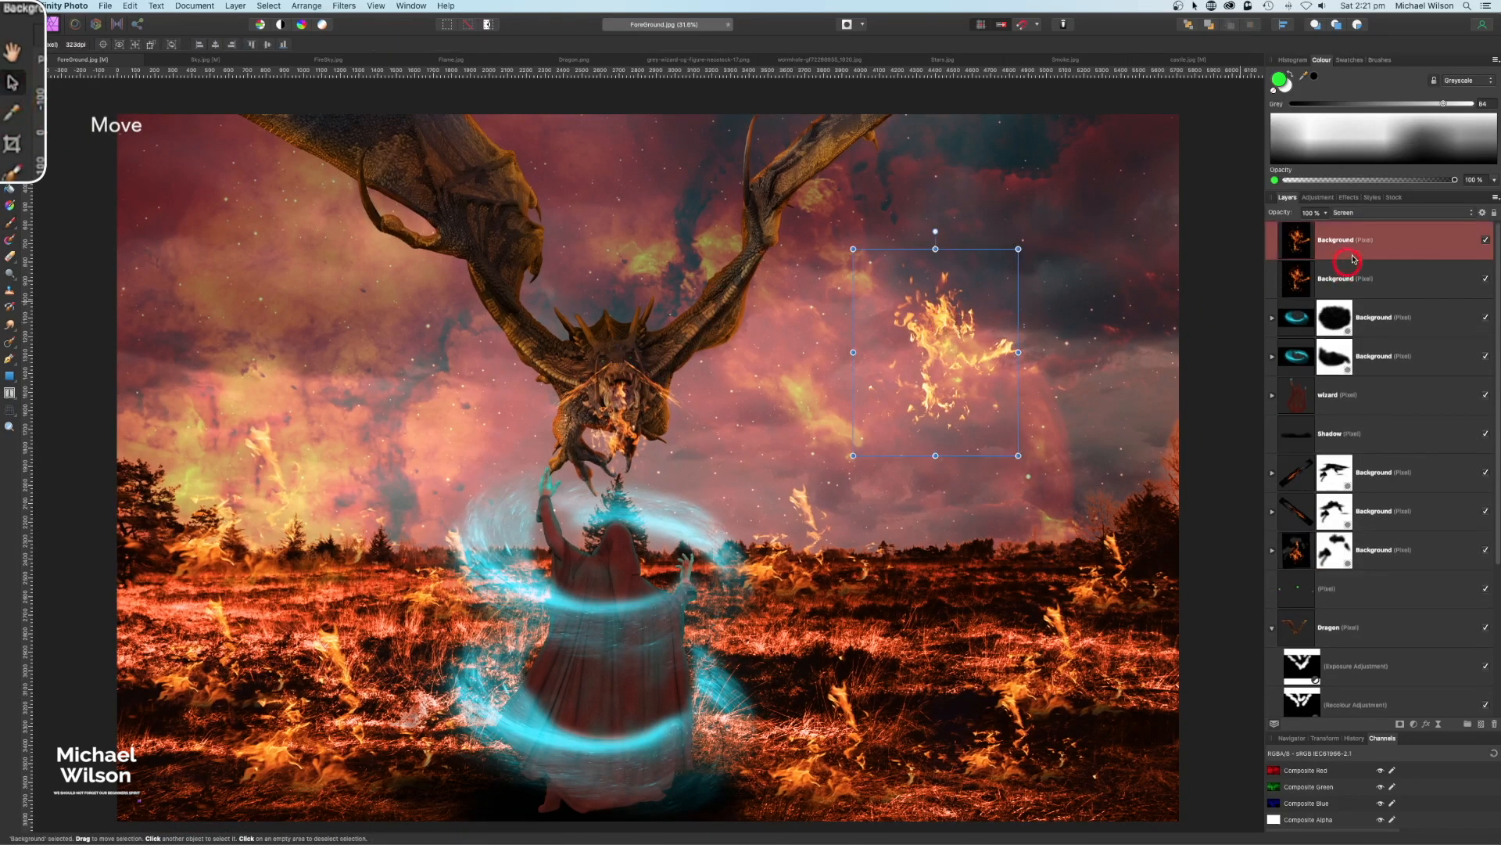
pyautogui.click(1417, 726)
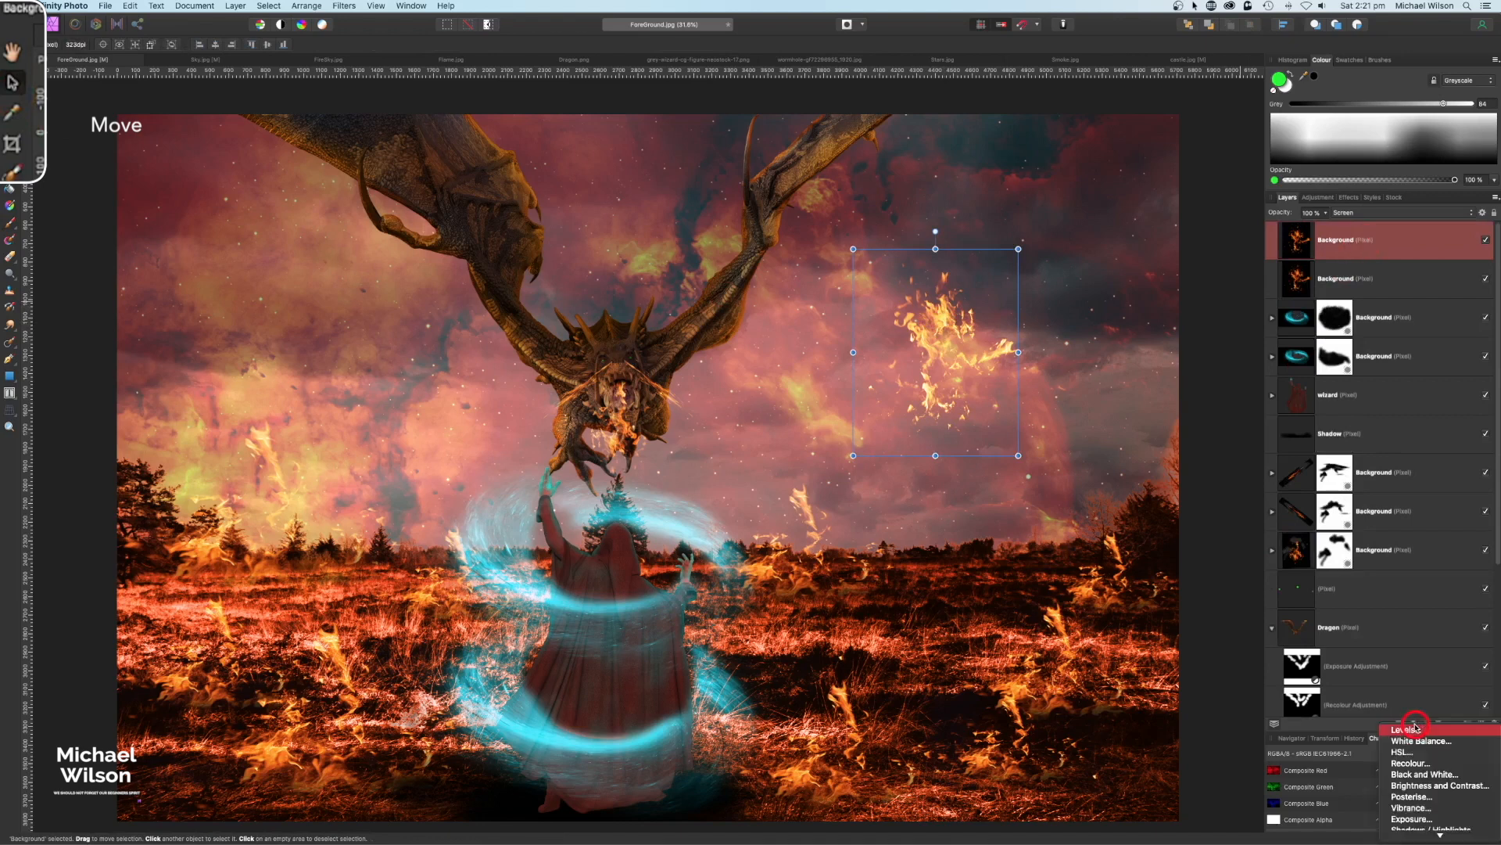
pyautogui.click(1410, 763)
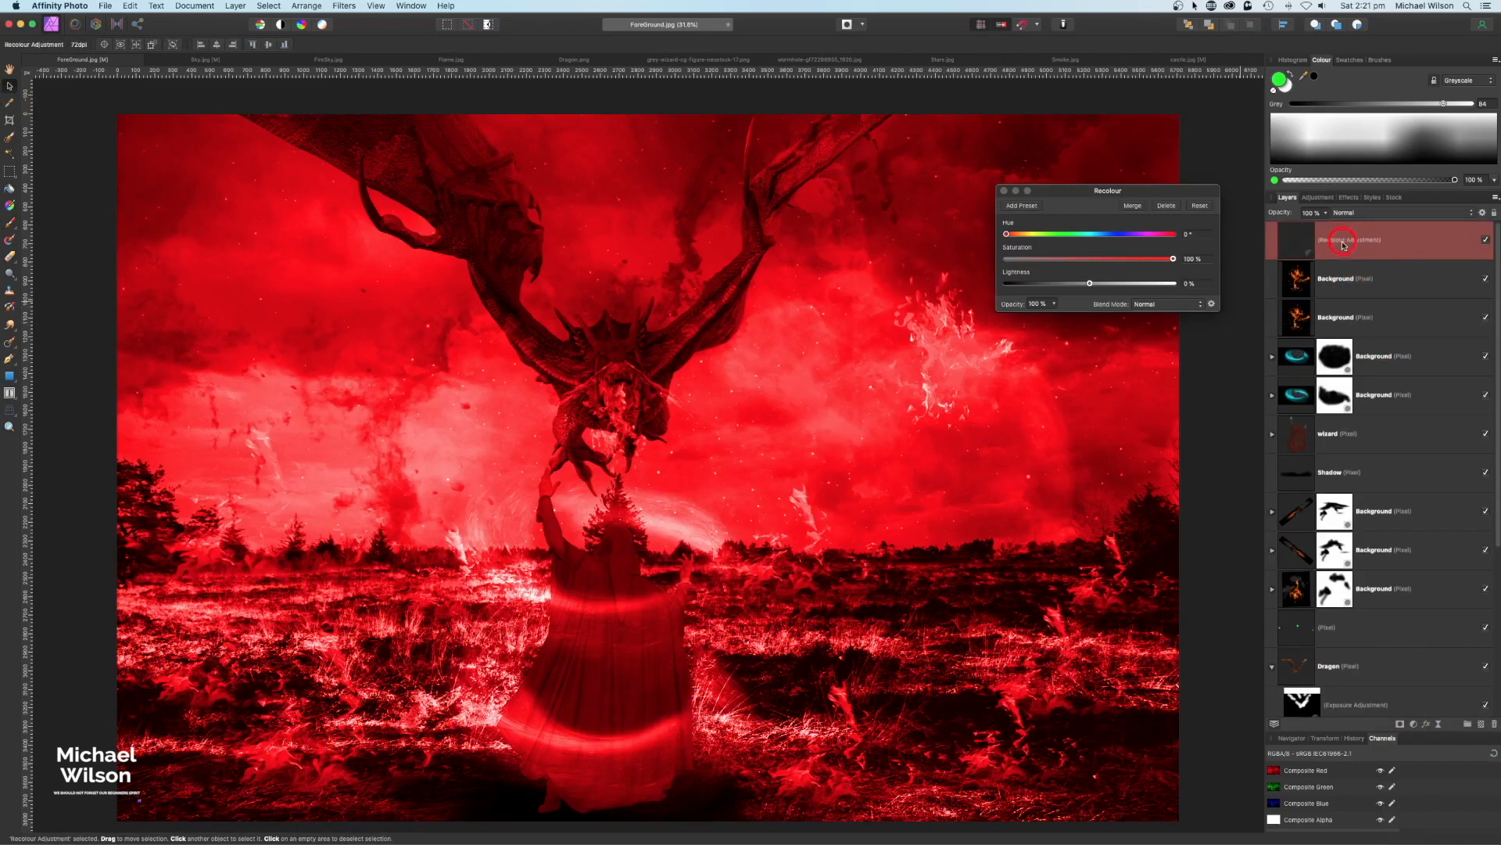
pyautogui.moveTo(1342, 244); pyautogui.dragTo(1403, 272)
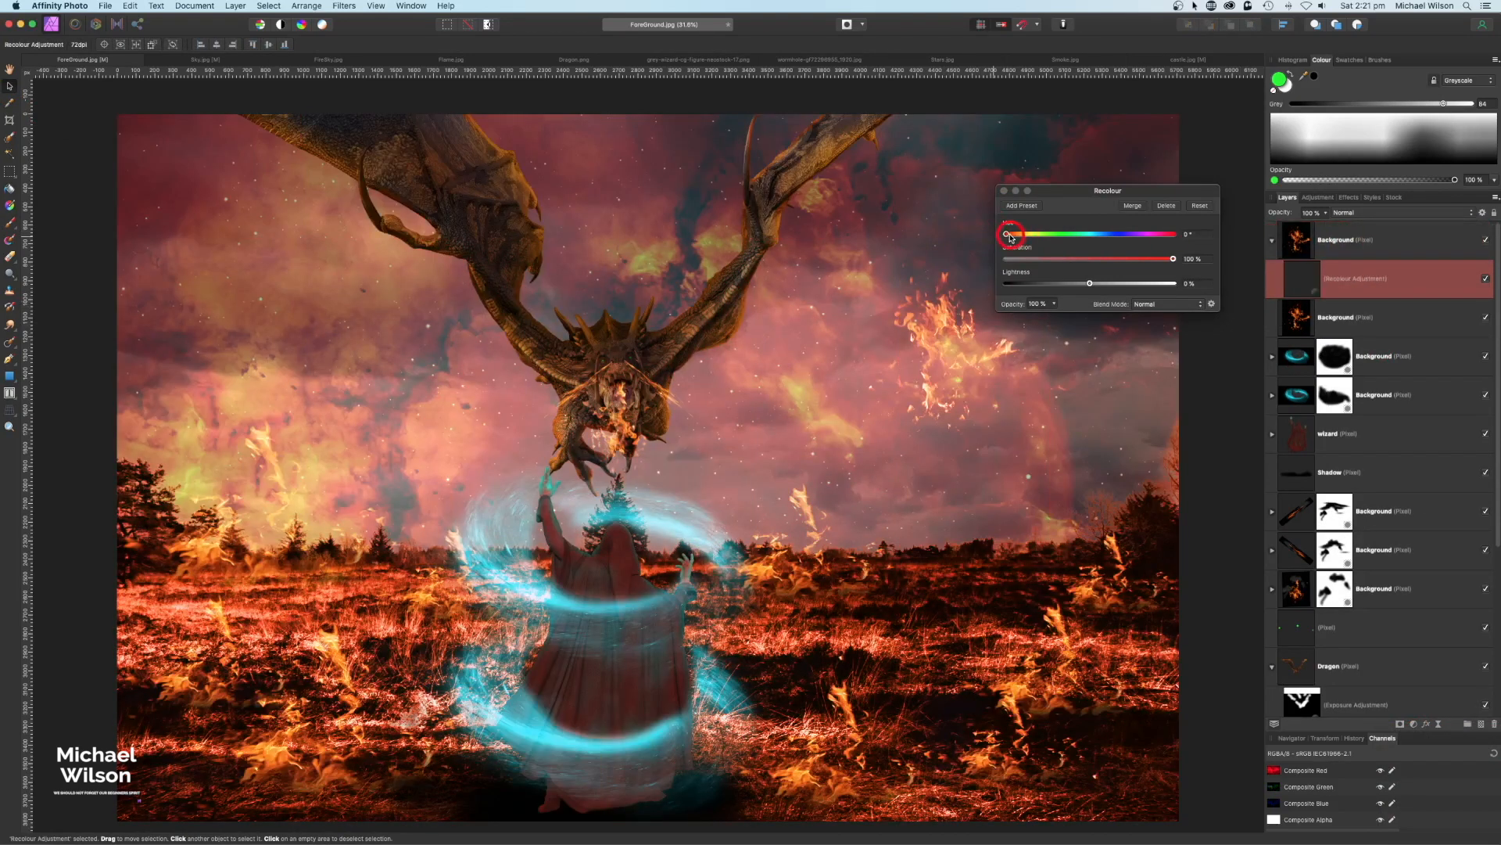
pyautogui.moveTo(1010, 237); pyautogui.dragTo(1090, 239)
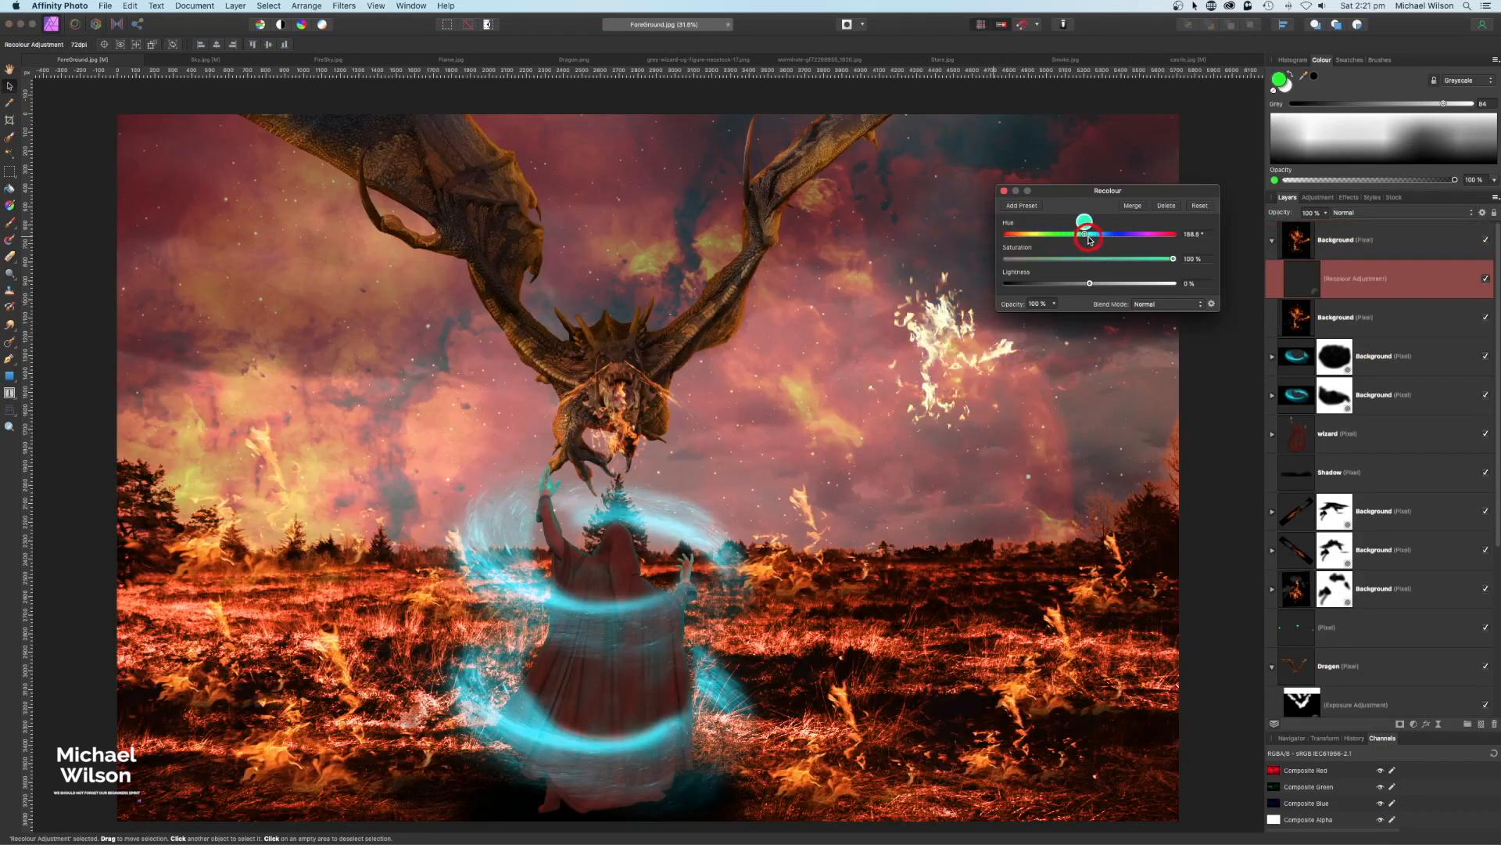
pyautogui.click(1004, 190)
# Shrink the recoloured teal flame and place it on the wizard's lowered hand
pyautogui.click(944, 336)
pyautogui.moveTo(1019, 251); pyautogui.dragTo(691, 555)
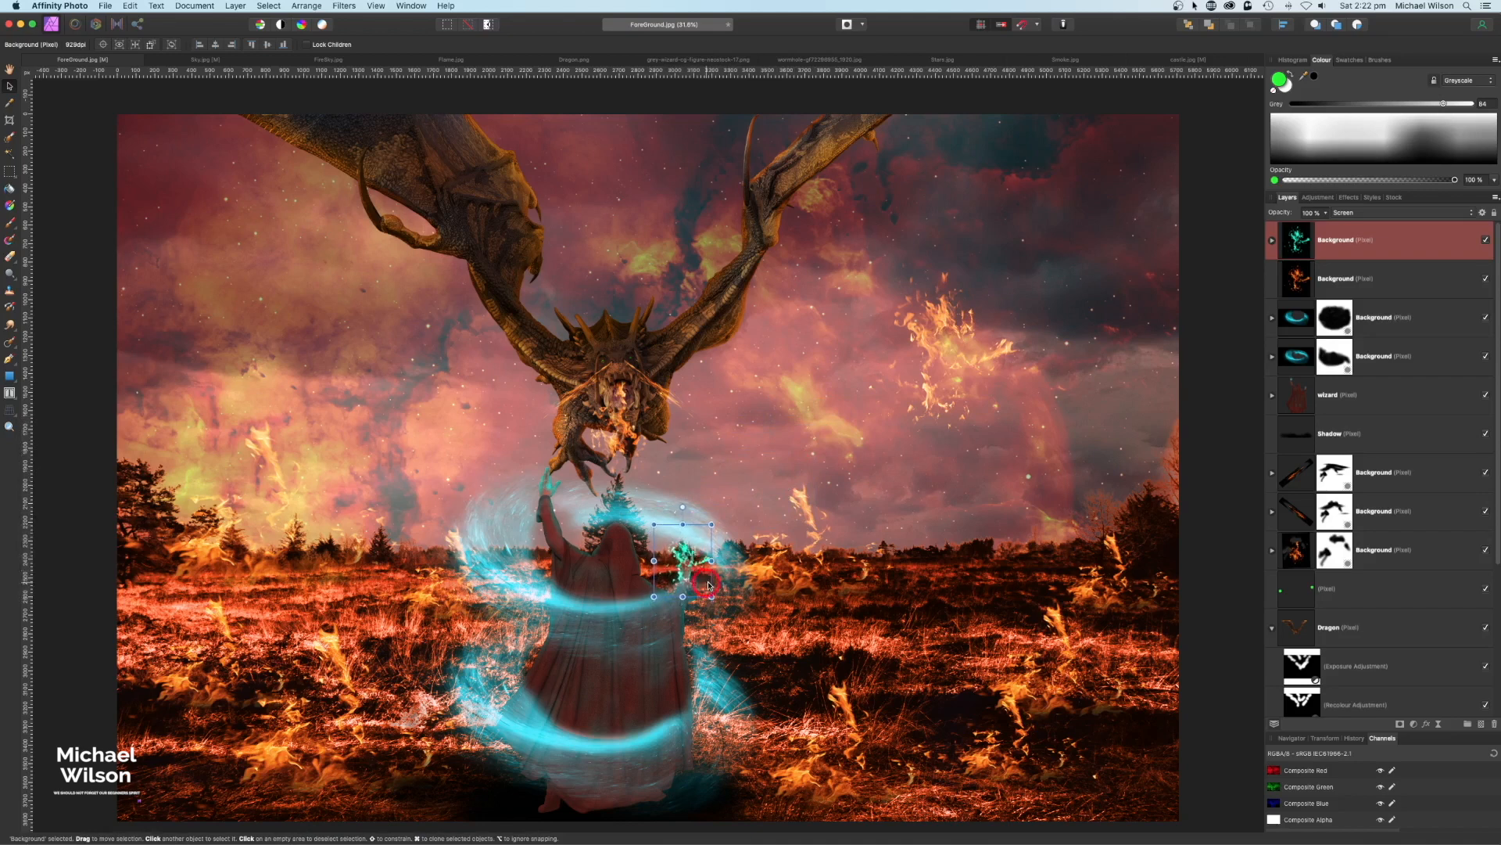
# Nest a Recolour adjustment inside the second flame layer, shift its hue to cyan, and collapse the layer
pyautogui.click(1356, 282)
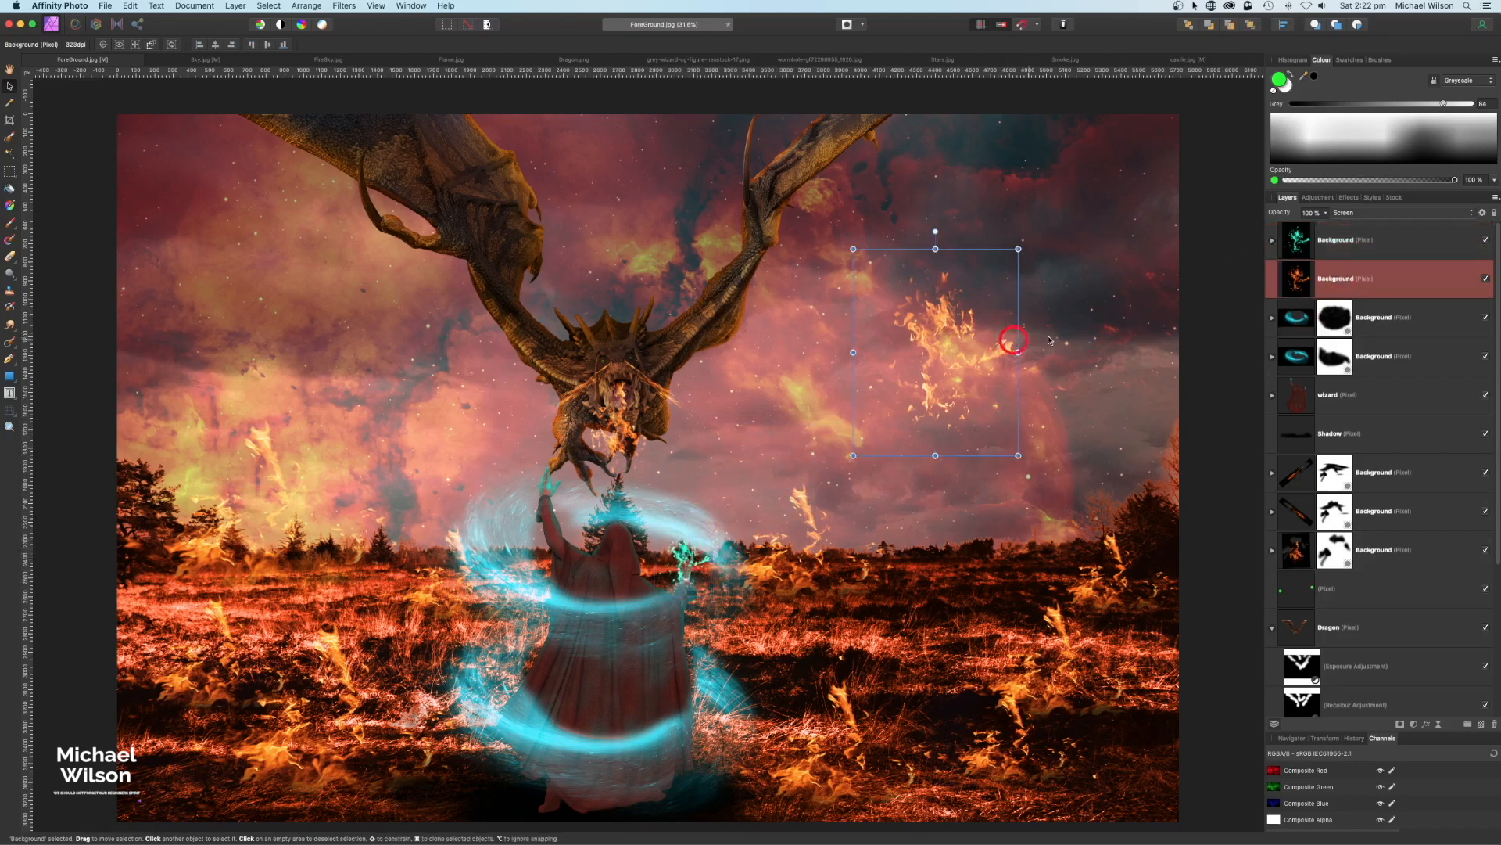
pyautogui.click(1415, 724)
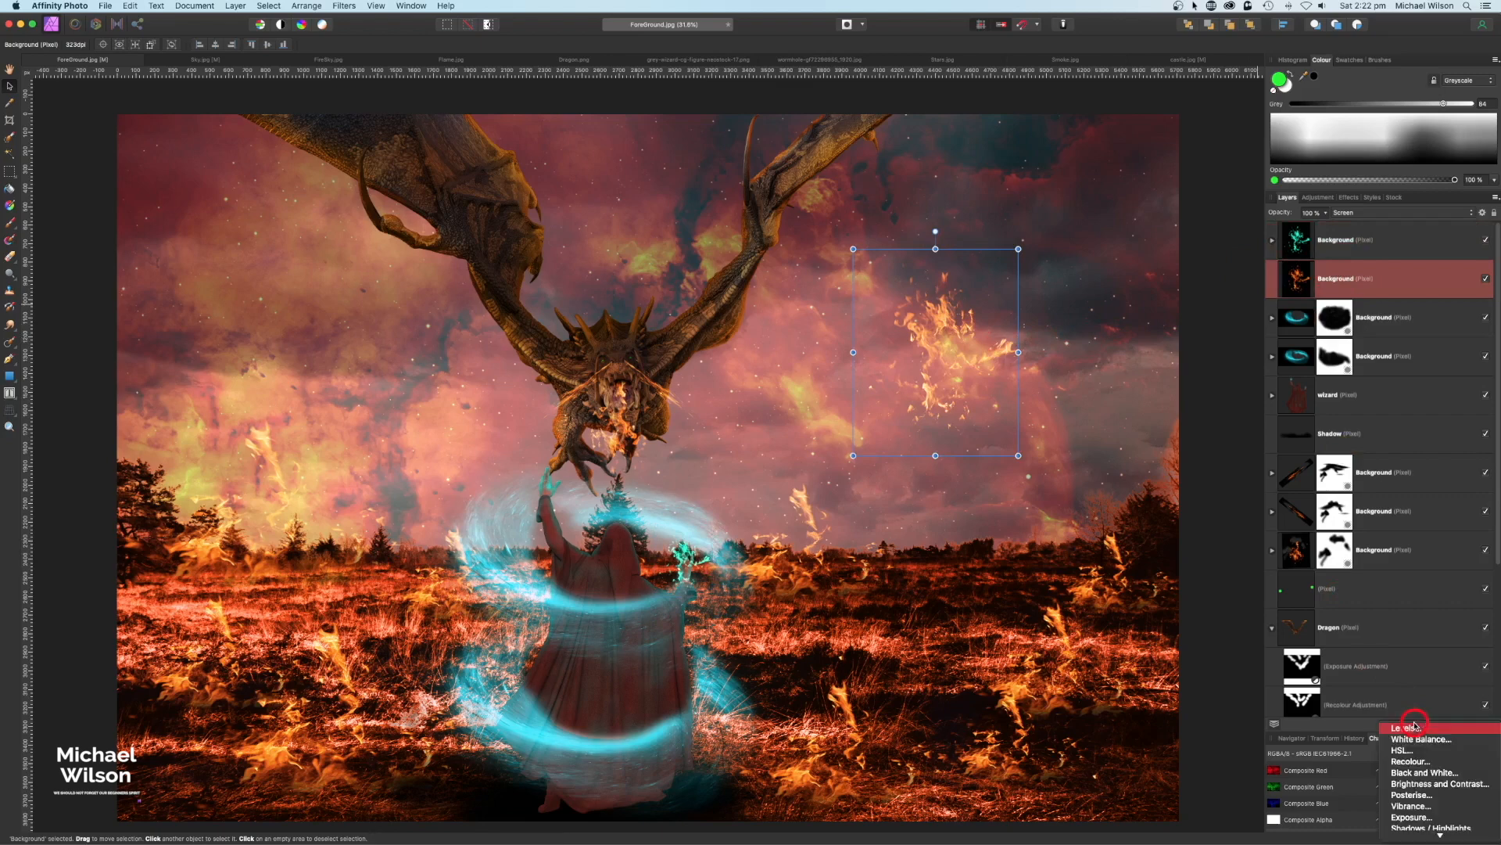
pyautogui.click(1412, 761)
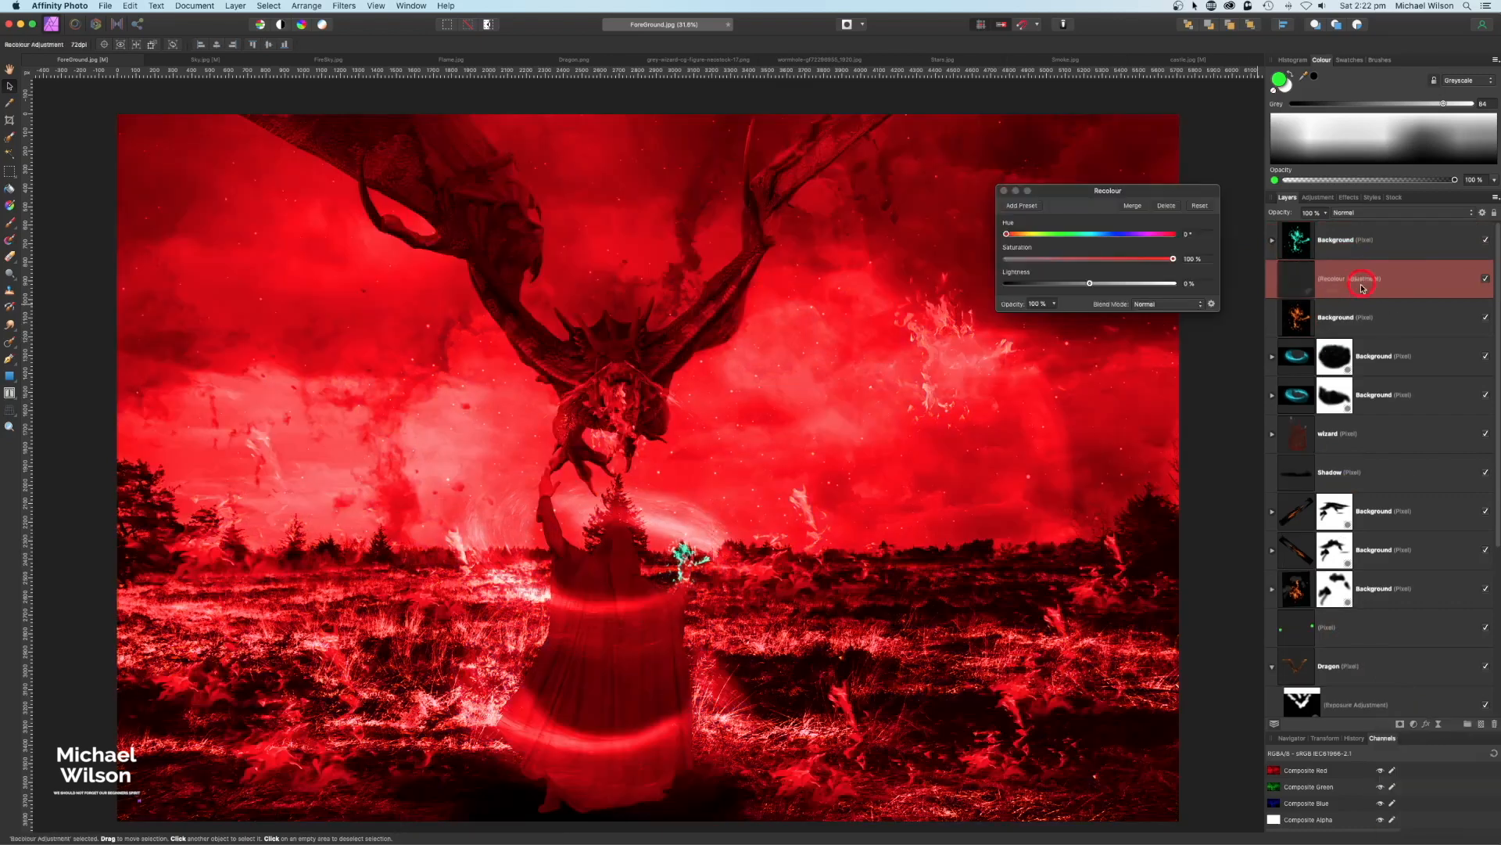
pyautogui.moveTo(1364, 280); pyautogui.dragTo(1411, 321)
pyautogui.moveTo(1010, 239); pyautogui.dragTo(1090, 239)
pyautogui.click(1275, 278)
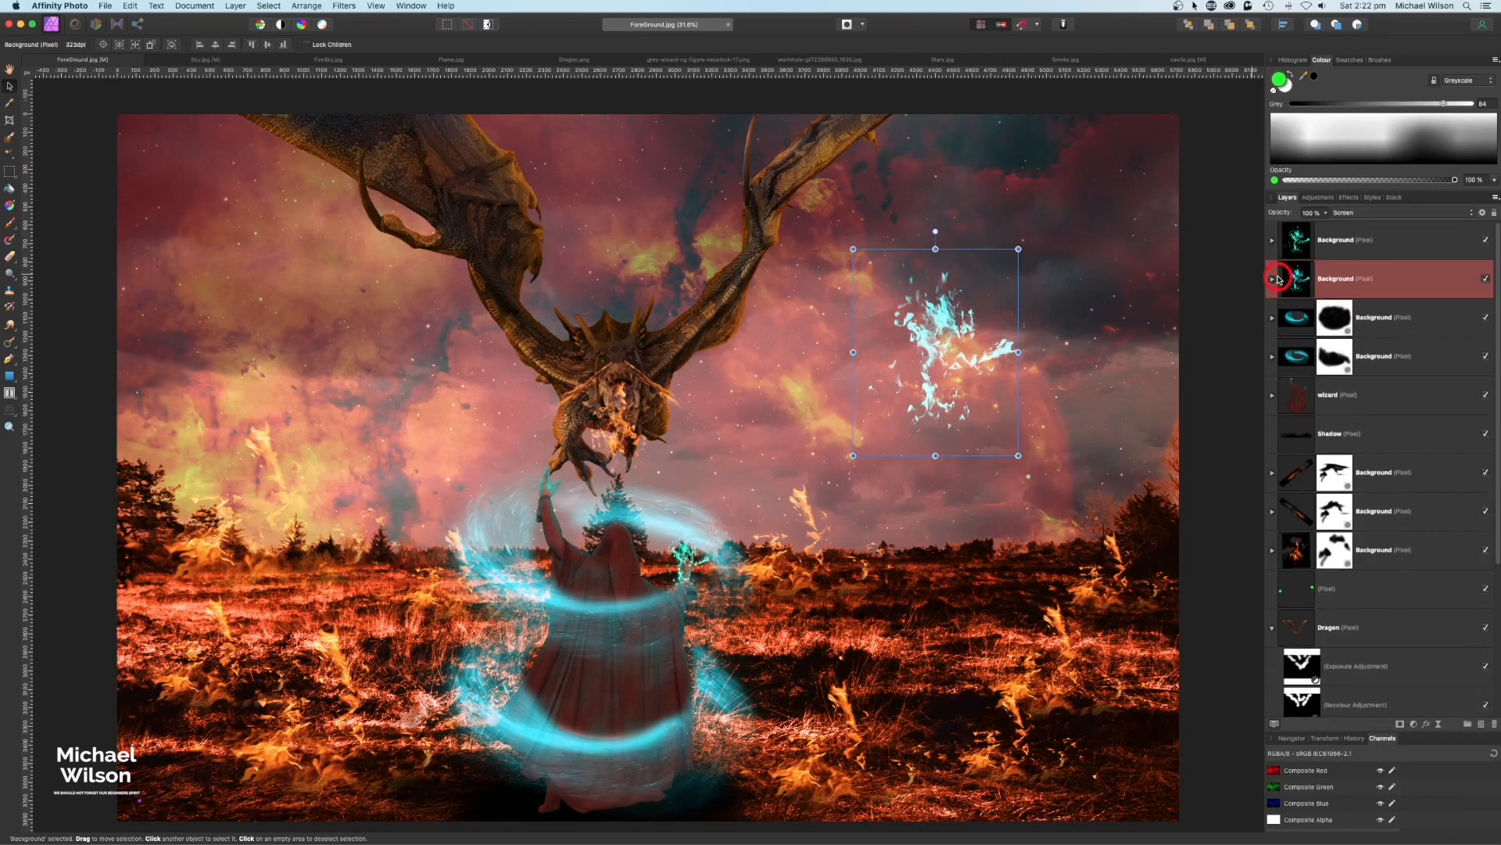
# Move the cyan flame layer below the wizard layer, then shrink the flame and place it on the wizard's raised hand
pyautogui.moveTo(1304, 280); pyautogui.dragTo(1320, 416)
pyautogui.moveTo(1018, 248); pyautogui.dragTo(562, 471)
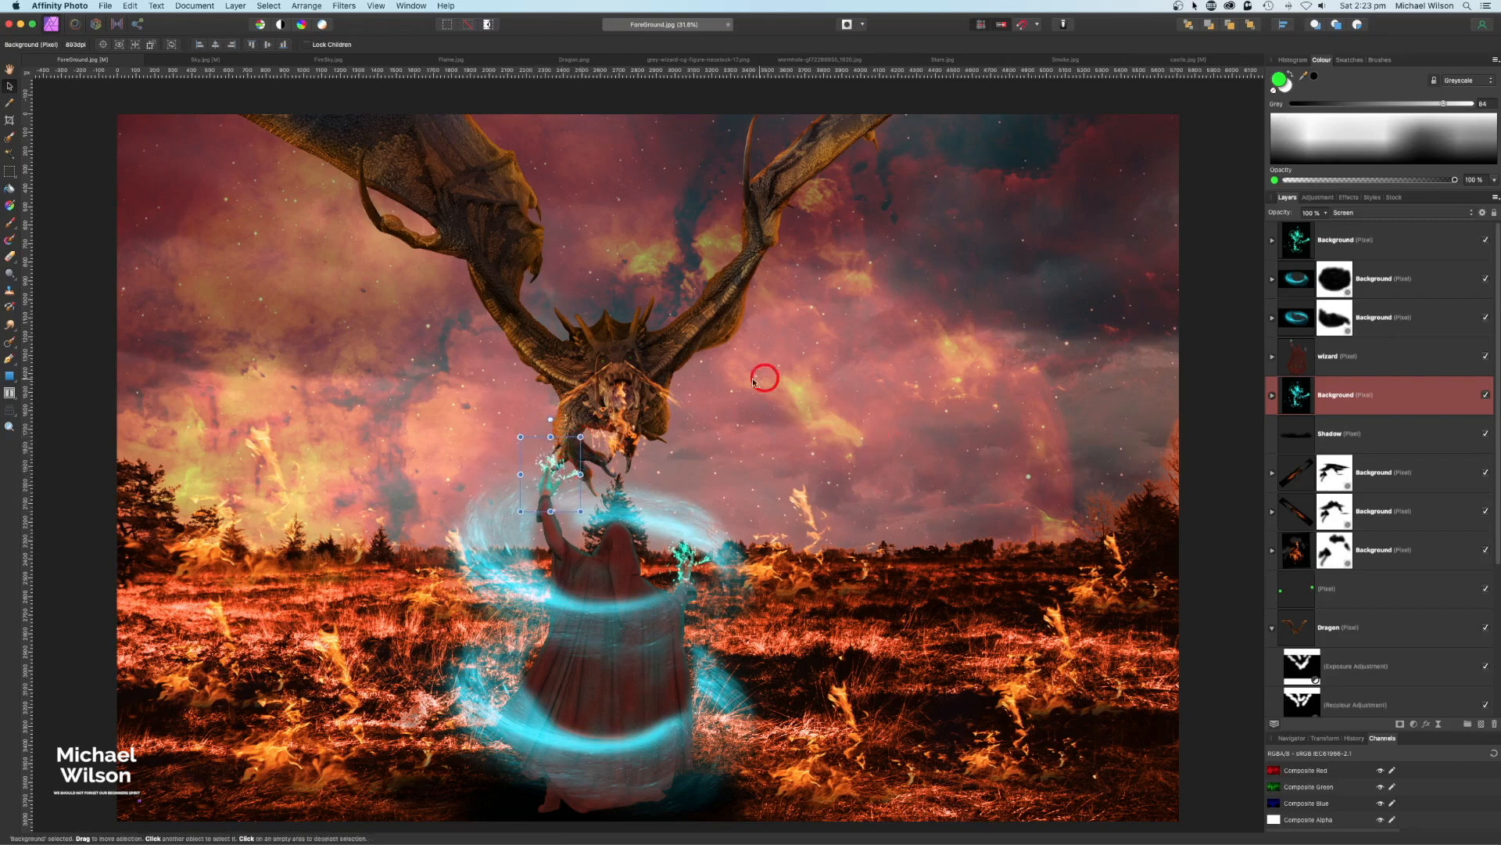
# Copy the star photo from Stars.jpg and return to the ForeGround.jpg composite
pyautogui.scroll(-1, 705, 389)
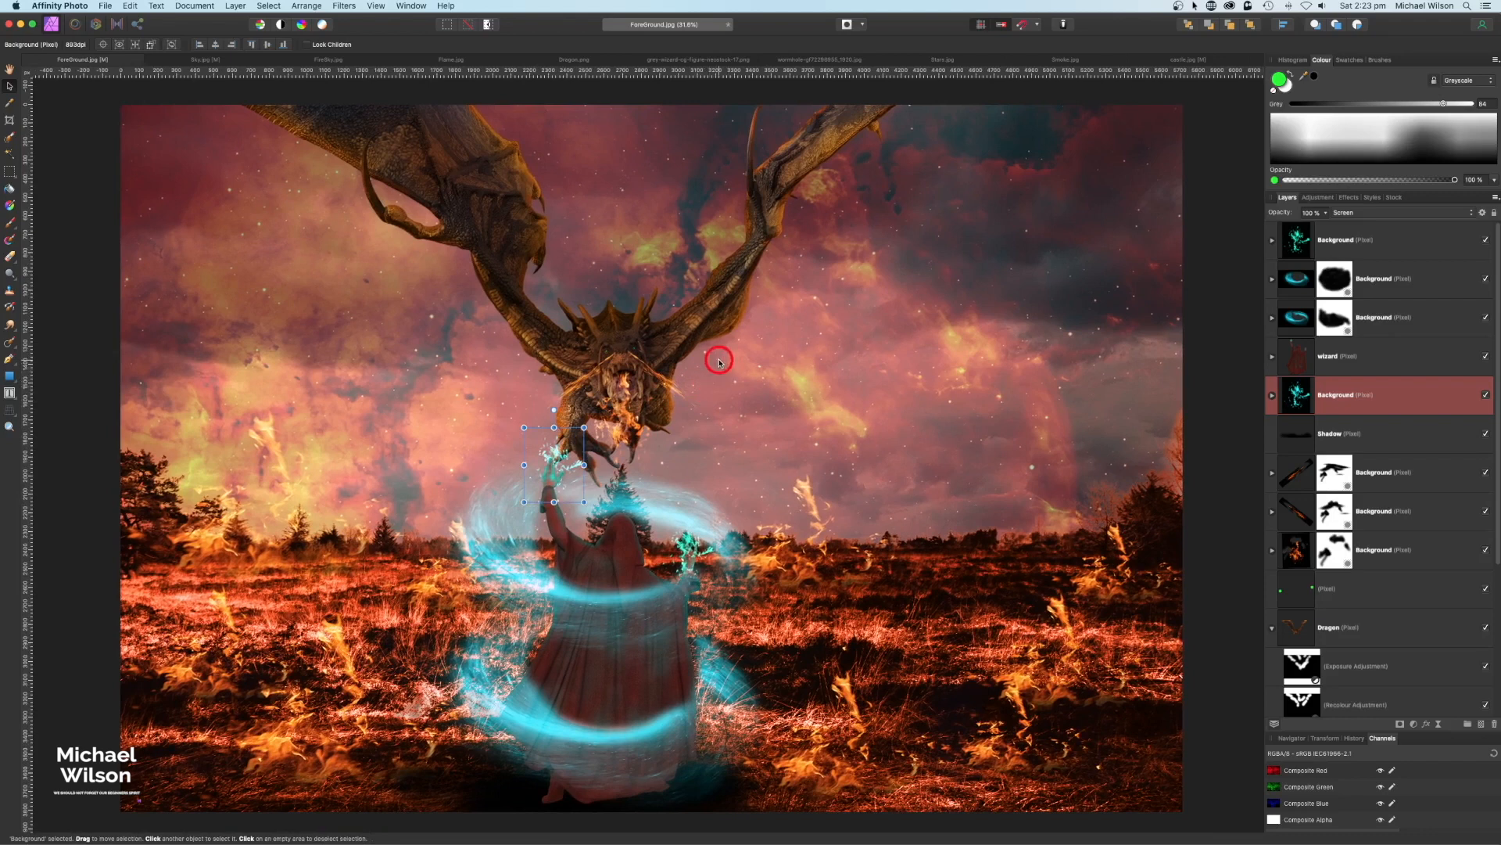
pyautogui.press('super+minus')
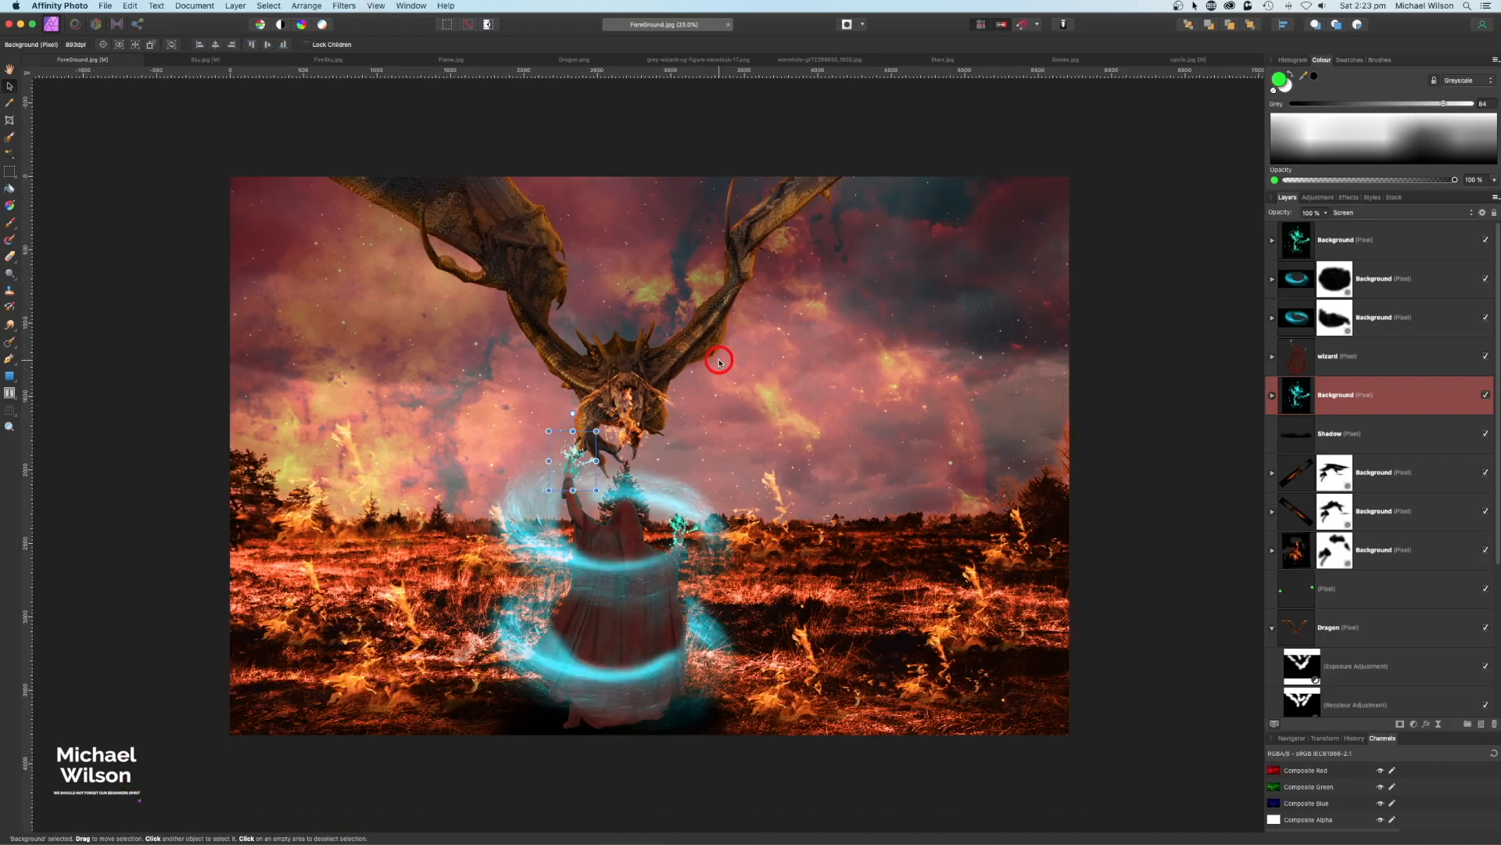
pyautogui.click(933, 61)
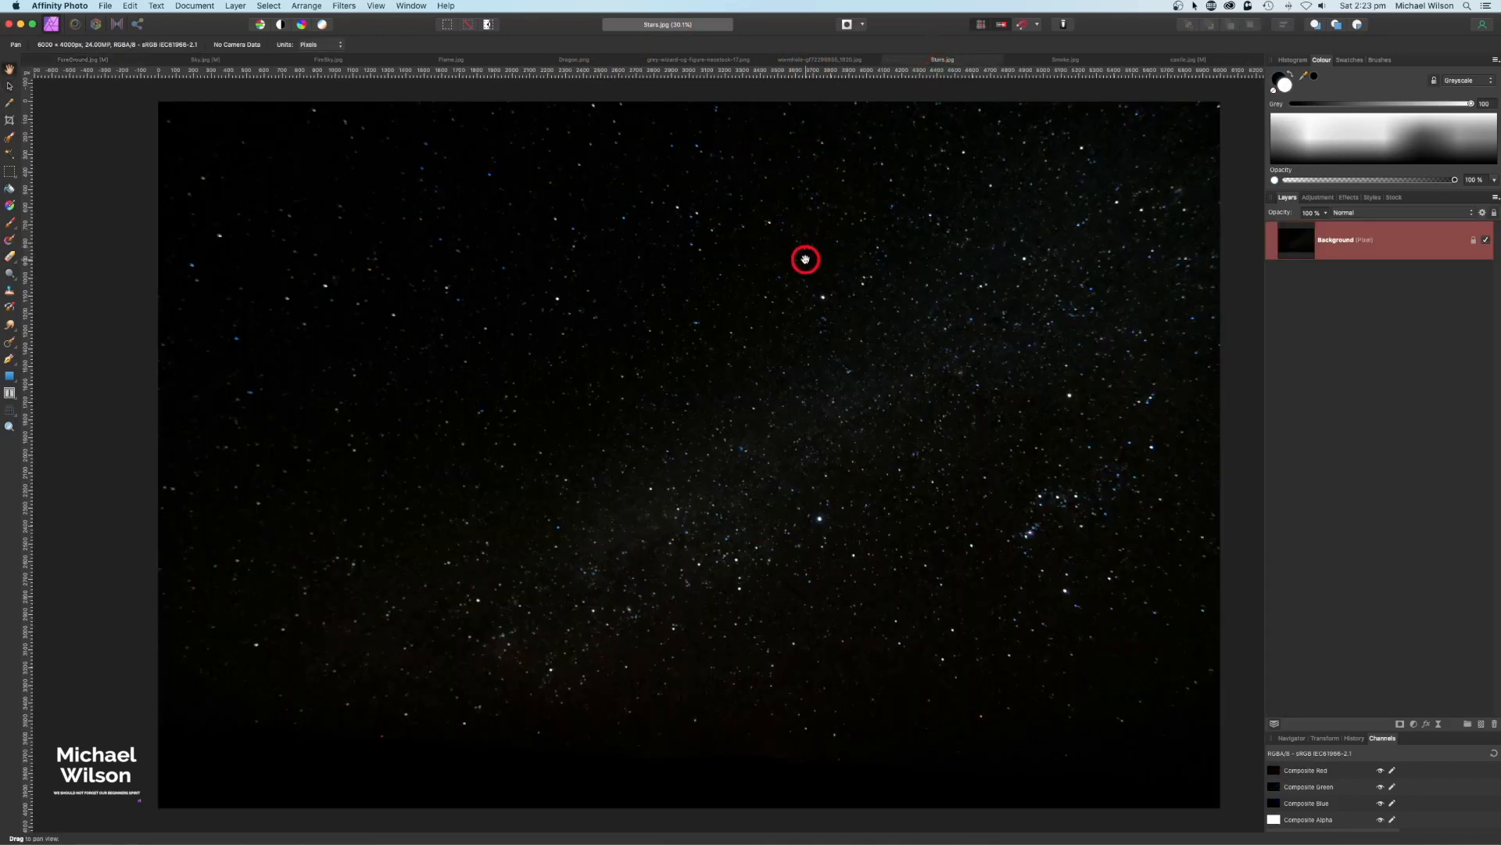
pyautogui.click(85, 60)
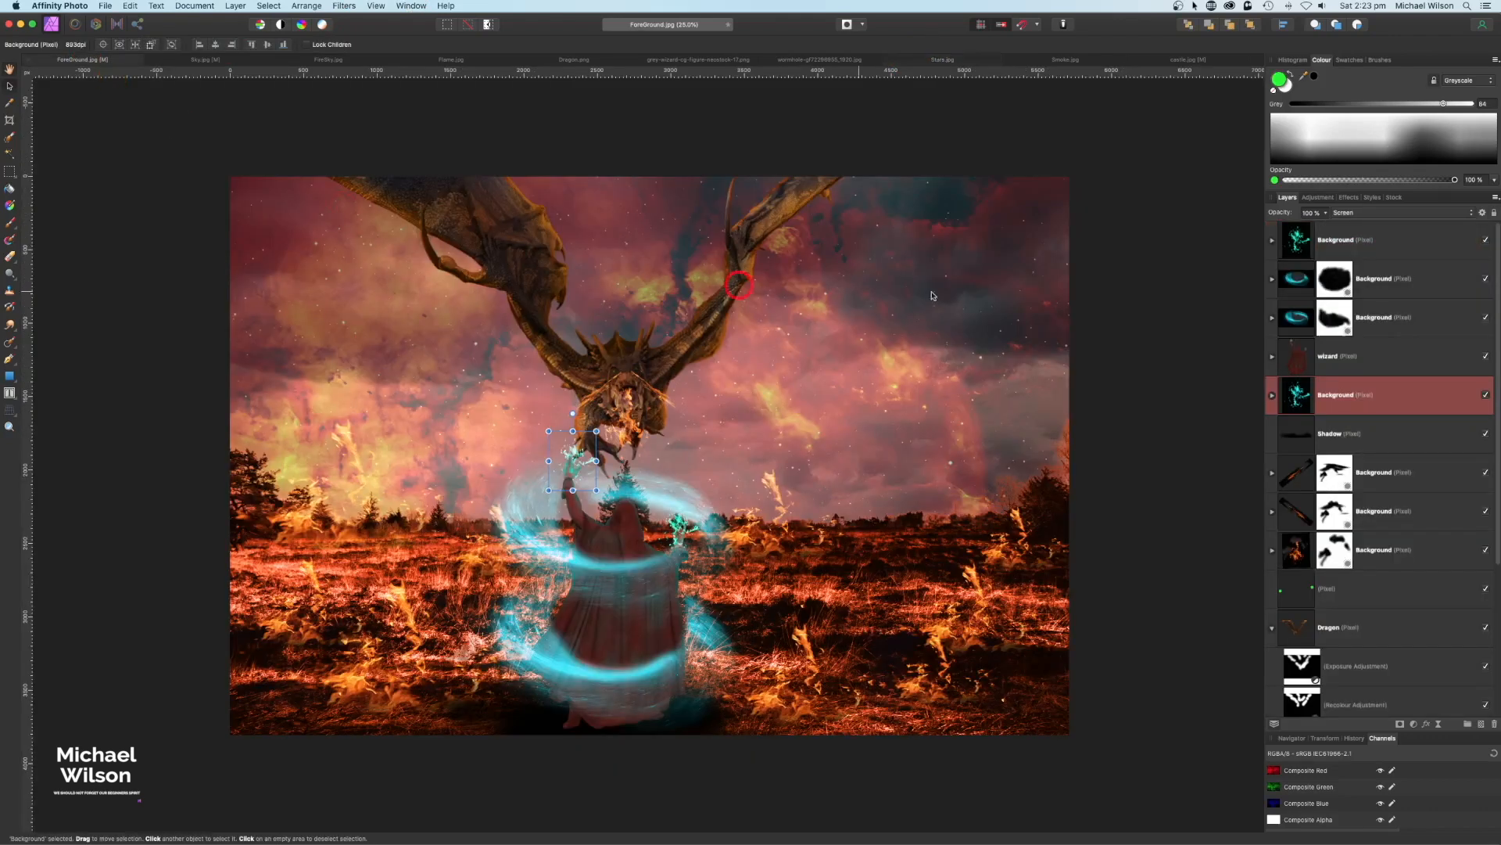
# Paste the star photo directly above the wizard layer and set its blend mode to Screen
pyautogui.click(1366, 238)
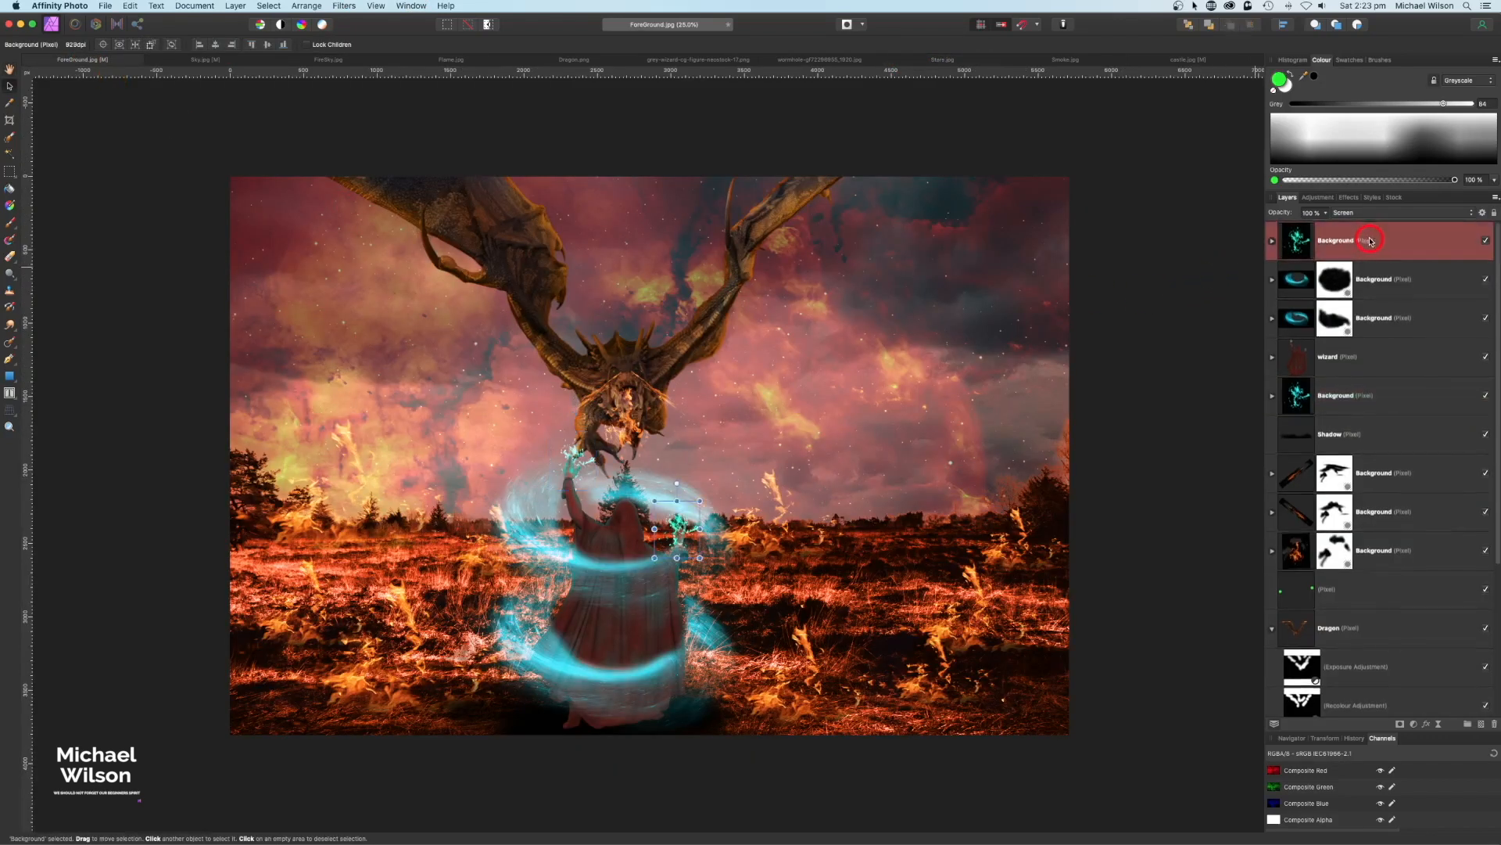
pyautogui.click(1335, 353)
pyautogui.click(1366, 347)
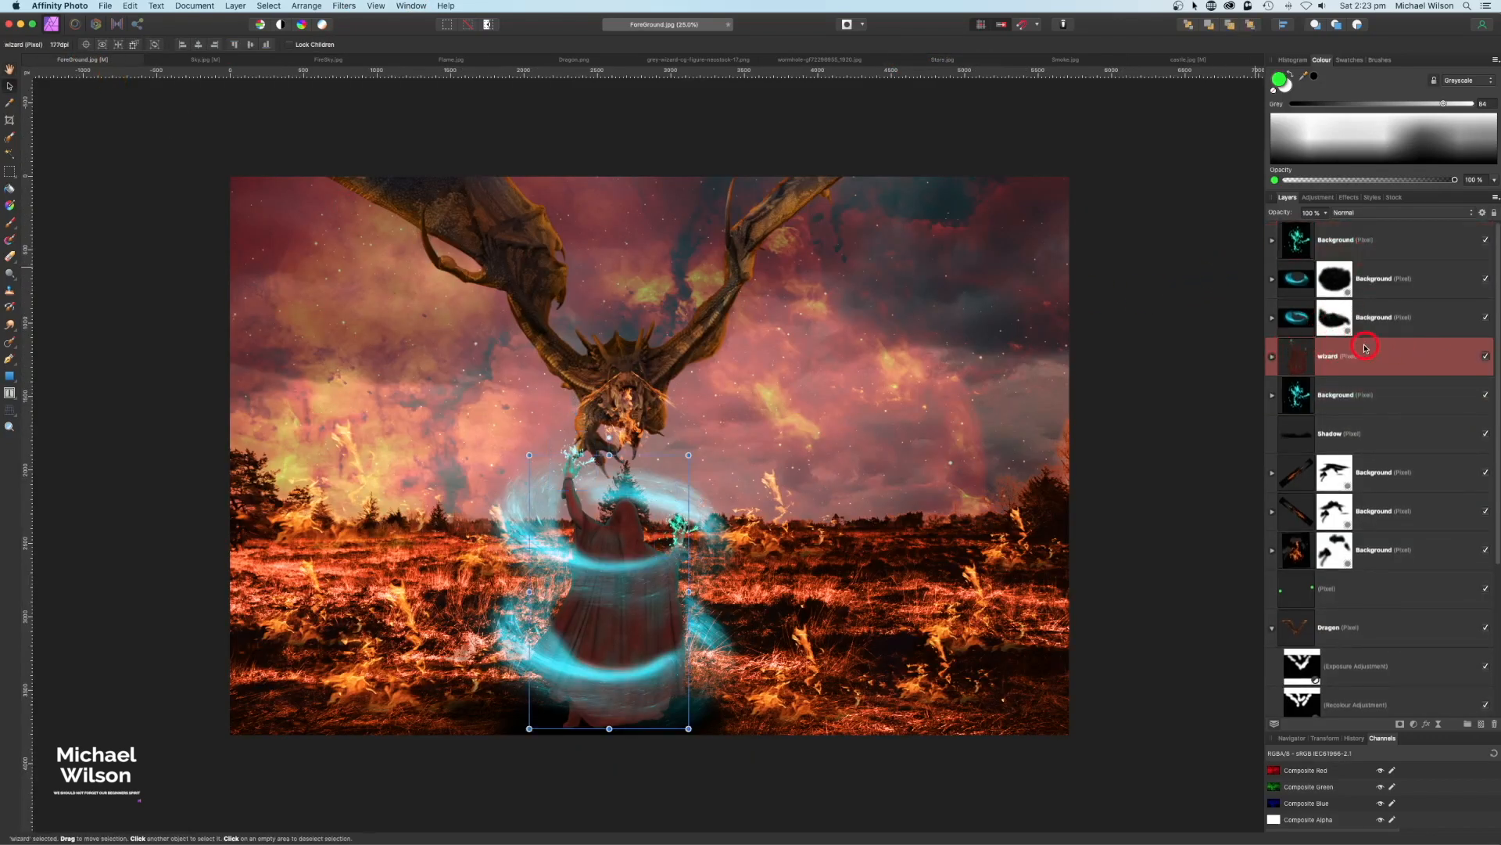
pyautogui.press('super+v')
pyautogui.click(1386, 212)
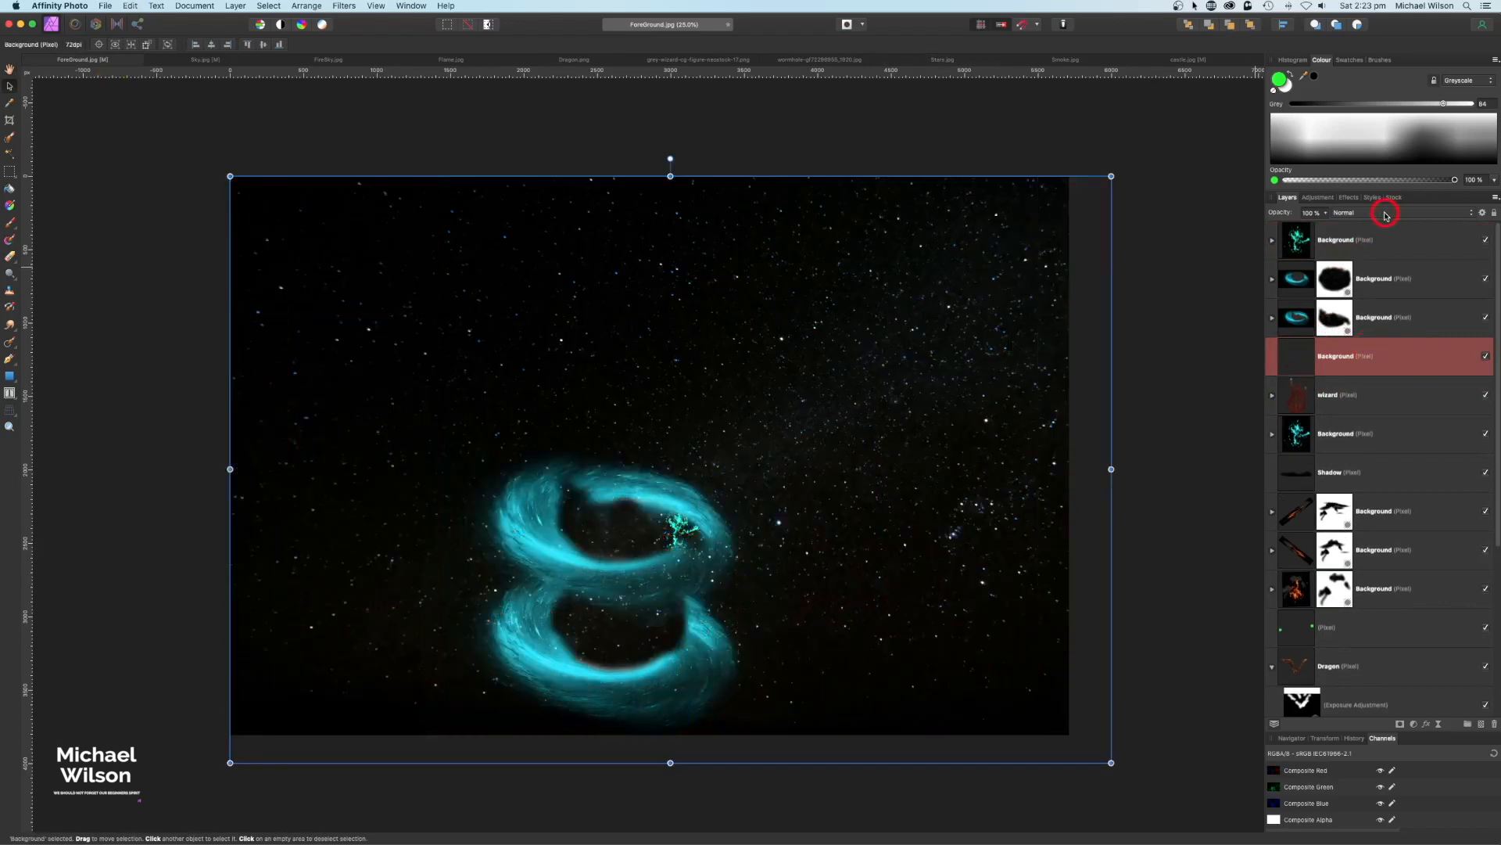
pyautogui.click(1345, 288)
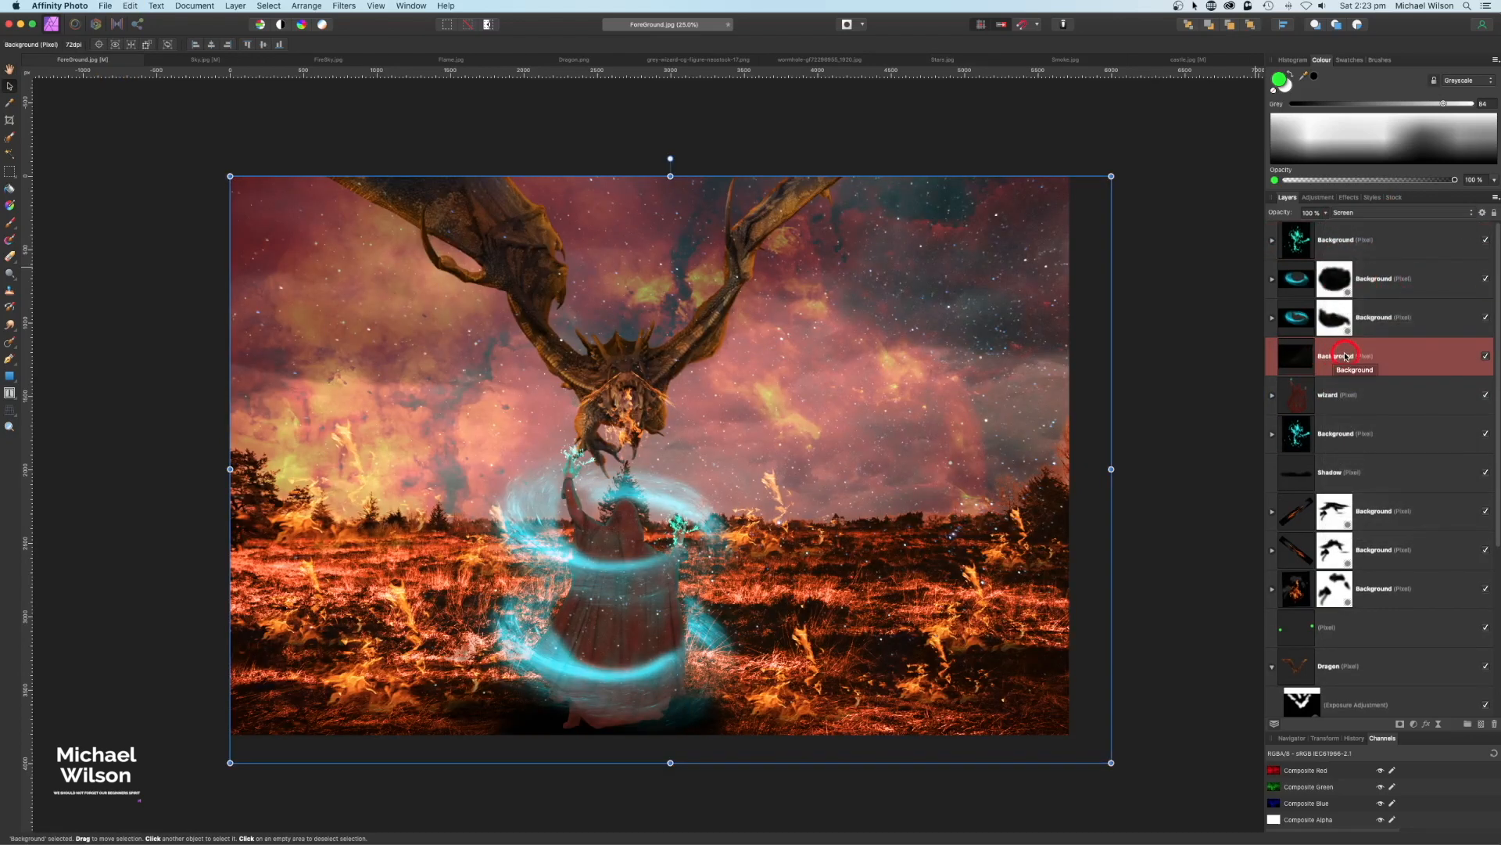
# Duplicate the stars layer and move the copy below the Dragon layer, above the Fire group
pyautogui.press('super+j')
pyautogui.moveTo(1346, 359); pyautogui.dragTo(1322, 706)
pyautogui.scroll(-3, 1376, 672)
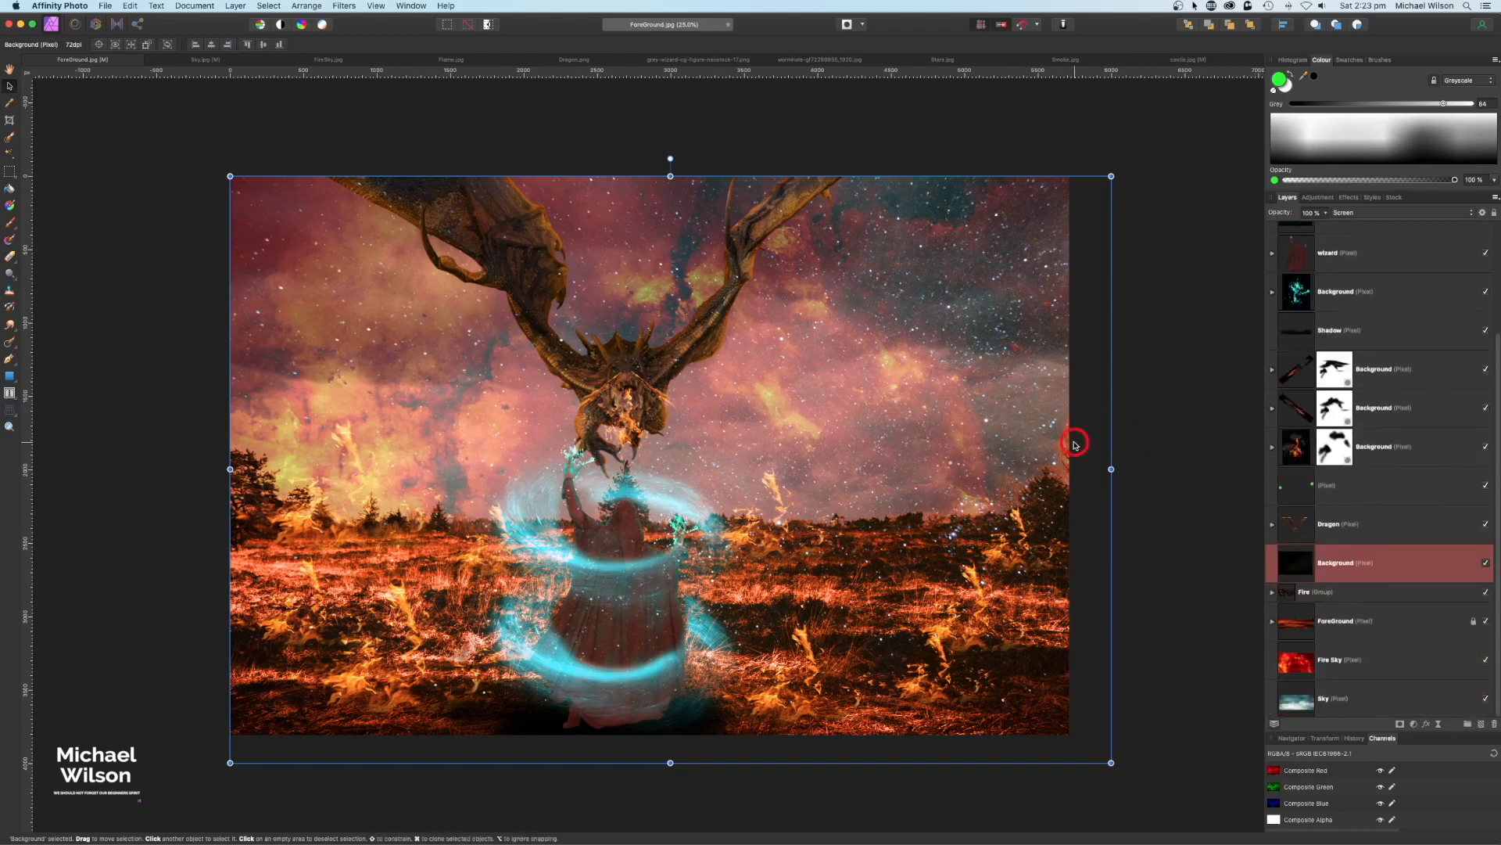
# Shift the duplicated stars slightly up and to the left, and flip them horizontally
pyautogui.moveTo(1090, 443); pyautogui.dragTo(1083, 435)
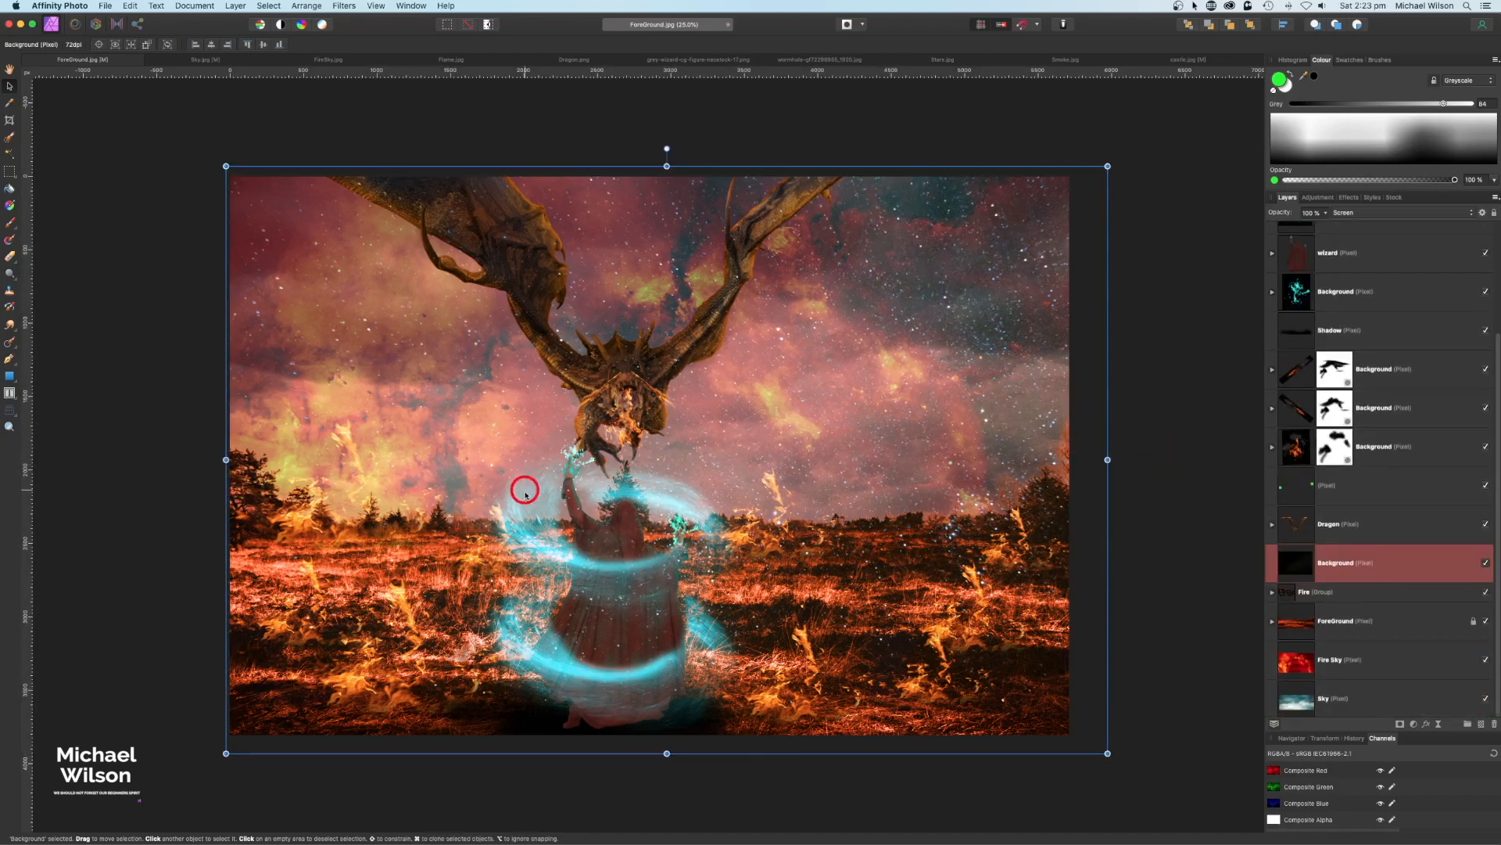
pyautogui.click(313, 8)
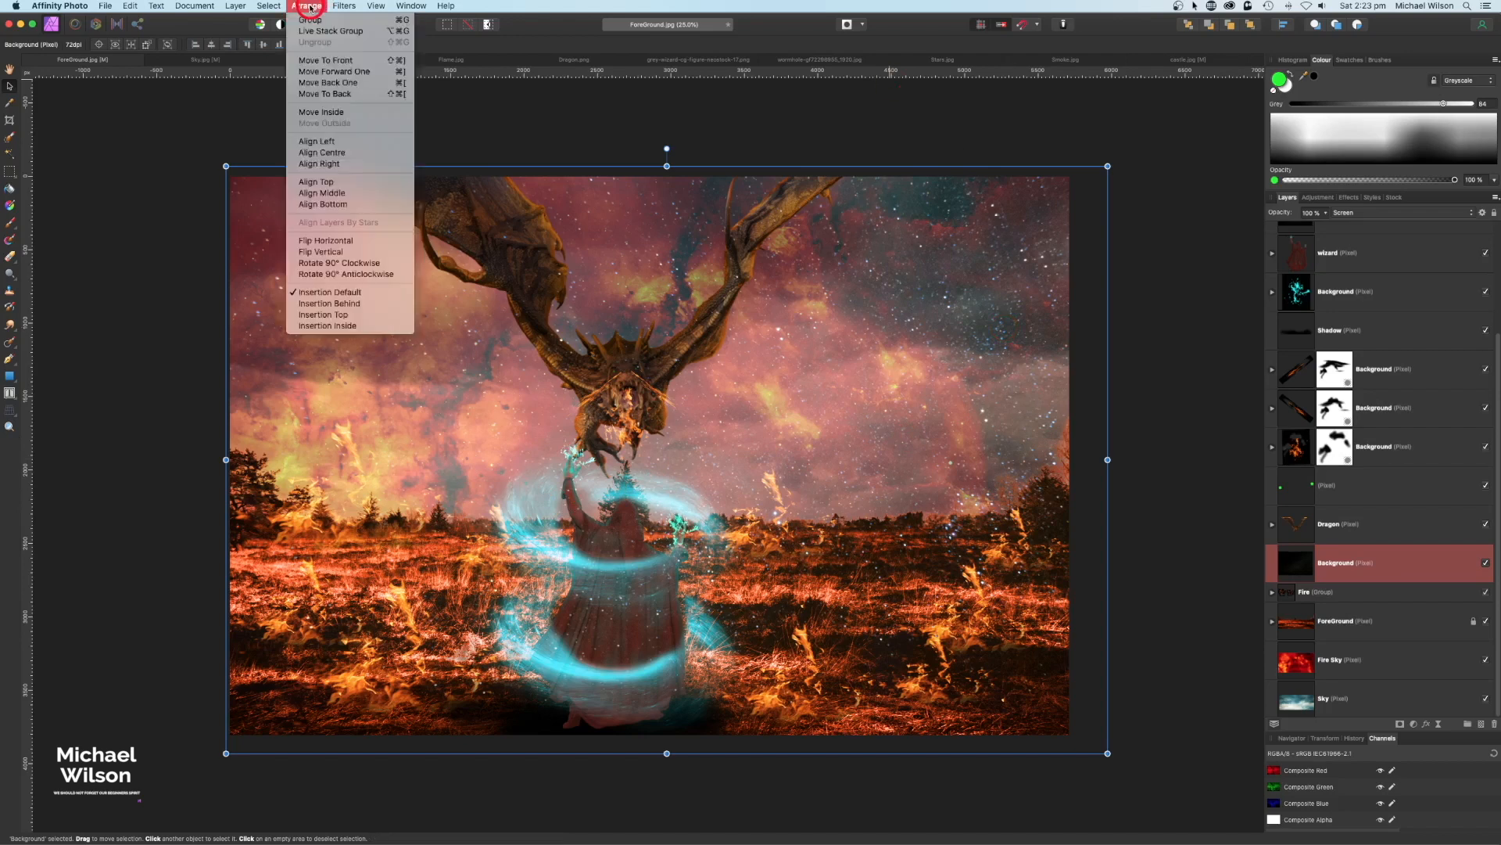
pyautogui.click(316, 240)
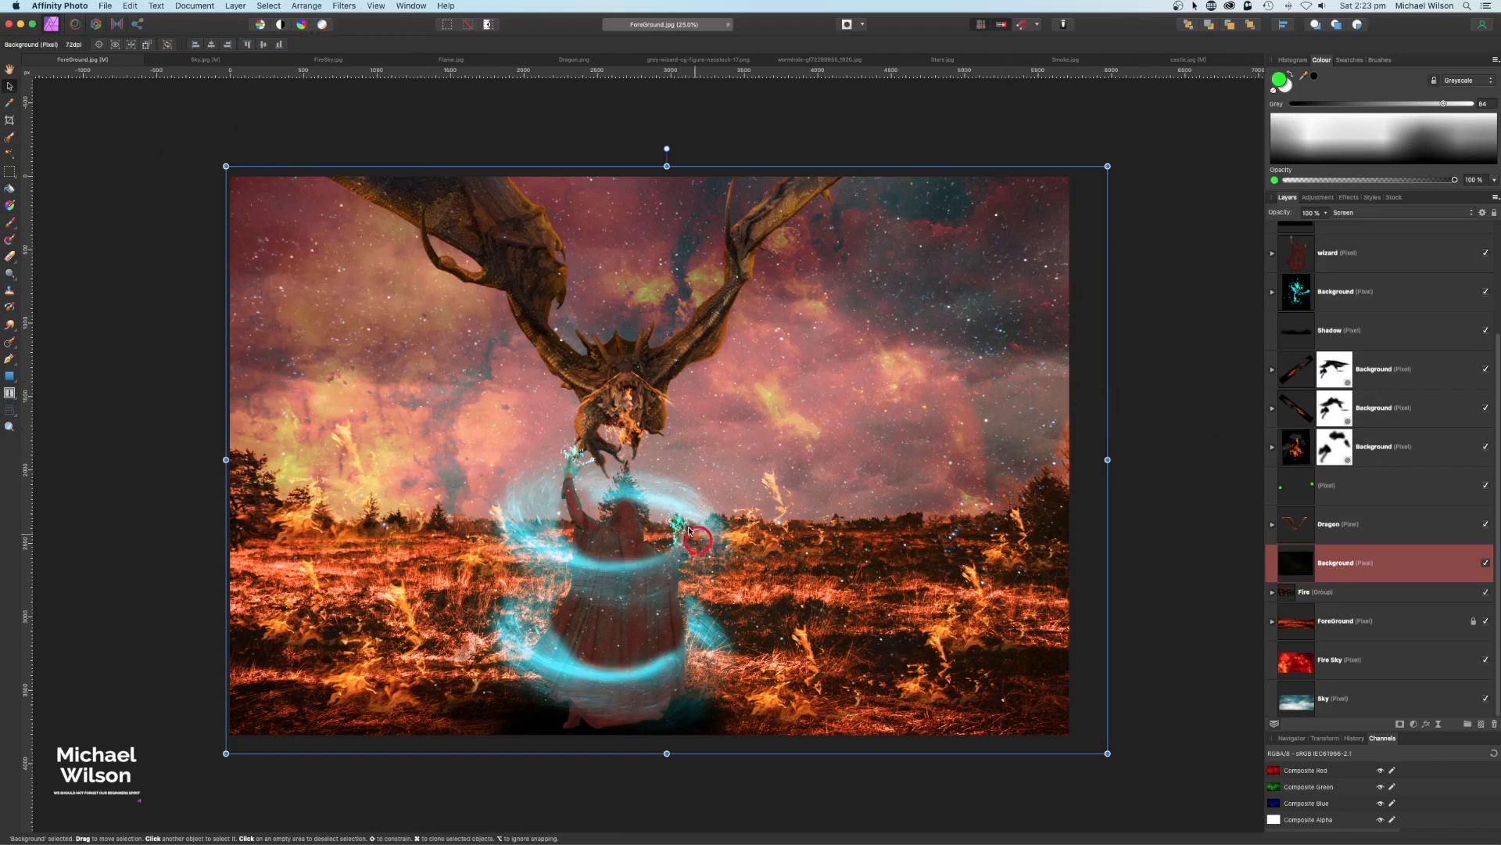
# Copy the smoke photo from Smoke.jpg and paste it above the topmost layer of the ForeGround.jpg composite
pyautogui.scroll(3, 1325, 324)
pyautogui.scroll(1, 1325, 325)
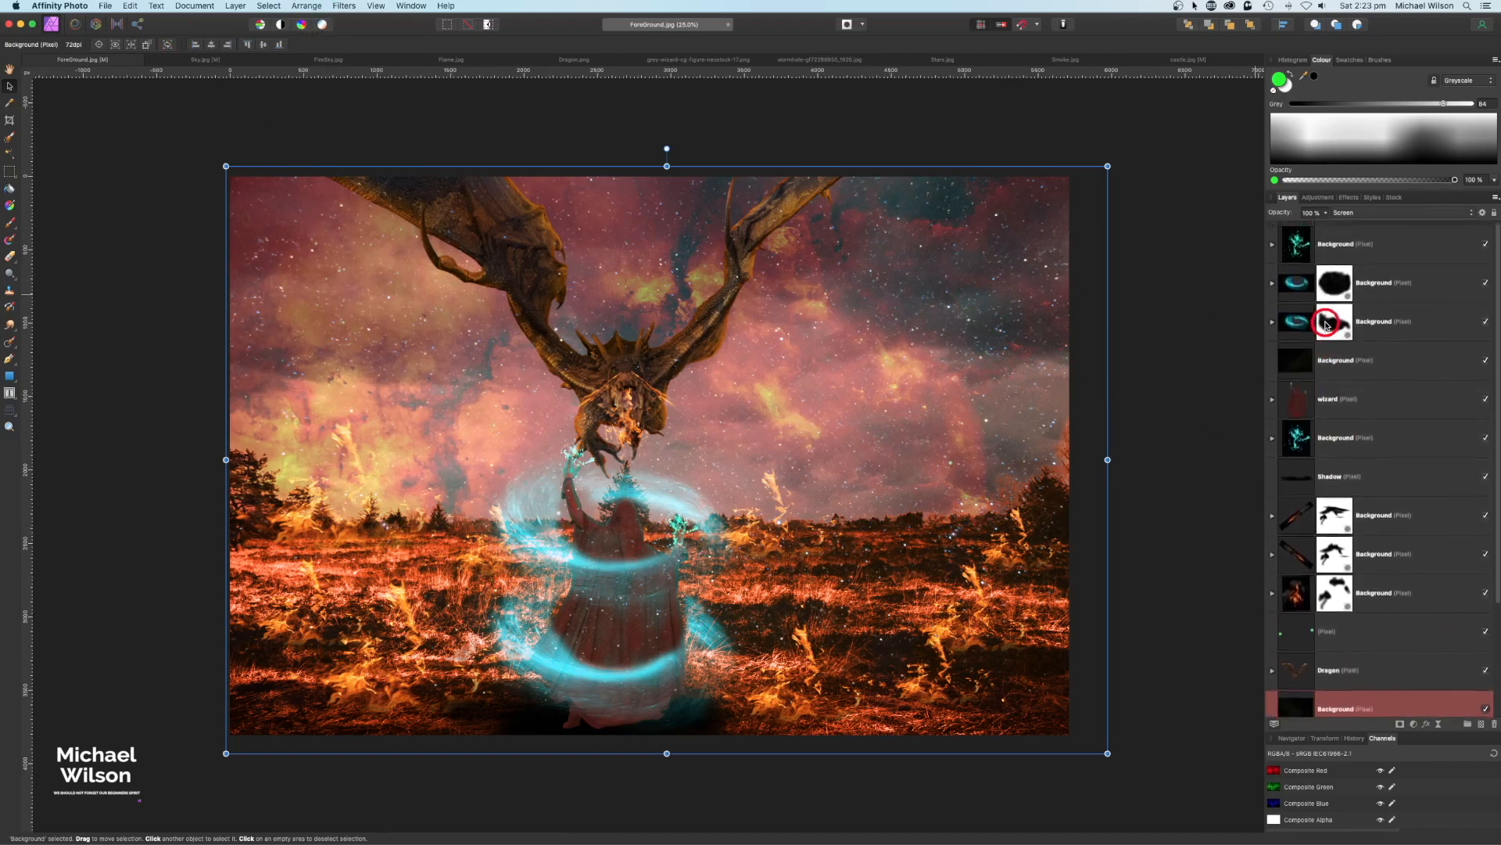
pyautogui.click(1298, 232)
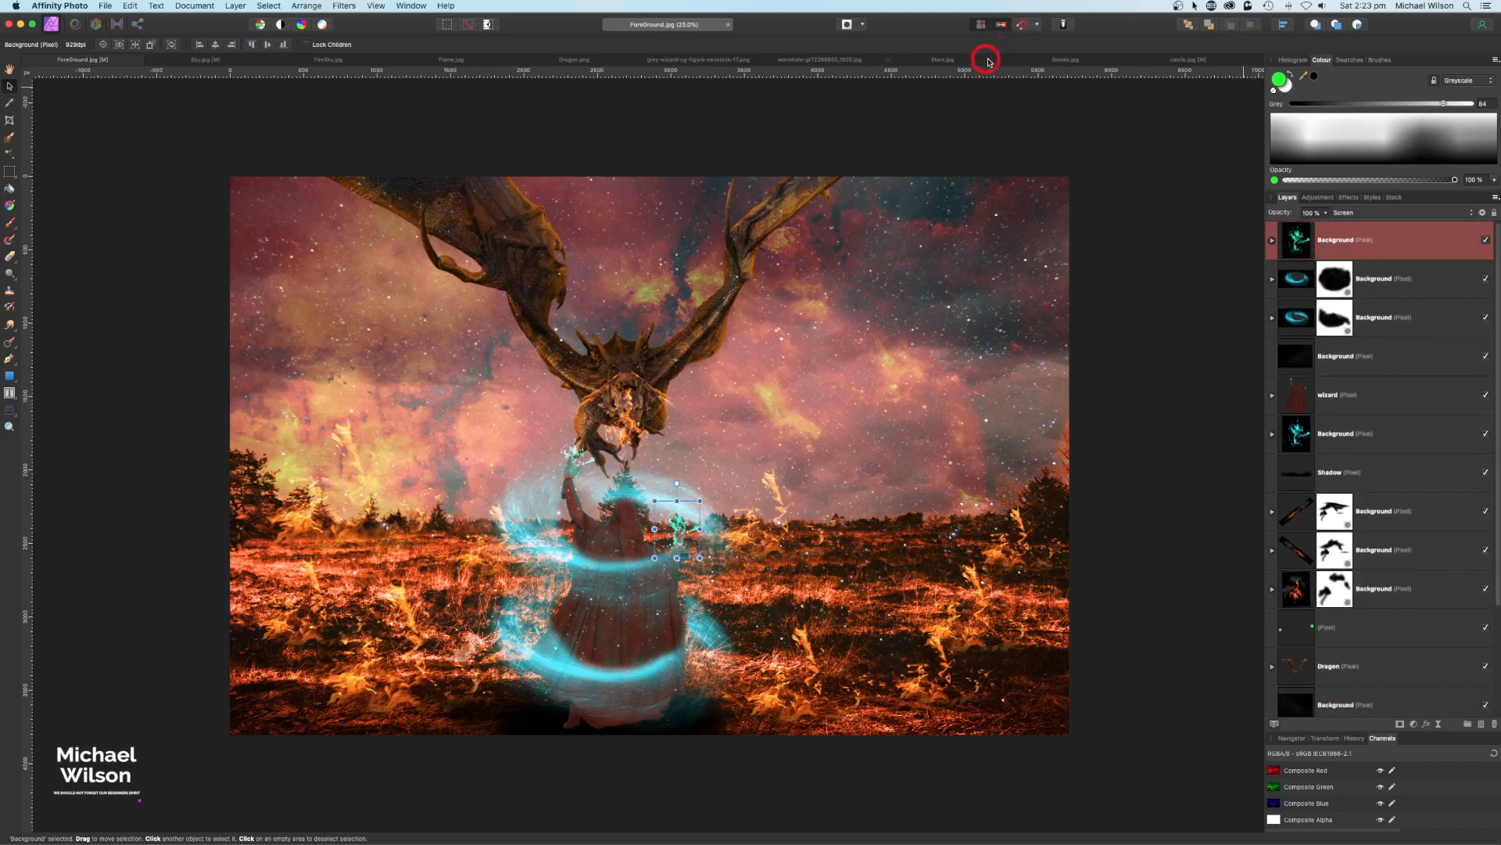
pyautogui.click(1049, 61)
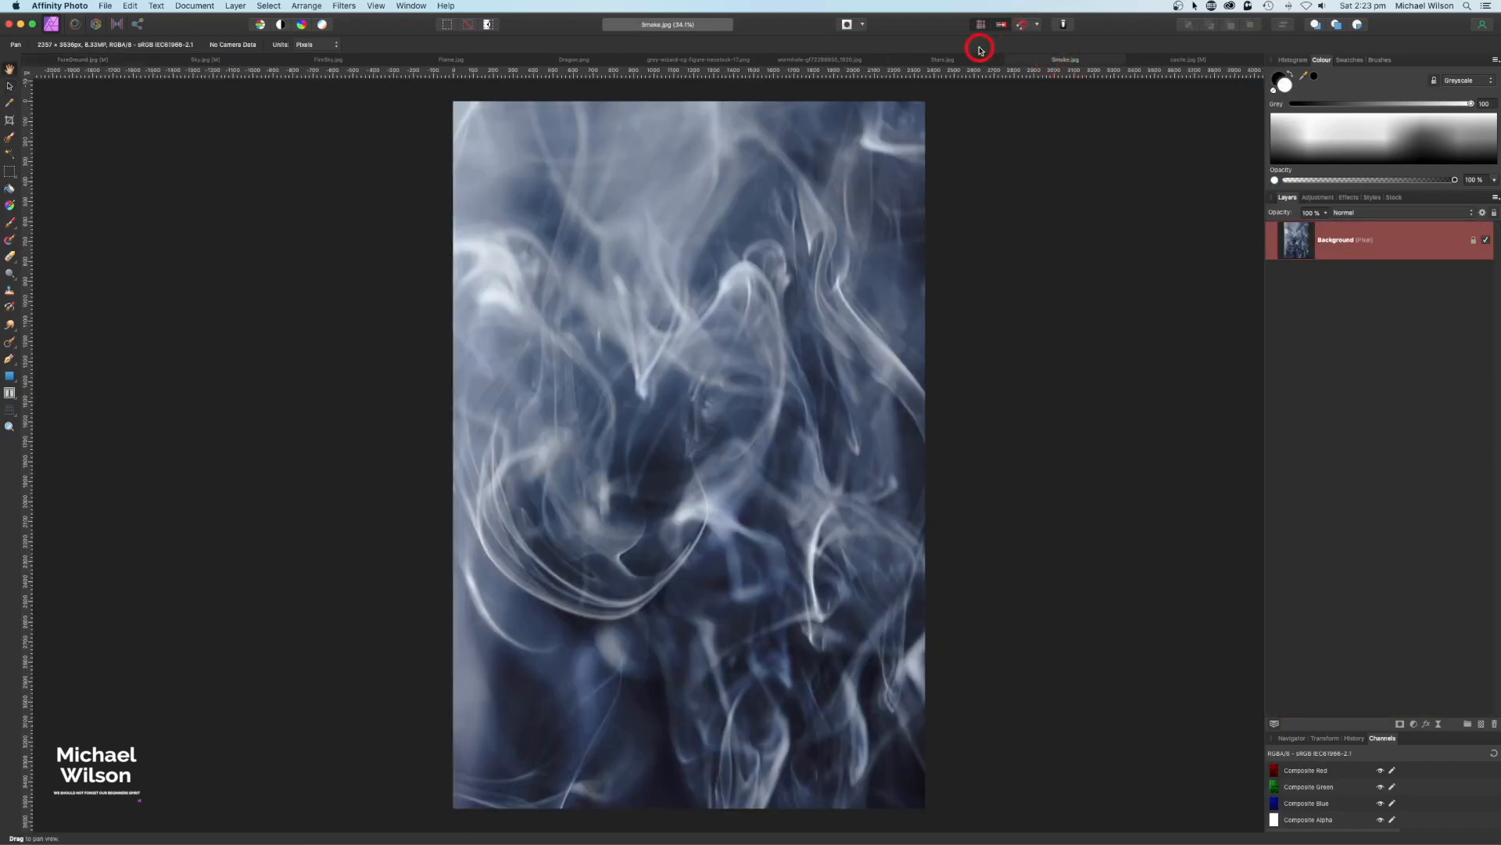
pyautogui.click(61, 59)
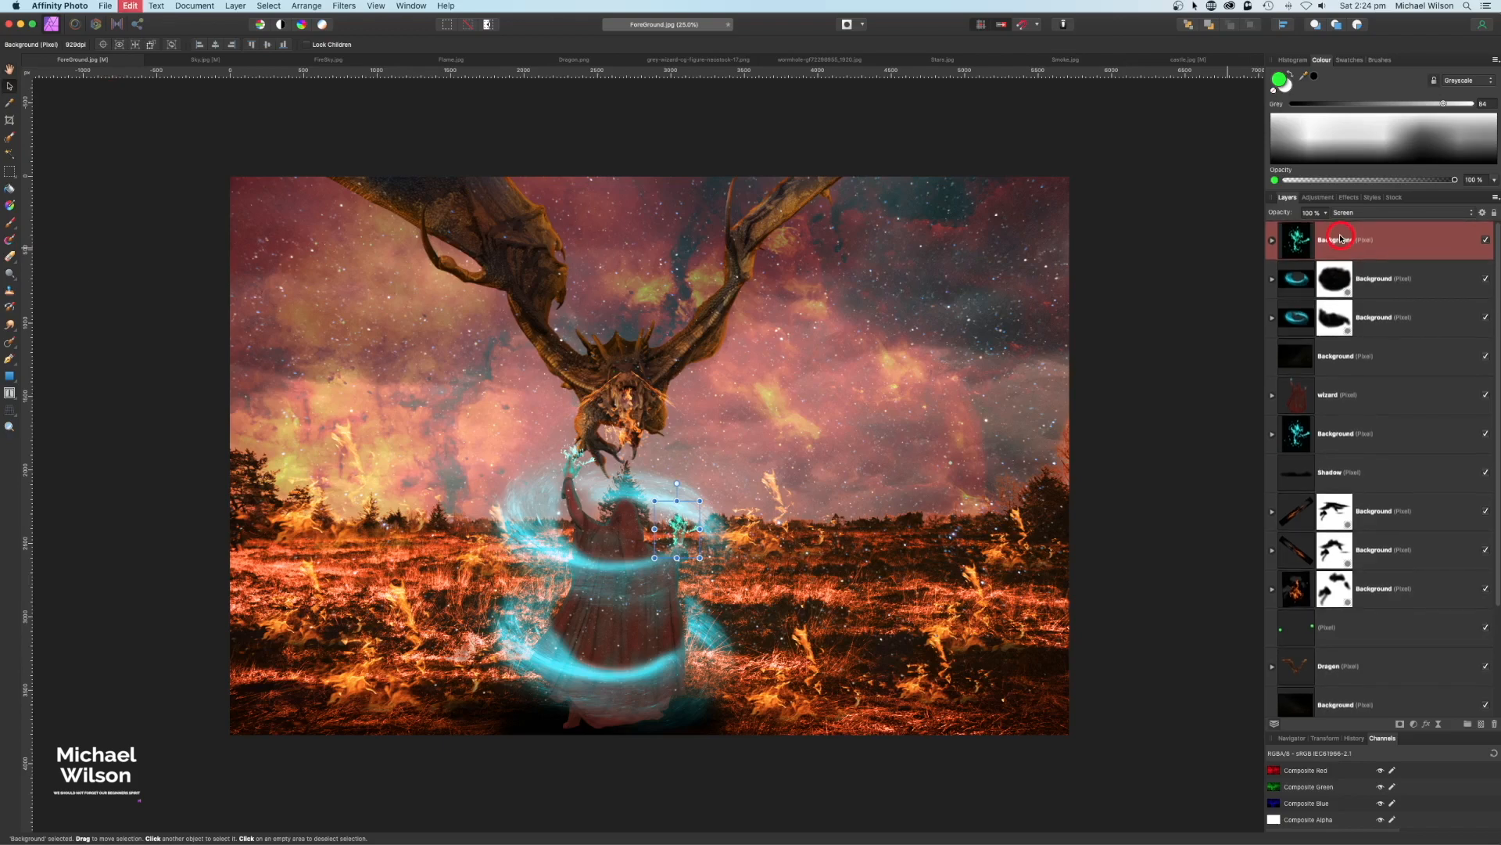
pyautogui.press('super+v')
# Set the smoke layer's blend mode to Average and lower its opacity to about 25%
pyautogui.click(1365, 215)
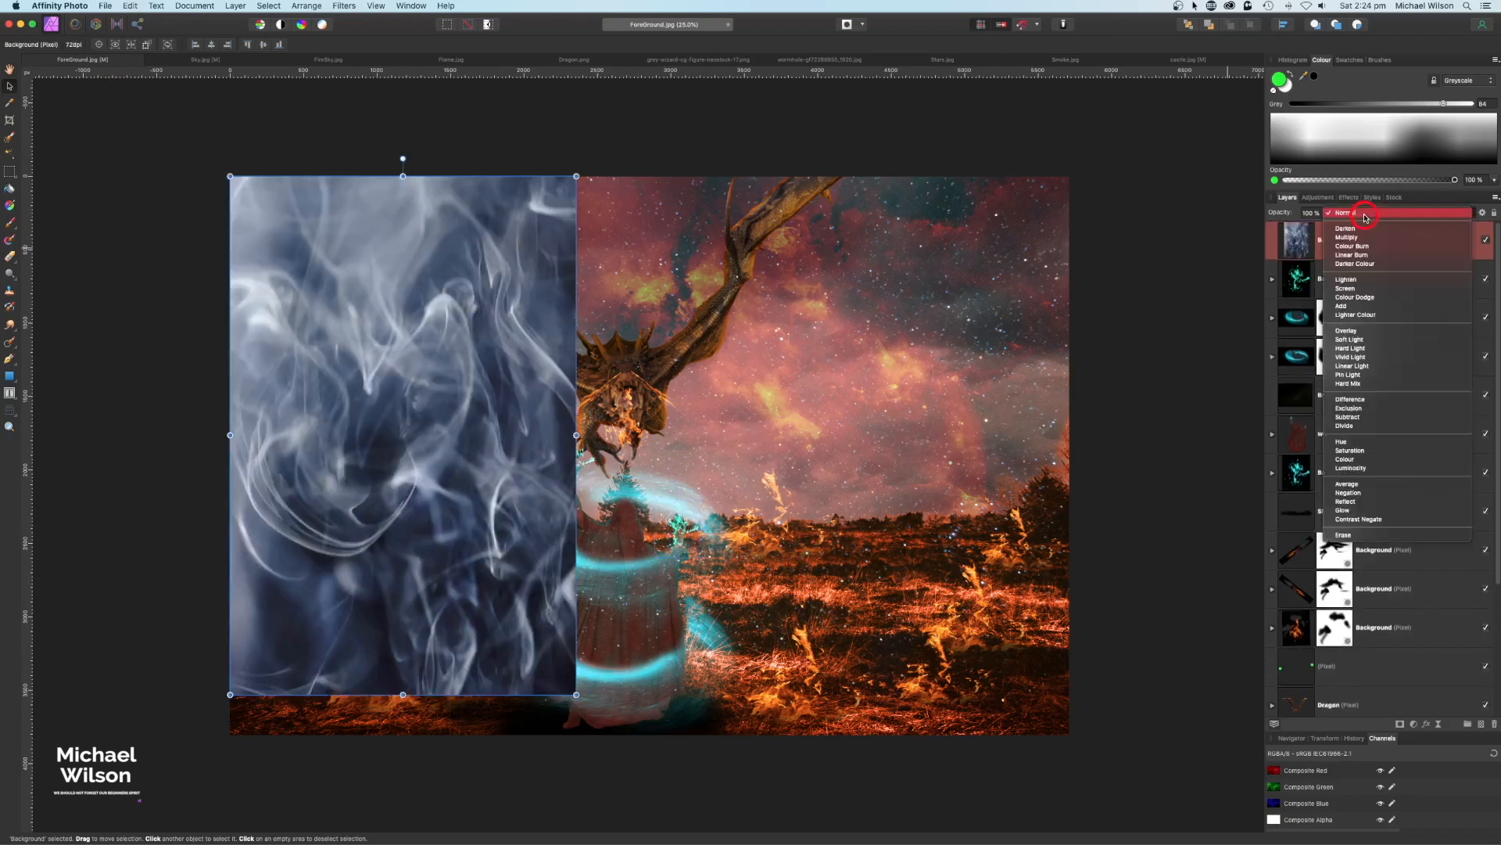
pyautogui.click(1362, 485)
pyautogui.click(1327, 214)
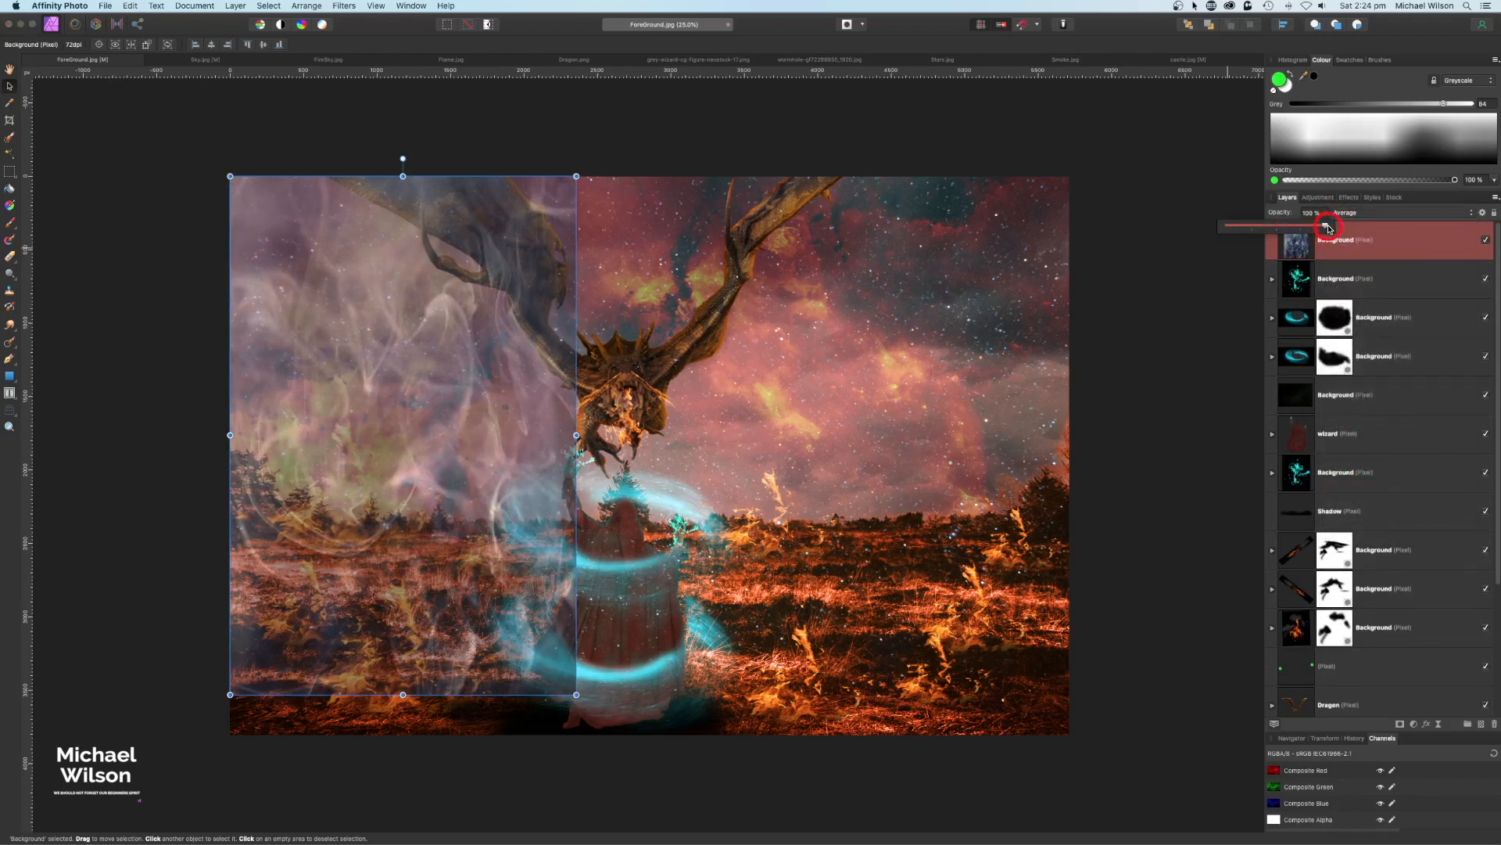
pyautogui.moveTo(1328, 228); pyautogui.dragTo(1257, 230)
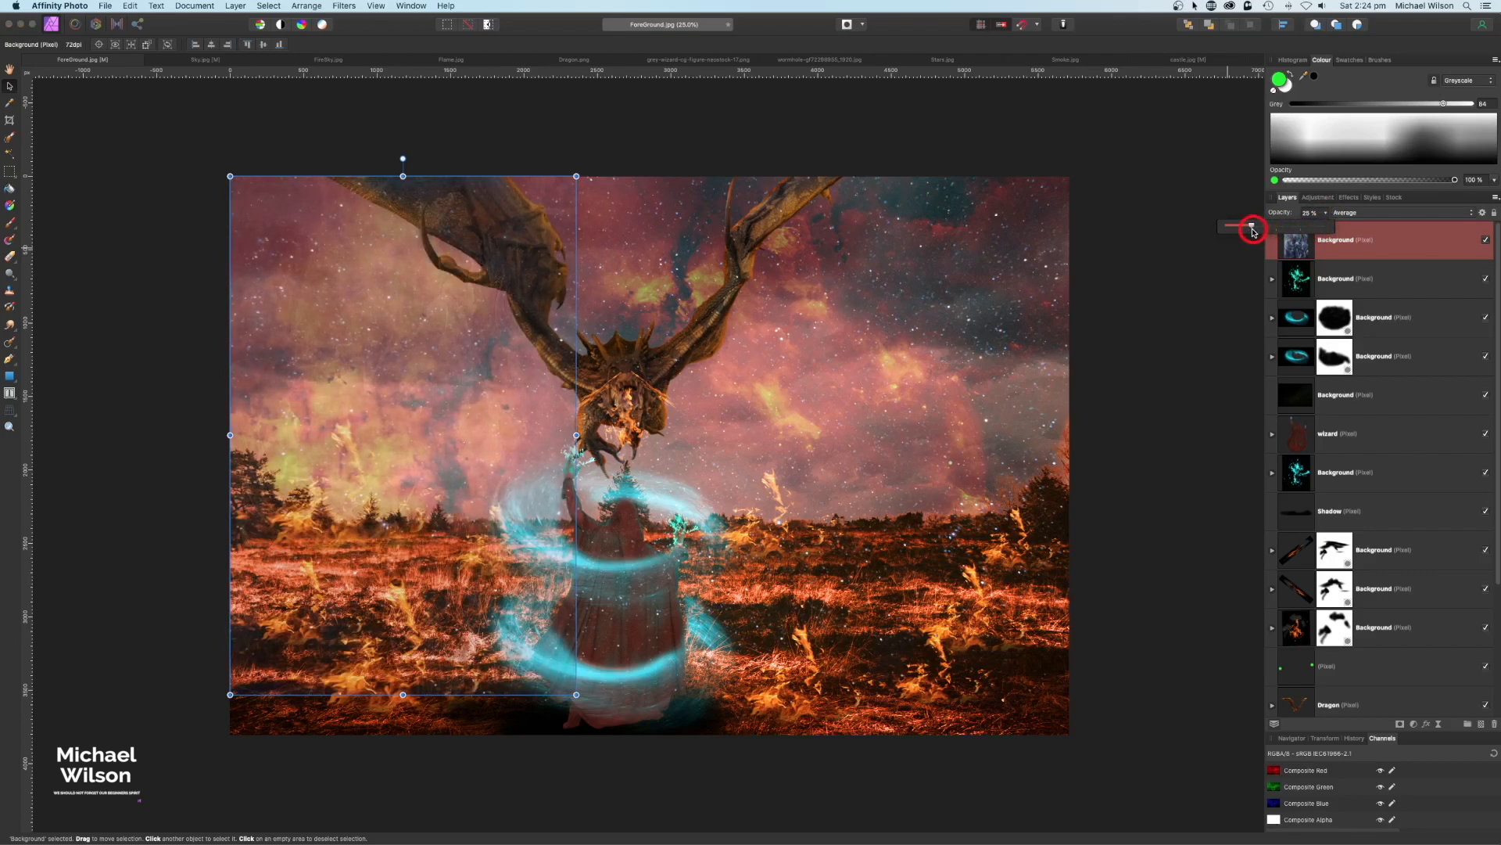
# Enlarge the smoke layer proportionally to span the full canvas width and shift it up to cover the whole image
pyautogui.press('super+minus')
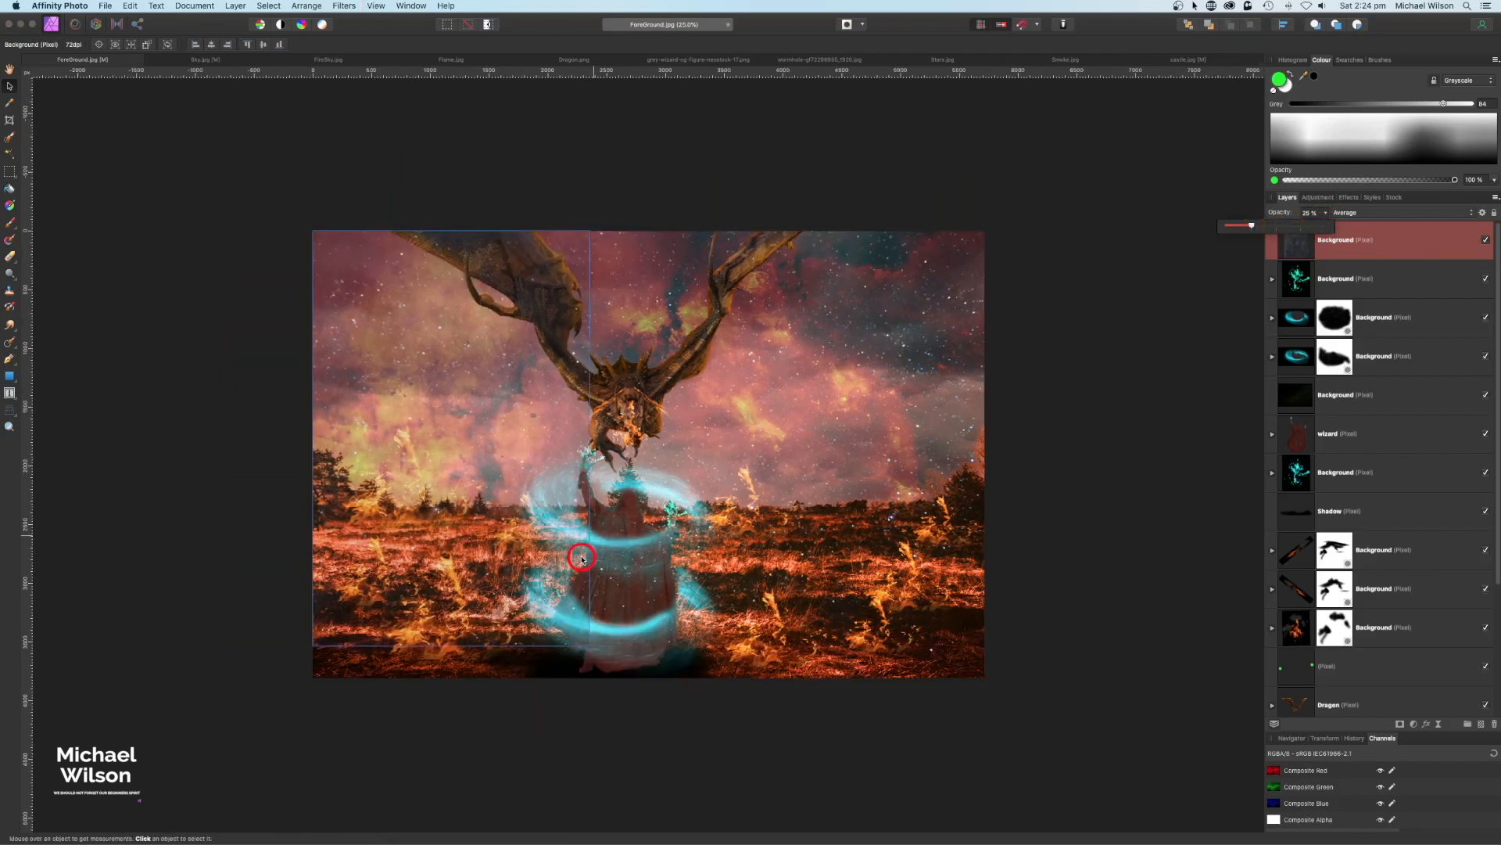
pyautogui.click(124, 144)
pyautogui.moveTo(591, 645); pyautogui.dragTo(773, 725)
pyautogui.press('super+minus')
pyautogui.press('super+minus')
pyautogui.press('super+minus')
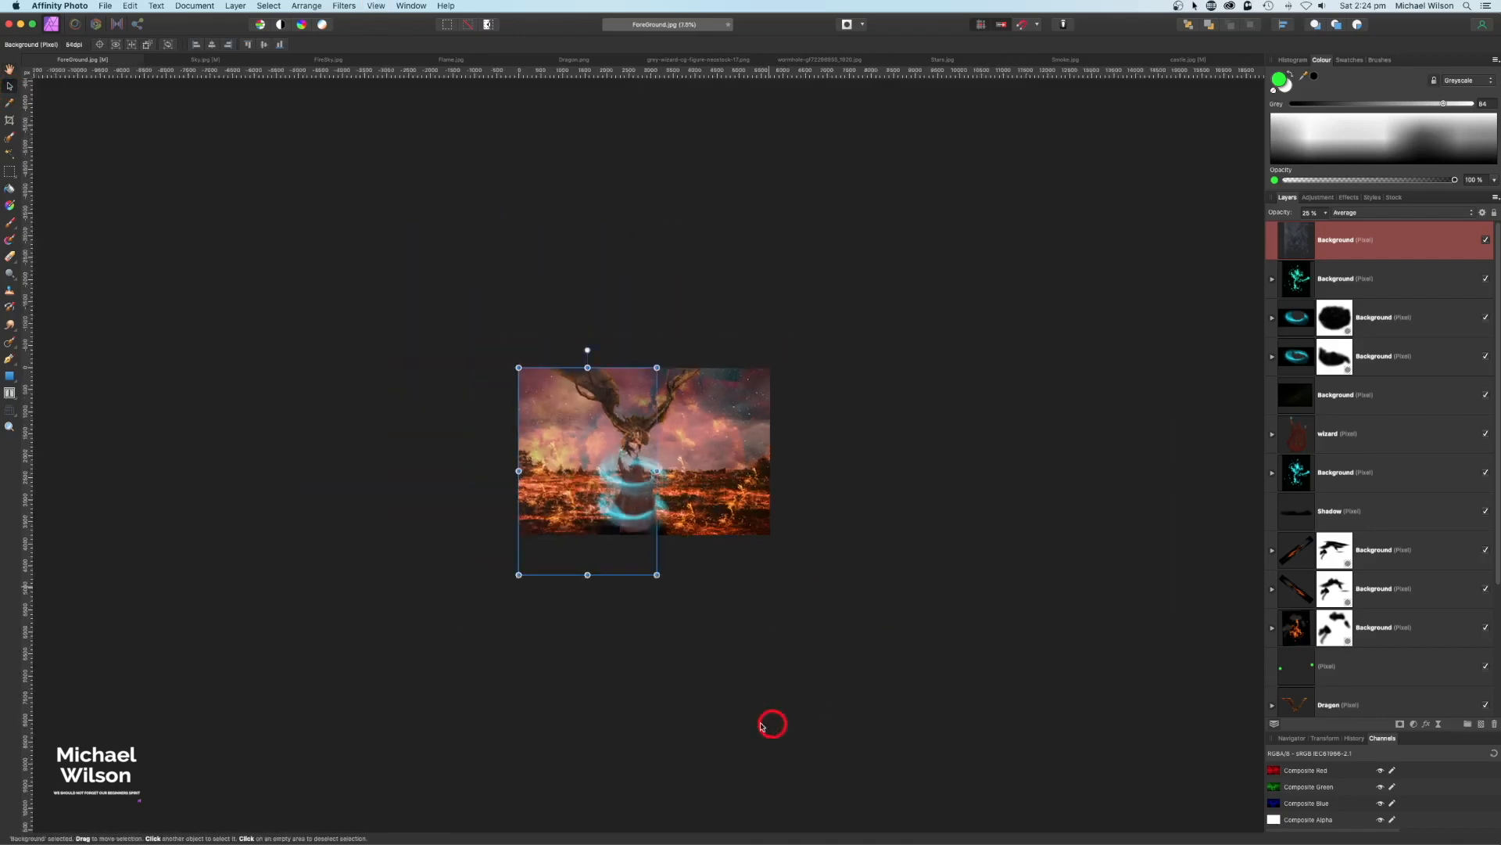
pyautogui.moveTo(659, 577); pyautogui.dragTo(850, 702)
pyautogui.moveTo(720, 694); pyautogui.dragTo(718, 628)
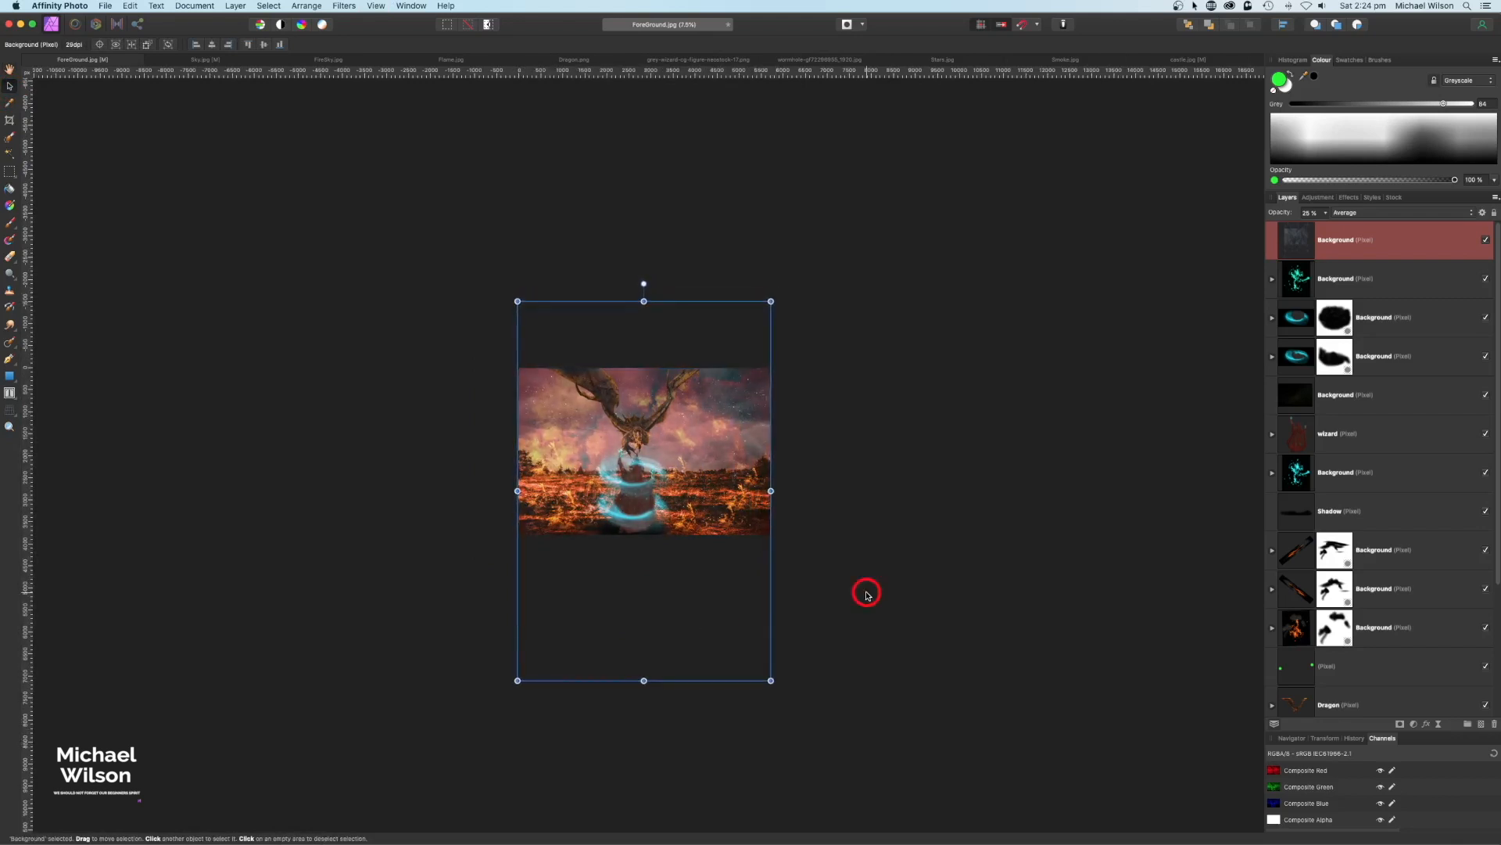
# Copy the cut-out castle from castle.jpg and paste it directly above the Sky layer of the ForeGround.jpg composite
pyautogui.press('super+plus')
pyautogui.press('super+plus')
pyautogui.press('super+plus')
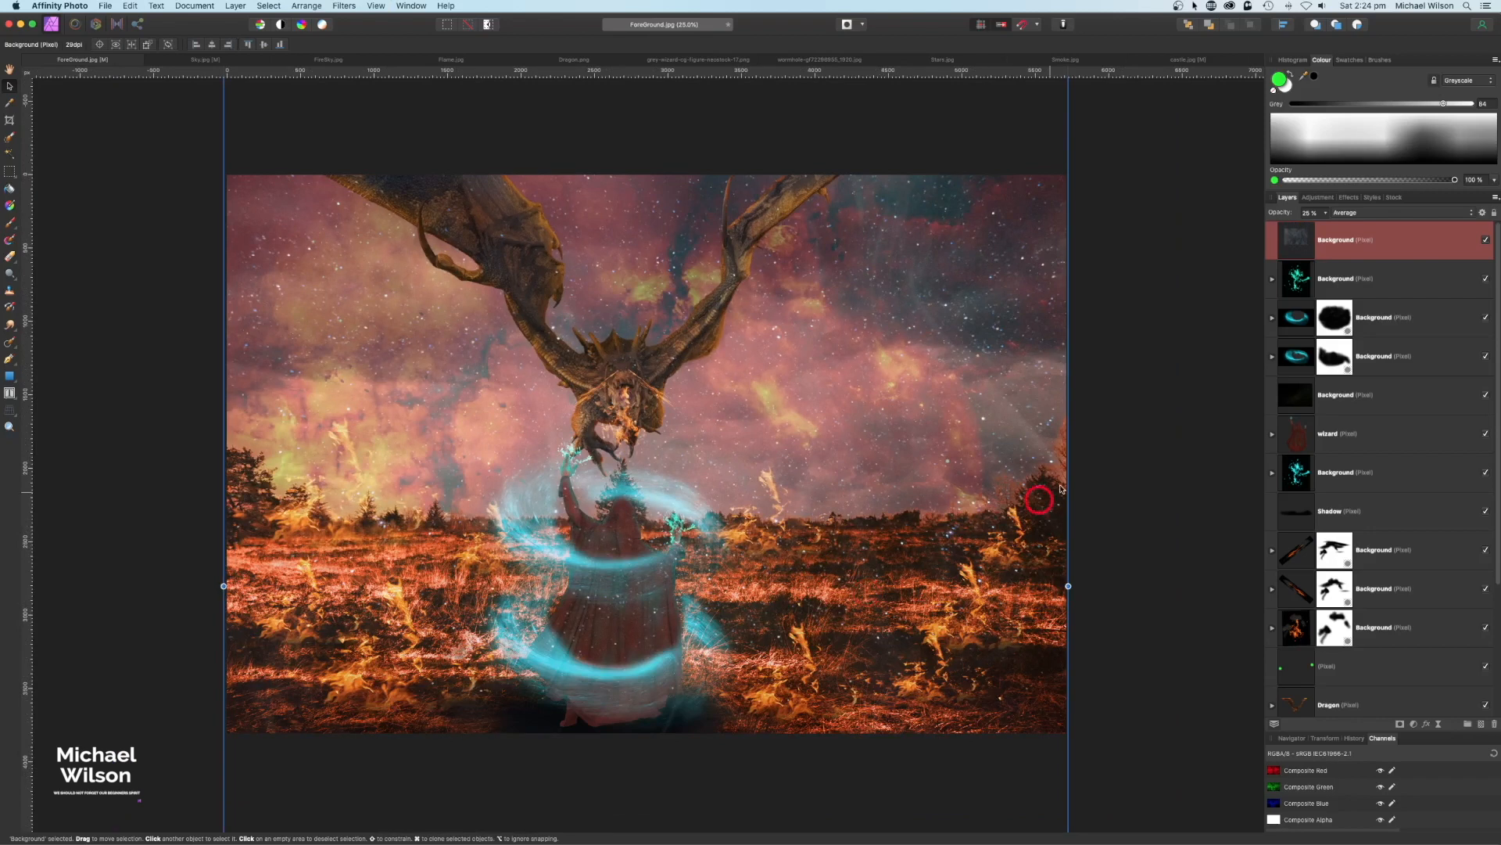
pyautogui.click(1225, 261)
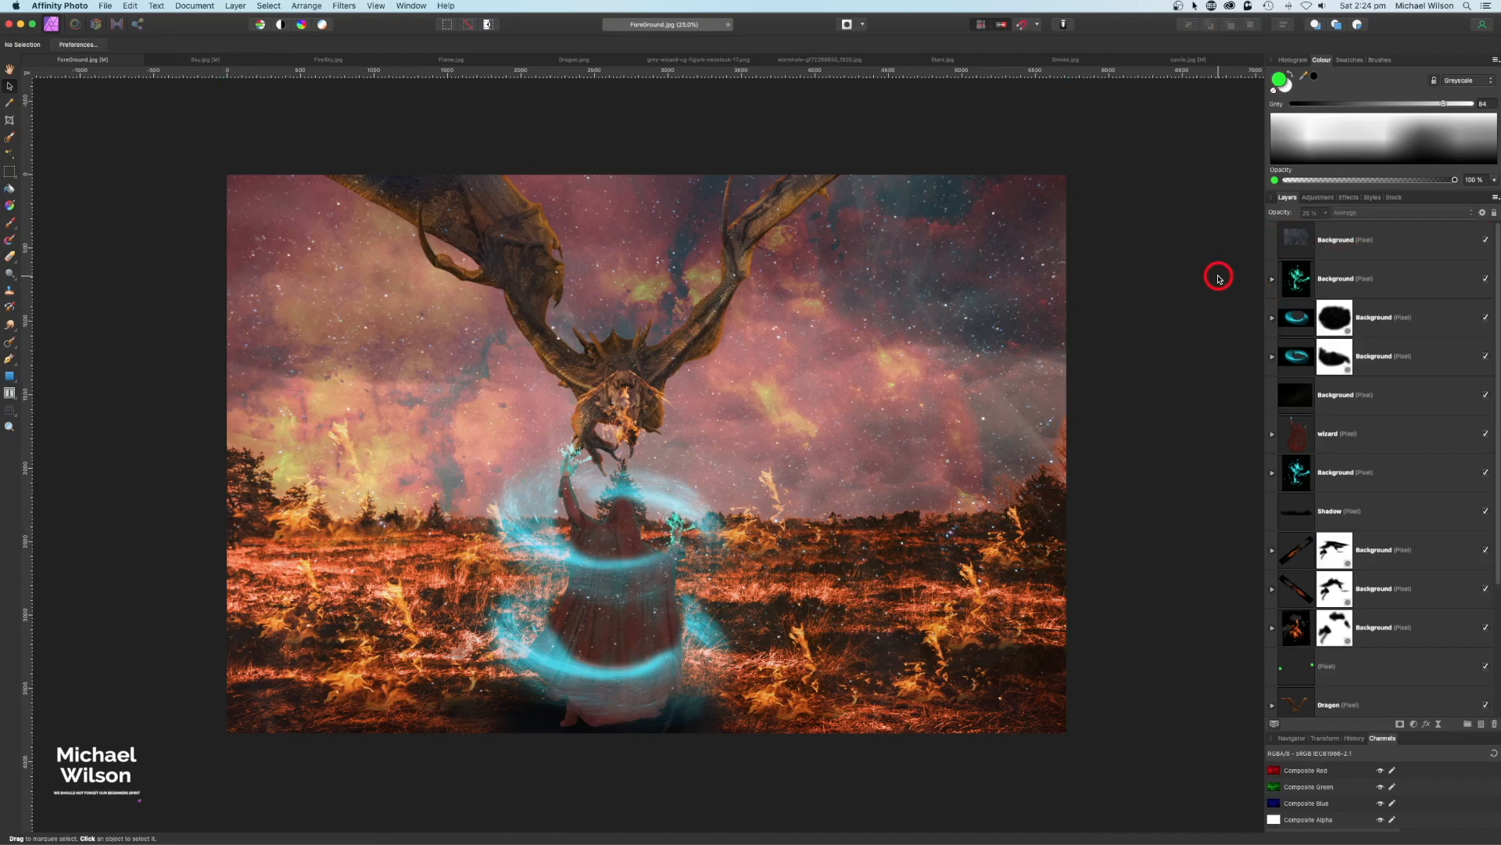
pyautogui.click(1173, 62)
pyautogui.press('w')
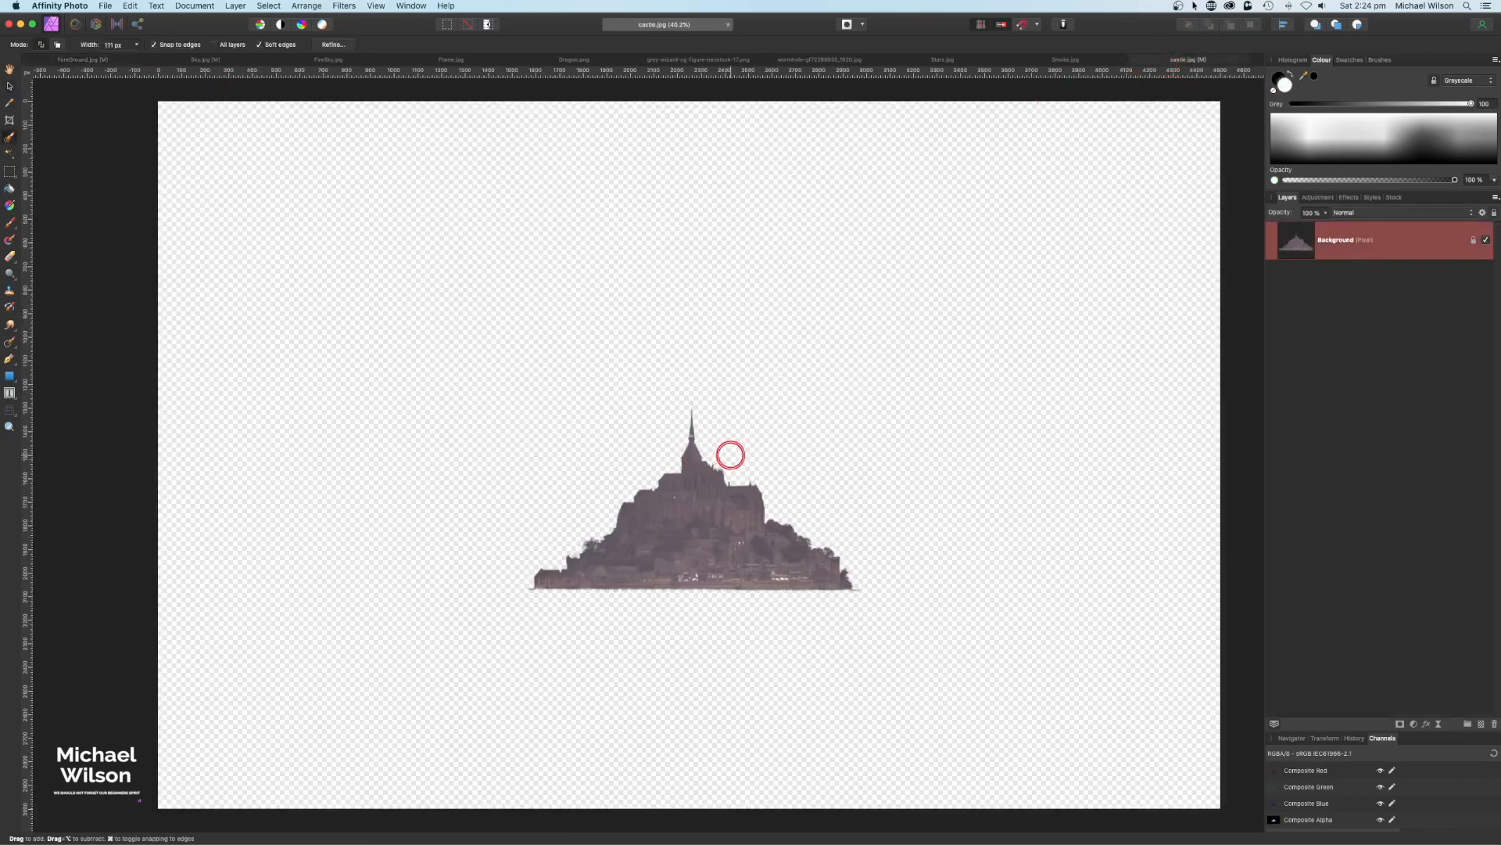
pyautogui.click(67, 61)
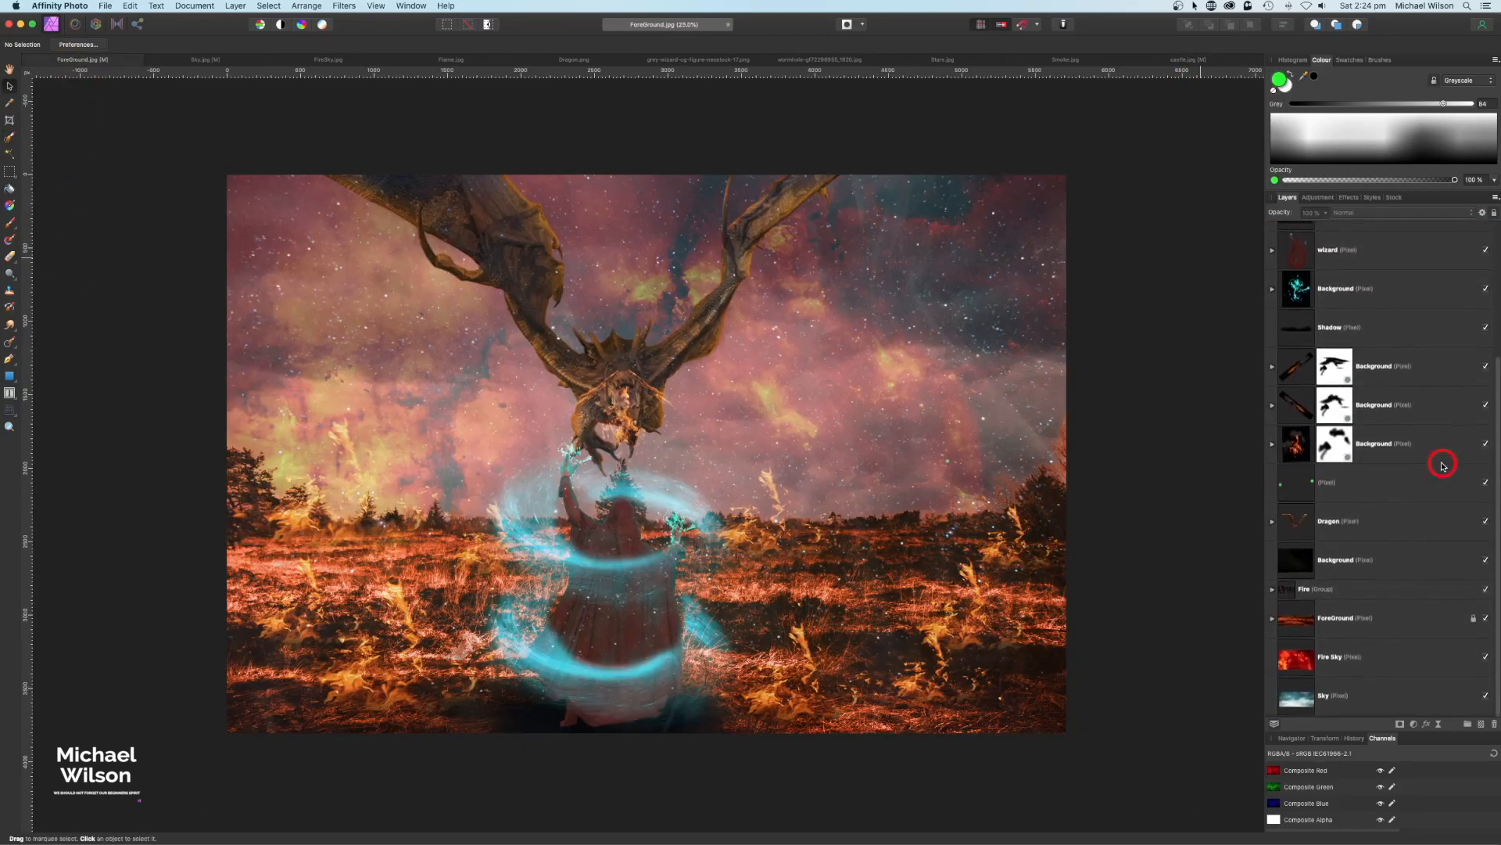
pyautogui.click(1342, 701)
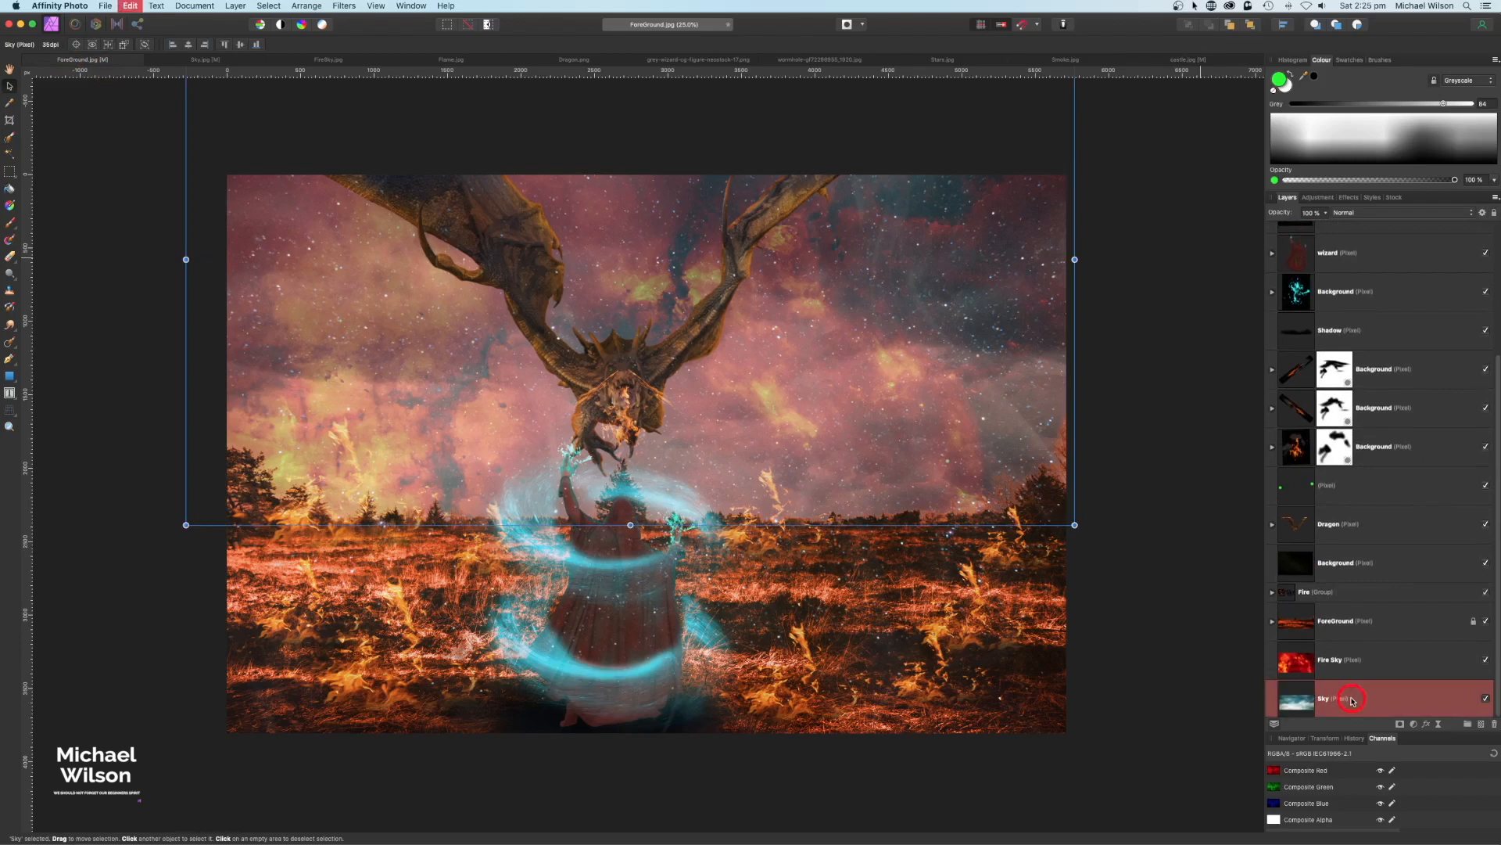
pyautogui.press('super+v')
# Scale the castle down onto the horizon just behind the dragon and wizard, and lower its opacity to about 25%
pyautogui.moveTo(548, 444); pyautogui.dragTo(854, 532)
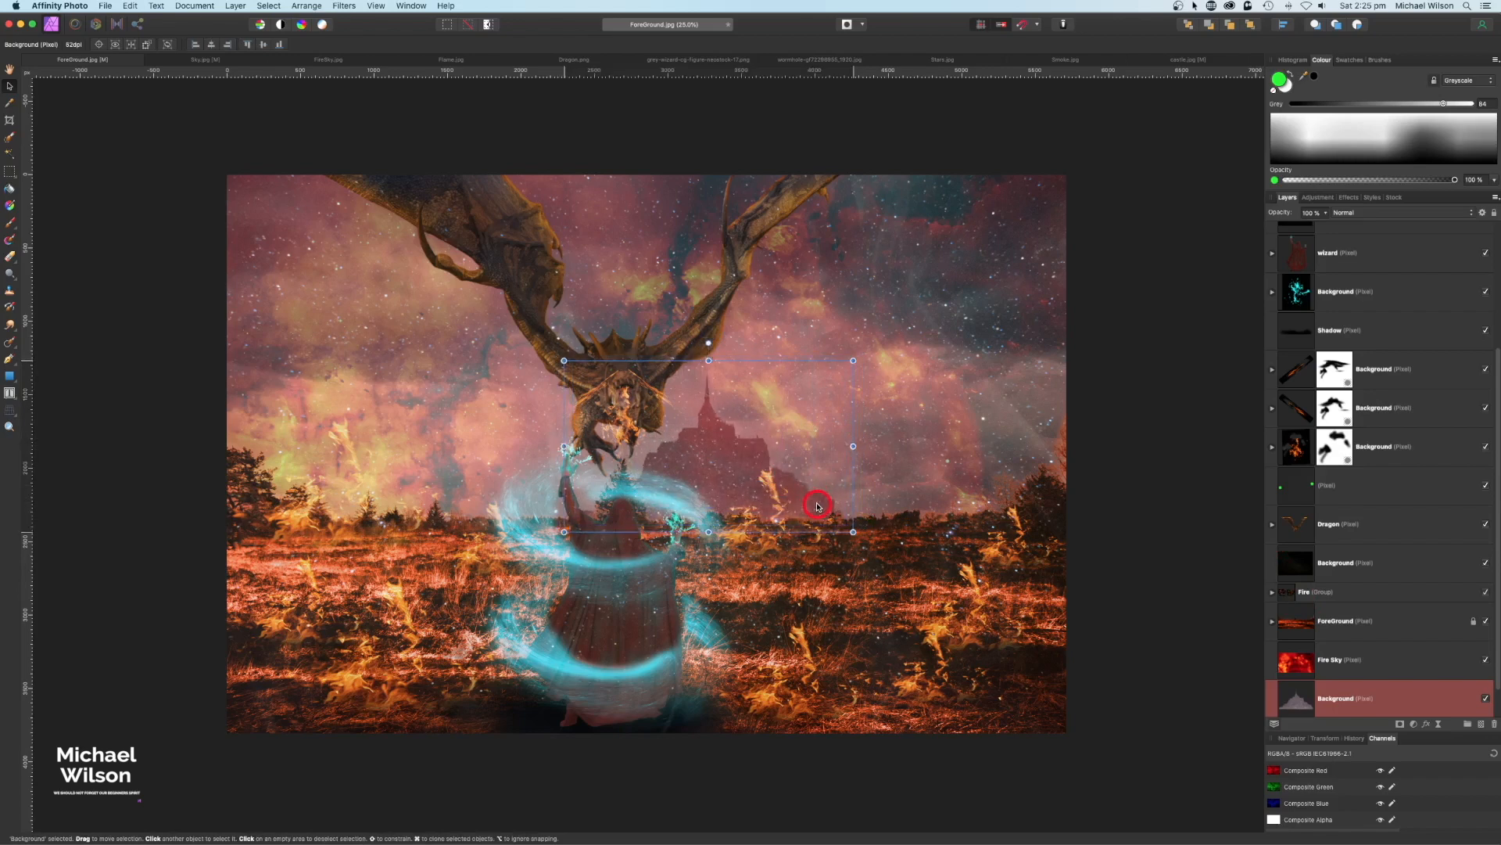
pyautogui.click(1327, 216)
pyautogui.moveTo(1330, 226); pyautogui.dragTo(1259, 228)
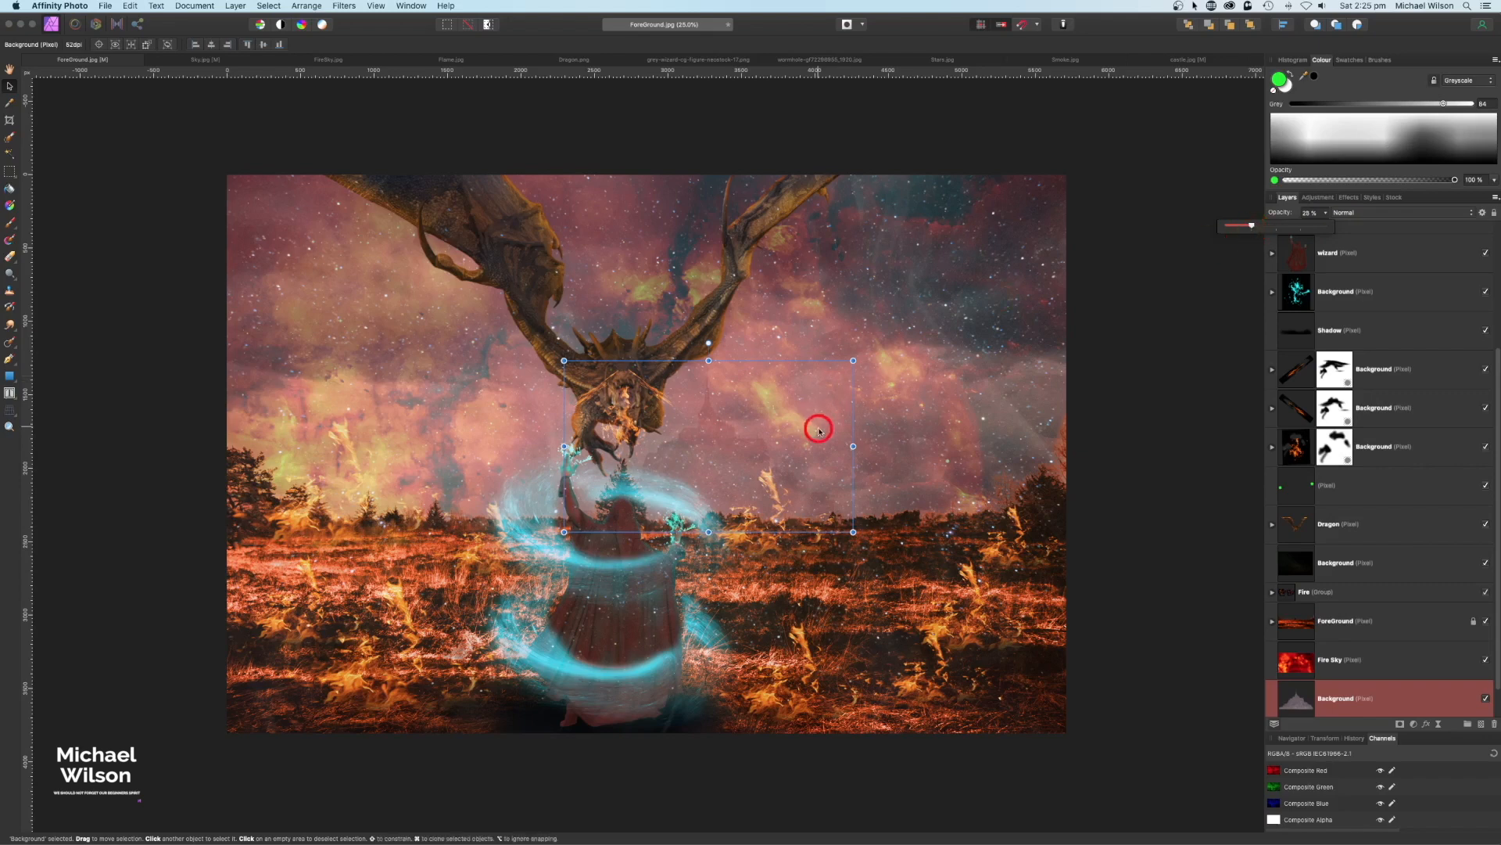
pyautogui.click(1189, 435)
pyautogui.scroll(-2, 1392, 636)
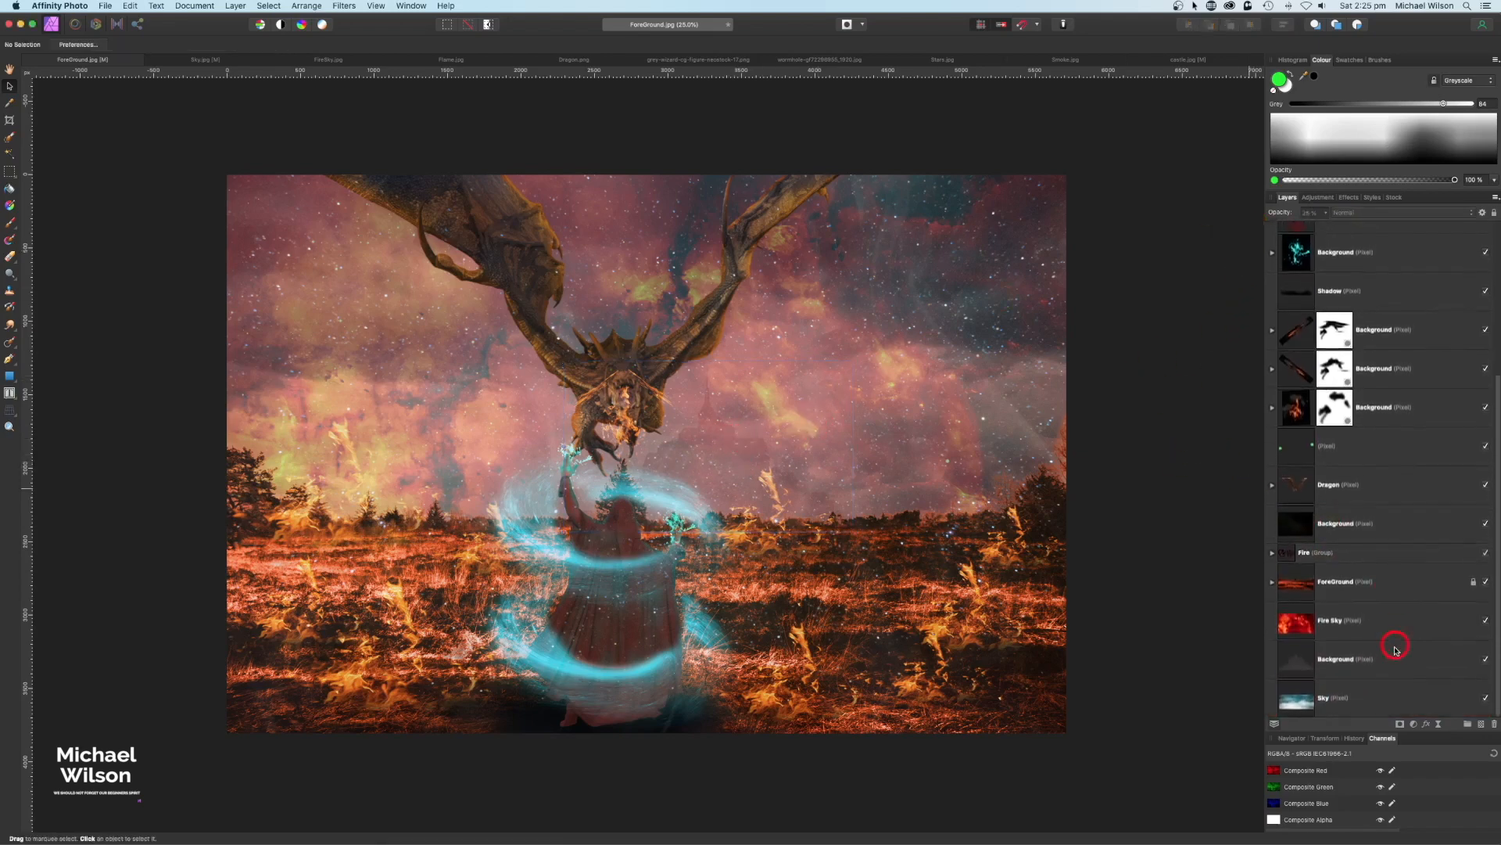
# Enable an Outer Glow layer effect on the castle layer and increase its radius
pyautogui.click(1426, 726)
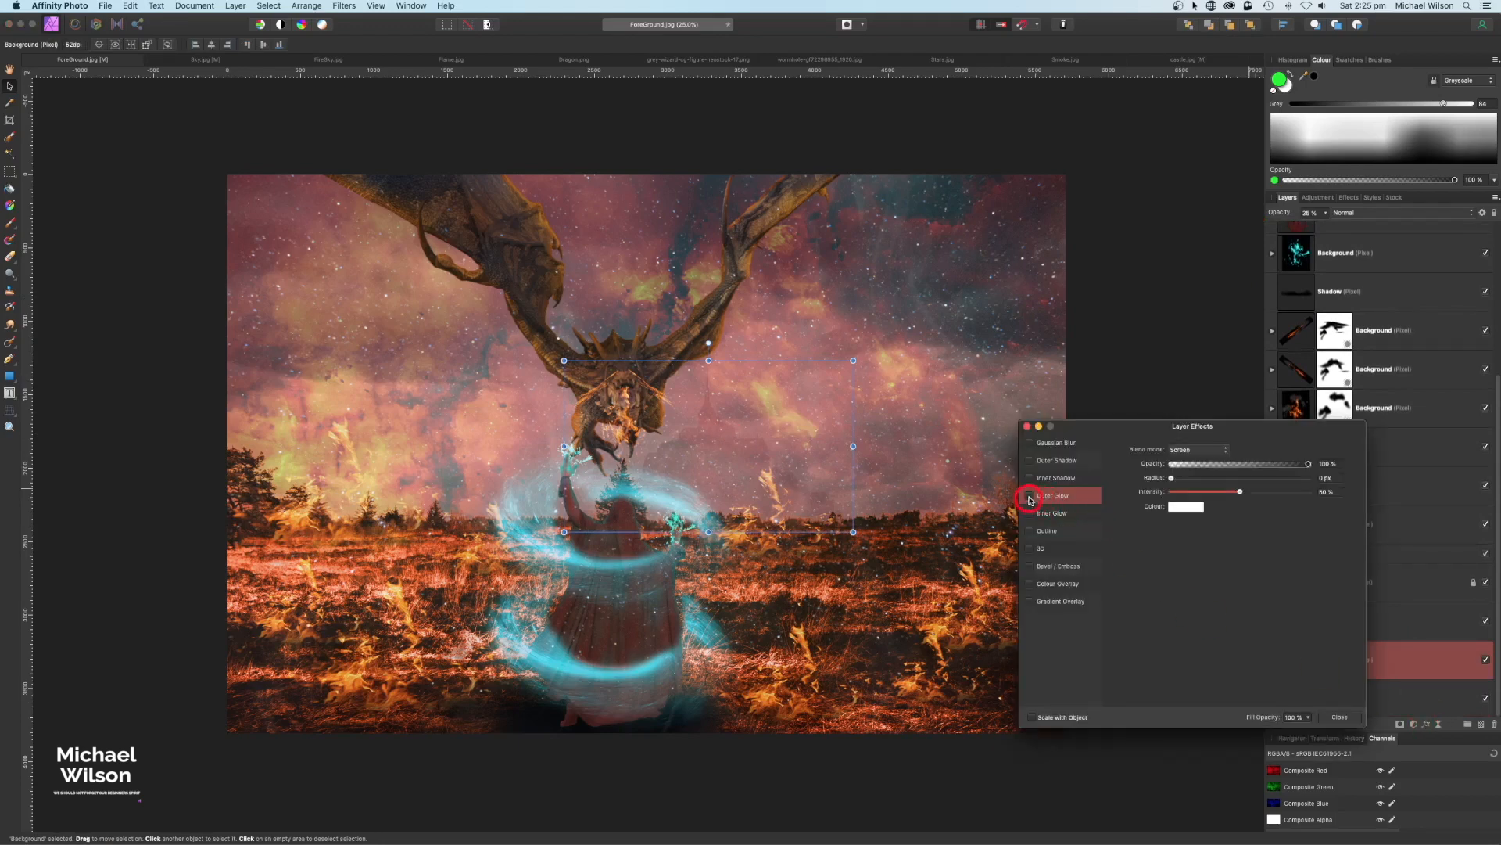
pyautogui.click(1177, 509)
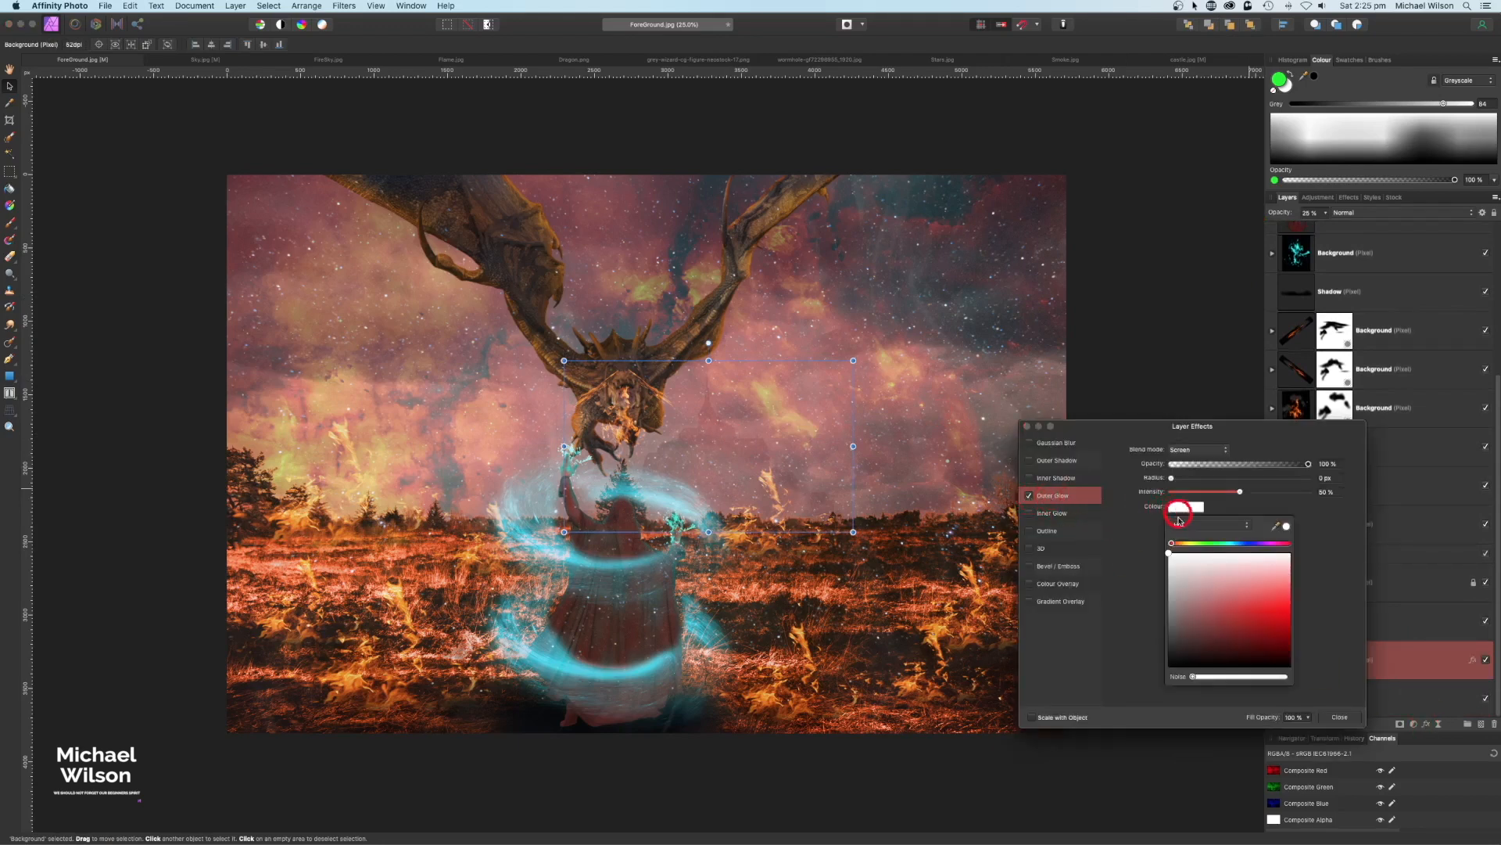
pyautogui.moveTo(1186, 545); pyautogui.dragTo(1178, 546)
pyautogui.click(1175, 482)
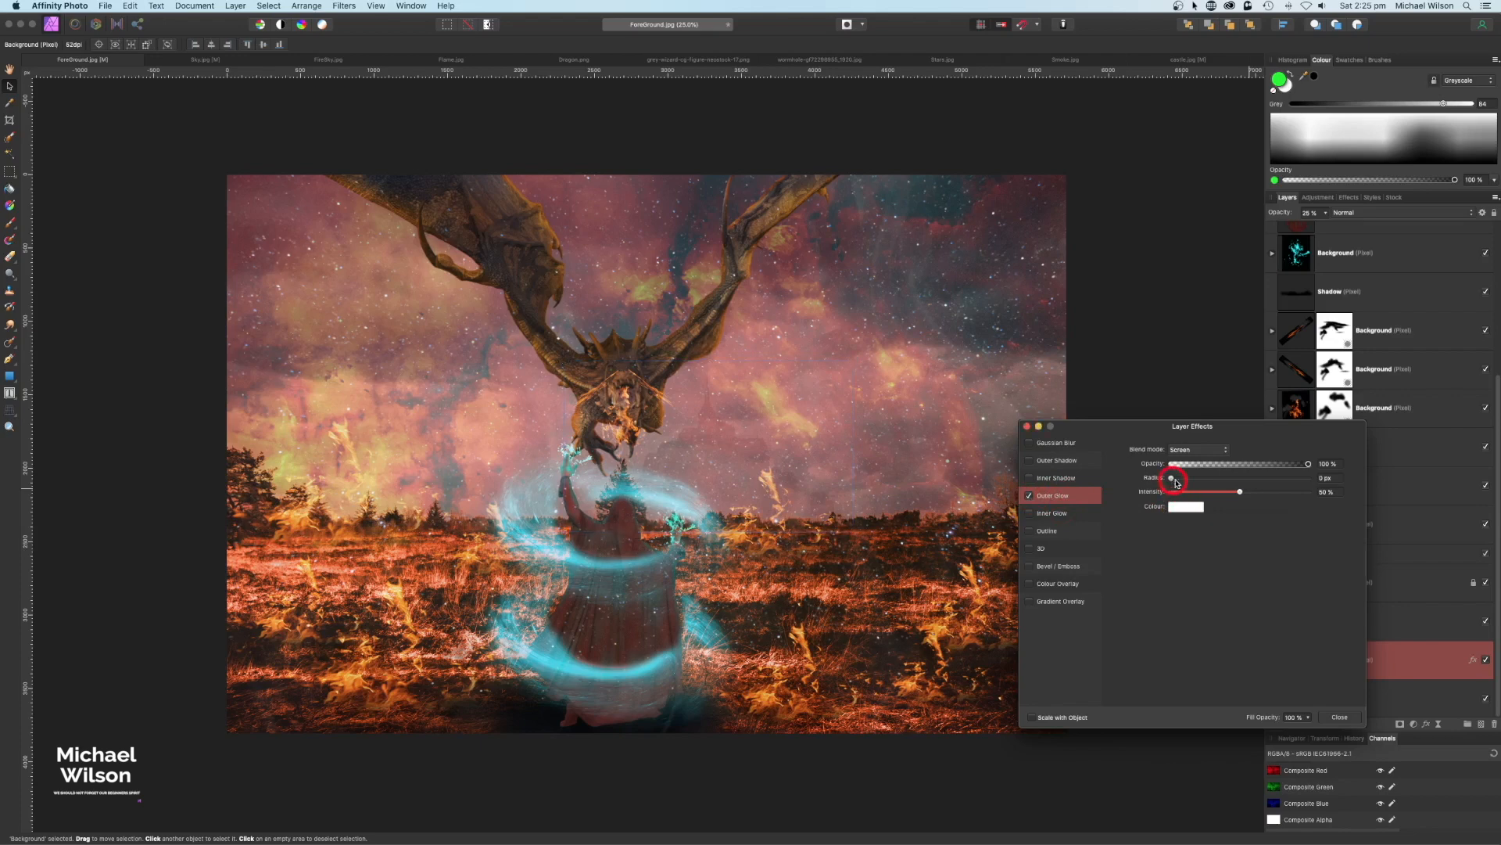
pyautogui.moveTo(1176, 482); pyautogui.dragTo(1292, 479)
pyautogui.click(1058, 479)
pyautogui.click(1055, 500)
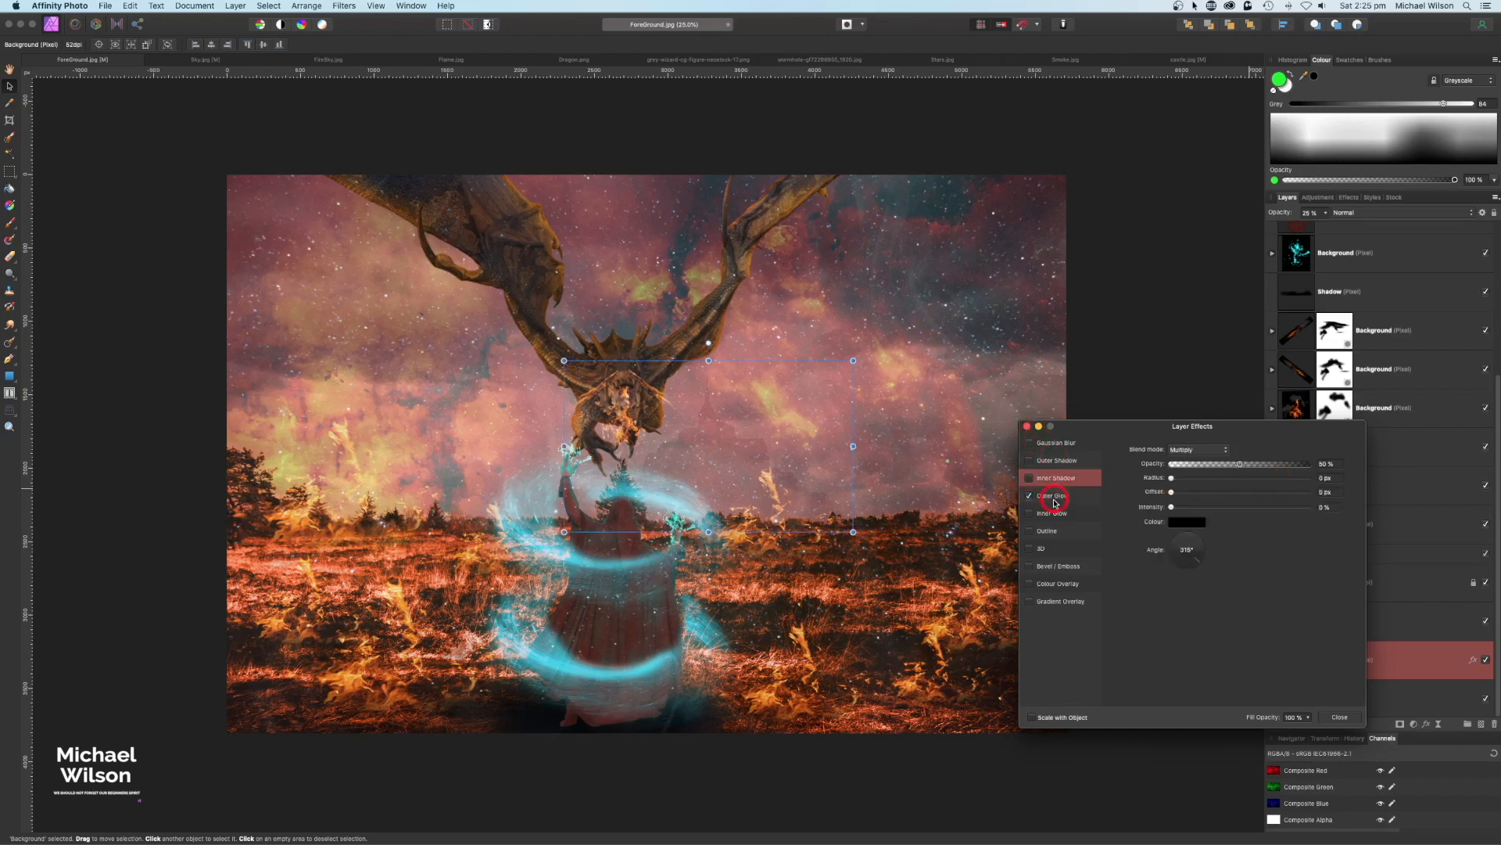
# Add an orange Inner Glow to the castle layer with a radius of about 78 px
pyautogui.click(1052, 514)
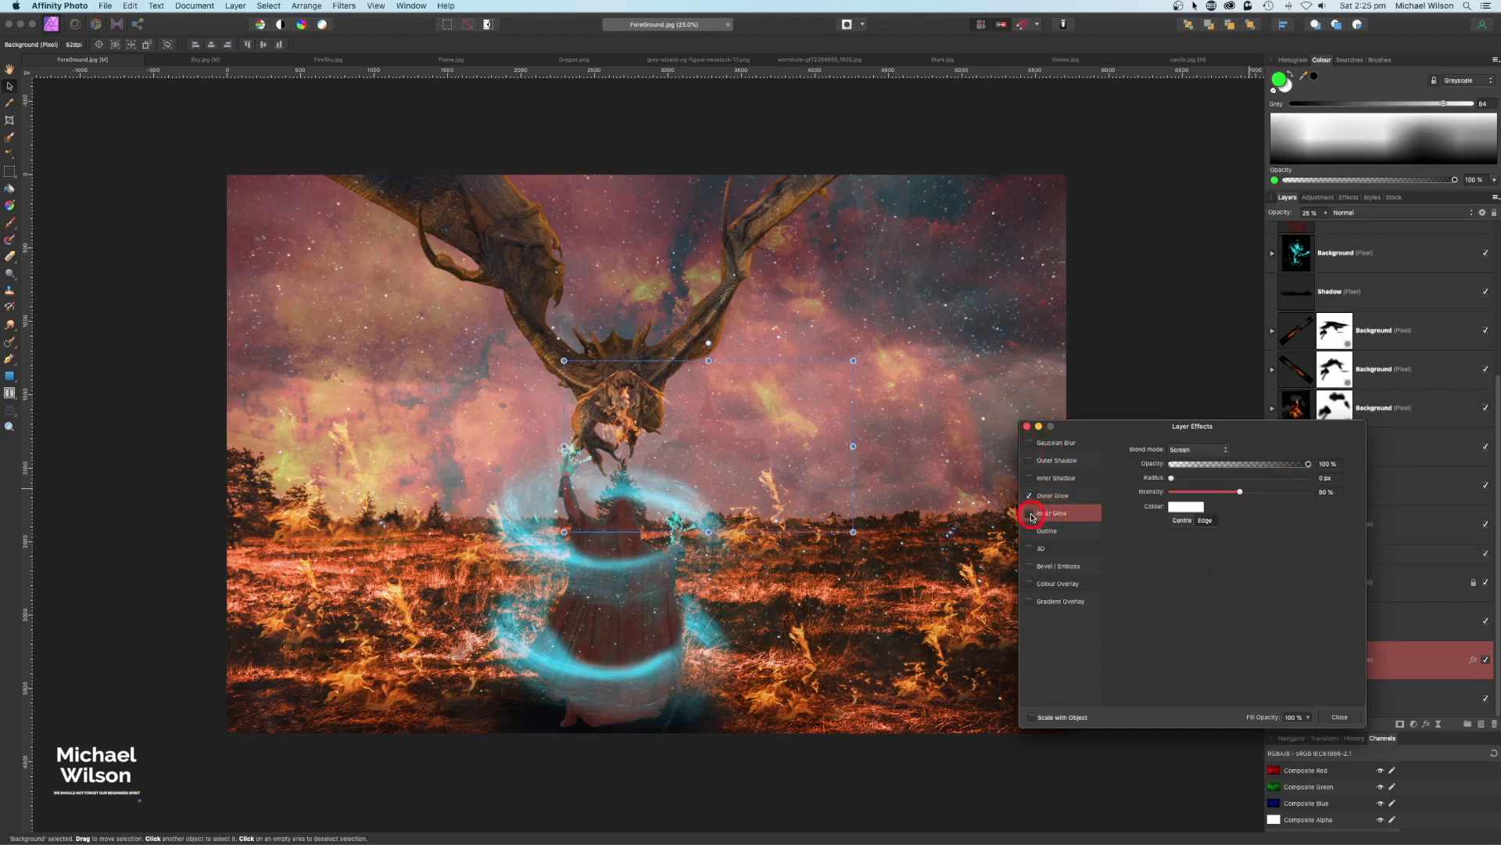
pyautogui.click(1183, 512)
pyautogui.click(1180, 543)
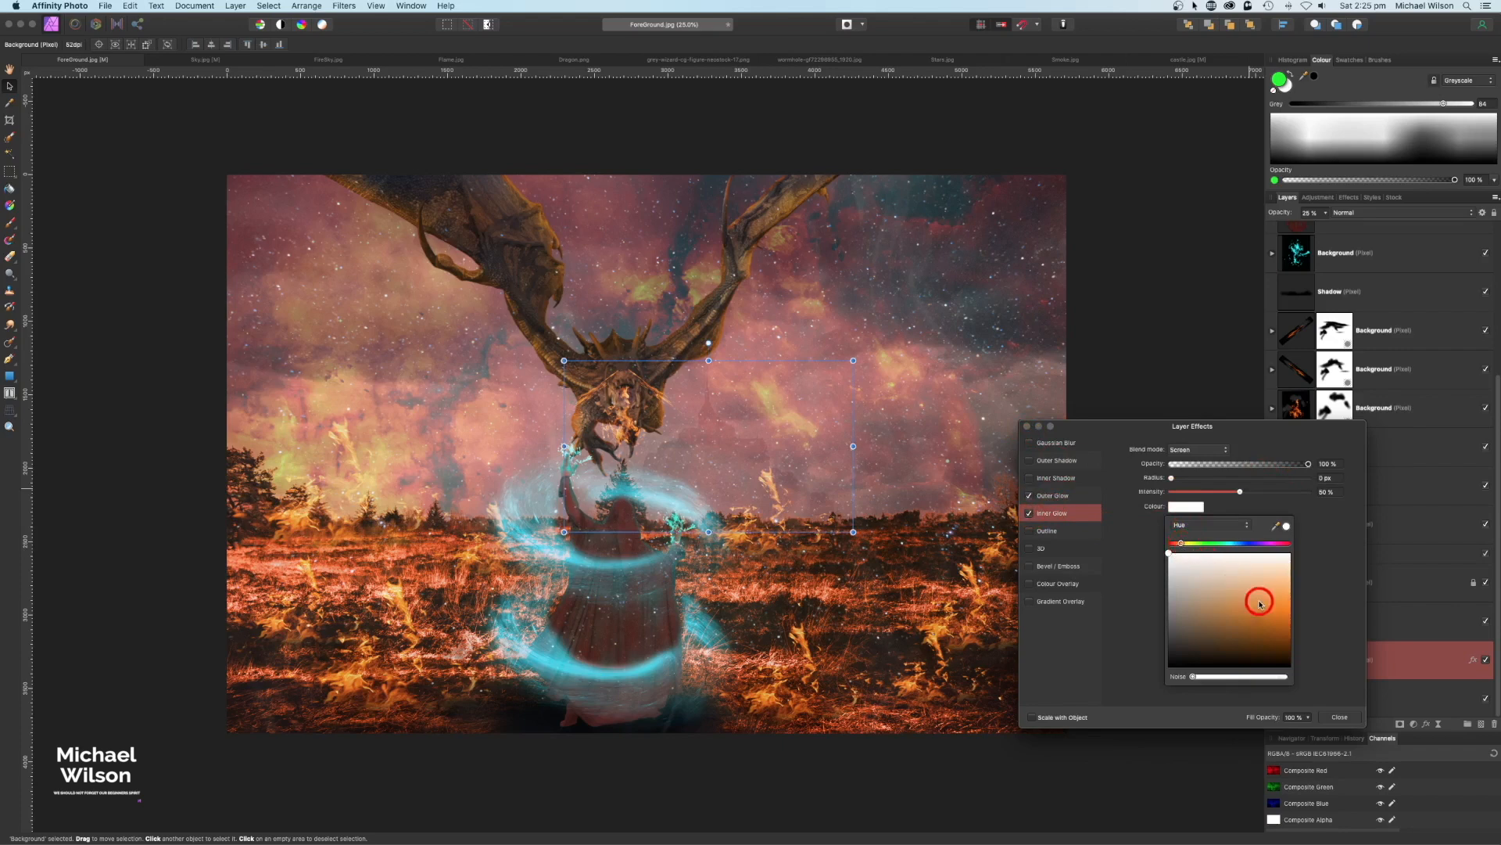
pyautogui.click(1233, 563)
pyautogui.click(1196, 479)
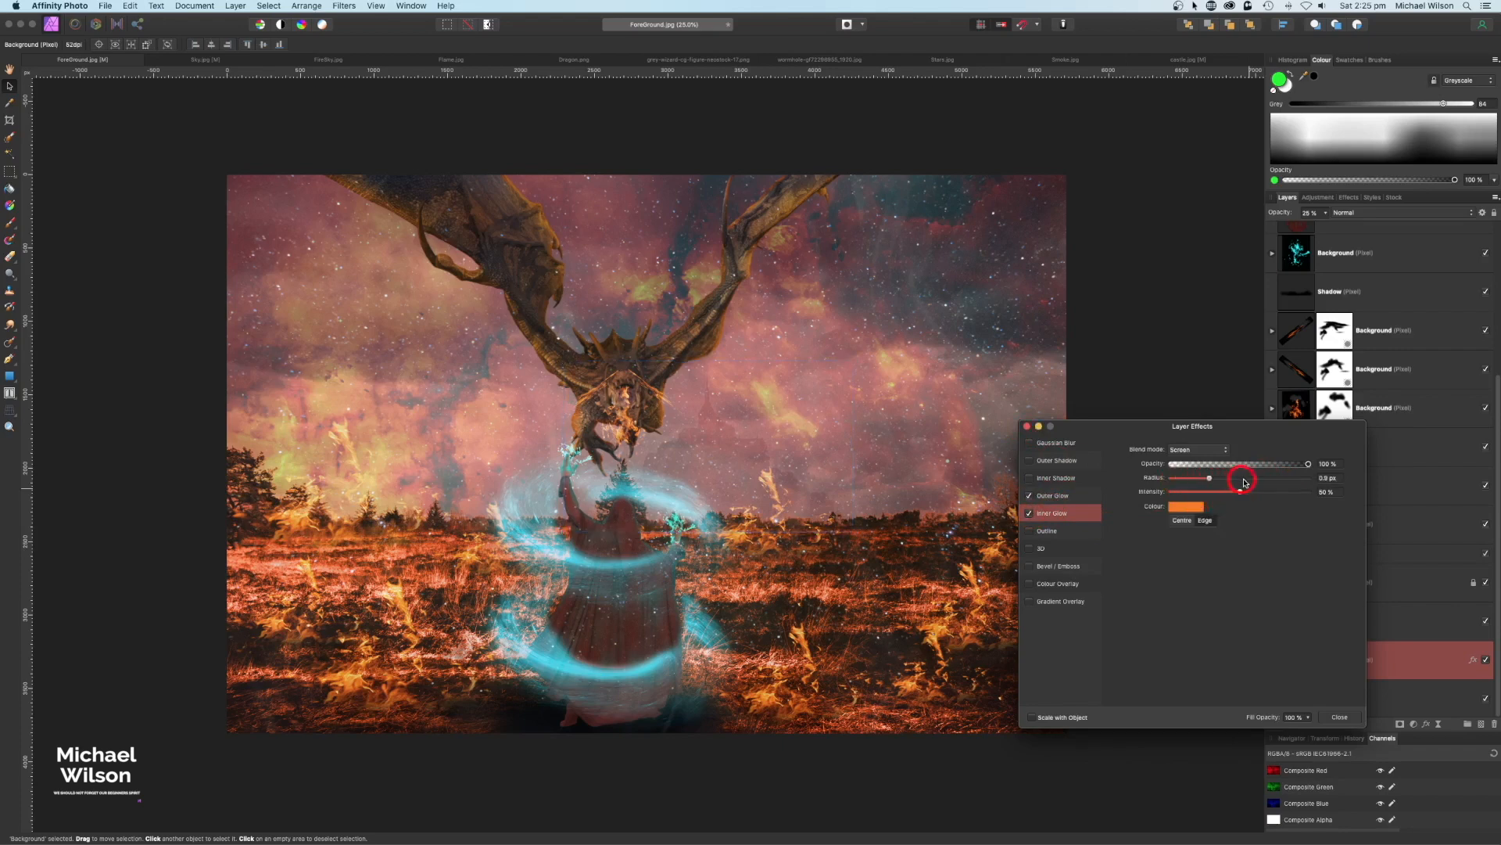
pyautogui.moveTo(1245, 482); pyautogui.dragTo(1303, 480)
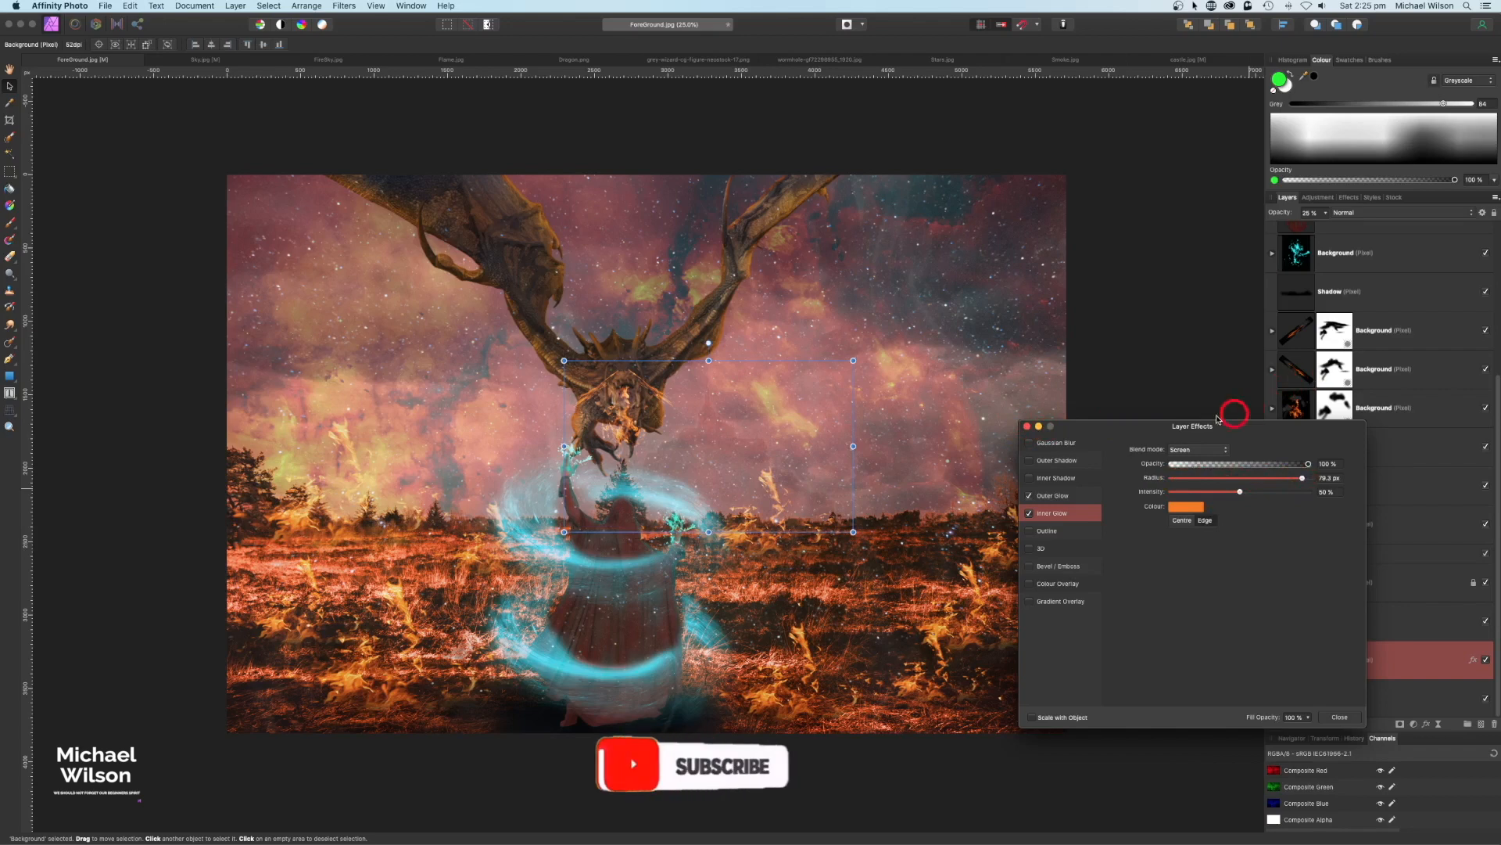
pyautogui.click(1027, 426)
# Raise the castle layer's opacity to about 46% and enlarge the castle slightly
pyautogui.moveTo(1327, 215); pyautogui.dragTo(1347, 227)
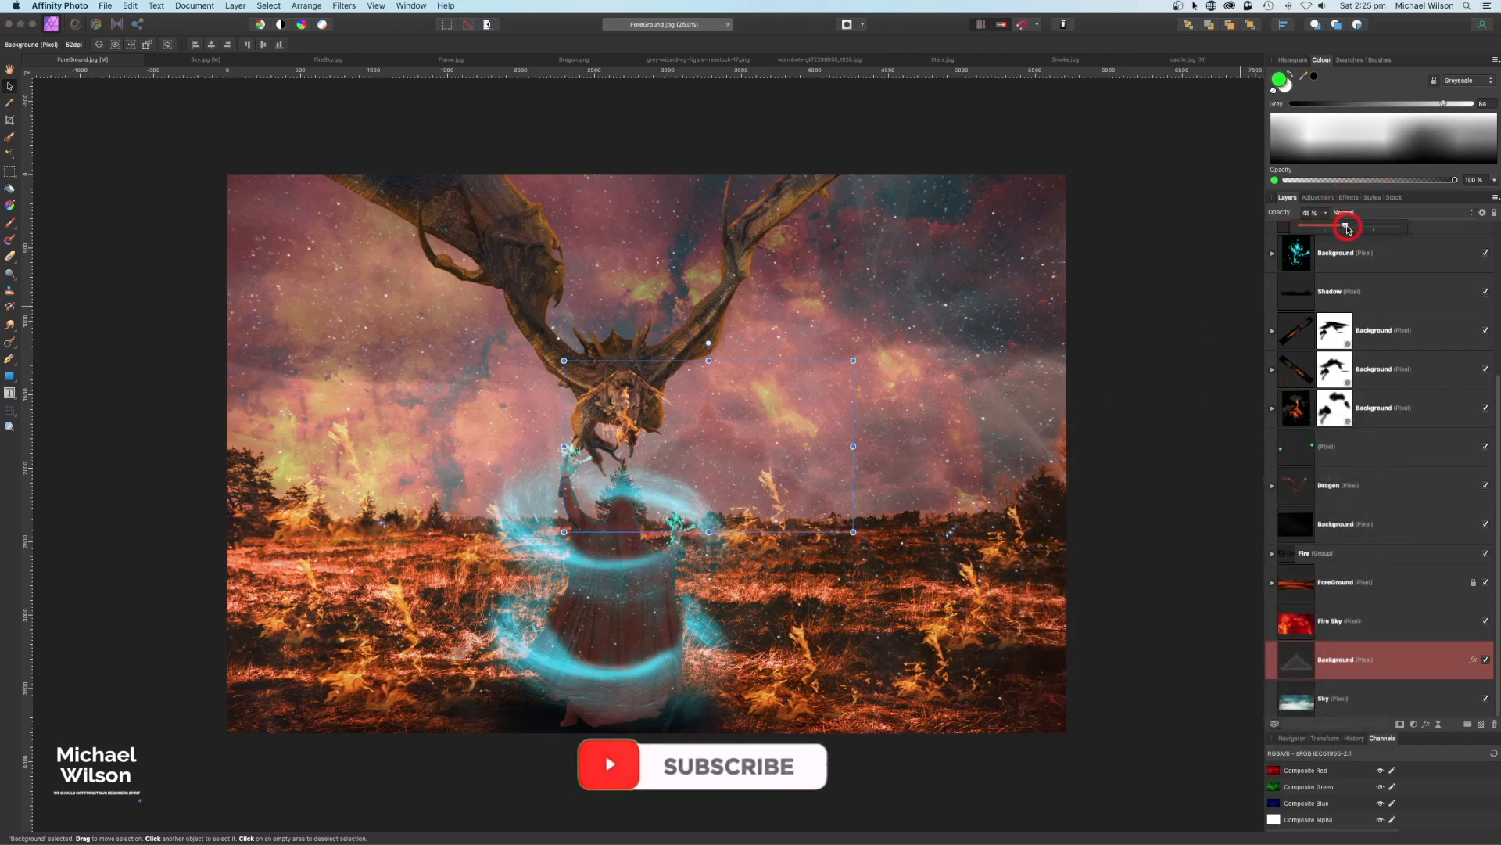
pyautogui.click(1153, 315)
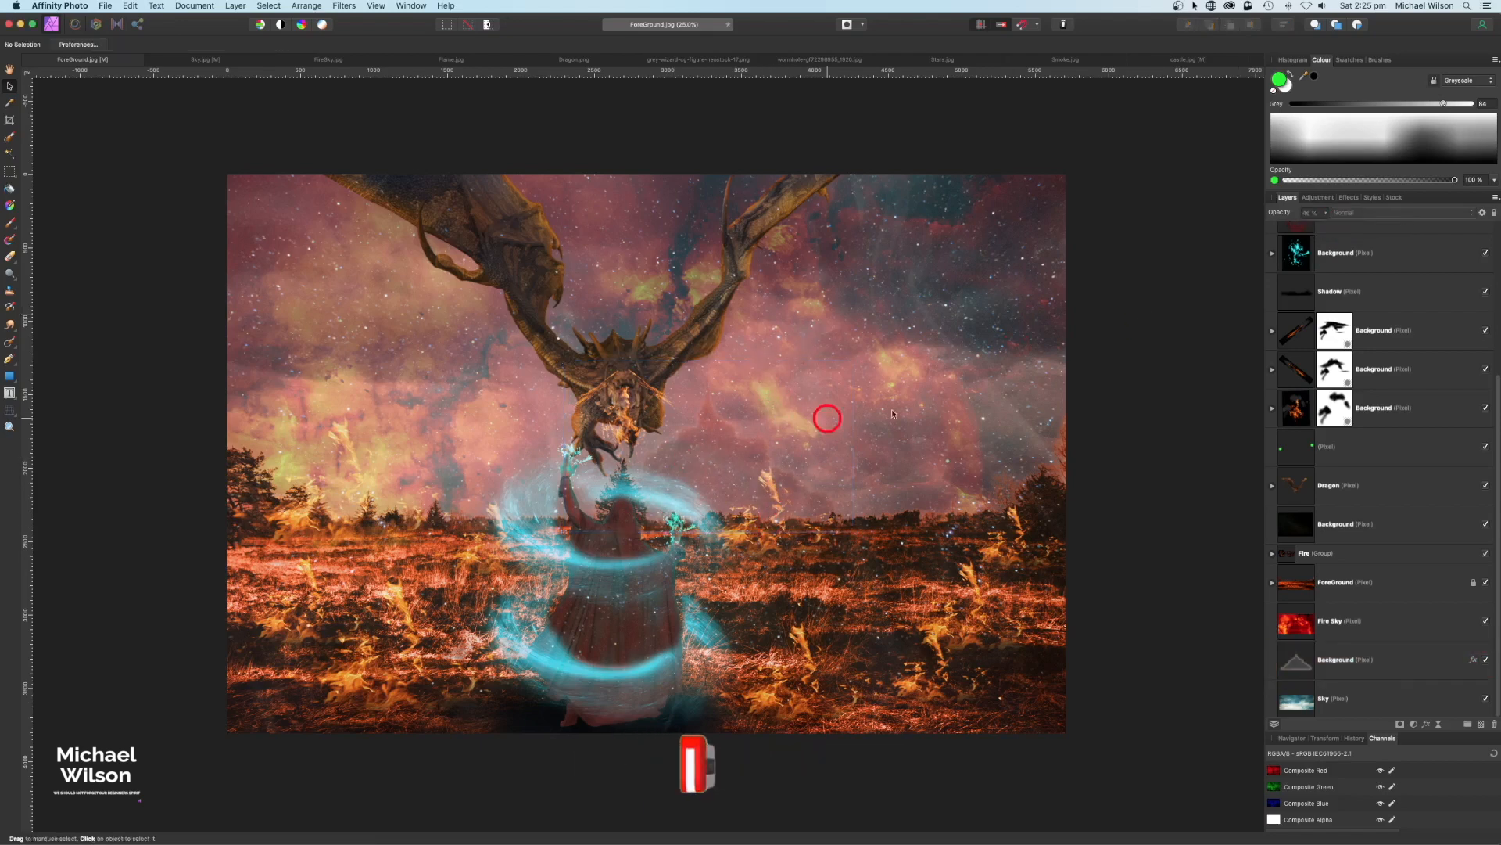
pyautogui.click(1341, 659)
pyautogui.moveTo(854, 361); pyautogui.dragTo(885, 344)
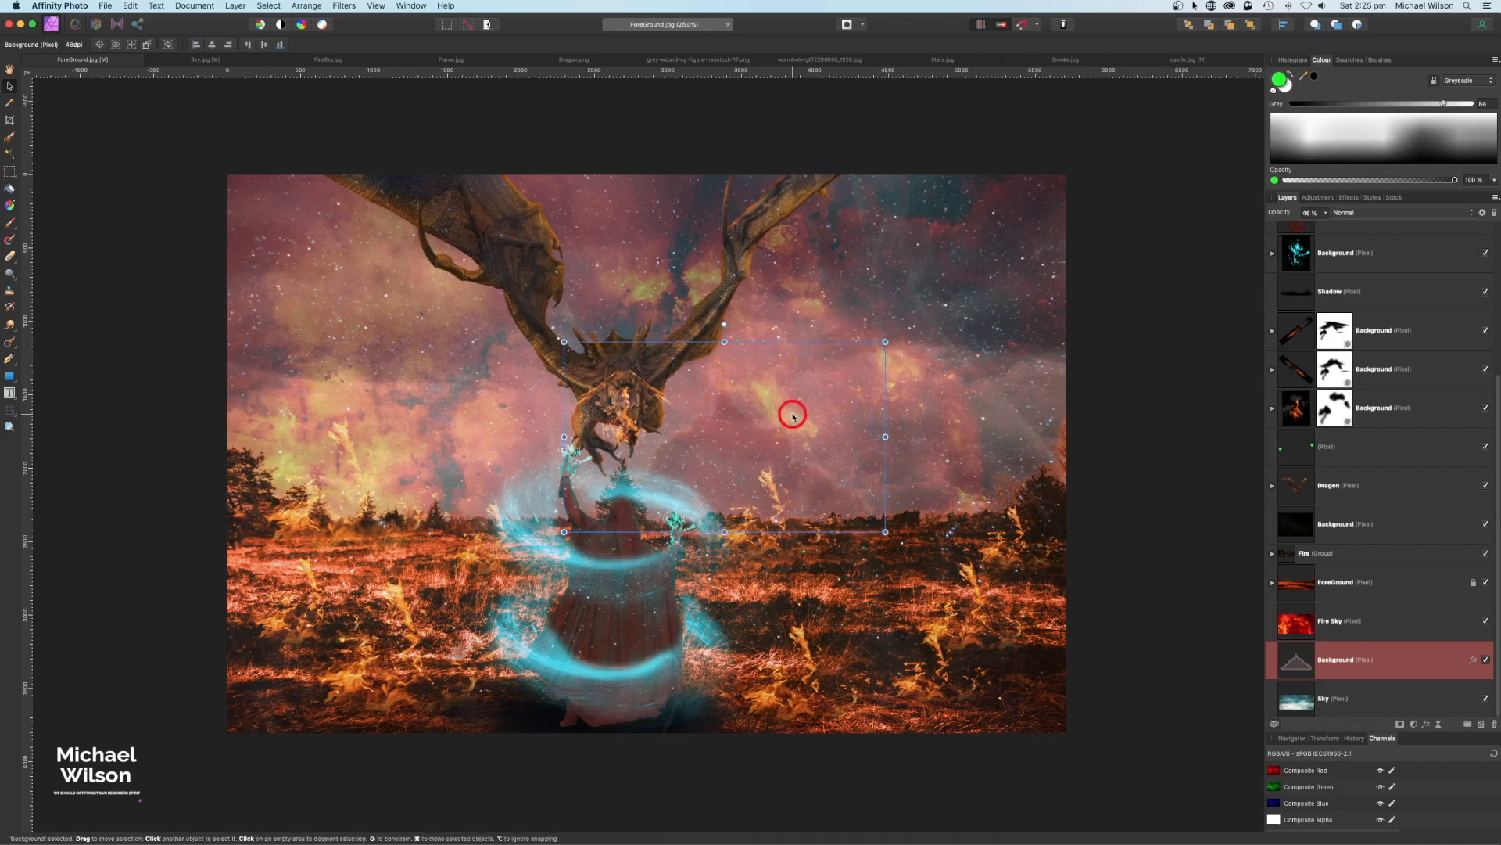
pyautogui.moveTo(794, 413); pyautogui.dragTo(791, 412)
pyautogui.click(1179, 365)
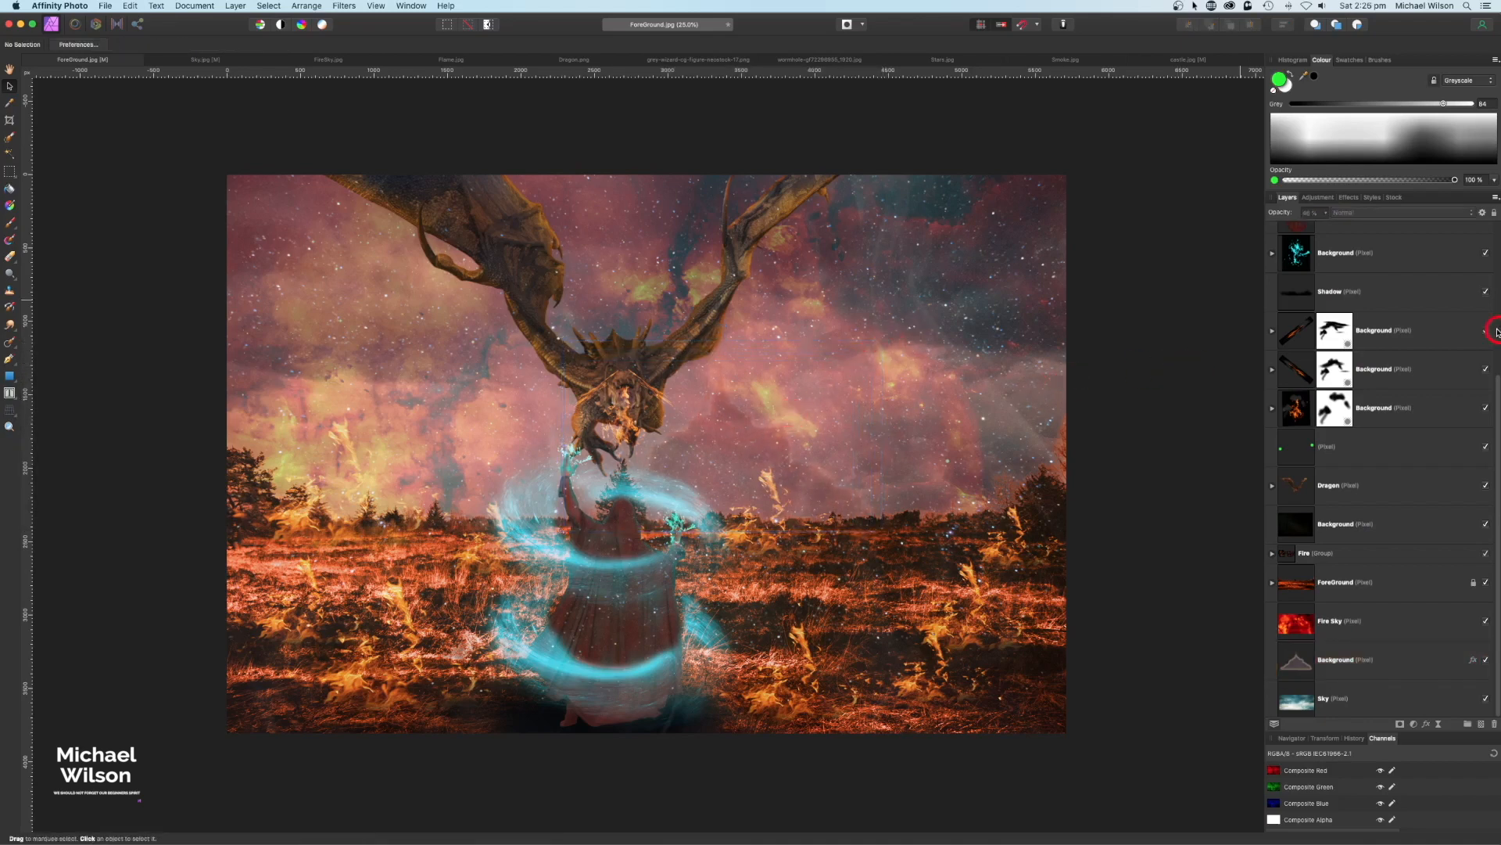
# Add an orange Lens Filter adjustment above the topmost smoke layer with an optical density of about 43%
pyautogui.scroll(5, 1368, 274)
pyautogui.click(1367, 245)
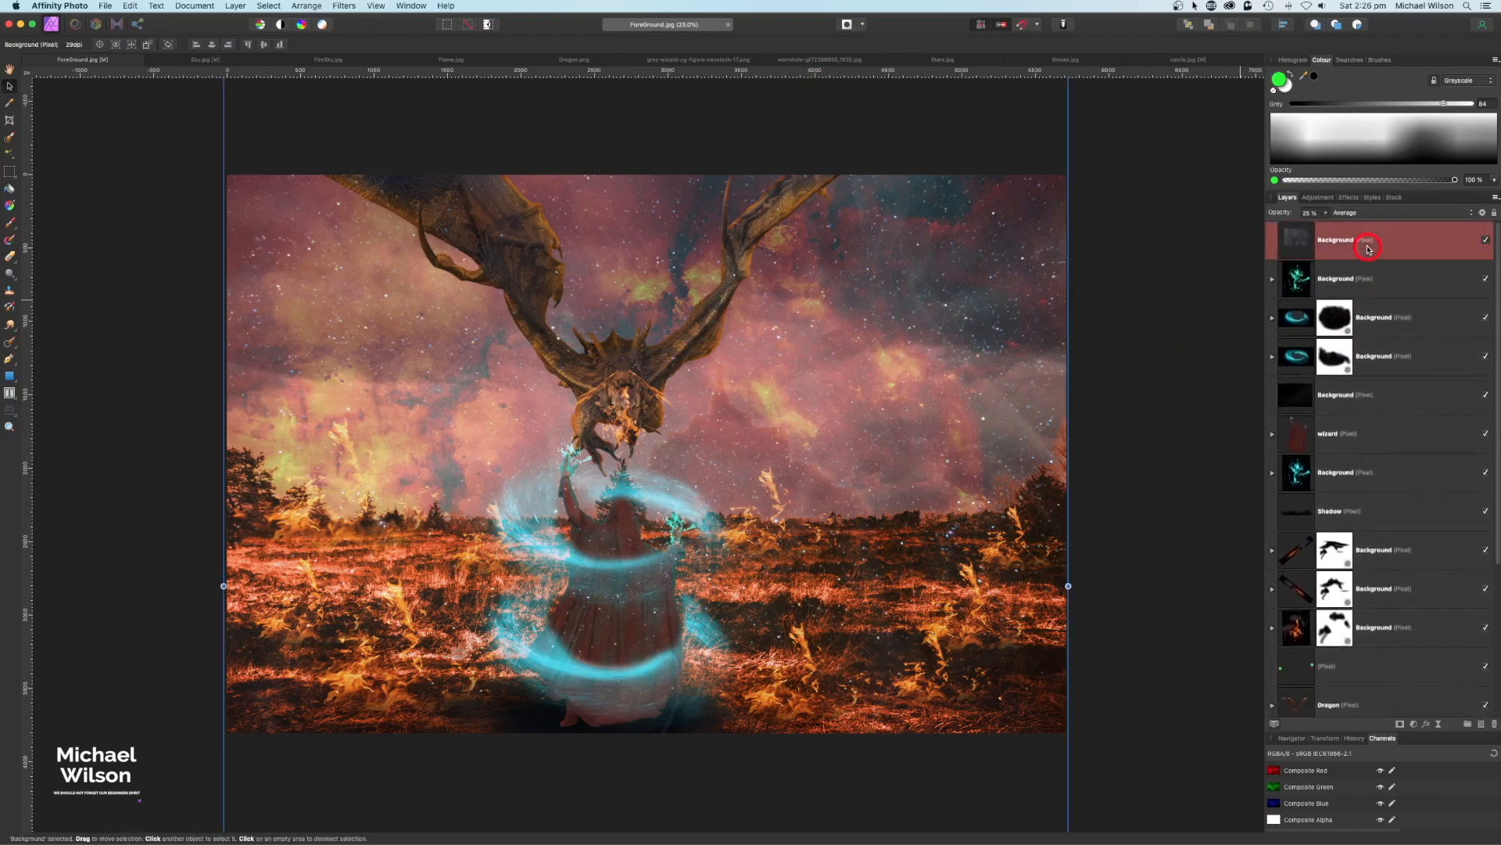
pyautogui.click(1414, 724)
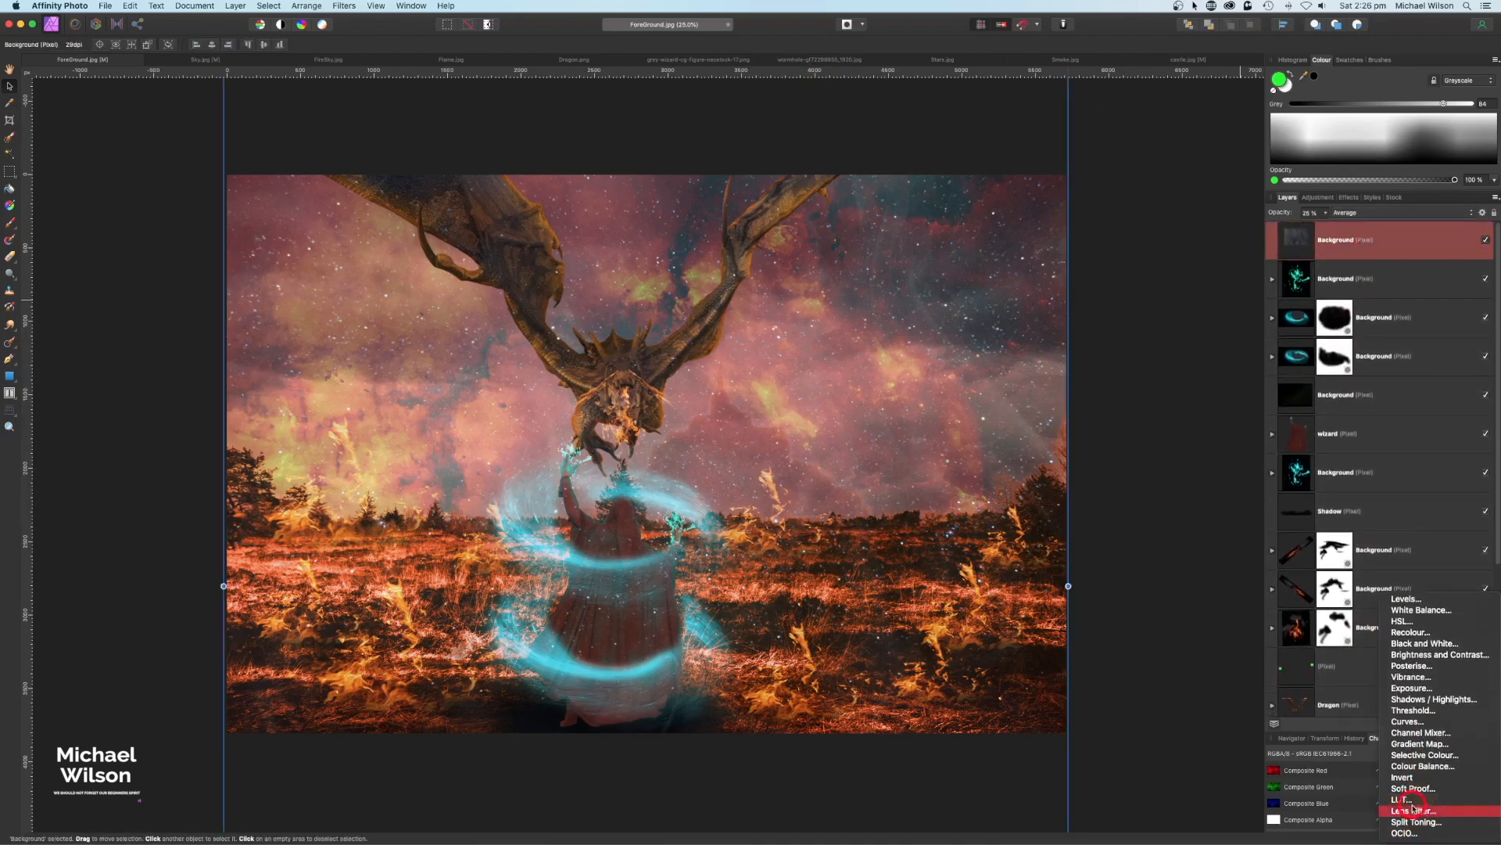
pyautogui.click(1417, 813)
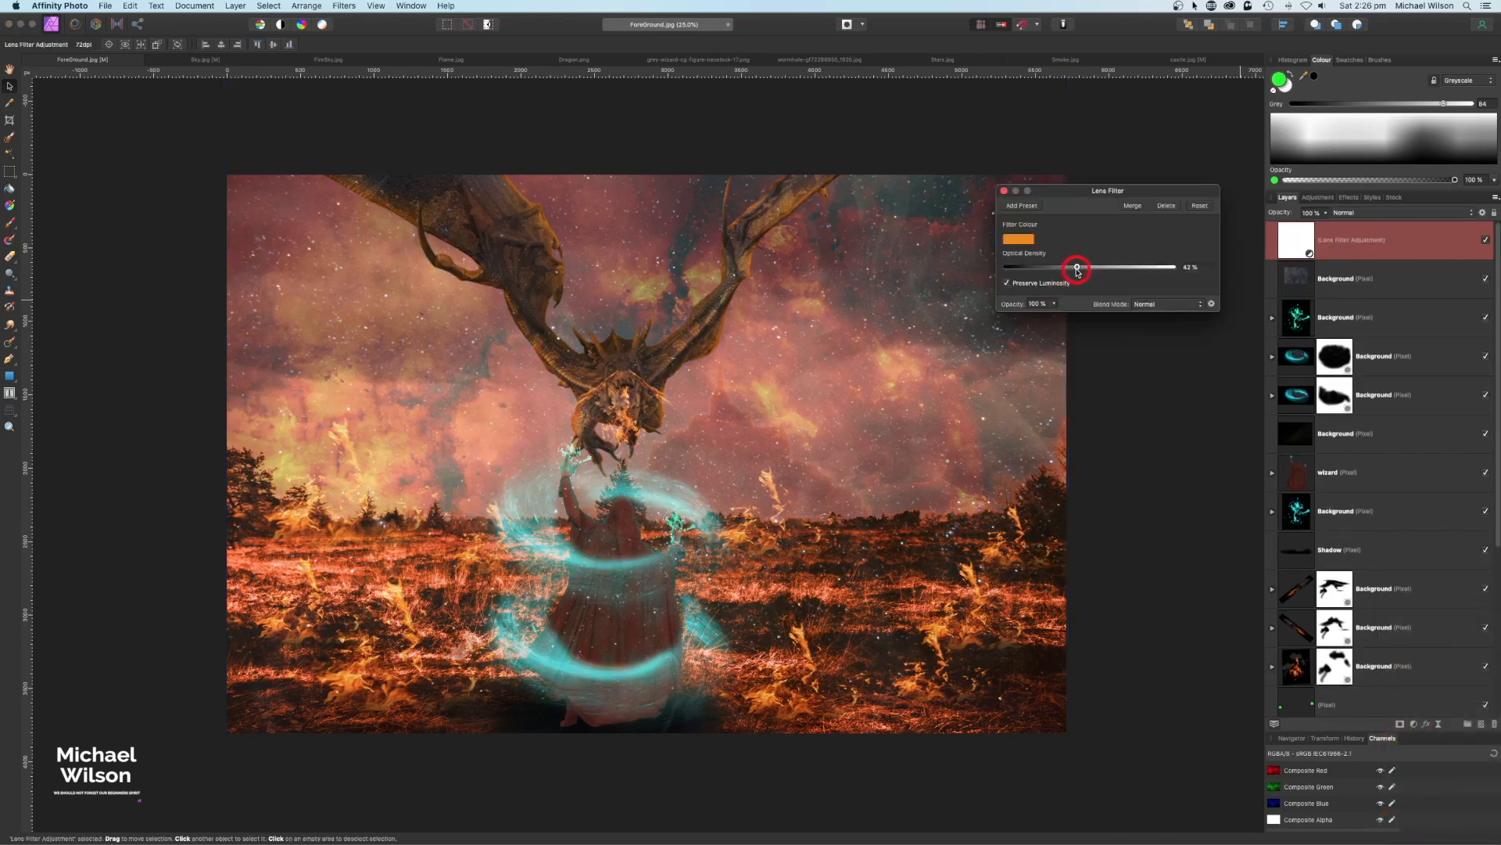
pyautogui.click(999, 190)
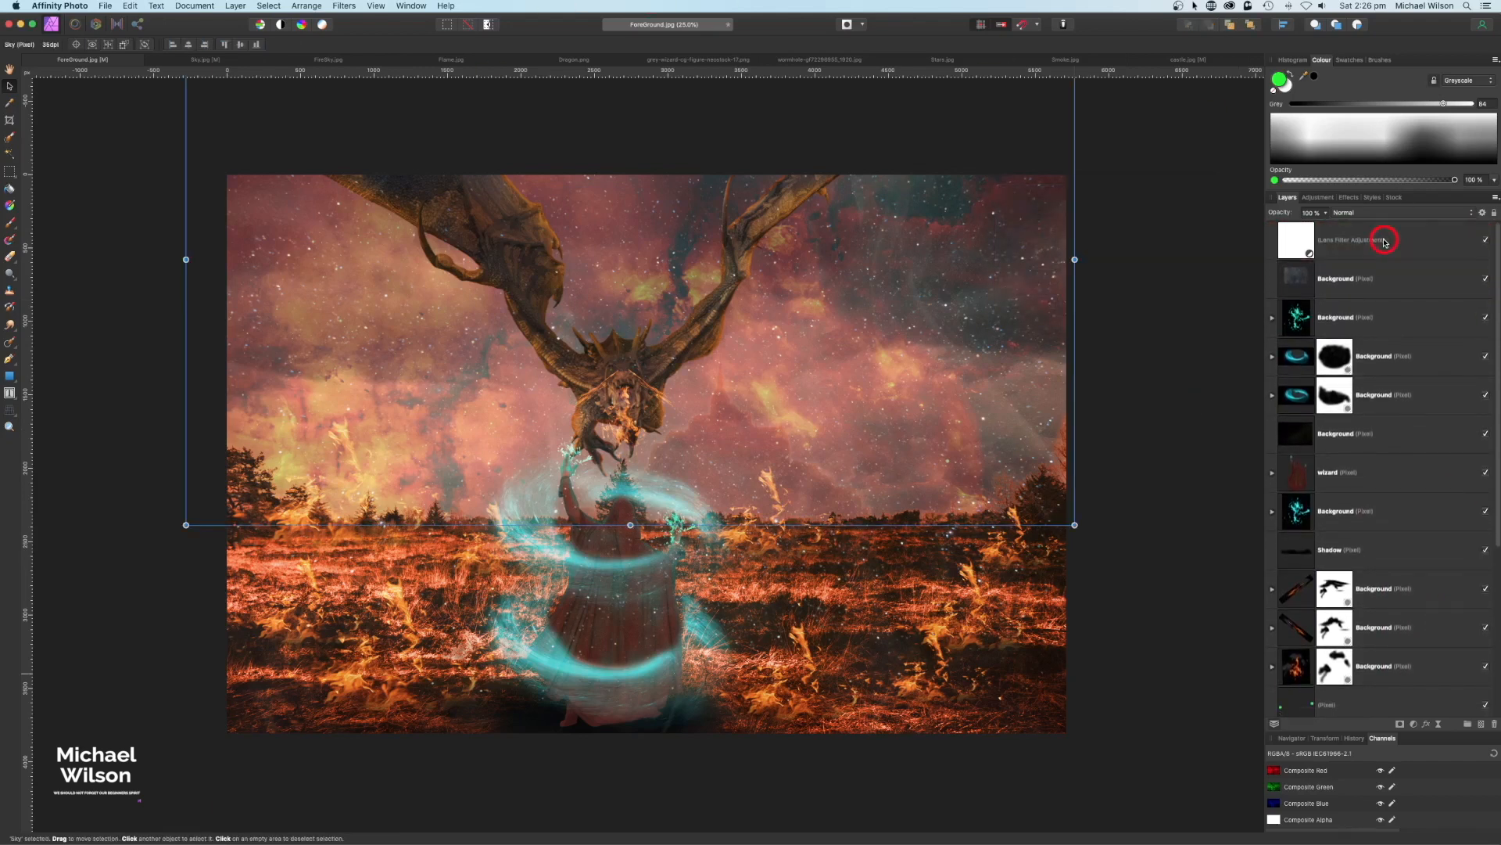
# Select every layer and merge the visible ones into a new pixel layer above the Lens Filter adjustment
pyautogui.scroll(-5, 1375, 383)
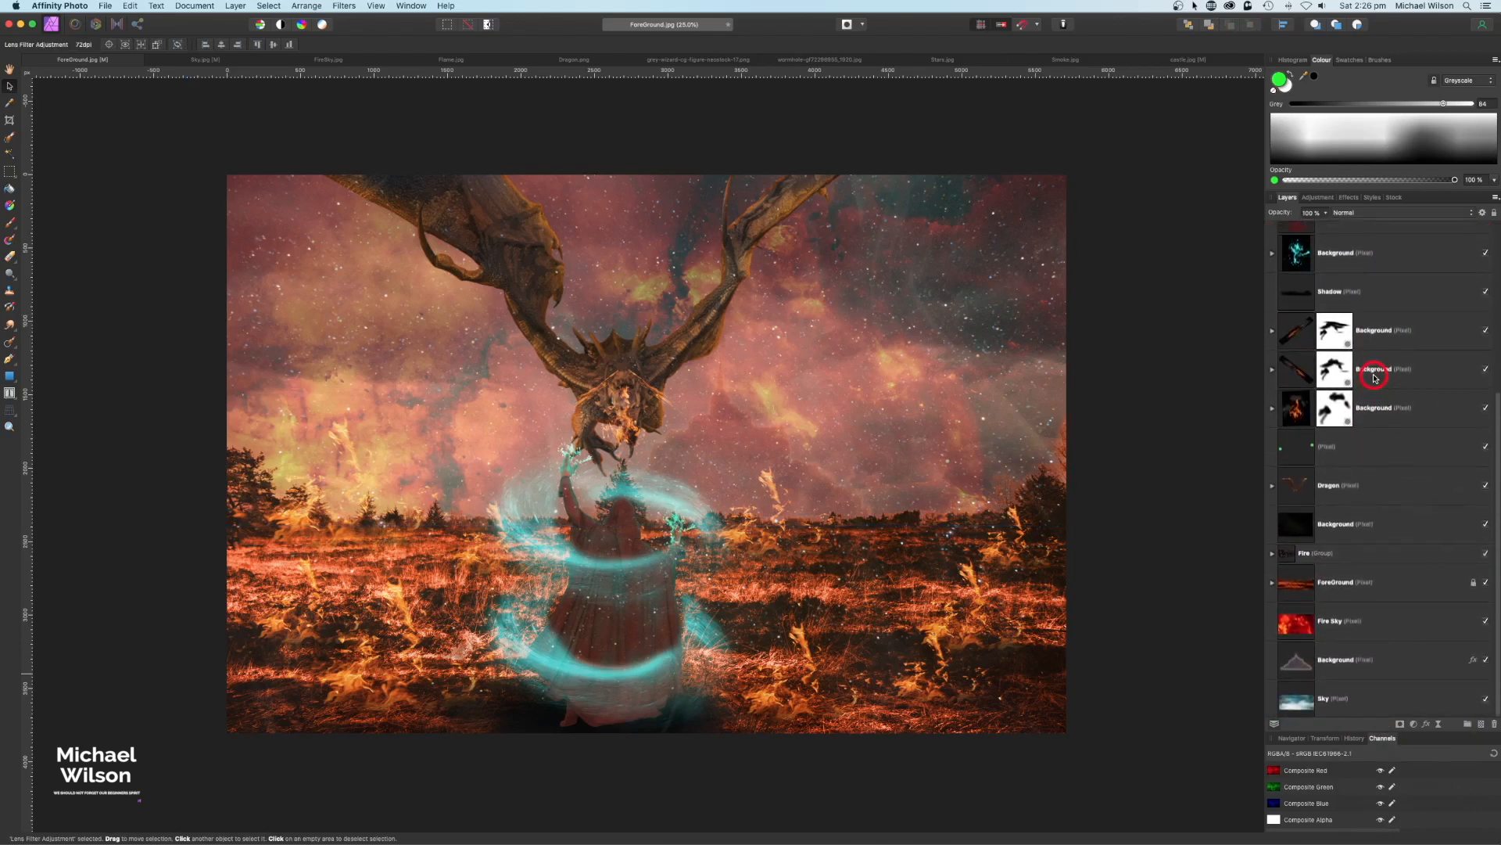
pyautogui.keyDown('shift'); pyautogui.click(1366, 693); pyautogui.keyUp('shift')
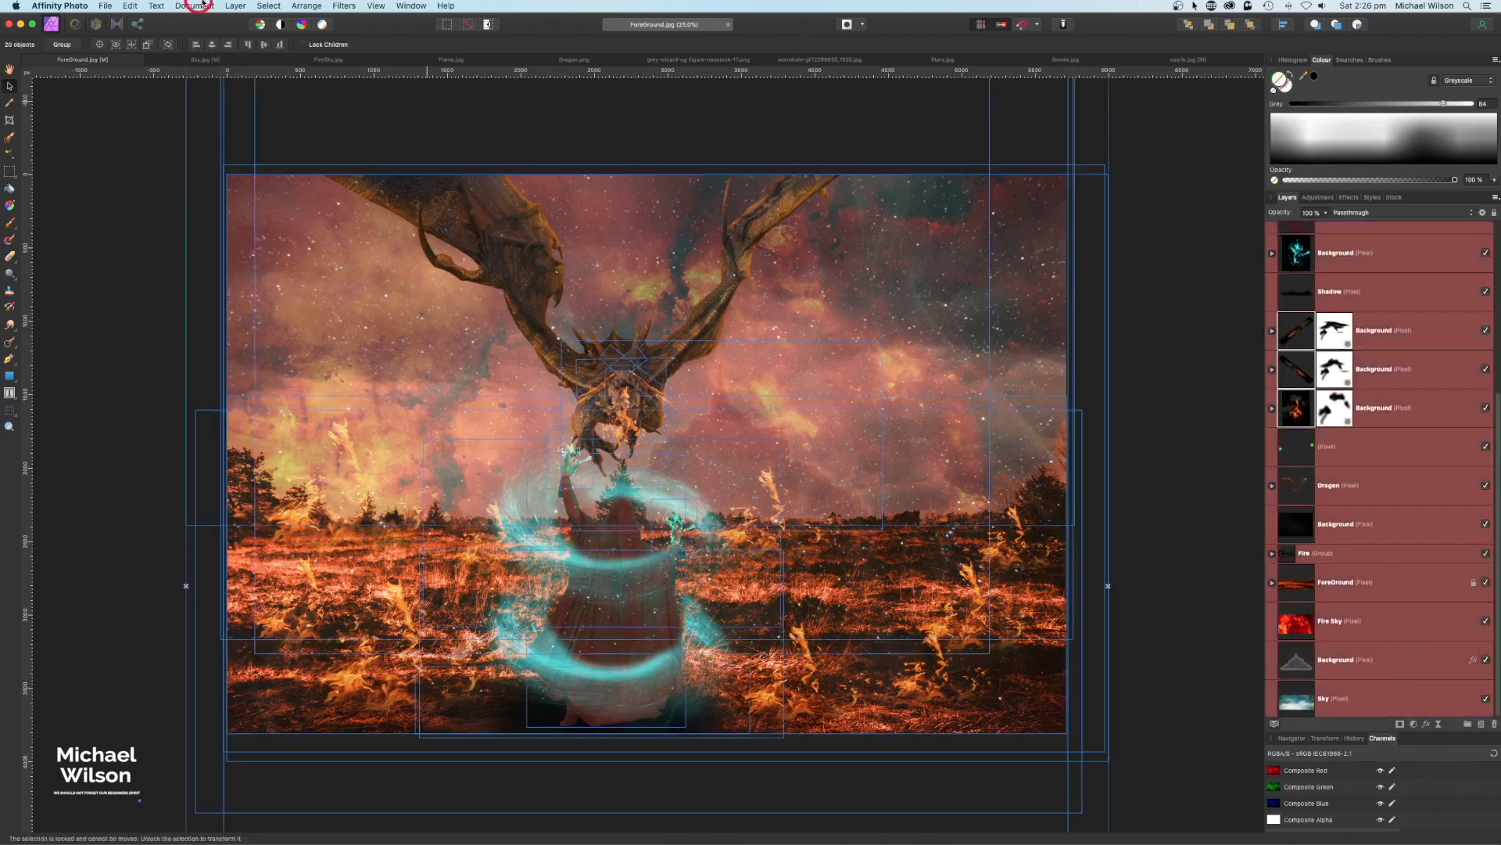
pyautogui.click(233, 7)
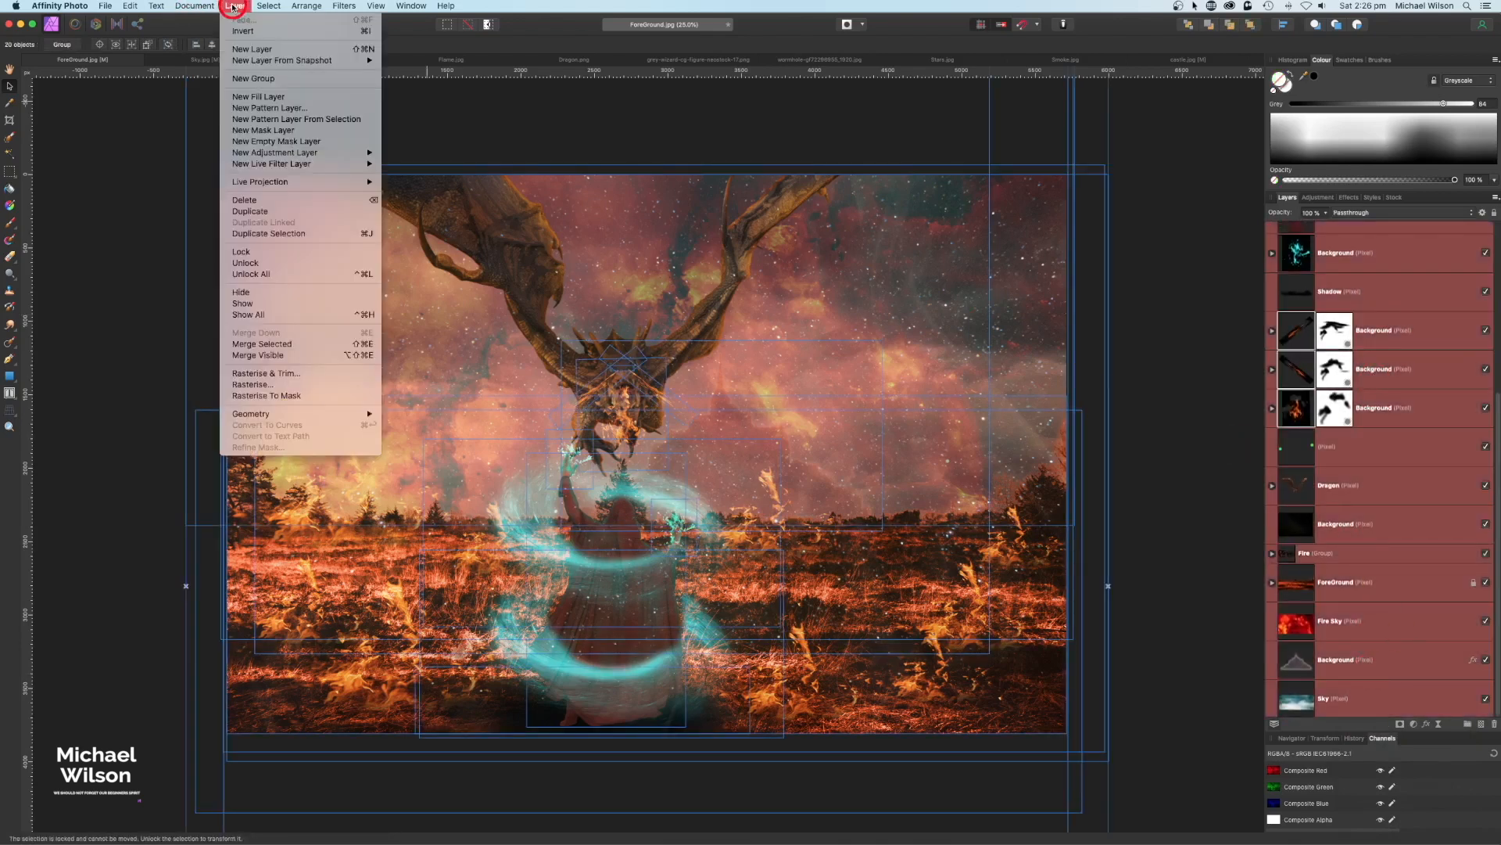
pyautogui.click(268, 344)
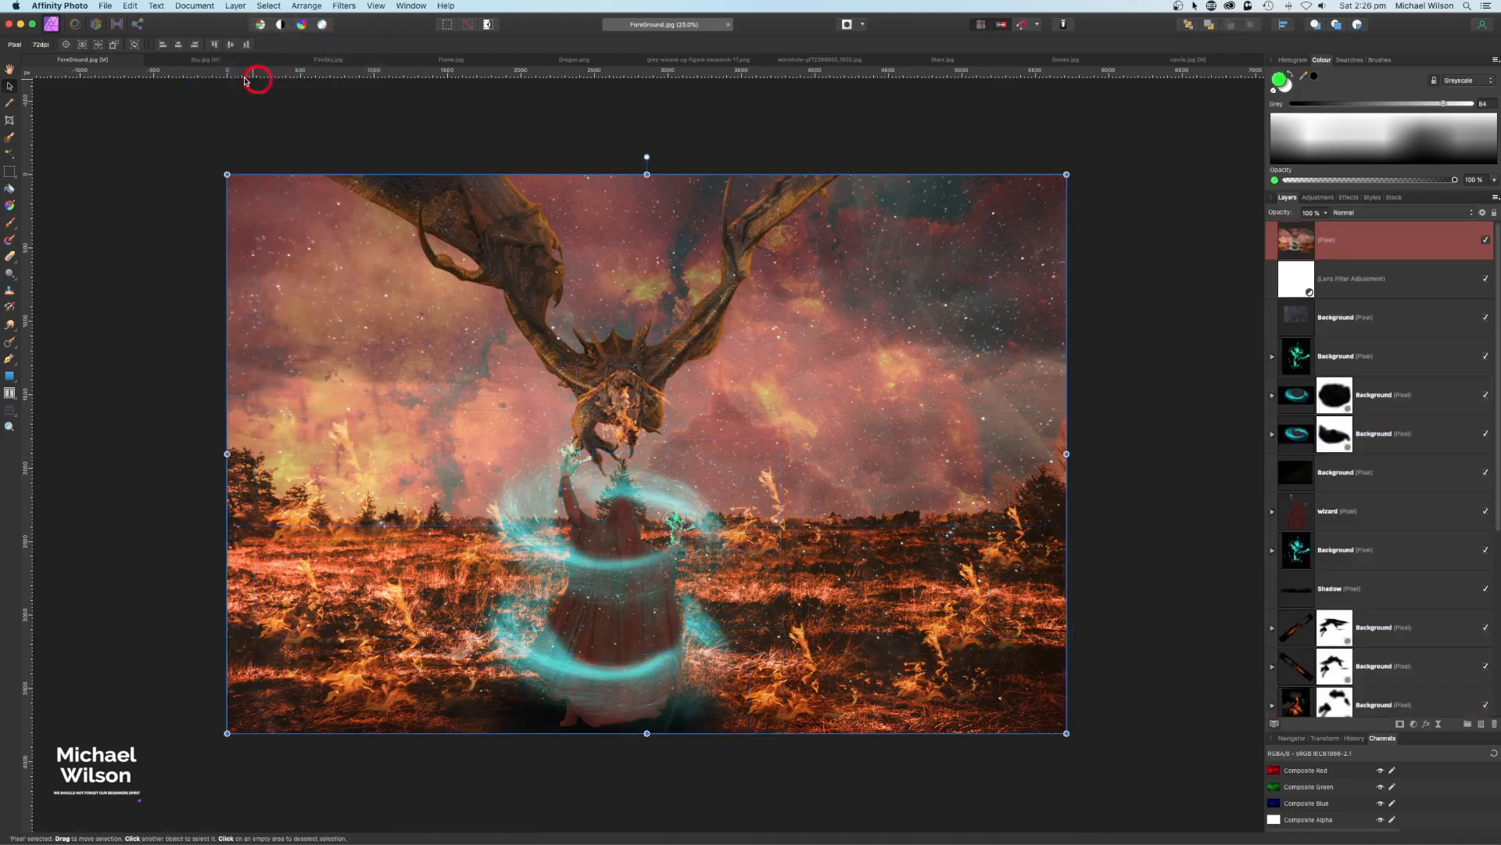
# Open the merged layer in the Develop persona and set clarity to about 48%, contrast to 13% and exposure to about -0.284
pyautogui.click(96, 29)
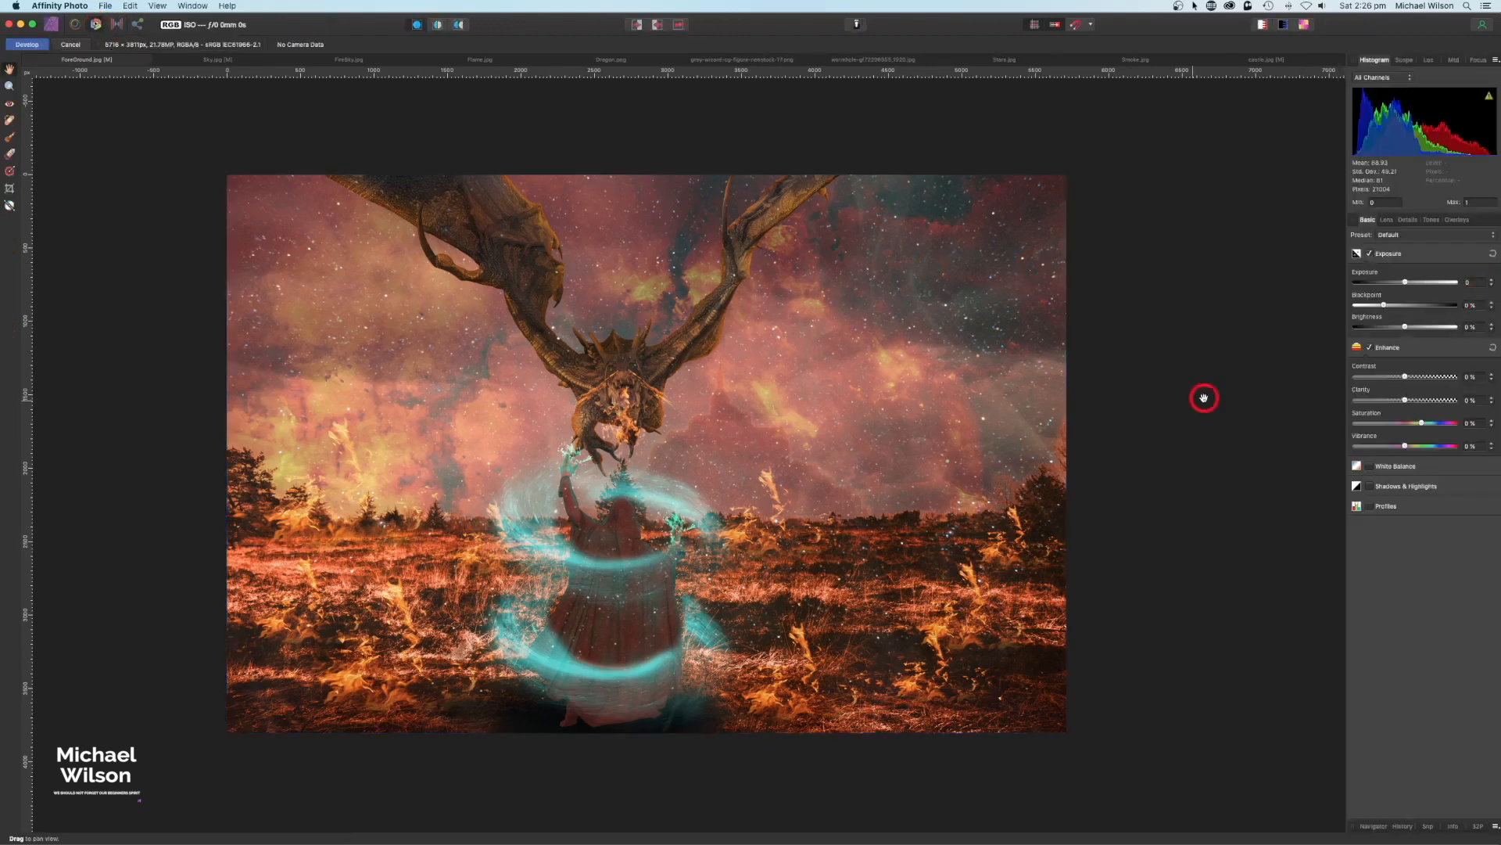
pyautogui.moveTo(1406, 402); pyautogui.dragTo(1416, 403)
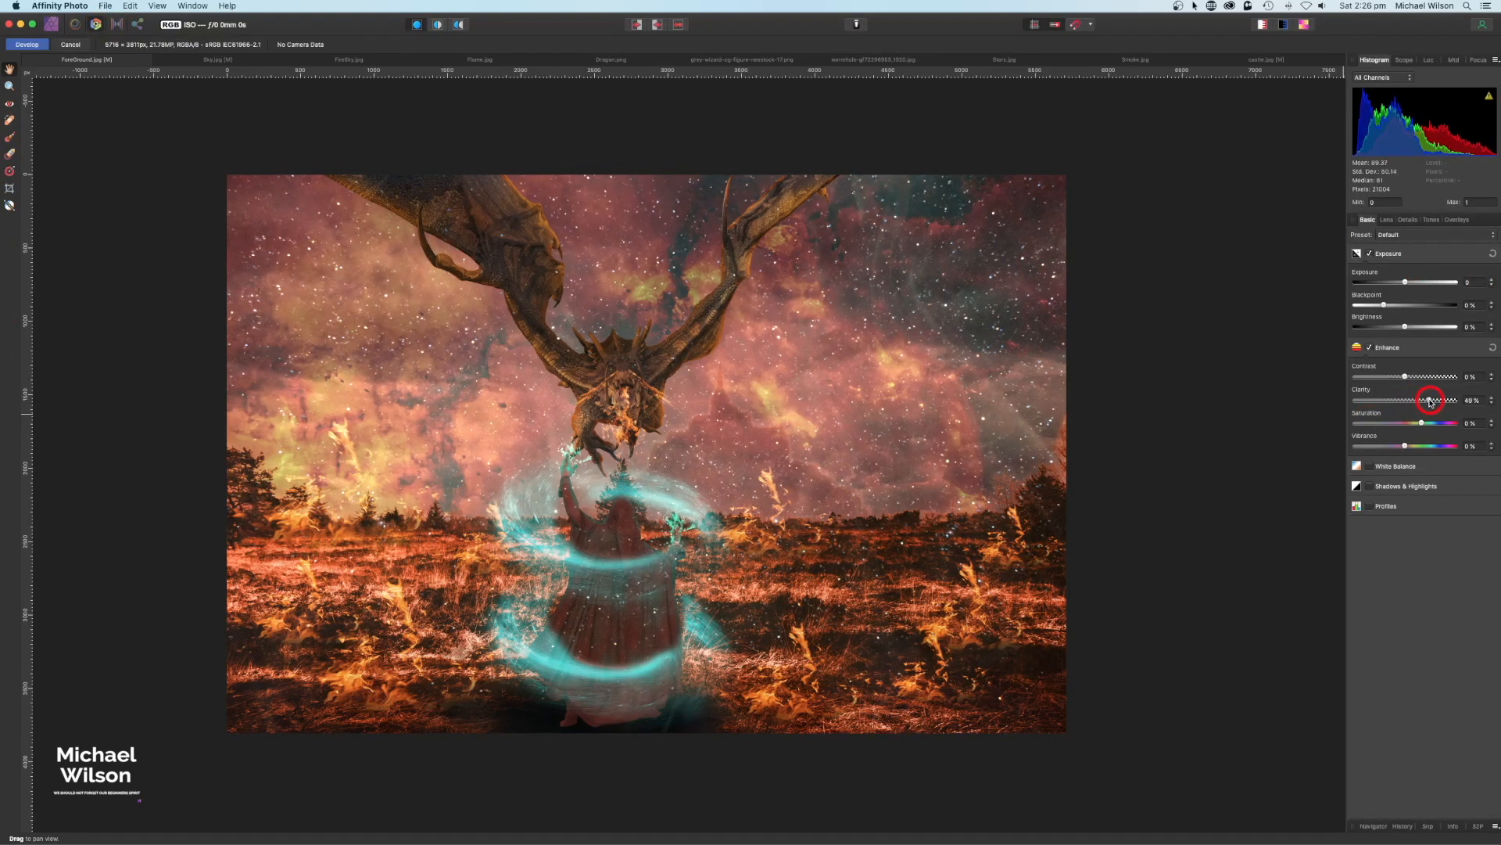
pyautogui.moveTo(1409, 381); pyautogui.dragTo(1419, 383)
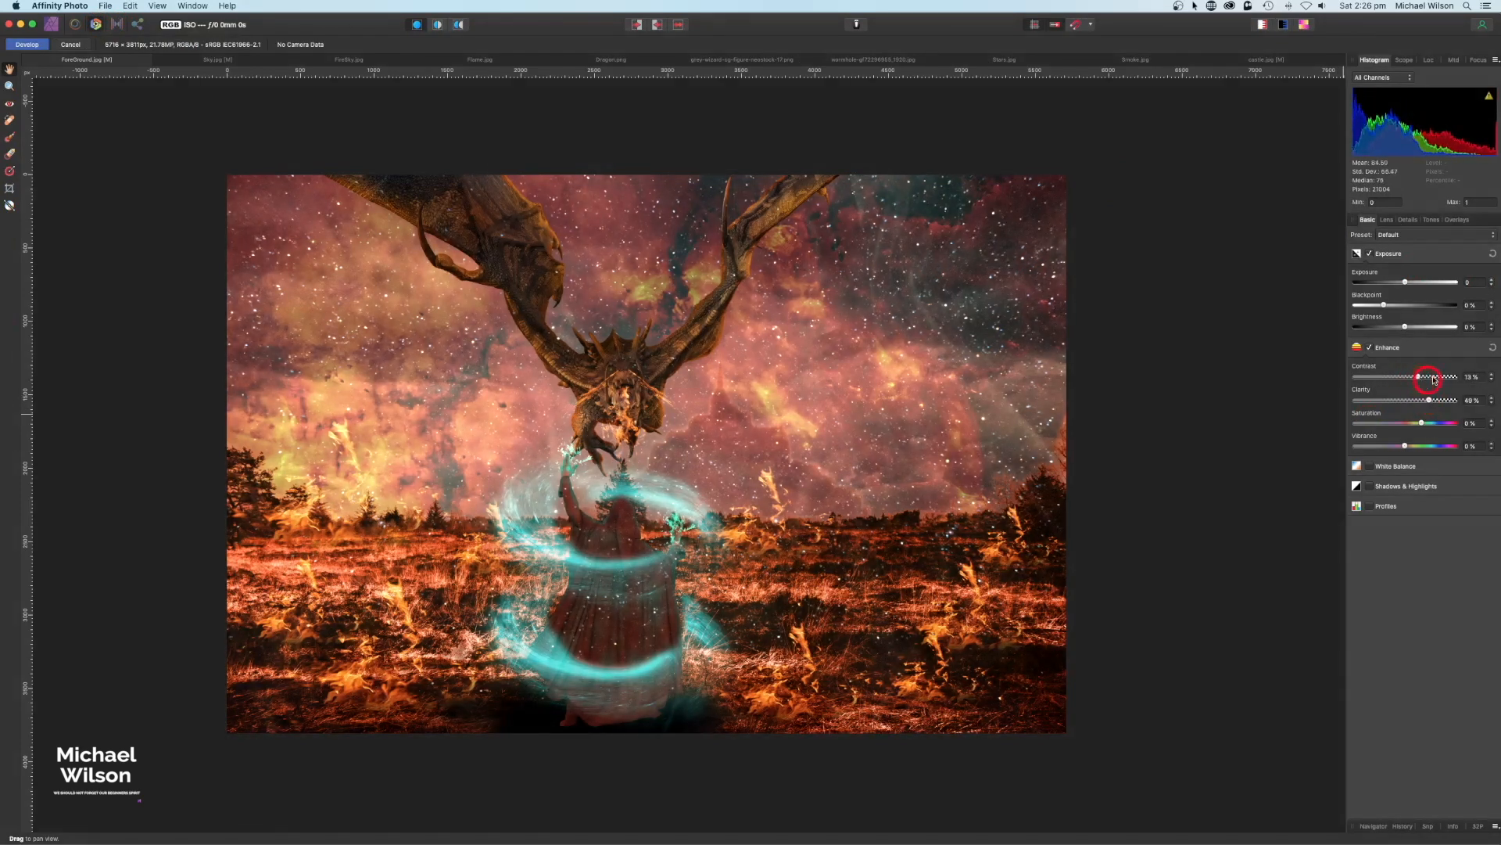
pyautogui.moveTo(1404, 284); pyautogui.dragTo(1402, 284)
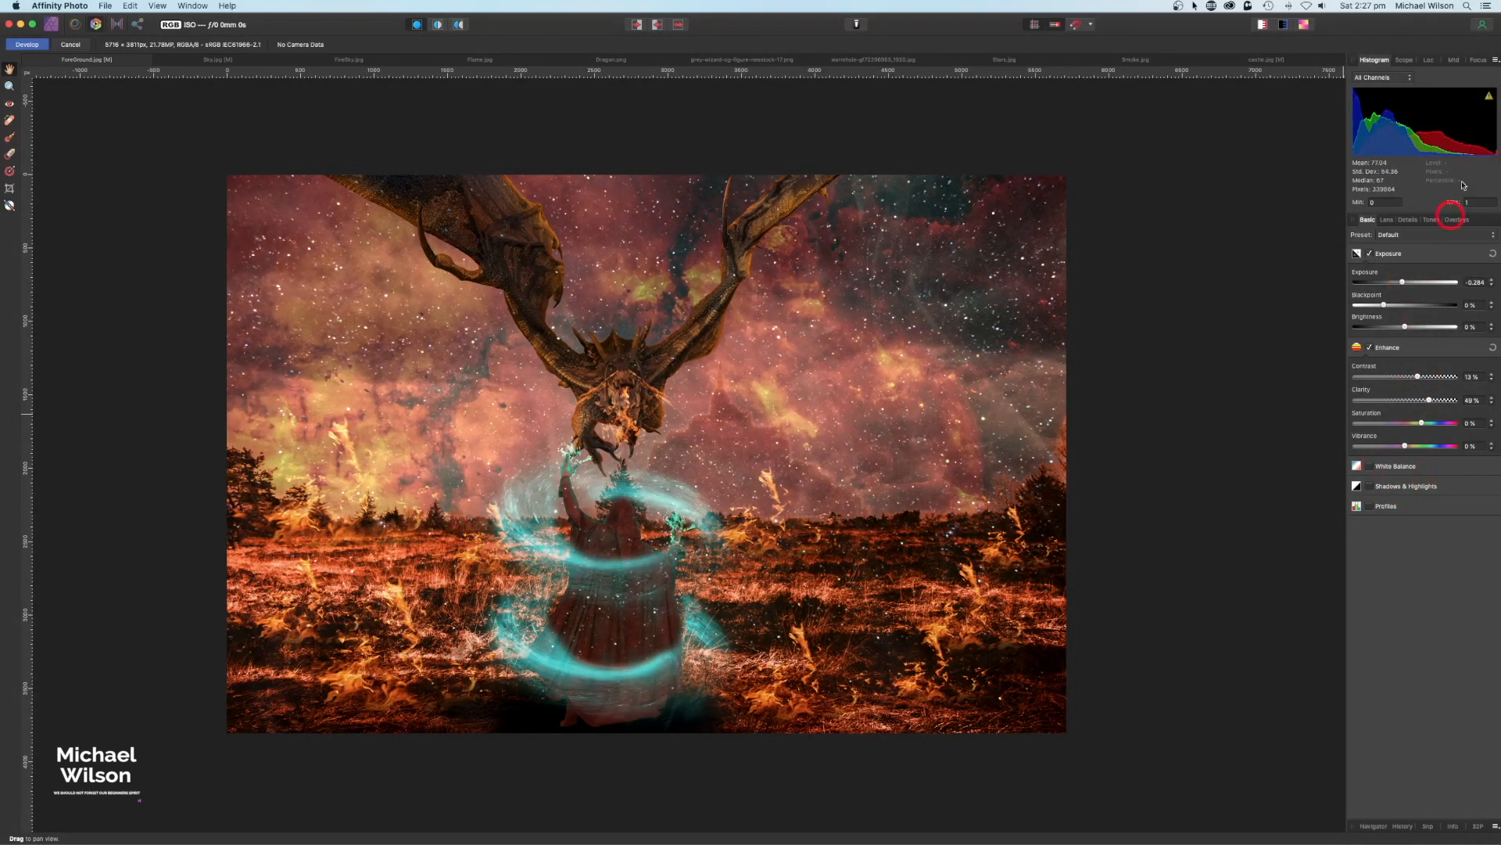
# Enable Detail Refinement for the merged layer with a radius of about 31% and an amount of about 30%
pyautogui.click(1405, 221)
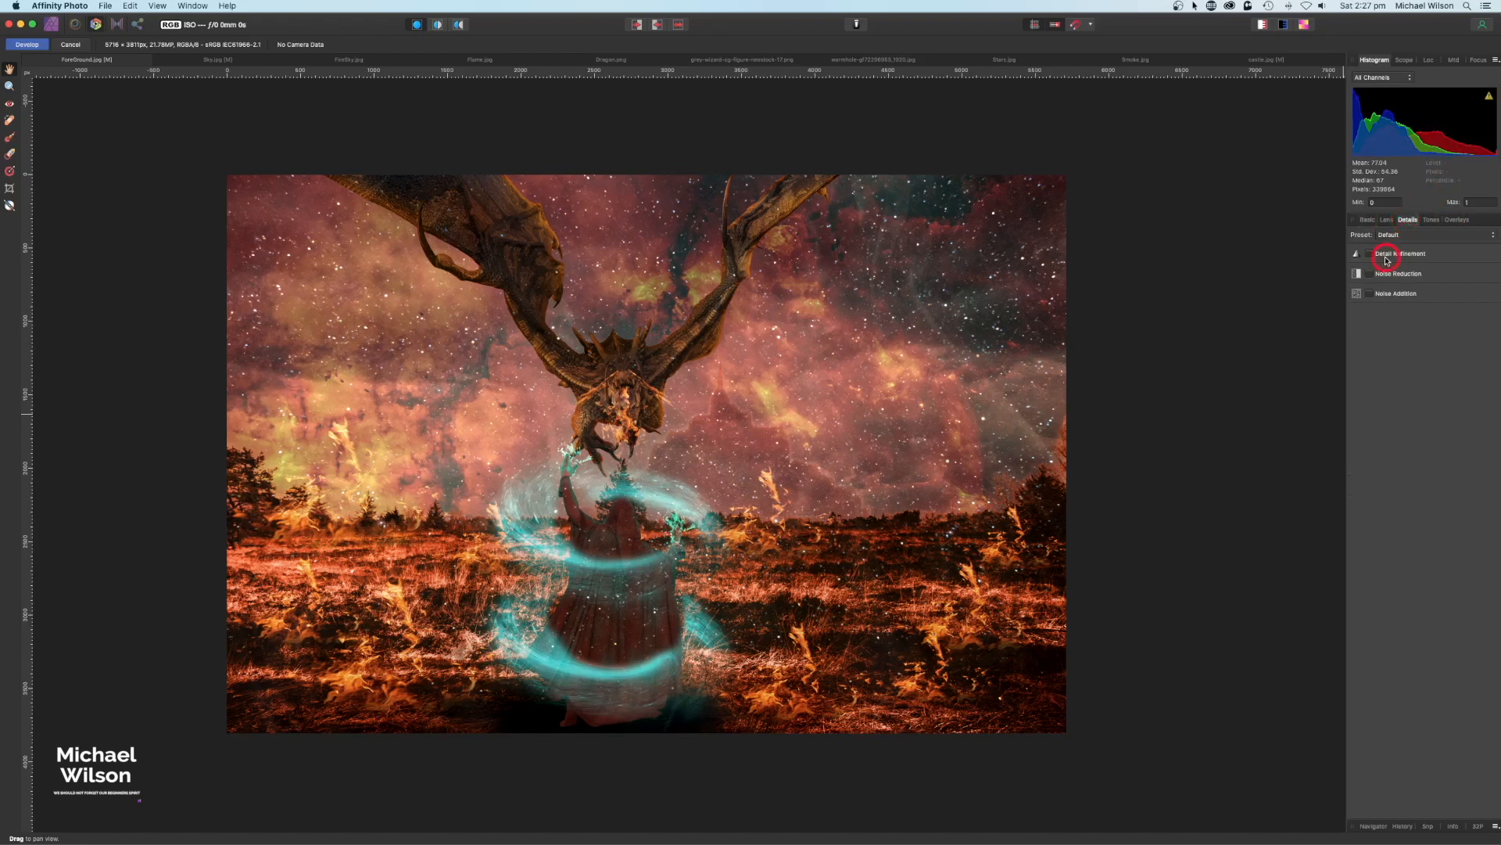
pyautogui.click(1370, 254)
pyautogui.moveTo(1355, 281); pyautogui.dragTo(1382, 283)
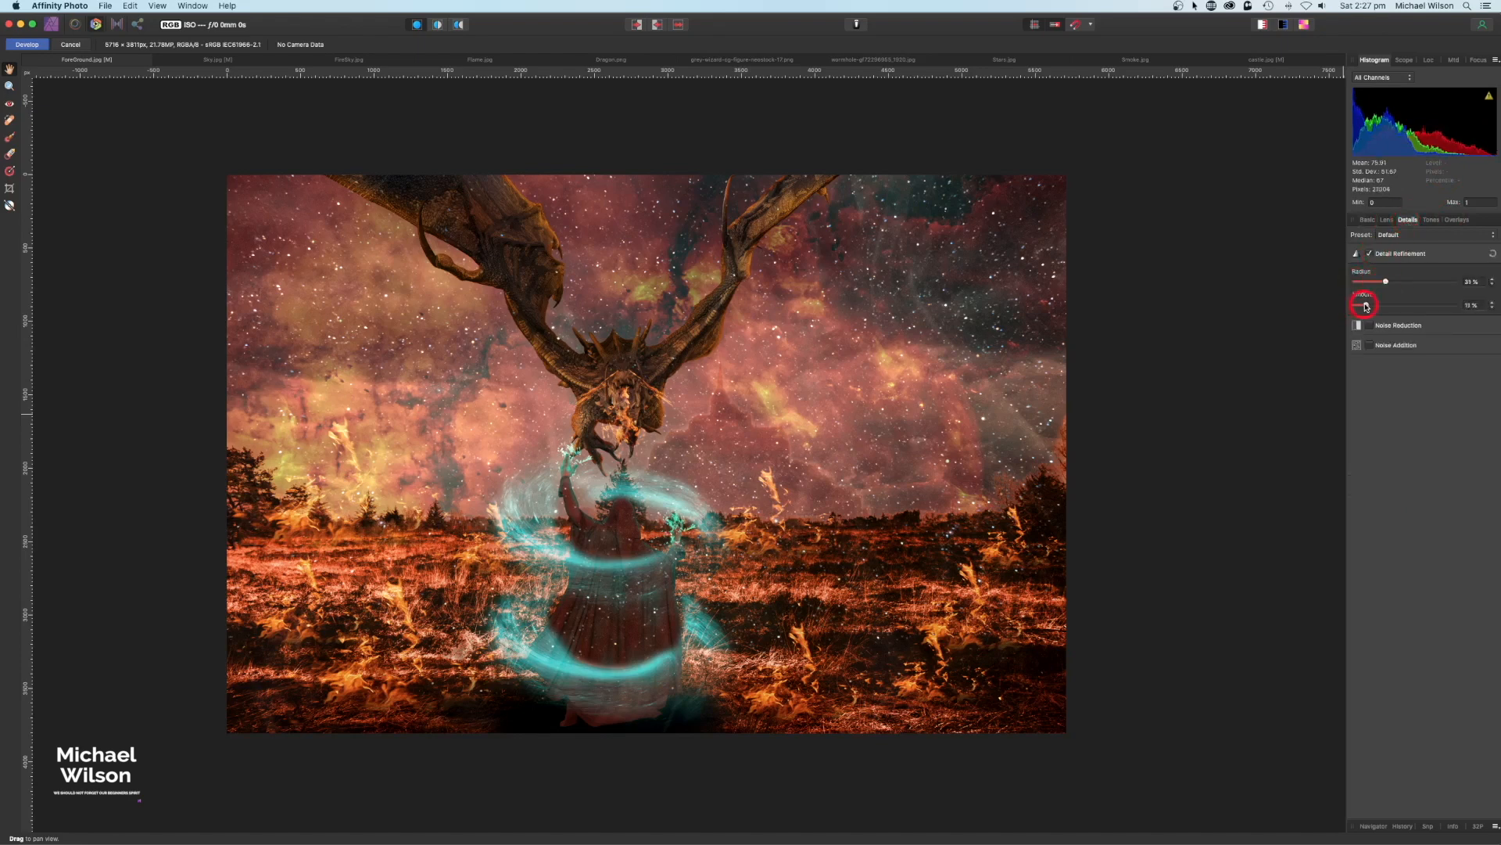
# Enable Noise Addition with a slight Gaussian intensity and apply the Develop adjustments to the merged layer
pyautogui.click(1371, 346)
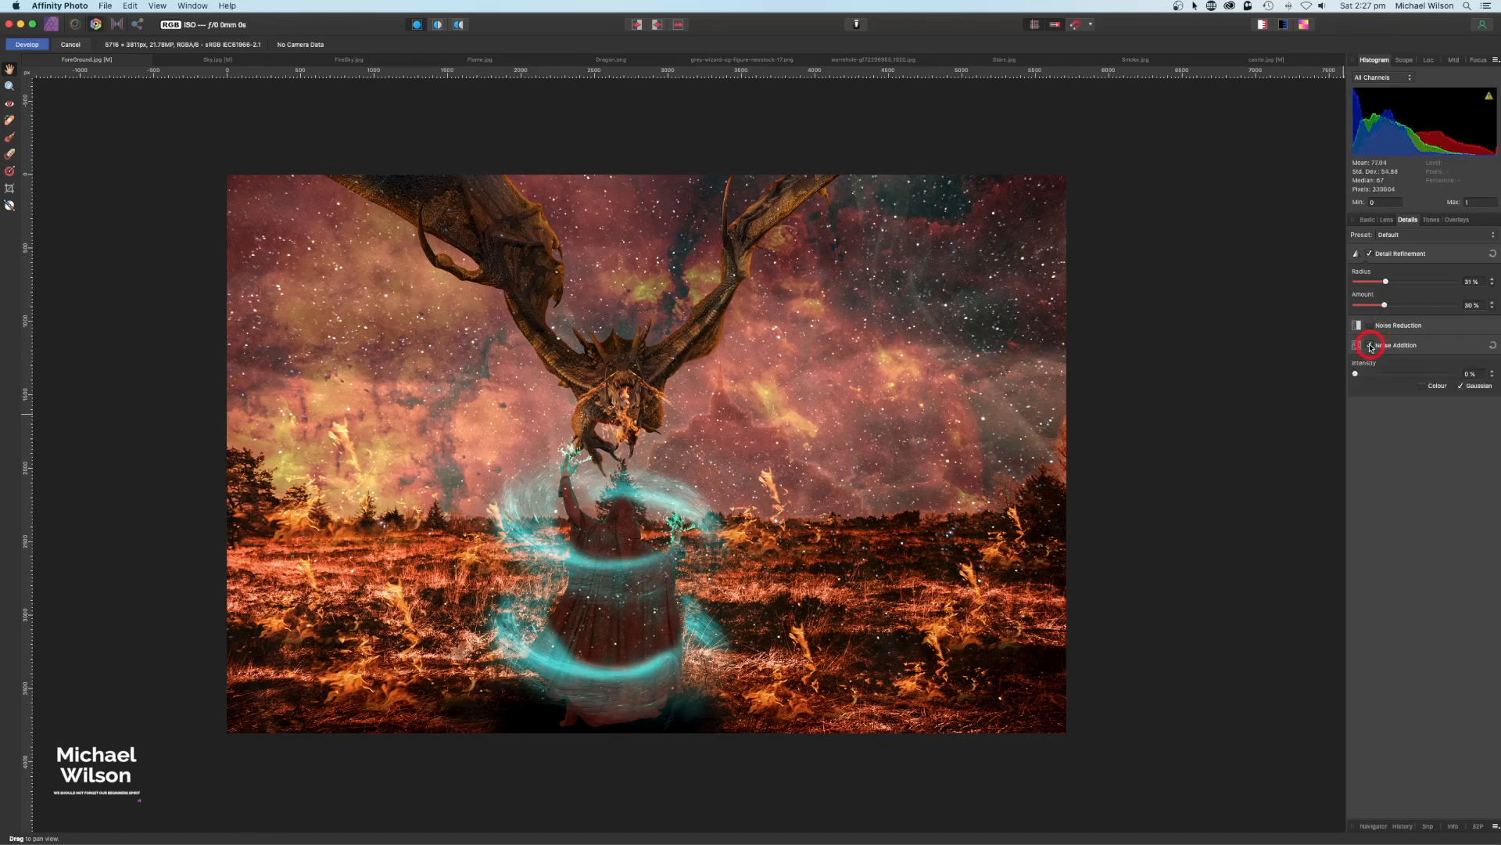
pyautogui.moveTo(1356, 374); pyautogui.dragTo(1363, 374)
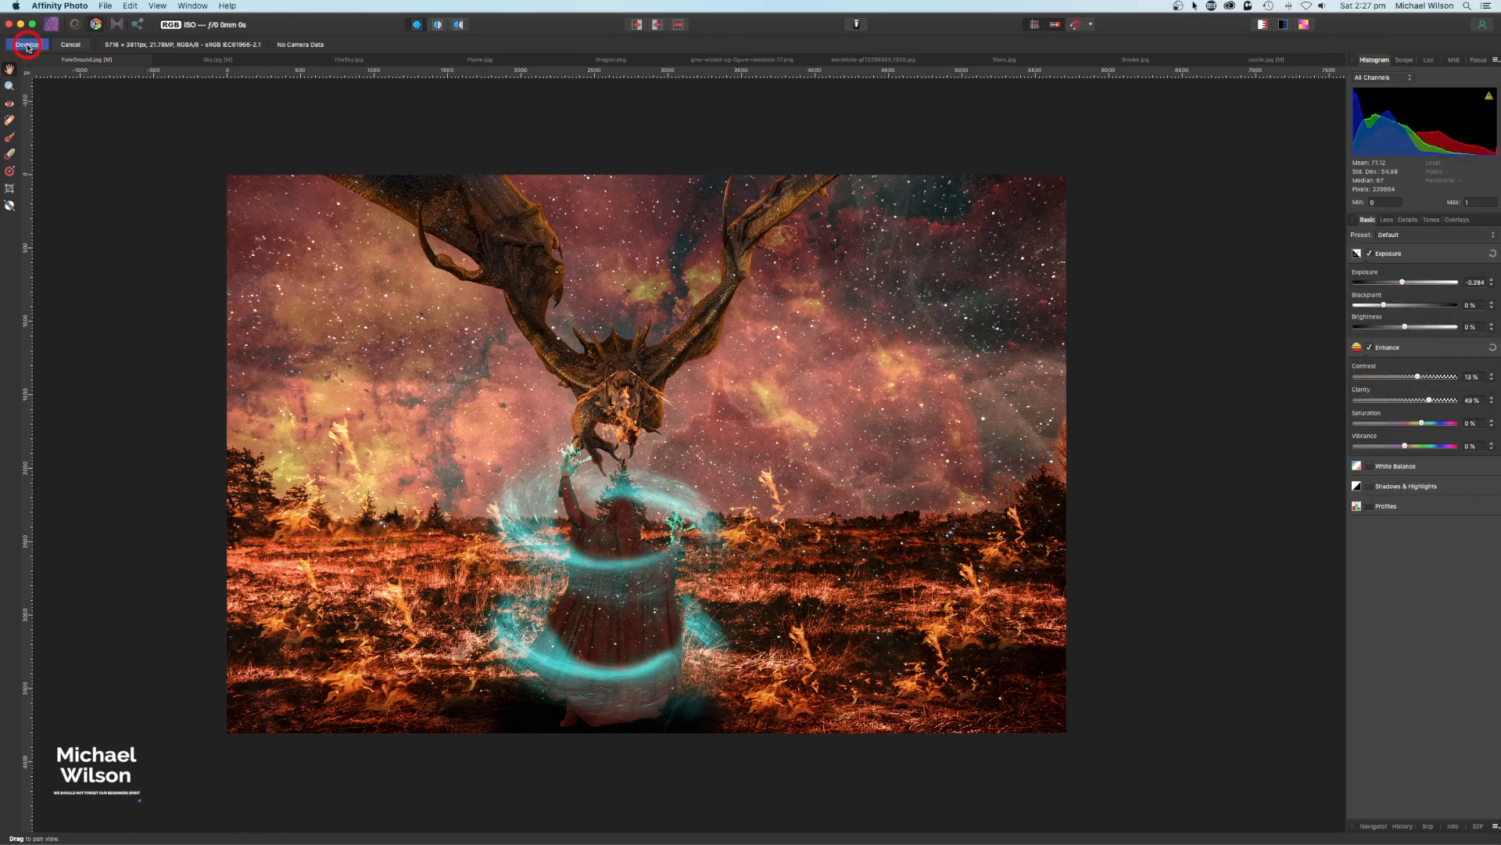
pyautogui.click(27, 46)
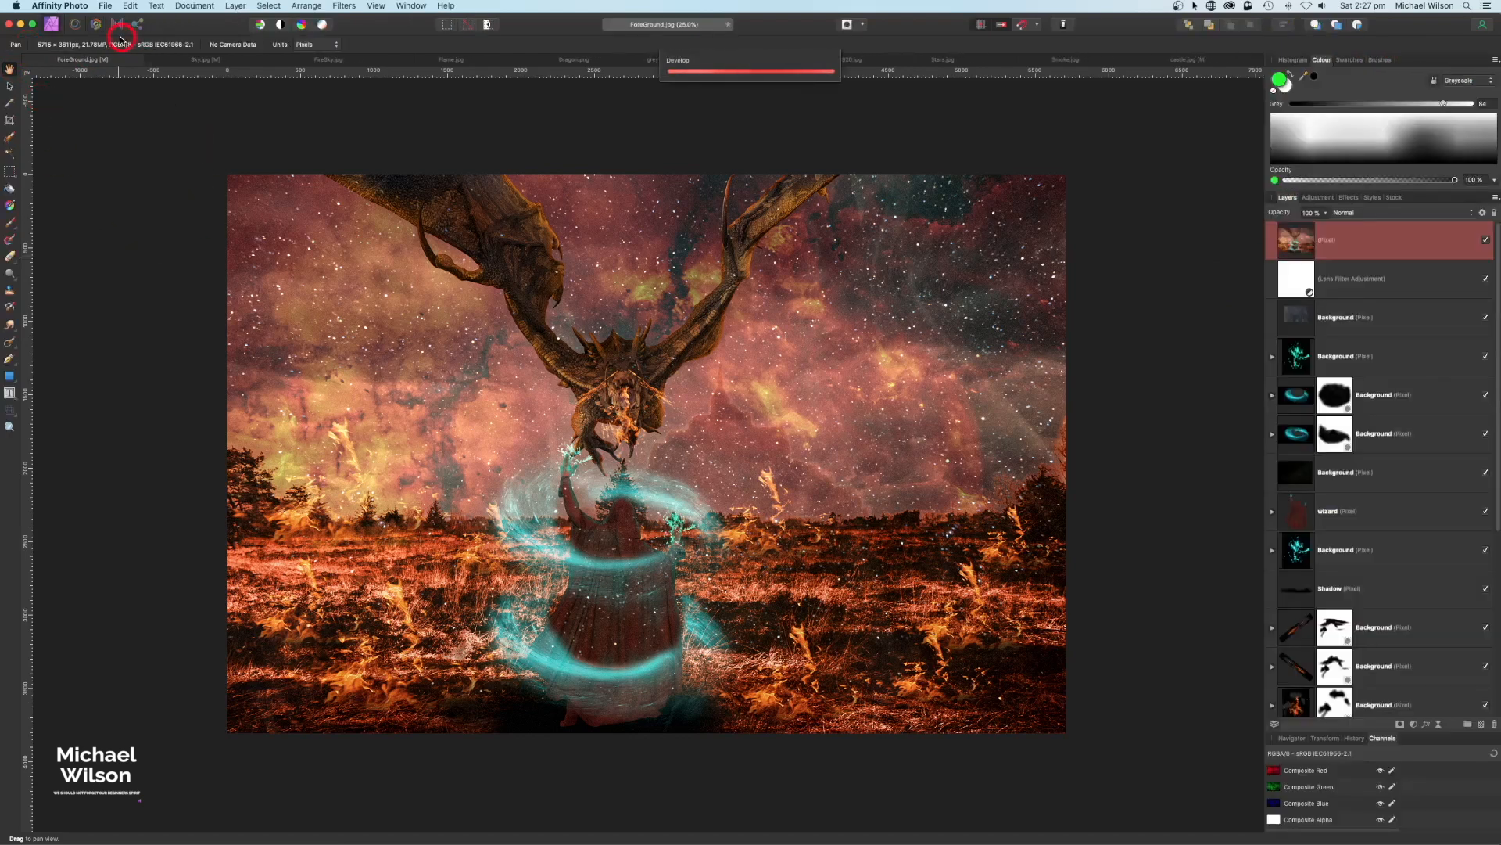